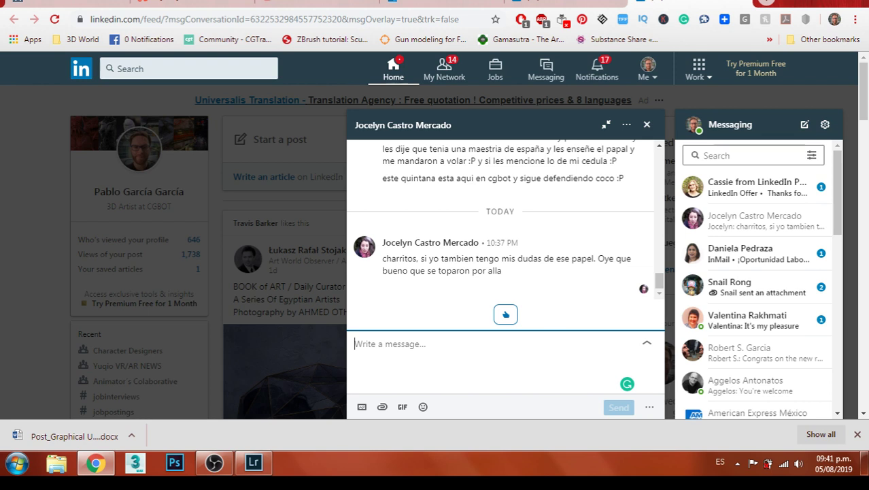
Send the chat reply 'si esta interesante :)', mentioning former classmates and someone who passed through coco
{"action": "type", "text": "si "}
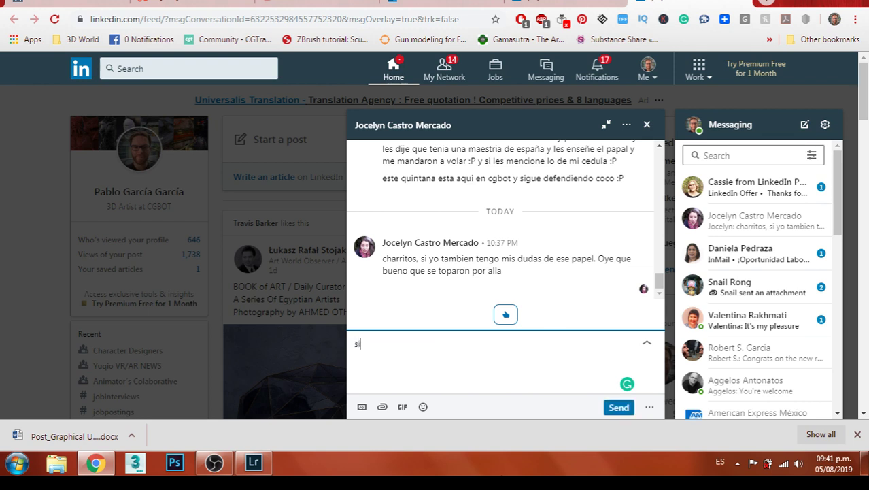
{"action": "type", "text": "esta interesante :)"}
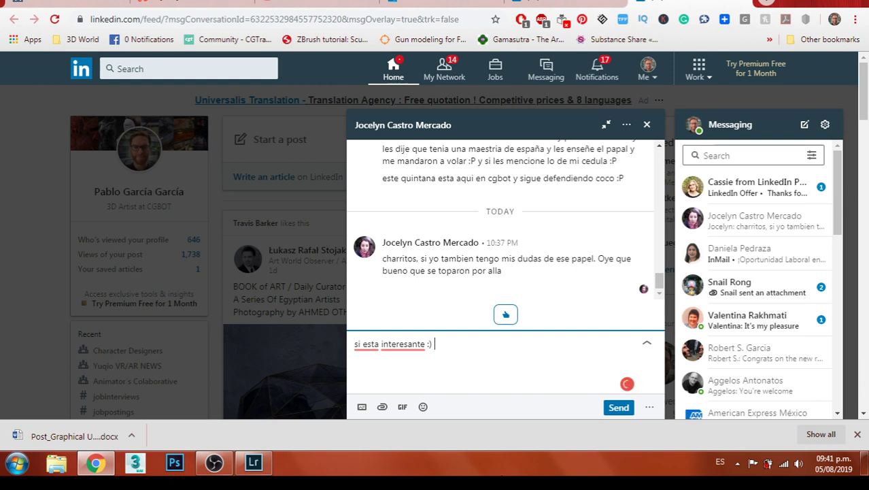
{"action": "type", "text": "tambien aui estan ex alumnos de "}
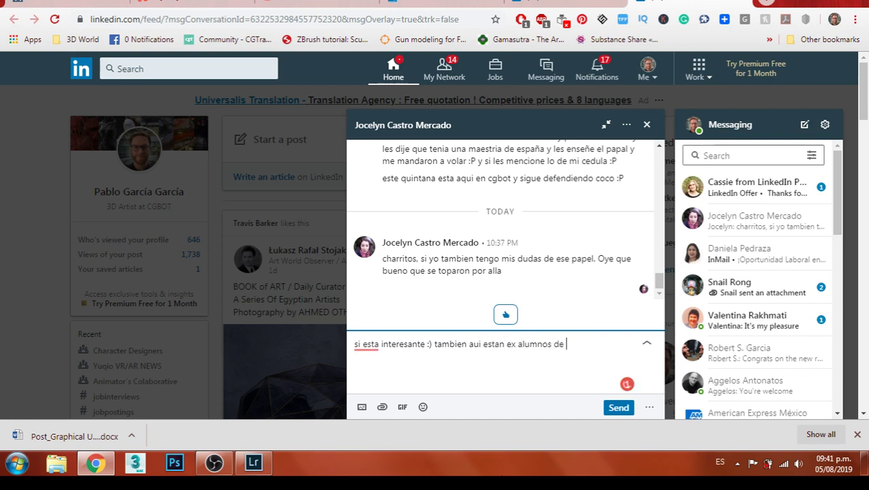
{"action": "type", "text": "mi carrera :)"}
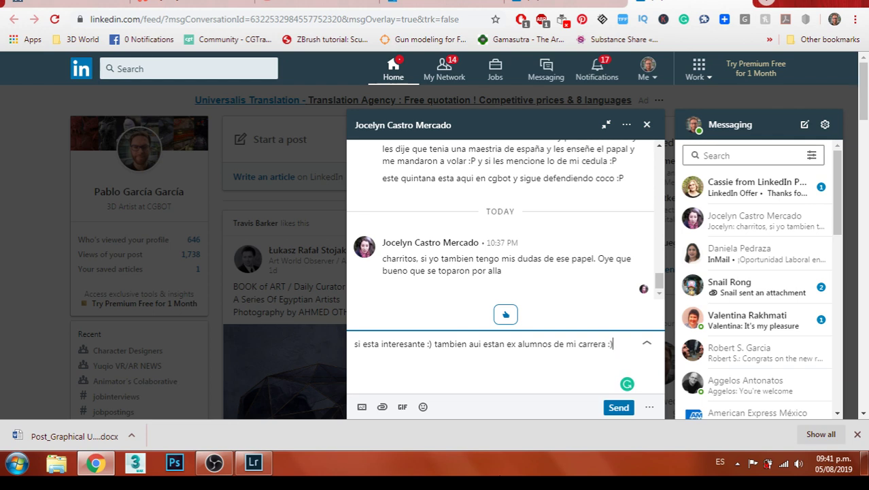
{"action": "type", "text": " y alguien que pa"}
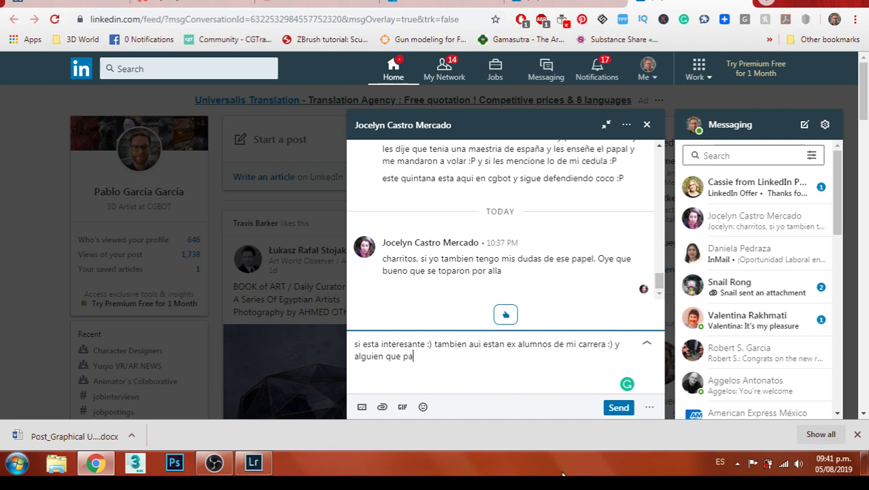
{"action": "type", "text": "so por coco"}
{"action": "left_click", "coordinate": [624, 411]}
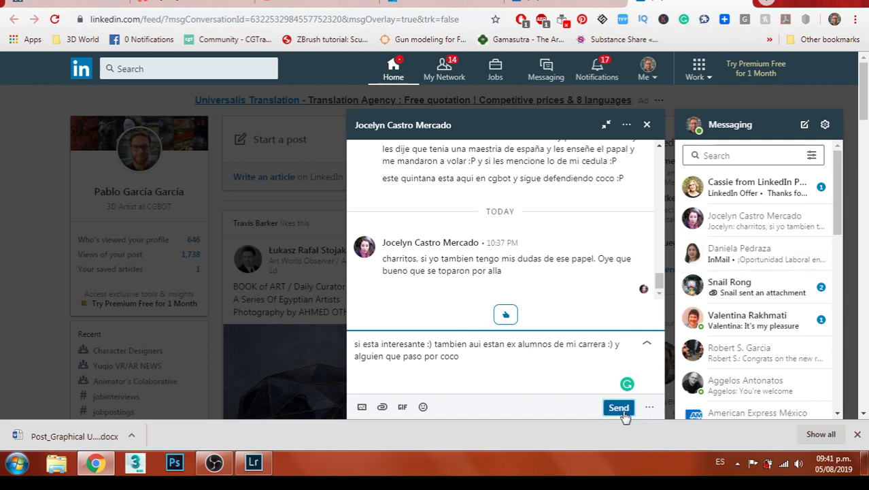
{"action": "left_click", "coordinate": [620, 408]}
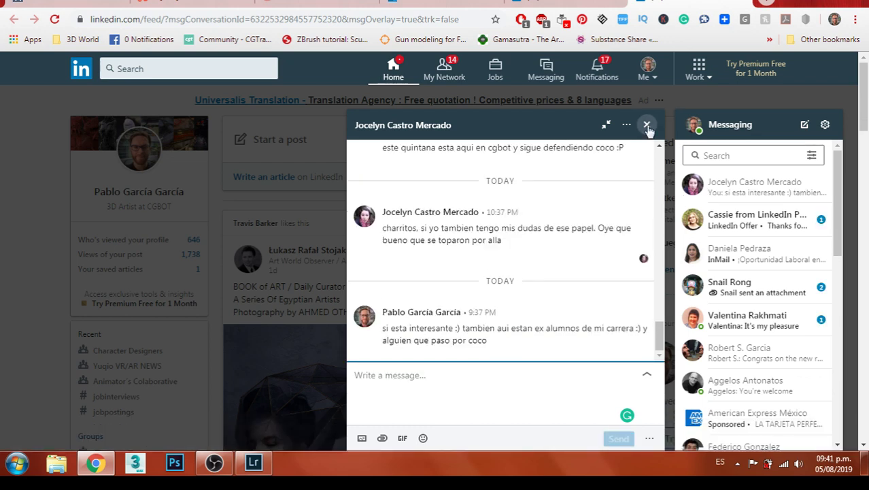
Answer Yes to the recruiter's opportunity and share your e-mail plus an added phone number
{"action": "left_click", "coordinate": [742, 5]}
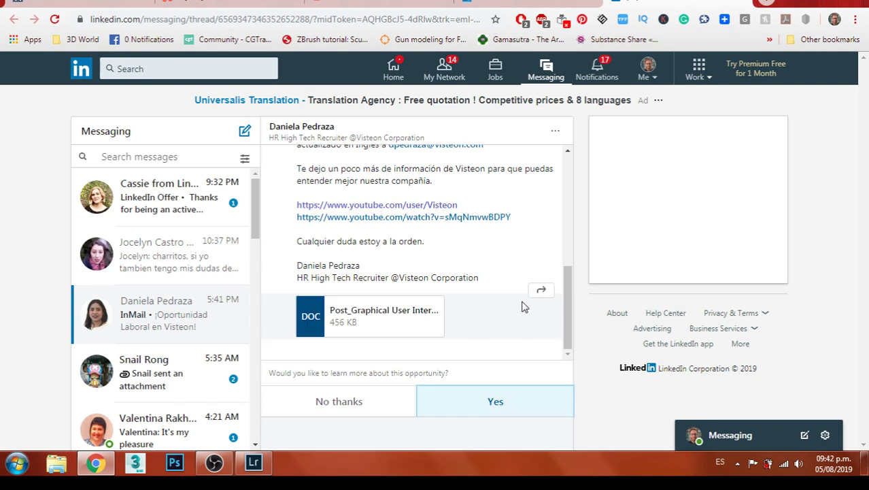
{"action": "left_click", "coordinate": [470, 399]}
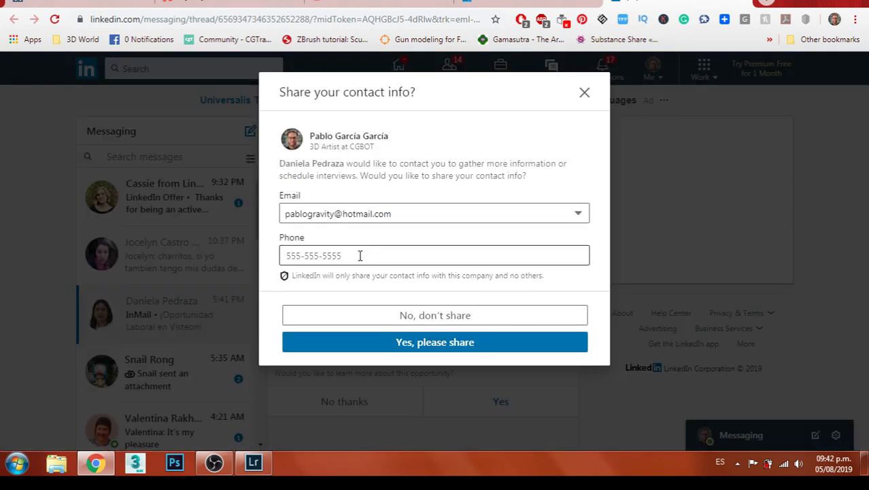
{"action": "left_click", "coordinate": [400, 216]}
{"action": "left_click", "coordinate": [386, 229]}
{"action": "left_click", "coordinate": [348, 257]}
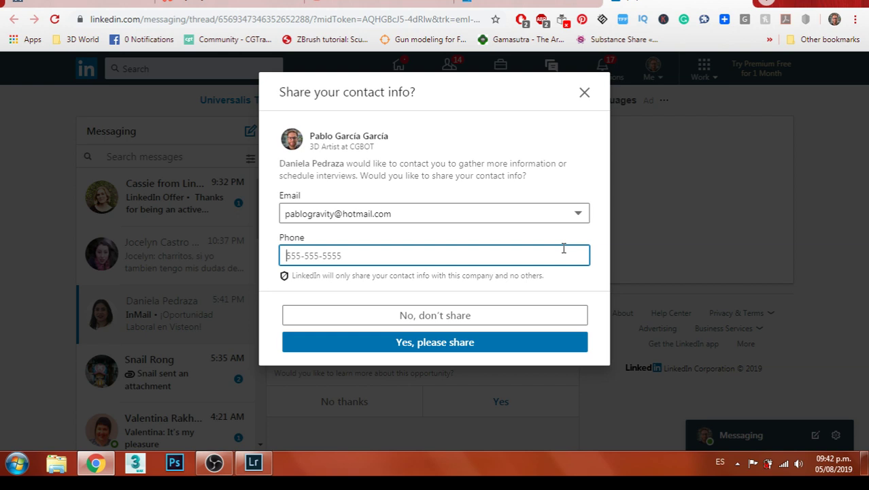
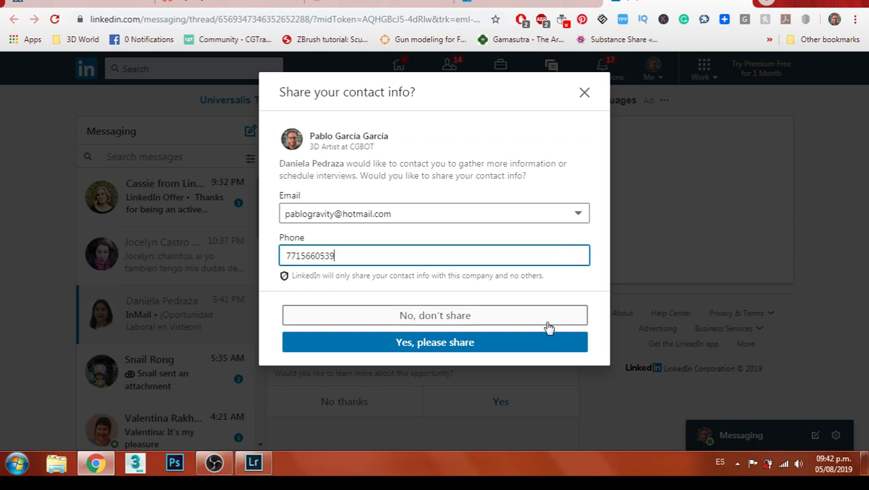
{"action": "left_click", "coordinate": [468, 346]}
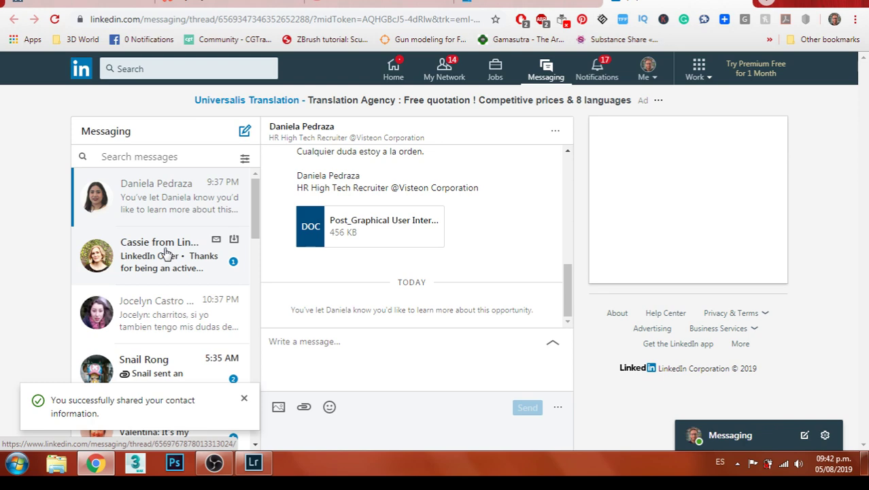
Open the toy company contact's conversation and scroll through its messages
{"action": "left_click", "coordinate": [167, 254]}
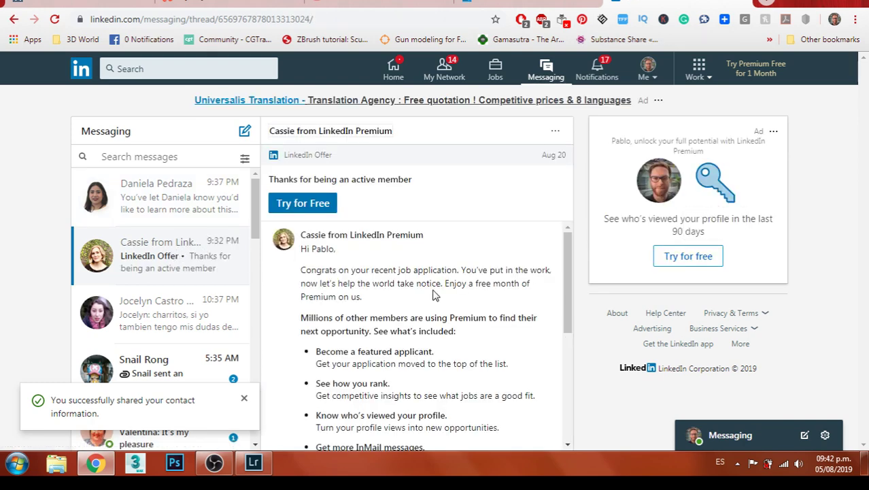
{"action": "scroll", "coordinate": [435, 295], "scroll_direction": "down", "scroll_amount": 3}
{"action": "left_click", "coordinate": [172, 301]}
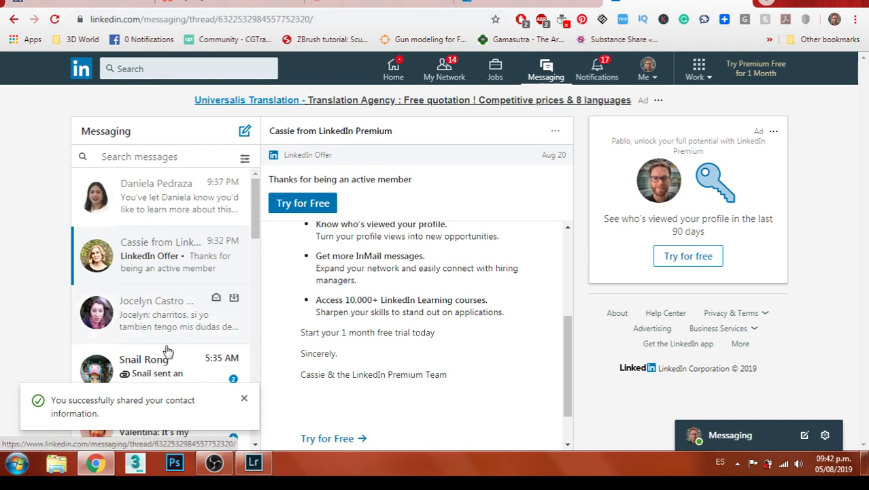
{"action": "left_click", "coordinate": [162, 360]}
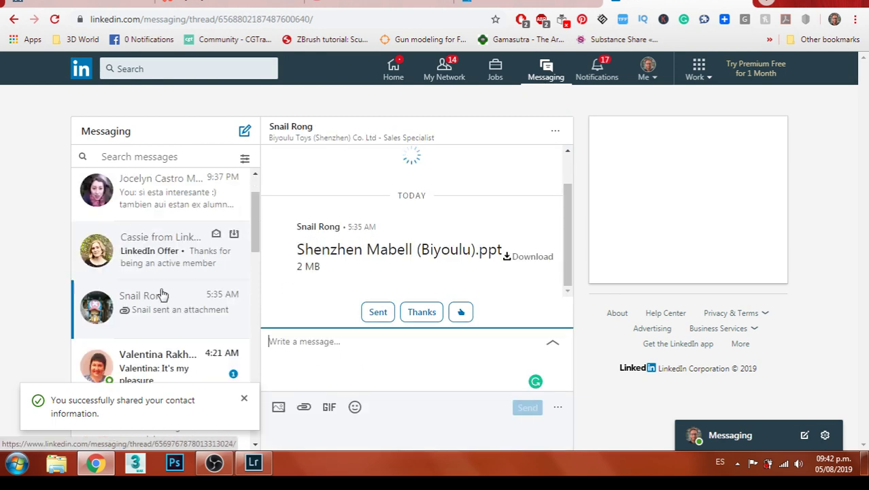
{"action": "scroll", "coordinate": [471, 284], "scroll_direction": "up", "scroll_amount": 5}
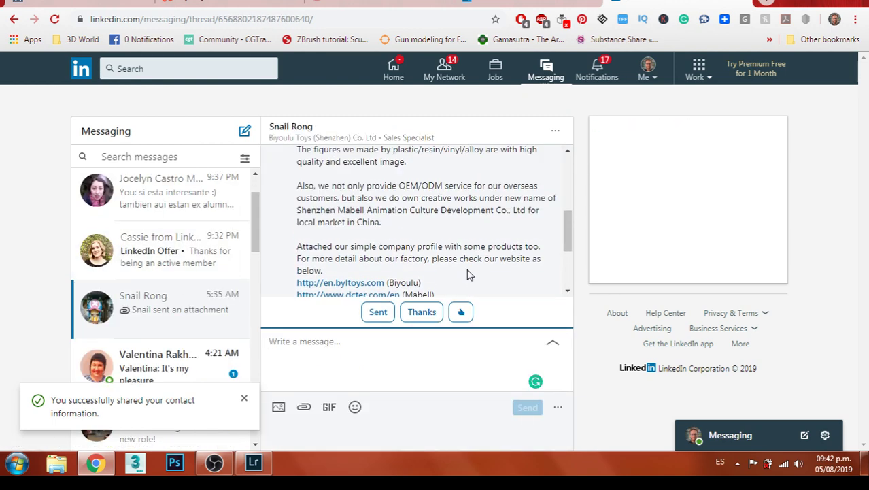
{"action": "scroll", "coordinate": [467, 275], "scroll_direction": "up", "scroll_amount": 3}
{"action": "scroll", "coordinate": [503, 220], "scroll_direction": "up", "scroll_amount": 2}
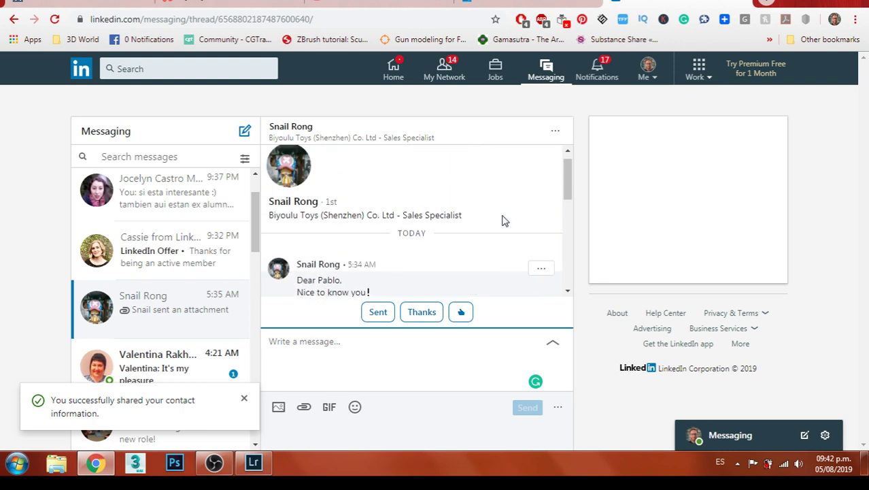
{"action": "scroll", "coordinate": [503, 220], "scroll_direction": "down", "scroll_amount": 3}
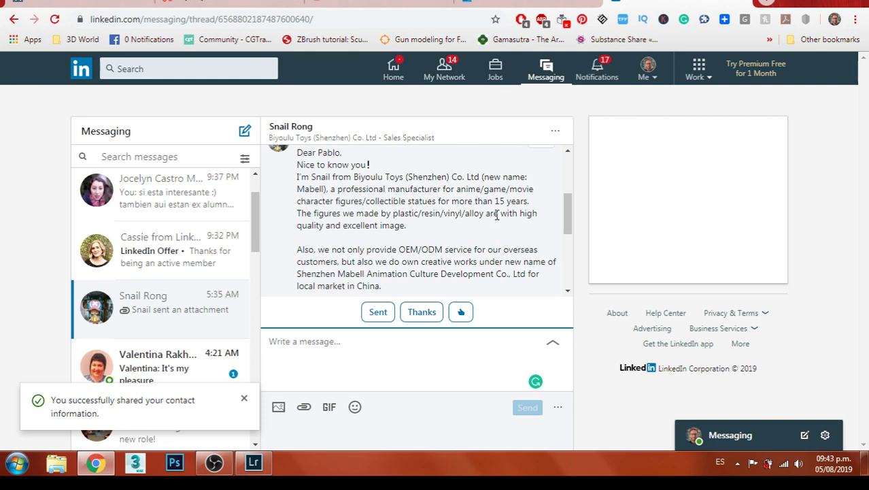
{"action": "scroll", "coordinate": [496, 215], "scroll_direction": "down", "scroll_amount": 1}
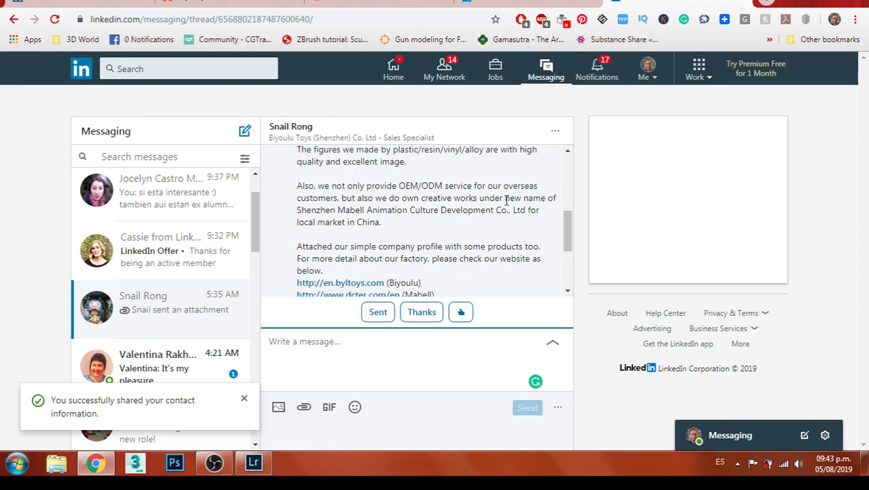
{"action": "scroll", "coordinate": [507, 197], "scroll_direction": "down", "scroll_amount": 1}
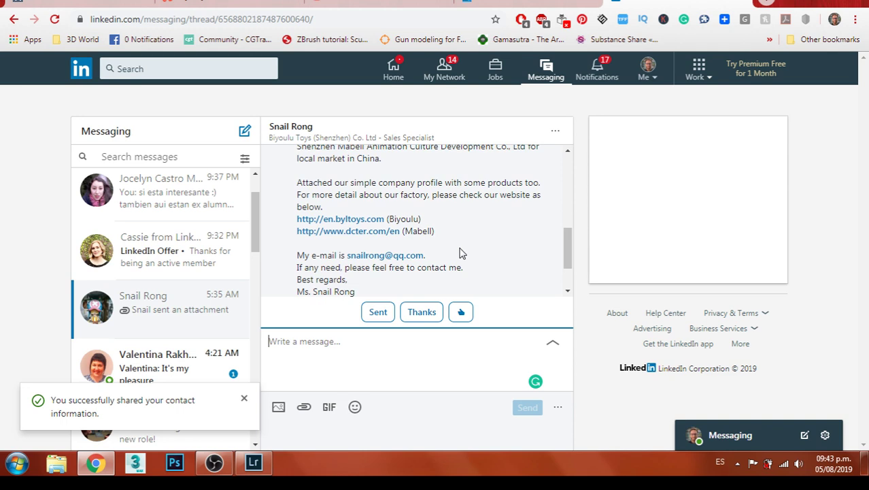
Open the company website in a new tab and download the attached presentation
{"action": "right_click", "coordinate": [352, 222]}
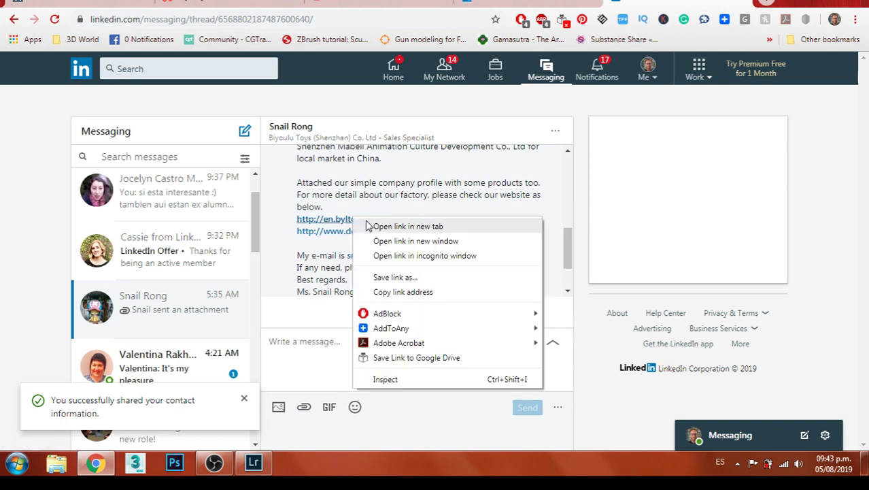
{"action": "left_click", "coordinate": [371, 228]}
{"action": "scroll", "coordinate": [446, 189], "scroll_direction": "down", "scroll_amount": 1}
{"action": "scroll", "coordinate": [446, 190], "scroll_direction": "down", "scroll_amount": 1}
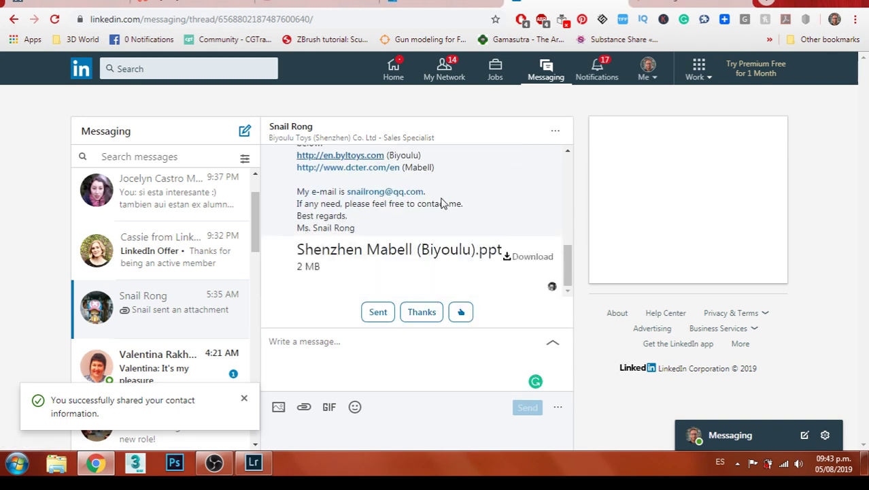
{"action": "left_click", "coordinate": [393, 264]}
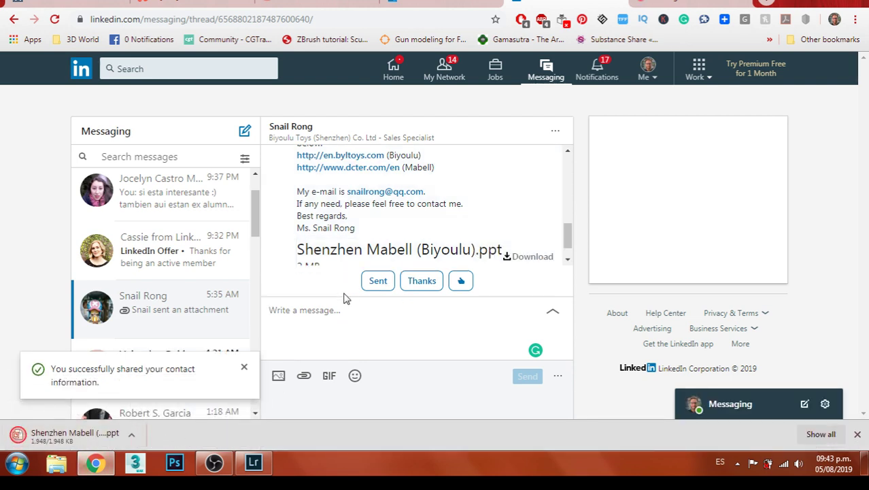
Reply 'I will check it' to the contact and open the downloaded presentation
{"action": "left_click", "coordinate": [396, 303]}
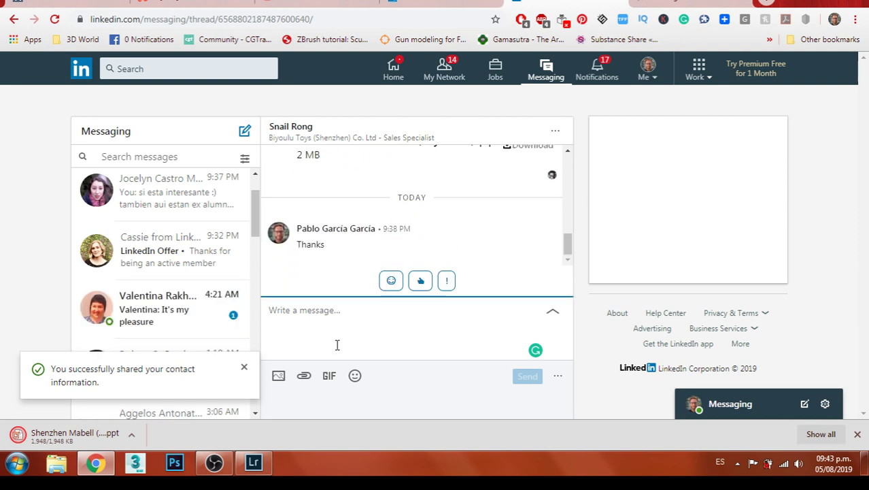
{"action": "type", "text": "I will check kit"}
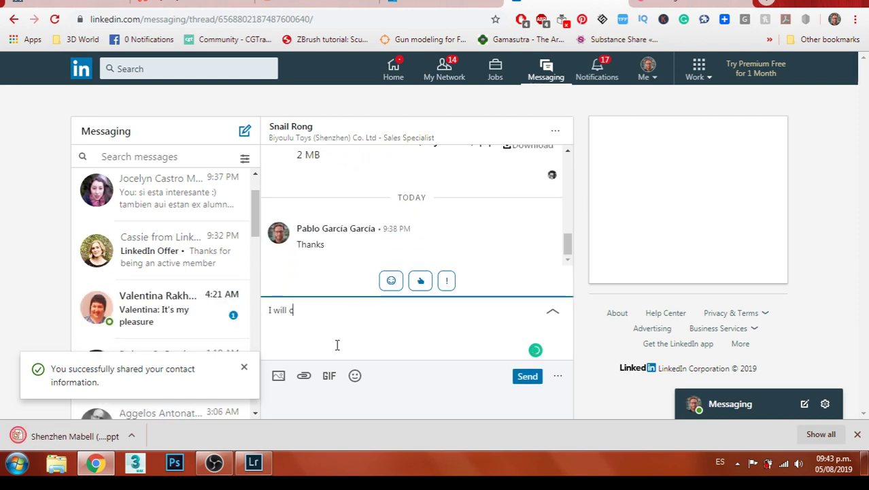
{"action": "key", "text": "BackSpace"}
{"action": "key", "text": "BackSpace"}
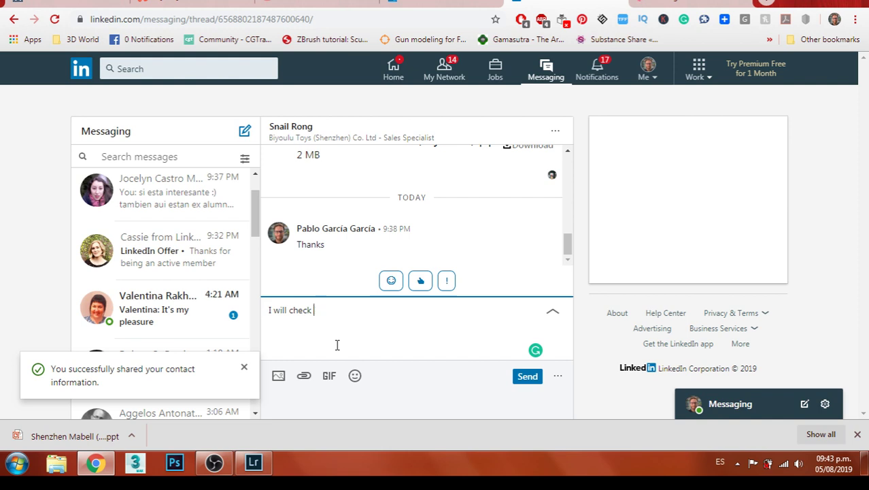
{"action": "type", "text": "it"}
{"action": "left_click", "coordinate": [534, 376]}
{"action": "left_click", "coordinate": [72, 439]}
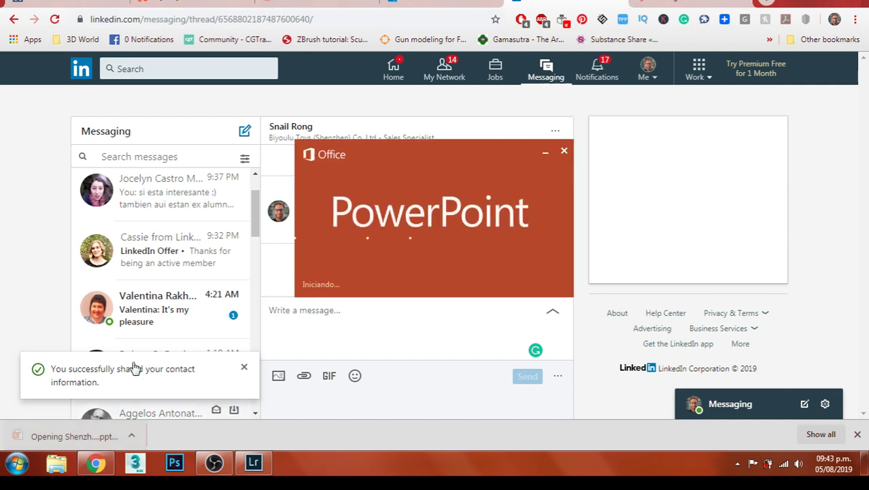
Browse the Premium offer and other conversations, ending on the HR recruiter's thread
{"action": "left_click", "coordinate": [174, 250]}
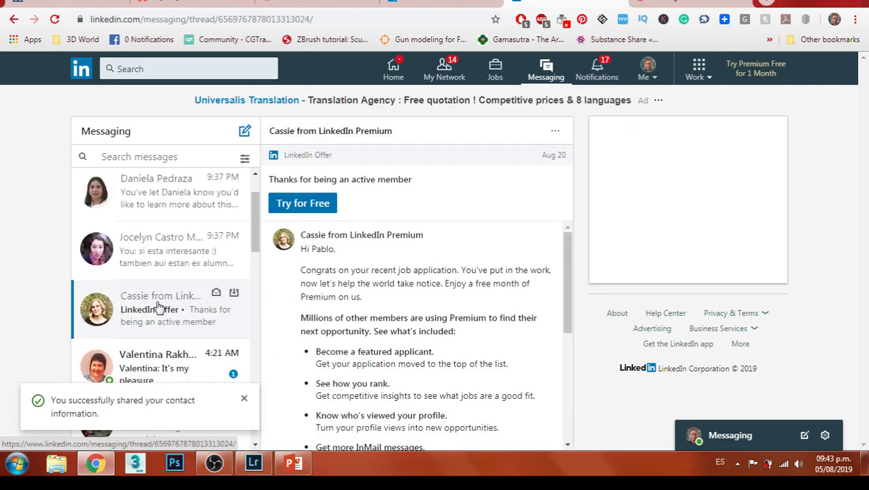
{"action": "left_click", "coordinate": [156, 367]}
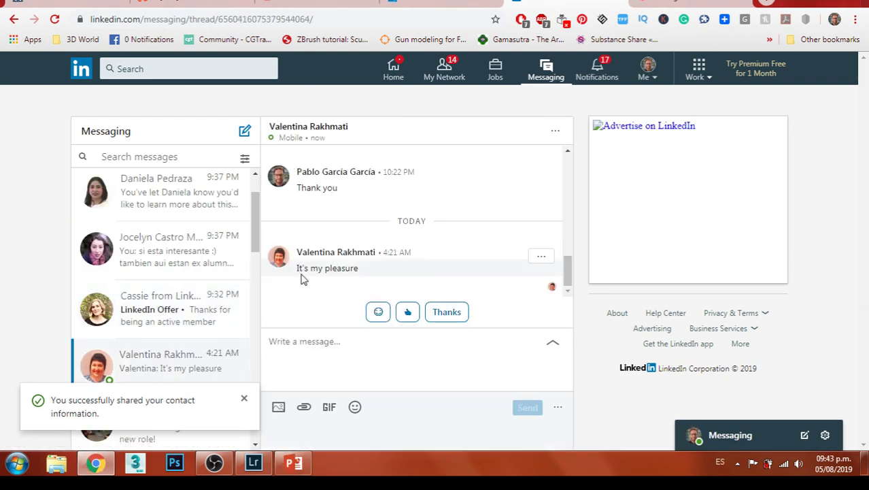
{"action": "scroll", "coordinate": [164, 289], "scroll_direction": "down", "scroll_amount": 2}
{"action": "scroll", "coordinate": [171, 284], "scroll_direction": "down", "scroll_amount": 1}
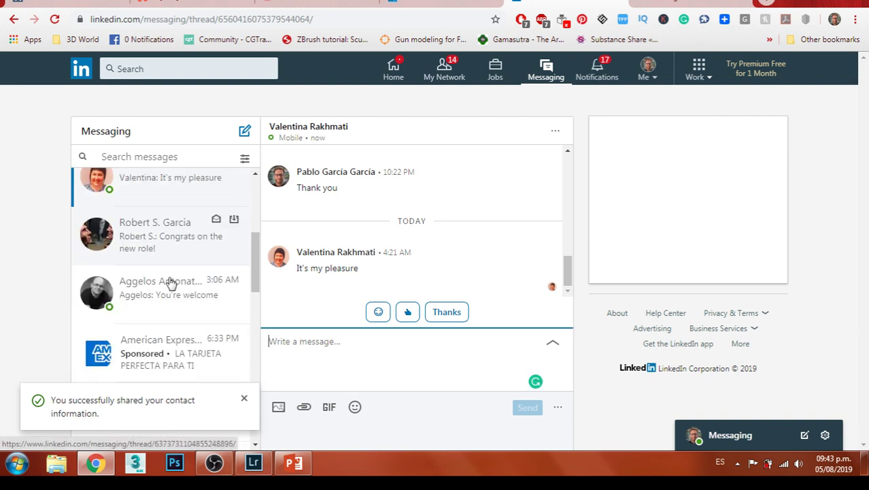
{"action": "scroll", "coordinate": [170, 284], "scroll_direction": "up", "scroll_amount": 4}
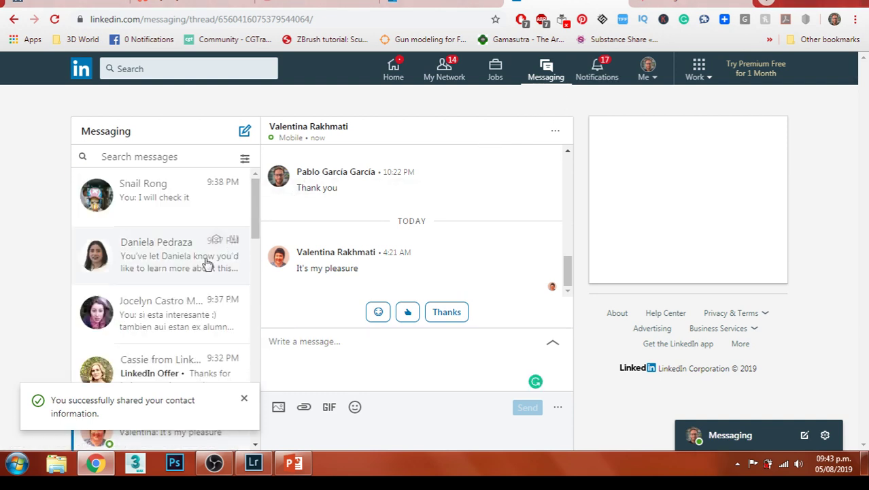
{"action": "left_click", "coordinate": [122, 279]}
Enable editing, review the Self-Creative Character, Shenzhen Mabell and Profile slides, then close PowerPoint
{"action": "left_click", "coordinate": [297, 463]}
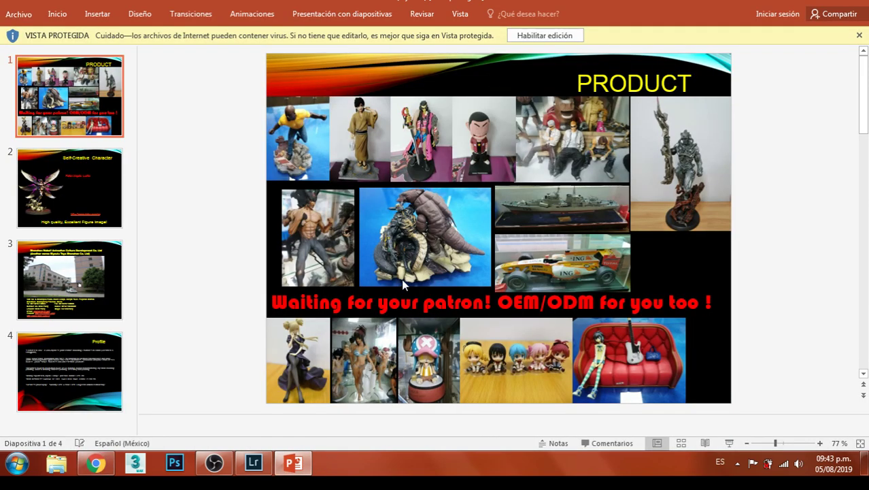
{"action": "left_click", "coordinate": [56, 162]}
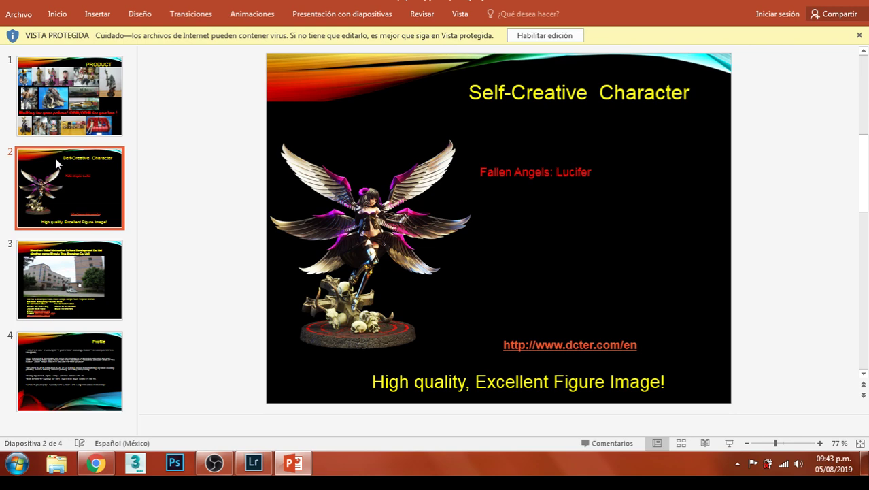
{"action": "left_click", "coordinate": [544, 35]}
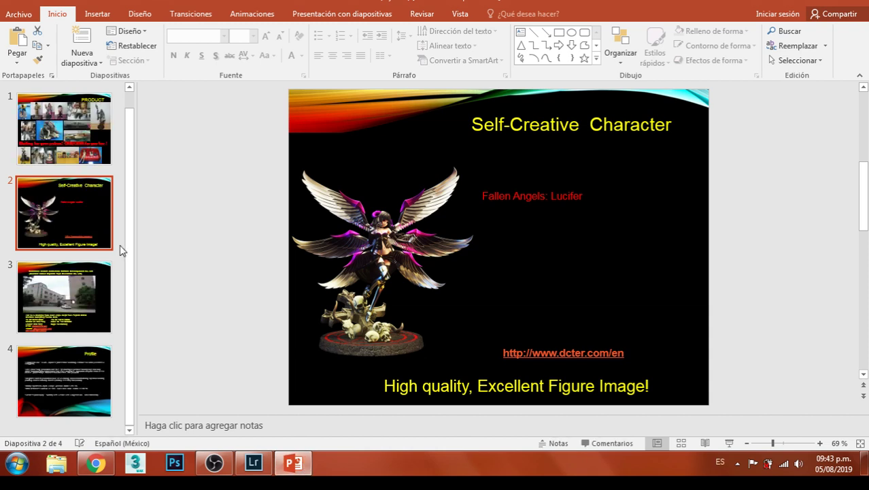
{"action": "left_click", "coordinate": [66, 306]}
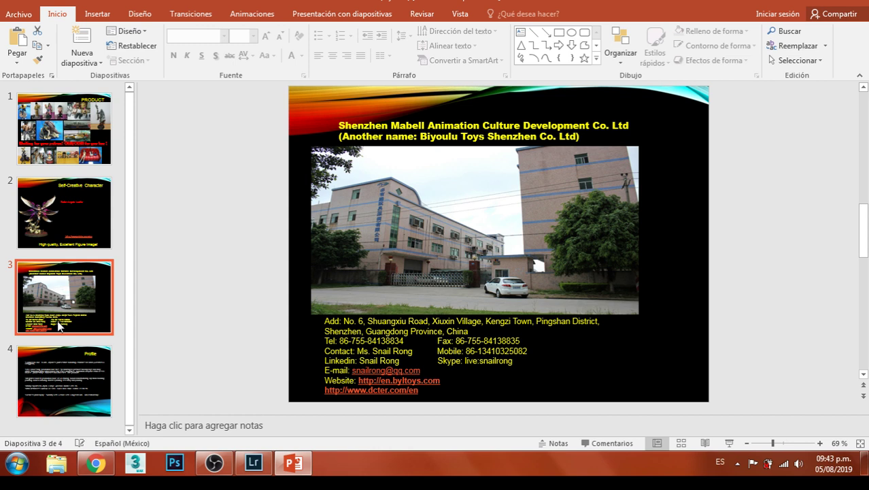
{"action": "left_click", "coordinate": [68, 377]}
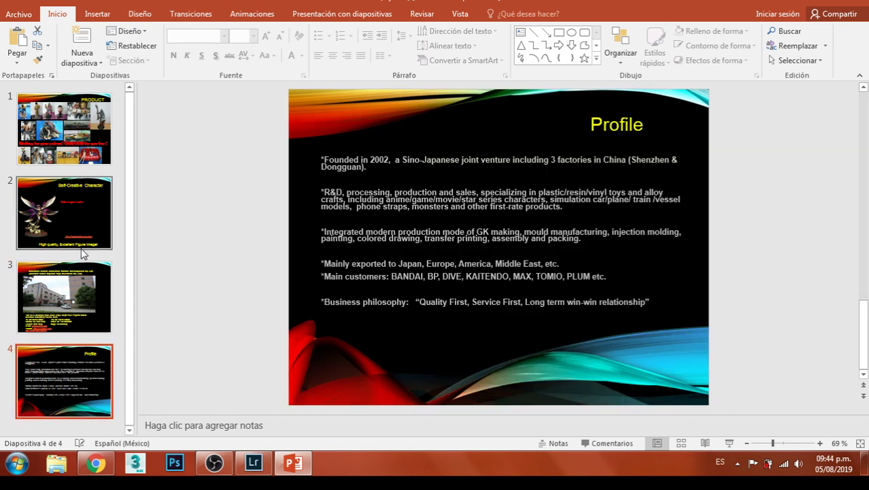
{"action": "left_click", "coordinate": [862, 2]}
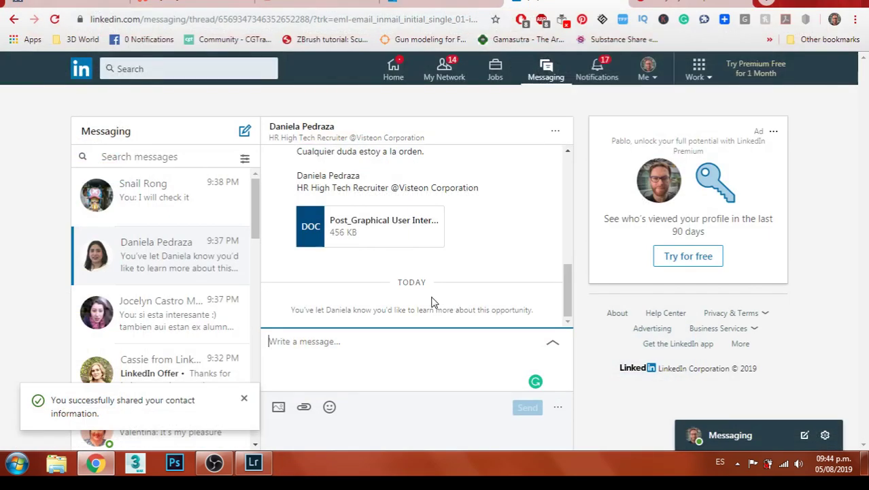
Go to ArtStation in a new tab, dismiss the prints promo, and select your profile's URL
{"action": "left_click", "coordinate": [179, 217]}
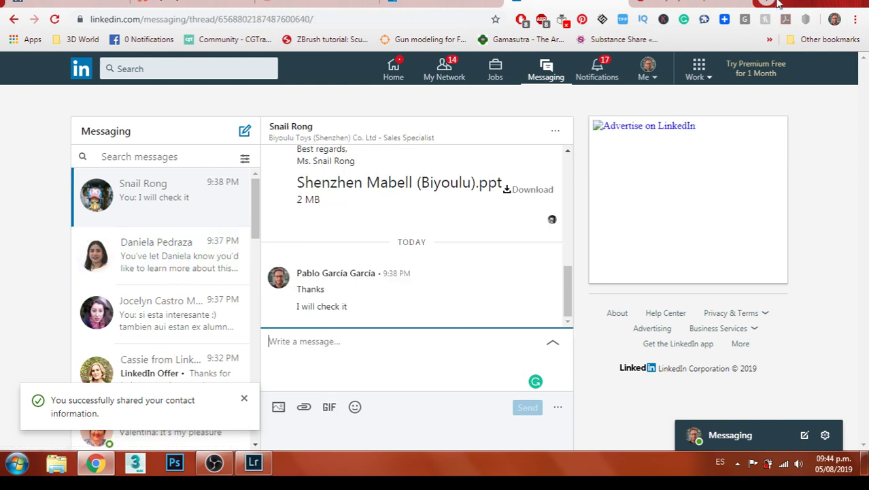
{"action": "left_click", "coordinate": [773, 2]}
{"action": "type", "text": "ar"}
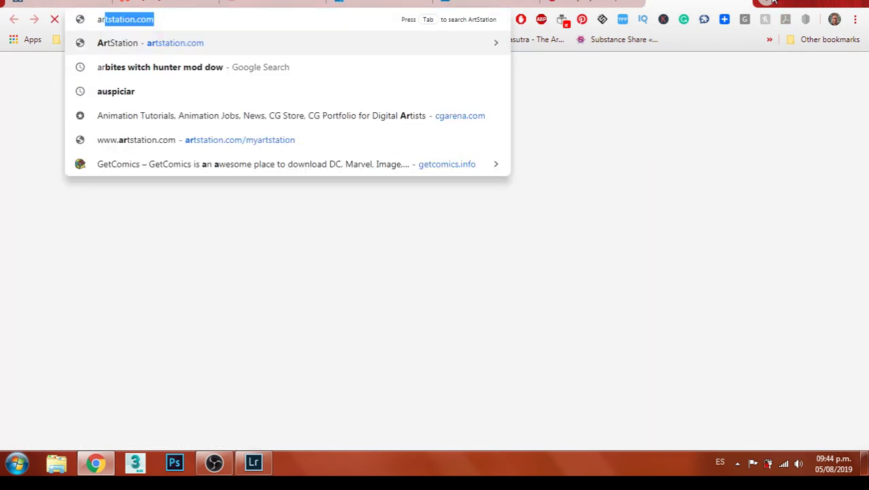
{"action": "key", "text": "Return"}
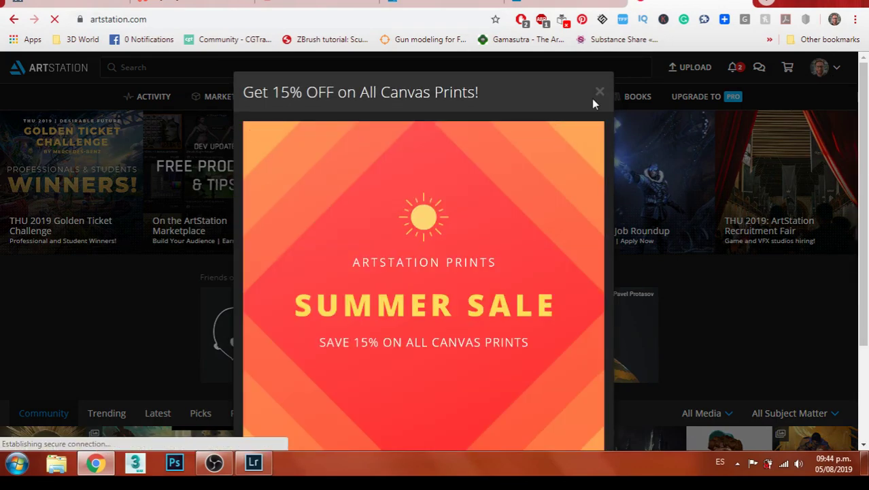
{"action": "left_click", "coordinate": [599, 95]}
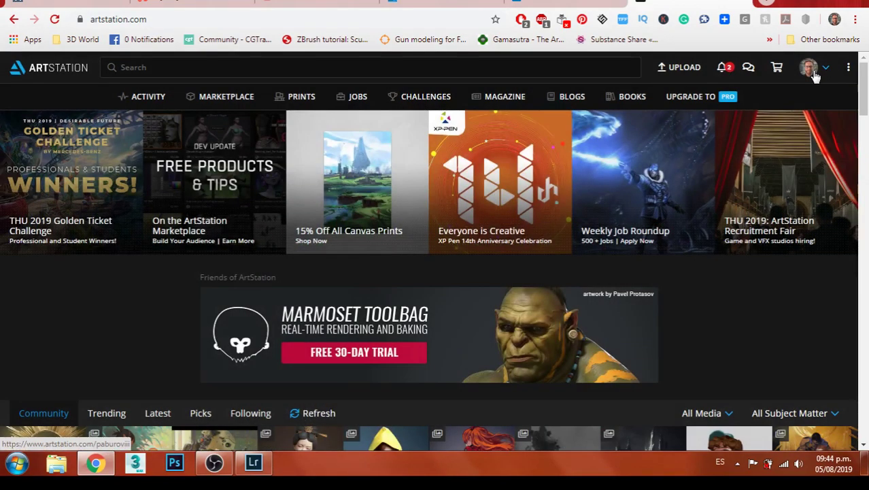
{"action": "mouse_move", "coordinate": [815, 77]}
{"action": "left_click", "coordinate": [782, 109]}
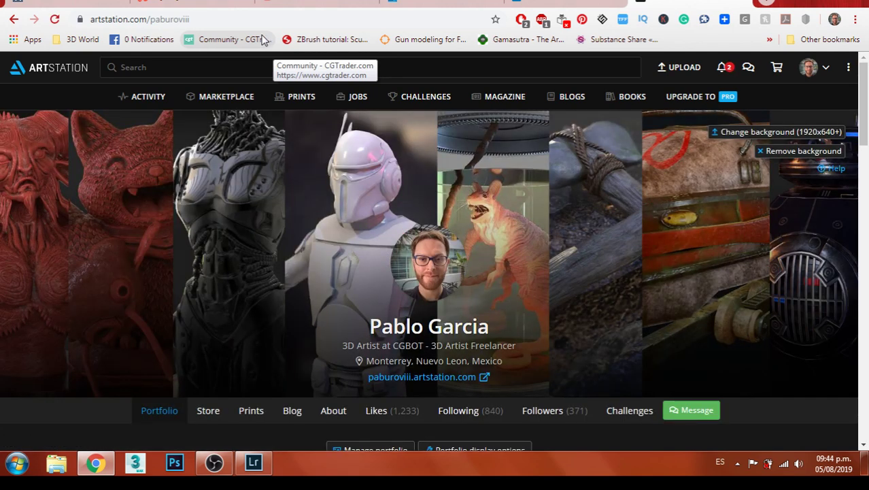
{"action": "left_click", "coordinate": [252, 19]}
{"action": "key", "text": "ctrl+c"}
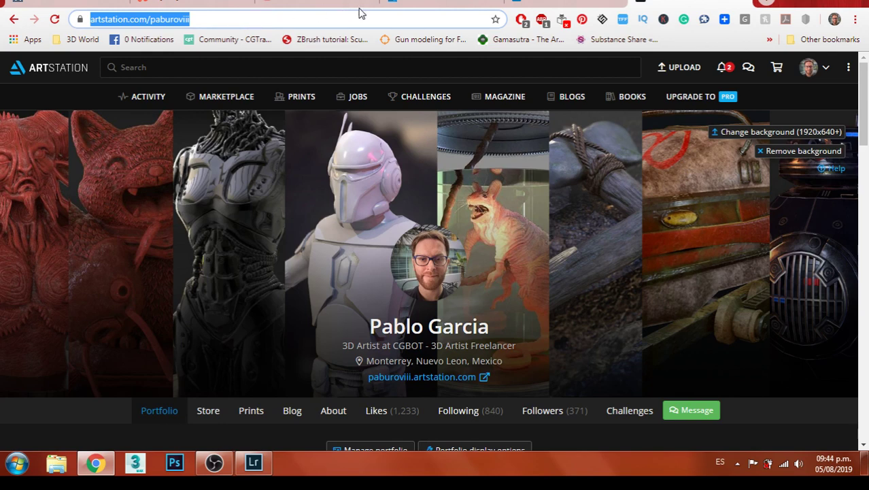
Message the toy contact offering freelance 3D sculpture work with your pasted ArtStation link
{"action": "left_click", "coordinate": [745, 4]}
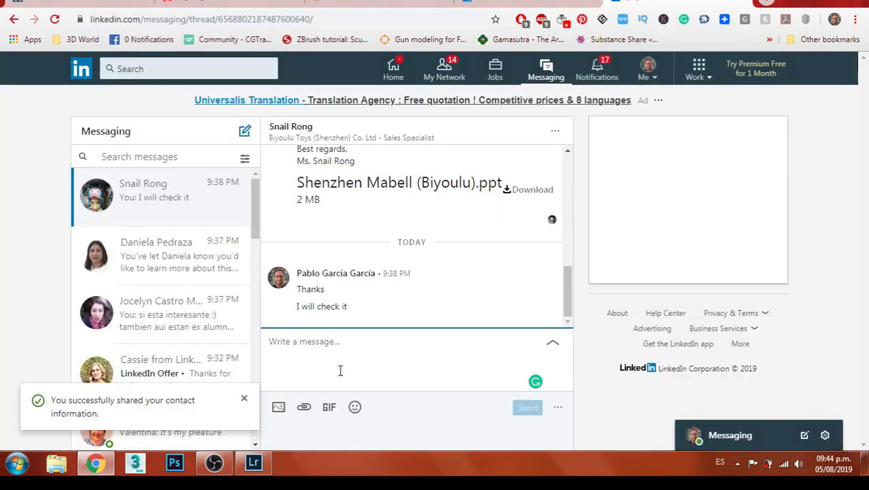
{"action": "type", "text": "do y"}
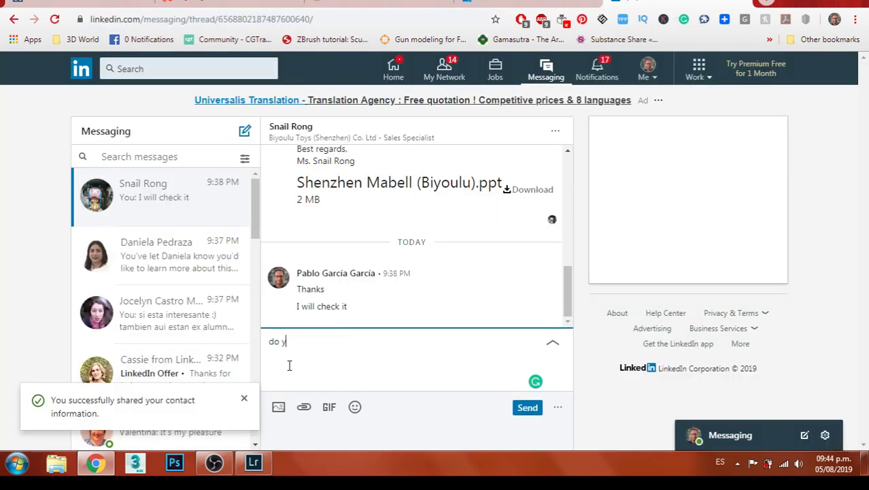
{"action": "type", "text": "ou need 3d game a"}
{"action": "type", "text": "becu"}
{"action": "type", "text": "ca"}
{"action": "type", "text": "us"}
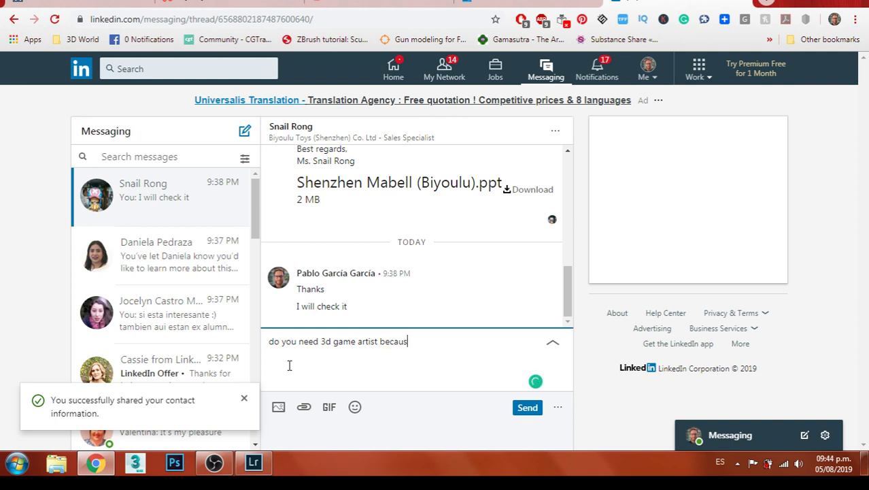
{"action": "type", "text": "e I can do t"}
{"action": "type", "text": "reelancer w"}
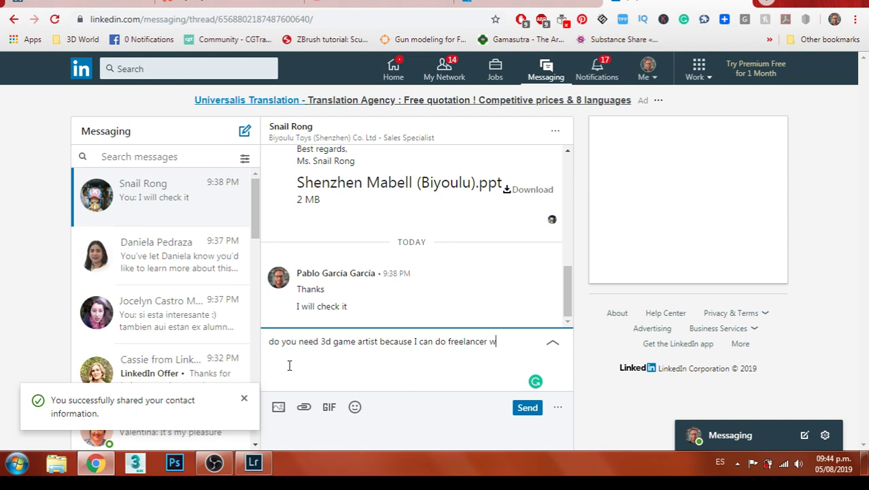
{"action": "type", "text": "orks of 3d sculptures"}
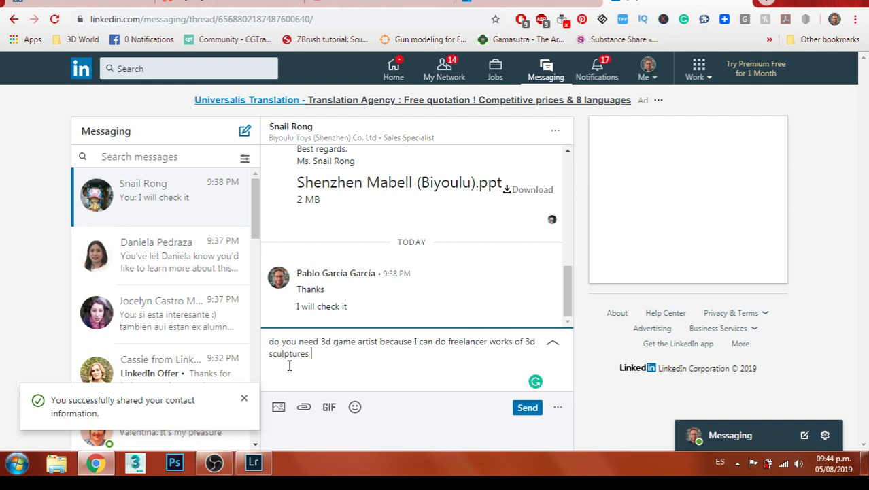
{"action": "key", "text": "ctrl+v"}
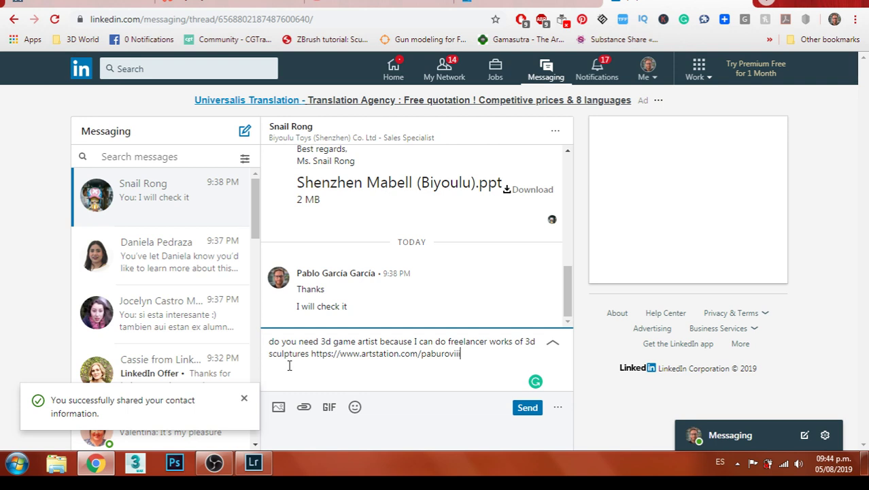
{"action": "type", "text": "let me known please"}
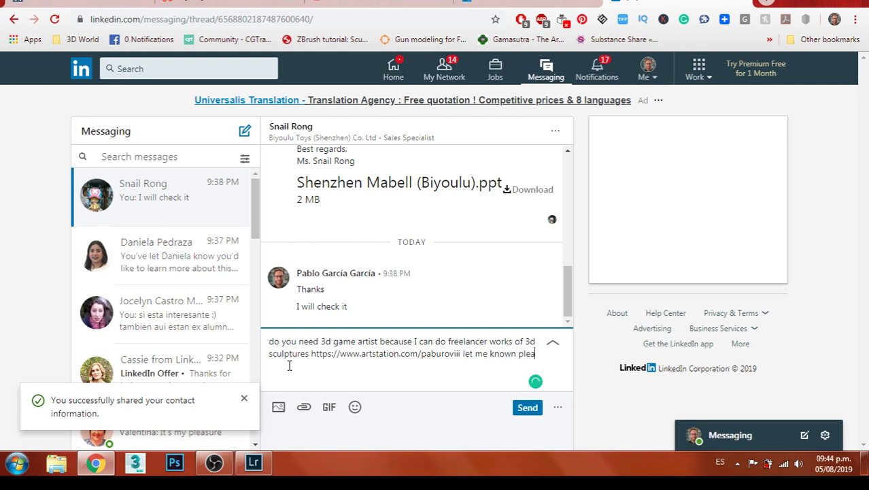
{"action": "left_click", "coordinate": [529, 409]}
{"action": "left_click", "coordinate": [218, 209]}
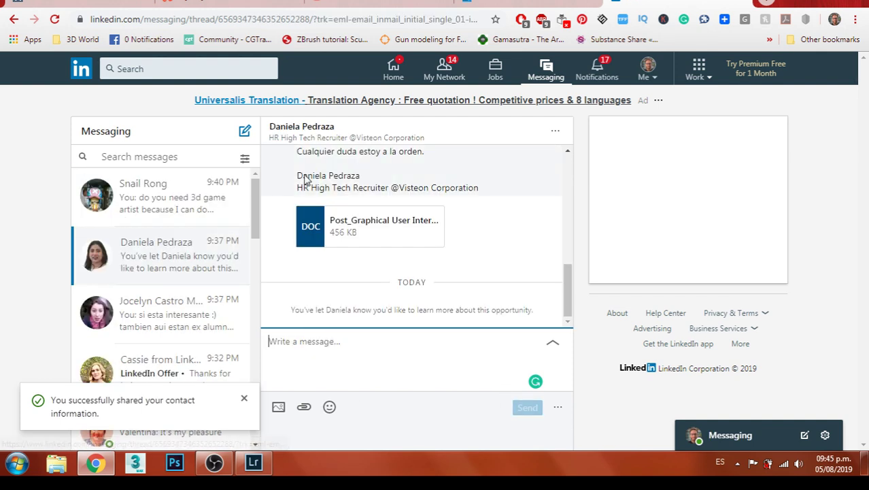
{"action": "right_click", "coordinate": [304, 131]}
{"action": "left_click", "coordinate": [333, 134]}
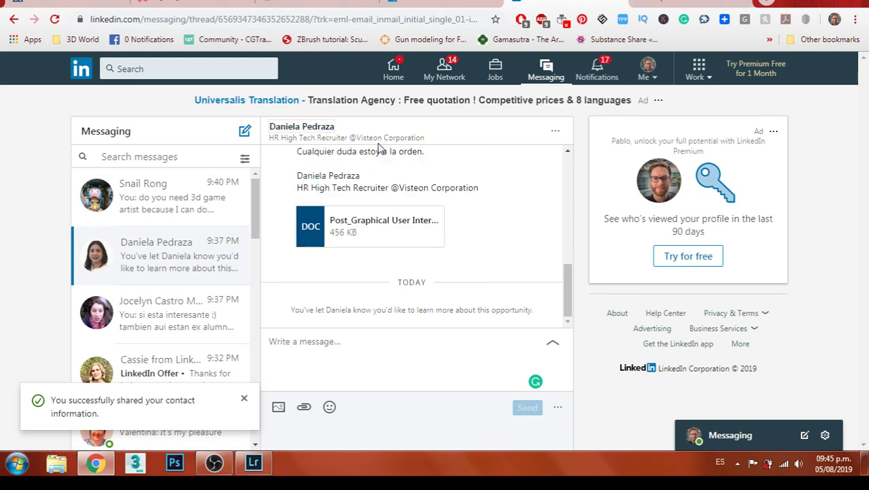
{"action": "left_click", "coordinate": [680, 3]}
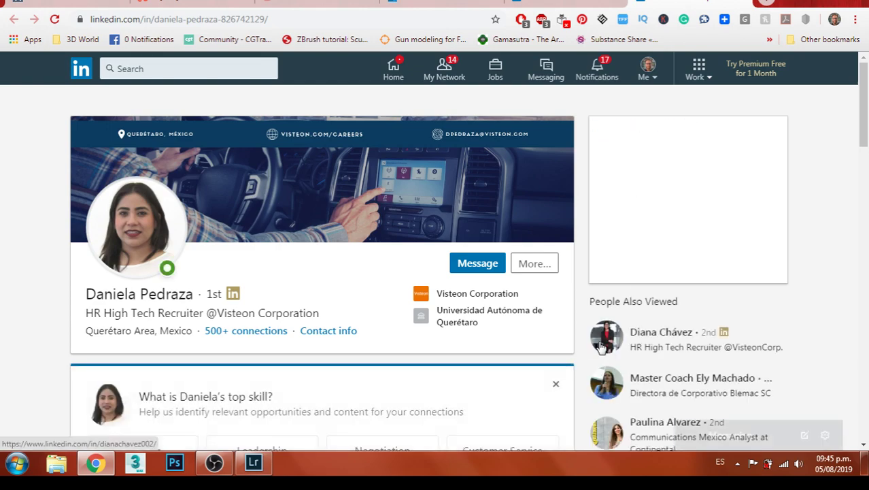
{"action": "scroll", "coordinate": [581, 331], "scroll_direction": "down", "scroll_amount": 4}
{"action": "scroll", "coordinate": [581, 332], "scroll_direction": "down", "scroll_amount": 8}
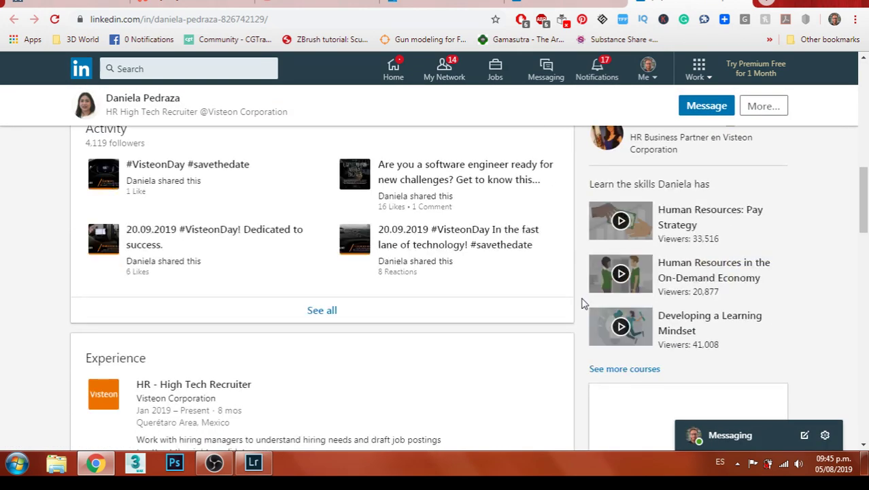
{"action": "scroll", "coordinate": [583, 302], "scroll_direction": "down", "scroll_amount": 3}
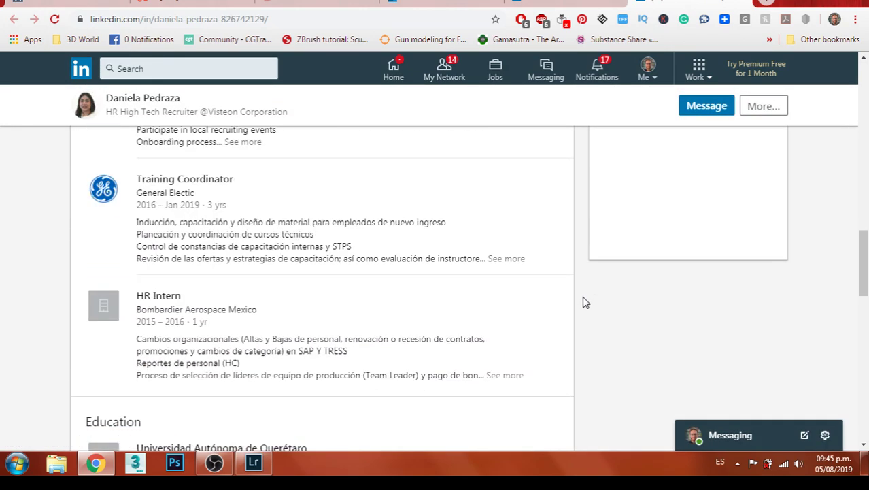
{"action": "scroll", "coordinate": [583, 302], "scroll_direction": "down", "scroll_amount": 3}
{"action": "scroll", "coordinate": [598, 272], "scroll_direction": "up", "scroll_amount": 1}
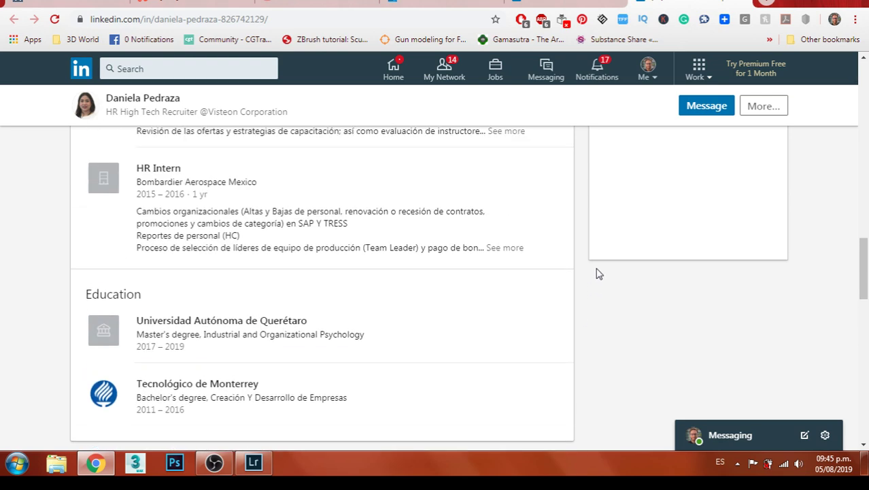
{"action": "left_click", "coordinate": [740, 4]}
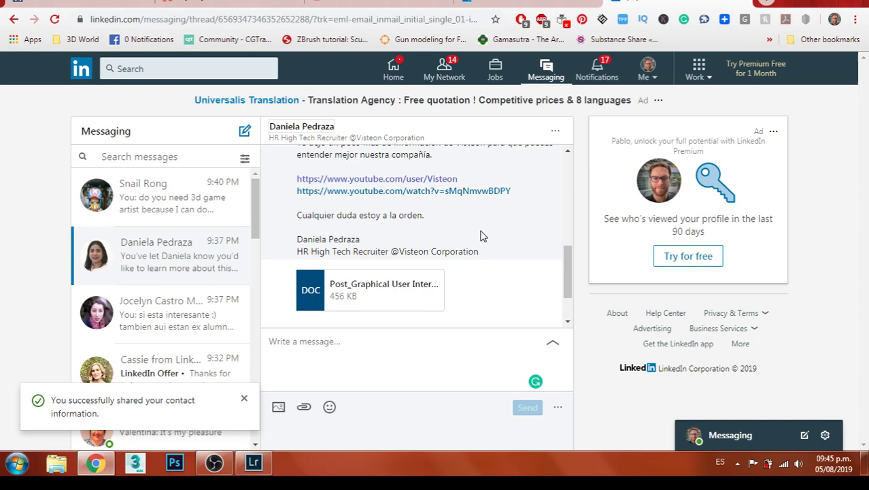
Load Gmail from a new tab's suggestions, then close that tab
{"action": "key", "text": "ctrl+t"}
{"action": "type", "text": "gm"}
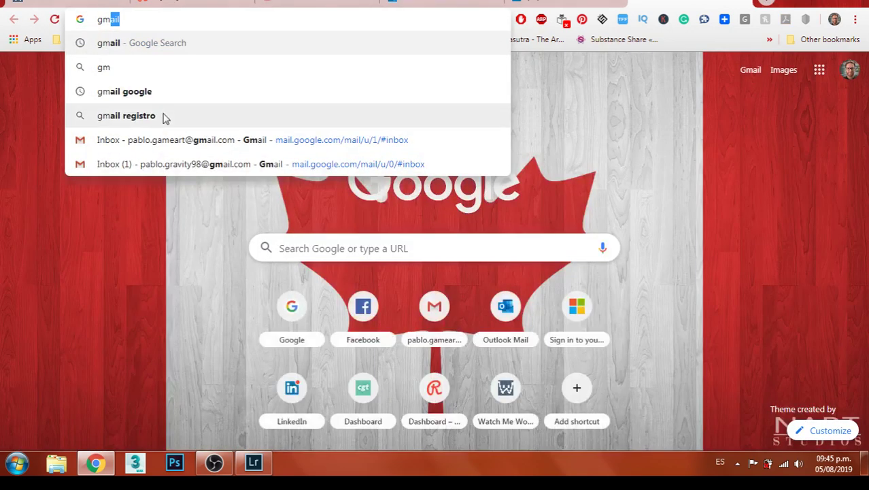
{"action": "left_click", "coordinate": [170, 161]}
{"action": "key", "text": "ctrl+w"}
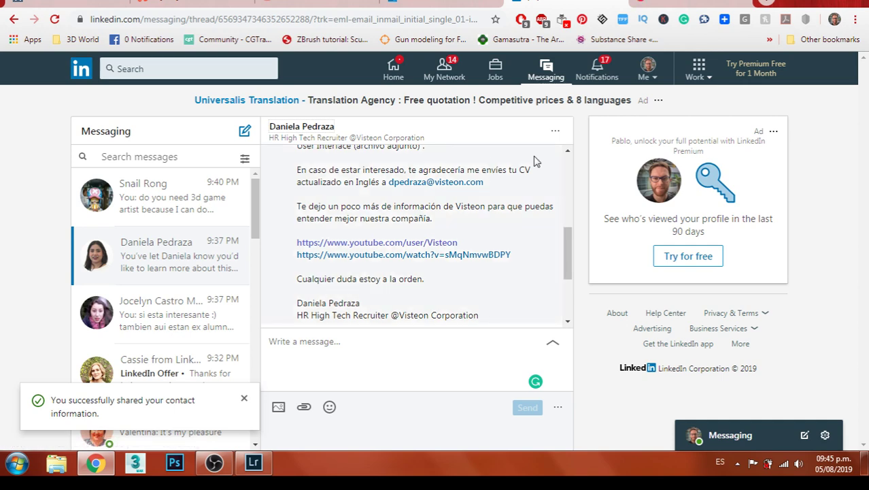
Check Outlook's Focused inbox and scroll the Junk Email folder, then switch to Gmail
{"action": "left_click", "coordinate": [422, 5]}
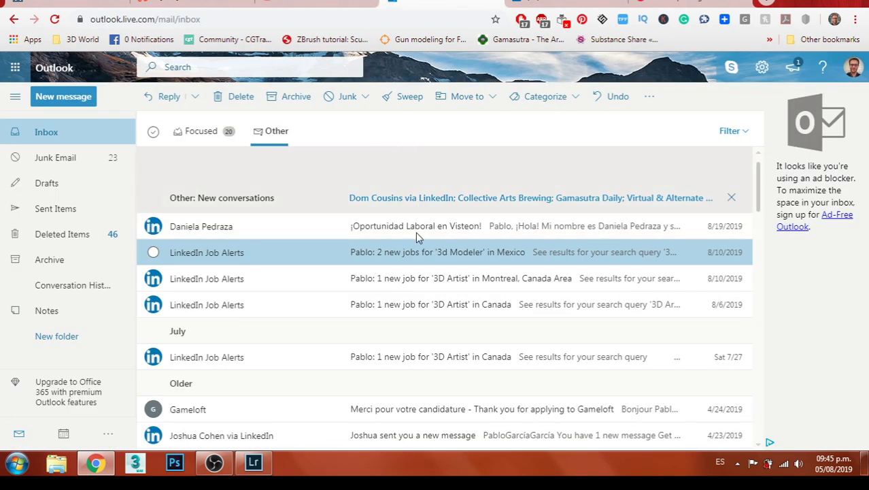
{"action": "left_click", "coordinate": [187, 135]}
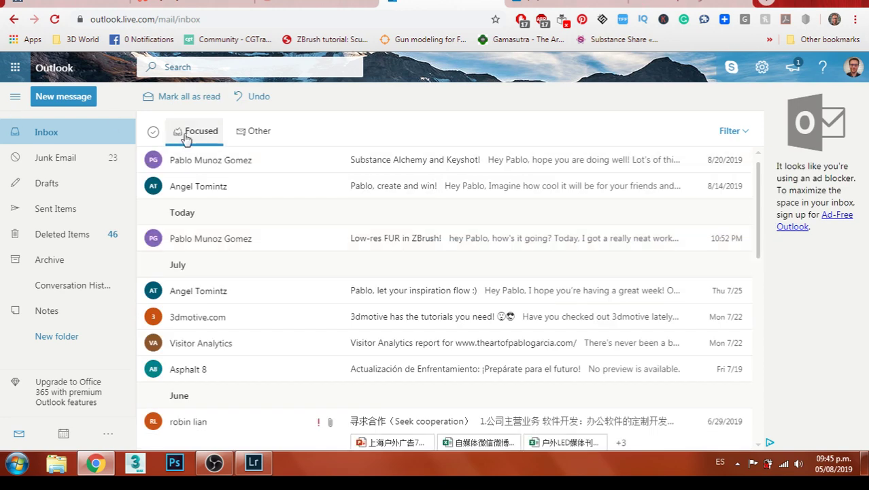
{"action": "left_click", "coordinate": [97, 166]}
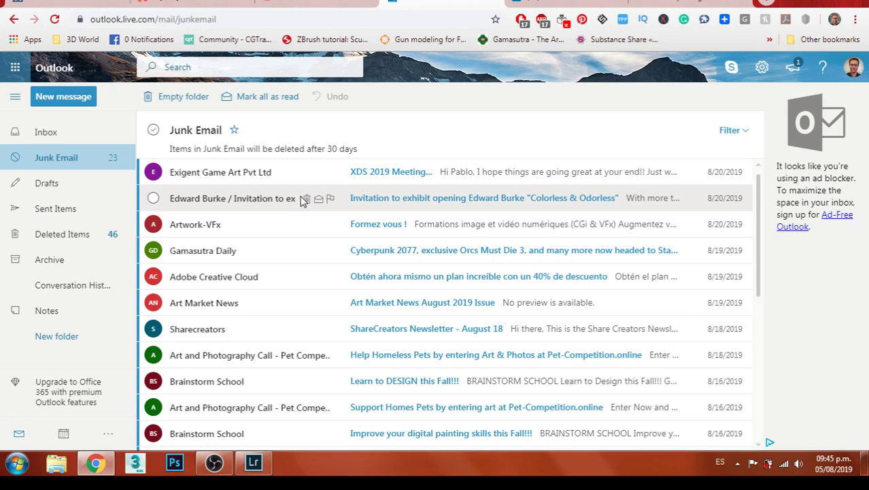
{"action": "scroll", "coordinate": [303, 199], "scroll_direction": "down", "scroll_amount": 5}
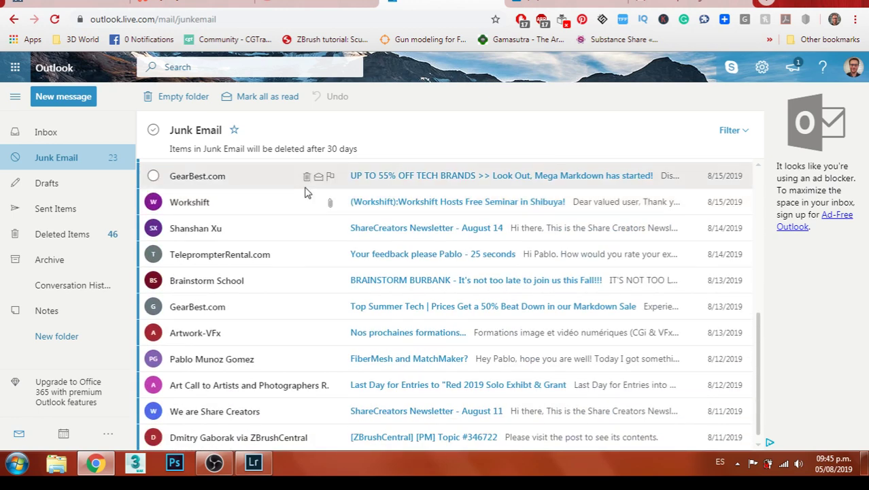
{"action": "left_click", "coordinate": [491, 3]}
{"action": "left_click", "coordinate": [579, 6]}
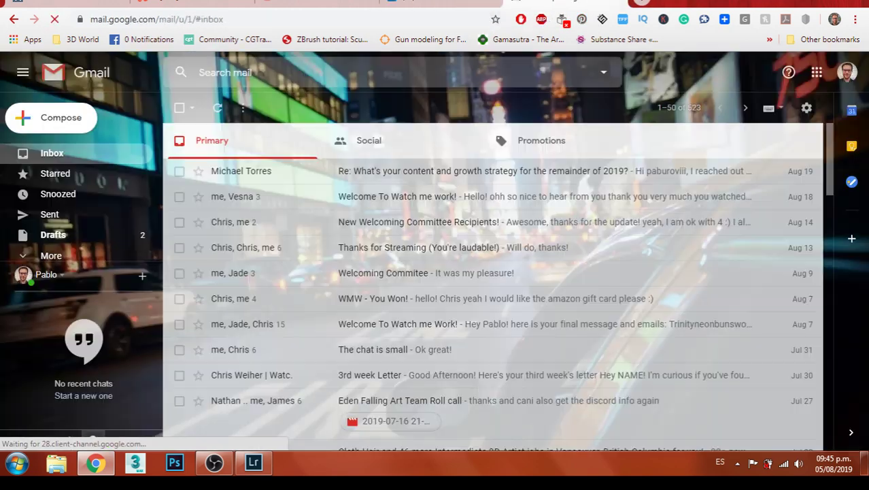
Start a new Gmail draft with the recruiter's e-mail, copied from LinkedIn, in To
{"action": "left_click", "coordinate": [56, 119]}
{"action": "left_click", "coordinate": [490, 6]}
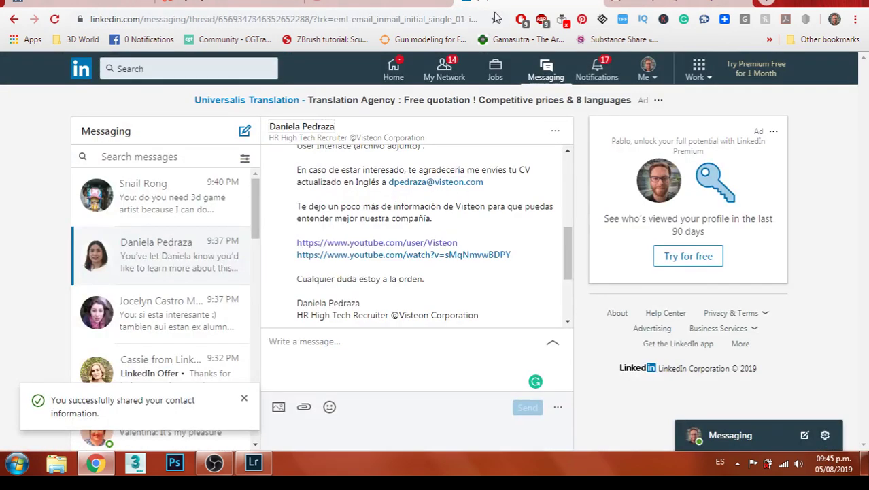
{"action": "left_click_drag", "start_coordinate": [436, 195], "coordinate": [389, 180]}
{"action": "key", "text": "ctrl+c"}
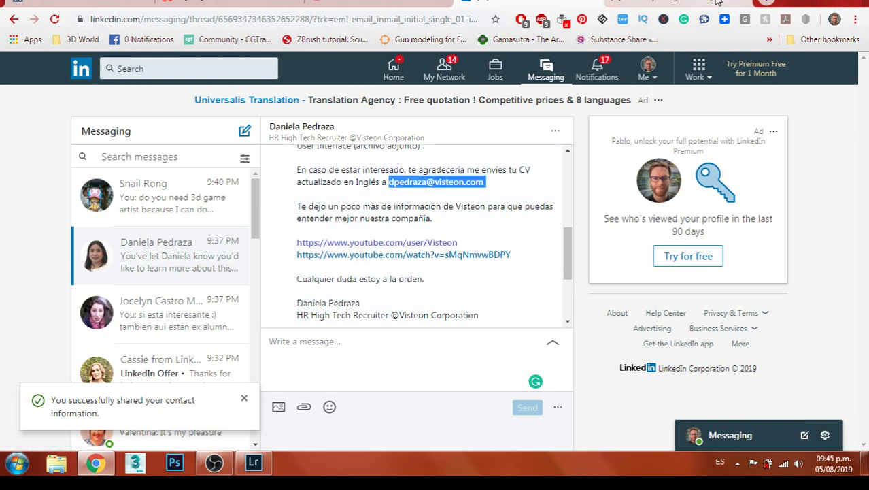
{"action": "left_click", "coordinate": [488, 5]}
{"action": "key", "text": "ctrl+v"}
Re-read the recruiter's LinkedIn message, then return to the draft's subject line
{"action": "left_click", "coordinate": [592, 207]}
{"action": "left_click", "coordinate": [517, 5]}
{"action": "scroll", "coordinate": [518, 222], "scroll_direction": "up", "scroll_amount": 4}
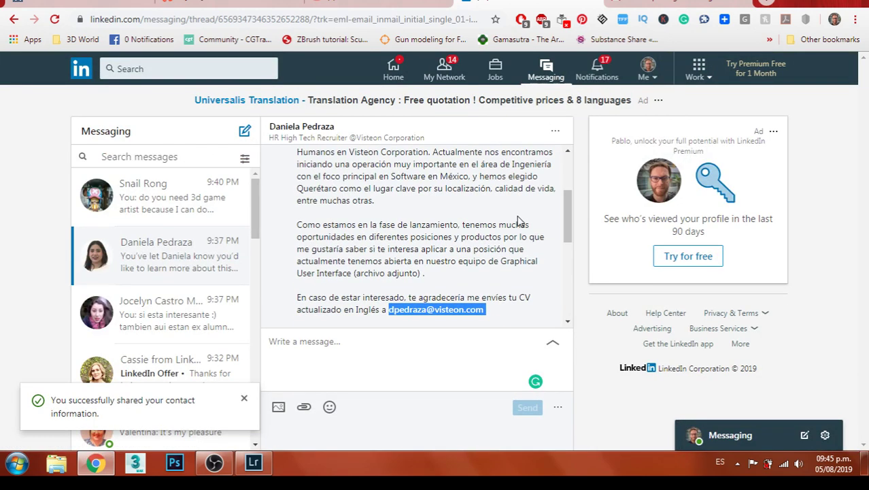
{"action": "scroll", "coordinate": [518, 223], "scroll_direction": "up", "scroll_amount": 3}
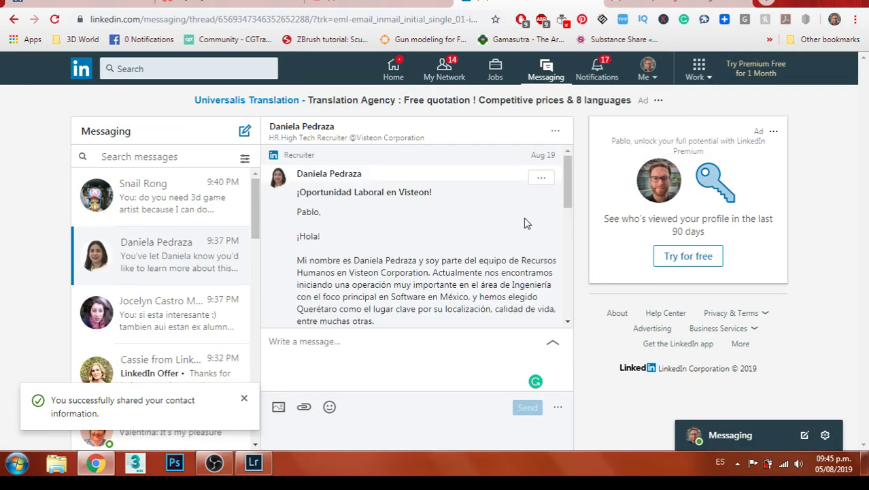
{"action": "scroll", "coordinate": [525, 221], "scroll_direction": "down", "scroll_amount": 1}
{"action": "key", "text": "ctrl+Tab"}
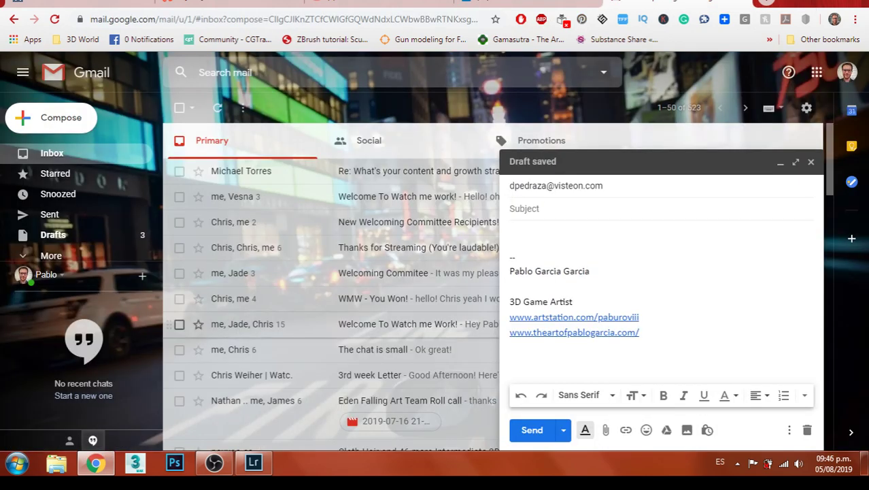
Type 'Artista 3D' into the draft's Subject field
{"action": "type", "text": "Ar"}
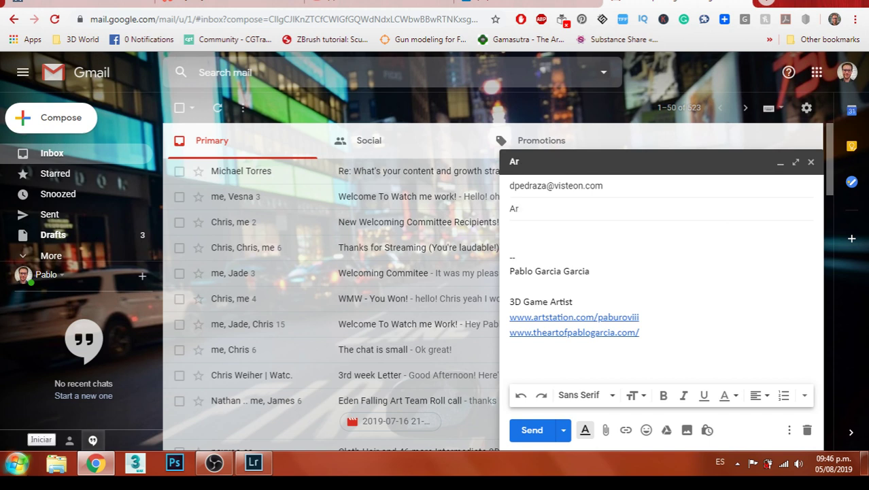
{"action": "type", "text": "tista 3D"}
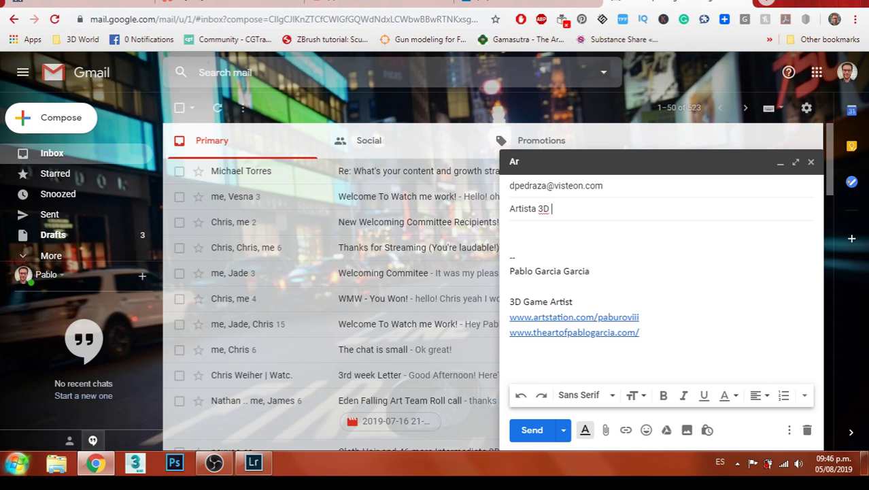
{"action": "mouse_move", "coordinate": [214, 462]}
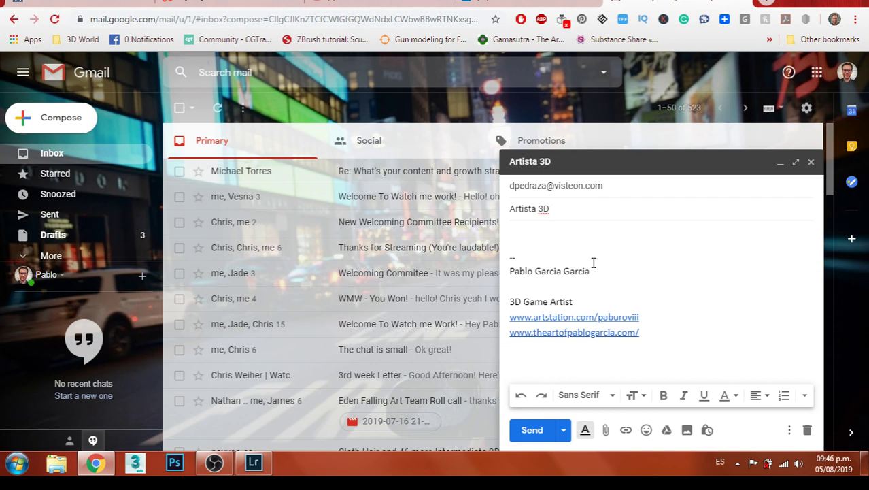
{"action": "left_click", "coordinate": [605, 427]}
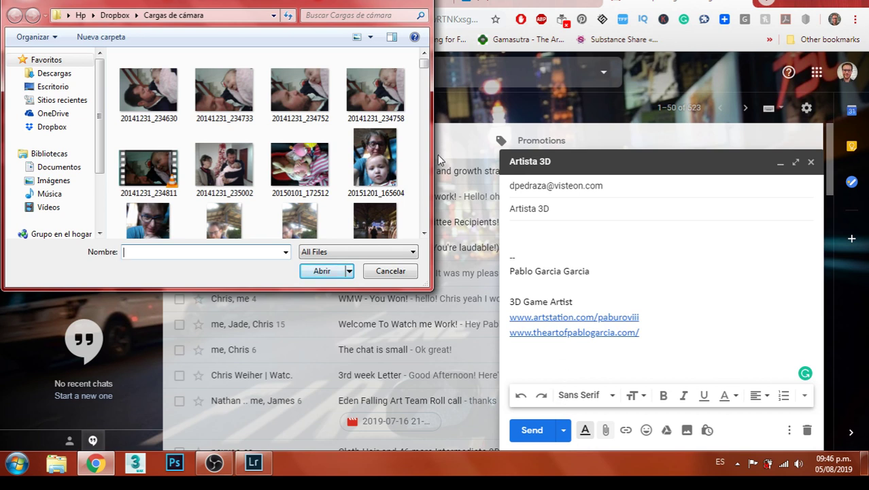
Attach the 3D Artist PDF from Dropbox's Cover Letters folder to the draft
{"action": "left_click", "coordinate": [113, 16]}
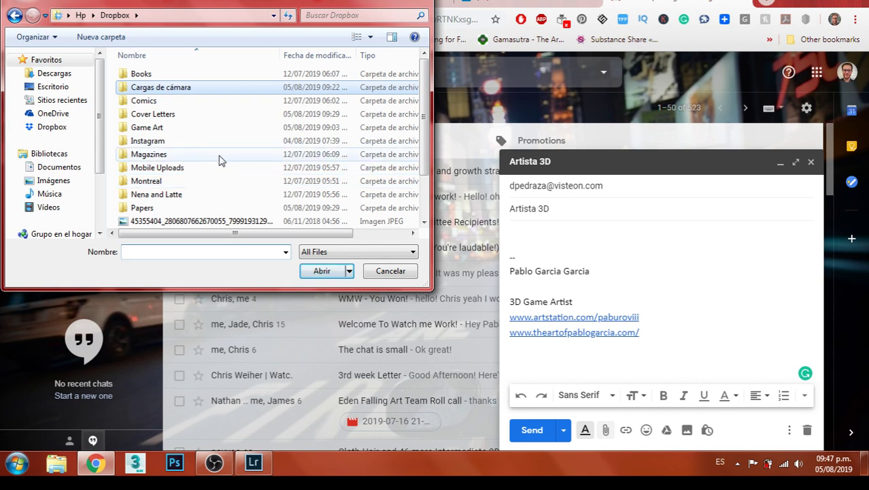
{"action": "double_click", "coordinate": [219, 113]}
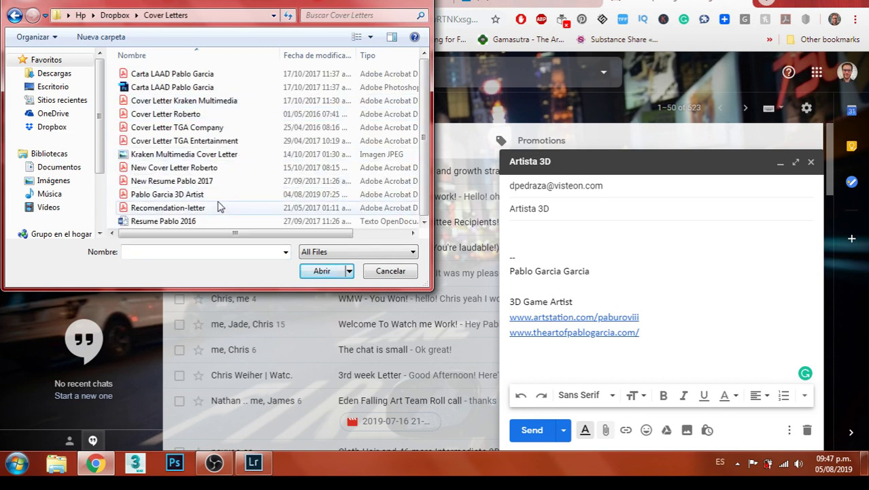
{"action": "left_click", "coordinate": [167, 195]}
{"action": "left_click", "coordinate": [321, 272]}
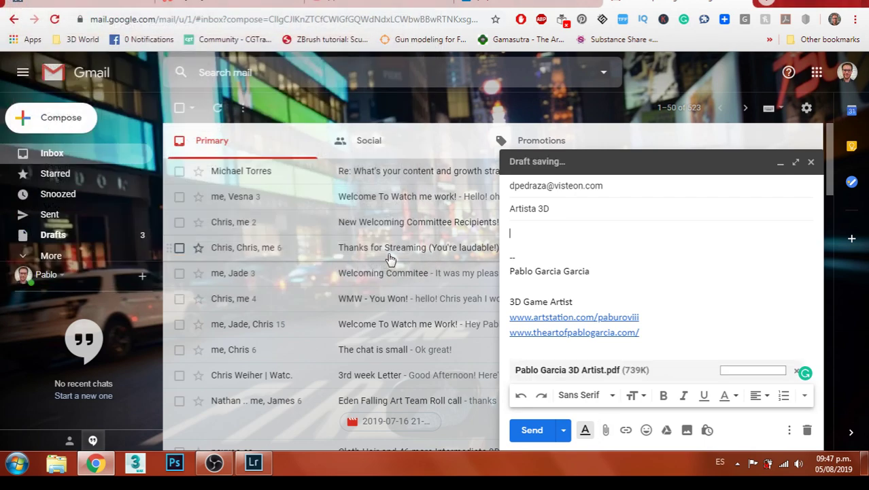
Below the greeting, introduce yourself by name and say the contact came through LinkedIn
{"action": "left_click", "coordinate": [493, 3]}
{"action": "left_click", "coordinate": [674, 4]}
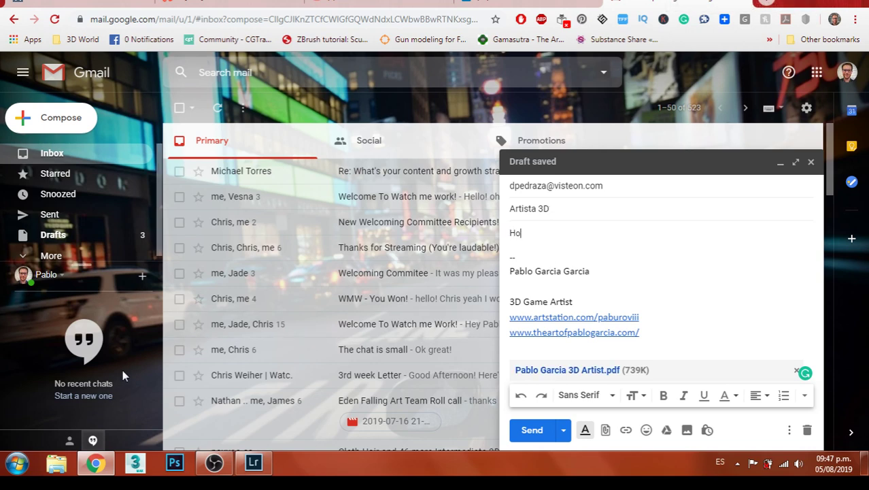
{"action": "key", "text": "Return"}
{"action": "key", "text": "Return"}
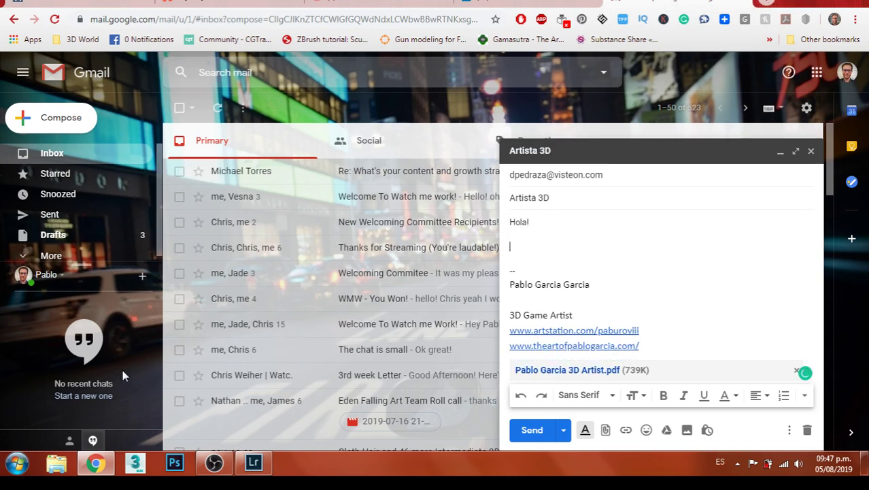
{"action": "left_click", "coordinate": [493, 4]}
{"action": "scroll", "coordinate": [357, 264], "scroll_direction": "up", "scroll_amount": 2}
{"action": "left_click_drag", "start_coordinate": [356, 260], "coordinate": [417, 256]}
{"action": "left_click", "coordinate": [680, 4]}
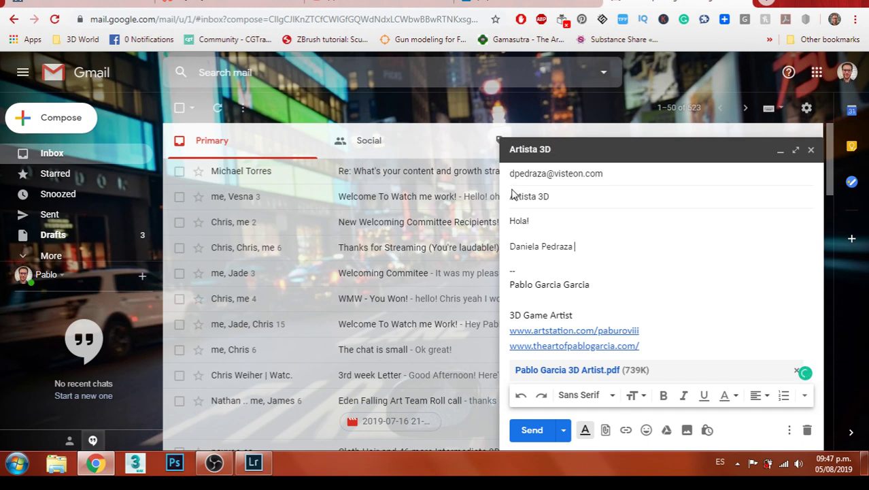
{"action": "type", "text": "soy Pablo Garcia Garcia"}
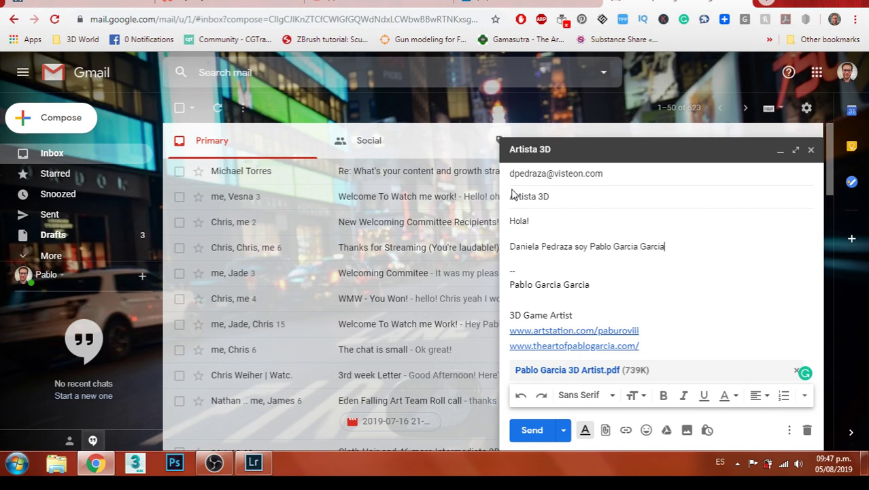
{"action": "key", "text": "BackSpace"}
{"action": "key", "text": "BackSpace"}
{"action": "key", "text": "BackSpace"}
{"action": "key", "text": "BackSpace"}
{"action": "key", "text": "BackSpace"}
{"action": "key", "text": "BackSpace"}
{"action": "type", "text": "ía García te "}
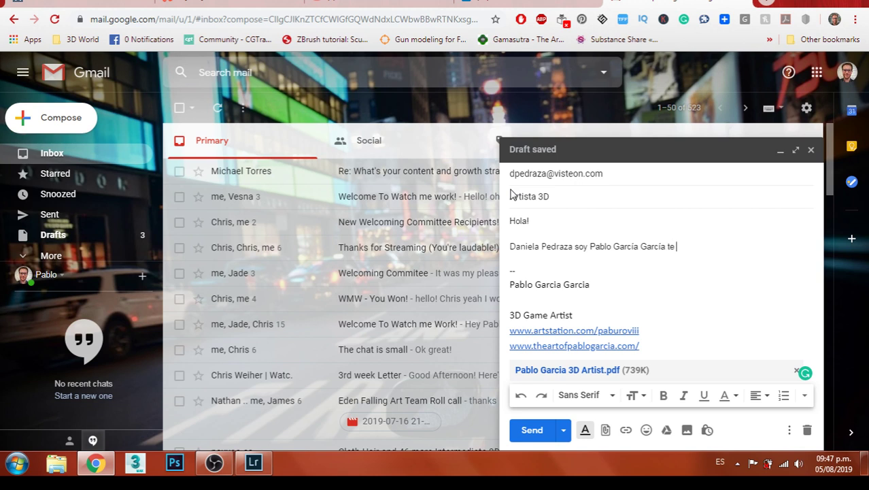
{"action": "type", "text": "come contactaste conmigo"}
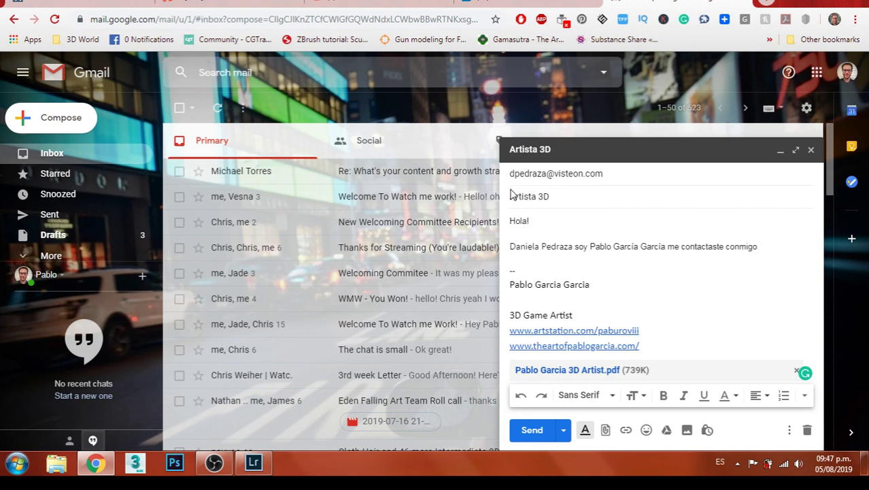
{"action": "type", "text": " por Linked"}
Add 'Para una oportunidad en', then paste 'Visteon Corporation' copied from the LinkedIn message
{"action": "type", "text": "Para una opo"}
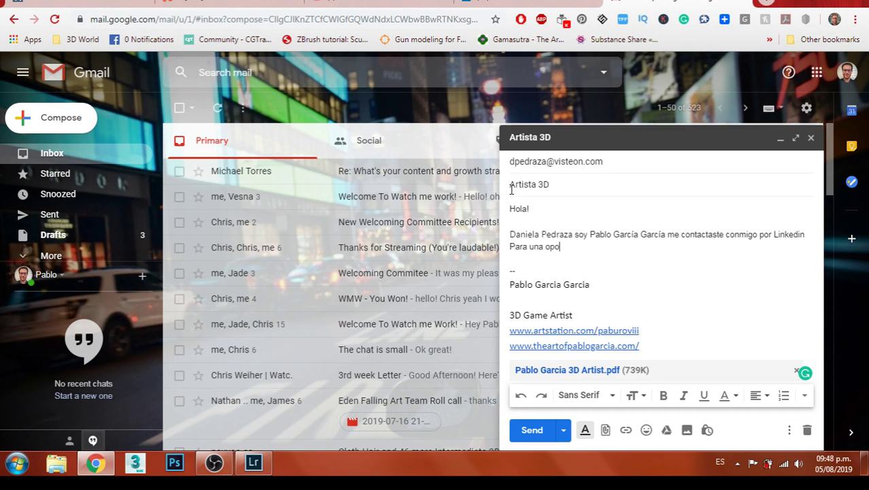
{"action": "type", "text": "rtunidad en"}
{"action": "left_click", "coordinate": [457, 4]}
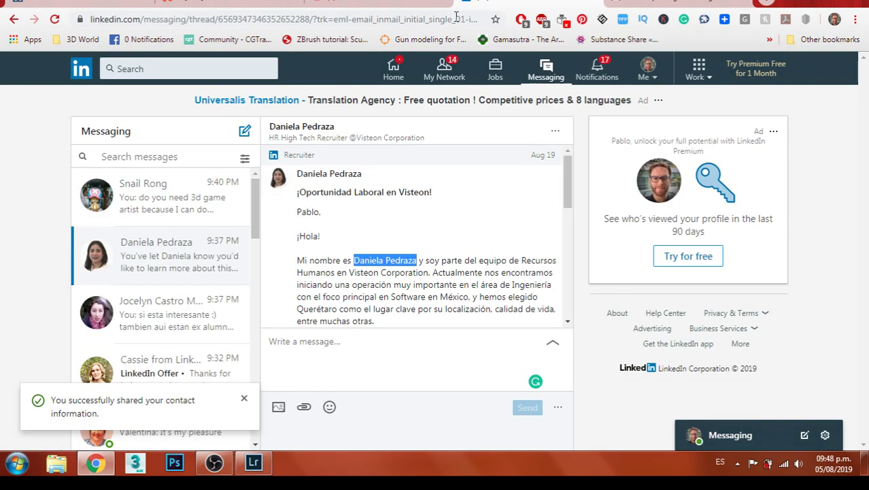
{"action": "left_click", "coordinate": [480, 240]}
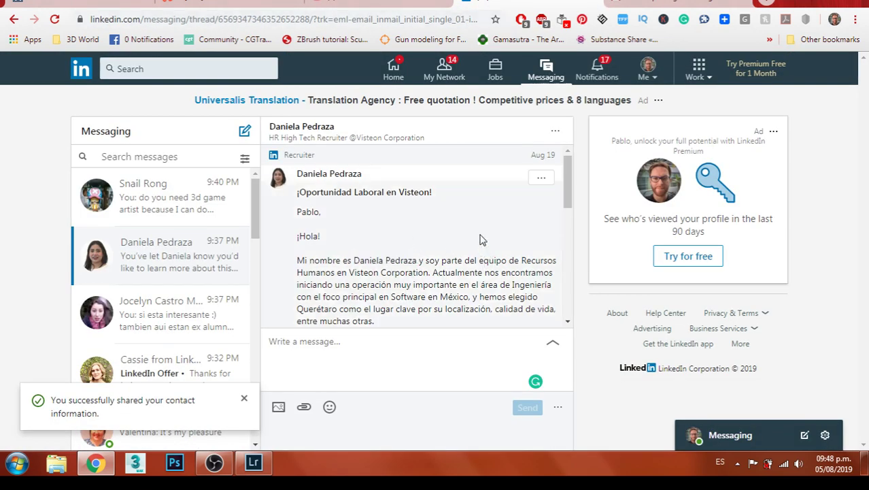
{"action": "left_click_drag", "start_coordinate": [351, 272], "coordinate": [433, 270]}
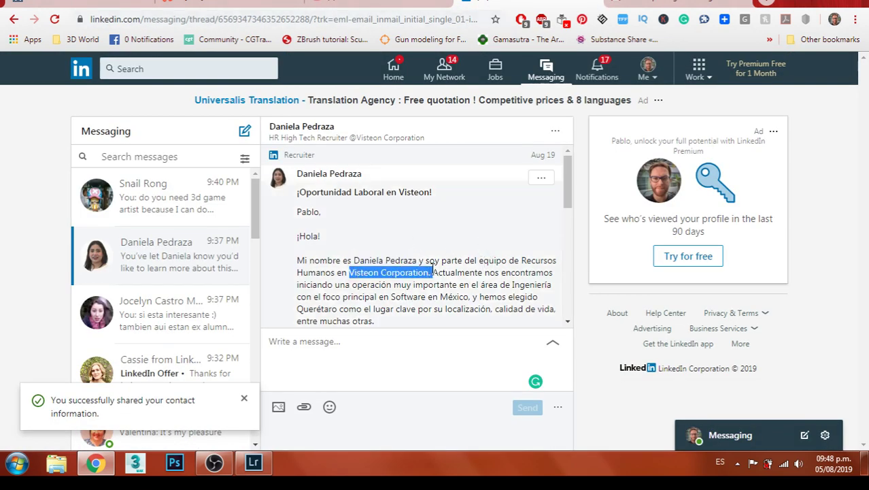
{"action": "key", "text": "ctrl+c"}
{"action": "left_click", "coordinate": [640, 4]}
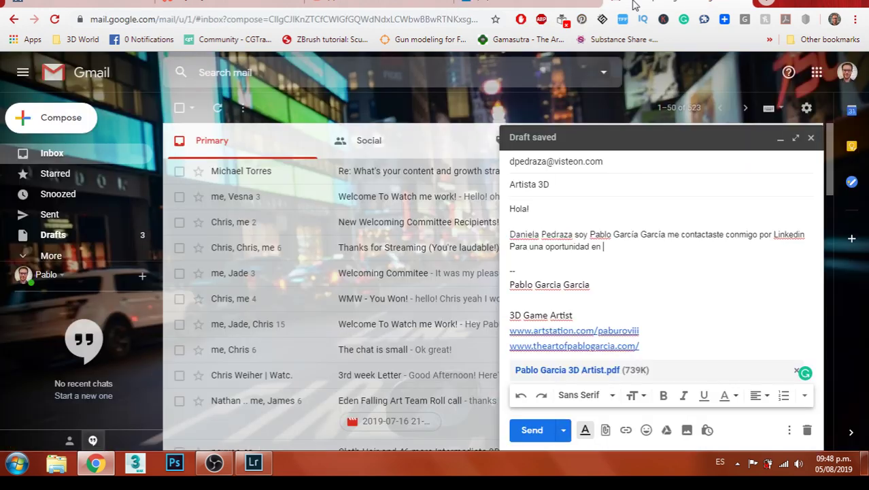
{"action": "key", "text": "ctrl+v"}
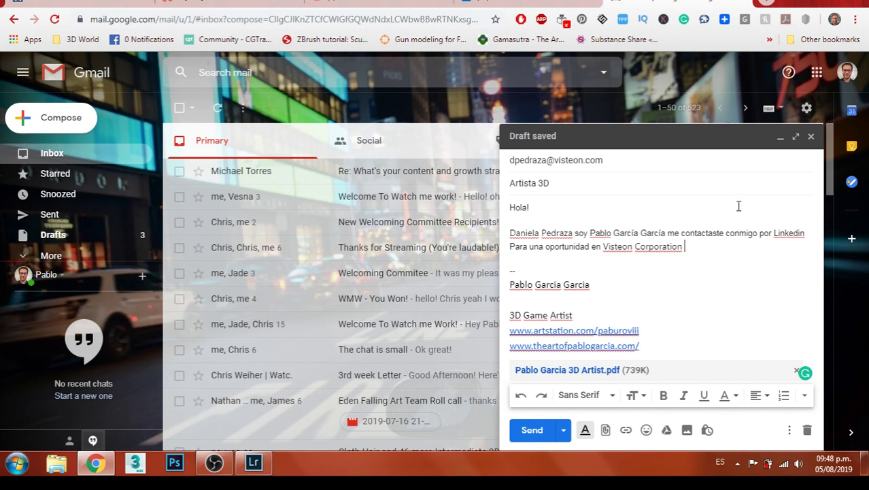
Continue the body: interest in 3D modelling, curriculum sent, portfolios in the signature
{"action": "type", "text": "estiy"}
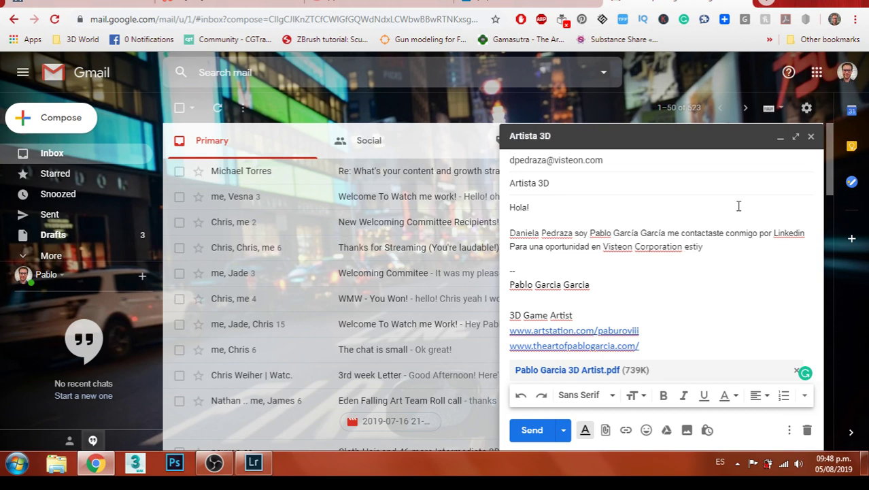
{"action": "key", "text": "BackSpace"}
{"action": "key", "text": "BackSpace"}
{"action": "type", "text": "oy interesado pero a"}
{"action": "key", "text": "BackSpace"}
{"action": "type", "text": "en"}
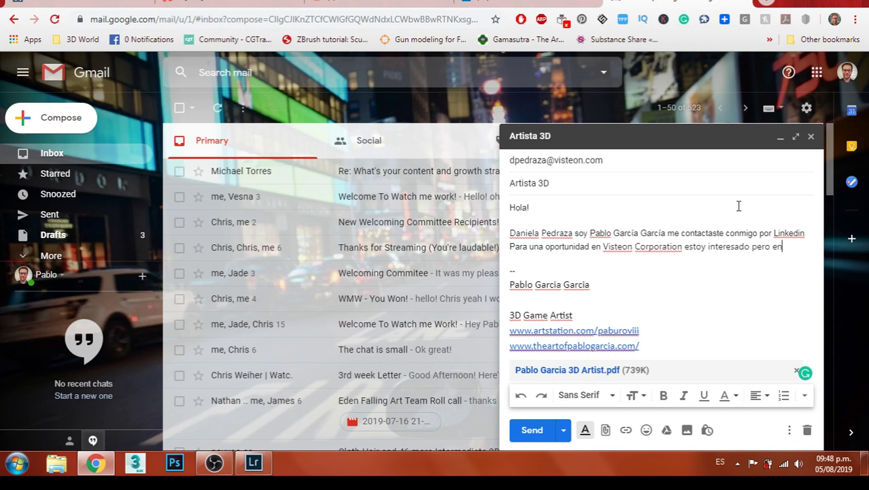
{"action": "type", "text": " la area de modelos "}
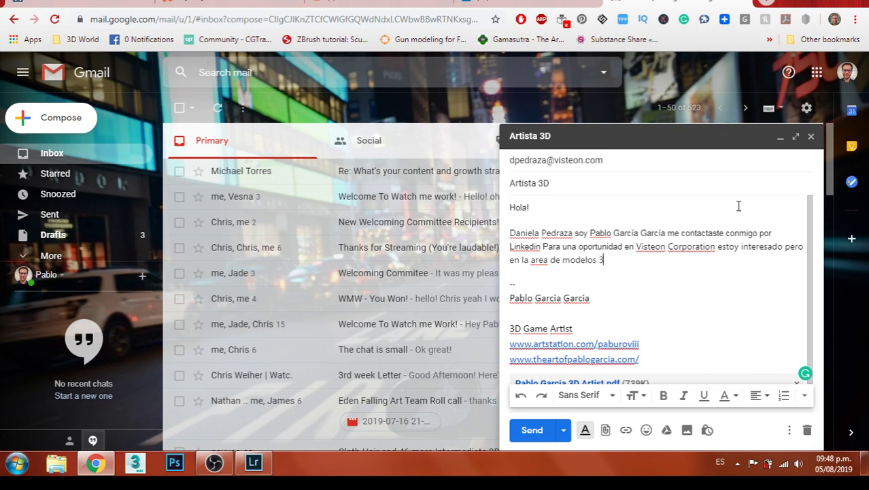
{"action": "type", "text": "3D te mando mi cur"}
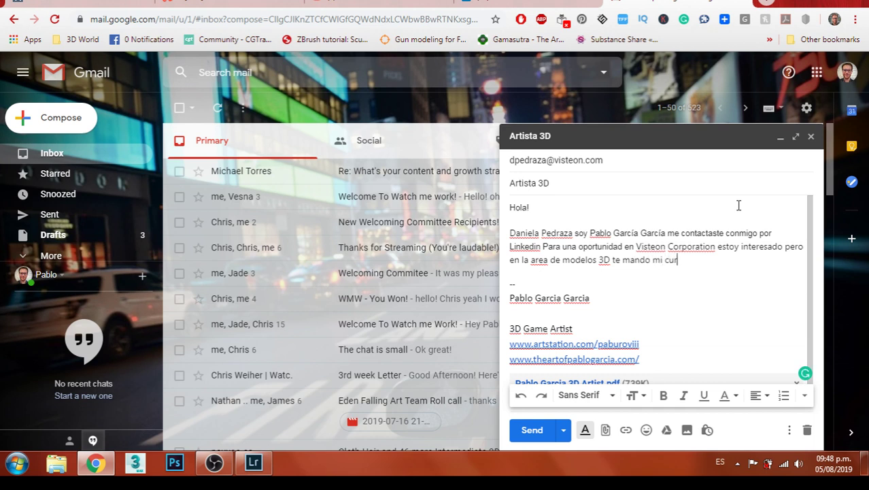
{"action": "type", "text": "riculum y en"}
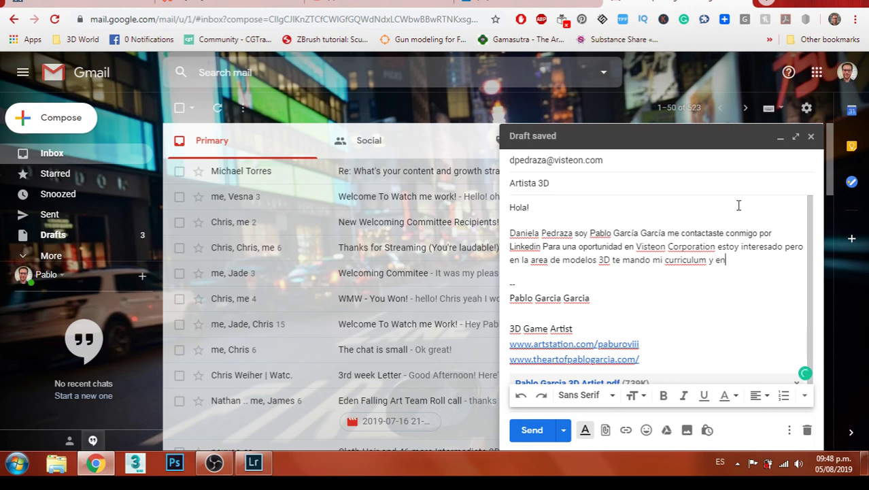
{"action": "type", "text": " mi firma puedes "}
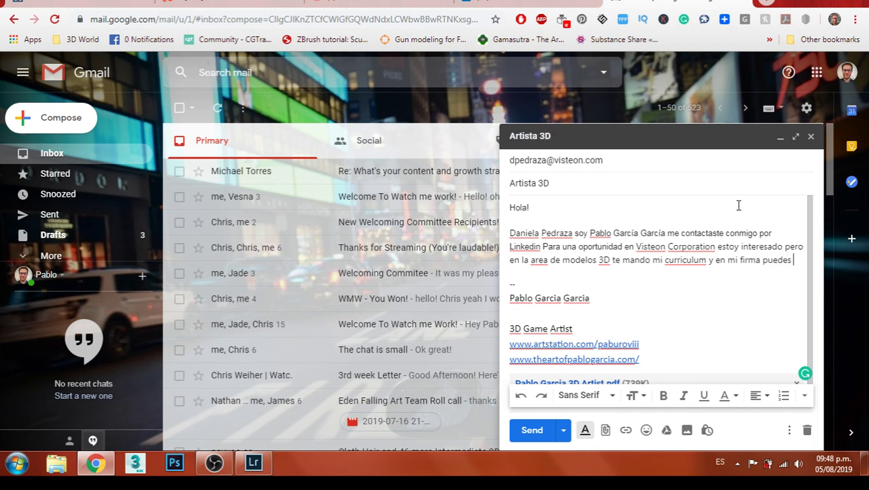
{"action": "type", "text": "ver k mis porta"}
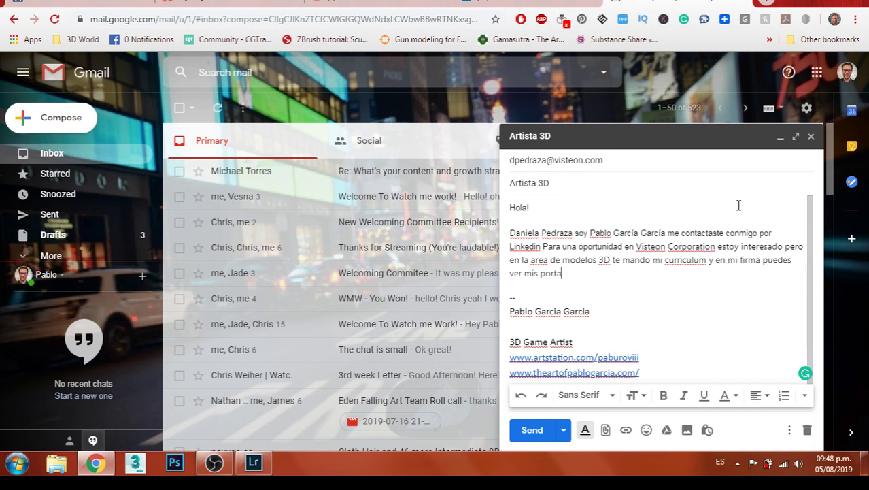
{"action": "type", "text": "folios gracias"}
Fix the misspellings with Gmail's suggestions, correcting them to 'curriculum' and 'área'
{"action": "right_click", "coordinate": [686, 263]}
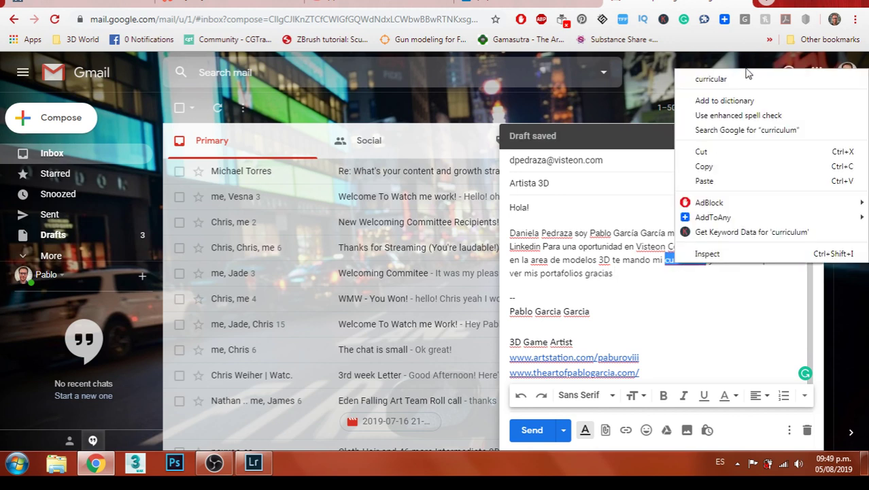
{"action": "left_click", "coordinate": [733, 78]}
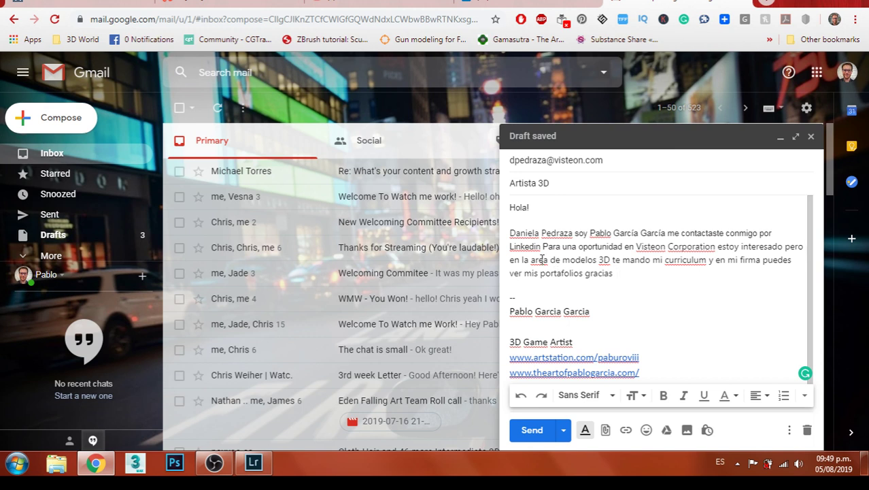
{"action": "right_click", "coordinate": [540, 260]}
{"action": "left_click", "coordinate": [598, 44]}
{"action": "left_click", "coordinate": [644, 286]}
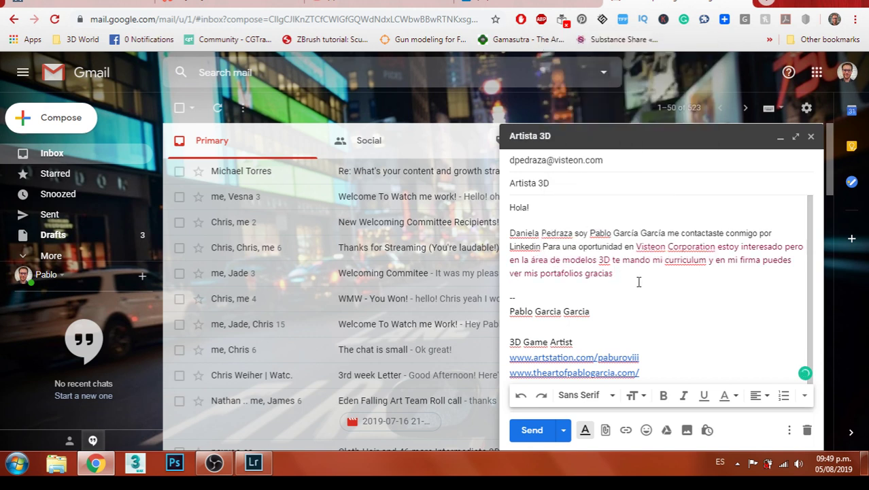
{"action": "triple_click", "coordinate": [639, 282]}
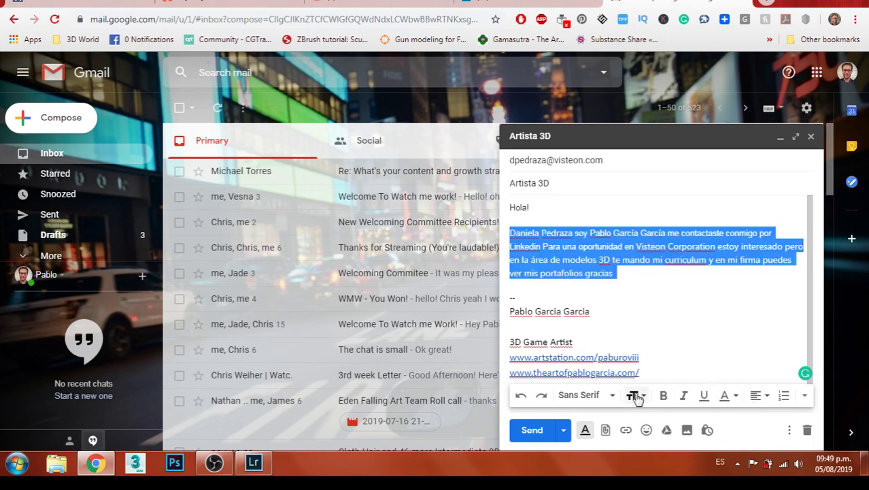
{"action": "left_click", "coordinate": [686, 277]}
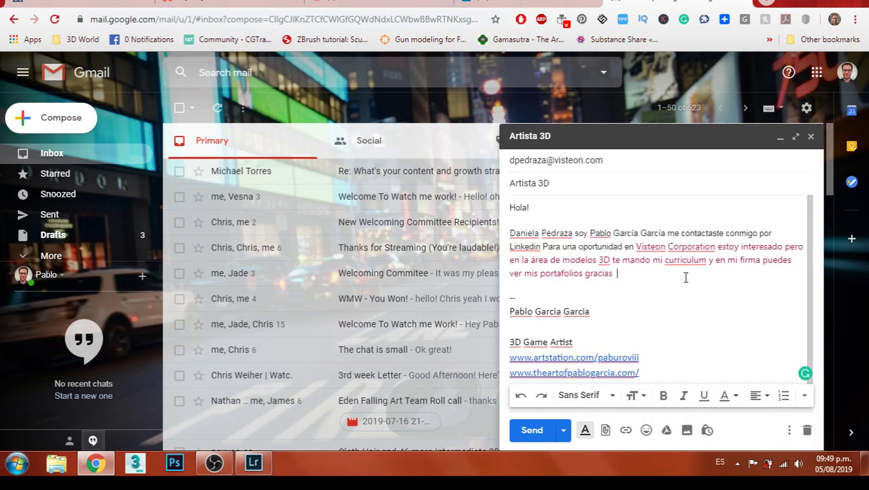
Add a 'buen dia!' closing on its own line, break after the greeting, and capitalize 'Soy'
{"action": "left_click", "coordinate": [606, 430]}
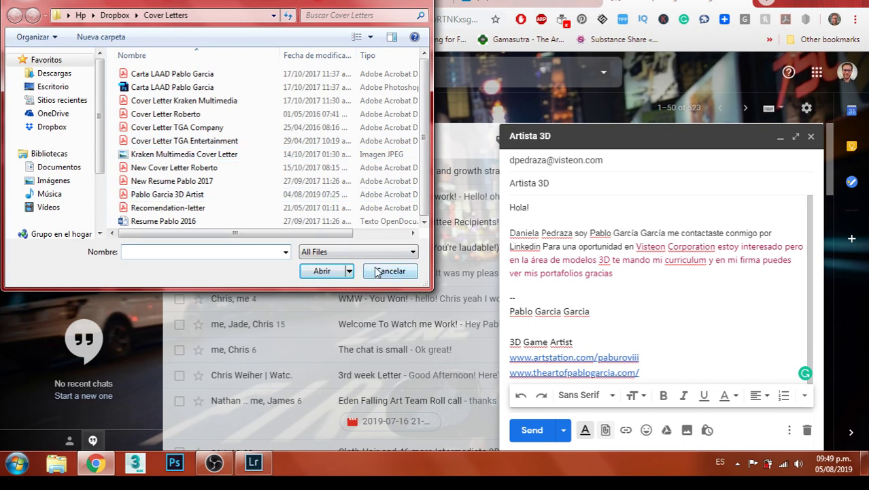
{"action": "left_click", "coordinate": [376, 265]}
{"action": "scroll", "coordinate": [671, 284], "scroll_direction": "up", "scroll_amount": 1}
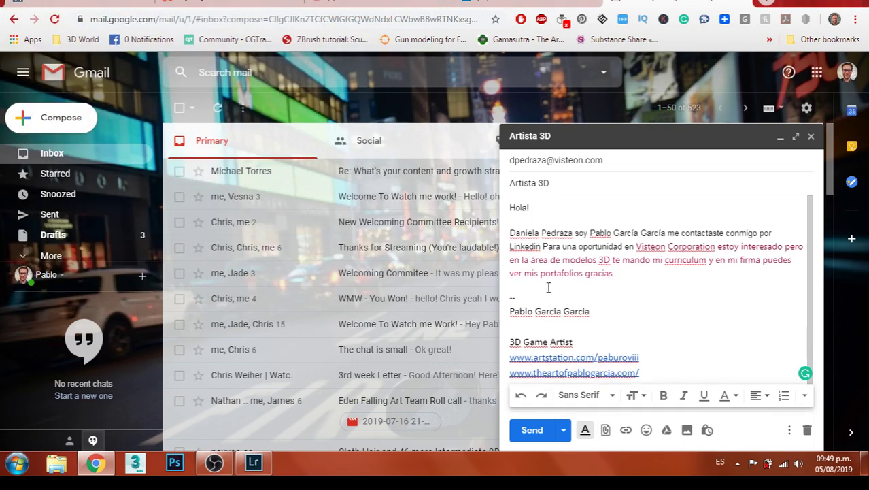
{"action": "type", "text": "uen dia!"}
{"action": "left_click", "coordinate": [617, 274]}
{"action": "key", "text": "Return"}
{"action": "key", "text": "Return"}
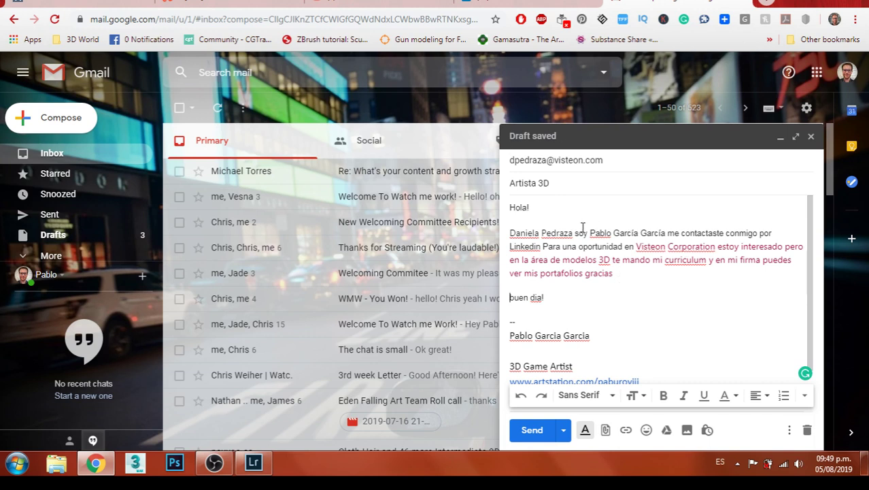
{"action": "key", "text": "Return"}
{"action": "key", "text": "Return"}
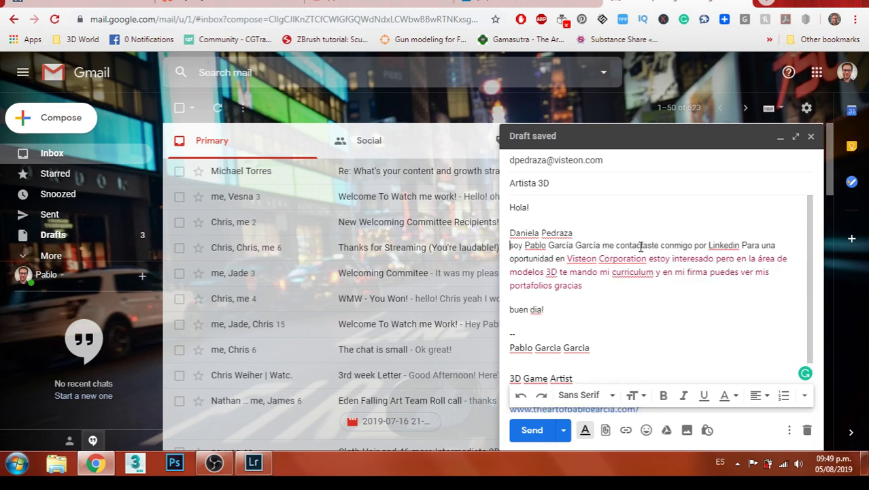
{"action": "key", "text": "BackSpace"}
{"action": "type", "text": "S"}
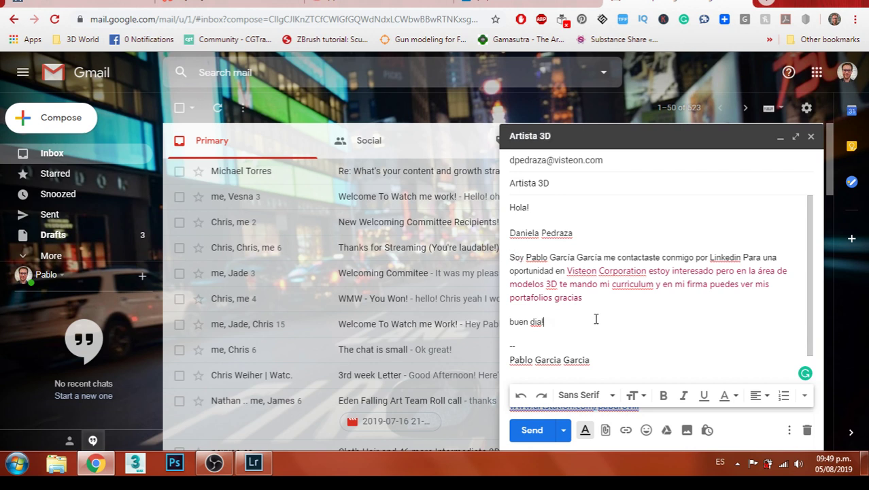
Correct 'dia' to 'día' and send the email
{"action": "right_click", "coordinate": [536, 322]}
{"action": "left_click", "coordinate": [586, 109]}
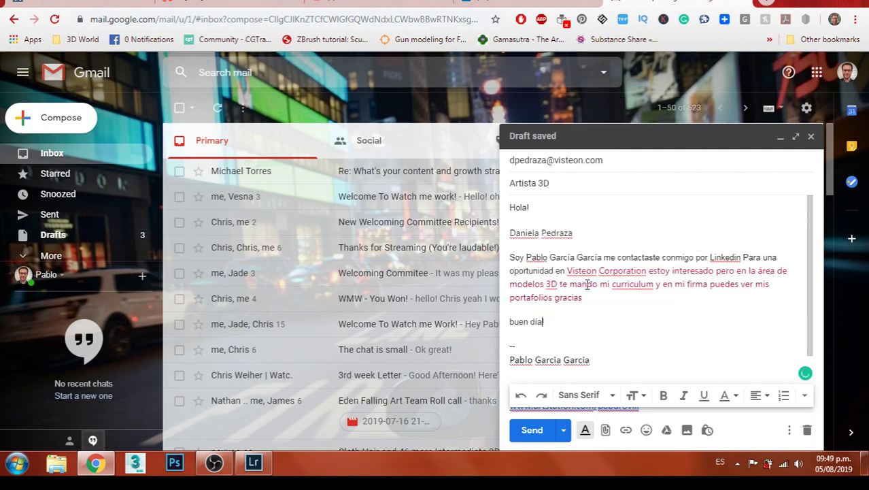
{"action": "right_click", "coordinate": [629, 286]}
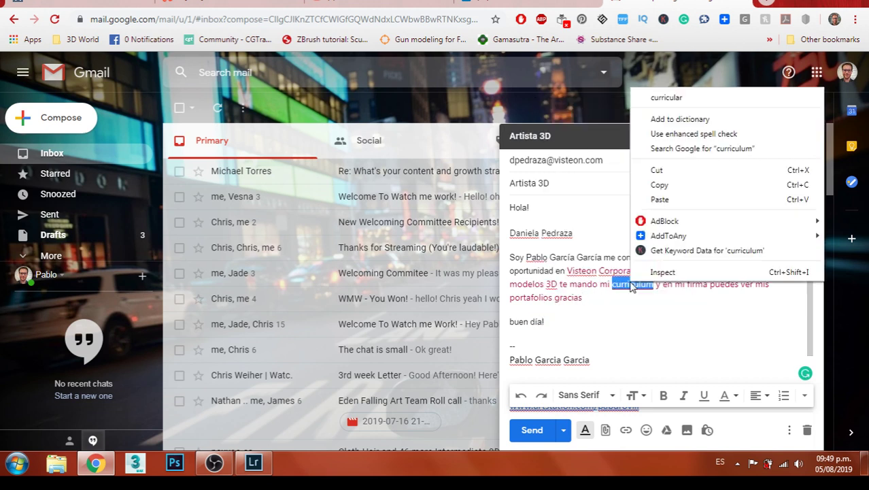
{"action": "left_click", "coordinate": [630, 291]}
{"action": "left_click", "coordinate": [622, 307]}
{"action": "scroll", "coordinate": [622, 310], "scroll_direction": "down", "scroll_amount": 2}
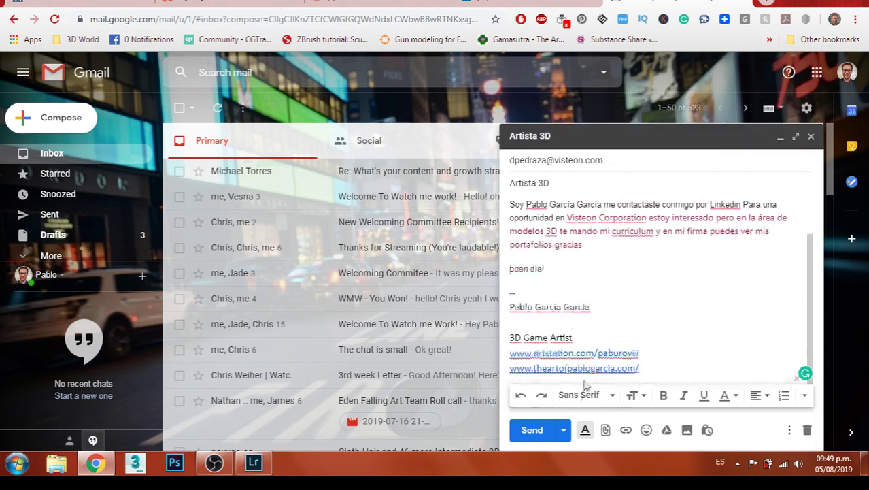
{"action": "left_click", "coordinate": [532, 430]}
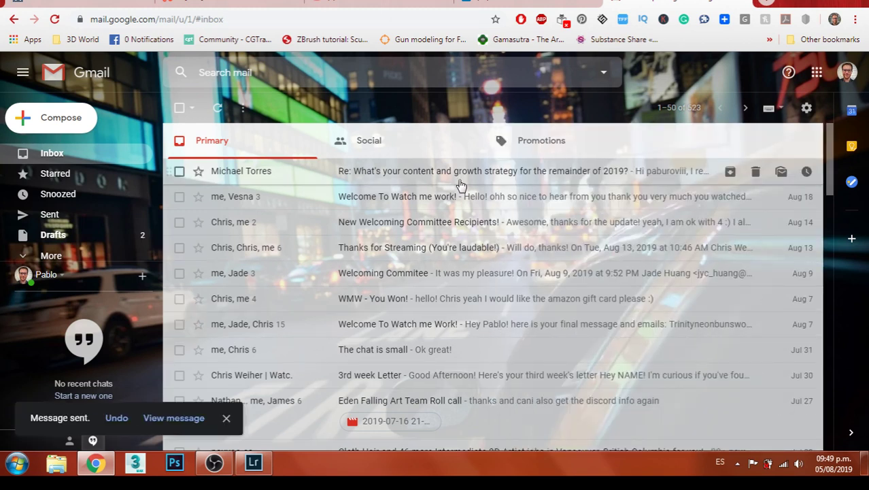
From LinkedIn notifications, open 'Who viewed your profile' (646 viewers in 90 days)
{"action": "left_click", "coordinate": [742, 4]}
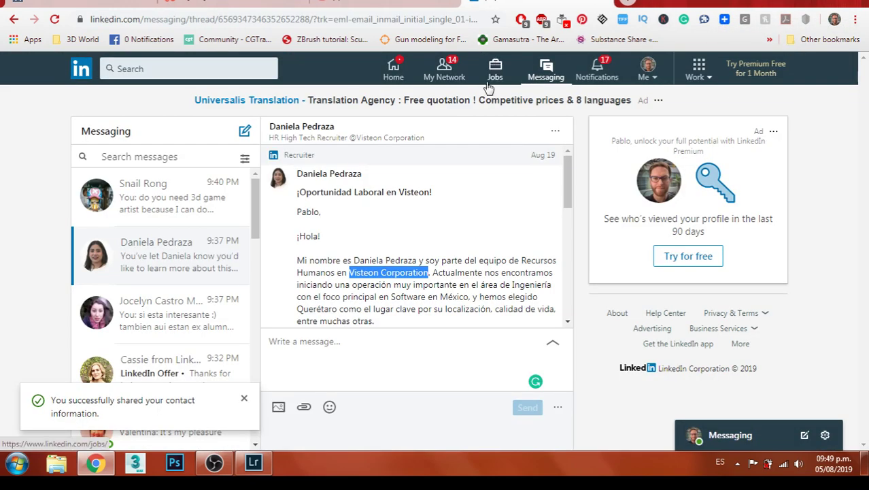
{"action": "left_click", "coordinate": [597, 68]}
{"action": "left_click", "coordinate": [129, 4]}
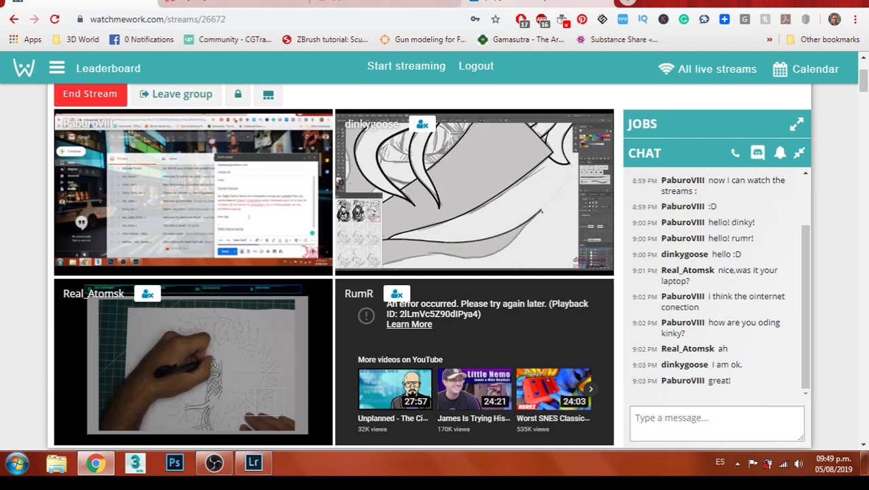
{"action": "left_click", "coordinate": [537, 4]}
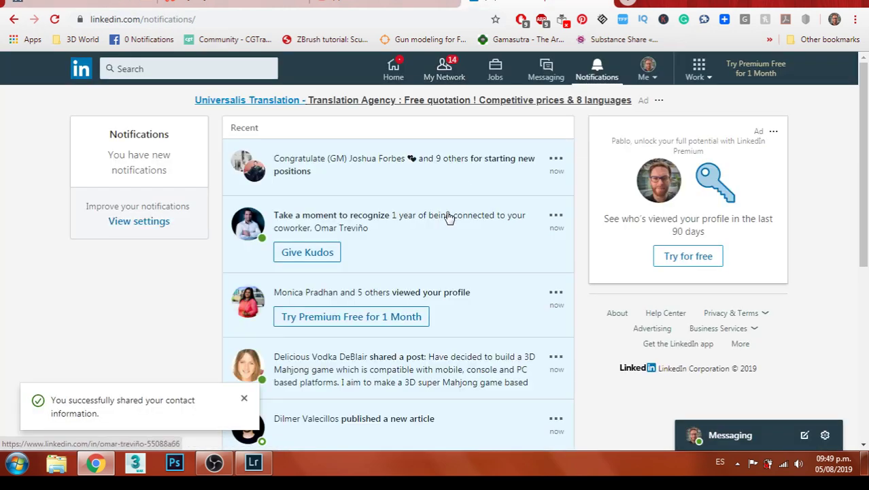
{"action": "scroll", "coordinate": [457, 213], "scroll_direction": "down", "scroll_amount": 5}
{"action": "scroll", "coordinate": [457, 213], "scroll_direction": "down", "scroll_amount": 1}
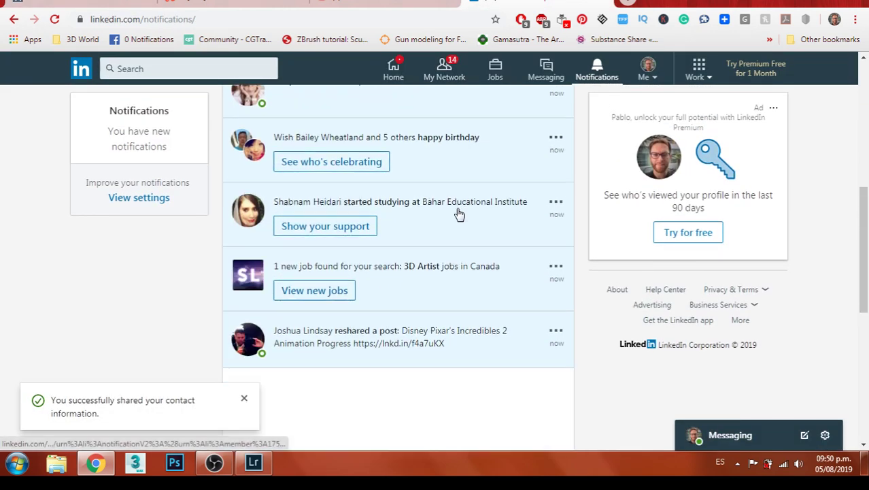
{"action": "scroll", "coordinate": [534, 298], "scroll_direction": "up", "scroll_amount": 3}
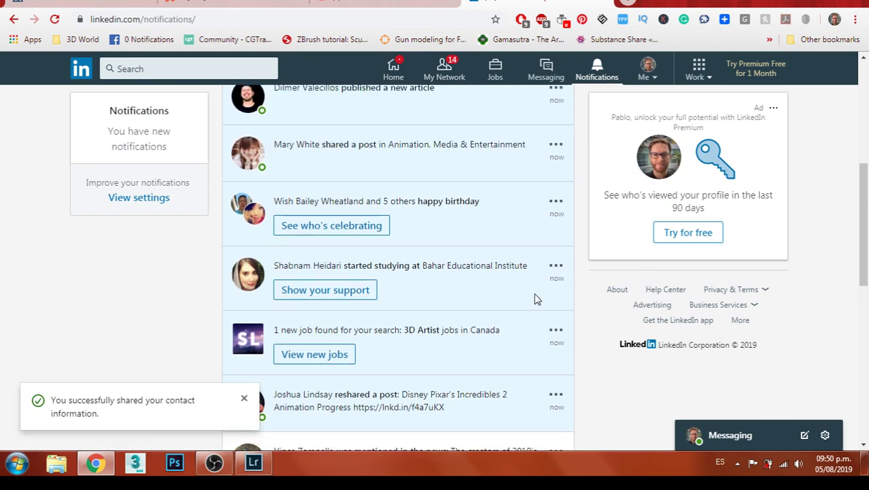
{"action": "scroll", "coordinate": [520, 283], "scroll_direction": "up", "scroll_amount": 3}
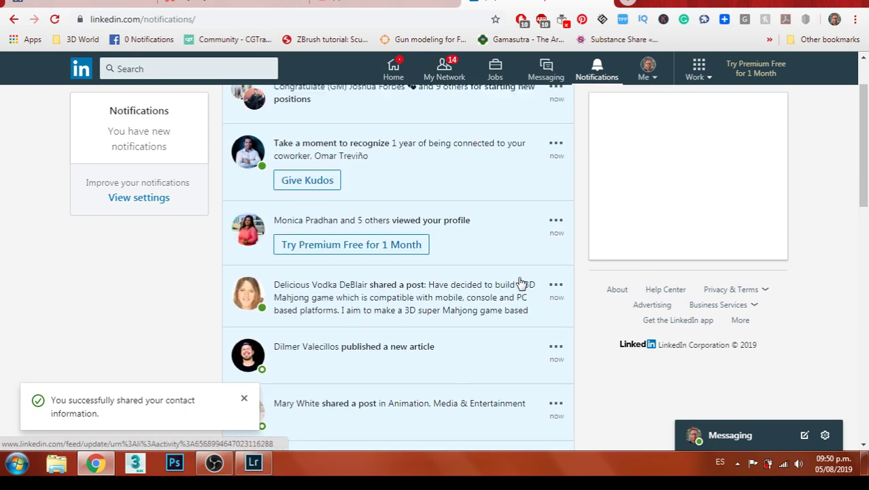
{"action": "left_click", "coordinate": [423, 284]}
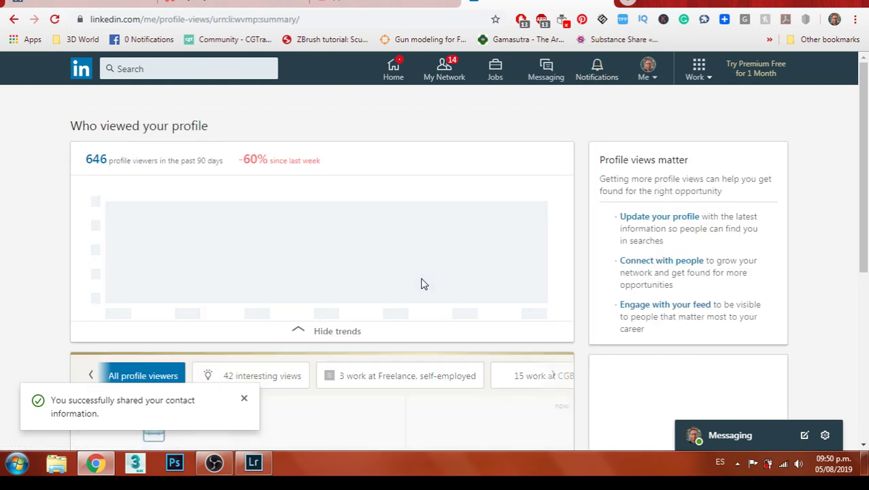
Open the Epic Games viewer's profile in a new tab and send a connection invitation
{"action": "scroll", "coordinate": [569, 262], "scroll_direction": "down", "scroll_amount": 5}
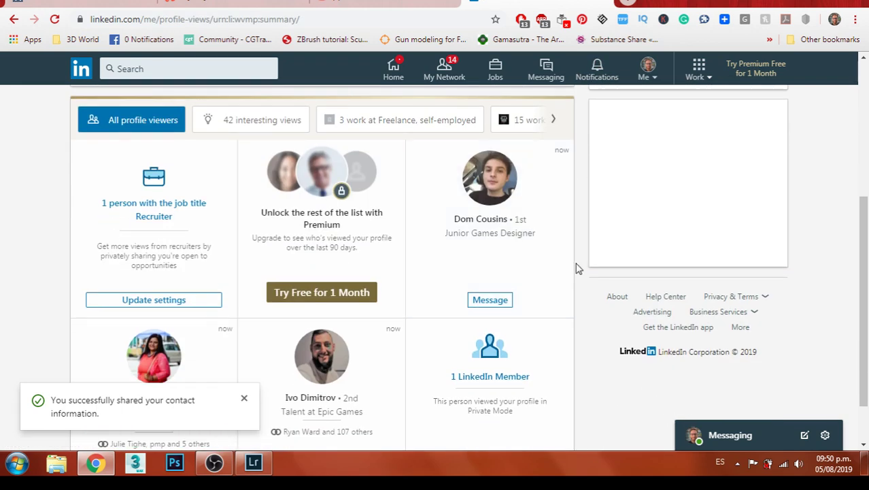
{"action": "scroll", "coordinate": [578, 269], "scroll_direction": "down", "scroll_amount": 1}
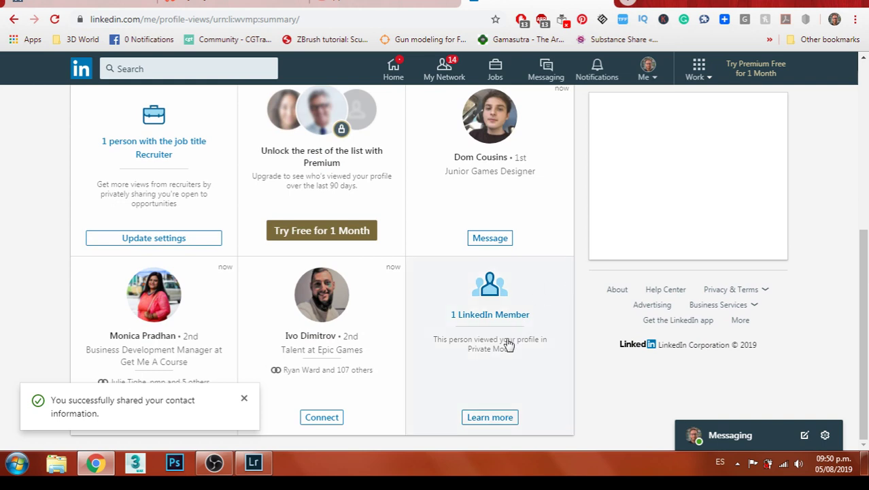
{"action": "scroll", "coordinate": [574, 326], "scroll_direction": "up", "scroll_amount": 1}
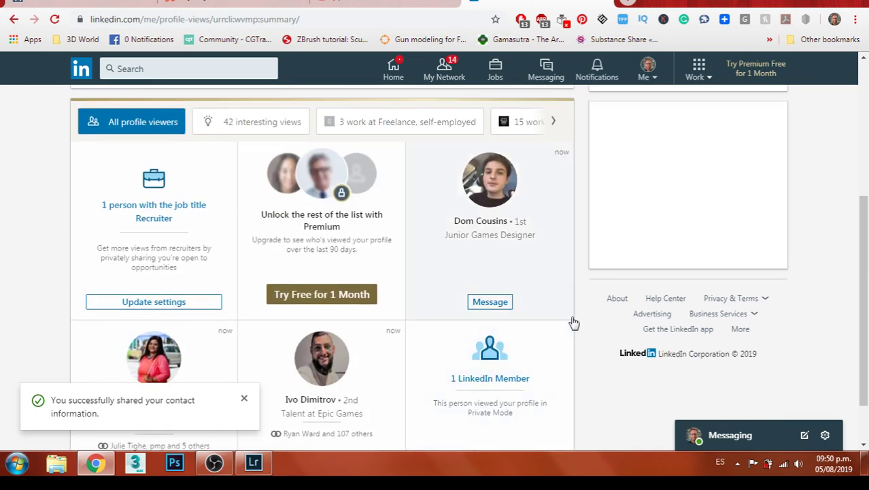
{"action": "right_click", "coordinate": [344, 354]}
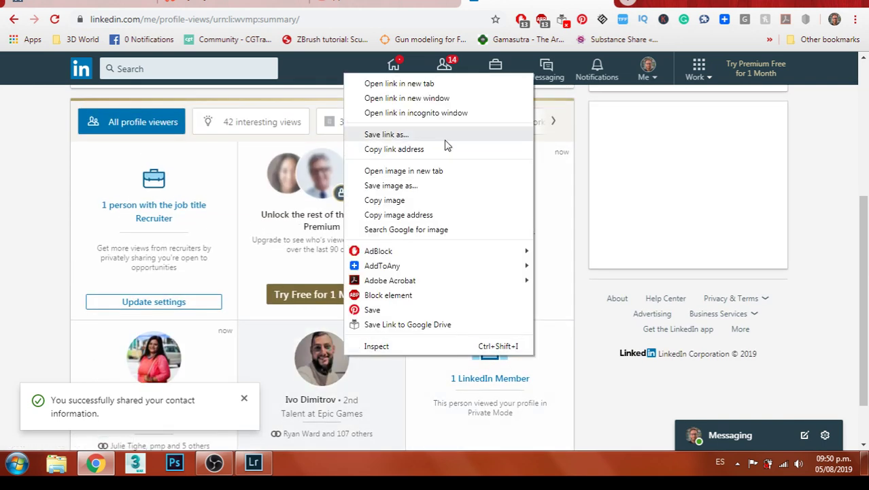
{"action": "left_click", "coordinate": [451, 88]}
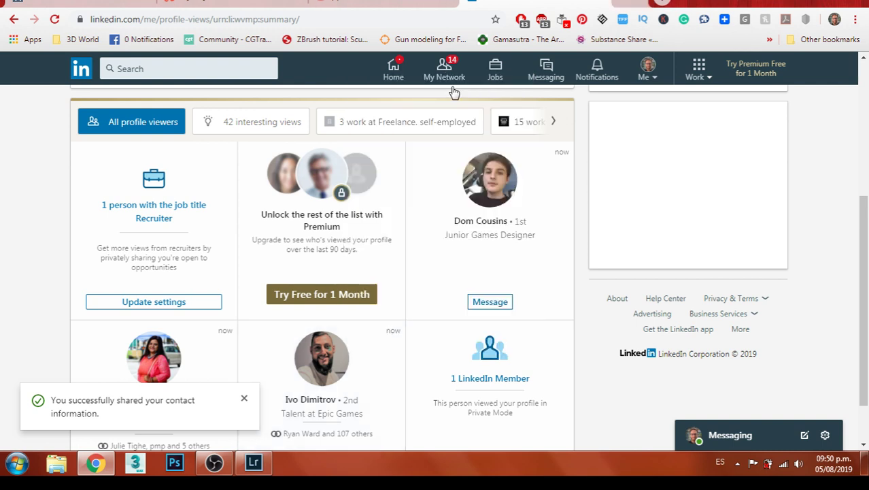
{"action": "left_click", "coordinate": [554, 121]}
{"action": "left_click", "coordinate": [632, 3]}
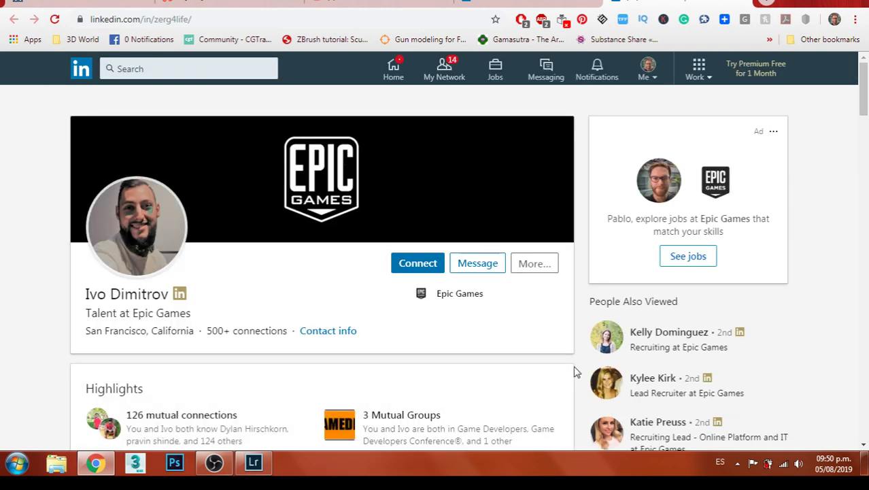
{"action": "scroll", "coordinate": [576, 368], "scroll_direction": "down", "scroll_amount": 5}
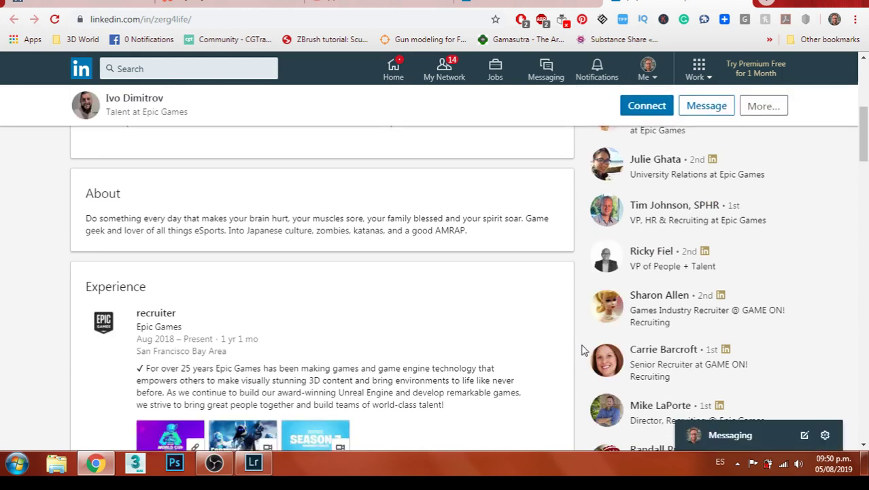
{"action": "scroll", "coordinate": [582, 349], "scroll_direction": "up", "scroll_amount": 4}
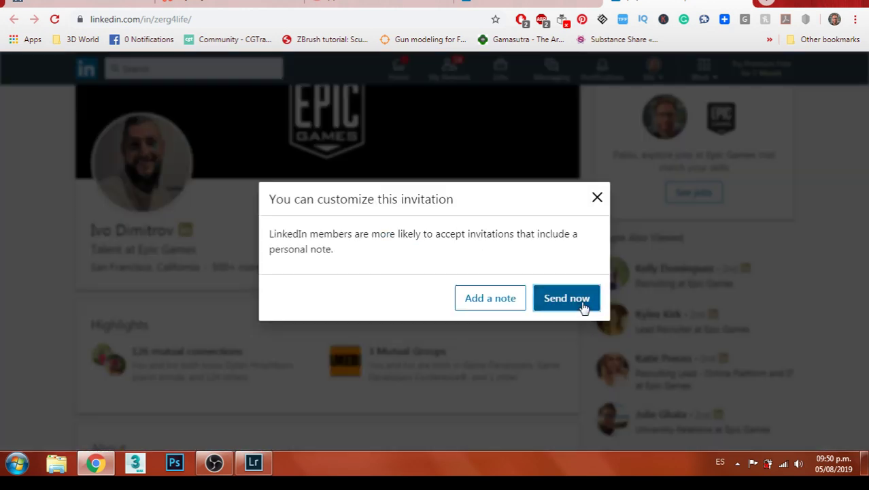
{"action": "left_click", "coordinate": [582, 305]}
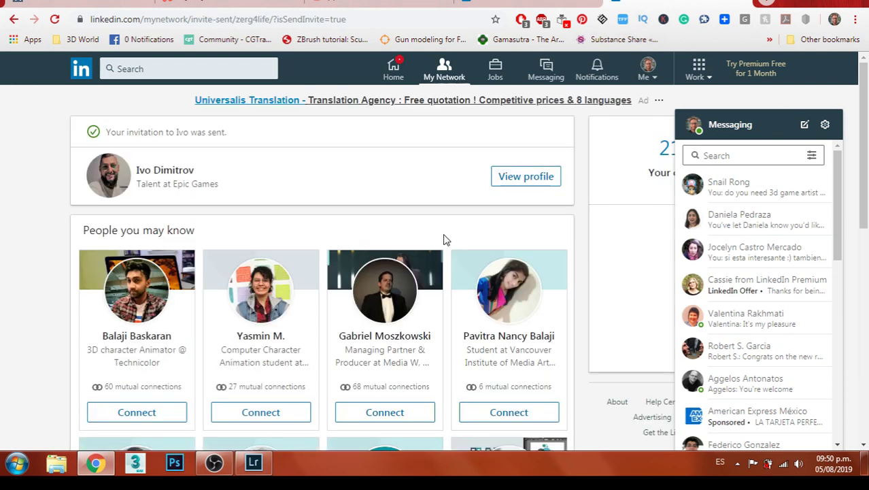
Invite two suggested people to connect, then return to the profile views page
{"action": "left_click", "coordinate": [157, 413]}
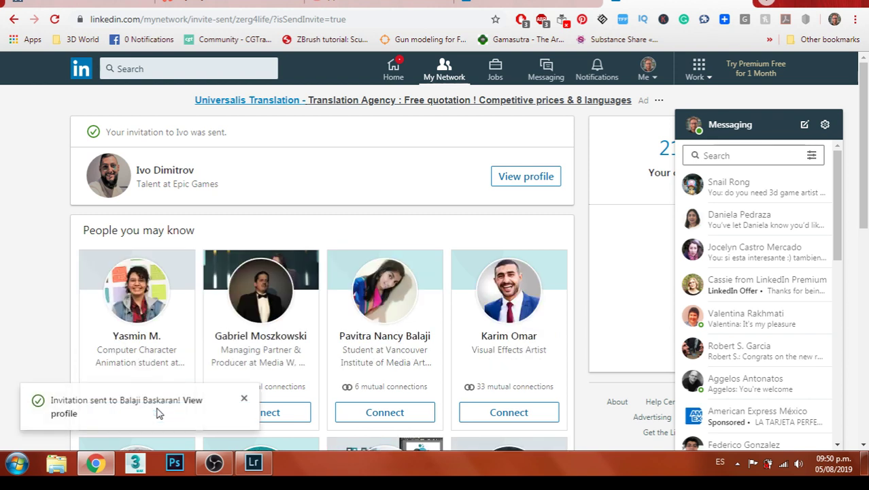
{"action": "left_click", "coordinate": [244, 398]}
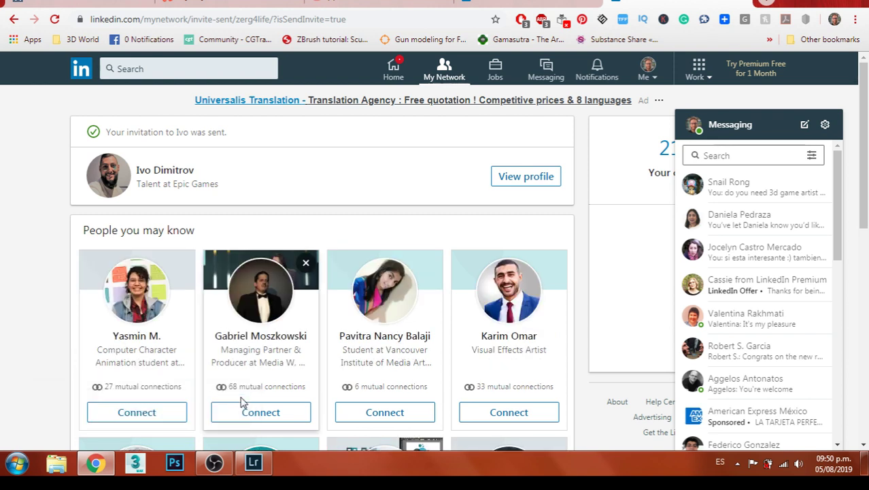
{"action": "left_click", "coordinate": [155, 412]}
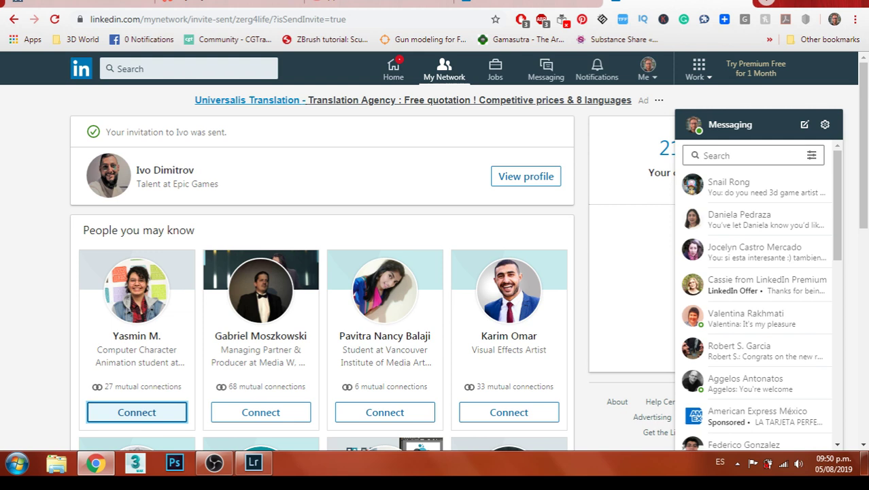
{"action": "left_click", "coordinate": [747, 6]}
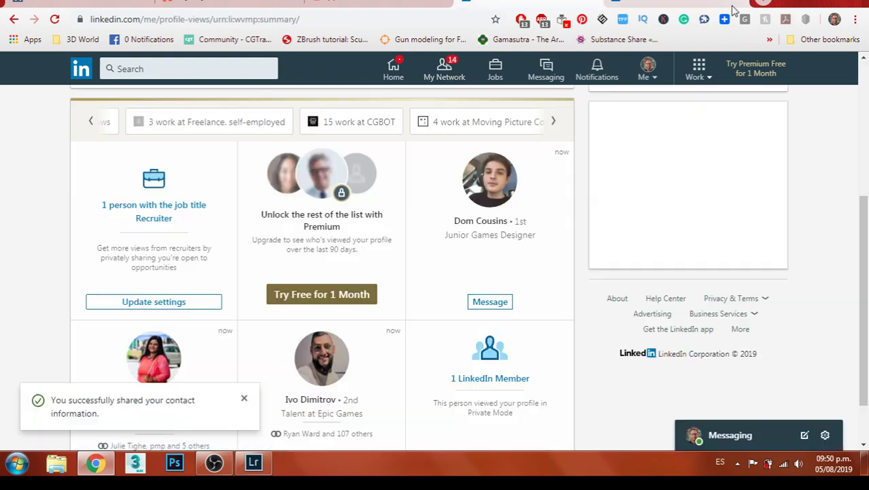
{"action": "left_click", "coordinate": [553, 121]}
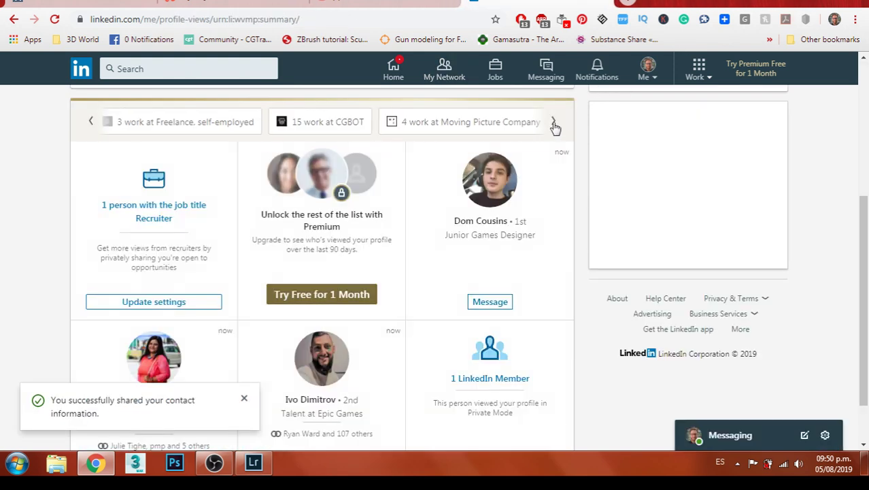
On My Network, accept the first invitation and ignore two others, including a business development manager
{"action": "left_click", "coordinate": [459, 77]}
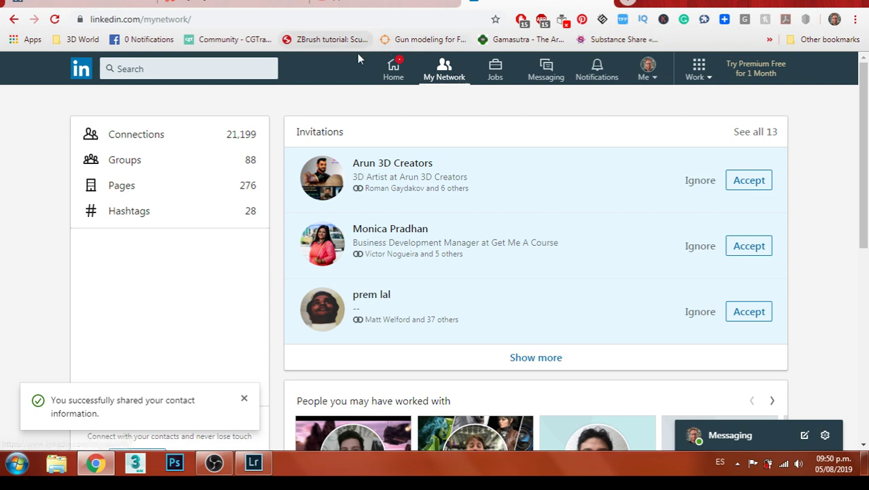
{"action": "left_click", "coordinate": [257, 4]}
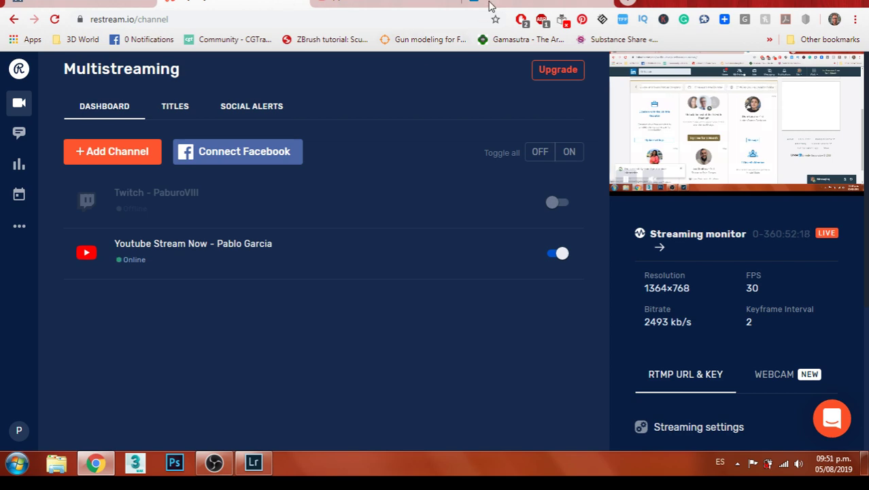
{"action": "left_click", "coordinate": [344, 3]}
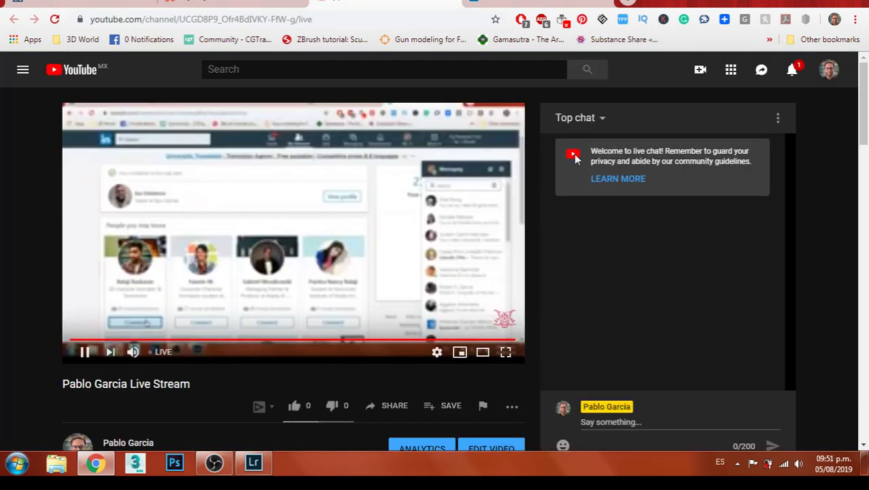
{"action": "scroll", "coordinate": [797, 184], "scroll_direction": "down", "scroll_amount": 2}
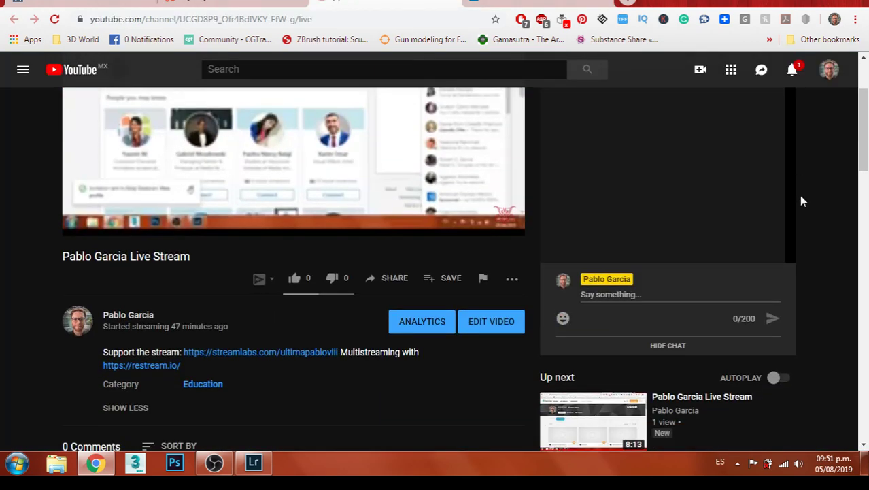
{"action": "scroll", "coordinate": [799, 194], "scroll_direction": "up", "scroll_amount": 2}
{"action": "key", "text": "ctrl+Tab"}
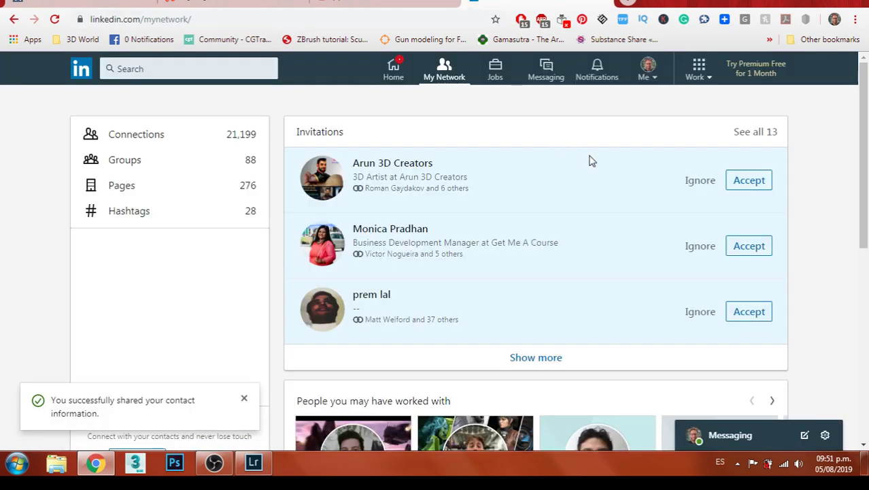
{"action": "left_click", "coordinate": [749, 180]}
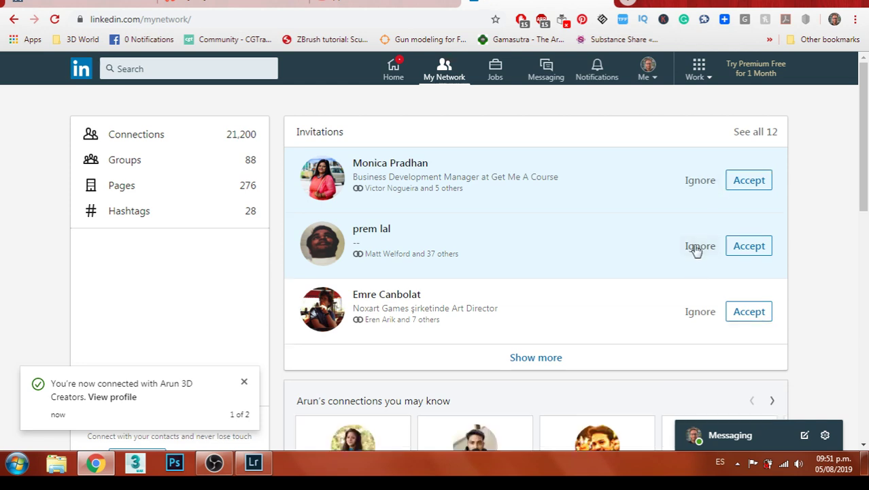
{"action": "left_click", "coordinate": [698, 248]}
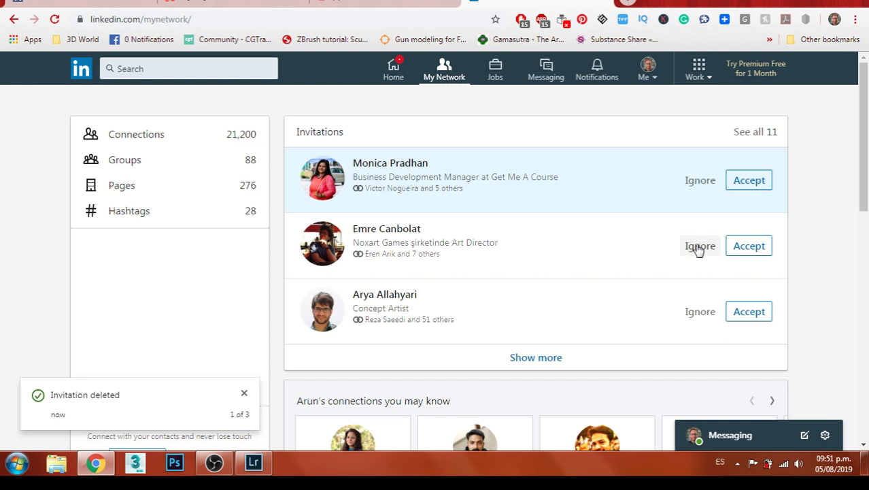
{"action": "left_click", "coordinate": [707, 190]}
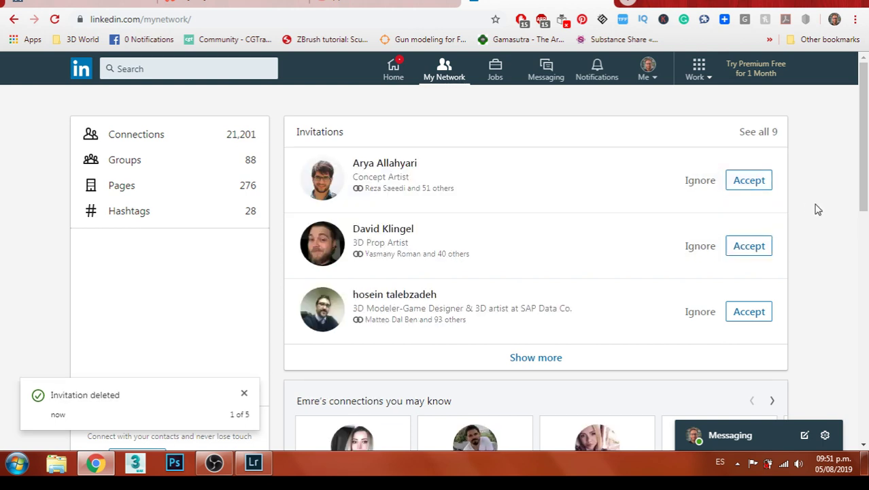
Invite a 3D modelling specialist, game technologies developer and freelance game artist; accept the 3D prop artist
{"action": "scroll", "coordinate": [817, 210], "scroll_direction": "down", "scroll_amount": 3}
{"action": "scroll", "coordinate": [813, 210], "scroll_direction": "up", "scroll_amount": 1}
{"action": "scroll", "coordinate": [811, 211], "scroll_direction": "down", "scroll_amount": 2}
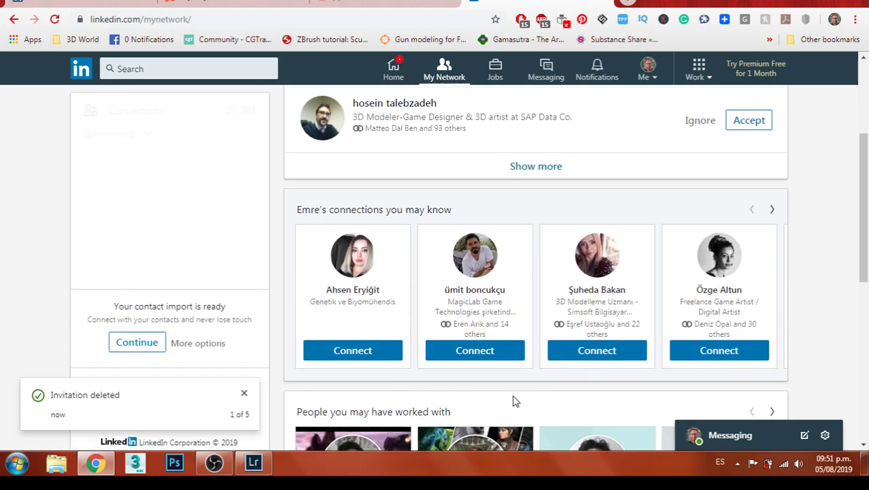
{"action": "left_click", "coordinate": [605, 351]}
{"action": "left_click", "coordinate": [500, 353]}
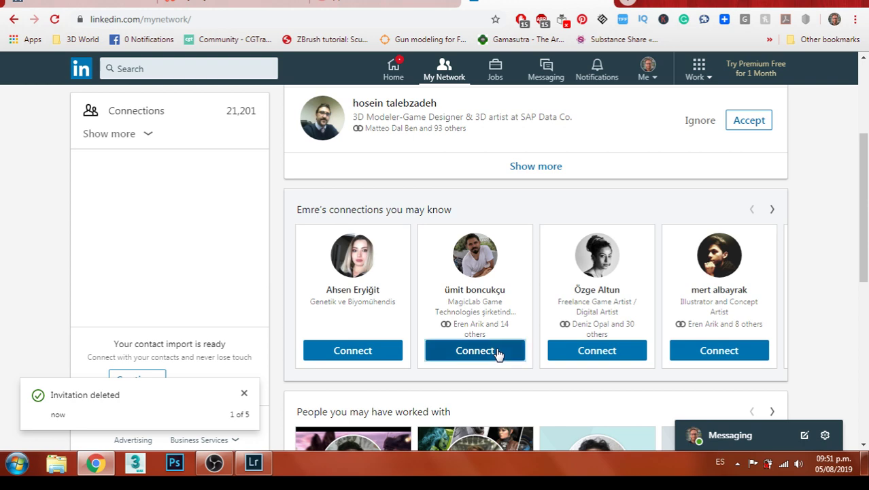
{"action": "left_click", "coordinate": [499, 352]}
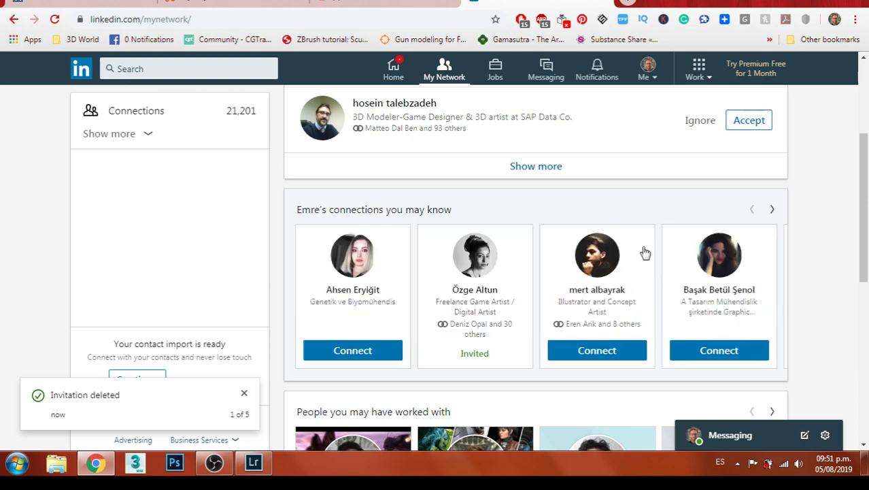
{"action": "scroll", "coordinate": [808, 238], "scroll_direction": "up", "scroll_amount": 2}
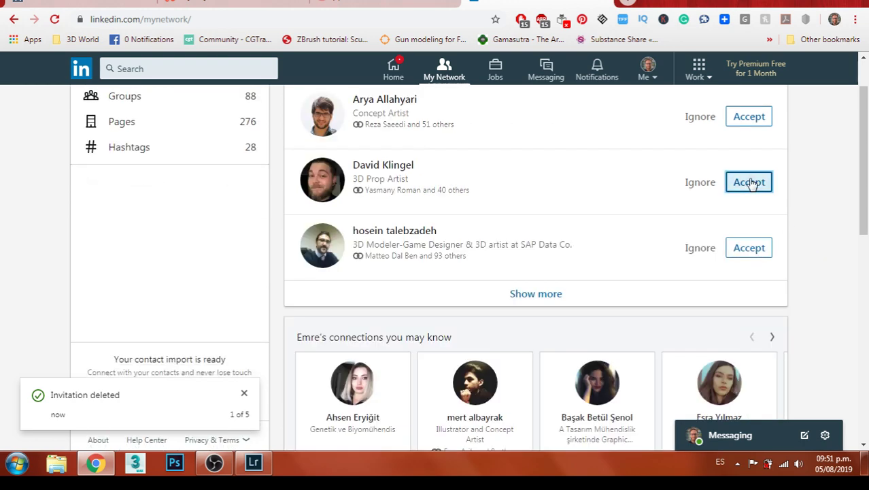
{"action": "left_click", "coordinate": [754, 182]}
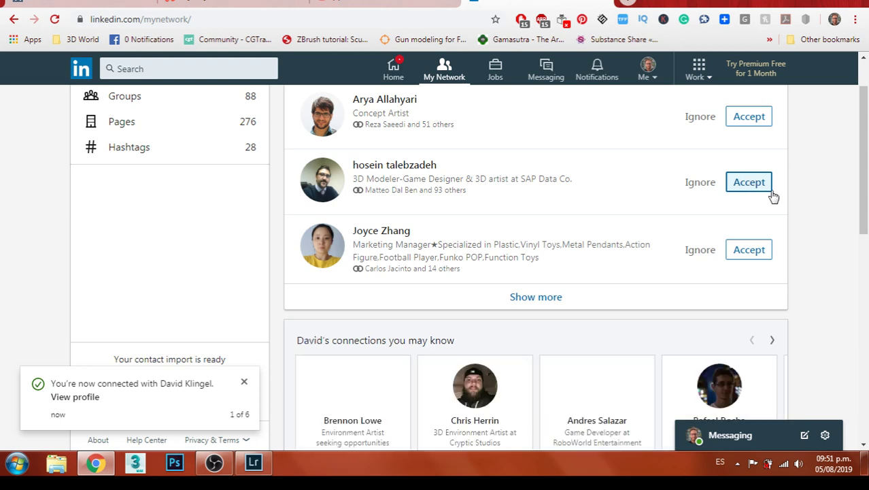
Invite six suggested people: environment, character and generalist 3D artists, plus game developers
{"action": "scroll", "coordinate": [721, 251], "scroll_direction": "down", "scroll_amount": 2}
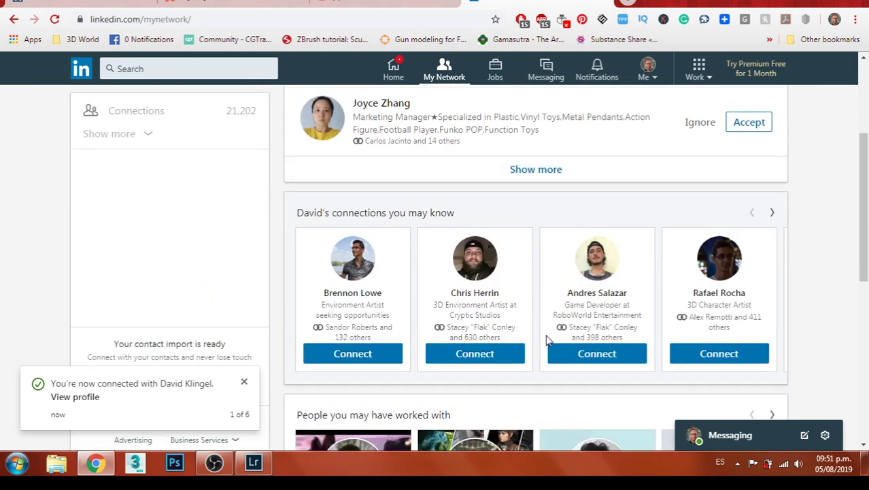
{"action": "left_click", "coordinate": [489, 356]}
{"action": "left_click", "coordinate": [378, 355]}
{"action": "left_click", "coordinate": [486, 352]}
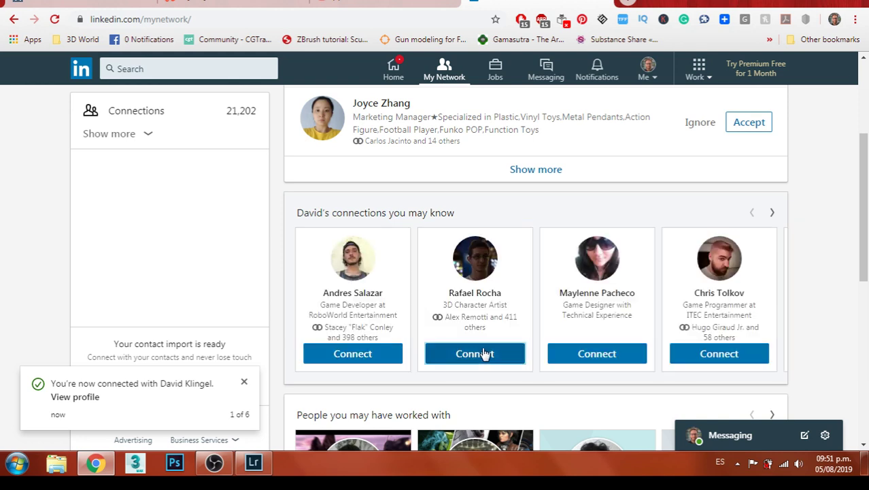
{"action": "left_click", "coordinate": [378, 357]}
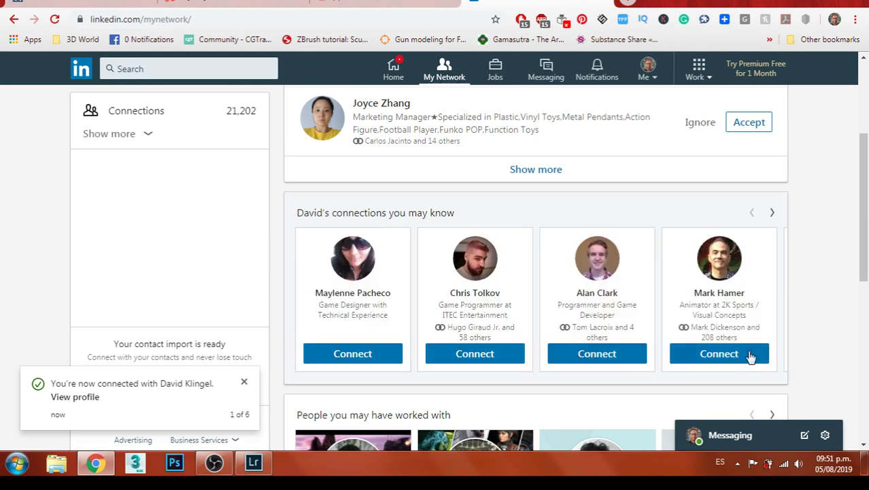
{"action": "left_click", "coordinate": [639, 355]}
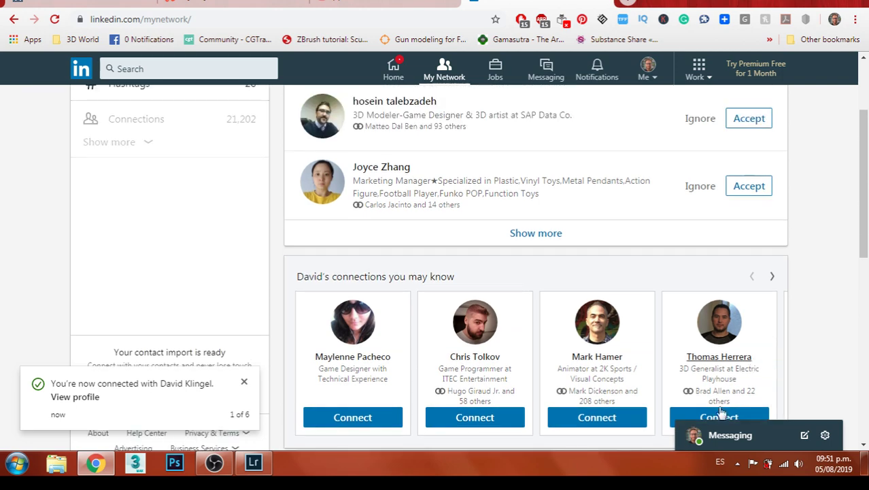
{"action": "left_click", "coordinate": [707, 355]}
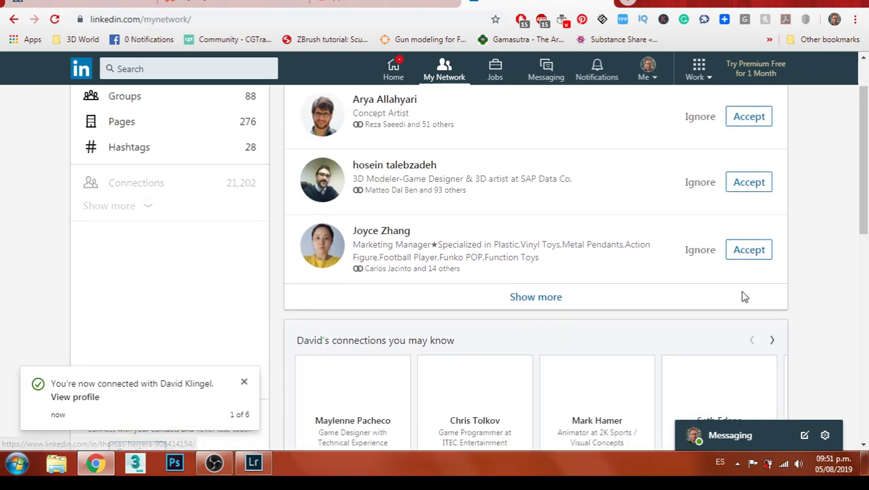
Accept five artists' invitations, decline three including the marketing manager and team leader, invite an HR recruiter
{"action": "left_click", "coordinate": [753, 188]}
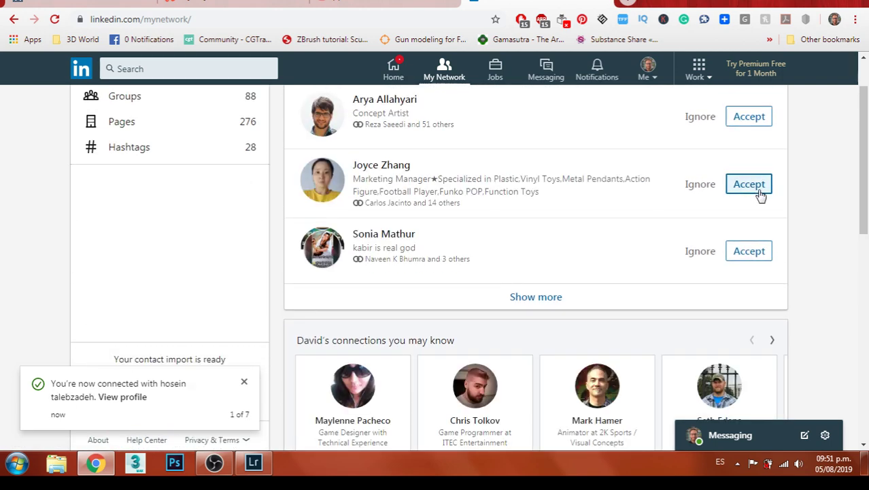
{"action": "left_click", "coordinate": [758, 118]}
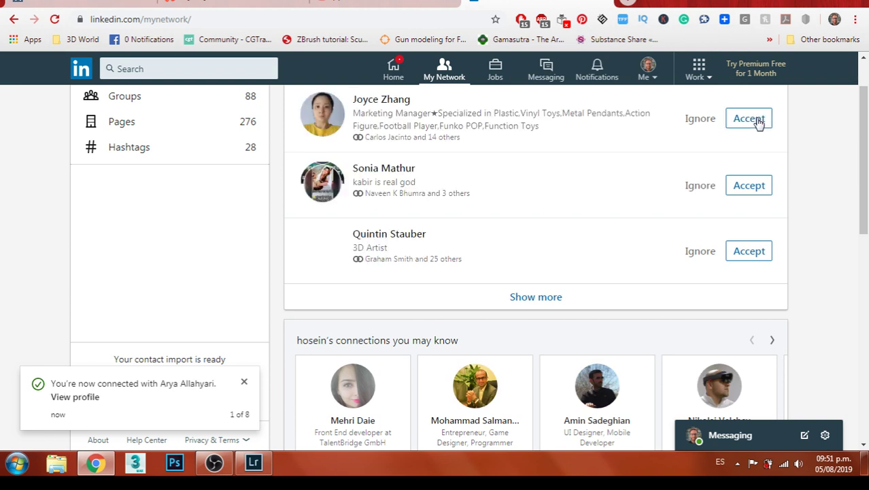
{"action": "left_click", "coordinate": [707, 127]}
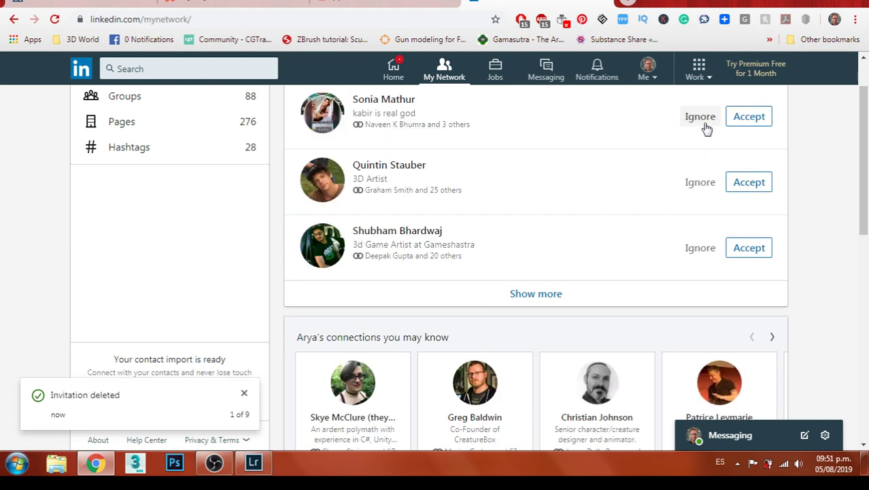
{"action": "left_click", "coordinate": [708, 127]}
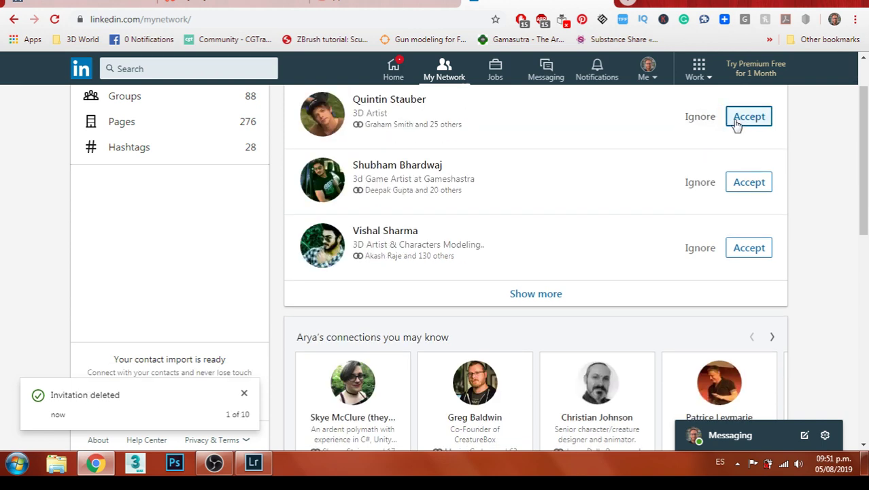
{"action": "left_click", "coordinate": [741, 124]}
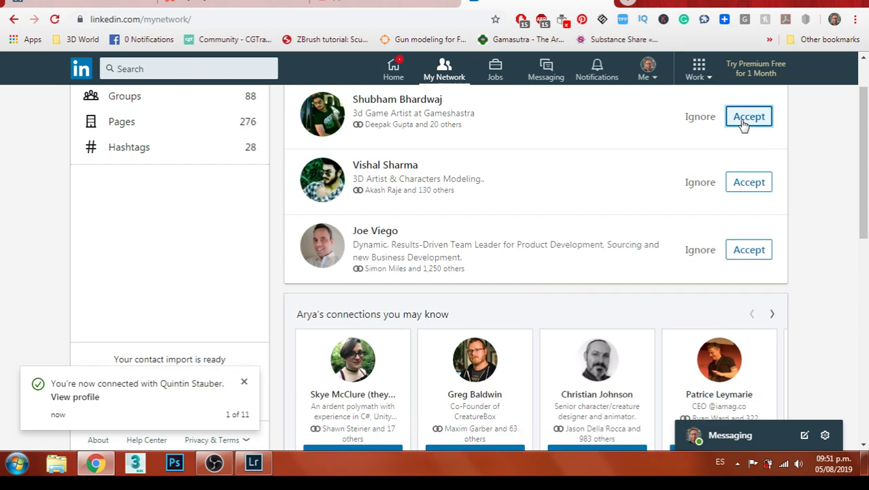
{"action": "left_click", "coordinate": [743, 125]}
{"action": "left_click", "coordinate": [744, 124]}
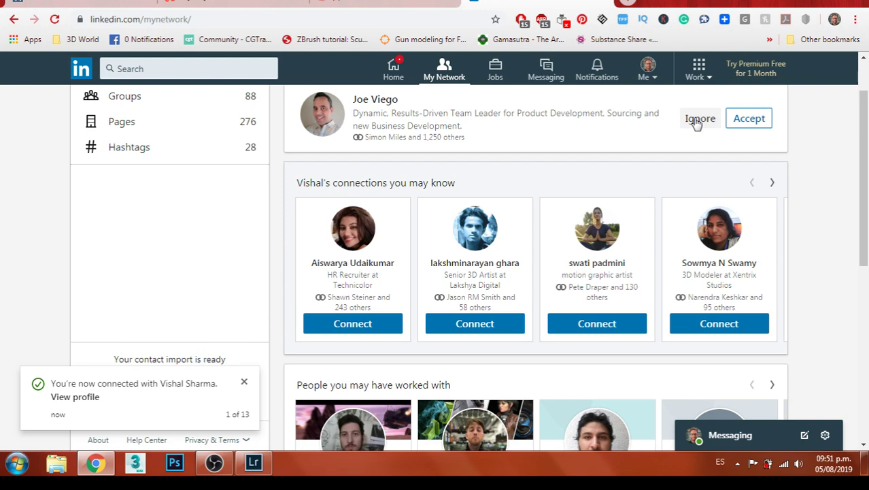
{"action": "left_click", "coordinate": [364, 323]}
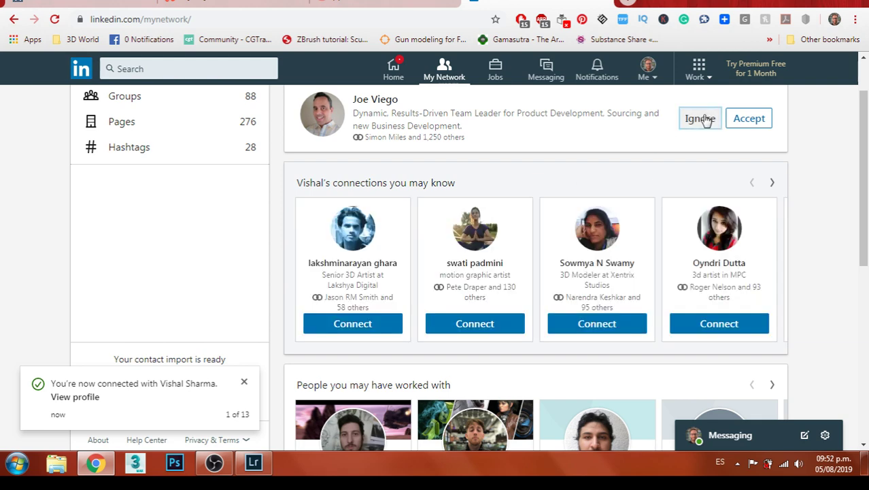
{"action": "left_click", "coordinate": [702, 119]}
Send connection requests to twelve suggested 3D artists, modelers and texturing artists
{"action": "left_click", "coordinate": [740, 264]}
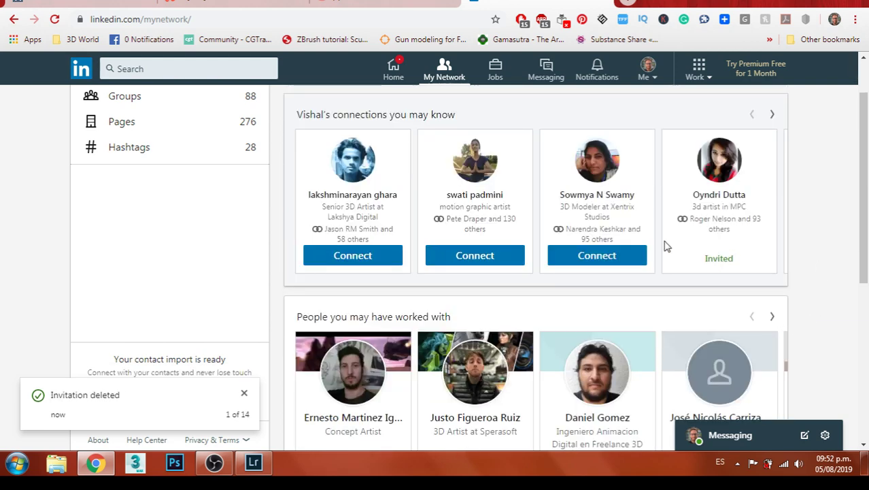
{"action": "left_click", "coordinate": [608, 257]}
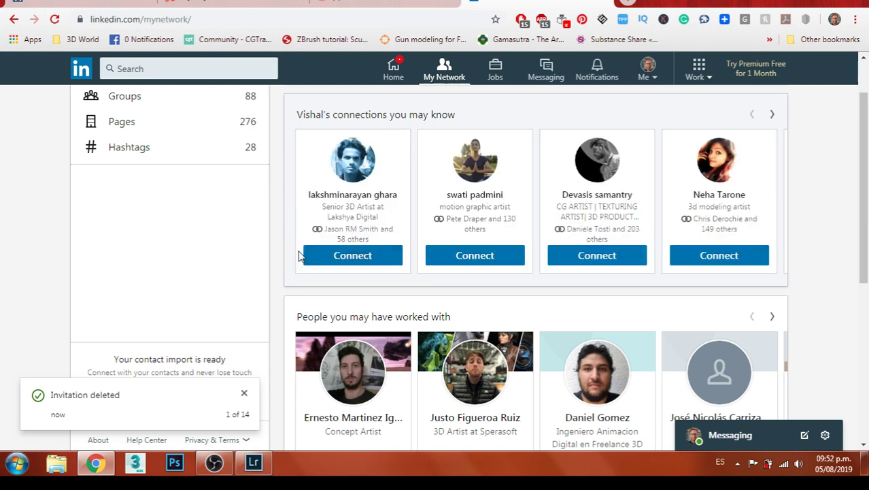
{"action": "left_click", "coordinate": [346, 255]}
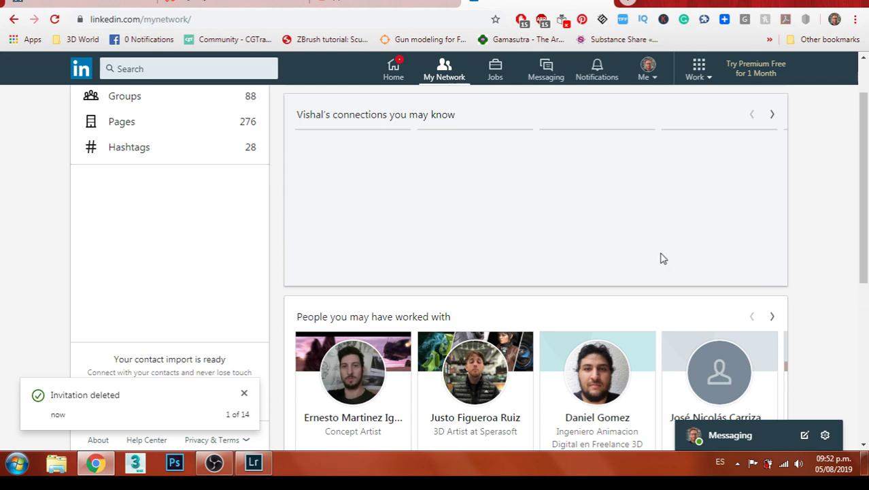
{"action": "left_click", "coordinate": [616, 265]}
{"action": "left_click", "coordinate": [616, 263]}
{"action": "left_click", "coordinate": [615, 262]}
{"action": "left_click", "coordinate": [614, 260]}
{"action": "left_click", "coordinate": [615, 259]}
{"action": "left_click", "coordinate": [614, 259]}
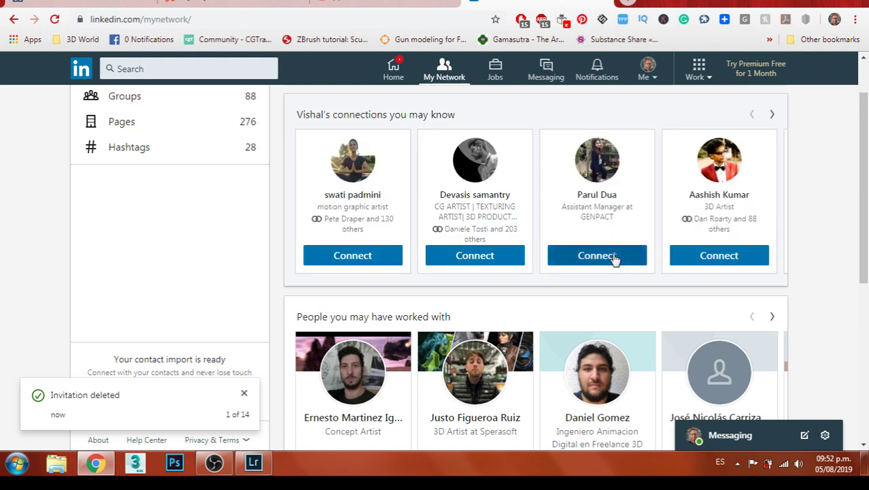
{"action": "left_click", "coordinate": [685, 267]}
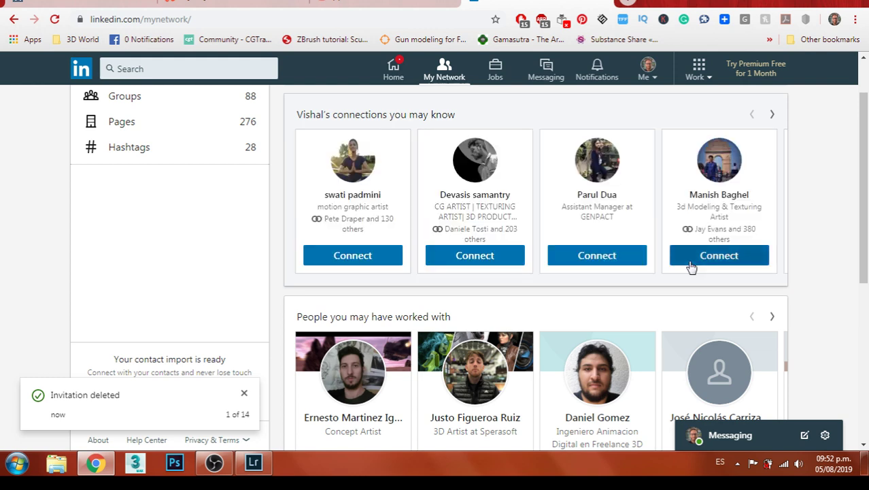
{"action": "left_click", "coordinate": [691, 265]}
{"action": "left_click", "coordinate": [691, 267]}
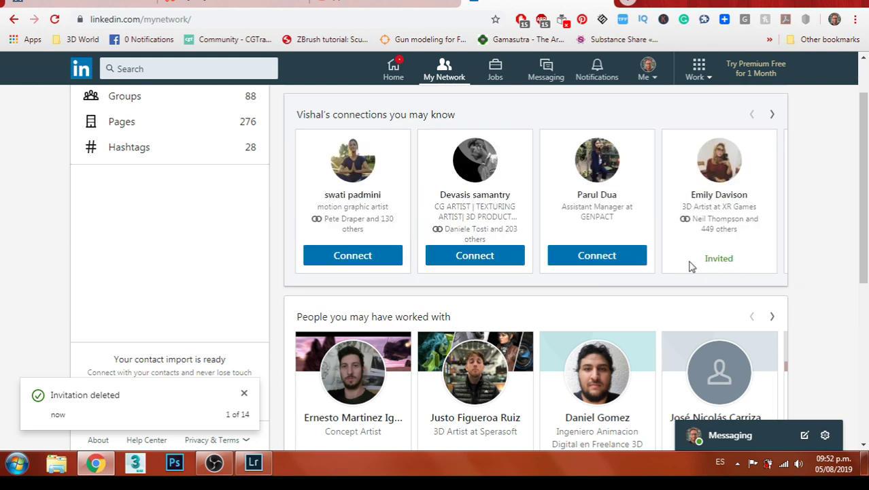
Page through suggestions, inviting 3D artists at Caresoft and Amazon, a junior 3d artist and another
{"action": "left_click", "coordinate": [773, 115]}
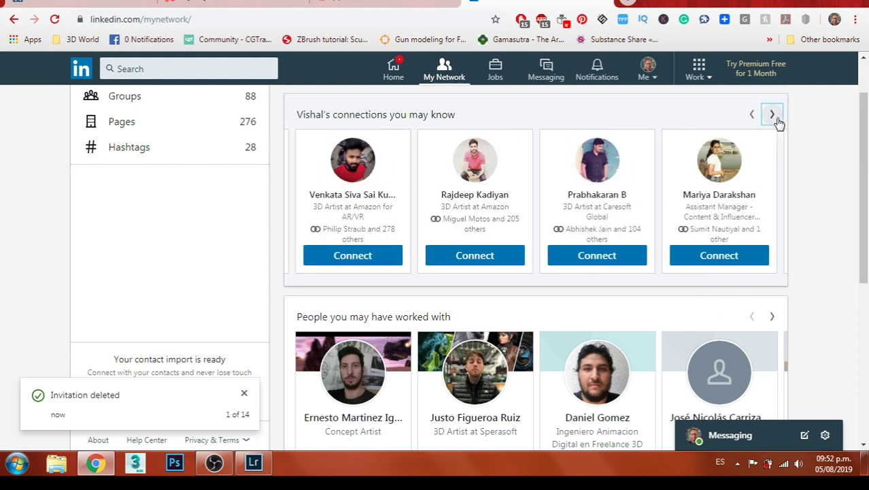
{"action": "left_click", "coordinate": [634, 264]}
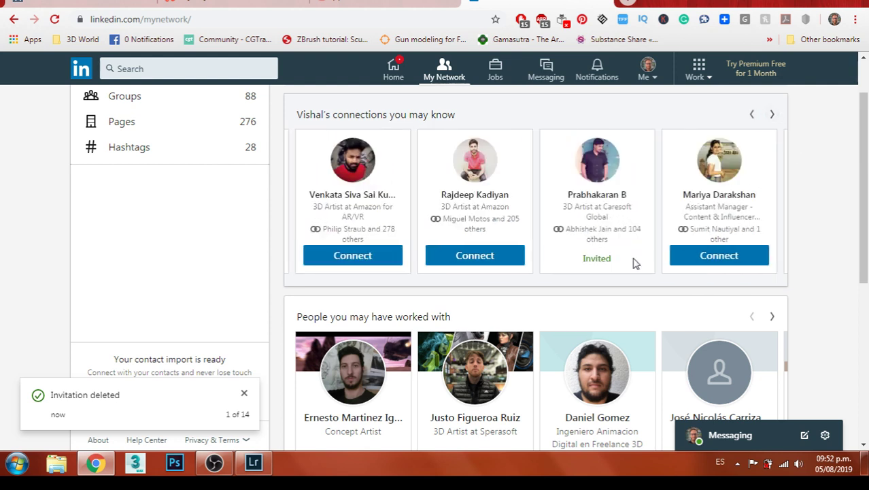
{"action": "left_click", "coordinate": [773, 114]}
{"action": "left_click", "coordinate": [515, 257]}
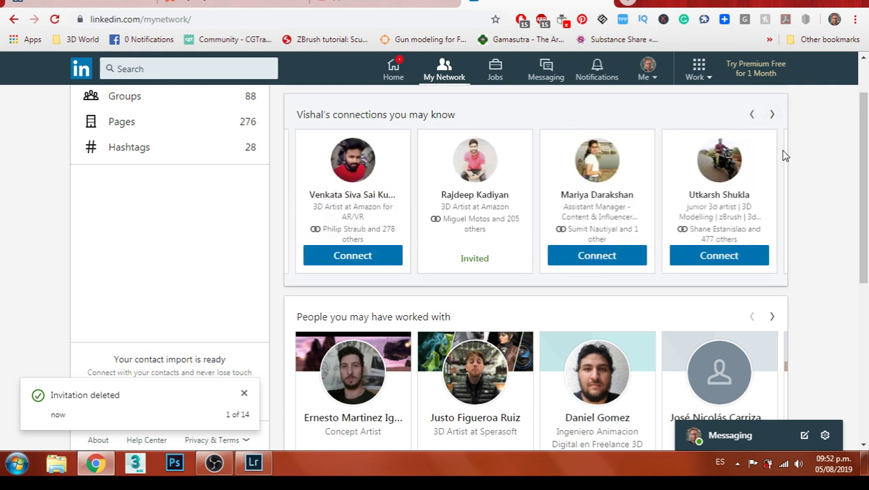
{"action": "left_click", "coordinate": [783, 121]}
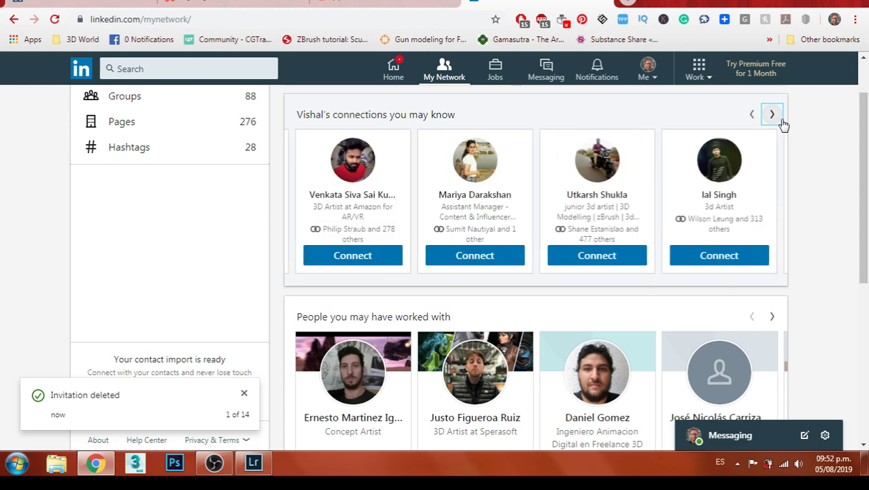
{"action": "left_click", "coordinate": [779, 119]}
{"action": "left_click", "coordinate": [753, 114]}
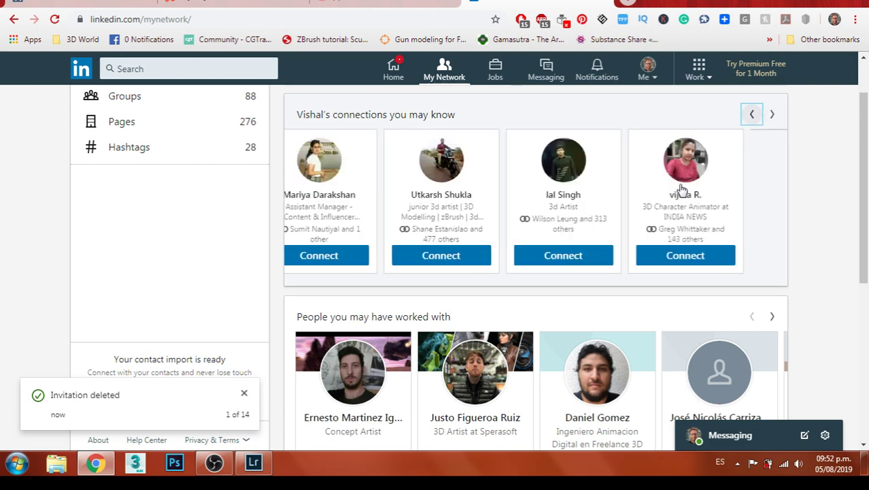
{"action": "left_click", "coordinate": [607, 252]}
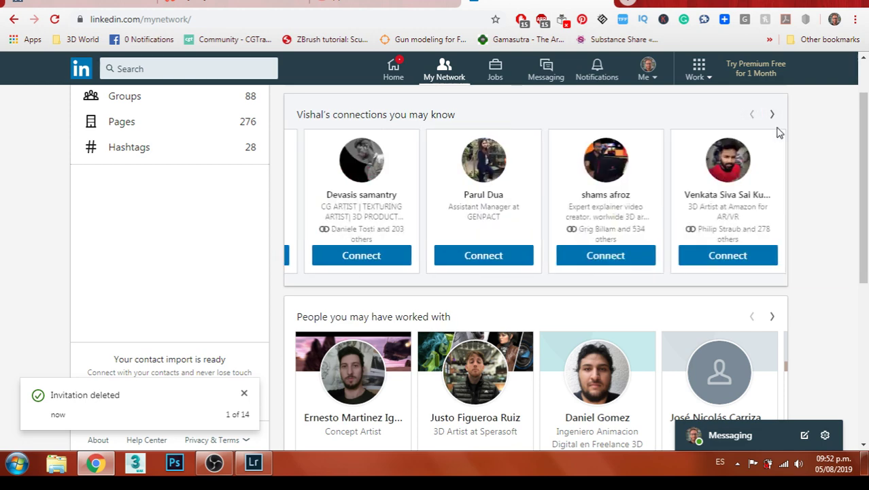
{"action": "left_click", "coordinate": [775, 117]}
{"action": "left_click", "coordinate": [636, 258]}
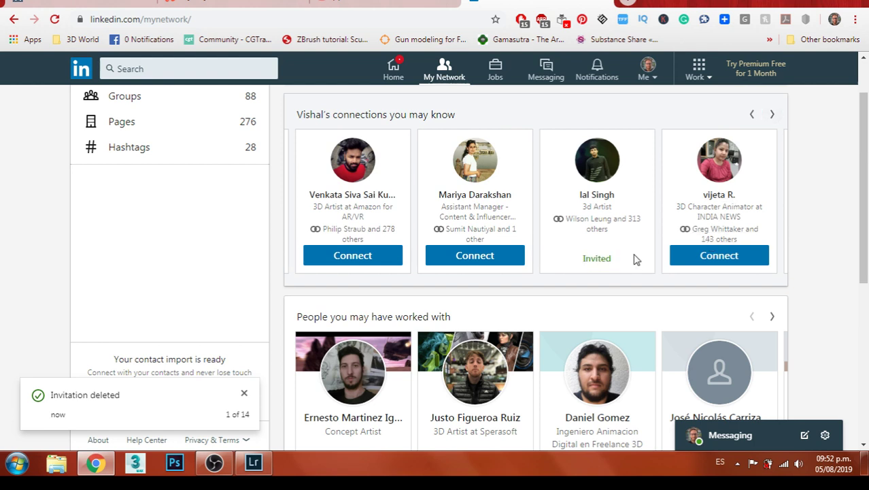
Keep paging suggestions, inviting two more 3D artists and a modeling and texturing artist
{"action": "left_click", "coordinate": [779, 118]}
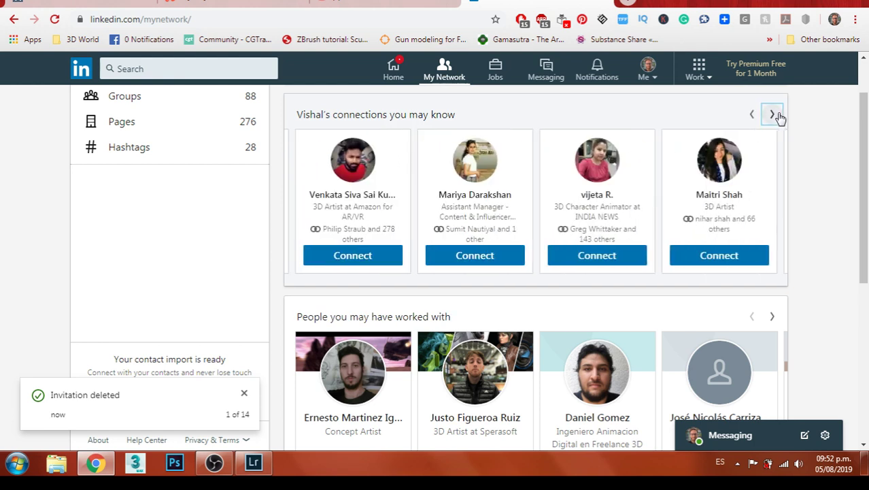
{"action": "left_click", "coordinate": [729, 257]}
{"action": "left_click", "coordinate": [774, 117]}
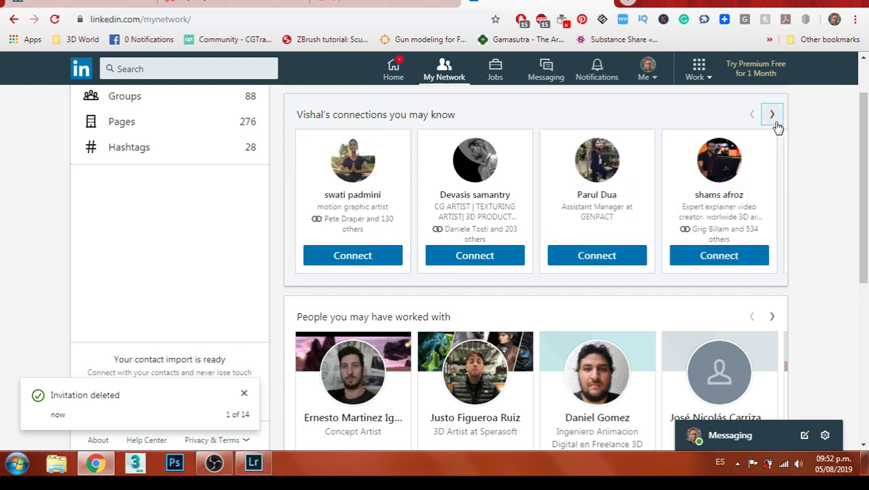
{"action": "left_click", "coordinate": [774, 118]}
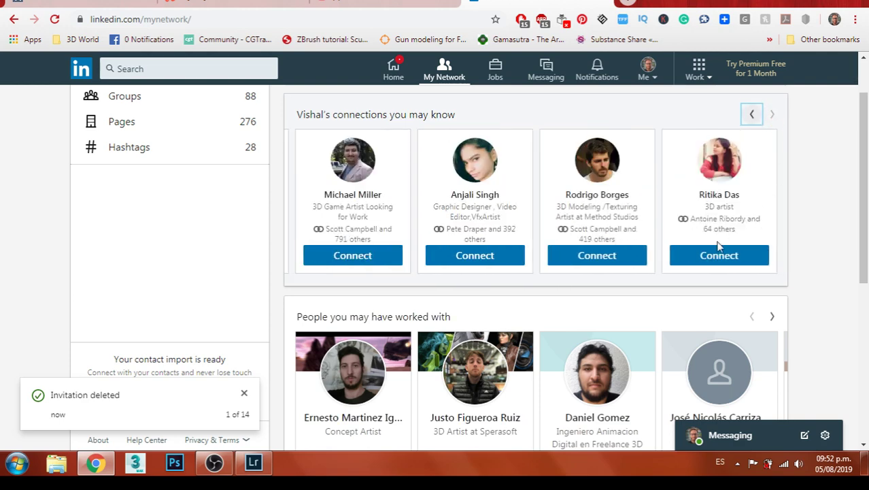
{"action": "left_click", "coordinate": [645, 266]}
{"action": "left_click", "coordinate": [773, 119]}
{"action": "left_click", "coordinate": [772, 117]}
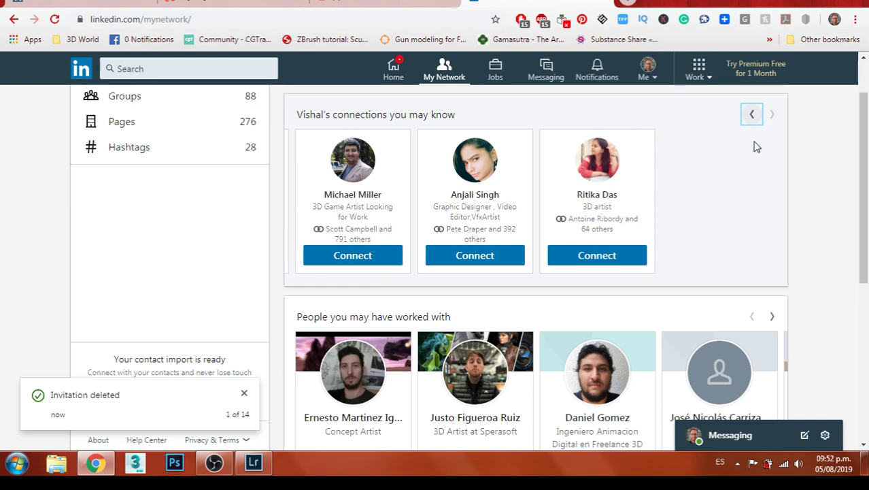
{"action": "left_click", "coordinate": [632, 264]}
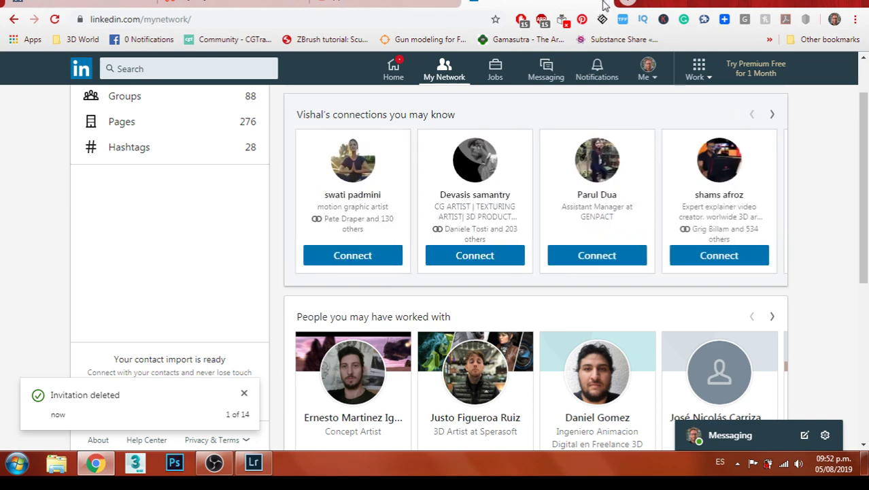
Load the Wix dashboard via 'wi' in Chrome's address bar, then return to Lightroom Classic
{"action": "left_click", "coordinate": [602, 5]}
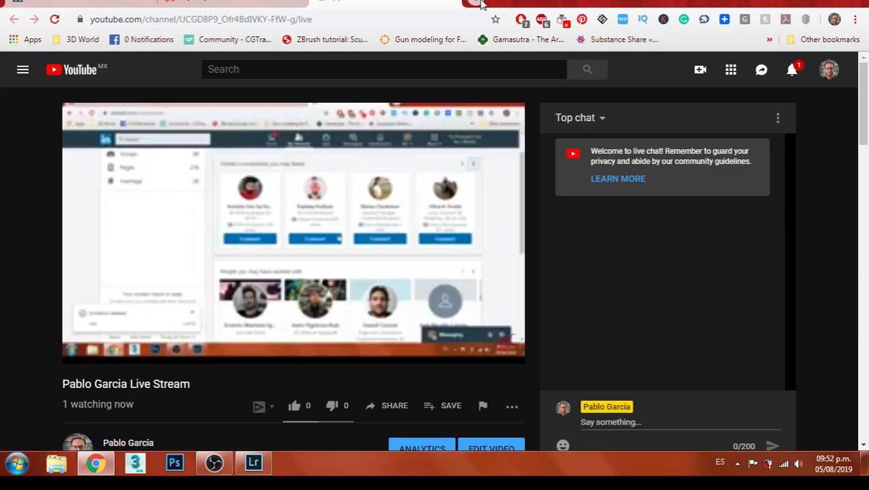
{"action": "left_click", "coordinate": [481, 4]}
{"action": "type", "text": "wi"}
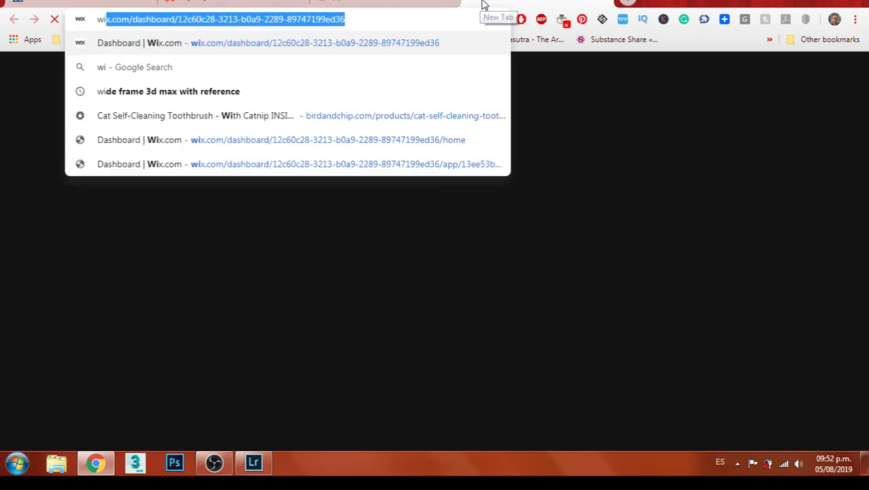
{"action": "key", "text": "Return"}
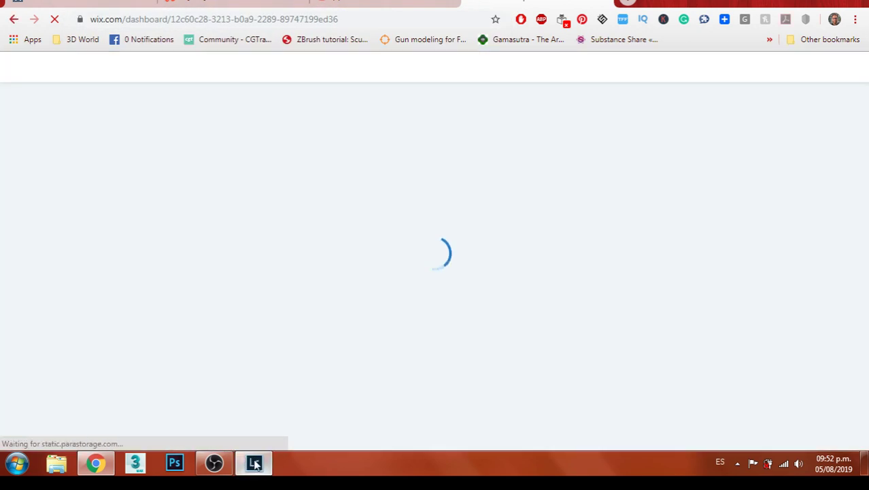
{"action": "left_click", "coordinate": [253, 463]}
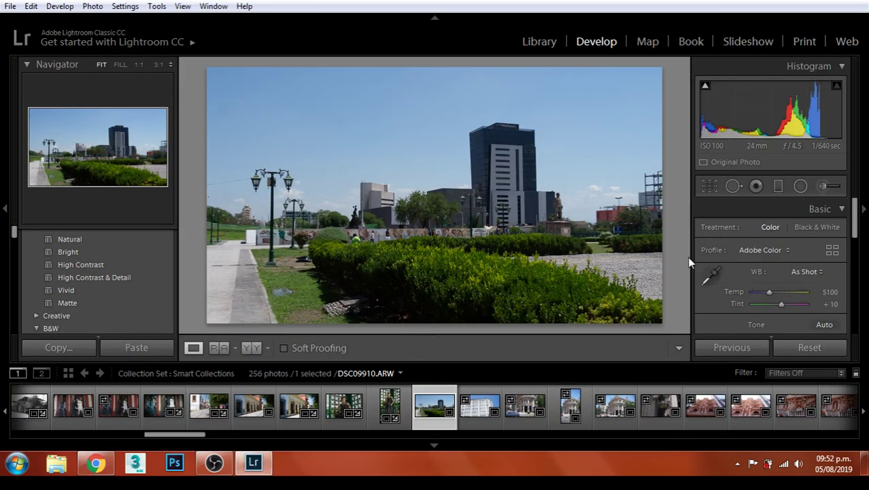
Crop the park photo with the image shifted slightly upward, and raise exposure to +0.60
{"action": "left_click", "coordinate": [708, 188]}
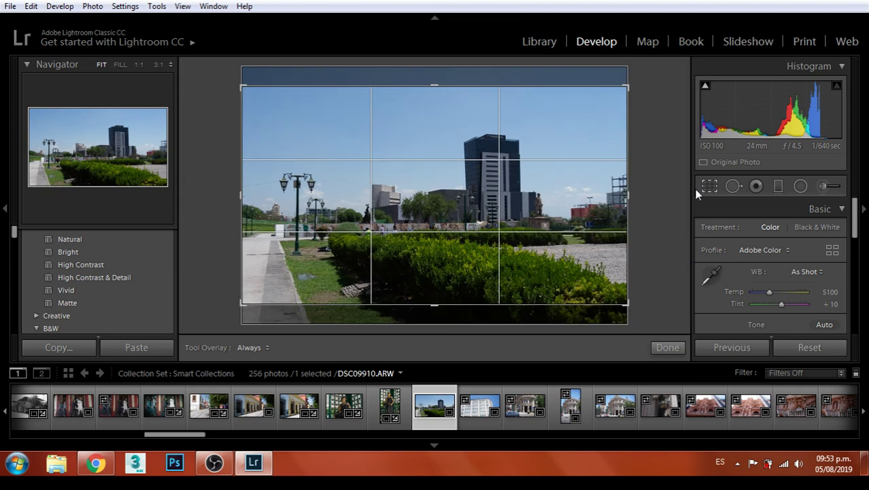
{"action": "left_click_drag", "start_coordinate": [466, 179], "coordinate": [472, 170]}
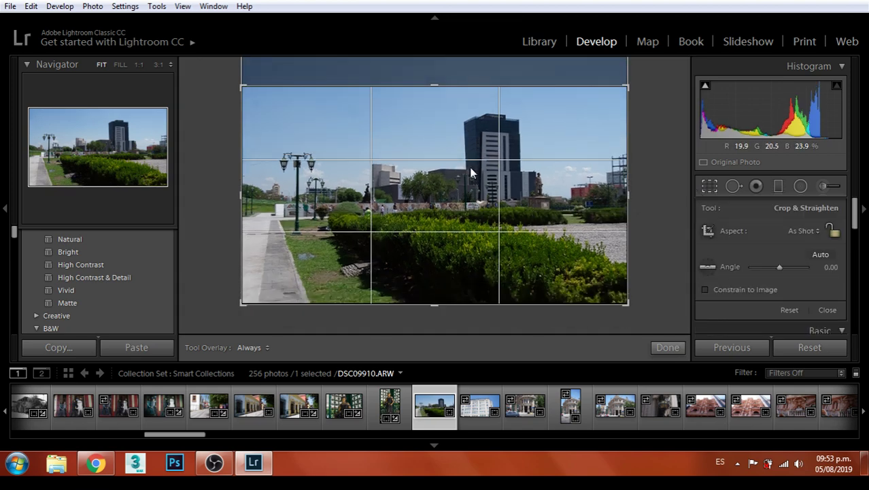
{"action": "left_click", "coordinate": [670, 348]}
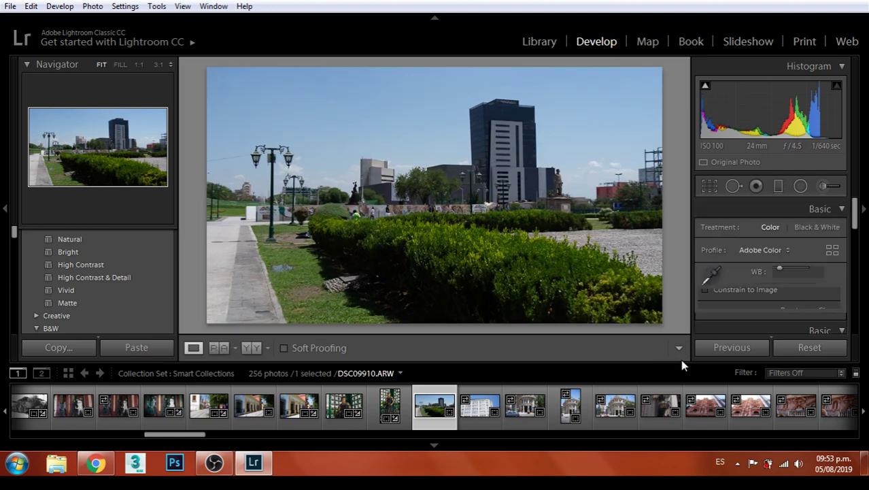
{"action": "scroll", "coordinate": [797, 279], "scroll_direction": "down", "scroll_amount": 1}
{"action": "scroll", "coordinate": [800, 267], "scroll_direction": "down", "scroll_amount": 1}
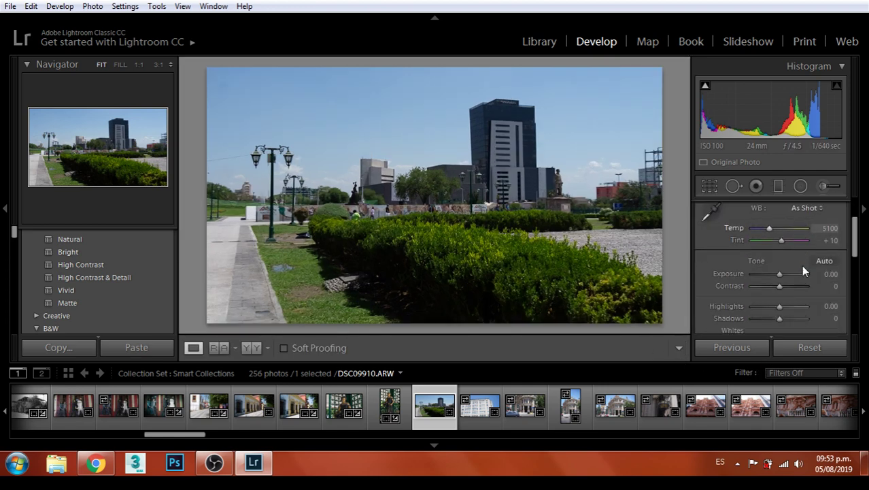
{"action": "left_click_drag", "start_coordinate": [779, 274], "coordinate": [791, 320]}
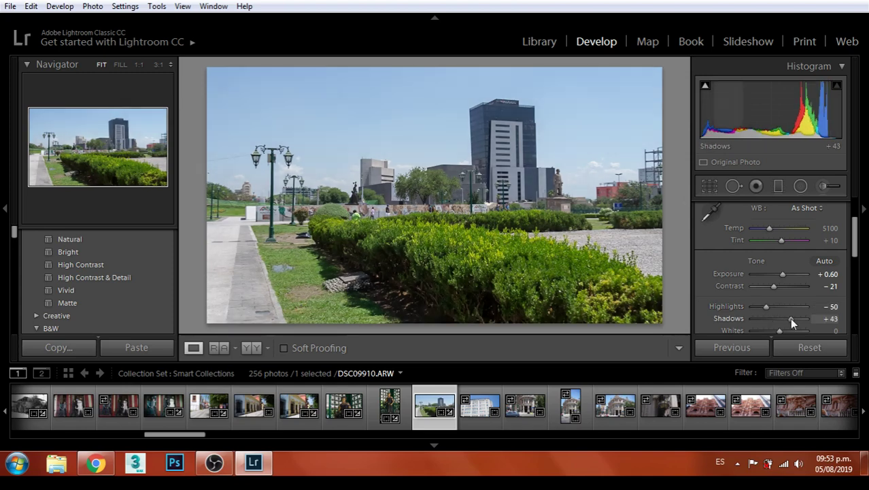
Inspect the hedge and statue pedestal at 1:1 zoom, then return to the full view
{"action": "left_click", "coordinate": [570, 187]}
{"action": "left_click", "coordinate": [572, 208]}
{"action": "left_click", "coordinate": [575, 227]}
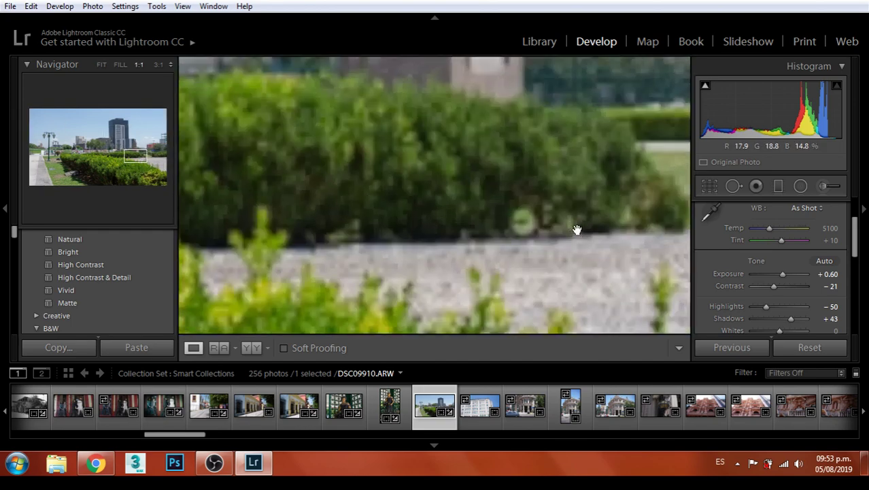
{"action": "left_click", "coordinate": [576, 230]}
{"action": "left_click", "coordinate": [528, 267]}
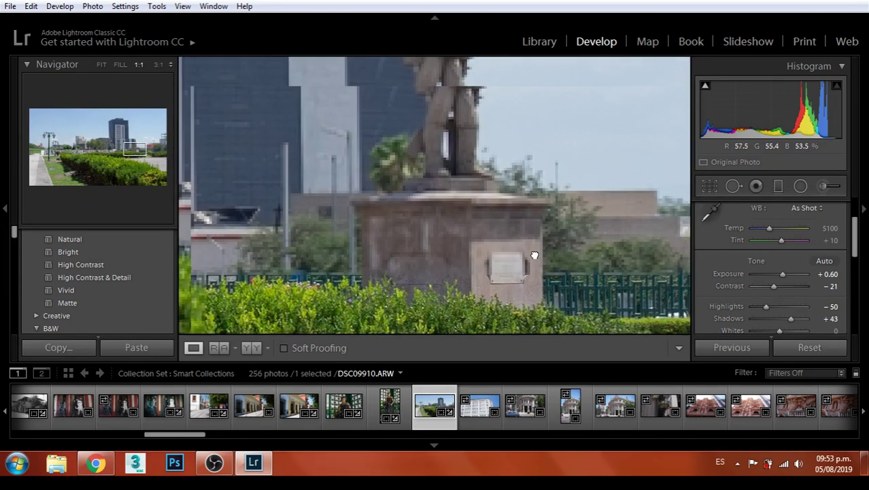
{"action": "left_click", "coordinate": [535, 255]}
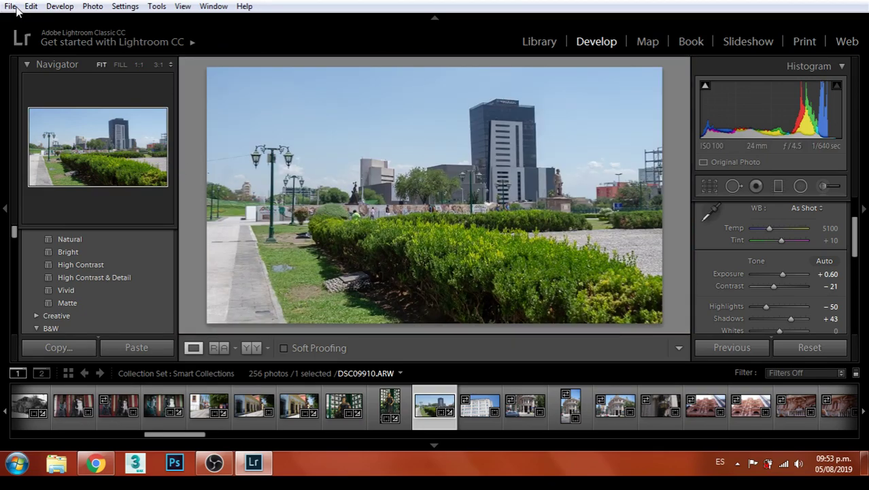
Export the park photo as a JPEG to the Monterrey folder and move to the next photo
{"action": "left_click", "coordinate": [17, 7]}
{"action": "left_click", "coordinate": [31, 196]}
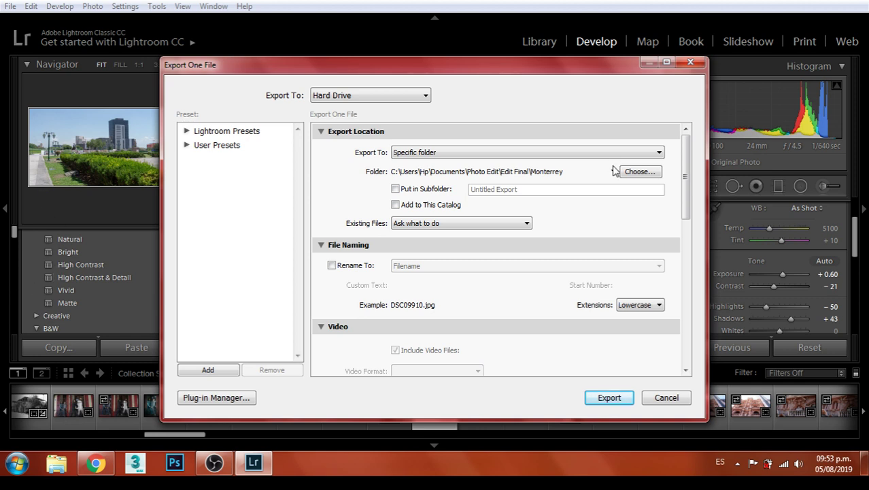
{"action": "left_click", "coordinate": [606, 398]}
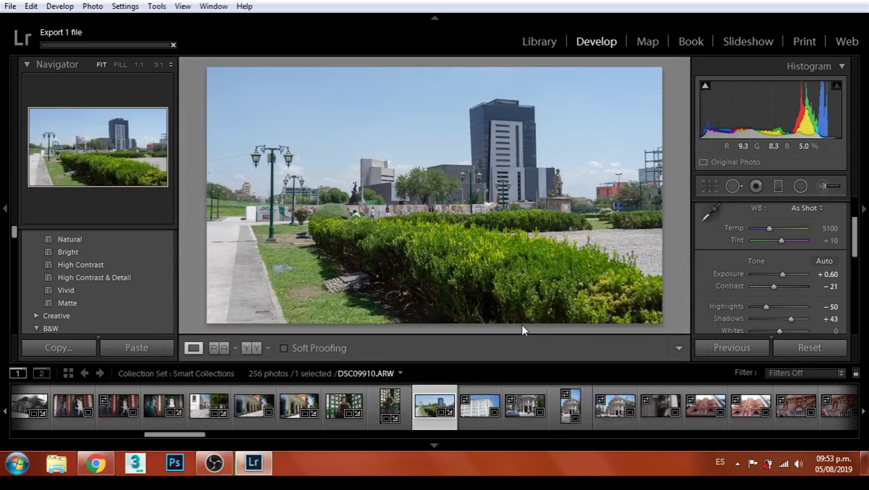
{"action": "key", "text": "Right"}
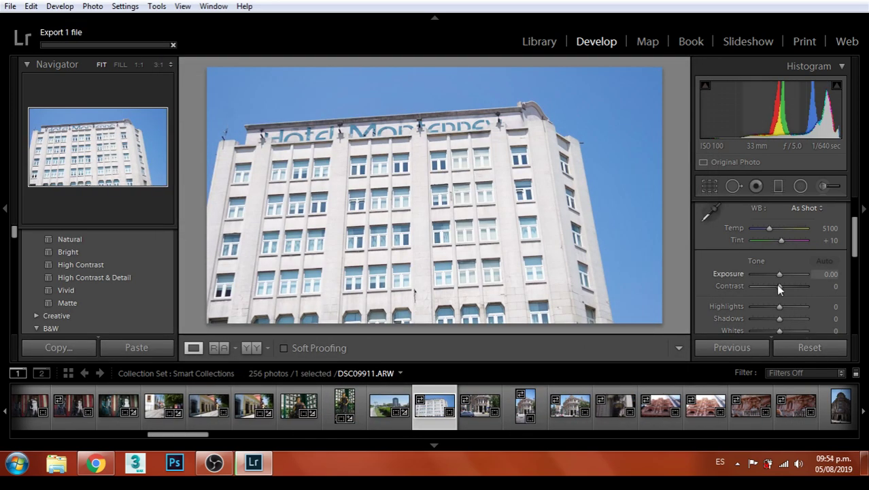
Adjust the hotel facade photo's Basic sliders to exposure +0.12 and contrast +24
{"action": "left_click_drag", "start_coordinate": [784, 276], "coordinate": [786, 279]}
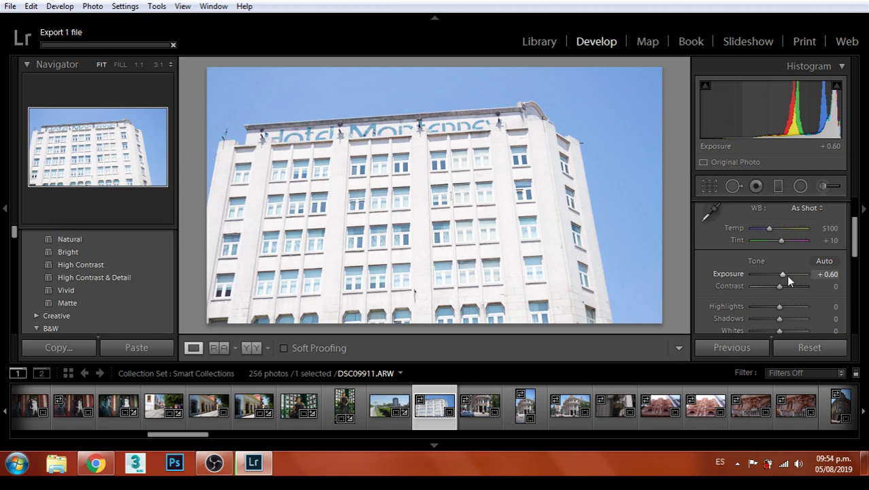
{"action": "mouse_move", "coordinate": [784, 277]}
{"action": "left_mouse_down"}
{"action": "mouse_move", "coordinate": [780, 292]}
{"action": "mouse_move", "coordinate": [791, 290]}
{"action": "left_mouse_up"}
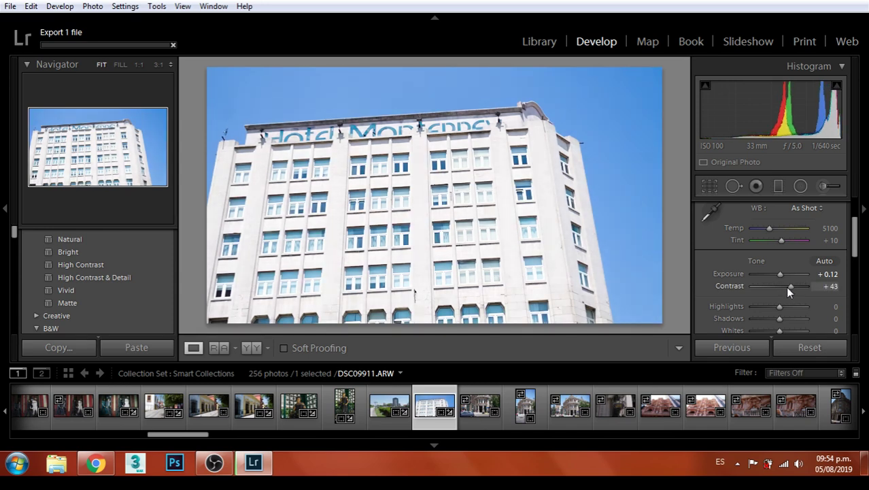
{"action": "left_click_drag", "start_coordinate": [788, 291], "coordinate": [785, 289]}
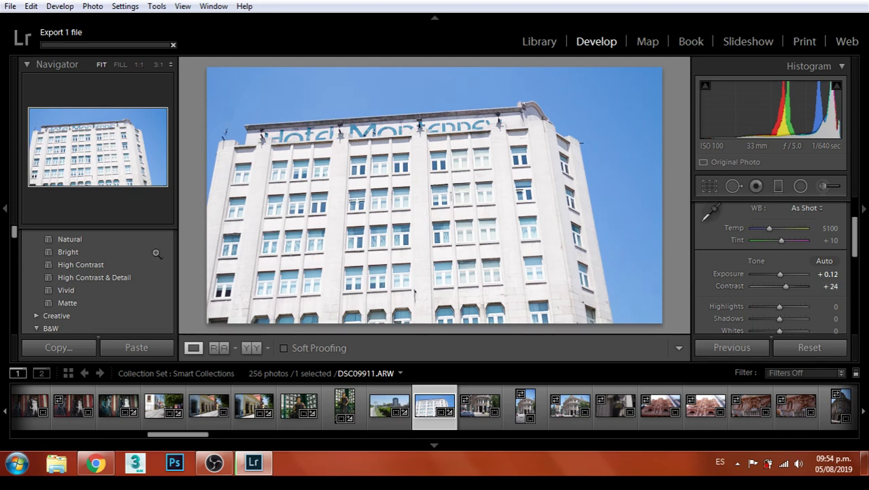
{"action": "scroll", "coordinate": [87, 279], "scroll_direction": "down", "scroll_amount": 2}
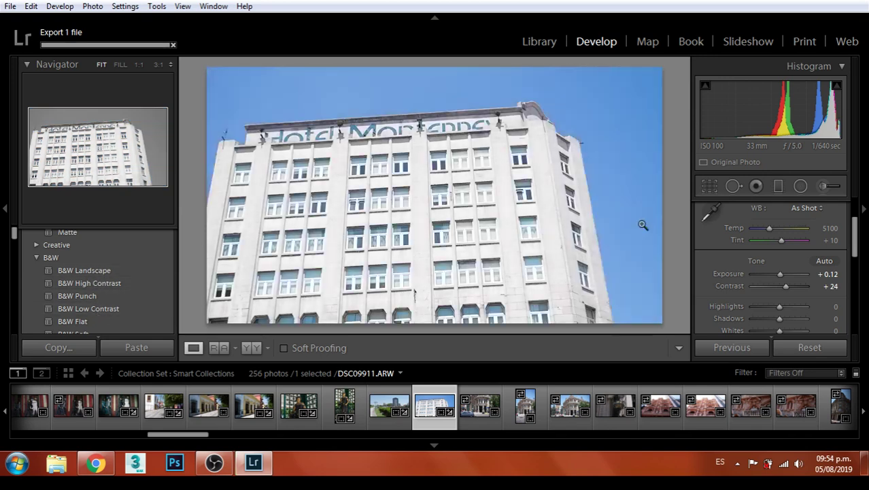
Export the colour hotel photo as a JPEG
{"action": "left_click", "coordinate": [10, 7]}
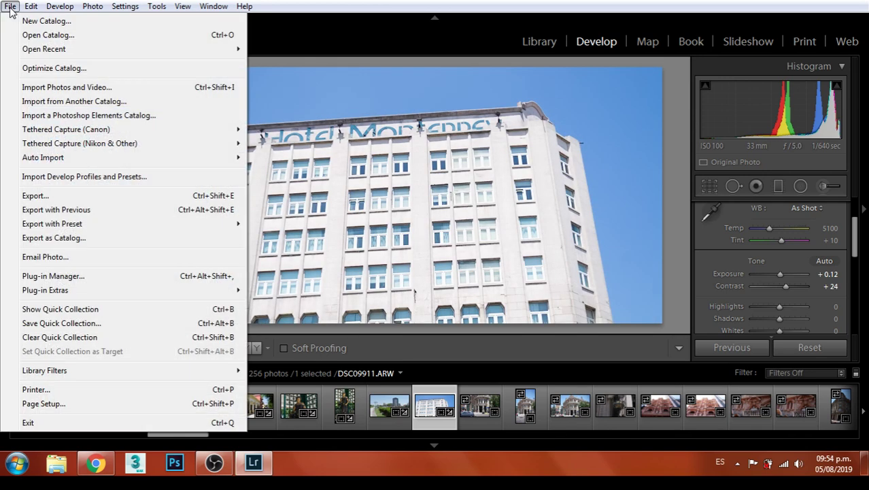
{"action": "left_click", "coordinate": [39, 197]}
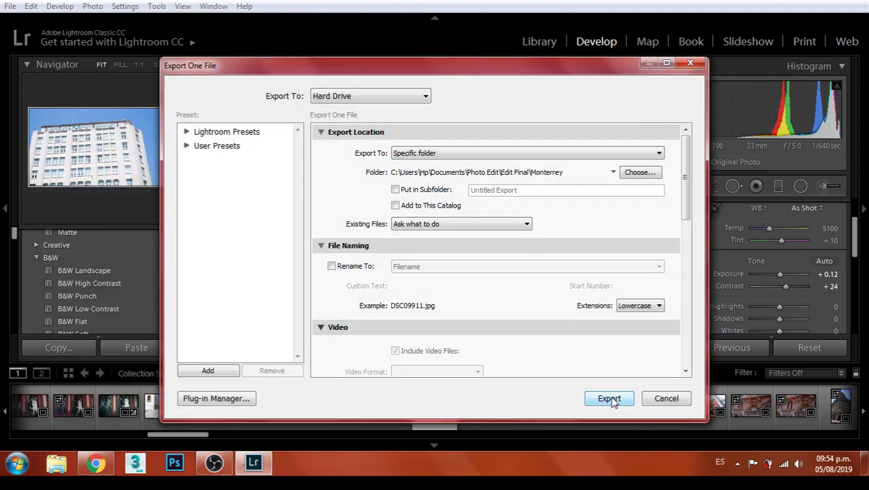
{"action": "left_click", "coordinate": [610, 396]}
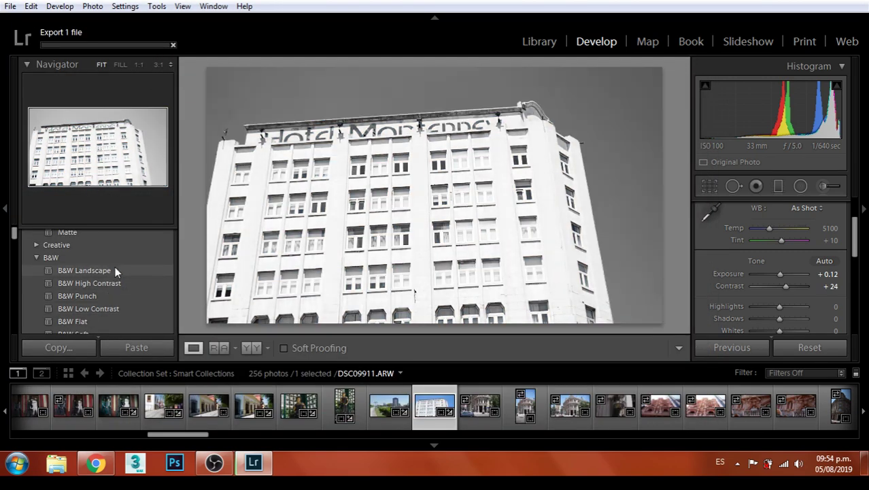
Try and undo the B&W Landscape preset, then apply B&W Contrast High instead
{"action": "left_click", "coordinate": [115, 267]}
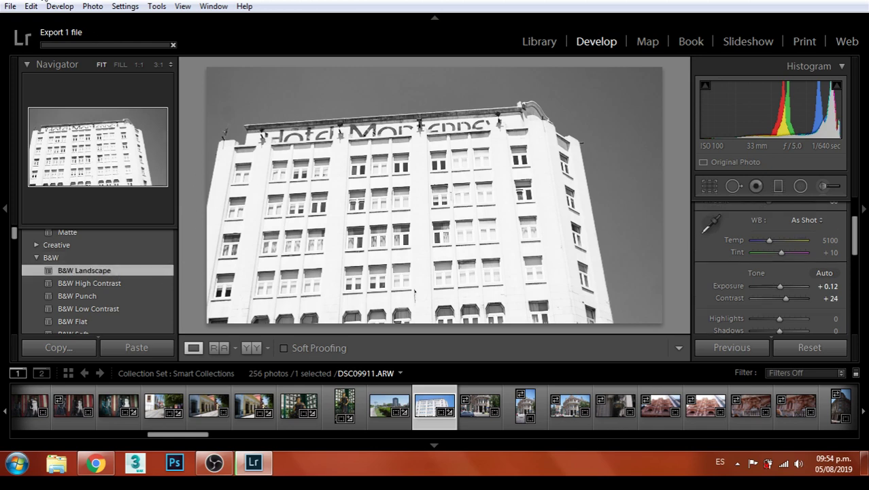
{"action": "scroll", "coordinate": [116, 275], "scroll_direction": "down", "scroll_amount": 1}
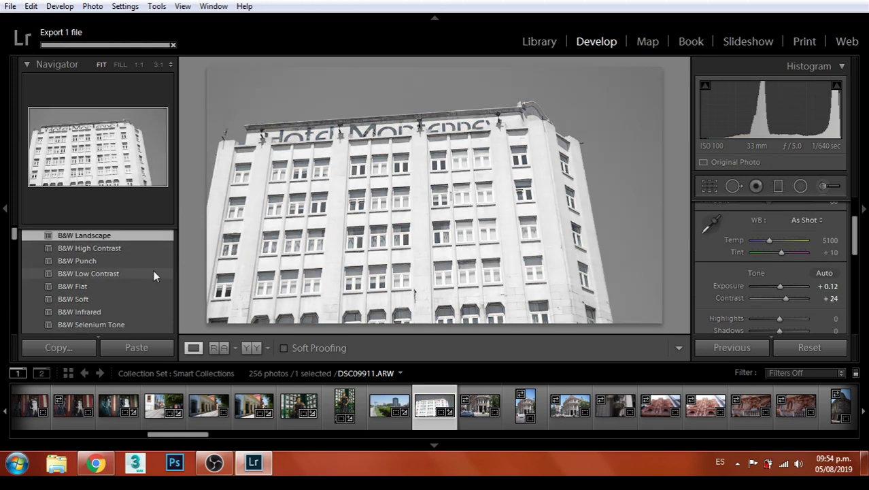
{"action": "key", "text": "ctrl+z"}
{"action": "scroll", "coordinate": [142, 271], "scroll_direction": "down", "scroll_amount": 3}
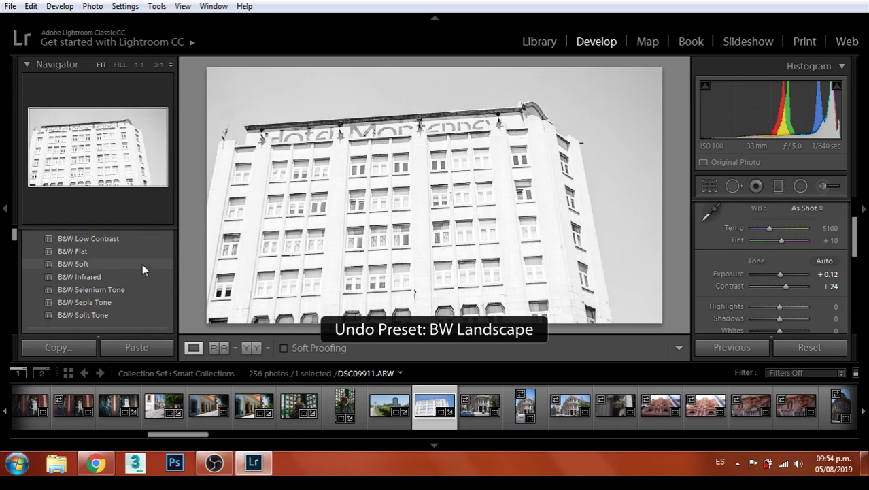
{"action": "scroll", "coordinate": [153, 272], "scroll_direction": "down", "scroll_amount": 6}
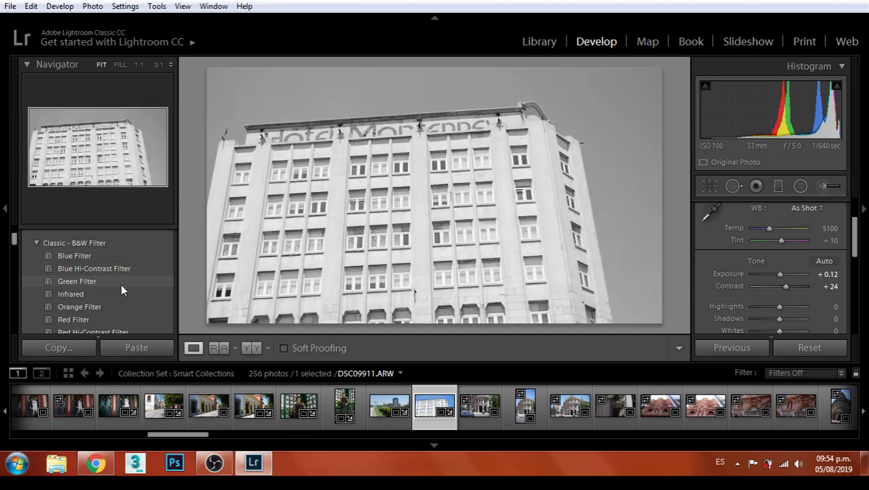
{"action": "scroll", "coordinate": [120, 300], "scroll_direction": "down", "scroll_amount": 1}
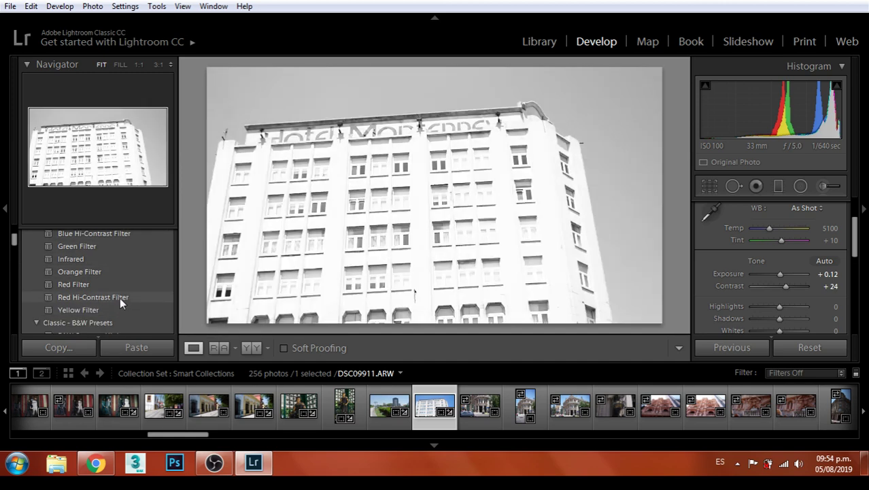
{"action": "scroll", "coordinate": [120, 296], "scroll_direction": "down", "scroll_amount": 1}
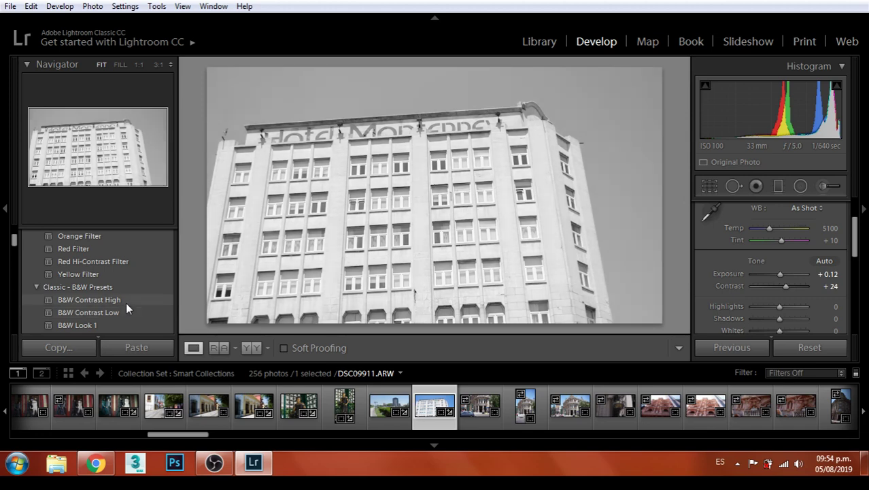
{"action": "left_click", "coordinate": [125, 302]}
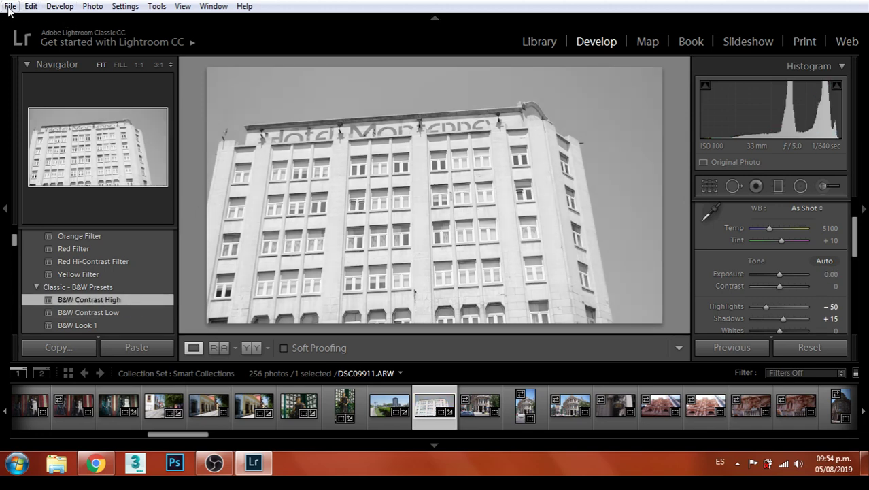
Export the black-and-white hotel photo under a unique file name
{"action": "left_click", "coordinate": [9, 7]}
{"action": "left_click", "coordinate": [47, 198]}
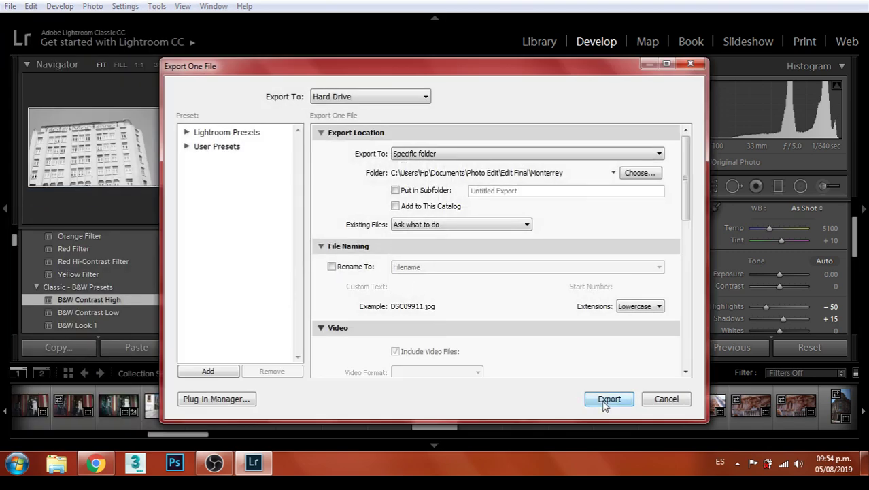
{"action": "left_click", "coordinate": [605, 399]}
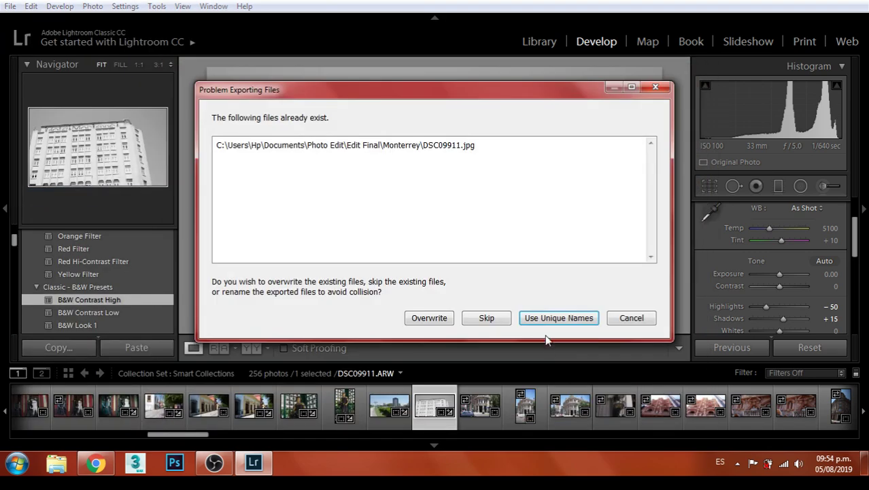
{"action": "left_click", "coordinate": [559, 319]}
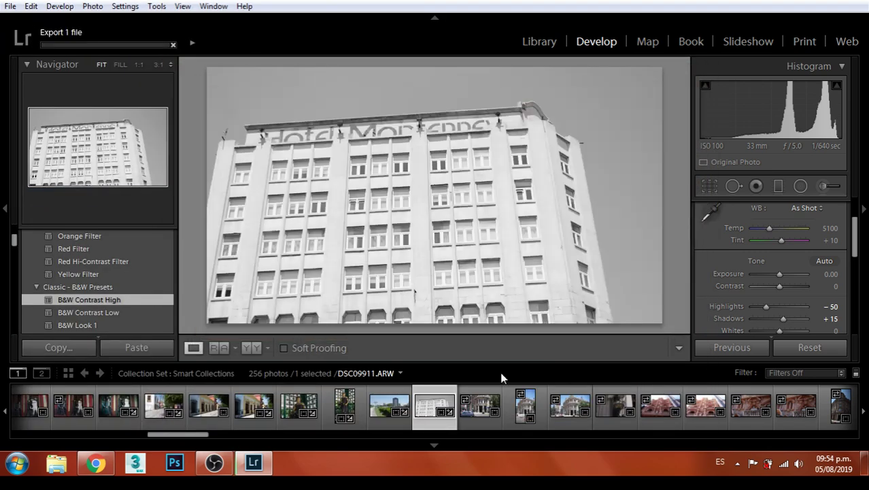
{"action": "left_click", "coordinate": [474, 414]}
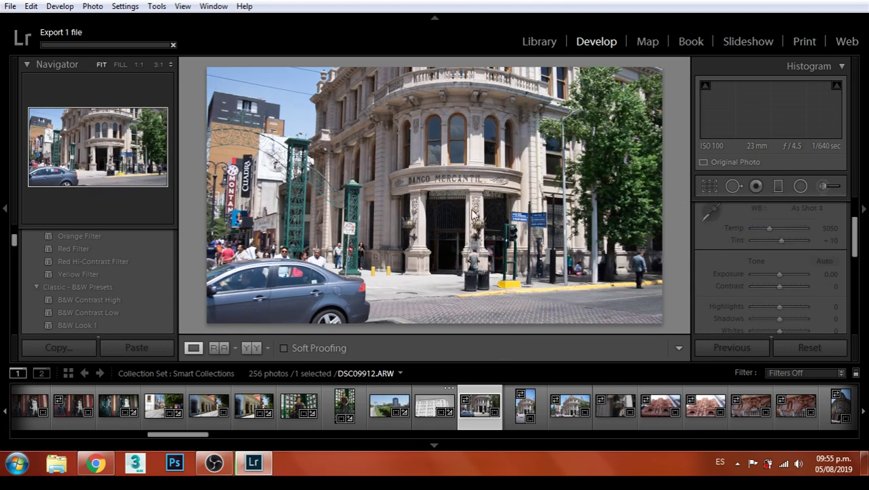
Select the DSC09912 bank photo and raise its exposure to +0.48
{"action": "left_click", "coordinate": [570, 410]}
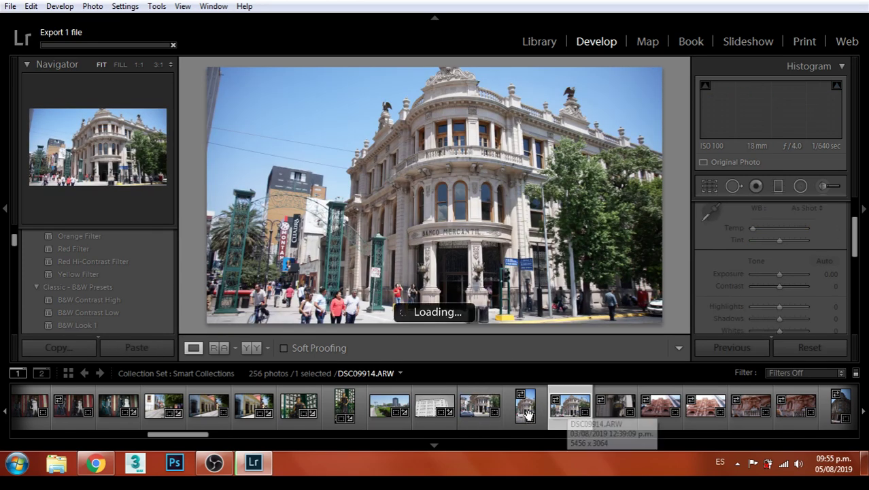
{"action": "left_click", "coordinate": [479, 407]}
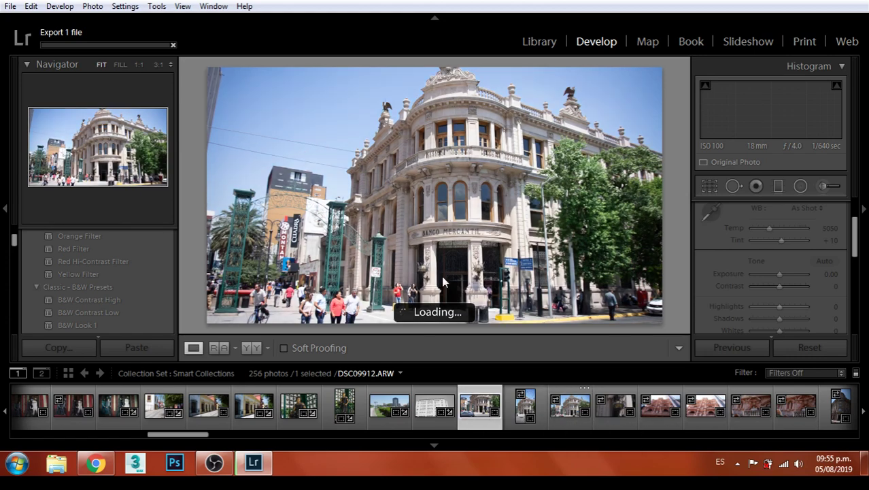
{"action": "left_click_drag", "start_coordinate": [777, 278], "coordinate": [781, 321]}
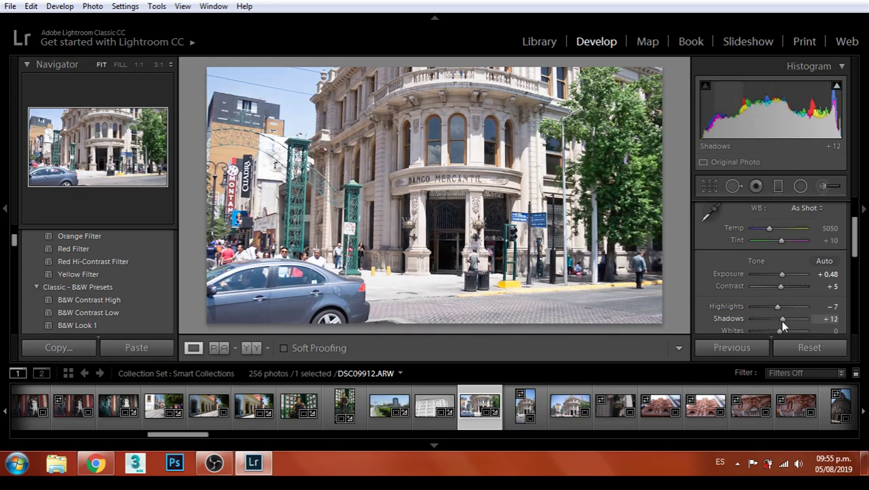
Crop the bank photo using the Original aspect ratio
{"action": "left_click", "coordinate": [709, 185]}
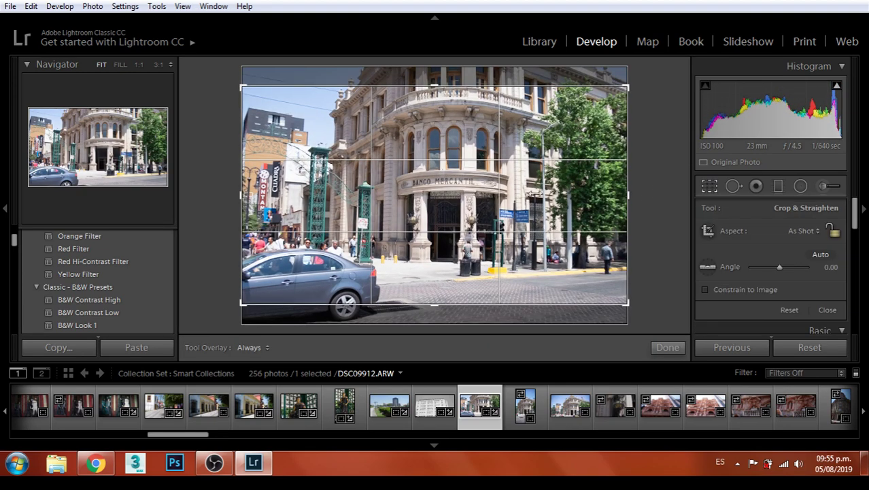
{"action": "mouse_move", "coordinate": [506, 166]}
{"action": "left_mouse_down"}
{"action": "mouse_move", "coordinate": [506, 150]}
{"action": "mouse_move", "coordinate": [506, 170]}
{"action": "left_mouse_up"}
{"action": "left_click", "coordinate": [789, 232]}
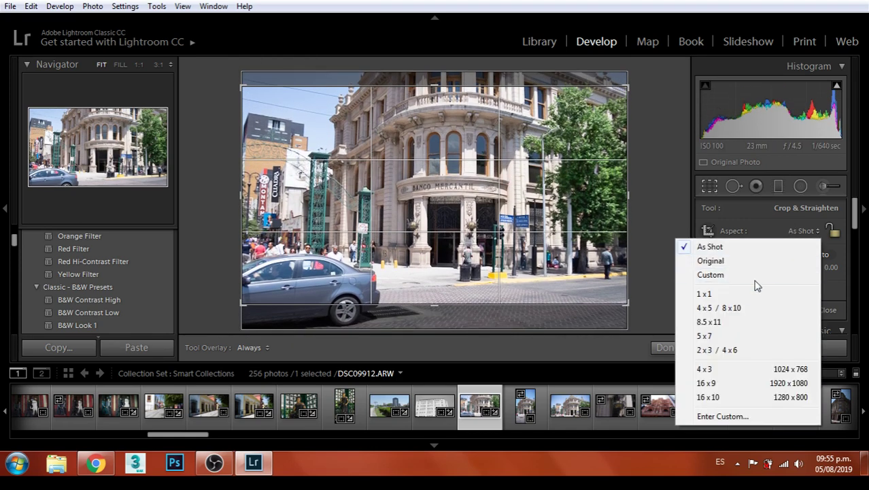
{"action": "left_click", "coordinate": [710, 260]}
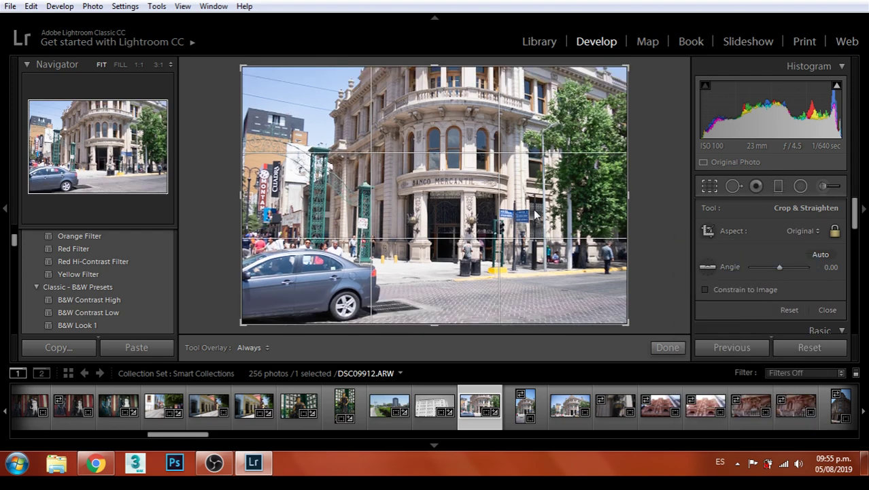
{"action": "left_click", "coordinate": [667, 347]}
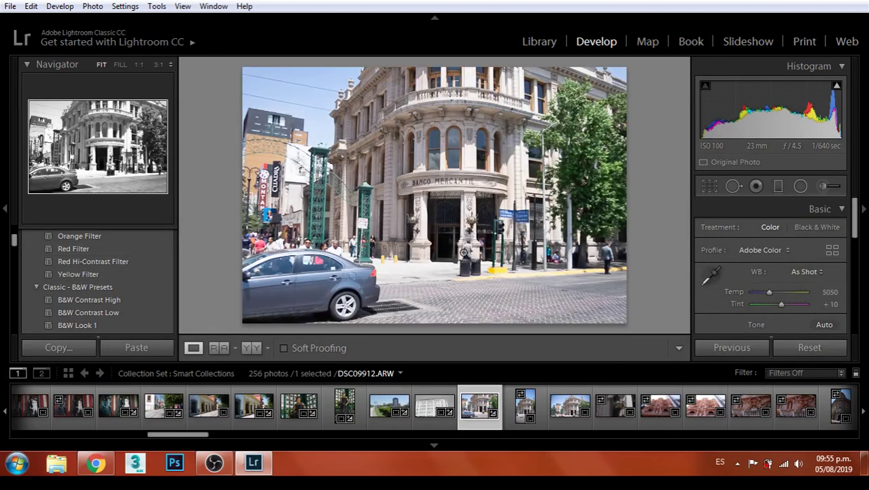
Raise the shadows to +40, keeping exposure at +0.48
{"action": "scroll", "coordinate": [799, 275], "scroll_direction": "down", "scroll_amount": 1}
{"action": "left_click_drag", "start_coordinate": [782, 309], "coordinate": [782, 305]}
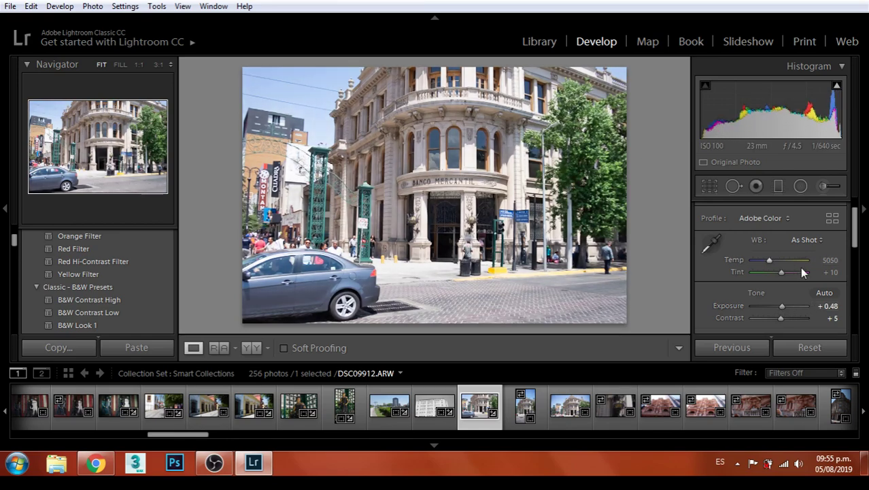
{"action": "scroll", "coordinate": [796, 265], "scroll_direction": "down", "scroll_amount": 2}
{"action": "left_click_drag", "start_coordinate": [782, 286], "coordinate": [789, 290]}
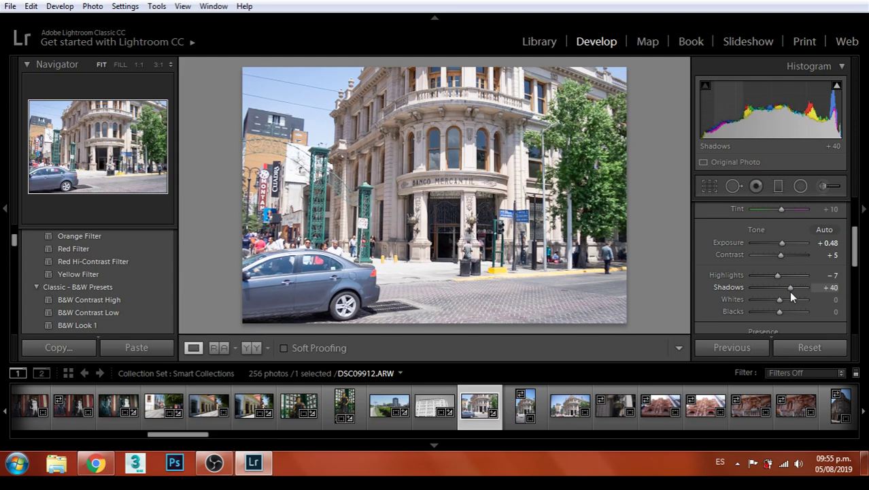
Export the colour bank photo as a JPEG
{"action": "left_click", "coordinate": [10, 6]}
{"action": "left_click", "coordinate": [33, 195]}
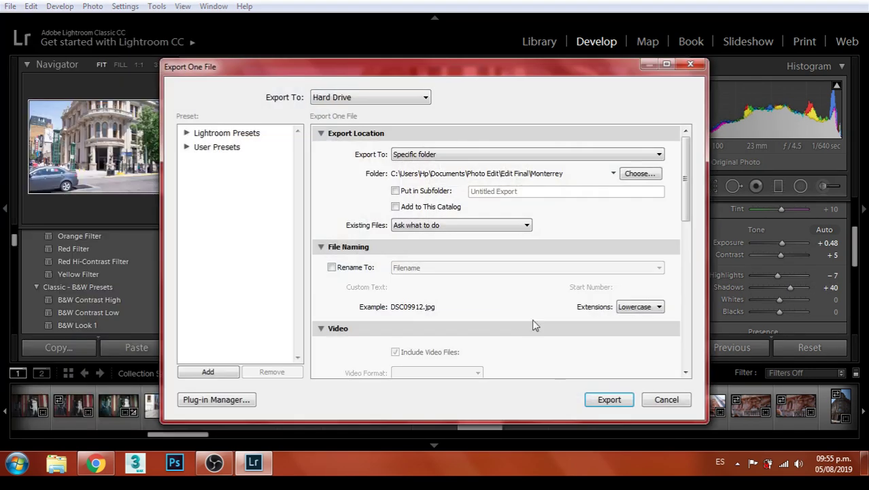
{"action": "left_click", "coordinate": [609, 401]}
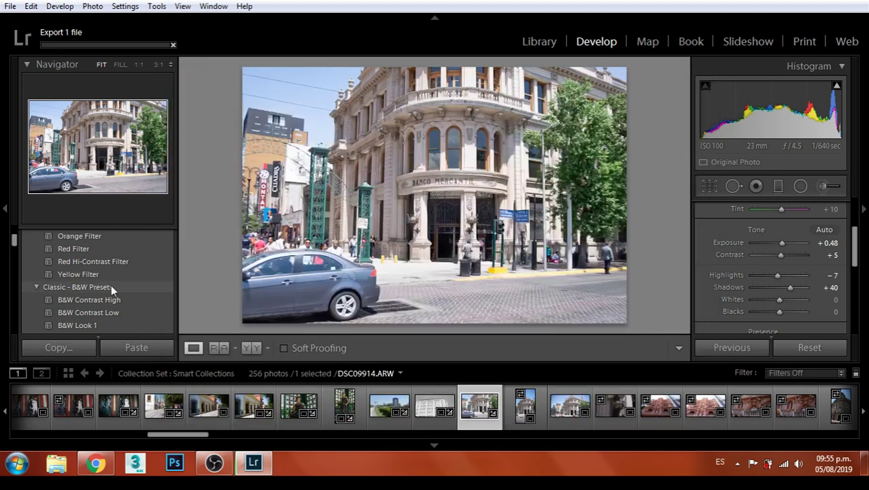
Apply the Red Filter B&W preset and check the entrance pillar at 1:1
{"action": "left_click", "coordinate": [79, 272]}
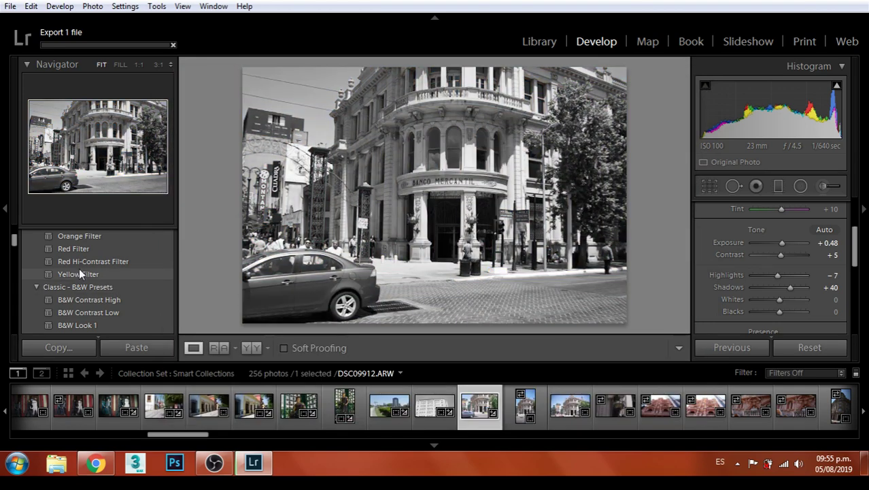
{"action": "left_click", "coordinate": [86, 248]}
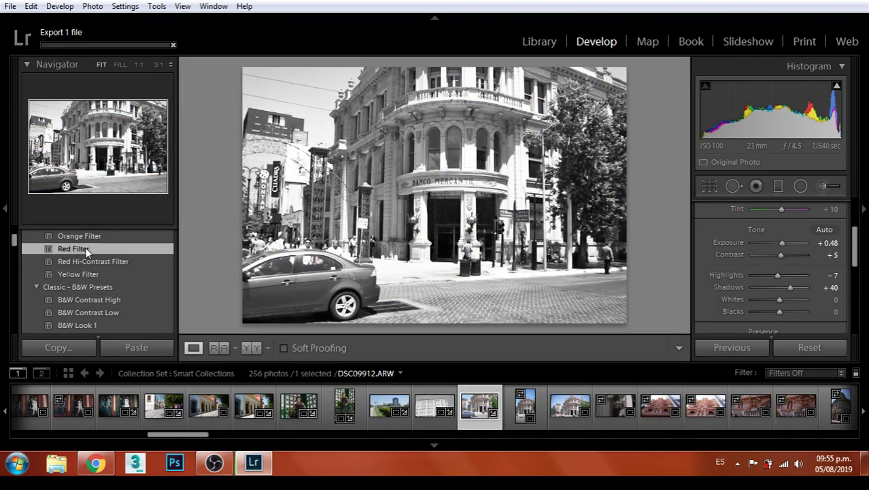
{"action": "left_click", "coordinate": [468, 253]}
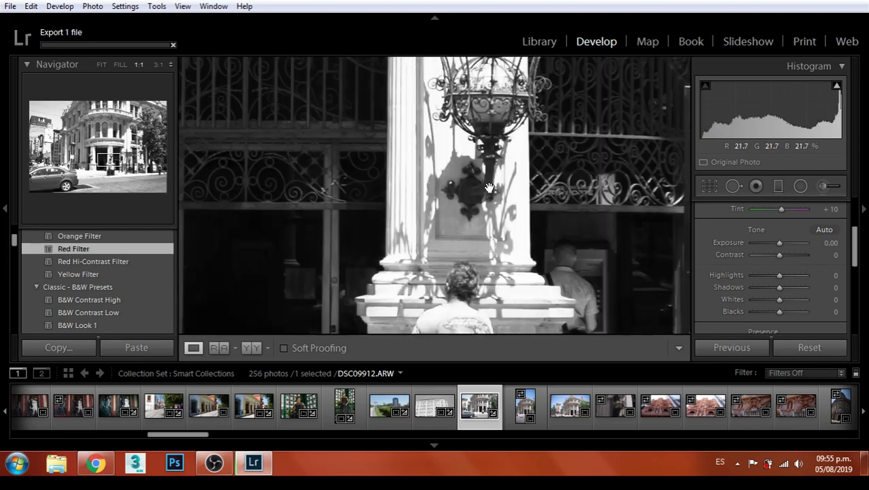
{"action": "left_click_drag", "start_coordinate": [445, 217], "coordinate": [506, 232]}
{"action": "left_click", "coordinate": [507, 232]}
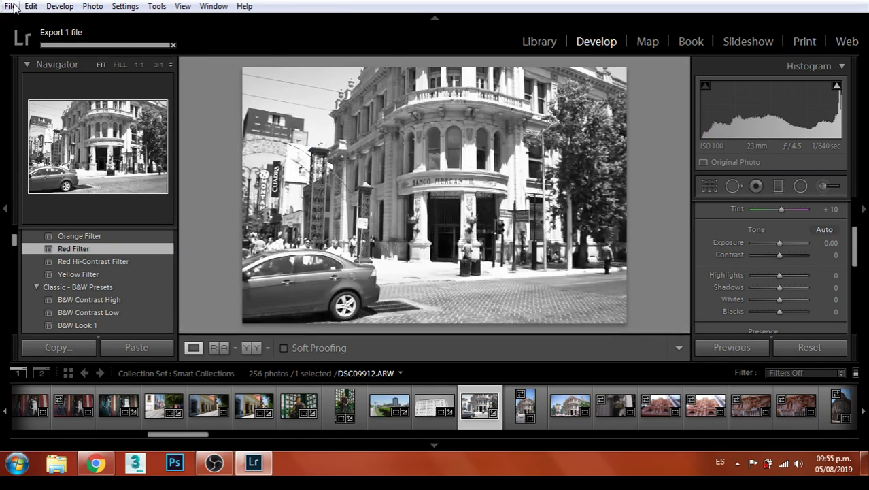
Export the black-and-white bank photo under a unique file name
{"action": "left_click", "coordinate": [11, 6]}
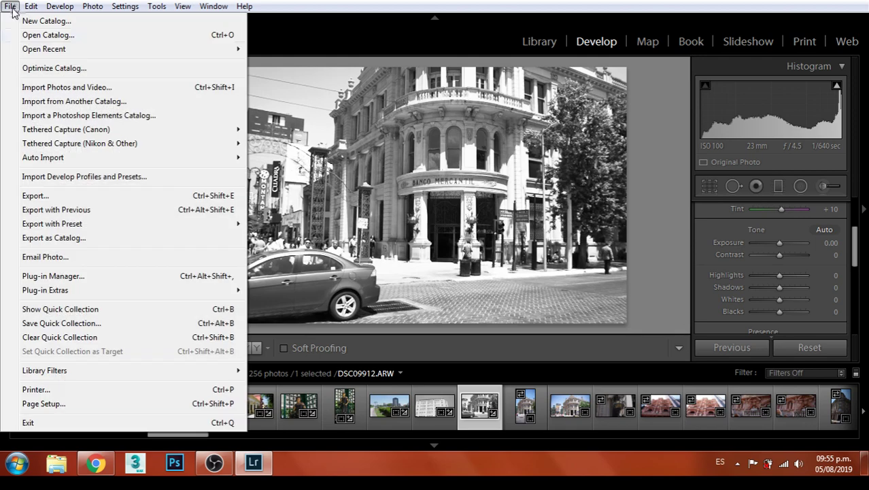
{"action": "left_click", "coordinate": [80, 194]}
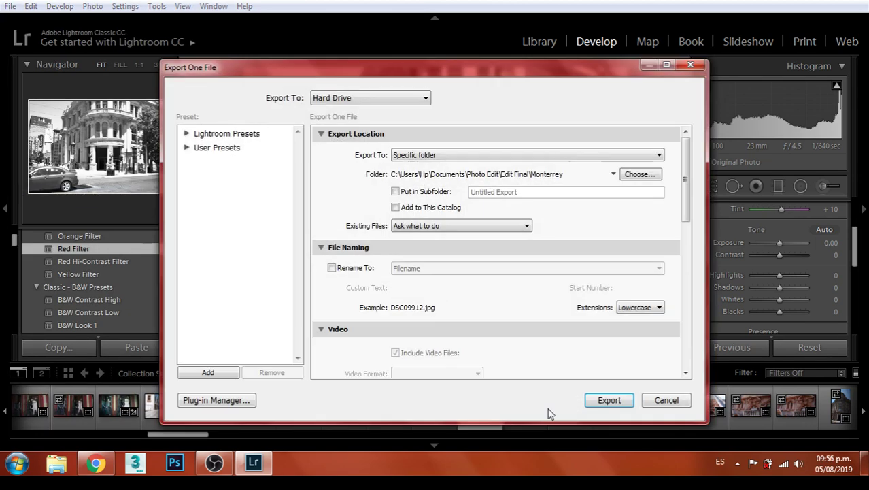
{"action": "left_click", "coordinate": [609, 406]}
{"action": "left_click", "coordinate": [556, 317]}
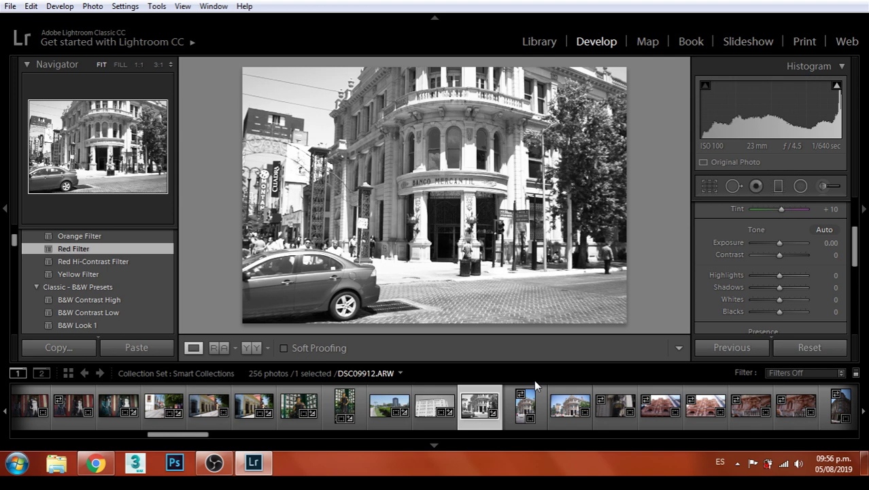
{"action": "left_click", "coordinate": [525, 420]}
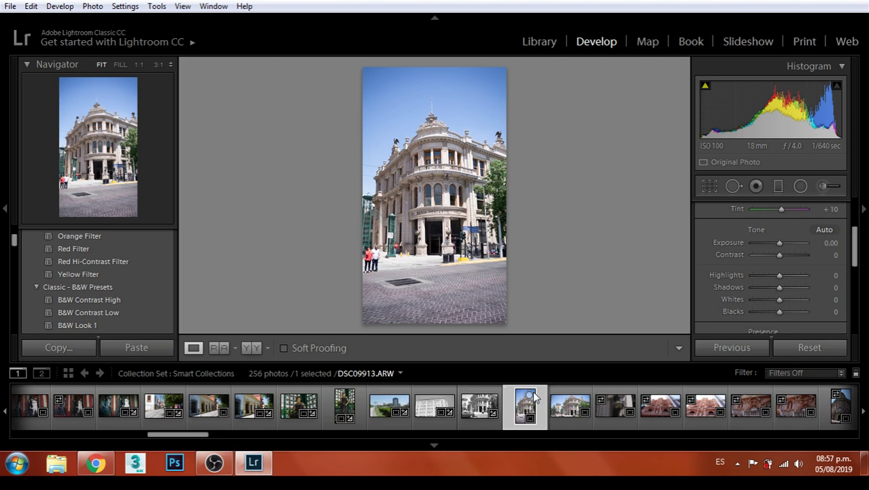
Zoom DSC09913 to 1:1 on the corner building's facade
{"action": "left_click", "coordinate": [444, 180]}
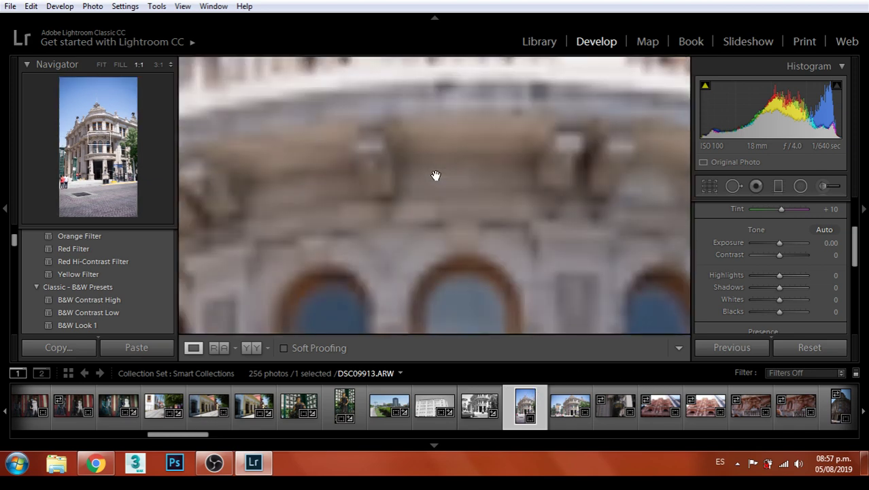
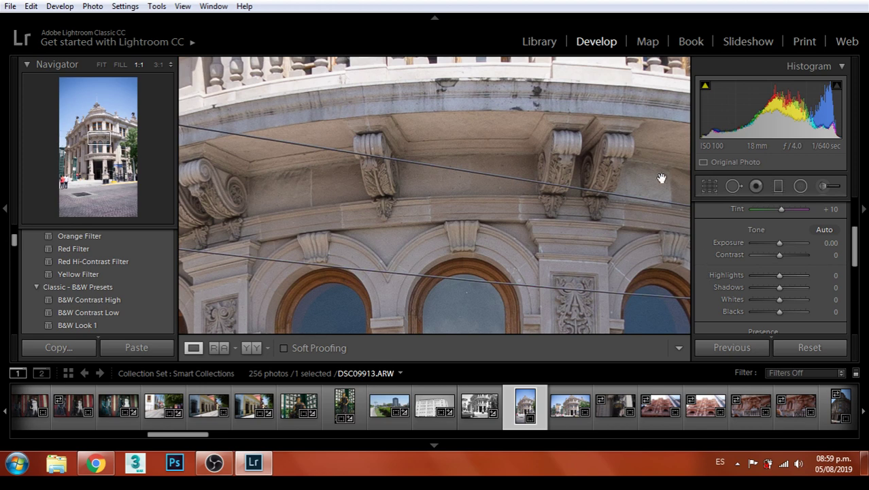
Crop the building photo to a 2 x 3 / 4 x 6 ratio, framed around the building
{"action": "left_click", "coordinate": [481, 175]}
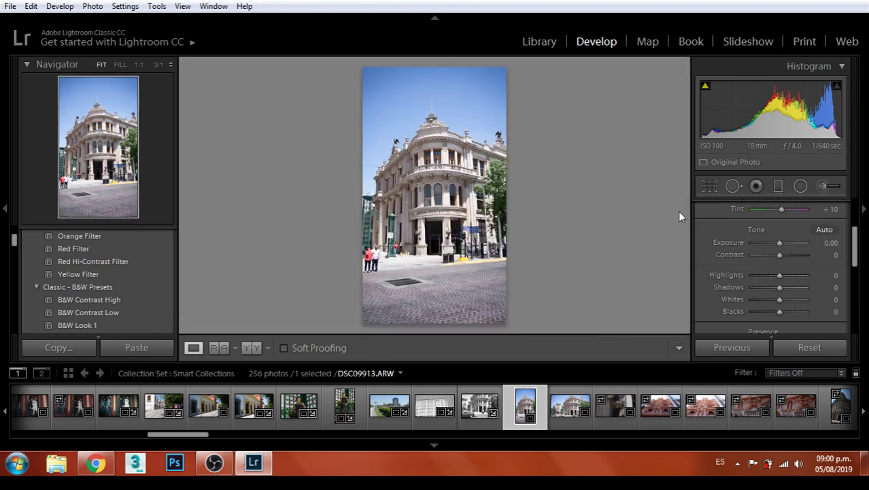
{"action": "left_click", "coordinate": [709, 186]}
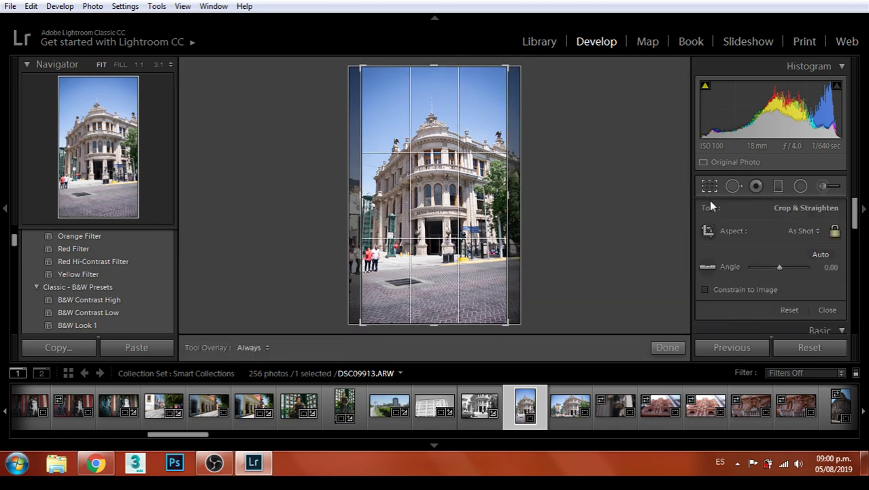
{"action": "left_click", "coordinate": [804, 231]}
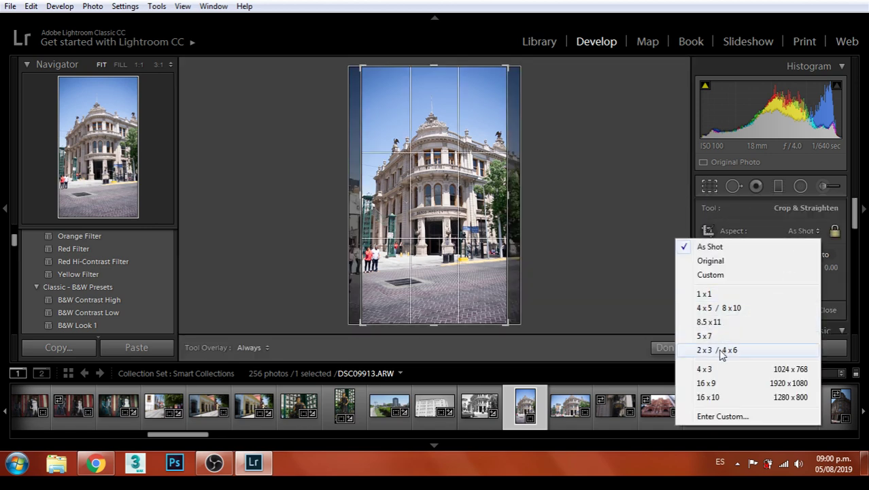
{"action": "left_click", "coordinate": [721, 350]}
{"action": "mouse_move", "coordinate": [456, 181]}
{"action": "left_mouse_down"}
{"action": "mouse_move", "coordinate": [449, 185]}
{"action": "mouse_move", "coordinate": [455, 180]}
{"action": "left_mouse_up"}
{"action": "key", "text": "Return"}
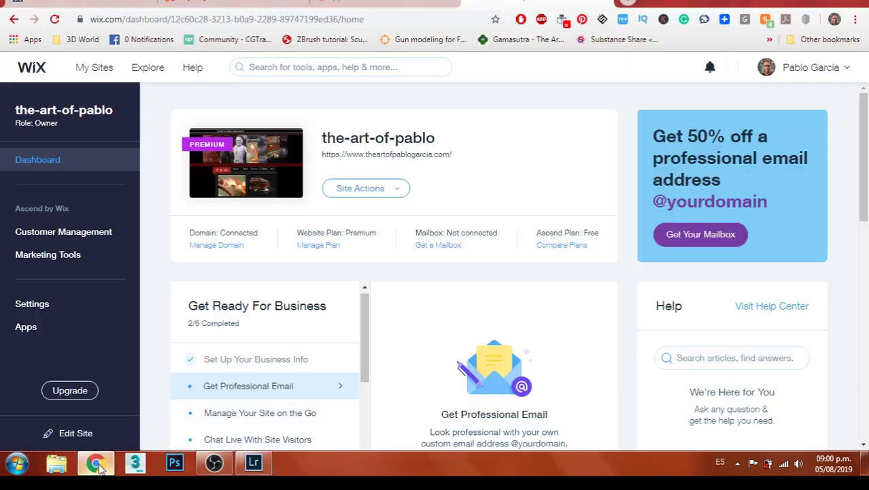
Start editing the site from the Wix dashboard's site actions, then switch to the WatchMeWork page
{"action": "left_click", "coordinate": [96, 464]}
{"action": "left_click", "coordinate": [381, 193]}
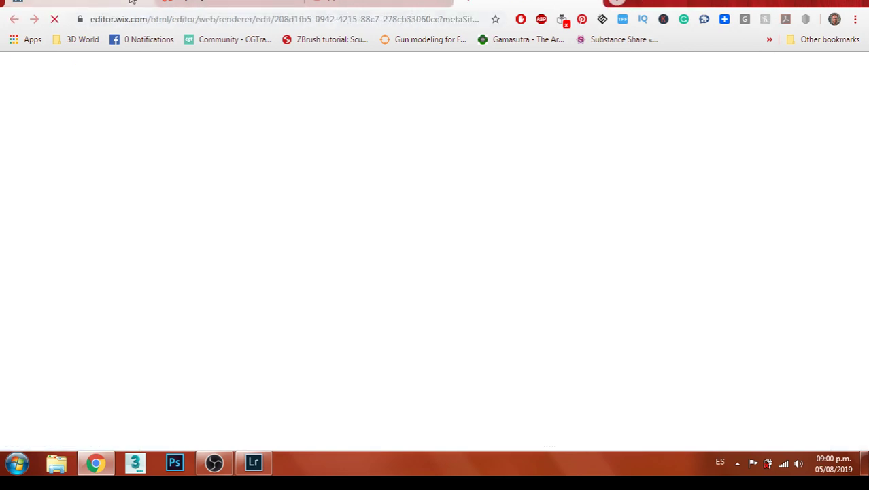
{"action": "left_click", "coordinate": [126, 2]}
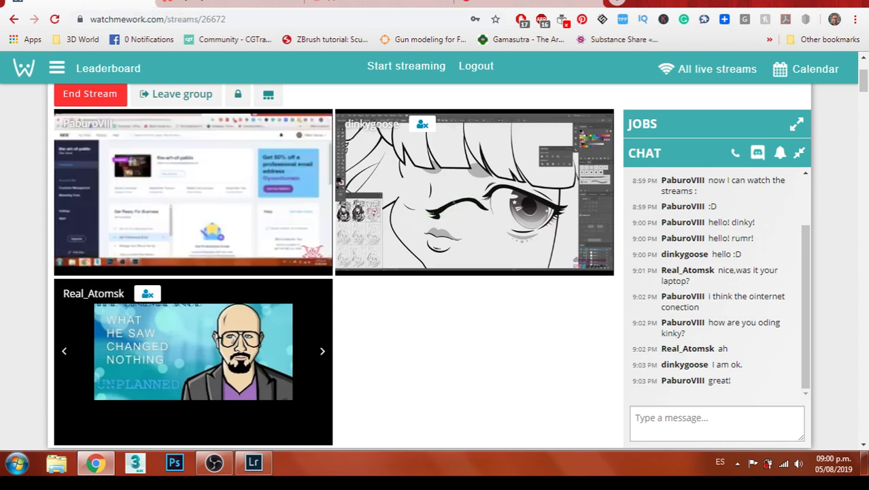
Post a WatchMeWork chat message asking the streamer whether the artwork is for a t-shirt
{"action": "left_click", "coordinate": [490, 4]}
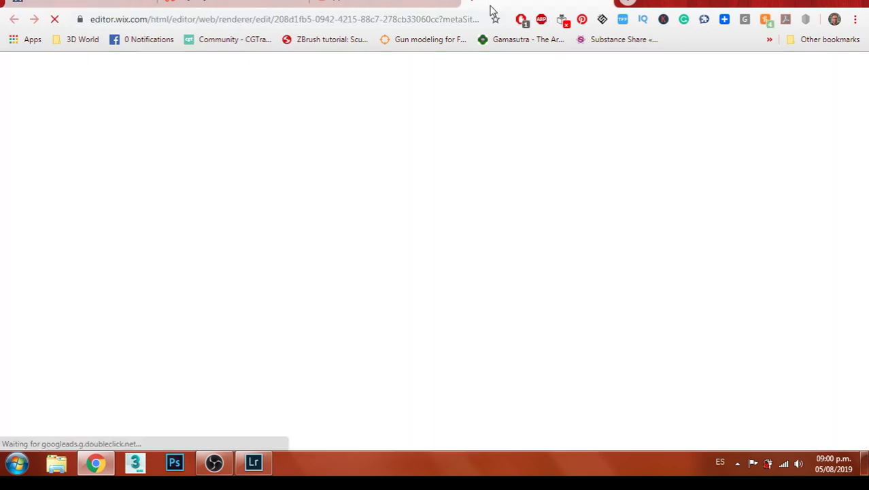
{"action": "left_click", "coordinate": [232, 3]}
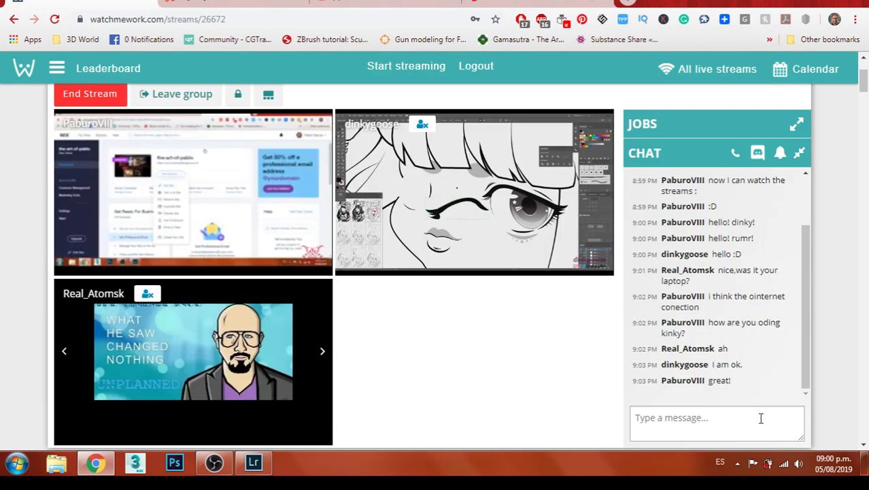
{"action": "left_click", "coordinate": [656, 440]}
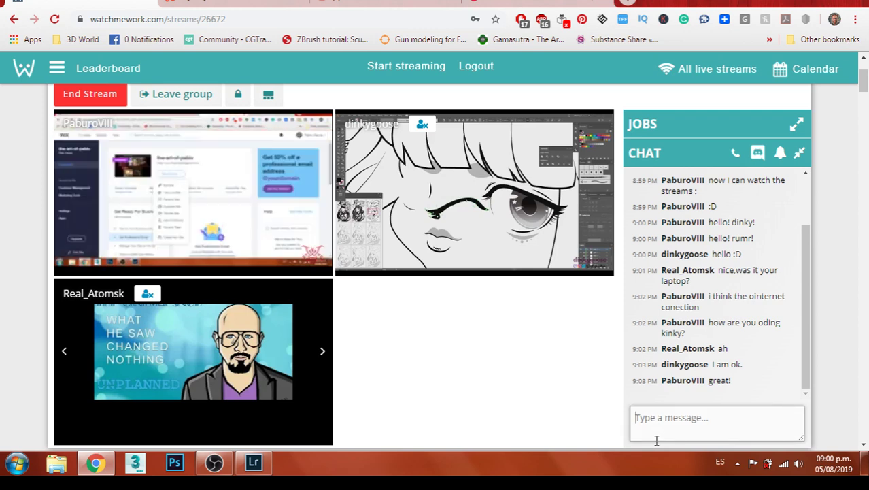
{"action": "type", "text": "dinky that a"}
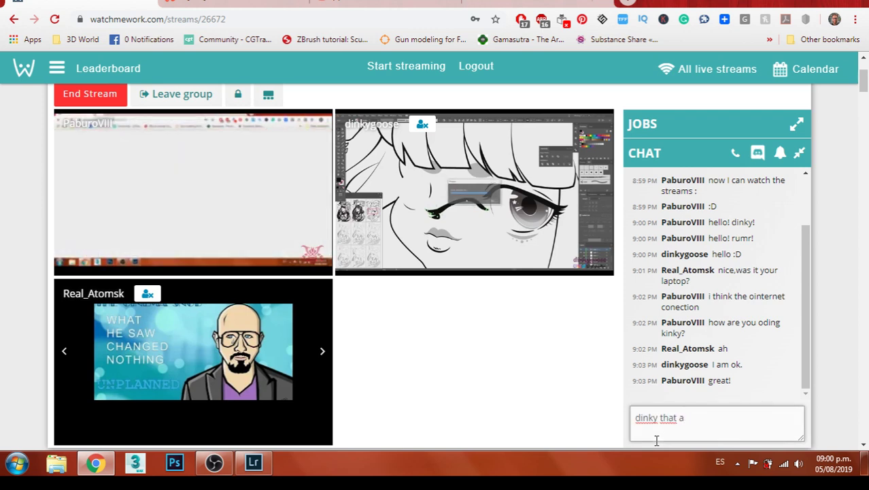
{"action": "type", "text": "rtwork is for "}
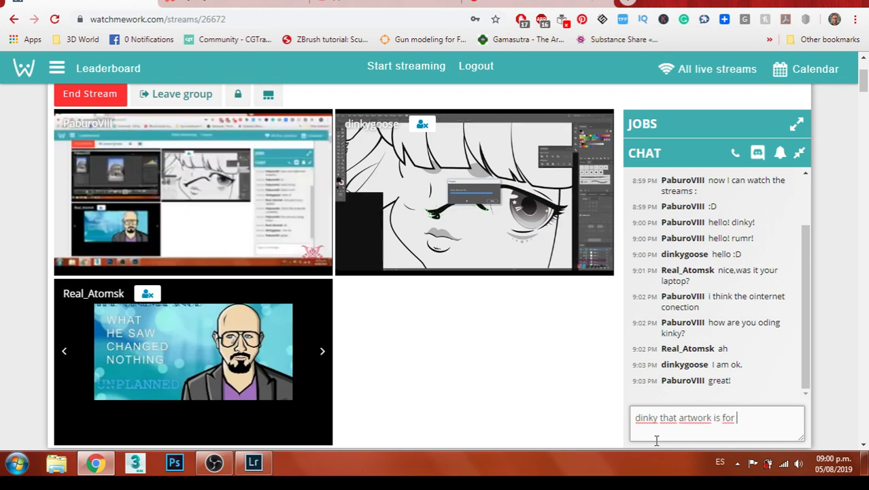
{"action": "type", "text": "a tshi"}
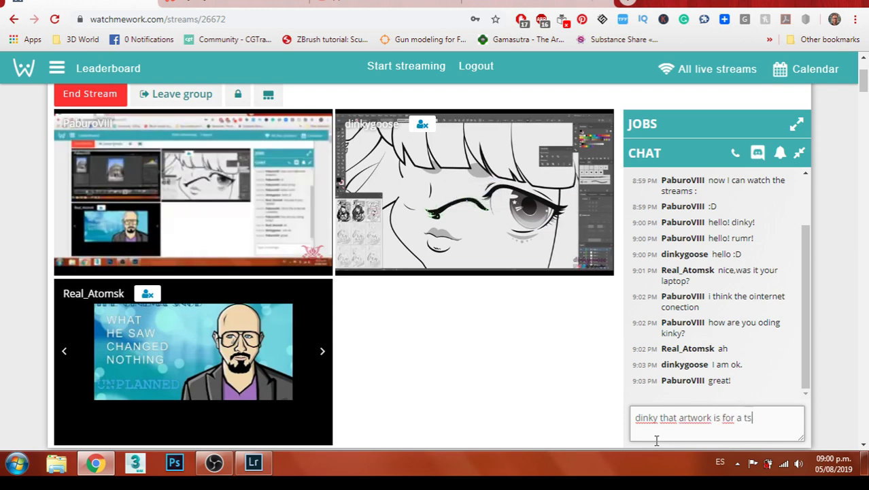
{"action": "type", "text": "rt?"}
{"action": "key", "text": "Return"}
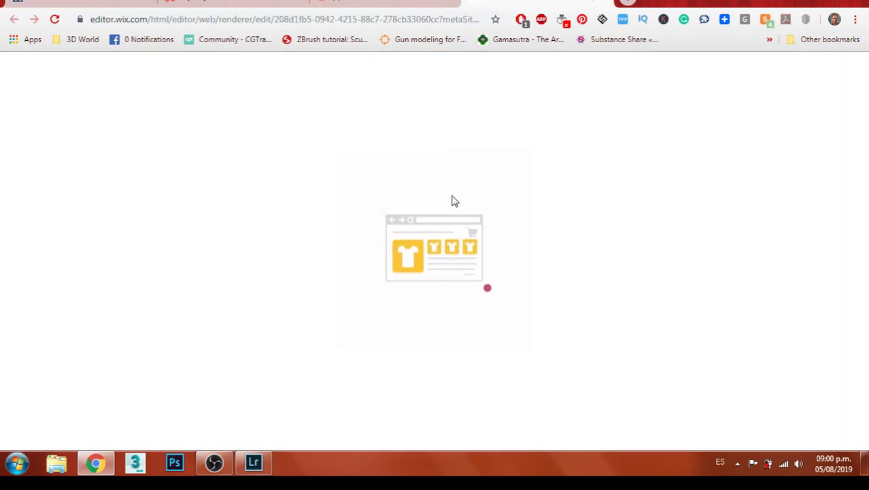
Back in Lightroom, rotate the building photo about 2 degrees to level it
{"action": "left_click", "coordinate": [246, 463]}
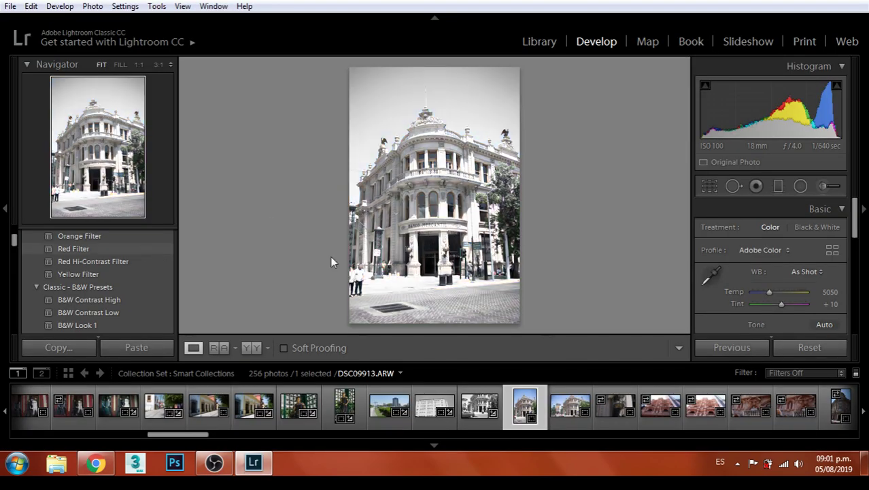
{"action": "left_click", "coordinate": [714, 186]}
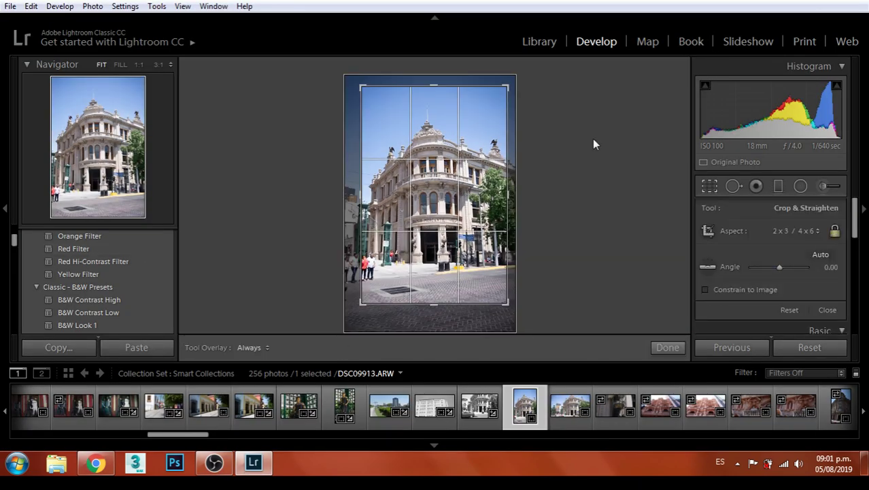
{"action": "left_click_drag", "start_coordinate": [512, 78], "coordinate": [510, 74]}
{"action": "key", "text": "Return"}
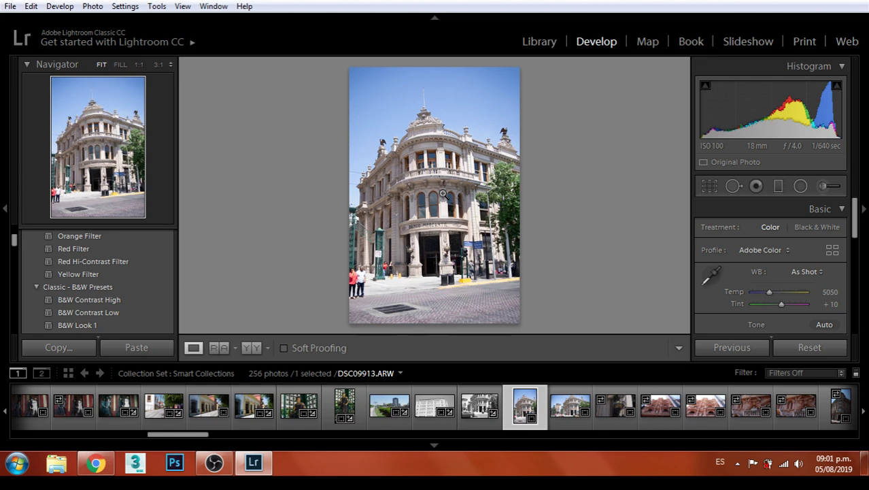
{"action": "key", "text": "ctrl+z"}
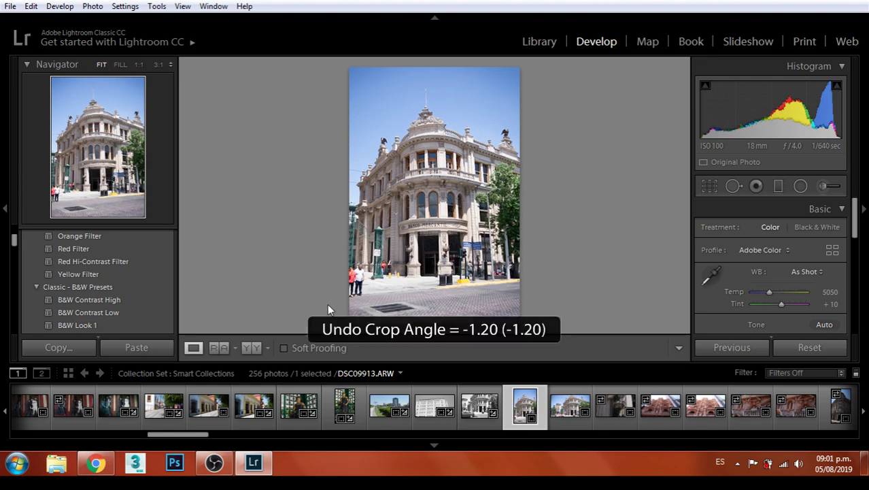
{"action": "left_click", "coordinate": [709, 186]}
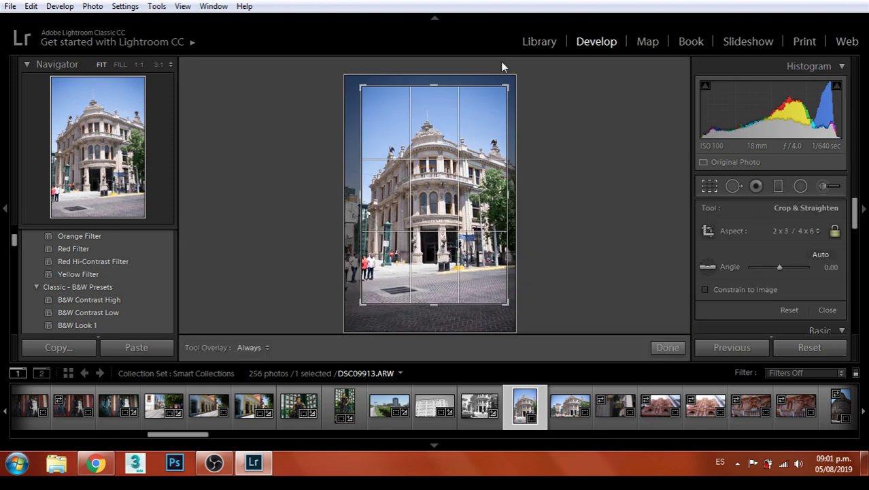
{"action": "left_click_drag", "start_coordinate": [512, 74], "coordinate": [518, 75]}
{"action": "key", "text": "Return"}
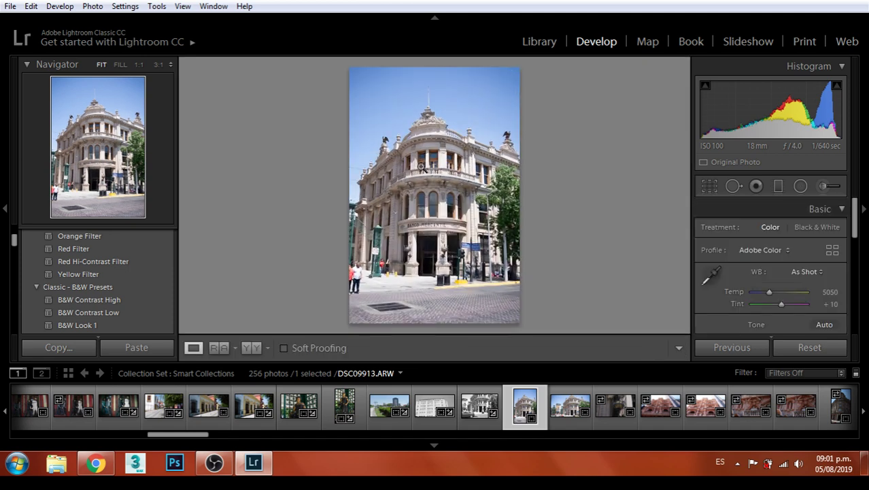
Raise the photo's Contrast to +17 and check the facade at 1:1
{"action": "left_click", "coordinate": [11, 6]}
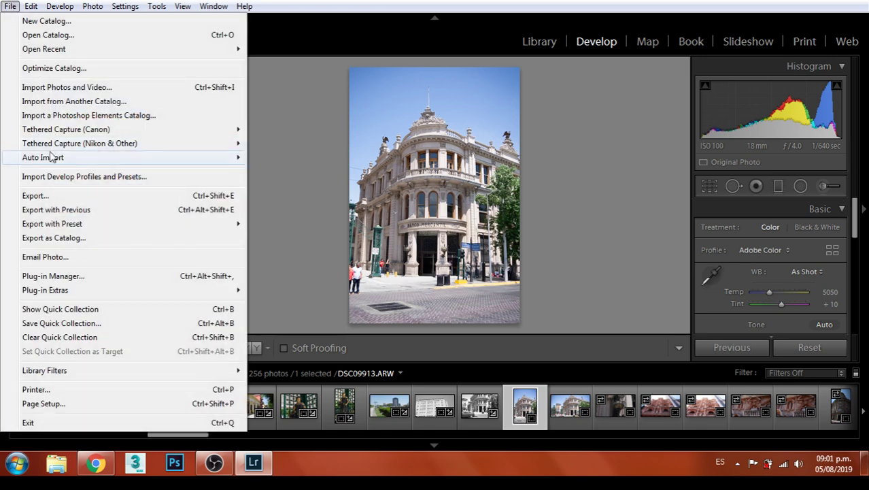
{"action": "left_click", "coordinate": [772, 245]}
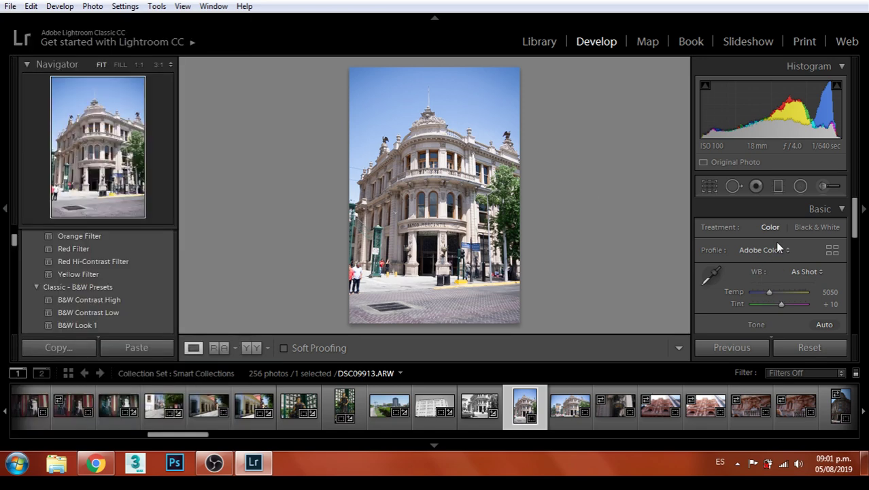
{"action": "scroll", "coordinate": [789, 245], "scroll_direction": "down", "scroll_amount": 2}
{"action": "left_click_drag", "start_coordinate": [778, 272], "coordinate": [782, 290]}
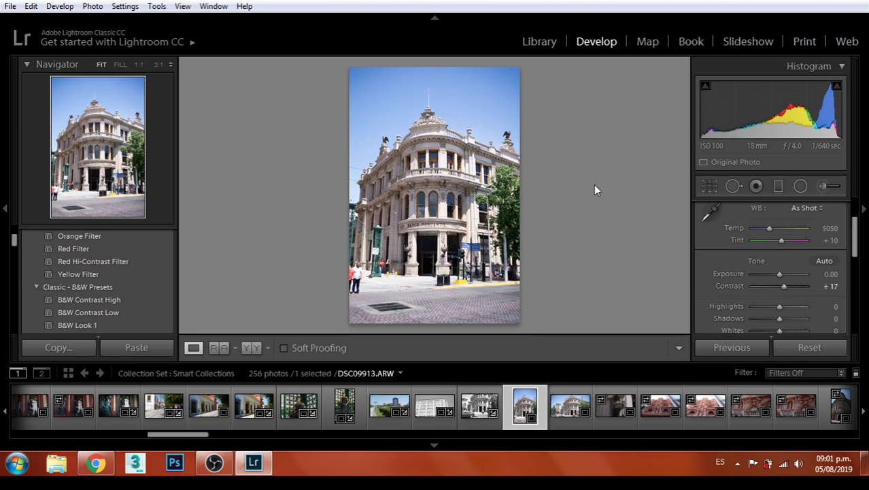
{"action": "left_click", "coordinate": [439, 150]}
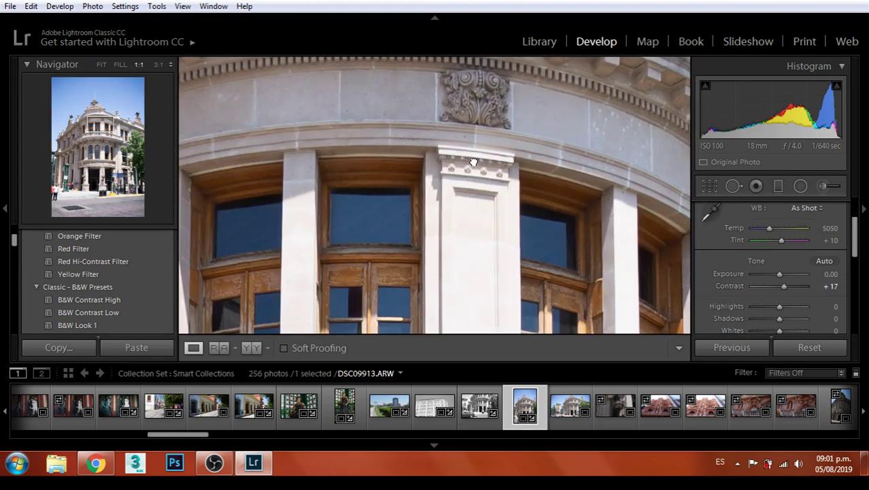
{"action": "left_click", "coordinate": [471, 162]}
Export the straightened building photo as a JPEG
{"action": "left_click", "coordinate": [10, 6]}
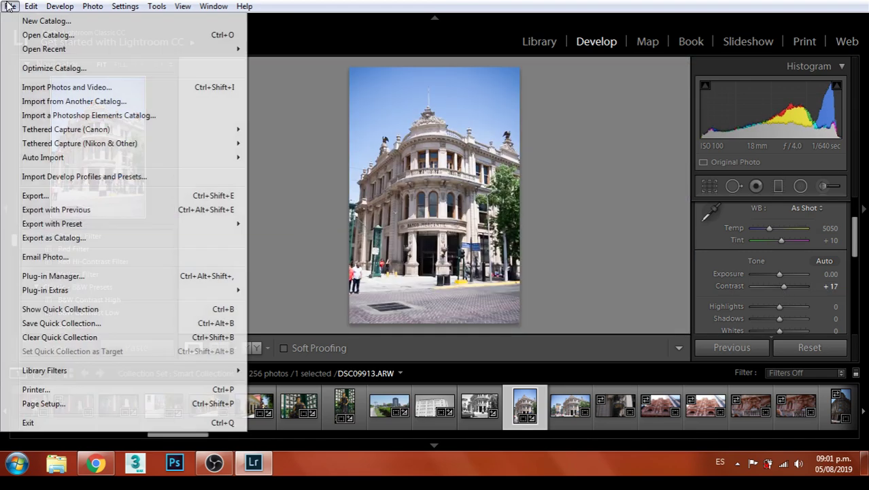
{"action": "left_click", "coordinate": [26, 197]}
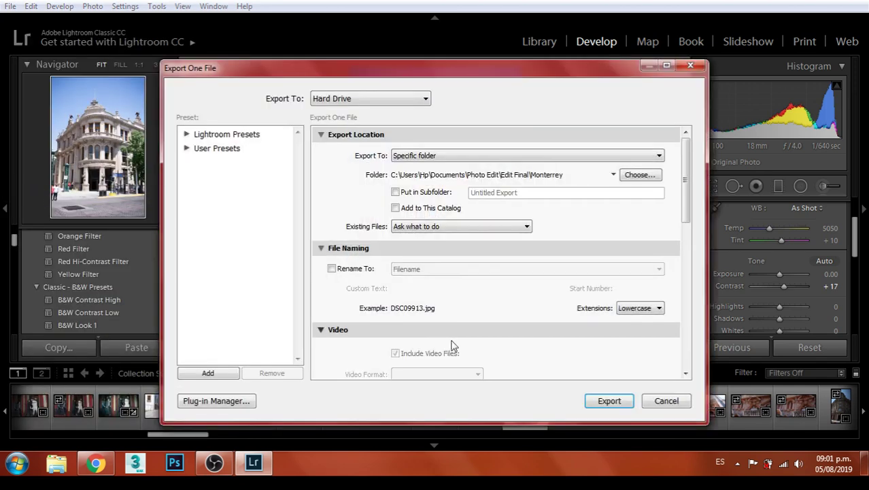
{"action": "left_click", "coordinate": [609, 403]}
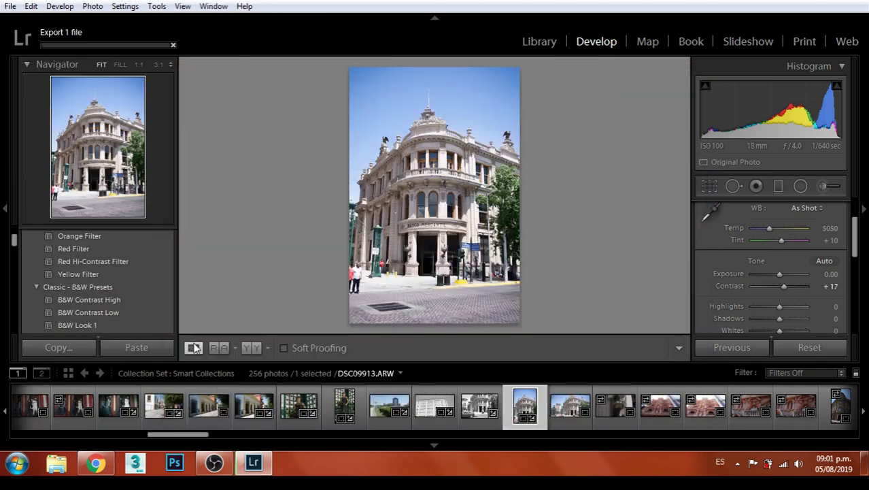
Try B&W Contrast High, Antique and other toned looks, settling on the Creamtone preset
{"action": "left_click", "coordinate": [100, 303]}
{"action": "scroll", "coordinate": [106, 296], "scroll_direction": "down", "scroll_amount": 1}
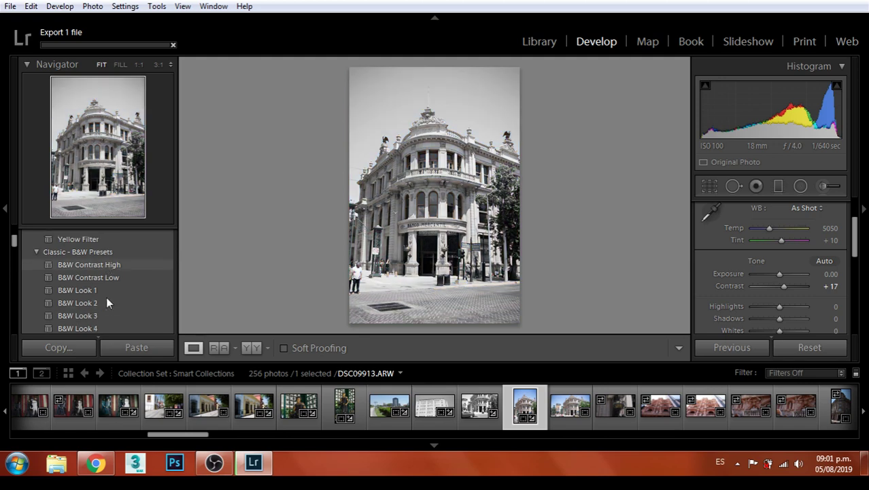
{"action": "scroll", "coordinate": [102, 277], "scroll_direction": "down", "scroll_amount": 1}
{"action": "left_click", "coordinate": [97, 291]}
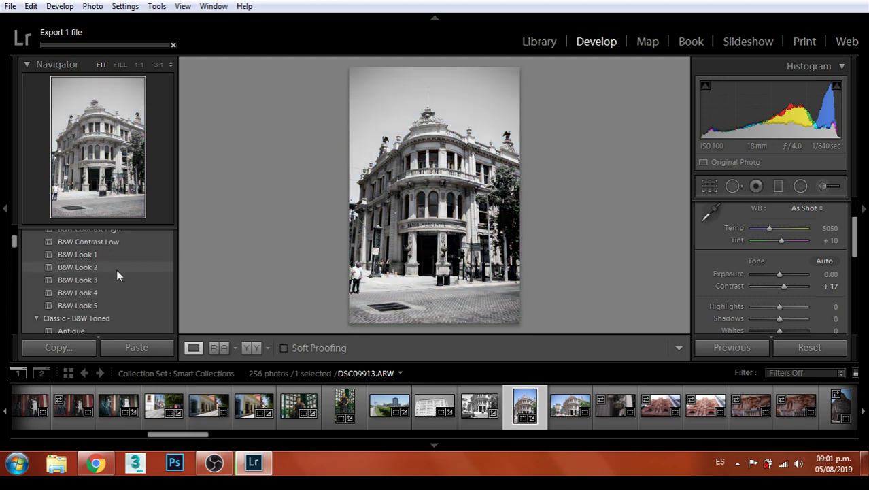
{"action": "scroll", "coordinate": [116, 269], "scroll_direction": "down", "scroll_amount": 1}
{"action": "left_click", "coordinate": [114, 269]}
{"action": "scroll", "coordinate": [116, 262], "scroll_direction": "down", "scroll_amount": 1}
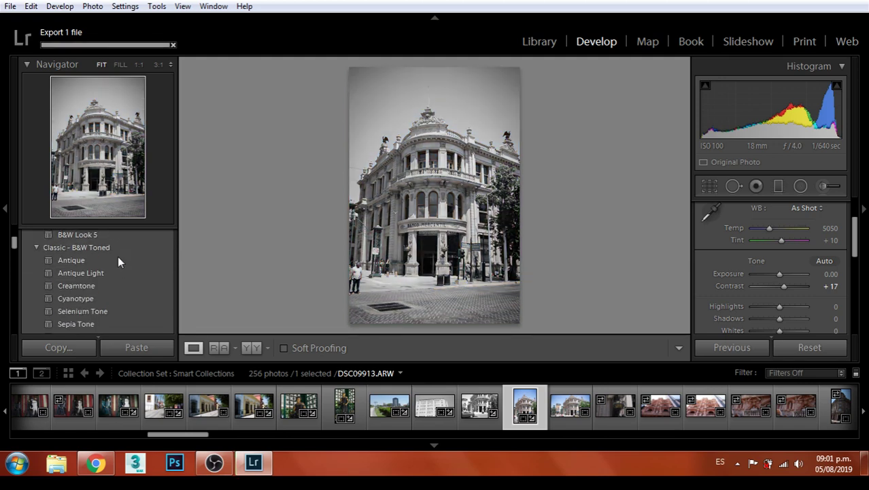
{"action": "left_click", "coordinate": [80, 260]}
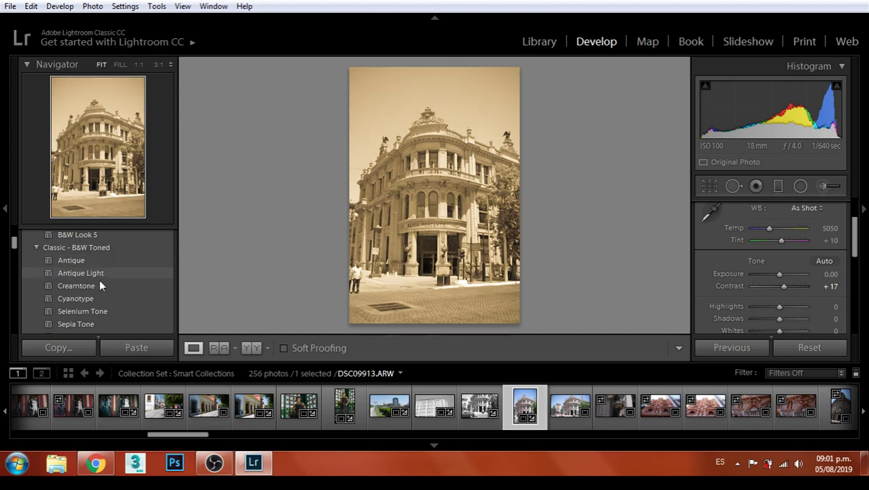
{"action": "left_click", "coordinate": [99, 286]}
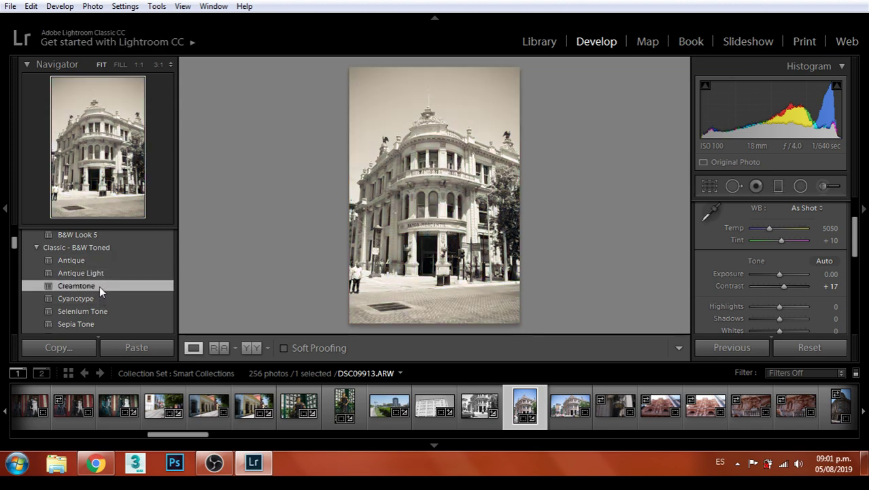
Export the Creamtone photo as a JPEG under a unique file name
{"action": "left_click", "coordinate": [11, 8]}
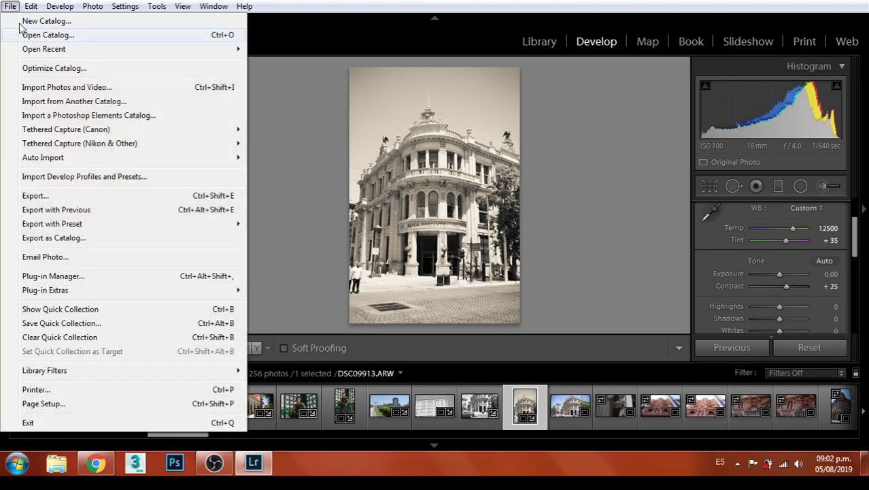
{"action": "left_click", "coordinate": [35, 195]}
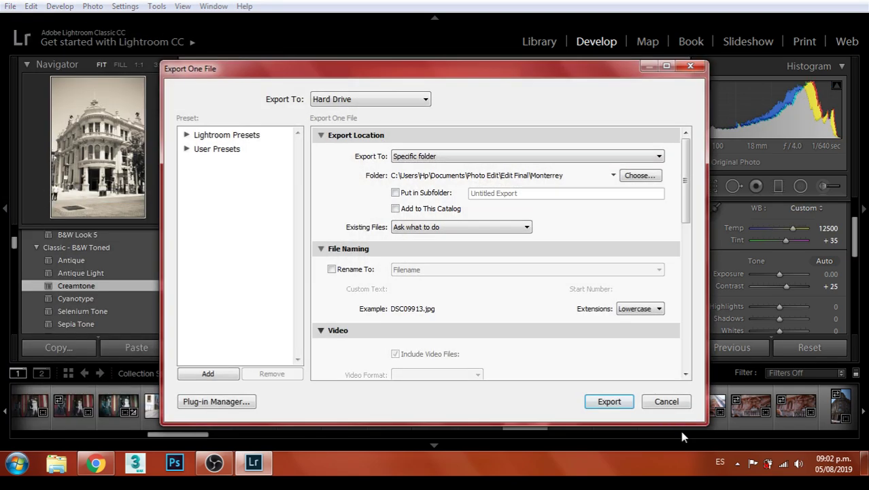
{"action": "left_click", "coordinate": [609, 401]}
{"action": "left_click", "coordinate": [544, 319]}
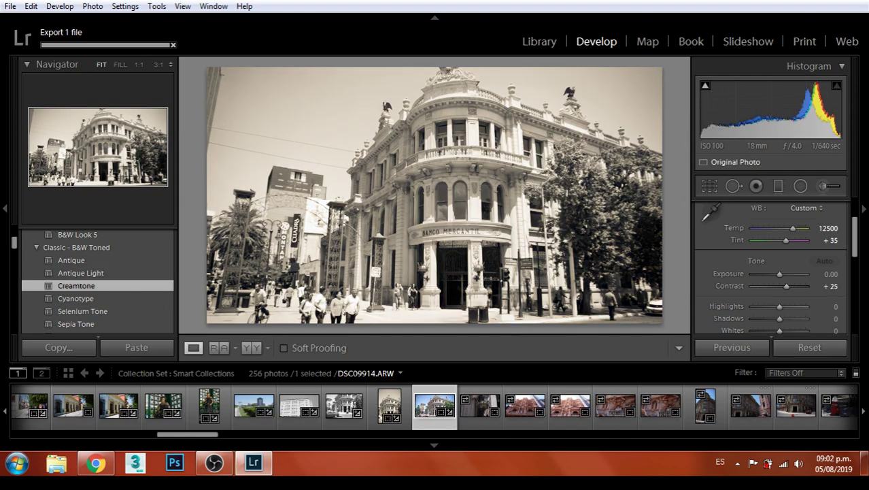
Undo the Creamtone look and reset the crop aspect to Original
{"action": "key", "text": "ctrl+z"}
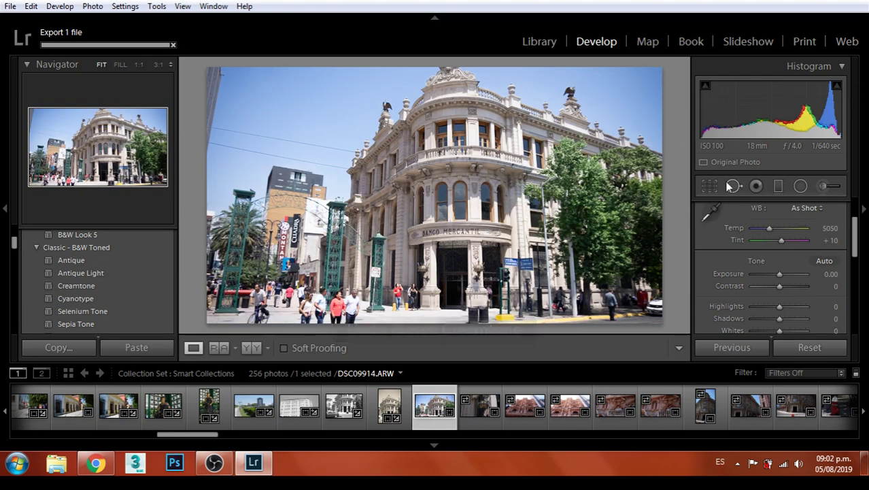
{"action": "left_click", "coordinate": [710, 188]}
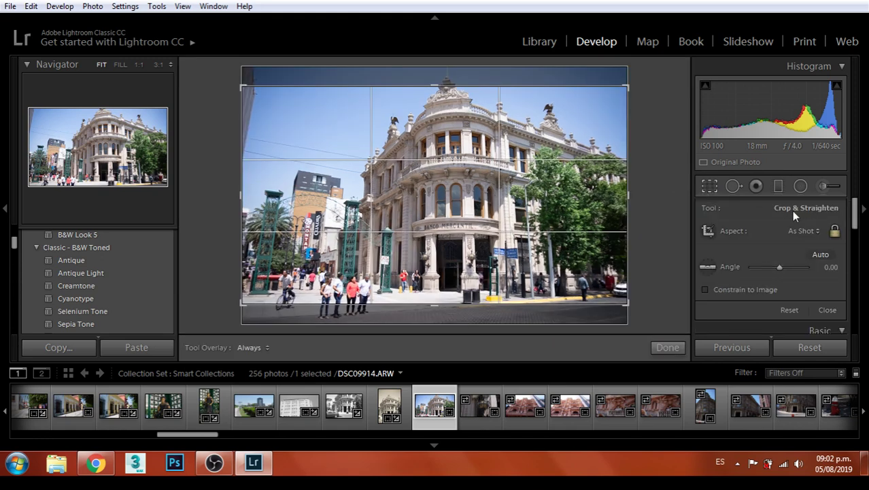
{"action": "left_click", "coordinate": [802, 232]}
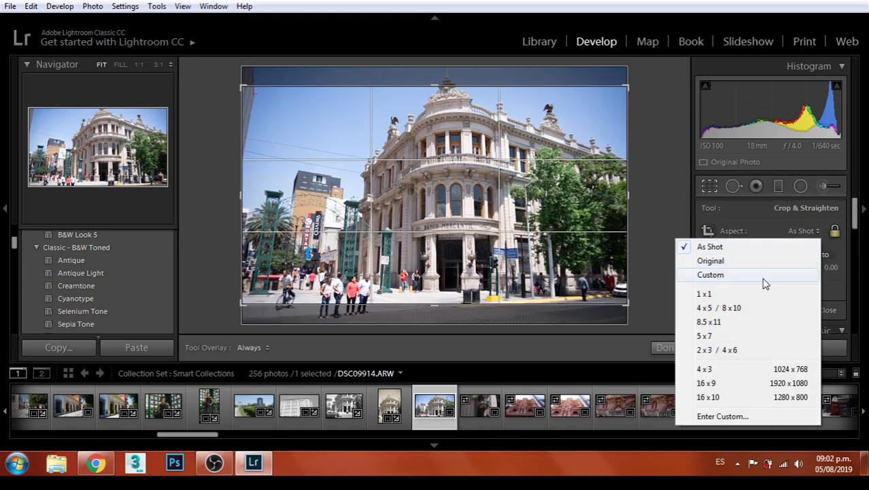
{"action": "left_click", "coordinate": [711, 261]}
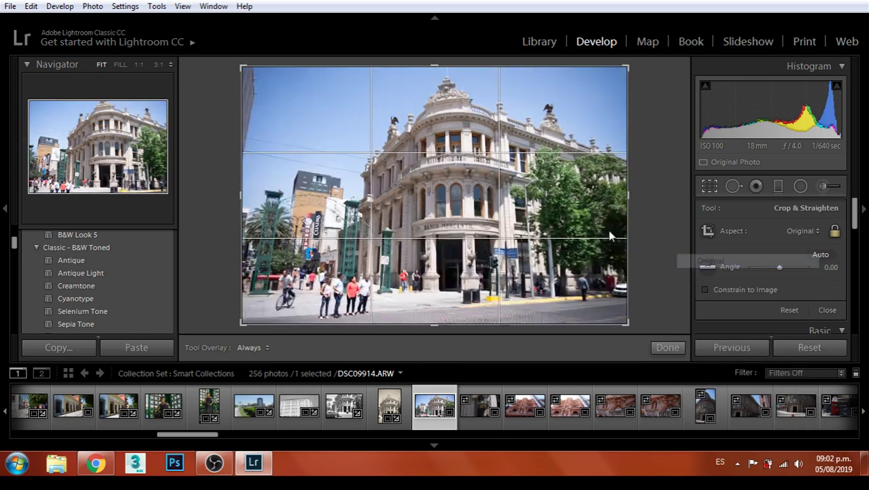
{"action": "key", "text": "Return"}
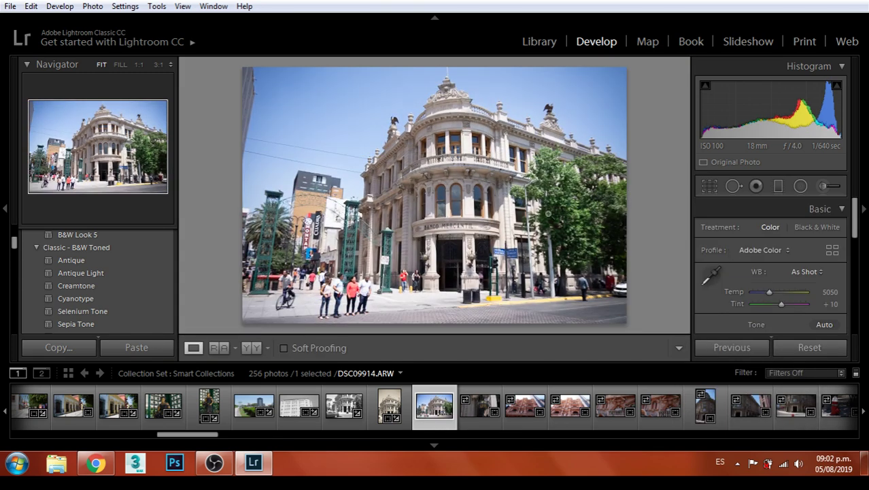
Lower the exposure slightly and export the colour photo as a JPEG
{"action": "scroll", "coordinate": [805, 292], "scroll_direction": "down", "scroll_amount": 1}
{"action": "left_click_drag", "start_coordinate": [778, 304], "coordinate": [789, 319]}
{"action": "left_click", "coordinate": [10, 6]}
{"action": "left_click", "coordinate": [35, 196]}
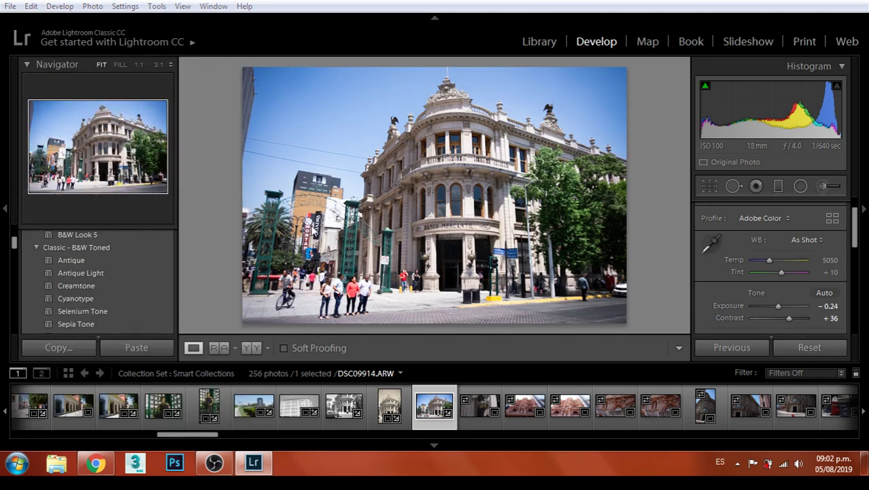
{"action": "left_click", "coordinate": [591, 400]}
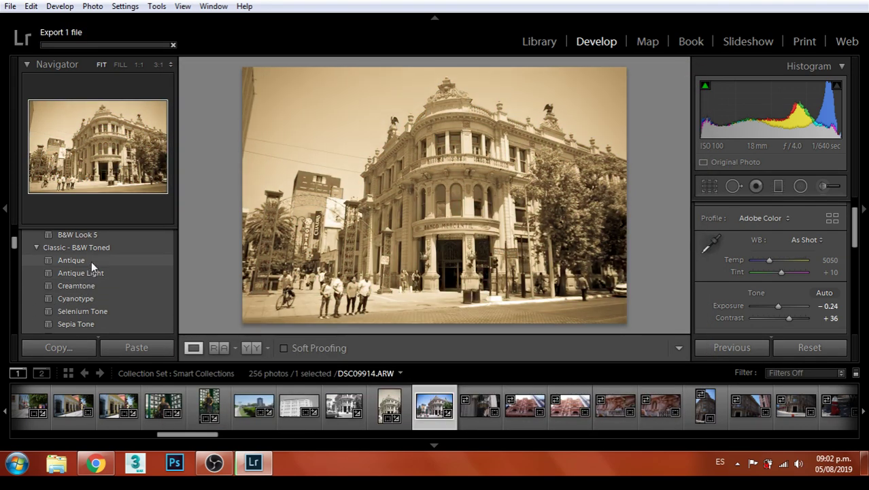
Apply the Antique sepia preset and inspect the people on the street at full size
{"action": "left_click", "coordinate": [91, 260]}
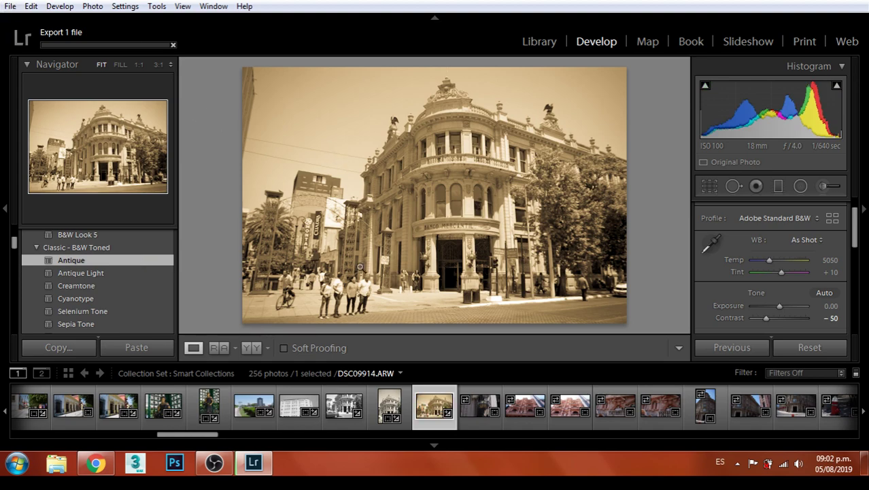
{"action": "left_click", "coordinate": [347, 251]}
{"action": "left_click_drag", "start_coordinate": [345, 252], "coordinate": [468, 183]}
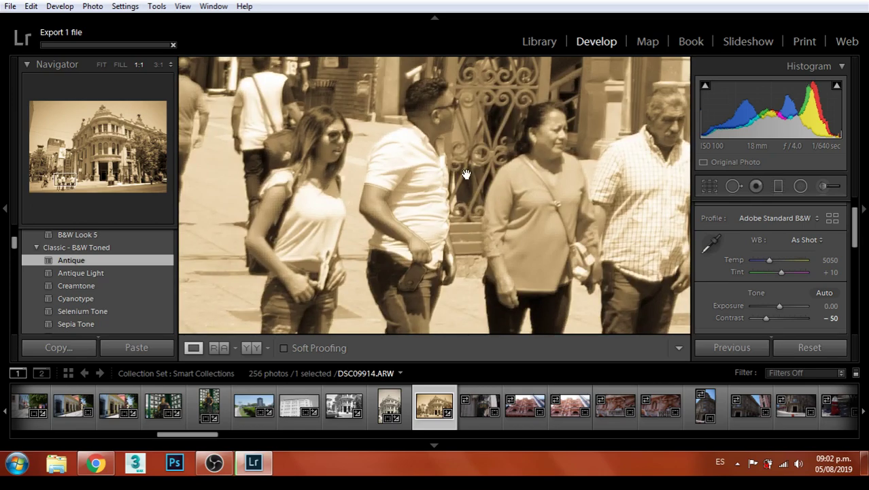
{"action": "left_click", "coordinate": [473, 167]}
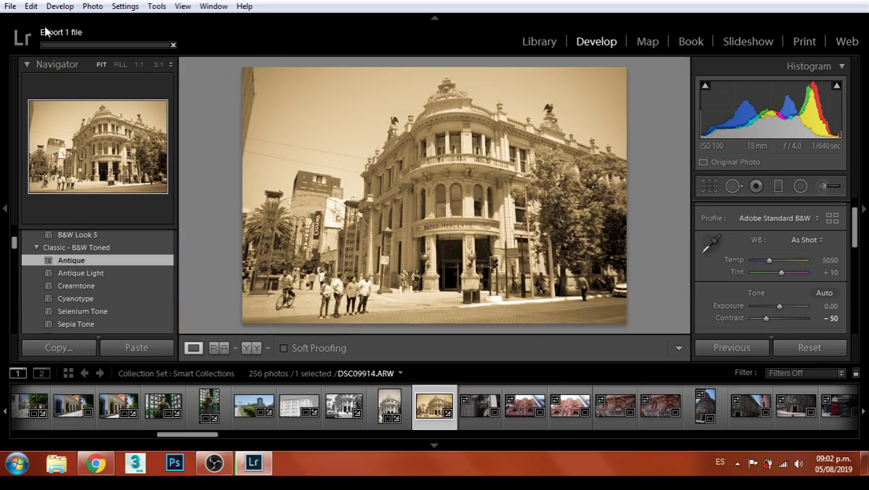
Look at the export settings for the sepia photo and close them without exporting
{"action": "left_click", "coordinate": [23, 8]}
{"action": "left_click", "coordinate": [57, 211]}
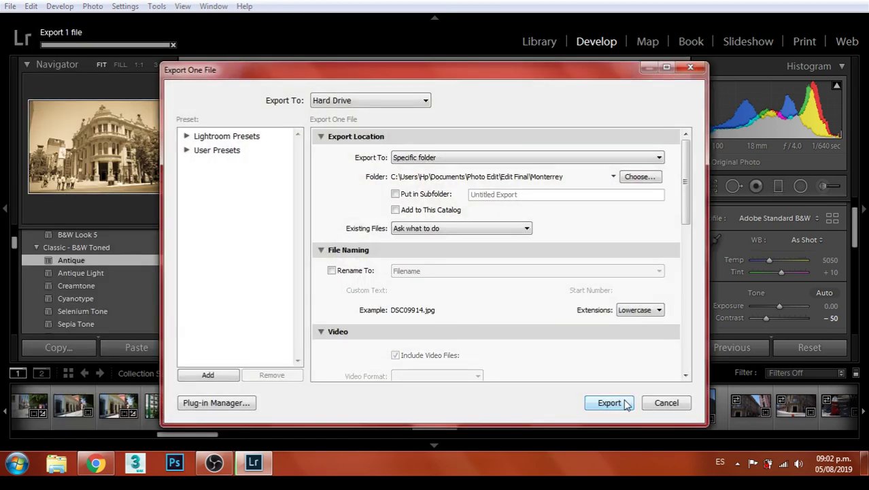
{"action": "left_click", "coordinate": [665, 403]}
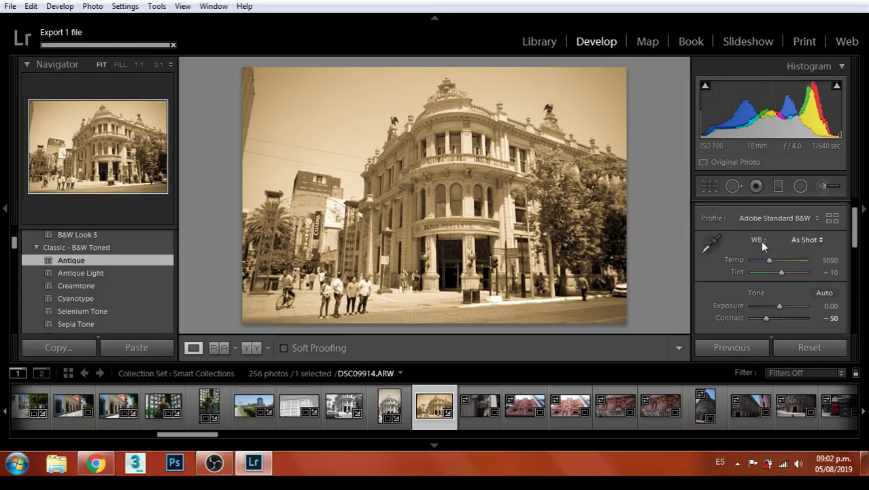
Expand the Tone Curve and Detail panels
{"action": "scroll", "coordinate": [817, 255], "scroll_direction": "down", "scroll_amount": 5}
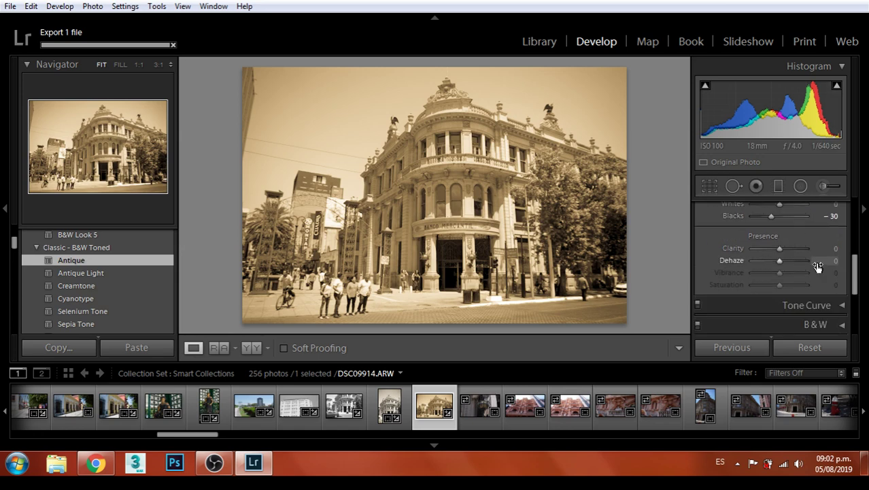
{"action": "scroll", "coordinate": [810, 267], "scroll_direction": "down", "scroll_amount": 2}
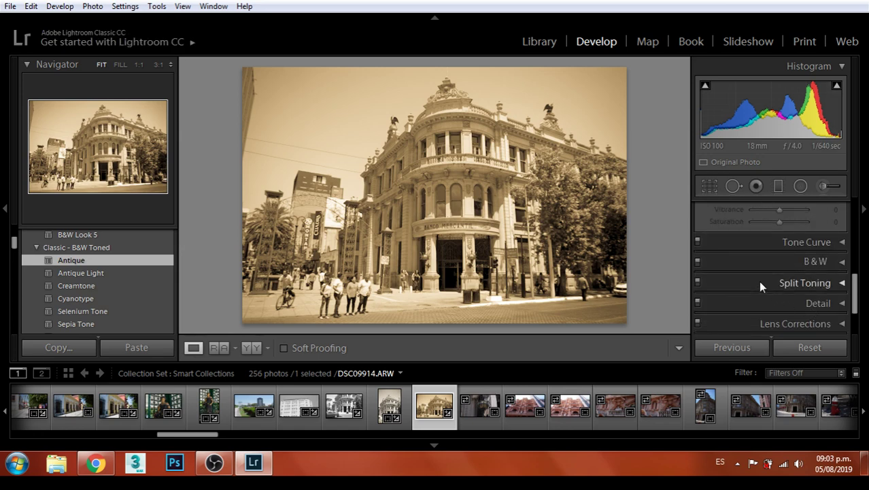
{"action": "scroll", "coordinate": [758, 280], "scroll_direction": "down", "scroll_amount": 1}
{"action": "left_click", "coordinate": [809, 210]}
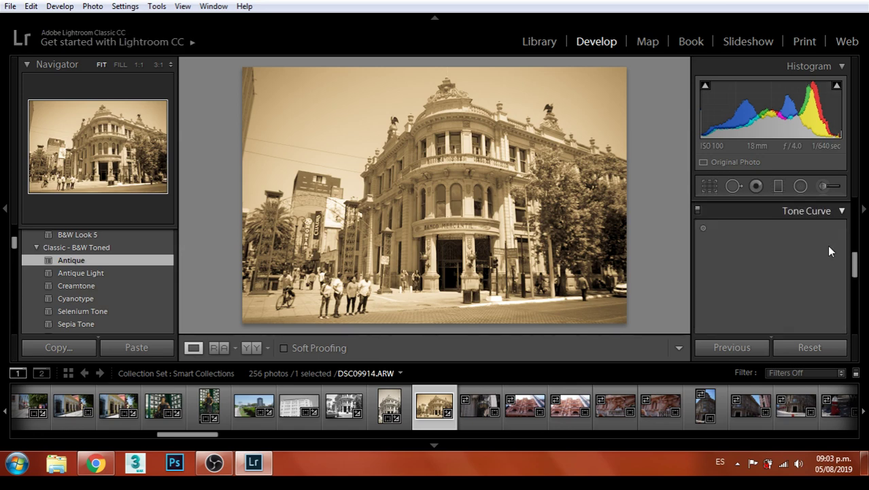
{"action": "scroll", "coordinate": [823, 265], "scroll_direction": "down", "scroll_amount": 3}
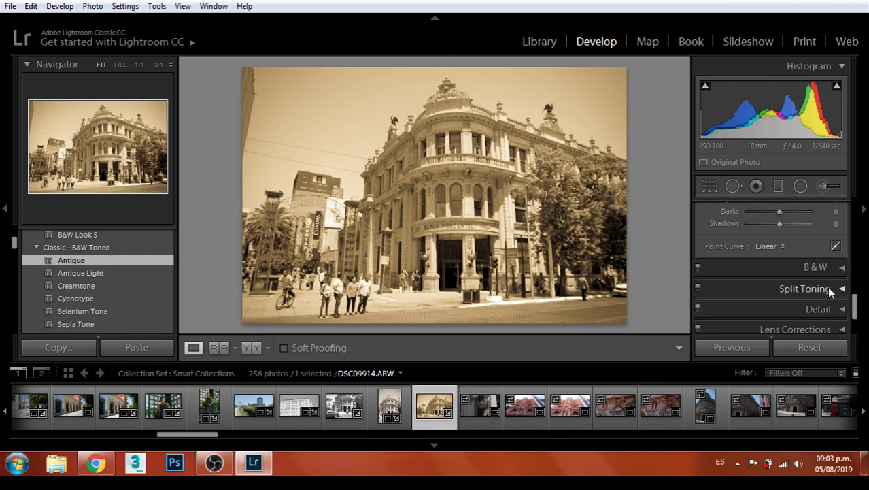
{"action": "scroll", "coordinate": [828, 288], "scroll_direction": "down", "scroll_amount": 1}
{"action": "left_click", "coordinate": [824, 272]}
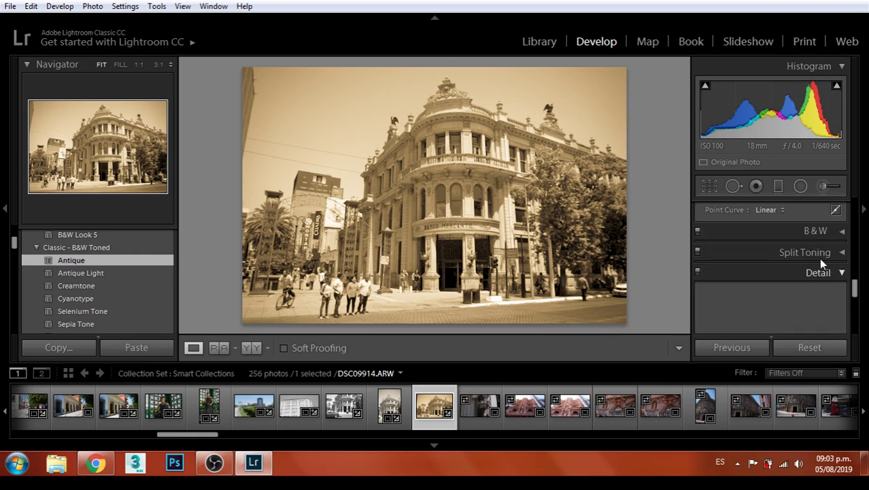
{"action": "scroll", "coordinate": [825, 248], "scroll_direction": "down", "scroll_amount": 2}
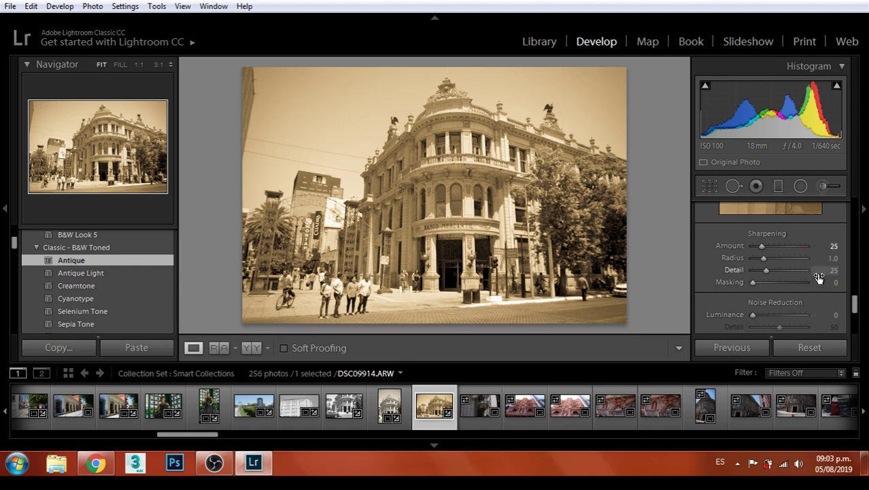
{"action": "scroll", "coordinate": [823, 271], "scroll_direction": "up", "scroll_amount": 2}
{"action": "scroll", "coordinate": [825, 265], "scroll_direction": "up", "scroll_amount": 3}
{"action": "scroll", "coordinate": [825, 265], "scroll_direction": "down", "scroll_amount": 3}
Set Sharpening Amount 150 and Radius 2.0, checking the balcony and corbels at 1:1
{"action": "left_click_drag", "start_coordinate": [762, 325], "coordinate": [781, 327]}
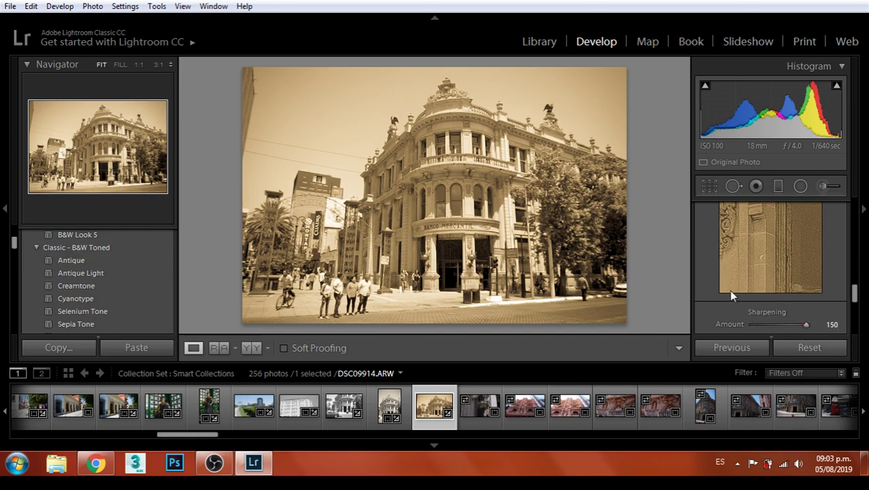
{"action": "left_click", "coordinate": [438, 145]}
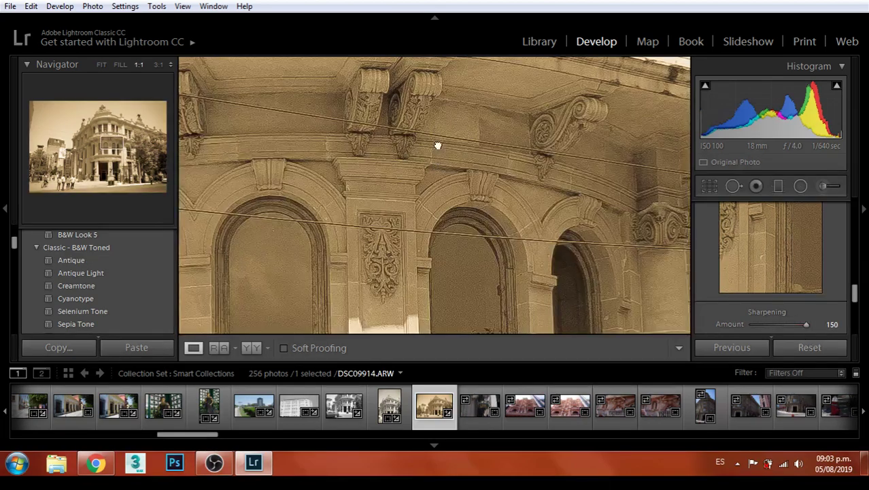
{"action": "left_click_drag", "start_coordinate": [438, 145], "coordinate": [541, 259]}
{"action": "left_click_drag", "start_coordinate": [493, 169], "coordinate": [527, 111]}
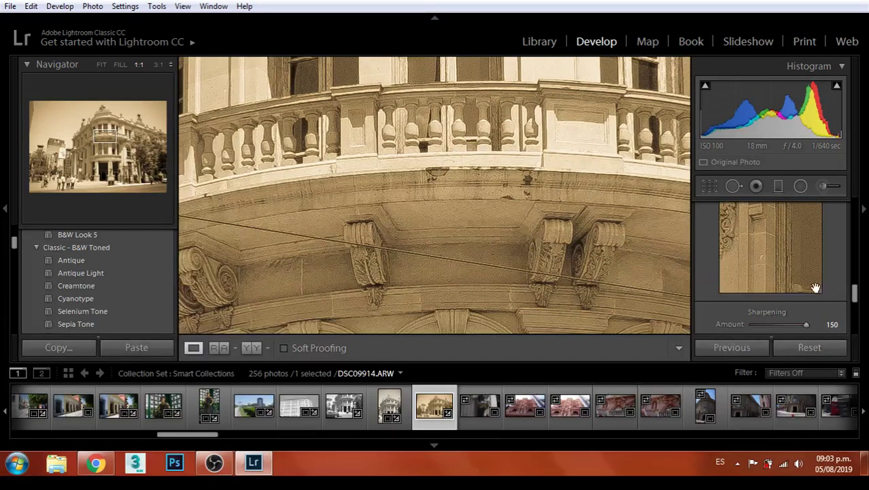
{"action": "scroll", "coordinate": [816, 287], "scroll_direction": "down", "scroll_amount": 1}
{"action": "mouse_move", "coordinate": [763, 300]}
{"action": "left_mouse_down"}
{"action": "mouse_move", "coordinate": [813, 302]}
{"action": "mouse_move", "coordinate": [784, 303]}
{"action": "mouse_move", "coordinate": [814, 313]}
{"action": "mouse_move", "coordinate": [769, 310]}
{"action": "left_mouse_up"}
{"action": "scroll", "coordinate": [804, 283], "scroll_direction": "down", "scroll_amount": 5}
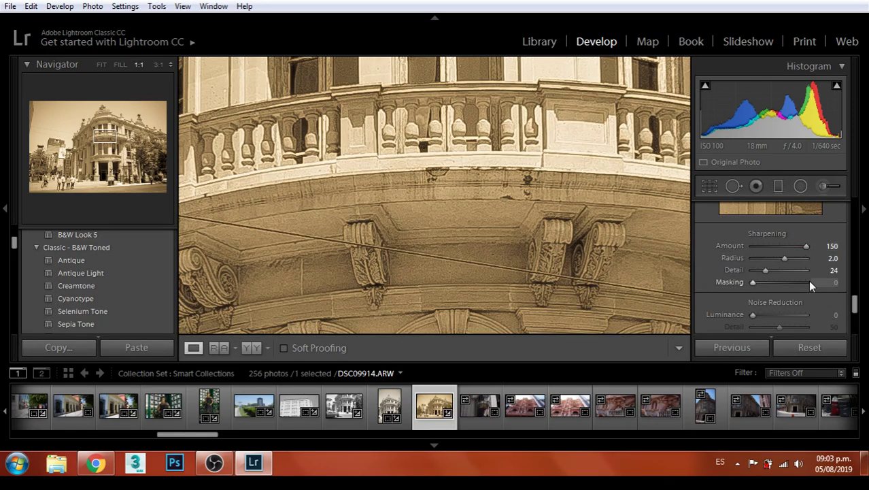
{"action": "scroll", "coordinate": [816, 276], "scroll_direction": "down", "scroll_amount": 3}
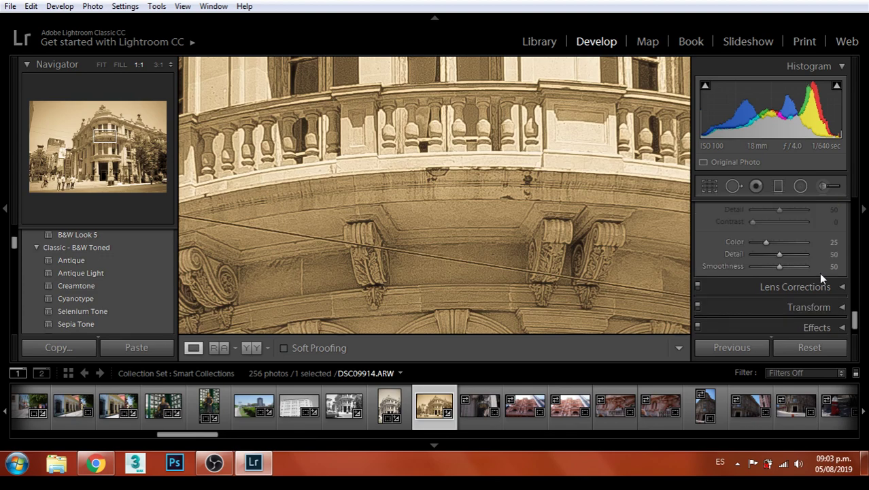
In Lens Corrections, push Distortion to 200 and set lens Vignetting to 0
{"action": "left_click", "coordinate": [825, 262]}
{"action": "scroll", "coordinate": [829, 255], "scroll_direction": "down", "scroll_amount": 5}
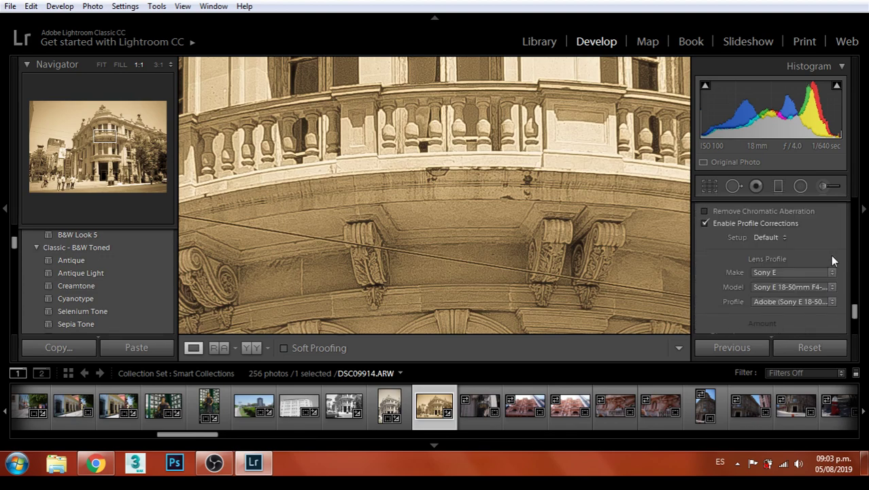
{"action": "scroll", "coordinate": [829, 254], "scroll_direction": "up", "scroll_amount": 1}
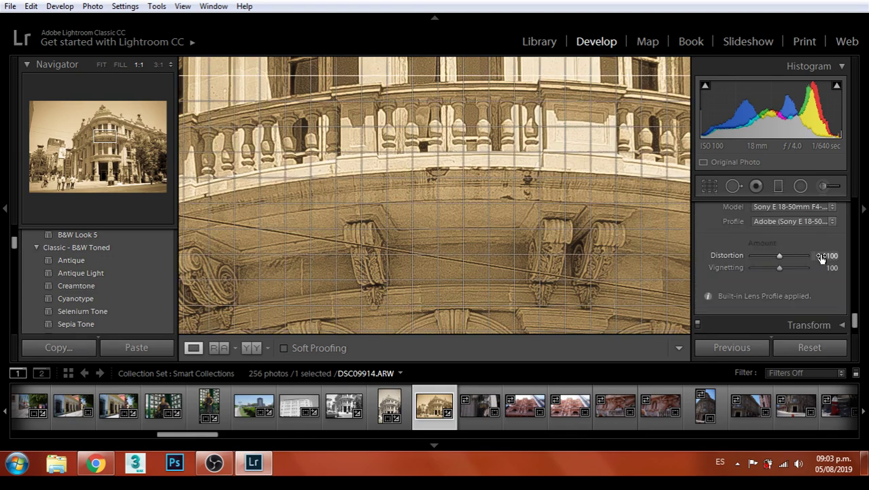
{"action": "left_click_drag", "start_coordinate": [779, 254], "coordinate": [840, 261]}
{"action": "left_click_drag", "start_coordinate": [744, 270], "coordinate": [832, 256]}
{"action": "left_click_drag", "start_coordinate": [779, 270], "coordinate": [746, 271]}
{"action": "left_click", "coordinate": [460, 206]}
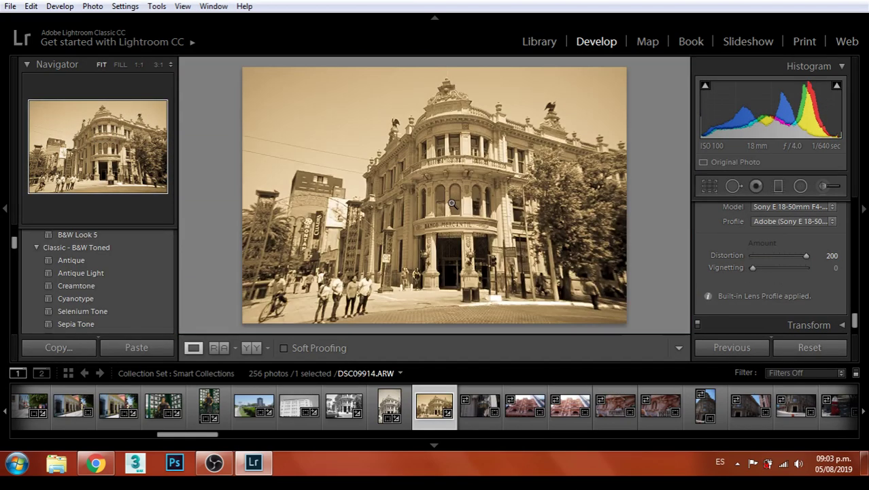
{"action": "left_click", "coordinate": [457, 177]}
{"action": "left_click", "coordinate": [495, 175]}
Try Distortion at 100 and 155 before returning it to 200
{"action": "left_click_drag", "start_coordinate": [806, 256], "coordinate": [784, 256]}
{"action": "left_click", "coordinate": [831, 255]}
{"action": "type", "text": "100"}
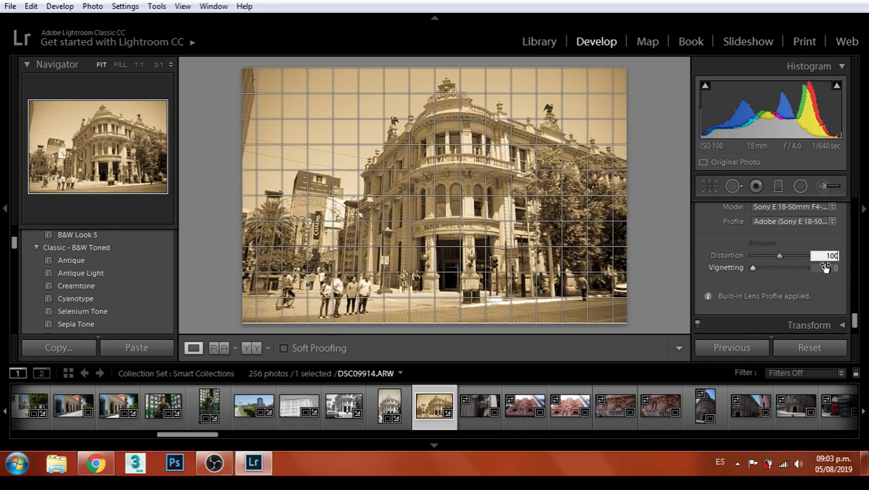
{"action": "key", "text": "Return"}
{"action": "left_click_drag", "start_coordinate": [779, 257], "coordinate": [857, 289]}
{"action": "left_click_drag", "start_coordinate": [778, 289], "coordinate": [837, 291]}
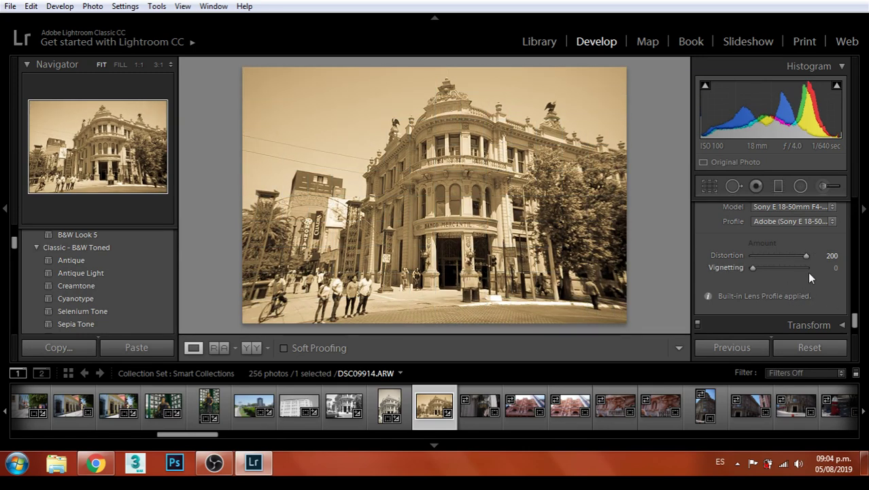
{"action": "scroll", "coordinate": [809, 274], "scroll_direction": "down", "scroll_amount": 2}
Expand Transform and Effects, and add a negative post-crop vignette to darken the edges
{"action": "left_click", "coordinate": [823, 285]}
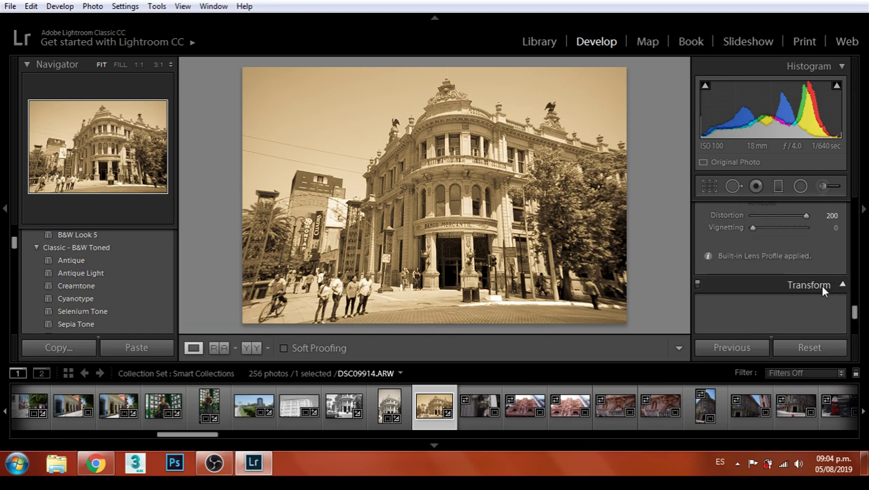
{"action": "scroll", "coordinate": [831, 262], "scroll_direction": "down", "scroll_amount": 3}
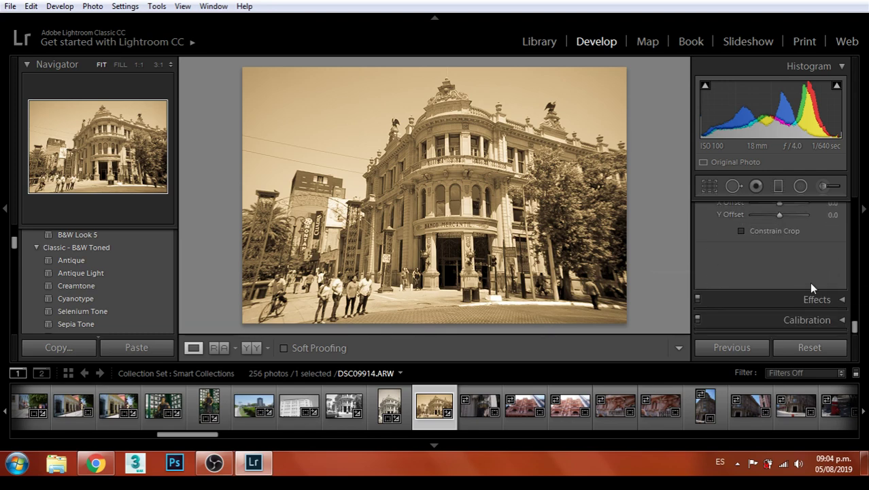
{"action": "left_click", "coordinate": [817, 305]}
{"action": "scroll", "coordinate": [826, 287], "scroll_direction": "up", "scroll_amount": 1}
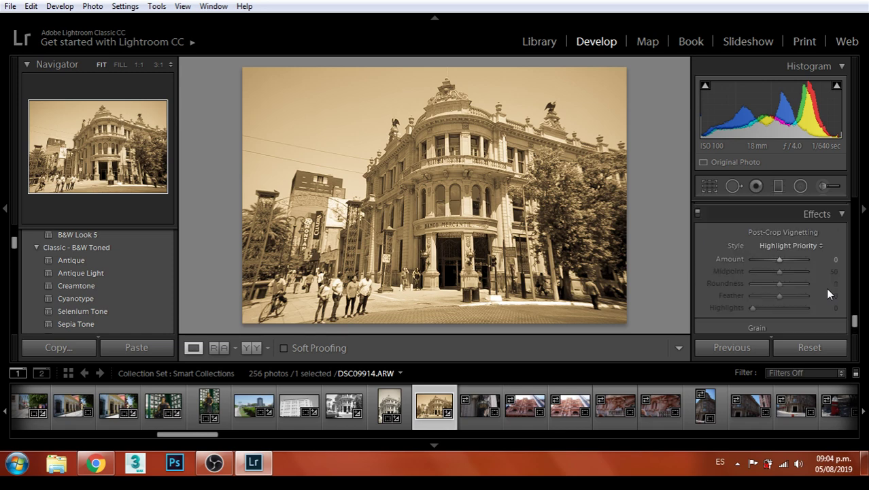
{"action": "mouse_move", "coordinate": [775, 261]}
{"action": "left_mouse_down"}
{"action": "mouse_move", "coordinate": [726, 268]}
{"action": "mouse_move", "coordinate": [767, 270]}
{"action": "left_mouse_up"}
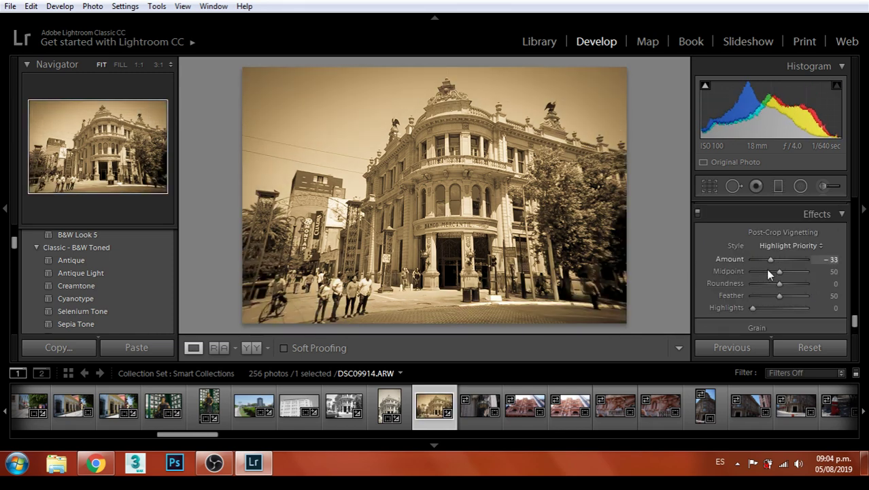
Add heavy grain at Amount 98 and Size 29, inspecting the arches and people at 1:1
{"action": "scroll", "coordinate": [767, 268], "scroll_direction": "down", "scroll_amount": 4}
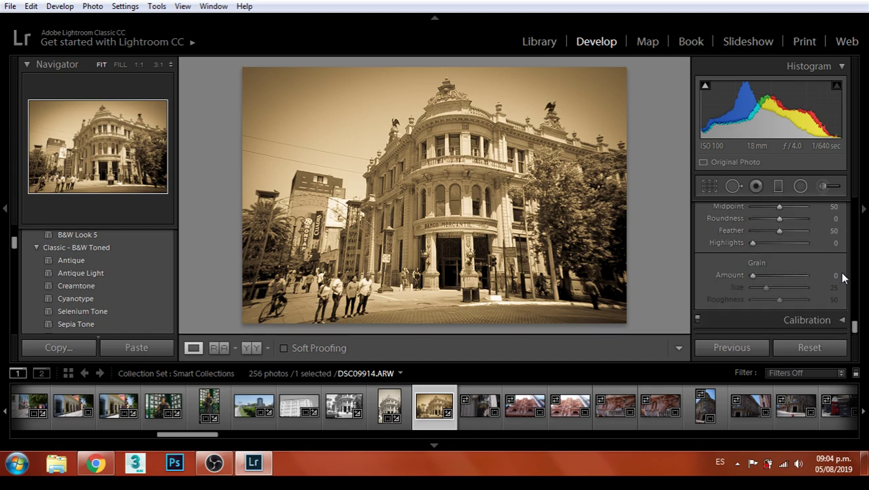
{"action": "left_click_drag", "start_coordinate": [746, 276], "coordinate": [805, 290]}
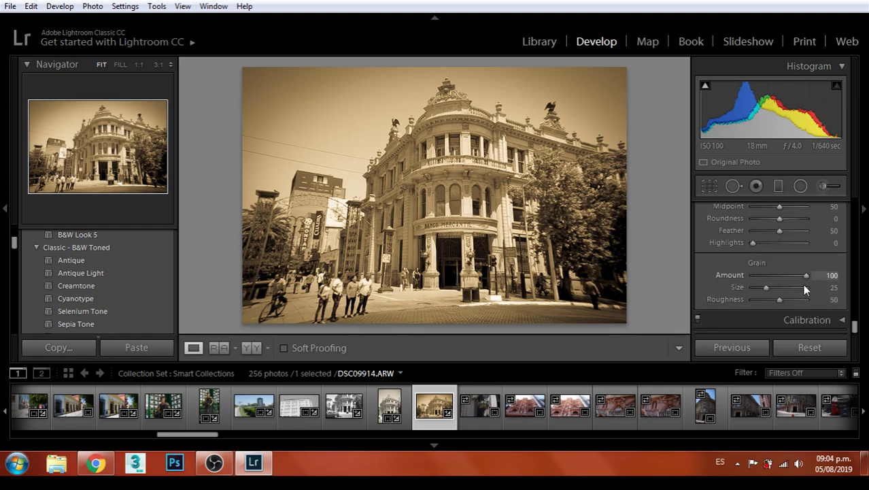
{"action": "left_click", "coordinate": [451, 190]}
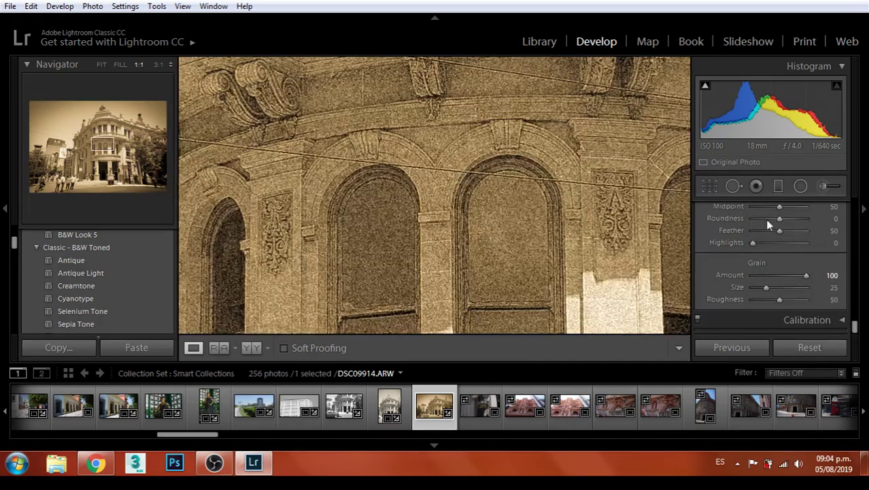
{"action": "left_click_drag", "start_coordinate": [798, 277], "coordinate": [779, 290]}
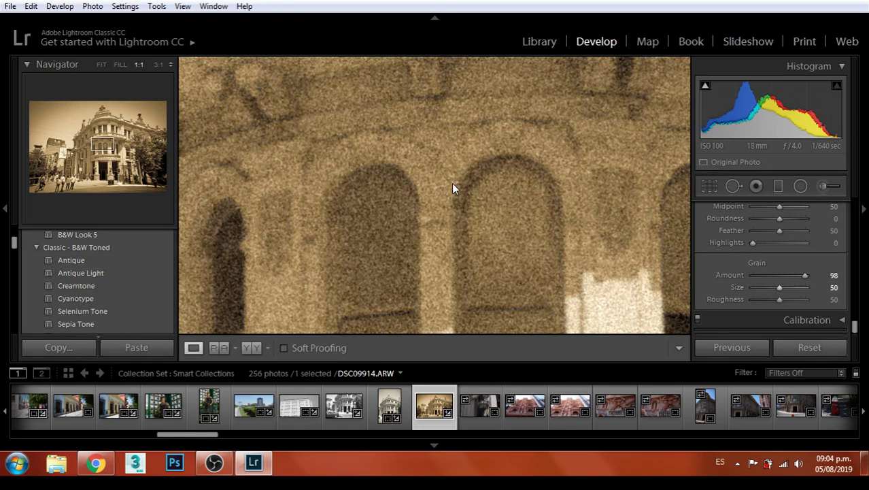
{"action": "left_click", "coordinate": [455, 183]}
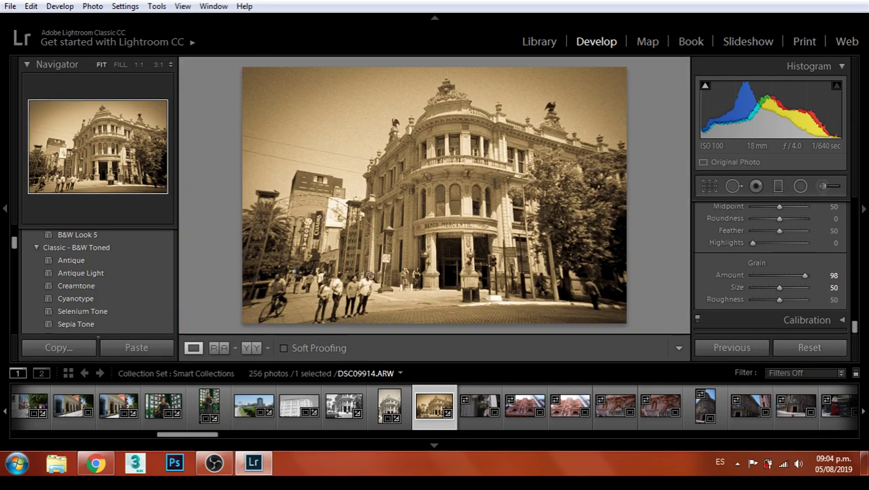
{"action": "left_click", "coordinate": [370, 276]}
{"action": "left_click_drag", "start_coordinate": [390, 259], "coordinate": [461, 174]}
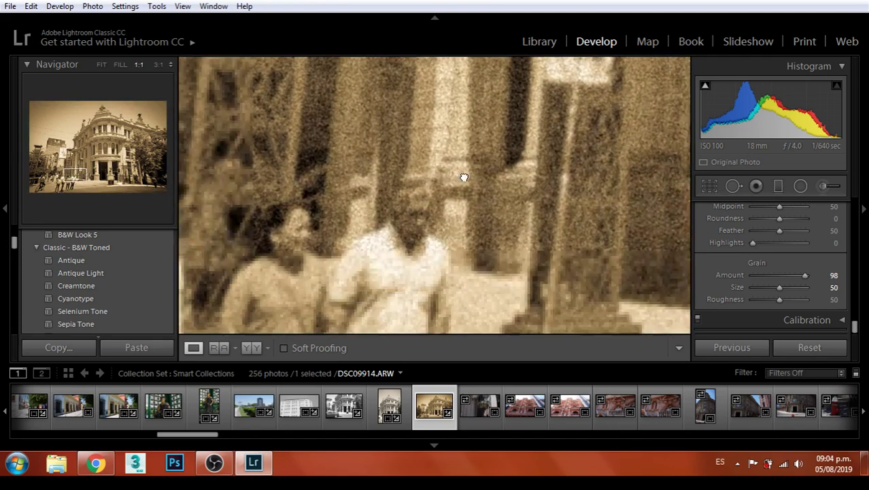
{"action": "left_click_drag", "start_coordinate": [778, 292], "coordinate": [771, 287]}
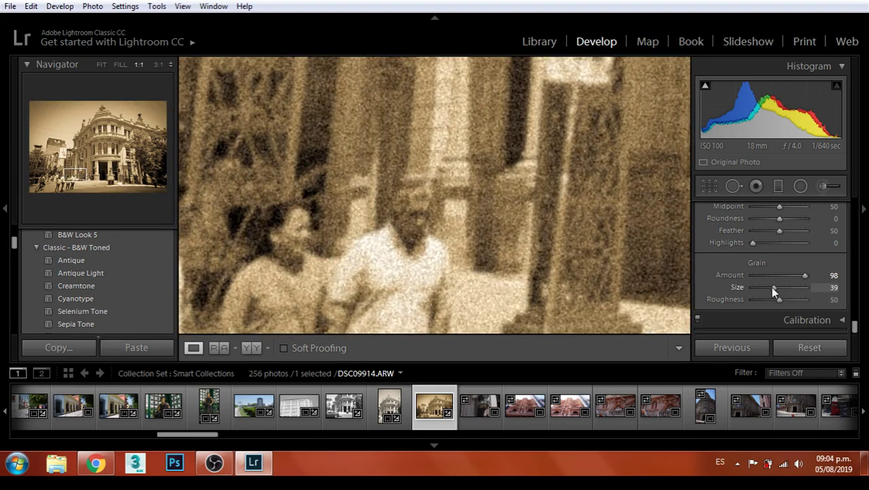
Lower sharpening to Amount 20 with Radius 0.5, checking the upper windows at 1:1
{"action": "key", "text": "z"}
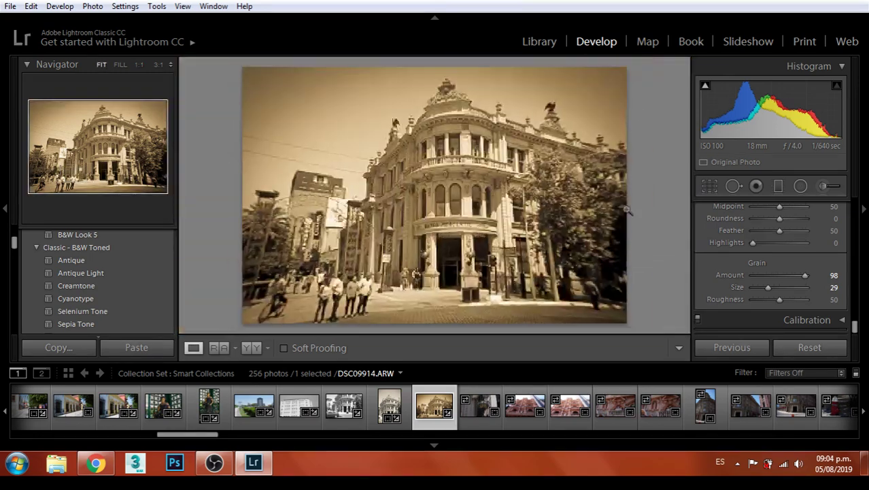
{"action": "scroll", "coordinate": [775, 258], "scroll_direction": "up", "scroll_amount": 3}
{"action": "scroll", "coordinate": [801, 267], "scroll_direction": "up", "scroll_amount": 3}
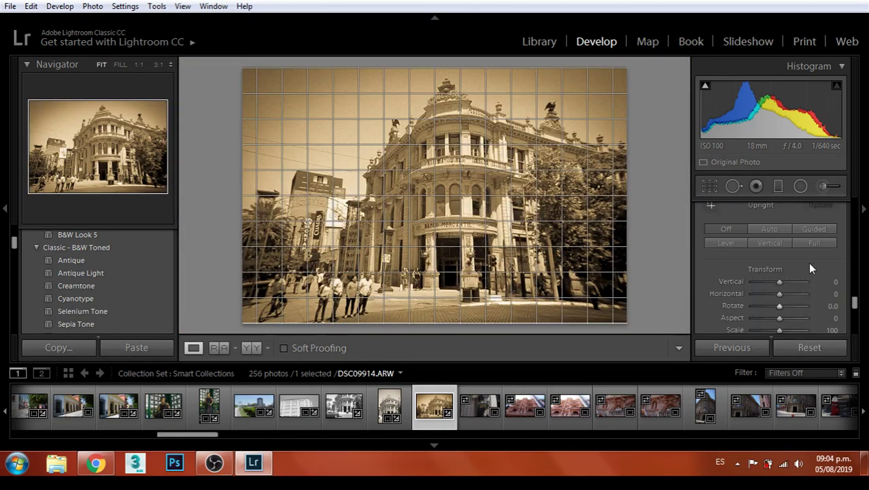
{"action": "scroll", "coordinate": [808, 262], "scroll_direction": "up", "scroll_amount": 5}
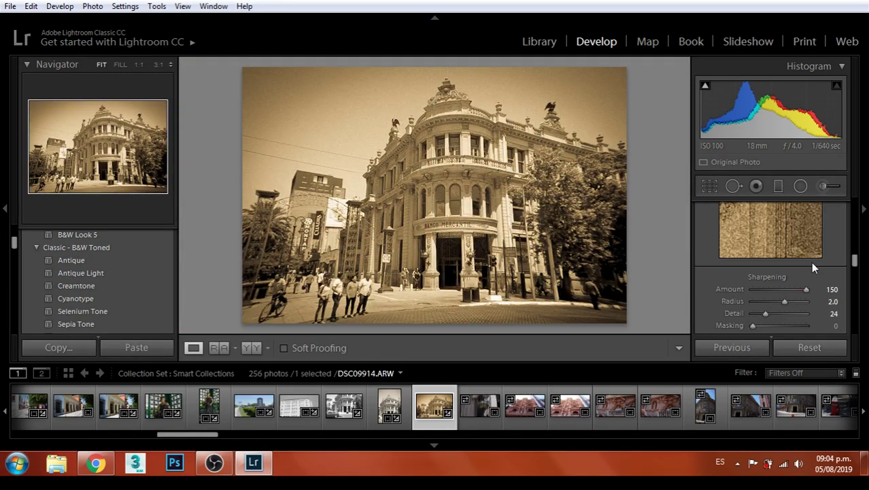
{"action": "left_click_drag", "start_coordinate": [779, 290], "coordinate": [730, 302]}
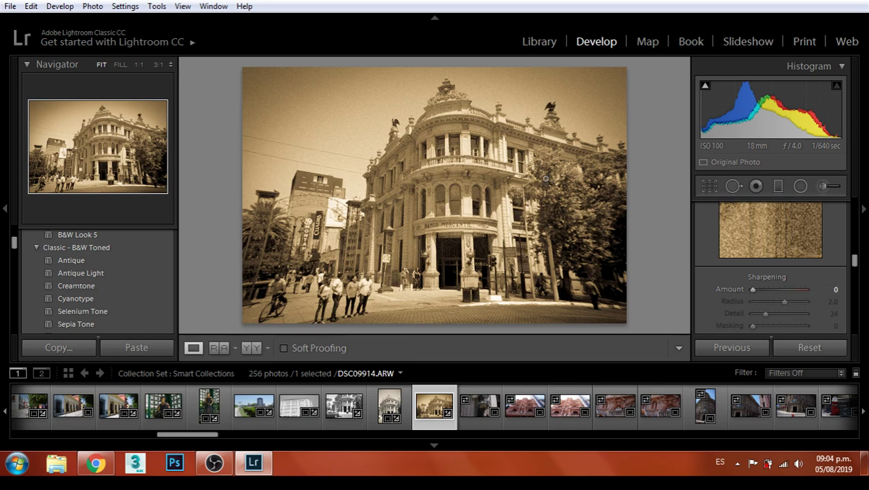
{"action": "left_click", "coordinate": [770, 289]}
{"action": "left_click_drag", "start_coordinate": [786, 302], "coordinate": [743, 307]}
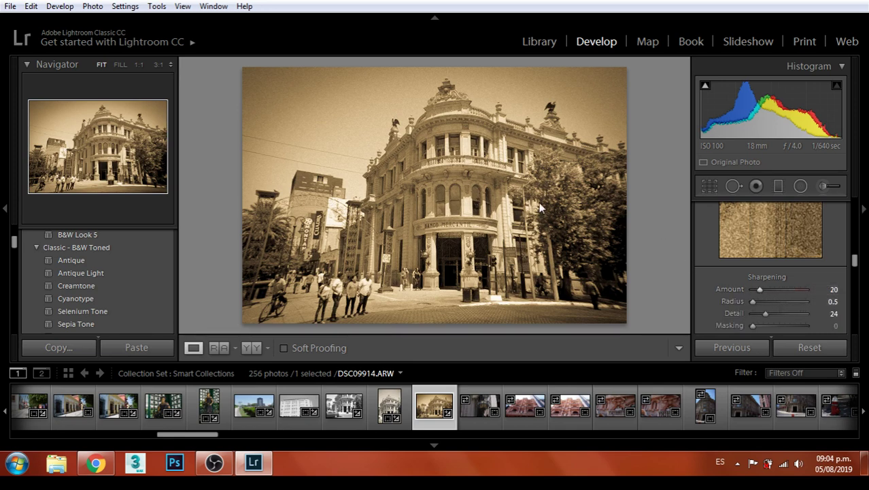
{"action": "left_click", "coordinate": [467, 144]}
{"action": "left_click", "coordinate": [454, 172]}
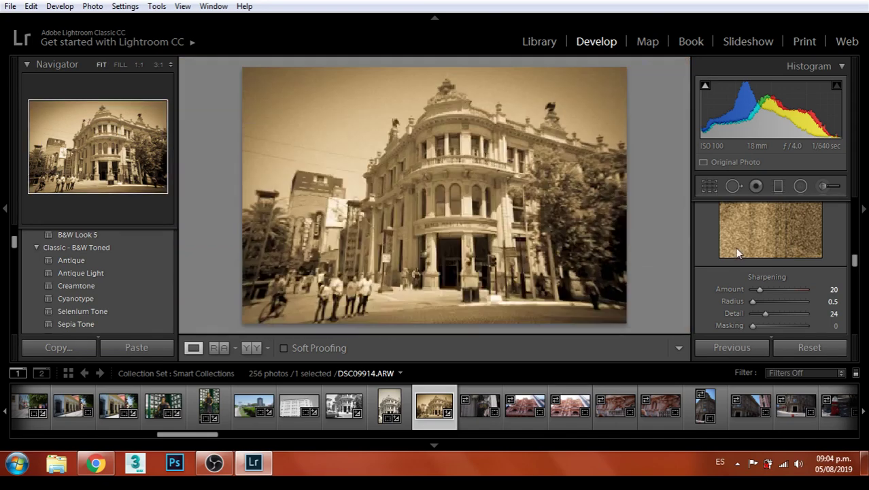
Experiment with the lens Distortion slider, trying 38, 200 and about 114
{"action": "scroll", "coordinate": [789, 270], "scroll_direction": "down", "scroll_amount": 3}
{"action": "scroll", "coordinate": [808, 279], "scroll_direction": "down", "scroll_amount": 8}
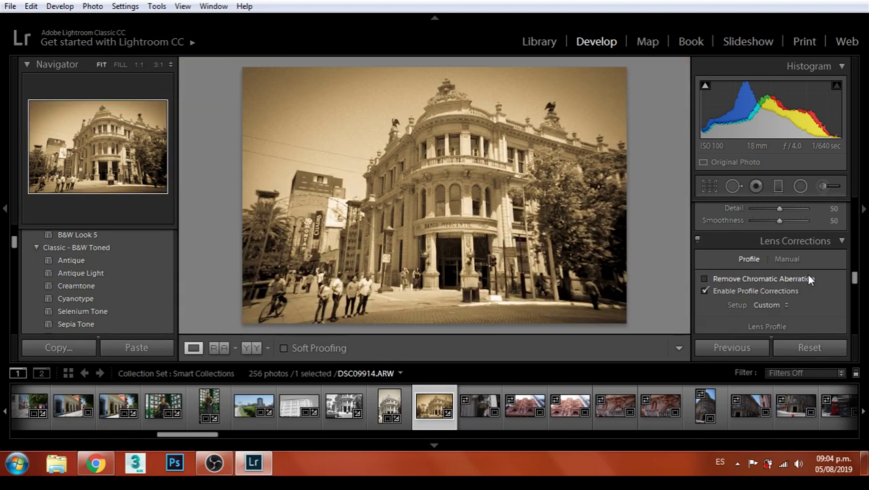
{"action": "scroll", "coordinate": [811, 270], "scroll_direction": "up", "scroll_amount": 4}
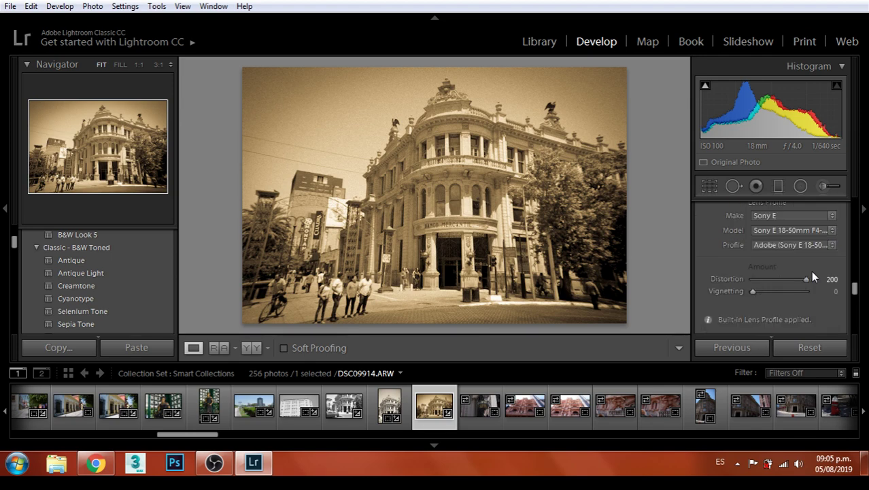
{"action": "scroll", "coordinate": [810, 275], "scroll_direction": "down", "scroll_amount": 2}
{"action": "mouse_move", "coordinate": [806, 279]}
{"action": "left_mouse_down"}
{"action": "mouse_move", "coordinate": [763, 286]}
{"action": "mouse_move", "coordinate": [820, 276]}
{"action": "left_mouse_up"}
{"action": "left_click_drag", "start_coordinate": [753, 292], "coordinate": [721, 300]}
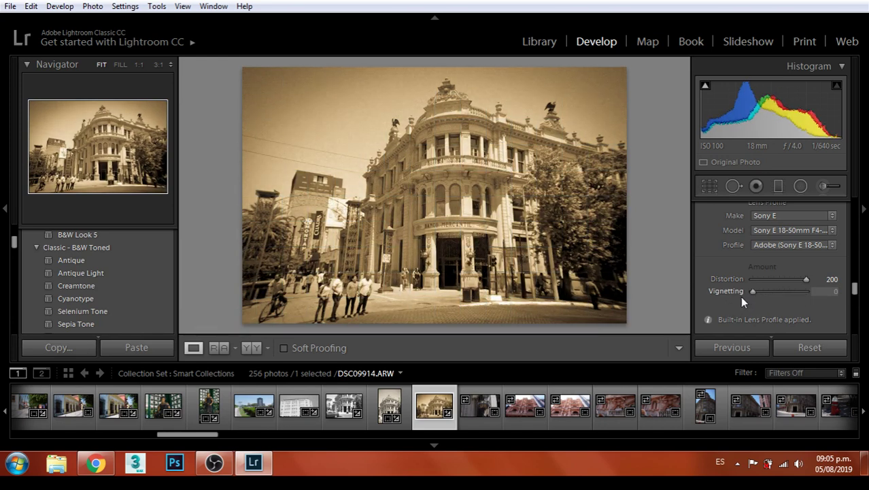
{"action": "left_click_drag", "start_coordinate": [789, 279], "coordinate": [826, 280]}
{"action": "scroll", "coordinate": [809, 262], "scroll_direction": "down", "scroll_amount": 5}
{"action": "scroll", "coordinate": [819, 249], "scroll_direction": "down", "scroll_amount": 8}
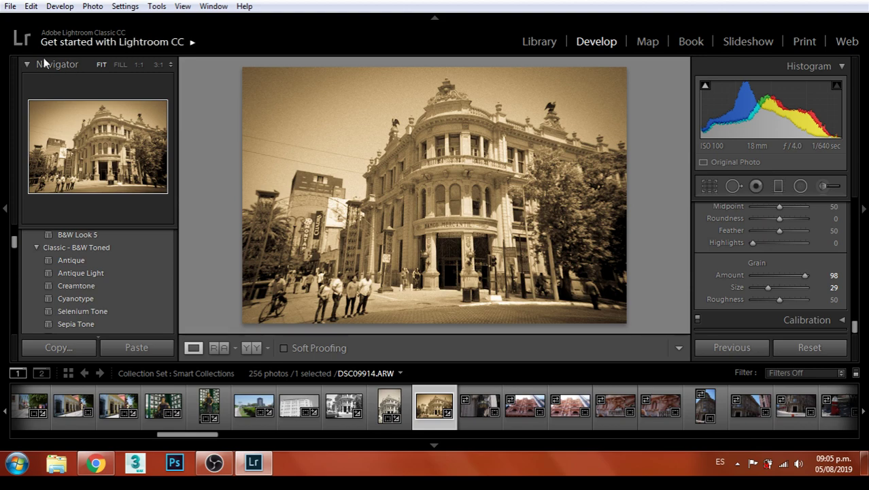
Export sepia DSC09914 as a uniquely named JPEG into Monterrey, then select lantern photo DSC09915
{"action": "left_click", "coordinate": [9, 6]}
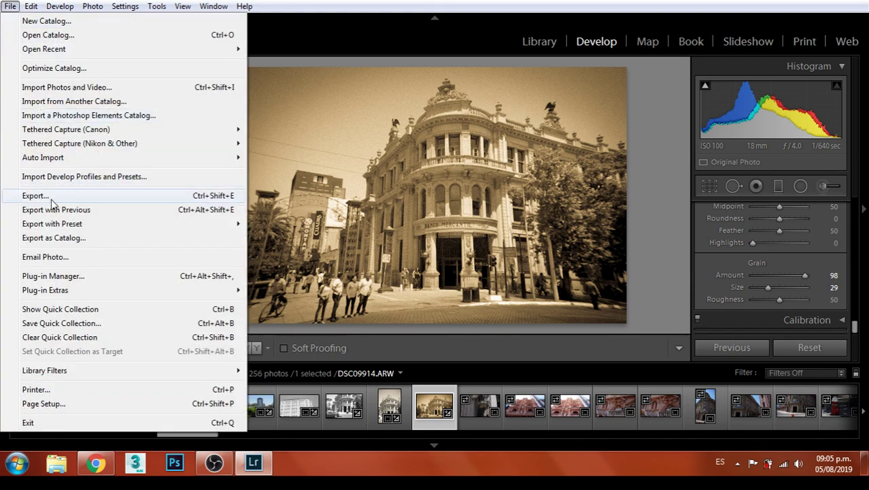
{"action": "left_click", "coordinate": [51, 196]}
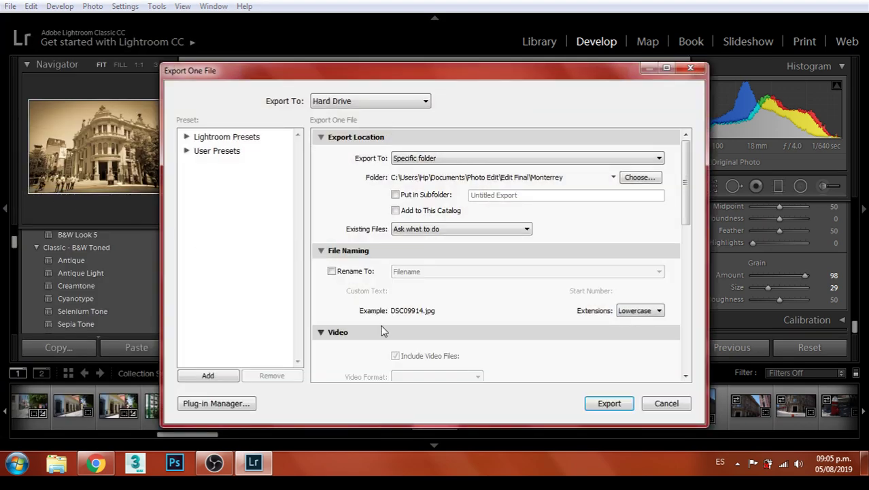
{"action": "left_click", "coordinate": [622, 409]}
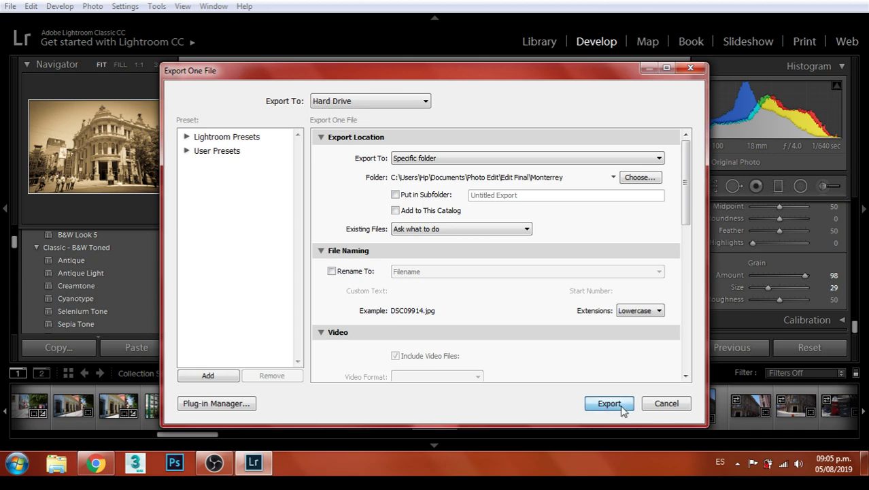
{"action": "left_click", "coordinate": [553, 324]}
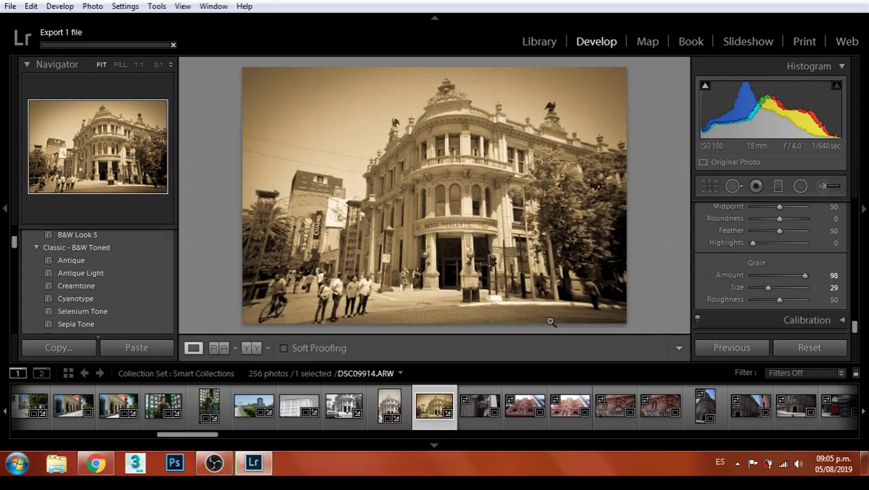
{"action": "left_click", "coordinate": [473, 423]}
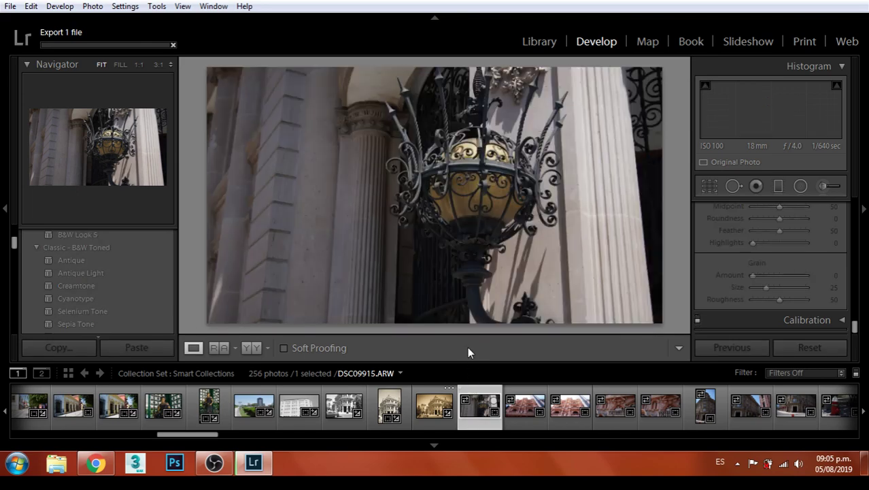
Set the lantern photo DSC09915 to Exposure +0.60 and Contrast +12
{"action": "left_click", "coordinate": [476, 185]}
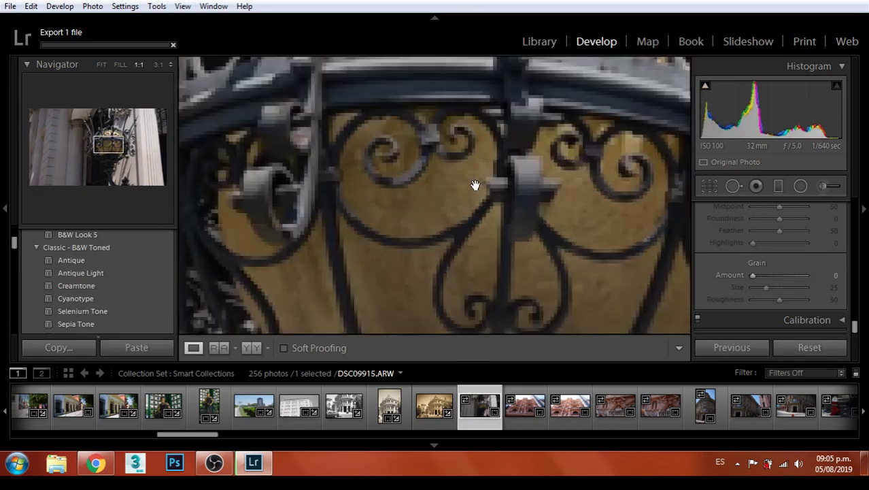
{"action": "left_click", "coordinate": [521, 201]}
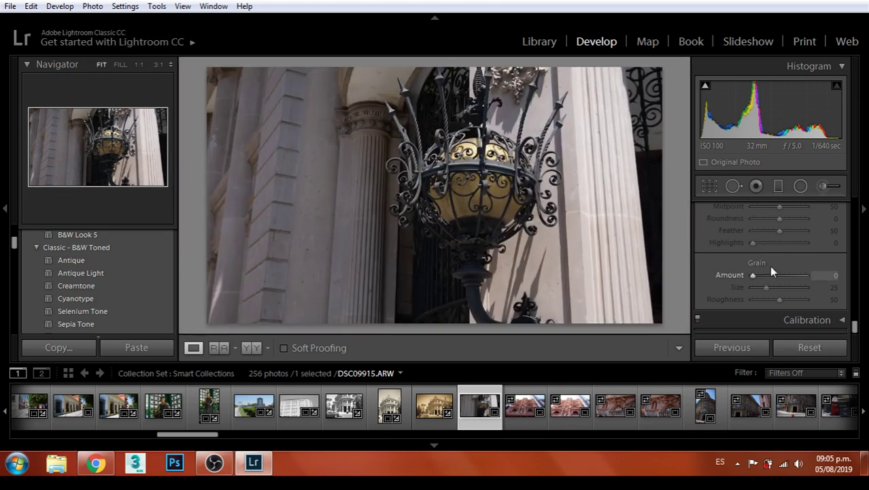
{"action": "scroll", "coordinate": [772, 271], "scroll_direction": "up", "scroll_amount": 10}
{"action": "left_click_drag", "start_coordinate": [855, 269], "coordinate": [858, 228]}
{"action": "left_click", "coordinate": [815, 278]}
{"action": "scroll", "coordinate": [818, 260], "scroll_direction": "up", "scroll_amount": 3}
{"action": "scroll", "coordinate": [816, 258], "scroll_direction": "up", "scroll_amount": 3}
{"action": "scroll", "coordinate": [816, 257], "scroll_direction": "down", "scroll_amount": 1}
{"action": "left_click_drag", "start_coordinate": [778, 296], "coordinate": [776, 309]}
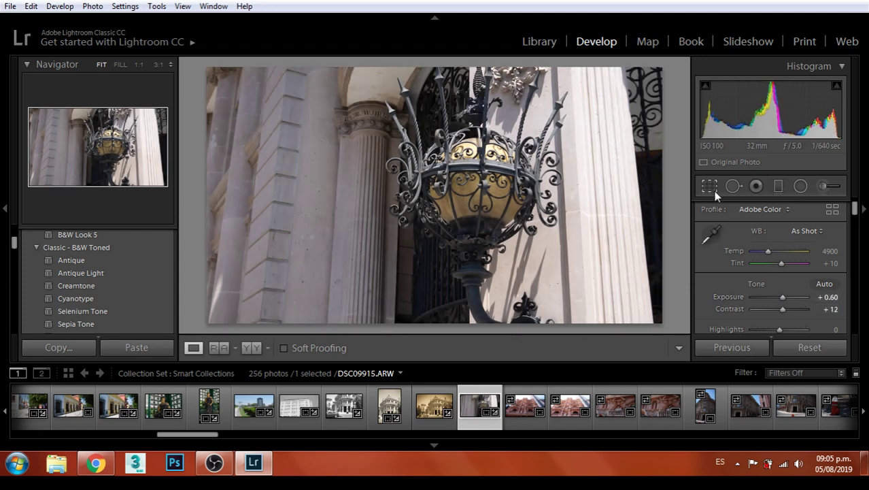
Start cropping the lantern photo with the aspect ratio locked to 5 x 7
{"action": "left_click", "coordinate": [710, 187]}
{"action": "left_click", "coordinate": [801, 231]}
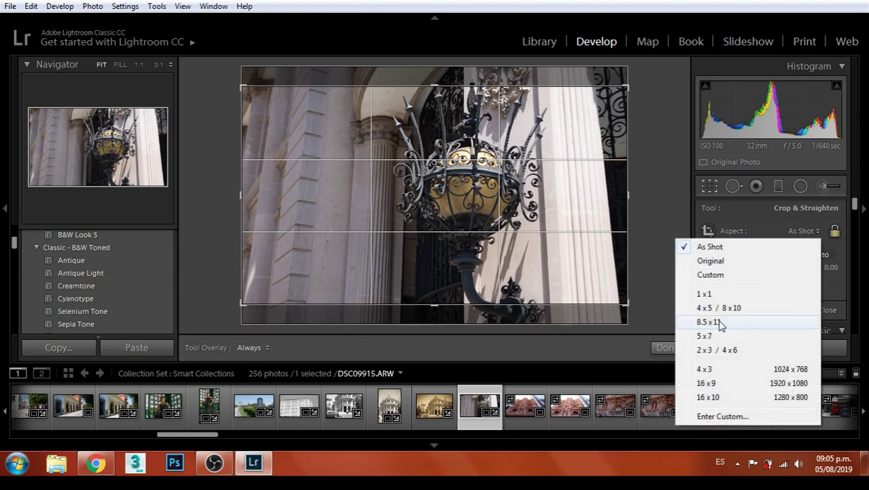
{"action": "left_click", "coordinate": [724, 321]}
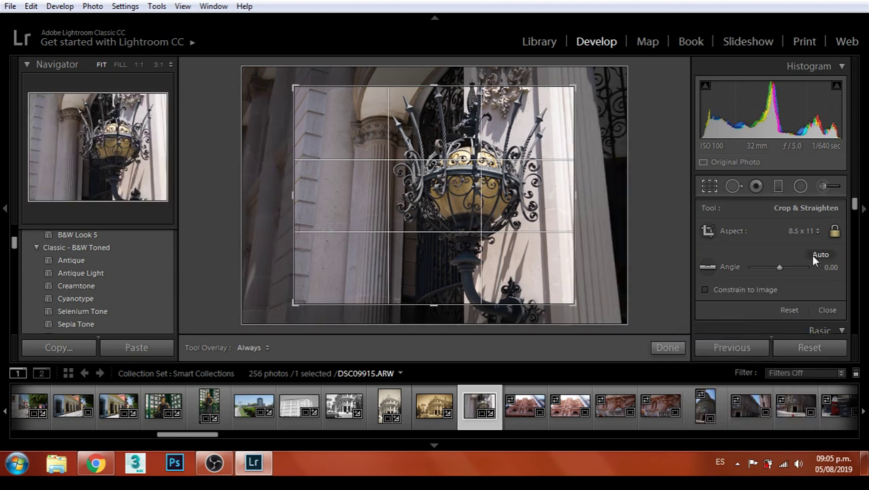
{"action": "left_click", "coordinate": [803, 231]}
{"action": "left_click", "coordinate": [736, 340]}
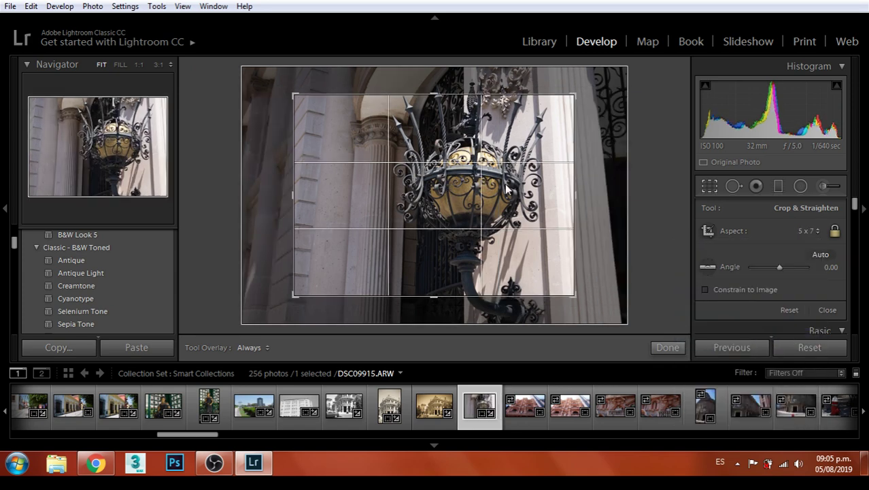
Enlarge and reposition the crop so the lantern sits near the centre, then apply it
{"action": "left_click_drag", "start_coordinate": [572, 294], "coordinate": [601, 305]}
{"action": "mouse_move", "coordinate": [601, 242]}
{"action": "left_mouse_down"}
{"action": "mouse_move", "coordinate": [608, 237]}
{"action": "mouse_move", "coordinate": [598, 235]}
{"action": "left_mouse_up"}
{"action": "mouse_move", "coordinate": [547, 229]}
{"action": "left_mouse_down"}
{"action": "mouse_move", "coordinate": [449, 214]}
{"action": "mouse_move", "coordinate": [553, 232]}
{"action": "left_mouse_up"}
{"action": "left_click_drag", "start_coordinate": [590, 307], "coordinate": [616, 325]}
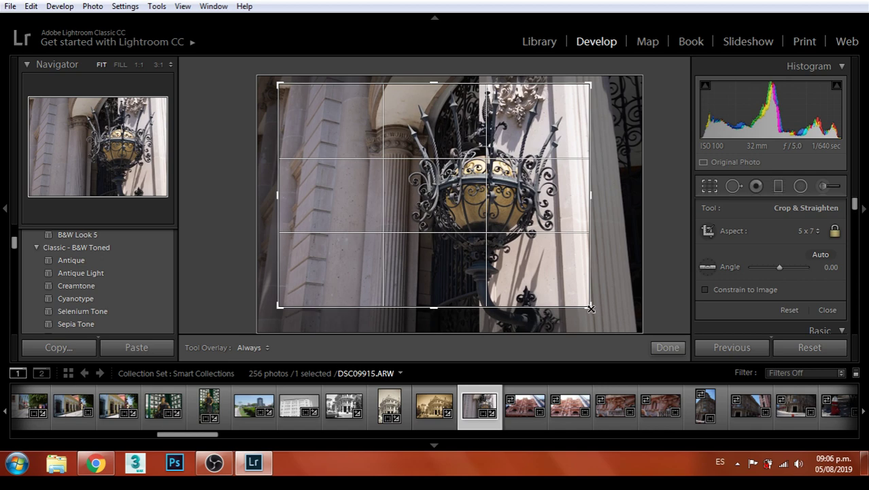
{"action": "mouse_move", "coordinate": [548, 204]}
{"action": "left_mouse_down"}
{"action": "mouse_move", "coordinate": [503, 201]}
{"action": "mouse_move", "coordinate": [557, 196]}
{"action": "left_mouse_up"}
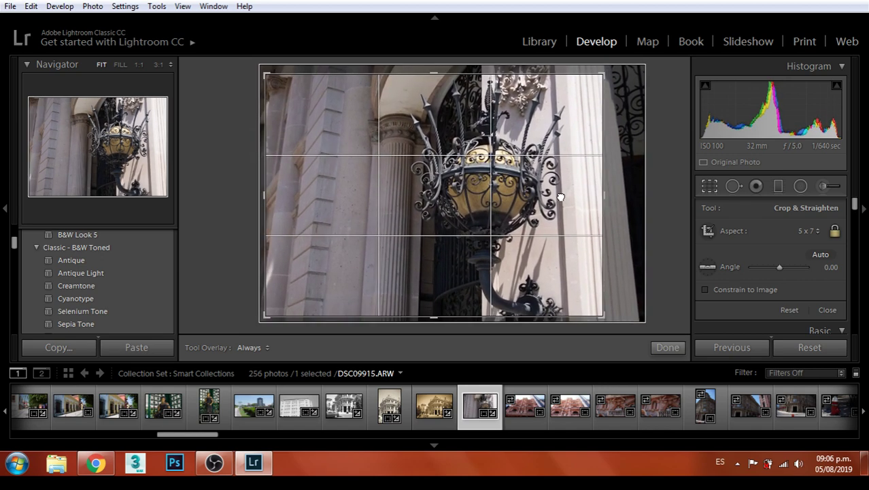
{"action": "key", "text": "Return"}
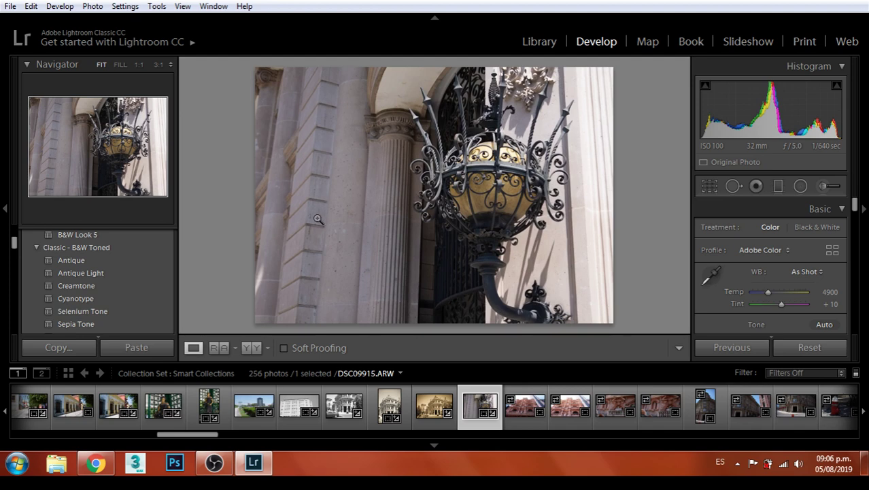
Export the cropped colour lantern photo as a JPEG
{"action": "scroll", "coordinate": [102, 265], "scroll_direction": "up", "scroll_amount": 3}
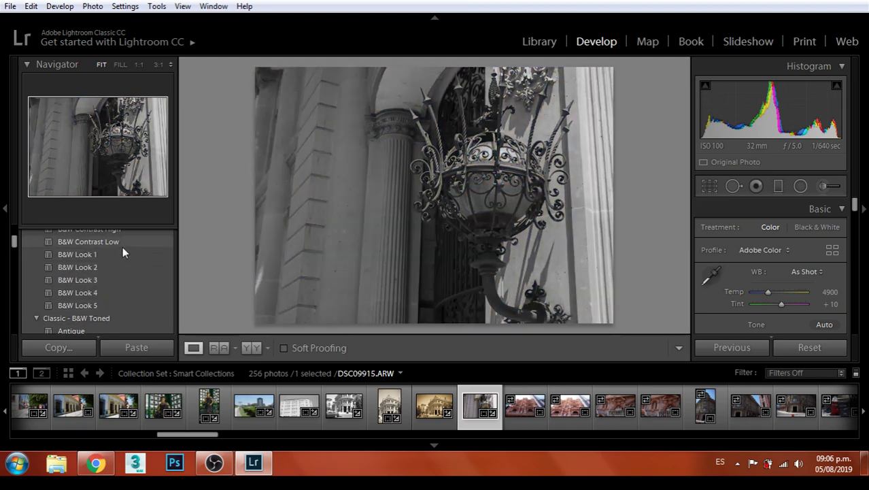
{"action": "scroll", "coordinate": [123, 246], "scroll_direction": "up", "scroll_amount": 1}
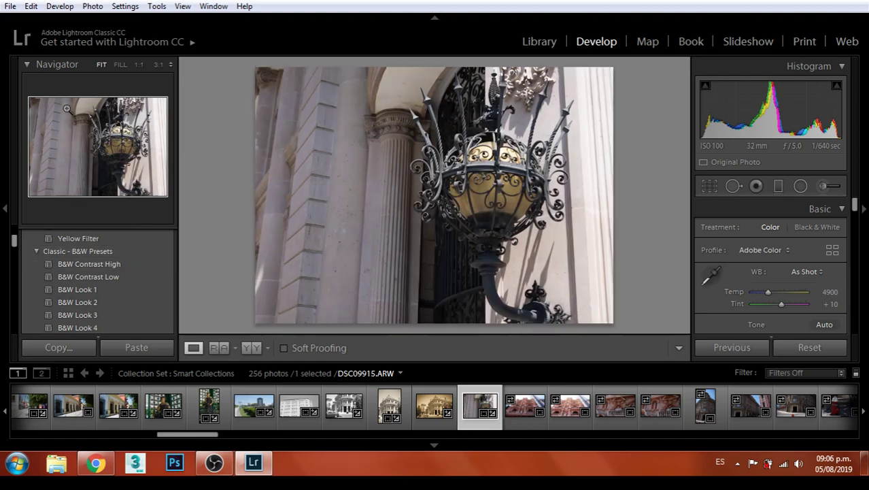
{"action": "left_click", "coordinate": [10, 7]}
{"action": "left_click", "coordinate": [41, 196]}
{"action": "left_click", "coordinate": [597, 402]}
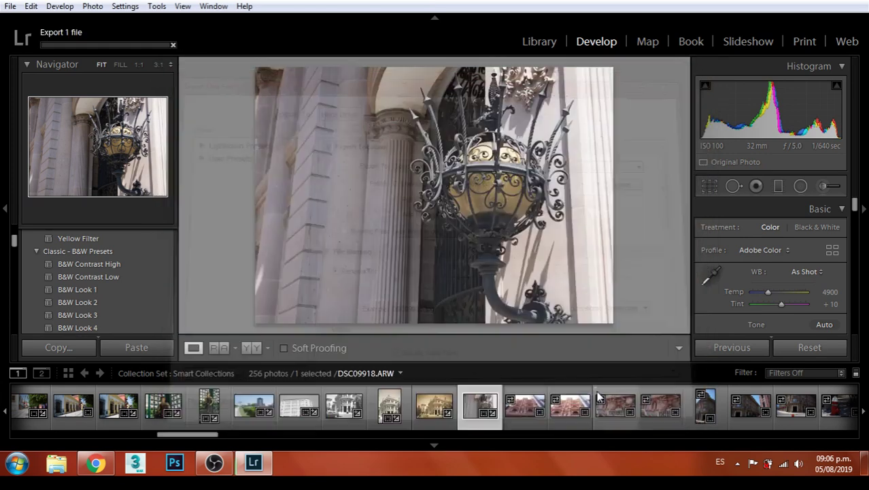
Apply the B&W Contrast High preset and raise Exposure to +1.07
{"action": "left_click", "coordinate": [107, 263]}
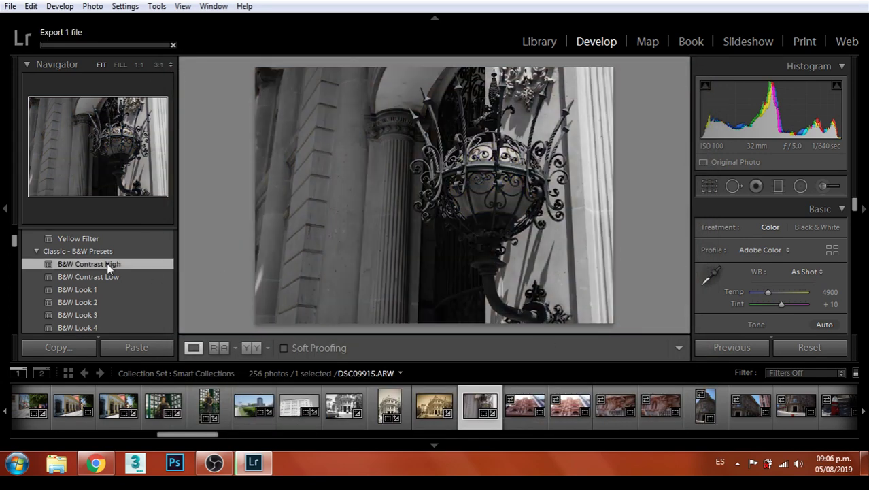
{"action": "scroll", "coordinate": [803, 258], "scroll_direction": "down", "scroll_amount": 3}
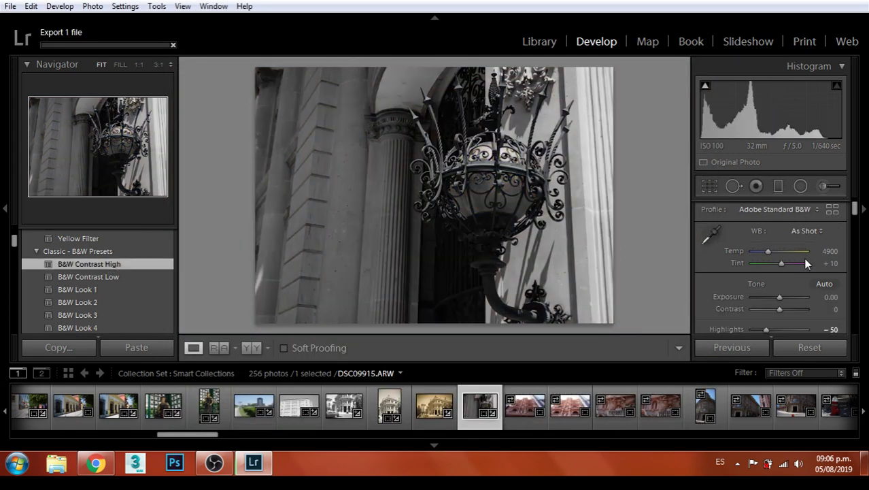
{"action": "left_click_drag", "start_coordinate": [779, 255], "coordinate": [793, 271]}
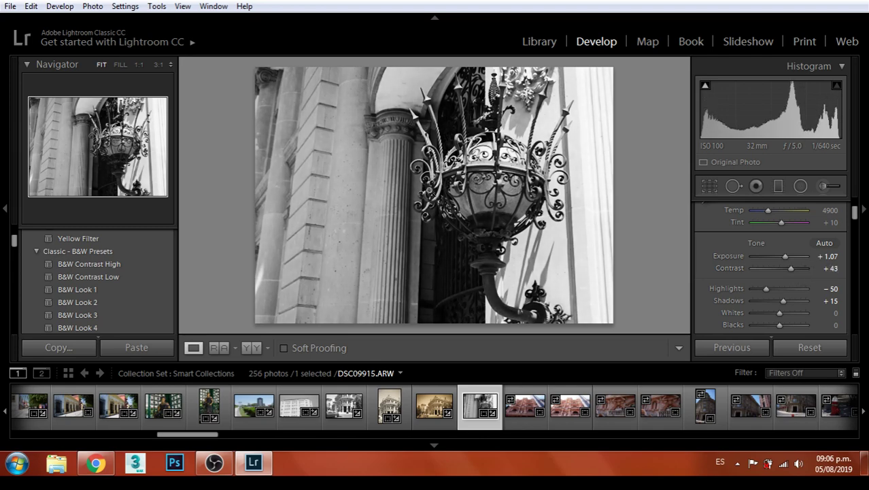
{"action": "left_click", "coordinate": [12, 6]}
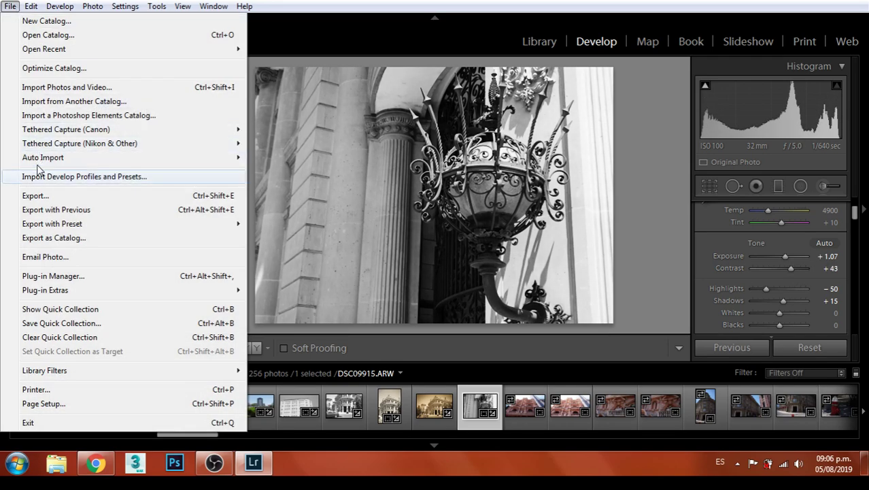
Export the black-and-white lantern under a unique name and open red facade photo DSC09916
{"action": "left_click", "coordinate": [36, 195]}
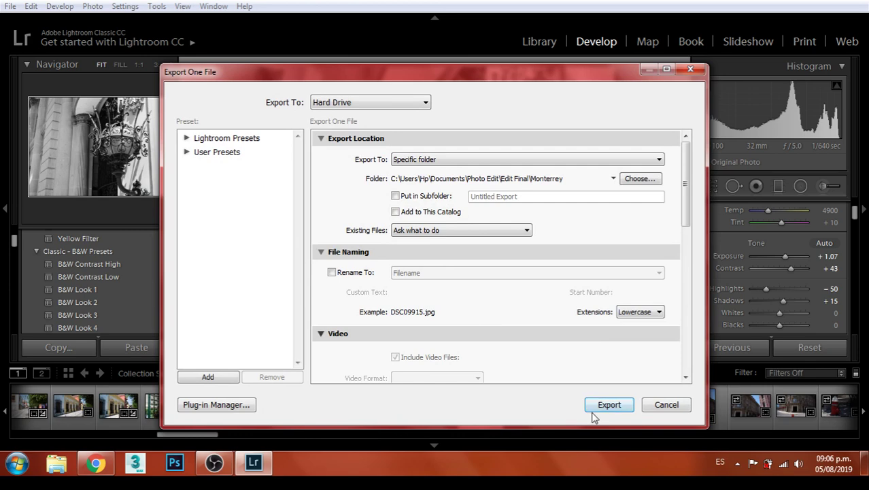
{"action": "left_click", "coordinate": [602, 406]}
{"action": "left_click", "coordinate": [551, 319]}
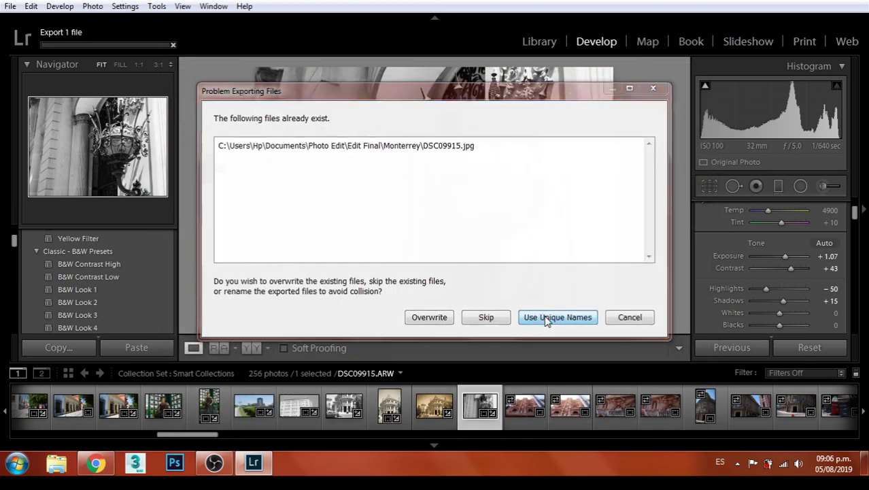
{"action": "left_click", "coordinate": [525, 402]}
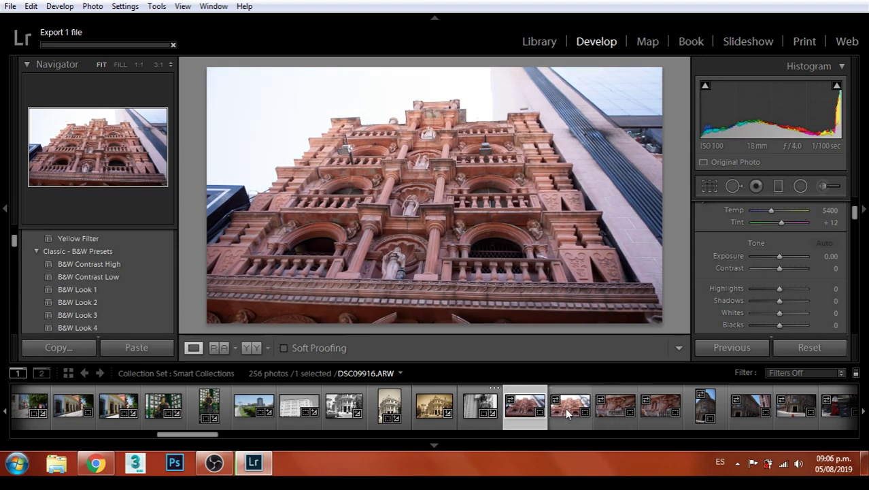
Set facade DSC09916 to Exposure −0.12, Contrast −5, Highlights −43, Shadows +14
{"action": "left_click", "coordinate": [567, 409]}
{"action": "key", "text": "Left"}
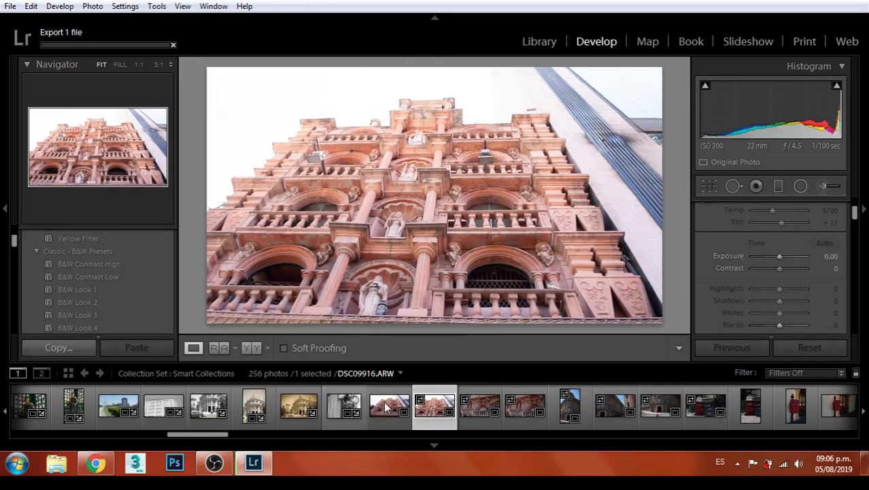
{"action": "left_click", "coordinate": [390, 407]}
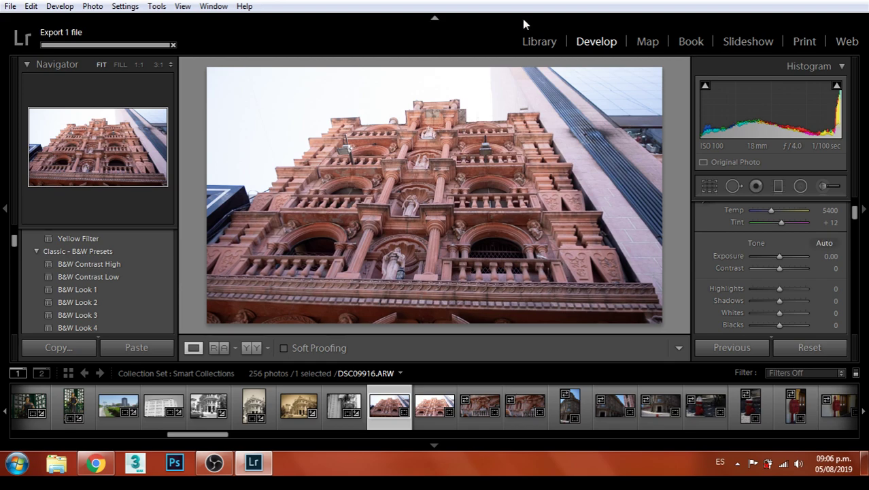
{"action": "left_click", "coordinate": [436, 167]}
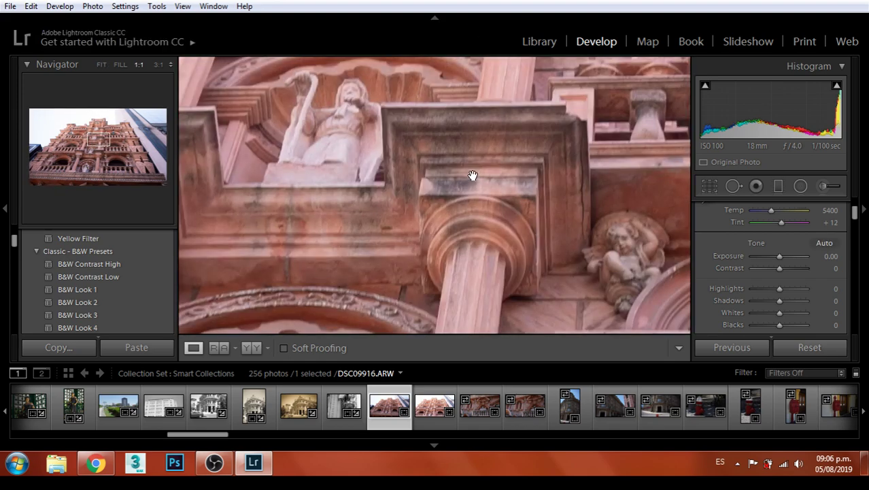
{"action": "left_click", "coordinate": [475, 172]}
{"action": "left_click_drag", "start_coordinate": [778, 254], "coordinate": [784, 306]}
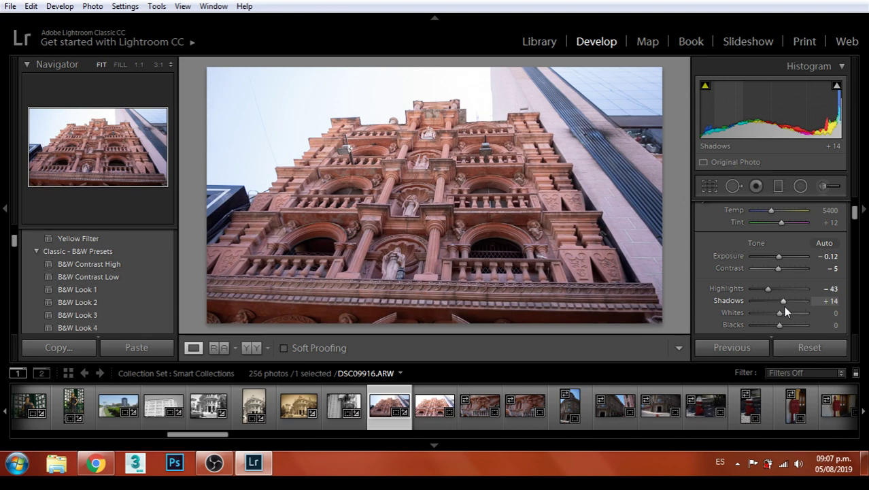
Crop the facade photo tighter around the building
{"action": "left_click", "coordinate": [709, 186]}
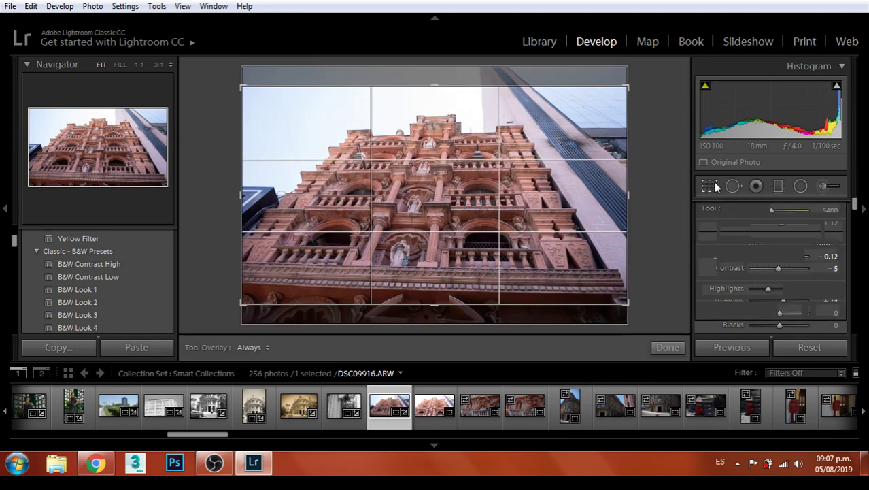
{"action": "left_click_drag", "start_coordinate": [539, 180], "coordinate": [518, 164]}
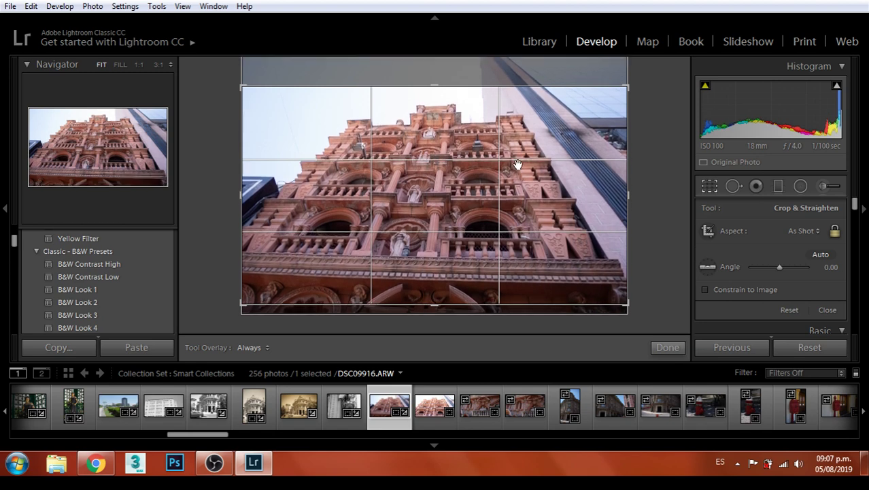
{"action": "key", "text": "Return"}
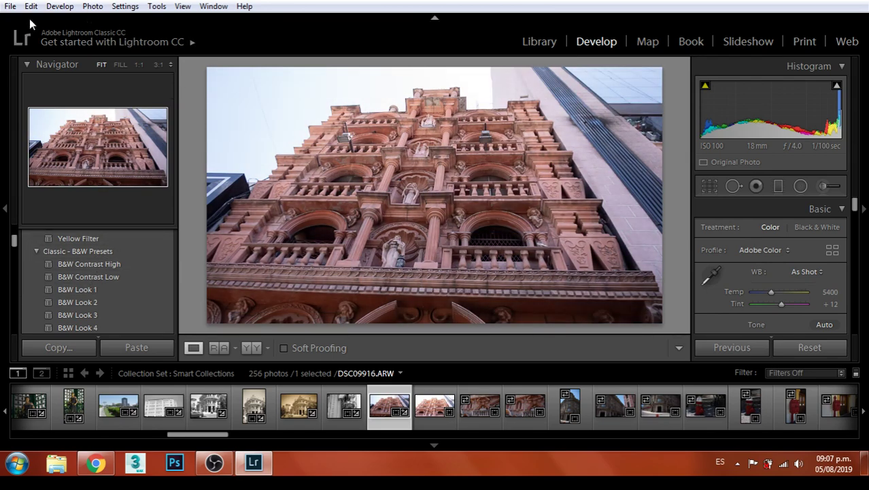
Export the colour facade photo DSC09916 as a JPEG
{"action": "left_click", "coordinate": [10, 6]}
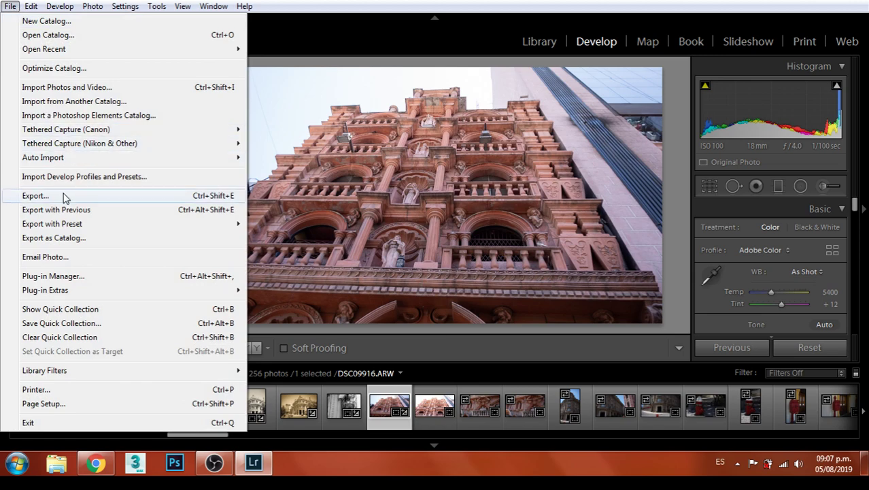
{"action": "left_click", "coordinate": [36, 196]}
{"action": "left_click", "coordinate": [610, 405]}
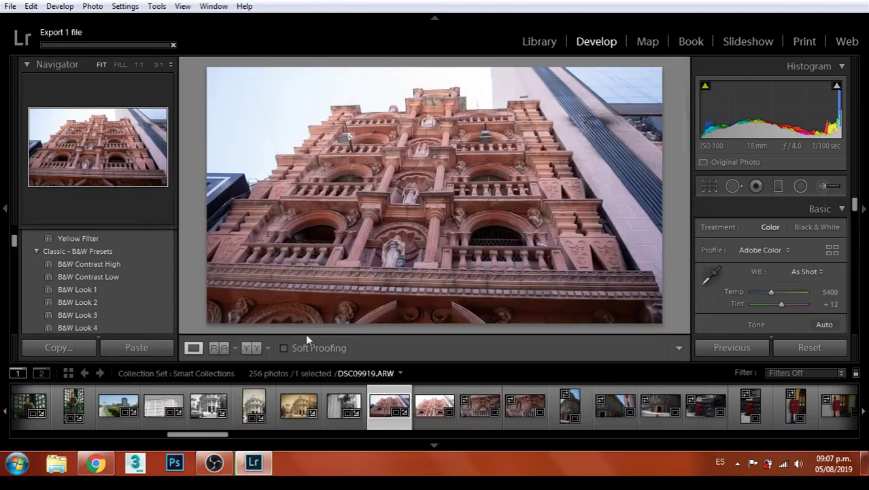
Apply the B&W Look 1 preset and export it with unique file names
{"action": "left_click", "coordinate": [88, 289]}
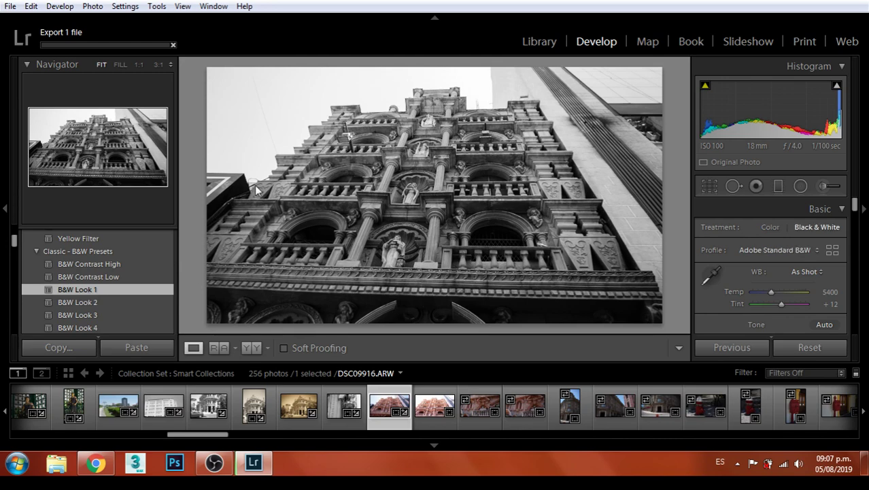
{"action": "left_click", "coordinate": [10, 7]}
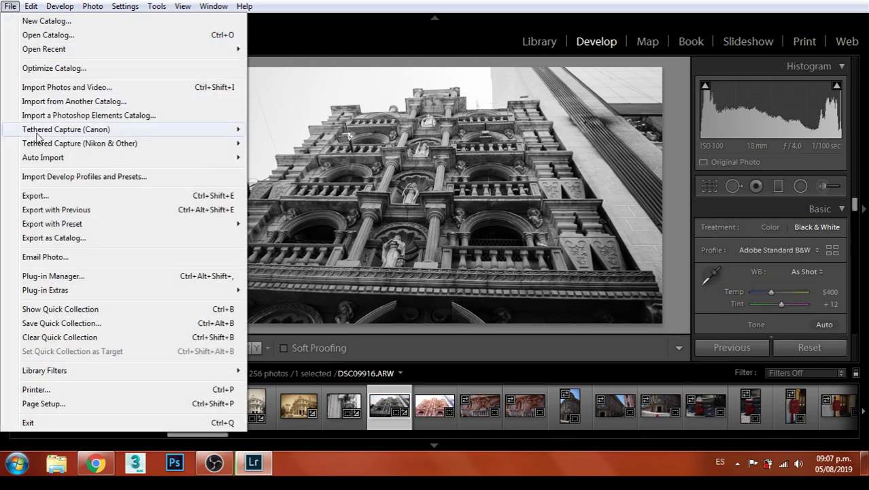
{"action": "left_click", "coordinate": [37, 196]}
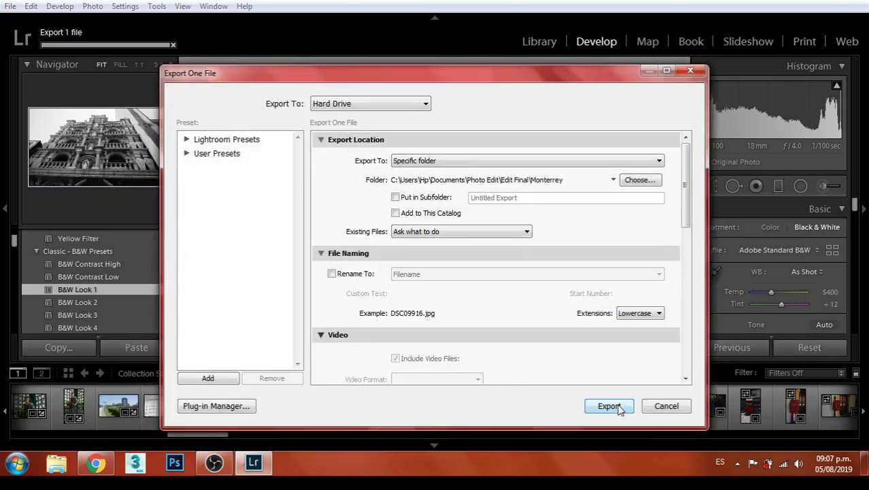
{"action": "left_click", "coordinate": [610, 406]}
{"action": "left_click", "coordinate": [565, 316]}
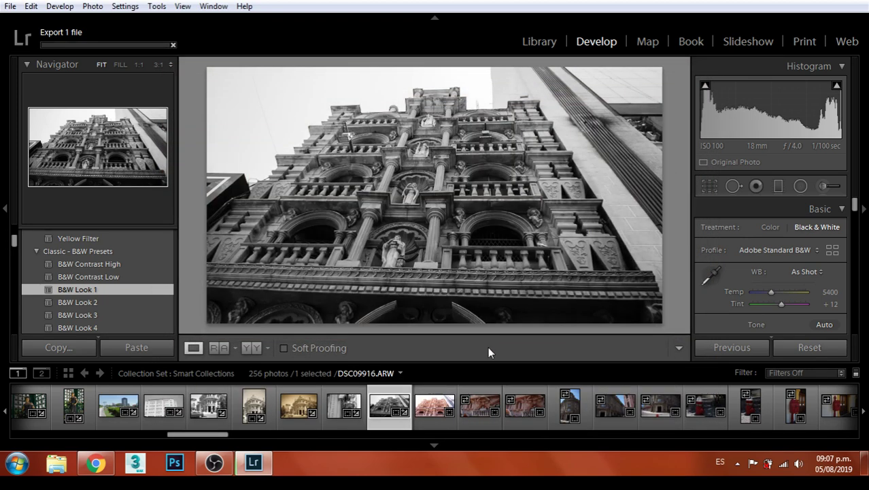
Step forward through the filmstrip to the following facade photos
{"action": "left_click", "coordinate": [429, 398]}
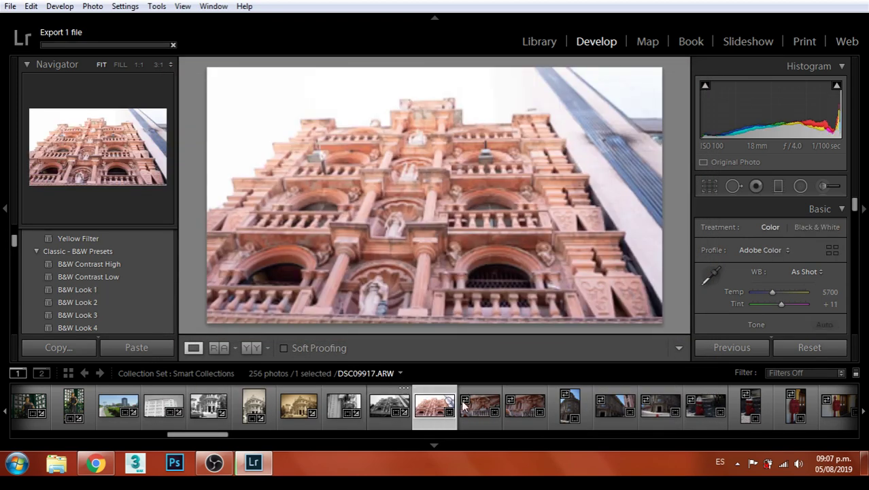
{"action": "left_click", "coordinate": [477, 407]}
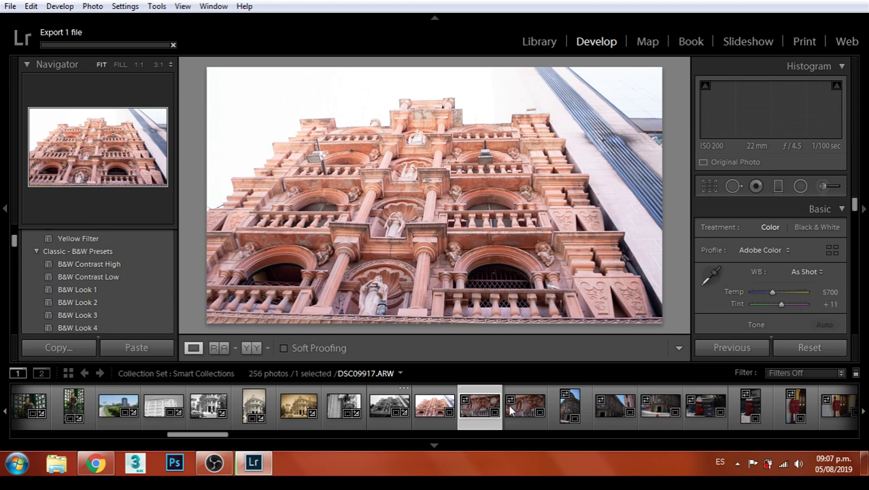
{"action": "left_click", "coordinate": [514, 408]}
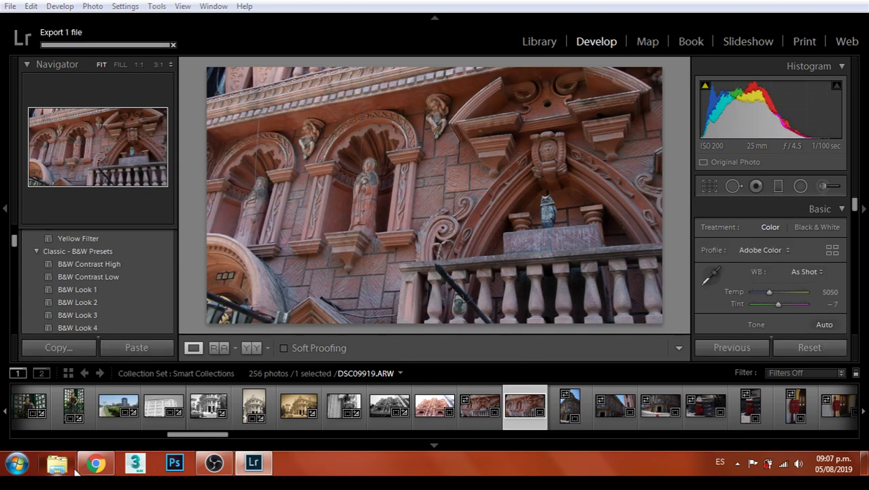
In the Wix editor, select the dark box beside the gallery and open View Stats
{"action": "left_click", "coordinate": [97, 464]}
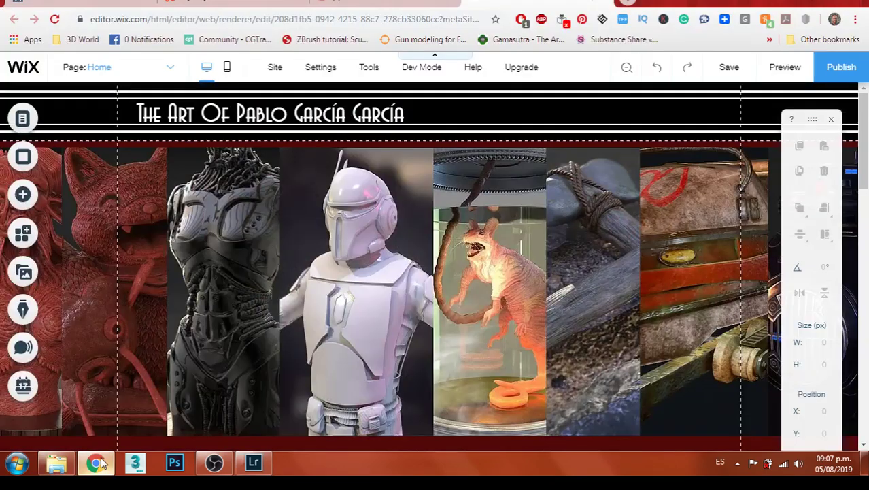
{"action": "scroll", "coordinate": [188, 281], "scroll_direction": "down", "scroll_amount": 2}
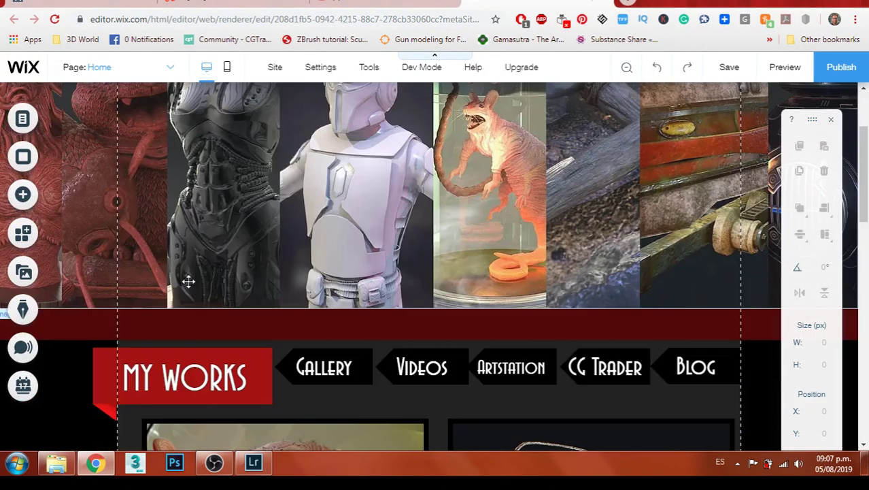
{"action": "scroll", "coordinate": [191, 279], "scroll_direction": "down", "scroll_amount": 2}
{"action": "scroll", "coordinate": [192, 279], "scroll_direction": "down", "scroll_amount": 5}
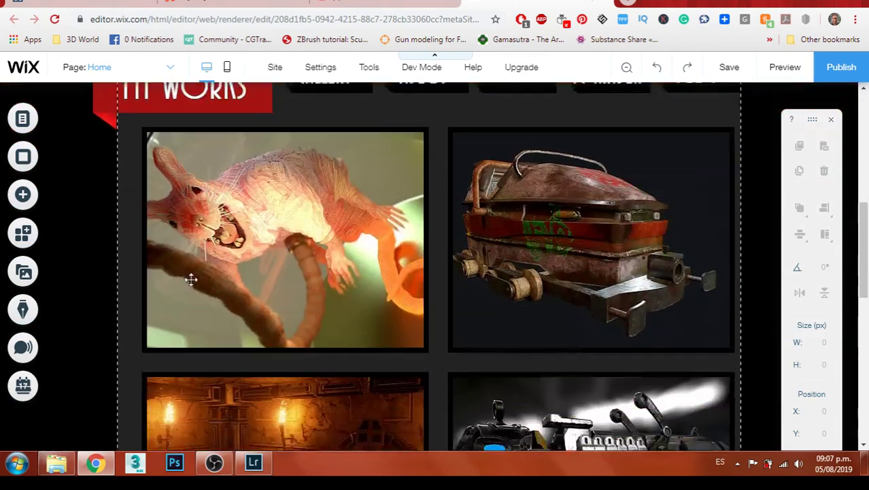
{"action": "scroll", "coordinate": [128, 319], "scroll_direction": "down", "scroll_amount": 3}
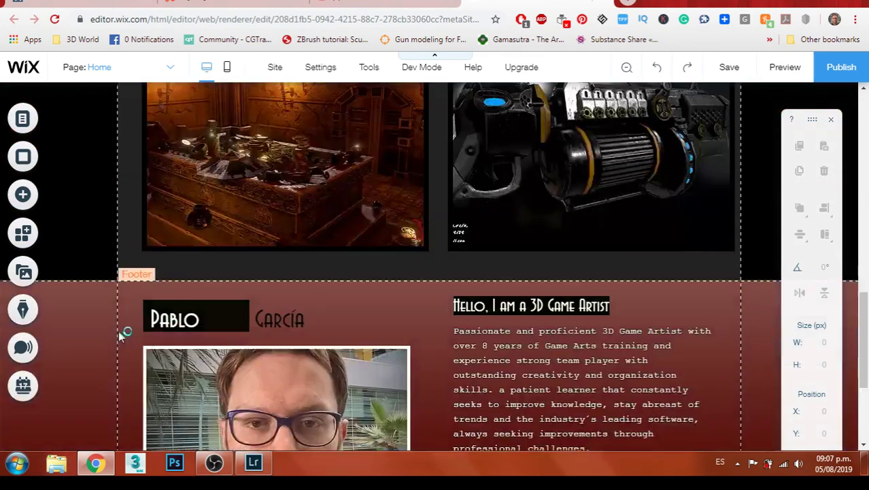
{"action": "scroll", "coordinate": [74, 241], "scroll_direction": "up", "scroll_amount": 1}
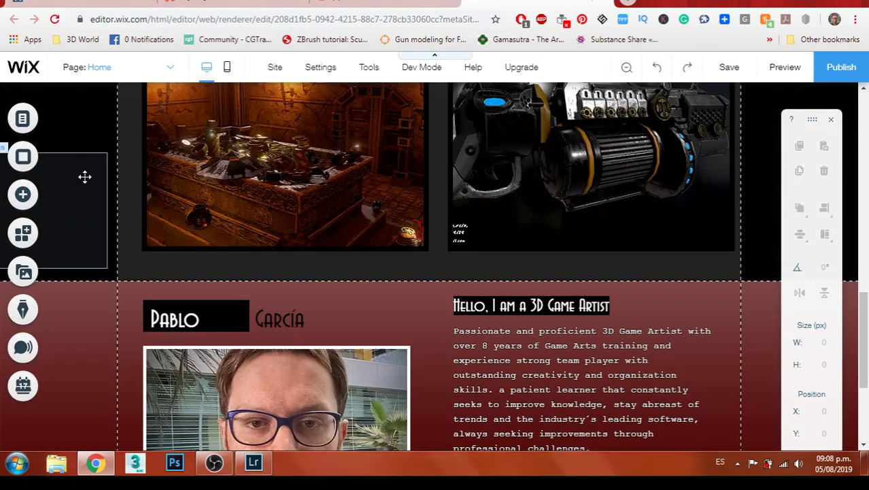
{"action": "left_click", "coordinate": [86, 190]}
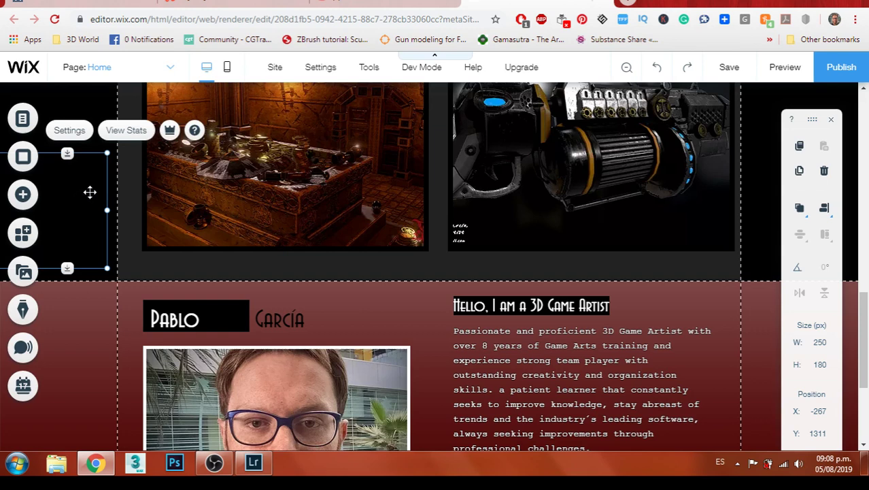
{"action": "left_click", "coordinate": [116, 131]}
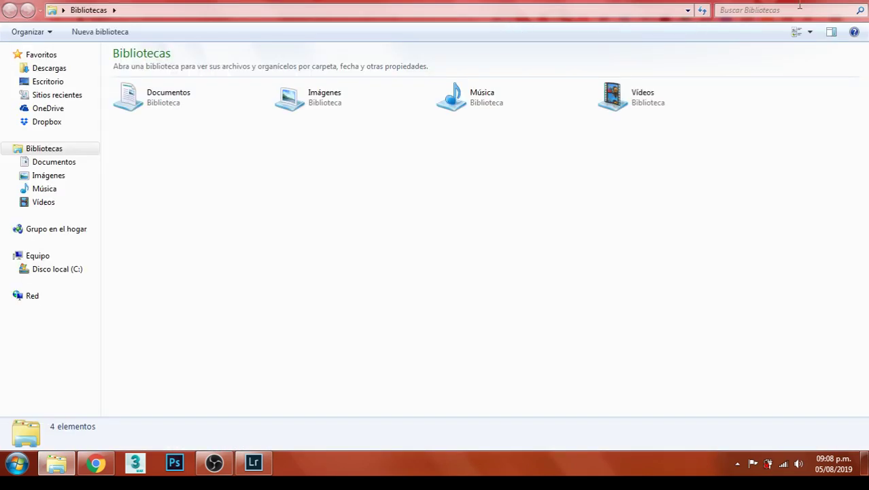
Review Visitor Analytics (14 visitors, 25 page visits), leaving the YouTube live stream tab showing
{"action": "key", "text": "alt+Tab"}
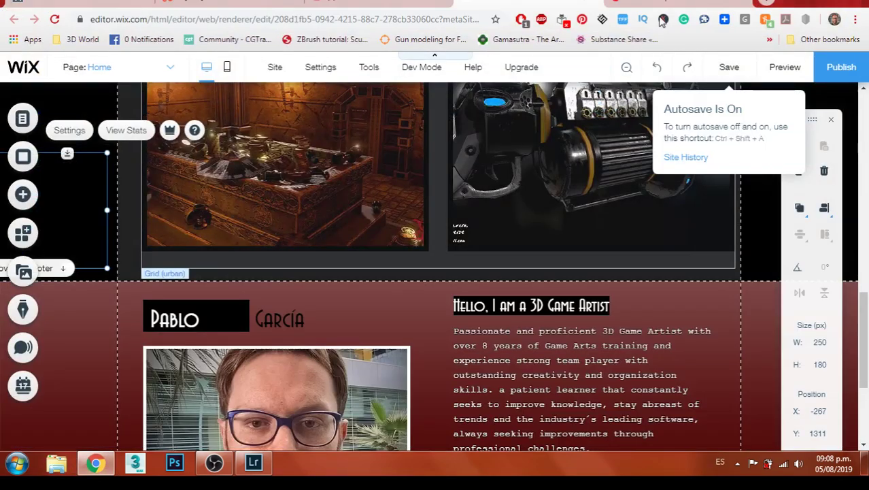
{"action": "left_click", "coordinate": [622, 8]}
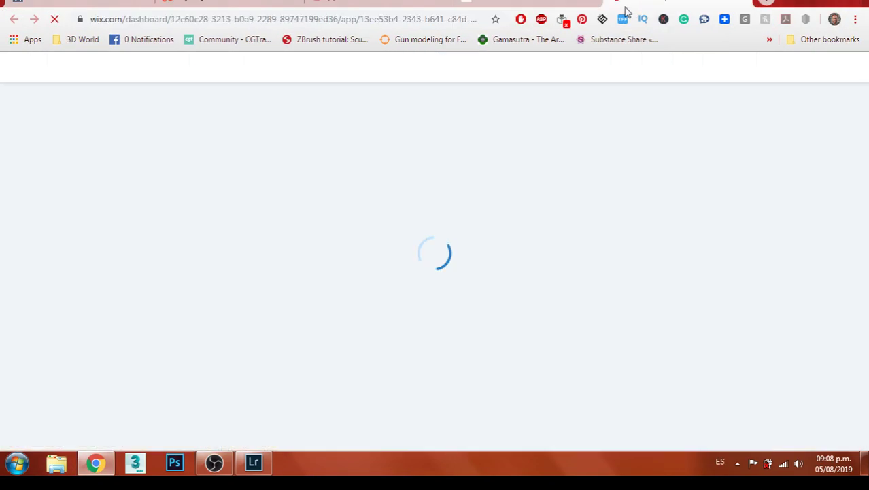
{"action": "left_click", "coordinate": [590, 9]}
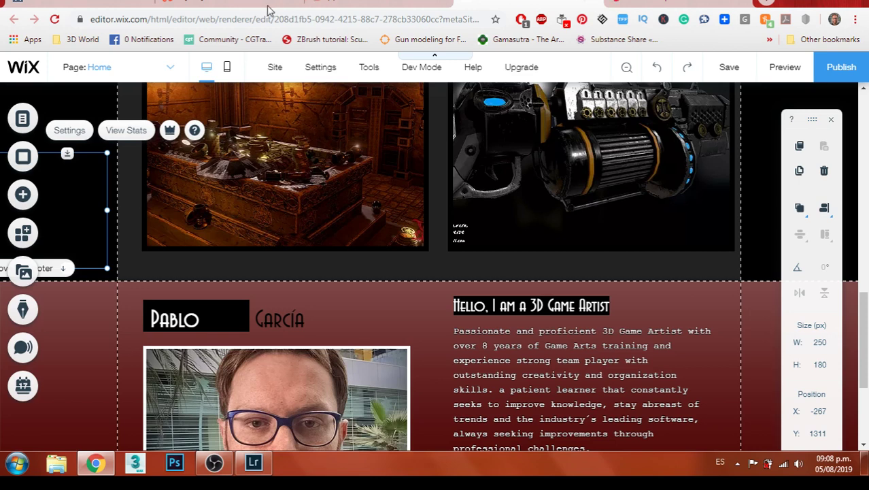
{"action": "left_click", "coordinate": [349, 8]}
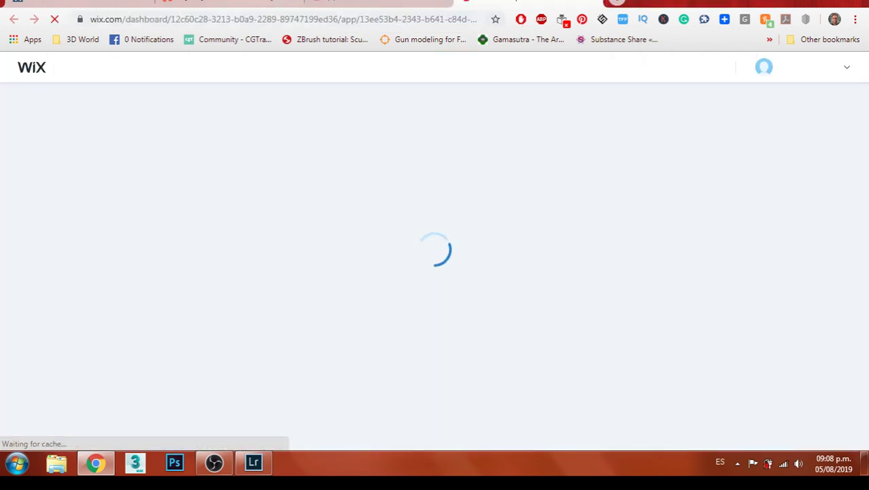
{"action": "left_click", "coordinate": [93, 5]}
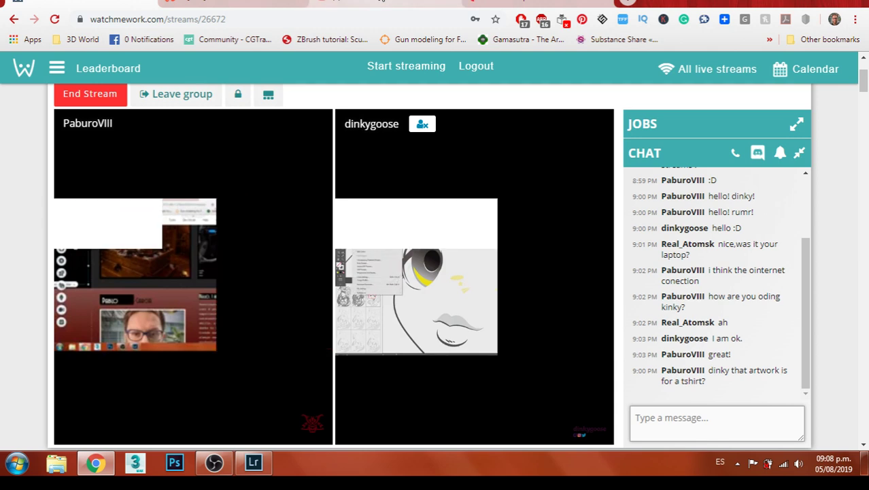
{"action": "left_click", "coordinate": [390, 4]}
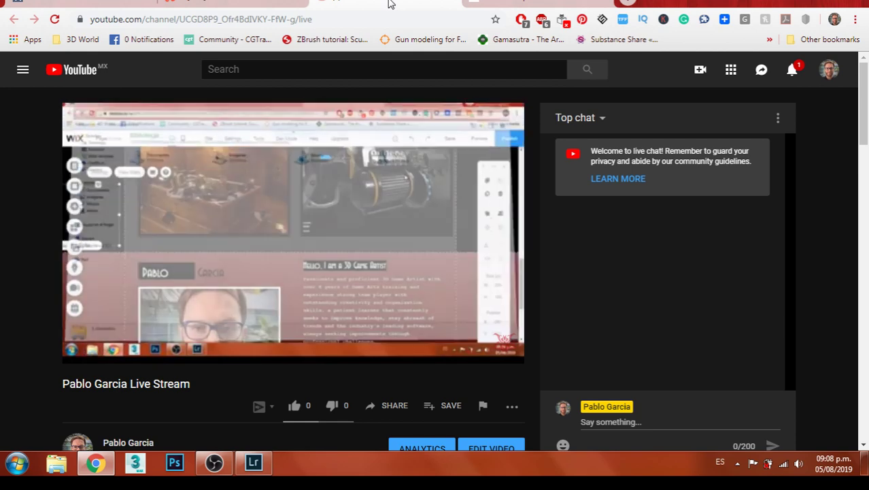
{"action": "left_click", "coordinate": [476, 3]}
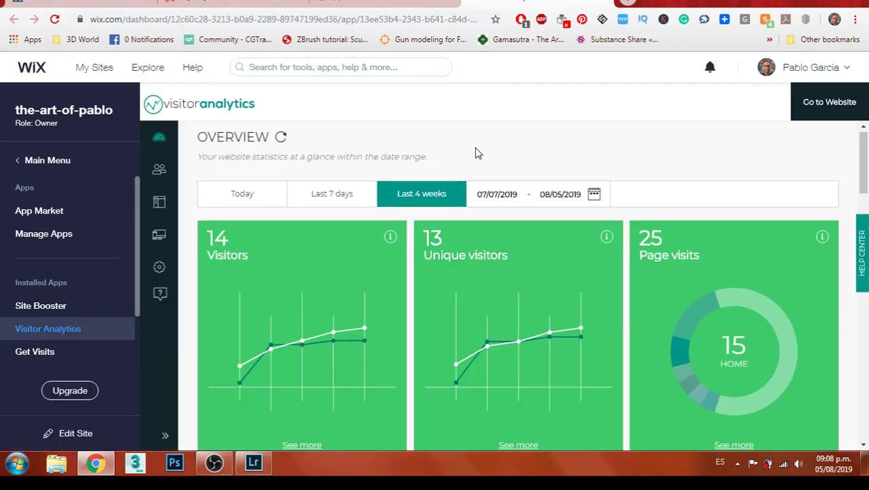
{"action": "scroll", "coordinate": [476, 146], "scroll_direction": "down", "scroll_amount": 10}
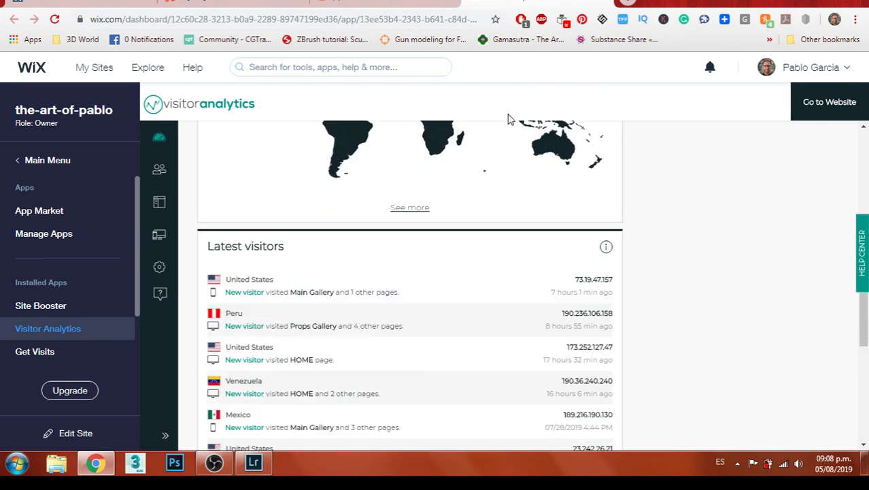
{"action": "left_click", "coordinate": [604, 5]}
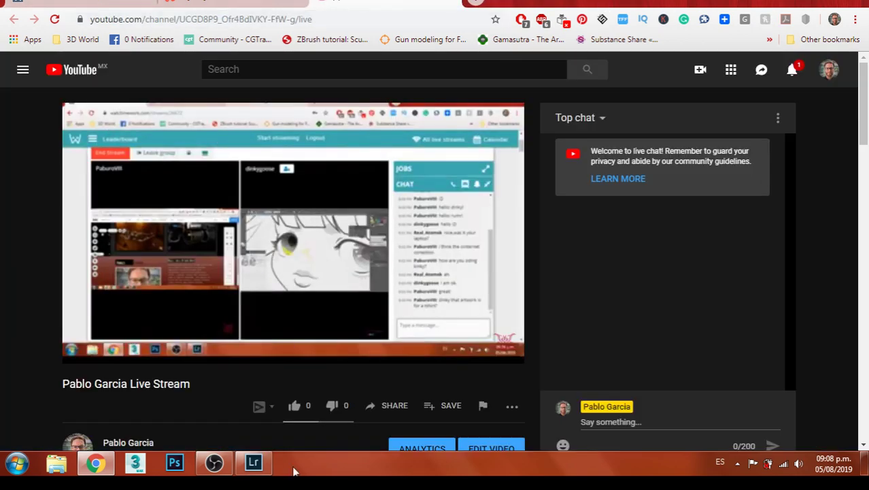
{"action": "left_click", "coordinate": [253, 462]}
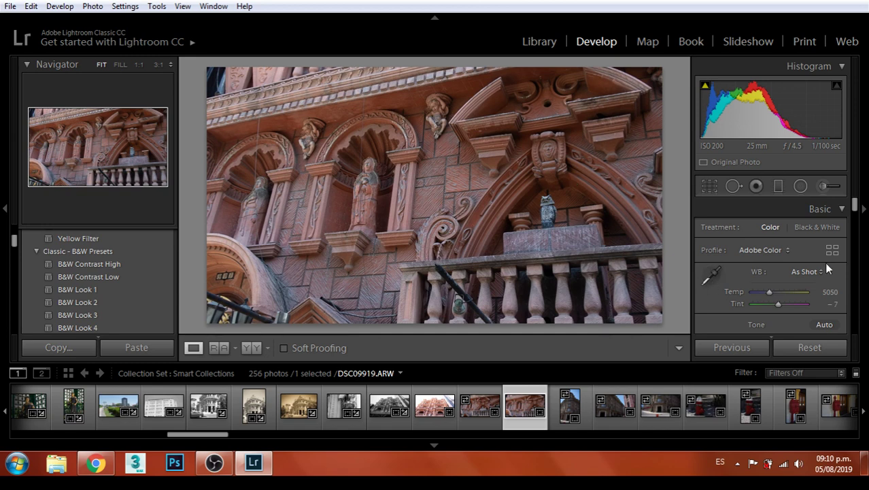
Raise Exposure and Contrast on facade DSC09919 and crop it at Original aspect
{"action": "scroll", "coordinate": [802, 264], "scroll_direction": "down", "scroll_amount": 1}
{"action": "left_click_drag", "start_coordinate": [779, 297], "coordinate": [790, 311]}
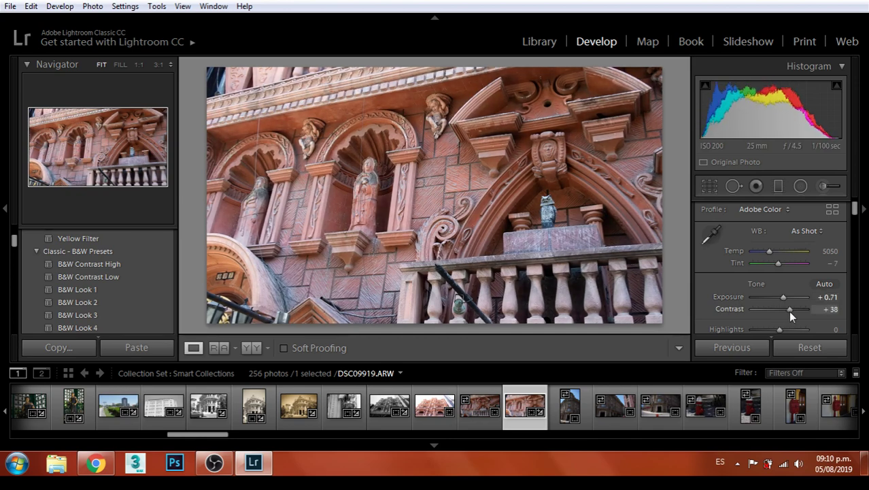
{"action": "left_click", "coordinate": [711, 185]}
{"action": "left_click", "coordinate": [809, 231]}
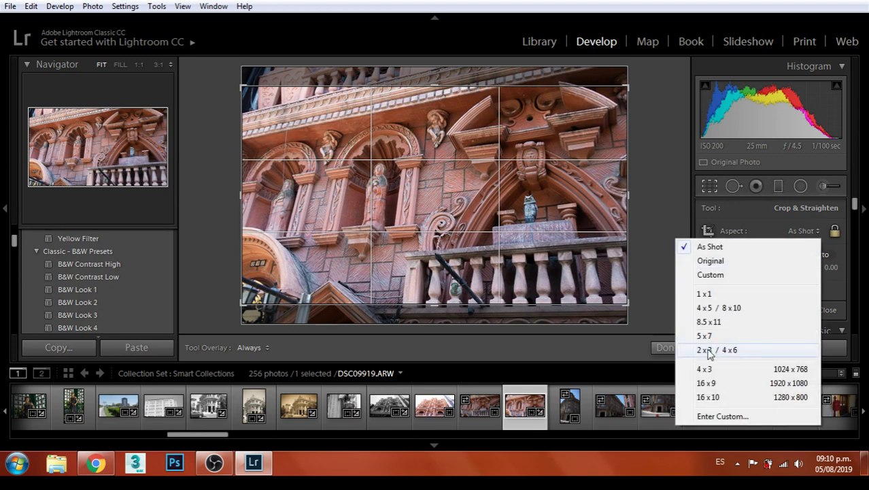
{"action": "left_click", "coordinate": [710, 260]}
{"action": "key", "text": "Return"}
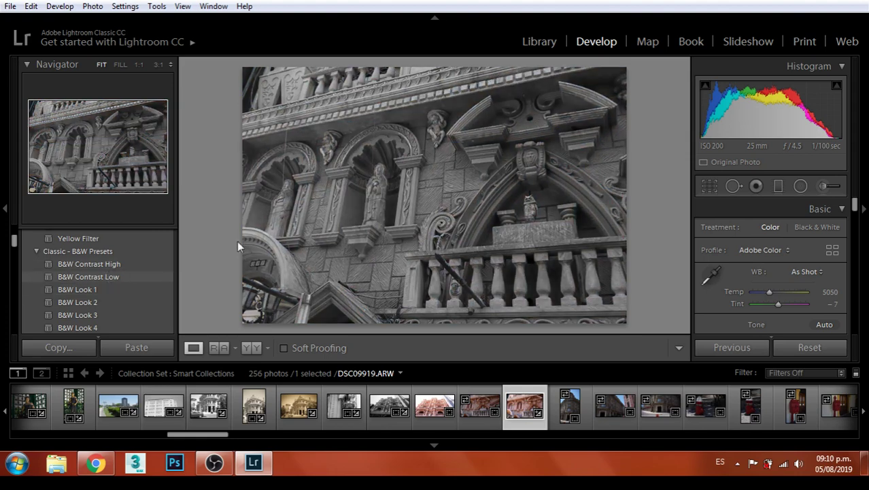
Browse the Presets panel to the Heavy vignetting preset and open the Export dialog
{"action": "scroll", "coordinate": [136, 279], "scroll_direction": "down", "scroll_amount": 5}
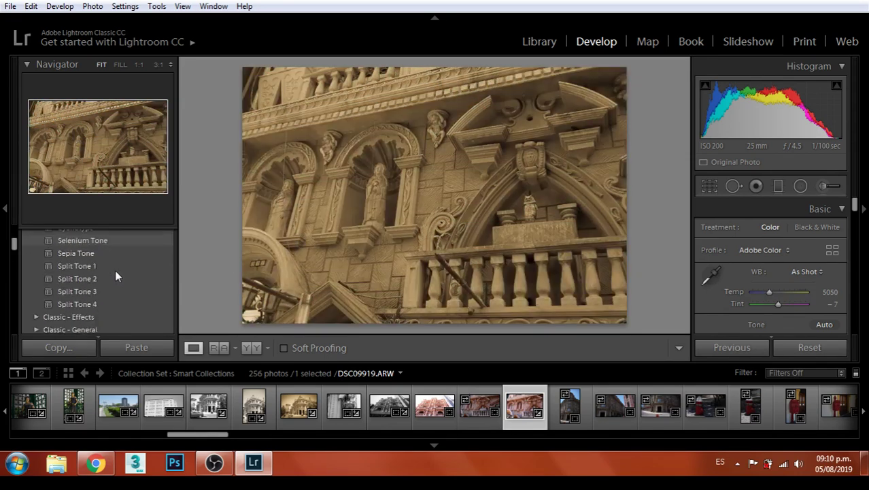
{"action": "scroll", "coordinate": [116, 267], "scroll_direction": "up", "scroll_amount": 6}
{"action": "scroll", "coordinate": [120, 265], "scroll_direction": "down", "scroll_amount": 10}
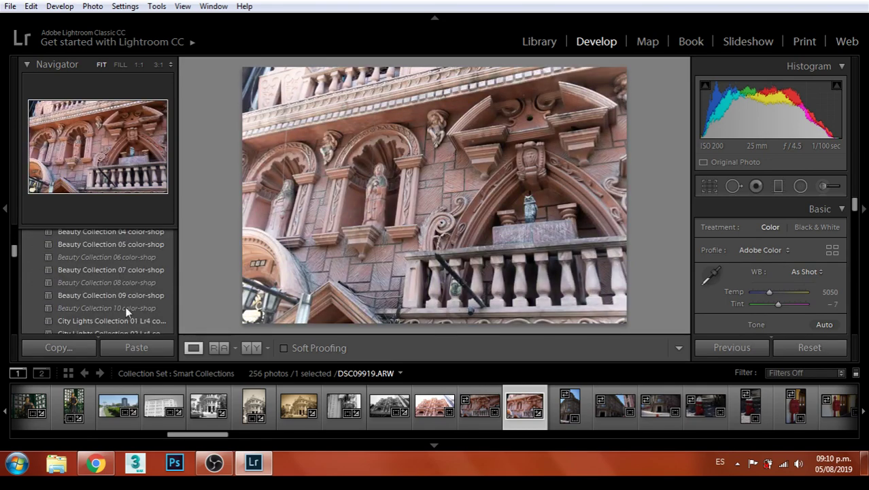
{"action": "scroll", "coordinate": [129, 300], "scroll_direction": "down", "scroll_amount": 3}
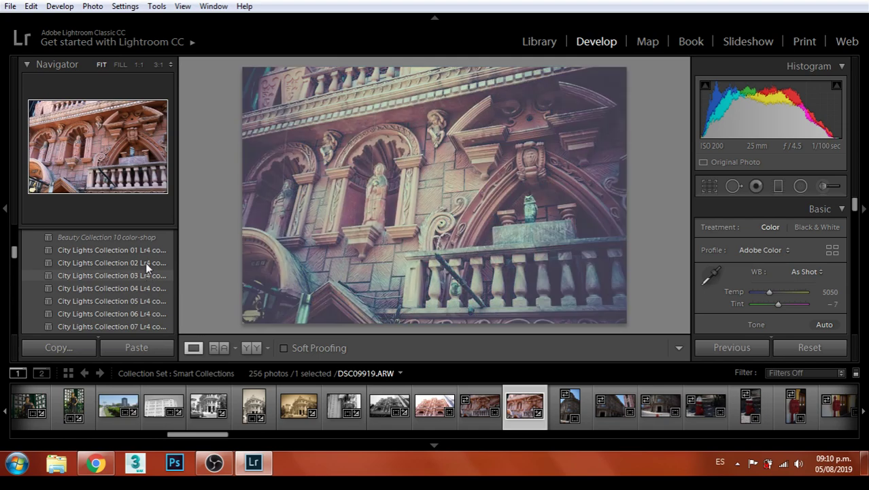
{"action": "scroll", "coordinate": [140, 289], "scroll_direction": "up", "scroll_amount": 1}
{"action": "scroll", "coordinate": [143, 275], "scroll_direction": "up", "scroll_amount": 10}
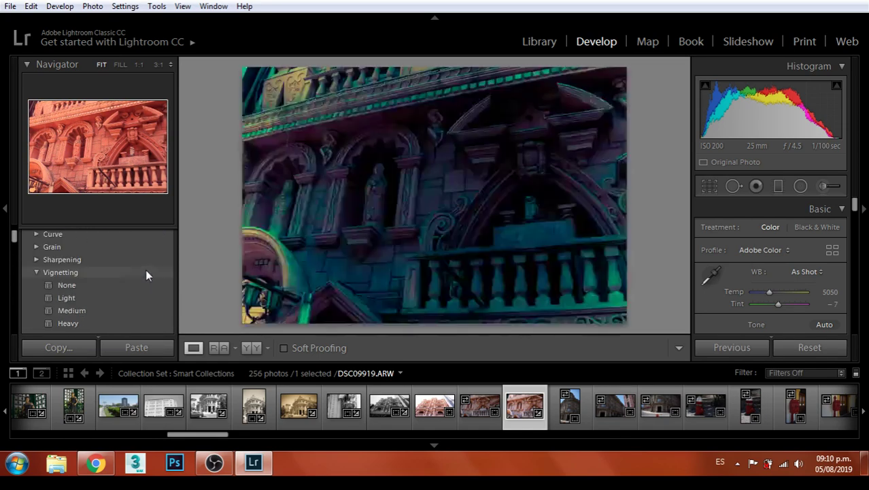
{"action": "scroll", "coordinate": [145, 268], "scroll_direction": "up", "scroll_amount": 3}
{"action": "scroll", "coordinate": [145, 268], "scroll_direction": "down", "scroll_amount": 2}
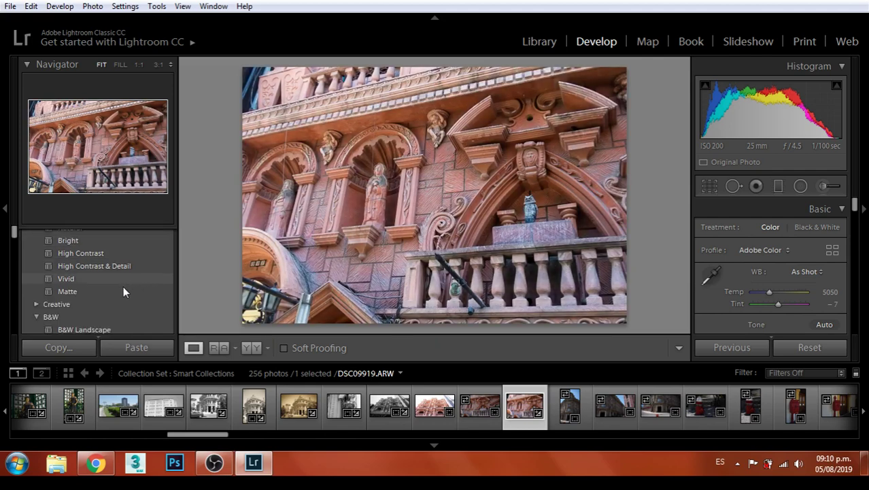
{"action": "scroll", "coordinate": [113, 274], "scroll_direction": "down", "scroll_amount": 5}
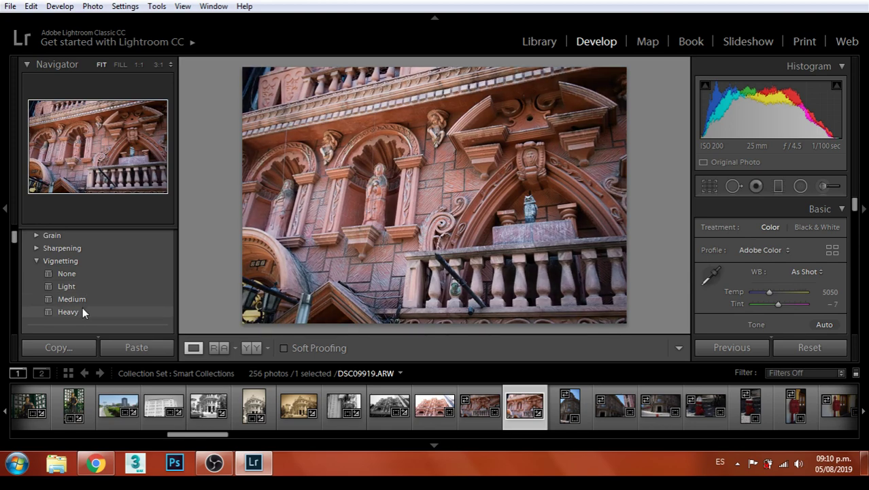
{"action": "left_click", "coordinate": [10, 6]}
{"action": "left_click", "coordinate": [35, 196]}
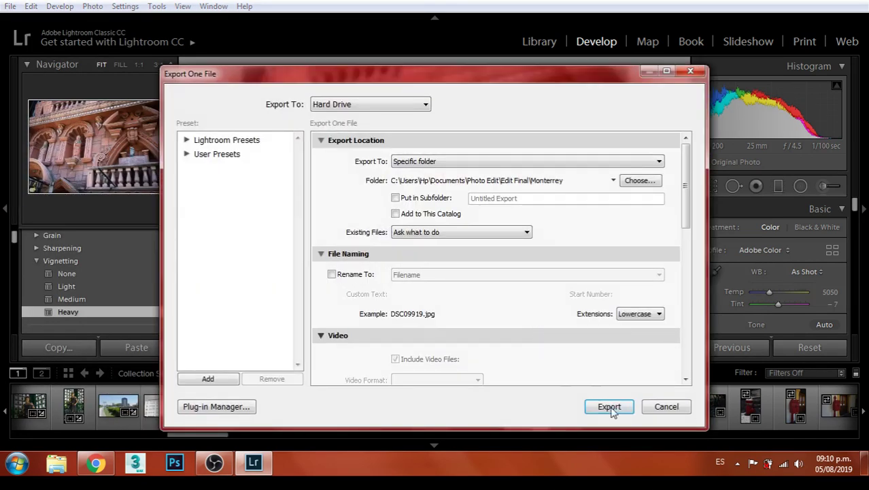
Export the photo, undo the Heavy vignette, and apply the B&W High Contrast preset
{"action": "left_click", "coordinate": [605, 403]}
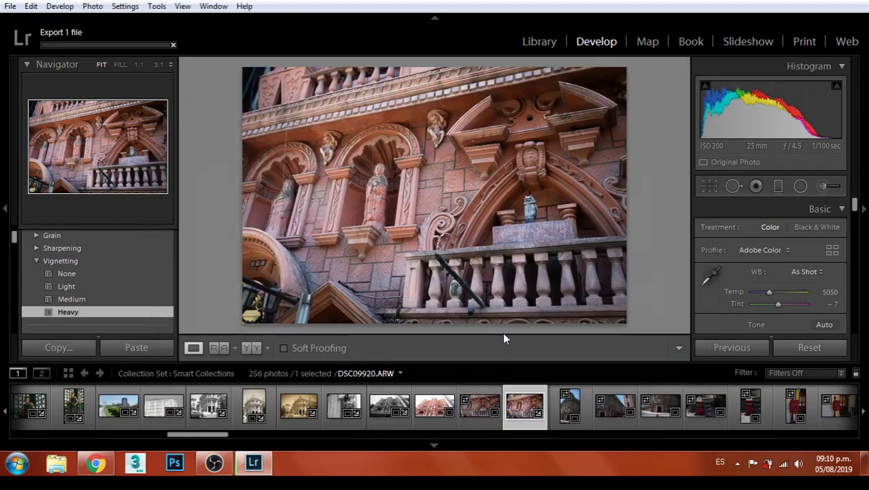
{"action": "key", "text": "ctrl+z"}
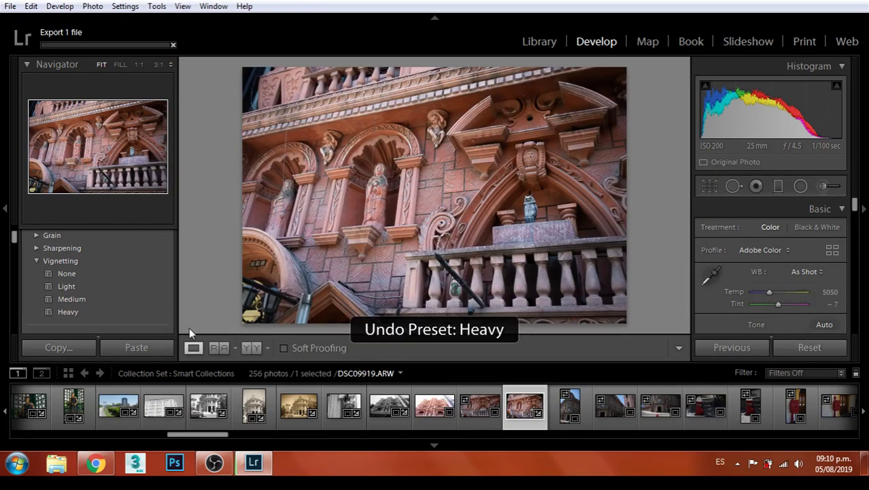
{"action": "scroll", "coordinate": [133, 286], "scroll_direction": "up", "scroll_amount": 2}
{"action": "scroll", "coordinate": [132, 281], "scroll_direction": "up", "scroll_amount": 4}
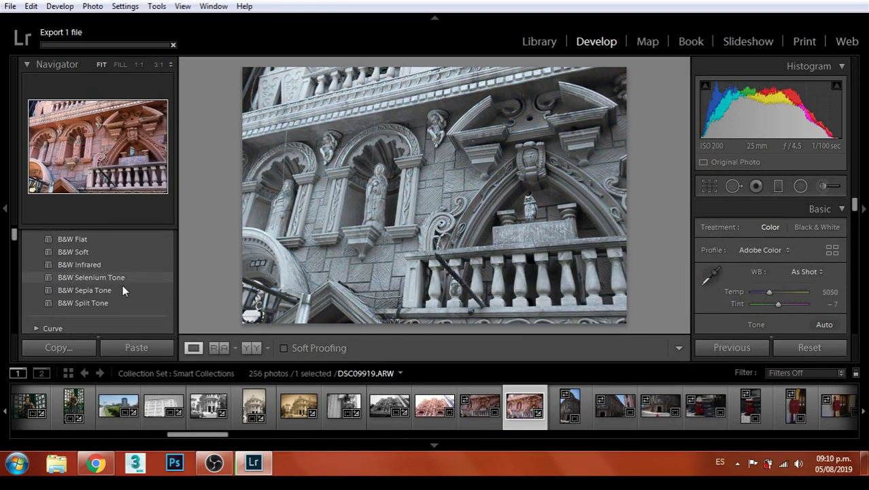
{"action": "scroll", "coordinate": [117, 286], "scroll_direction": "up", "scroll_amount": 3}
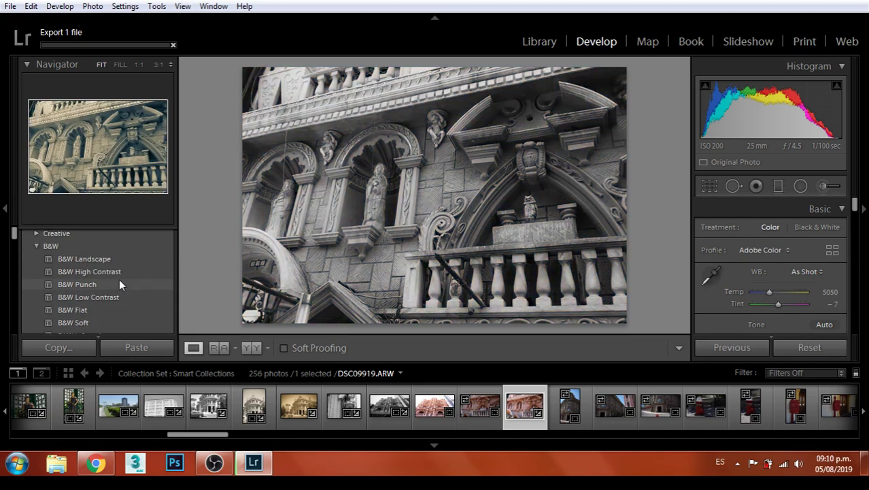
{"action": "left_click", "coordinate": [119, 271]}
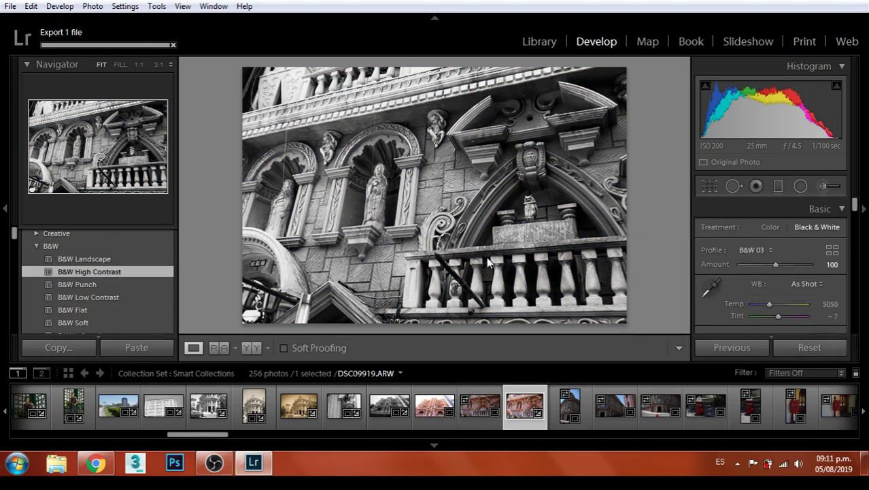
{"action": "left_click", "coordinate": [541, 182]}
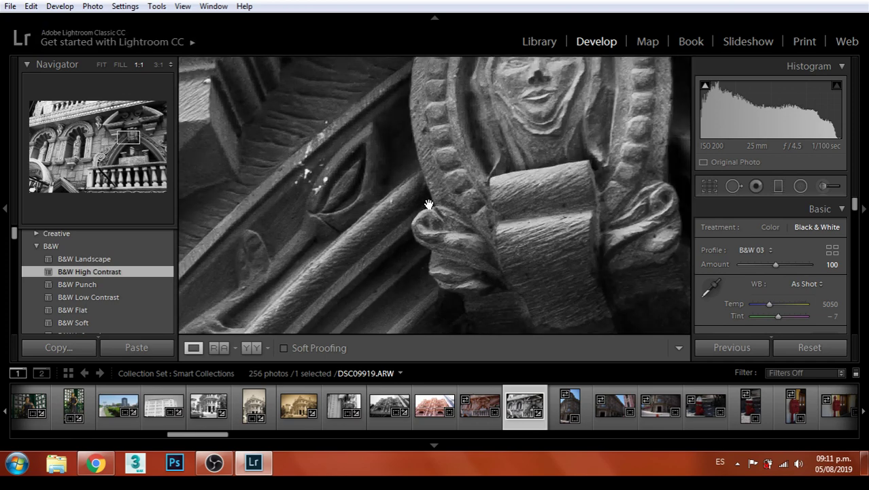
{"action": "left_click", "coordinate": [427, 202]}
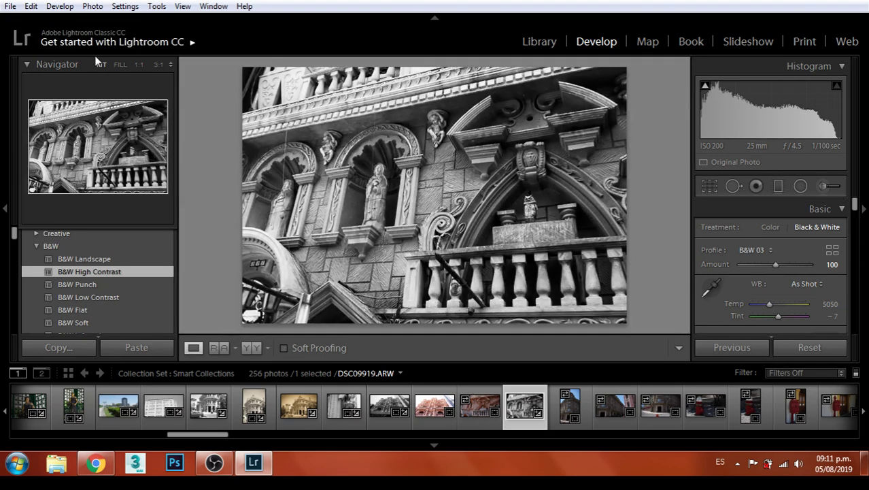
Export the black-and-white facade under a unique name and open building photo DSC09920
{"action": "left_click", "coordinate": [10, 6]}
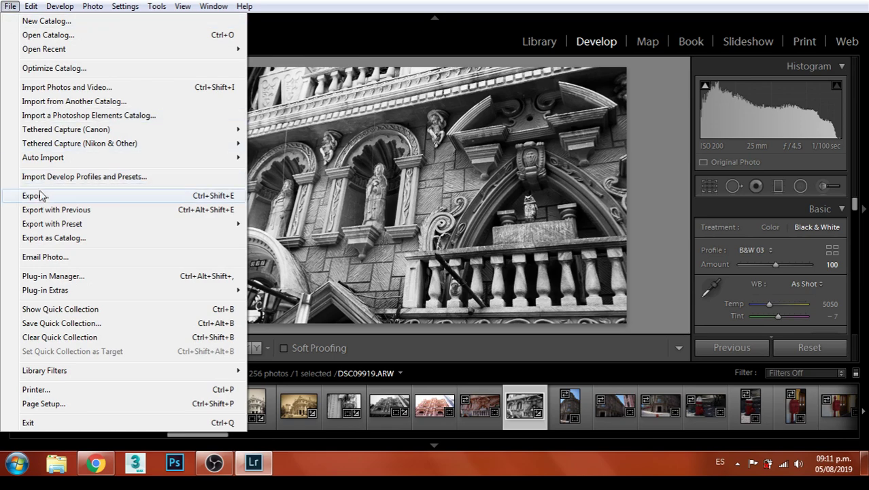
{"action": "left_click", "coordinate": [39, 192]}
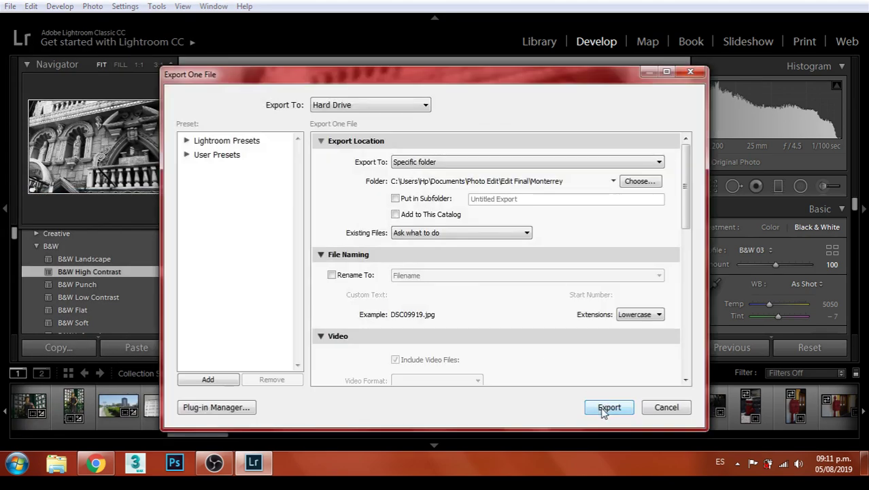
{"action": "left_click", "coordinate": [600, 403]}
{"action": "left_click", "coordinate": [563, 325]}
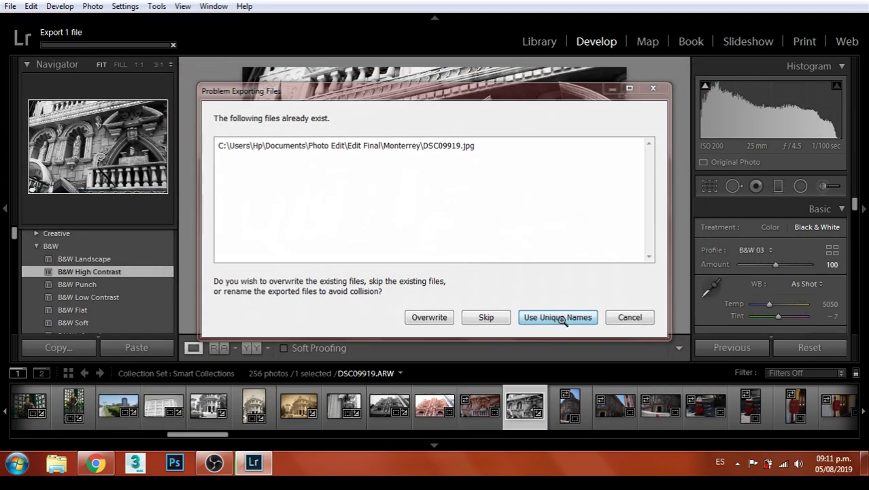
{"action": "left_click", "coordinate": [564, 412]}
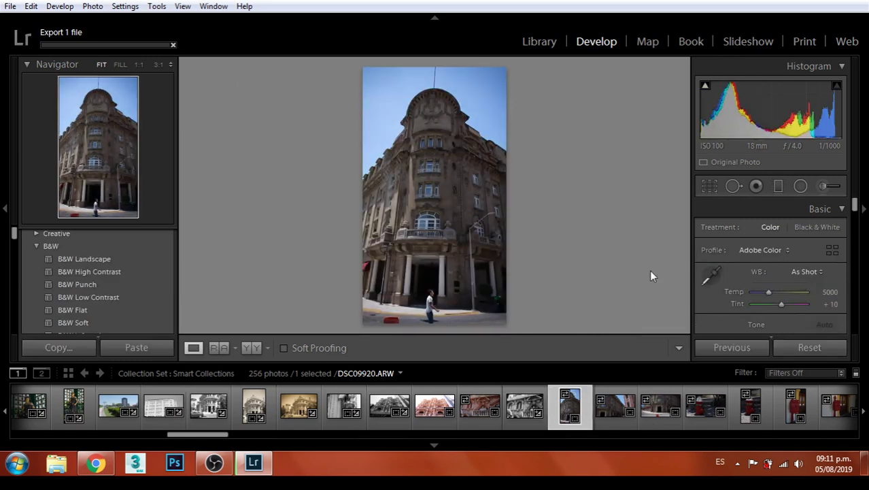
Inspect the walking man at 1:1, panning down to his legs, then return to full view
{"action": "left_click", "coordinate": [440, 302]}
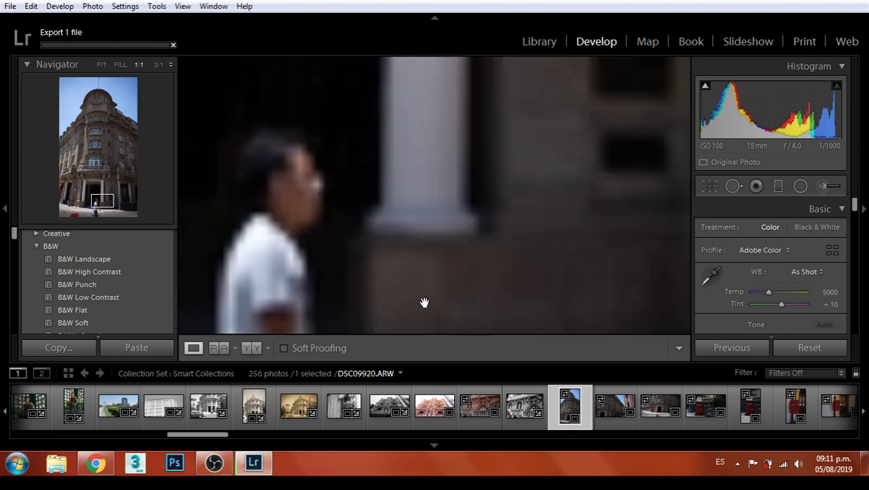
{"action": "left_click_drag", "start_coordinate": [419, 157], "coordinate": [489, 103]}
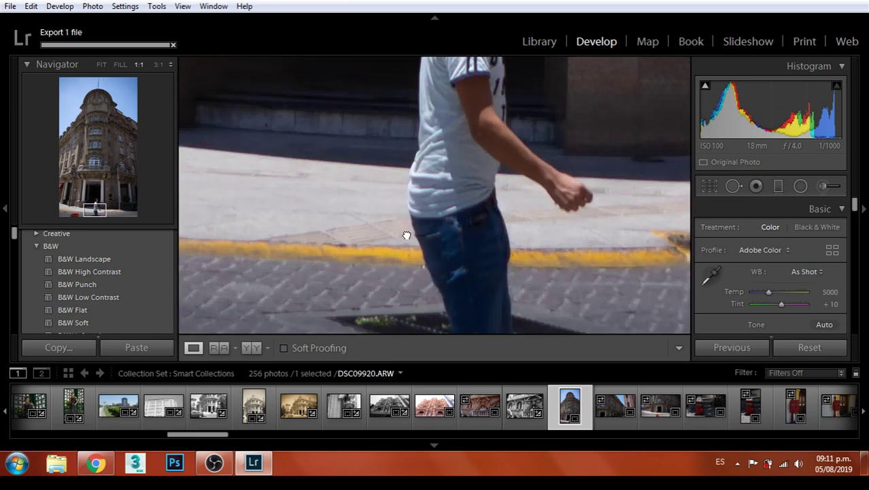
{"action": "left_click_drag", "start_coordinate": [406, 233], "coordinate": [409, 106]}
{"action": "left_click_drag", "start_coordinate": [444, 147], "coordinate": [485, 146]}
{"action": "left_click", "coordinate": [485, 145]}
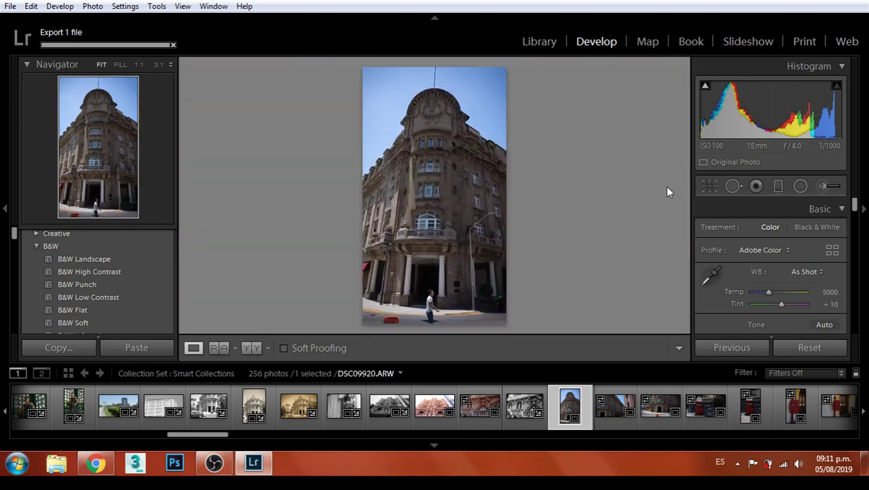
Straighten the corner building by −2.42°, shift it slightly right, and apply the crop
{"action": "left_click", "coordinate": [709, 186]}
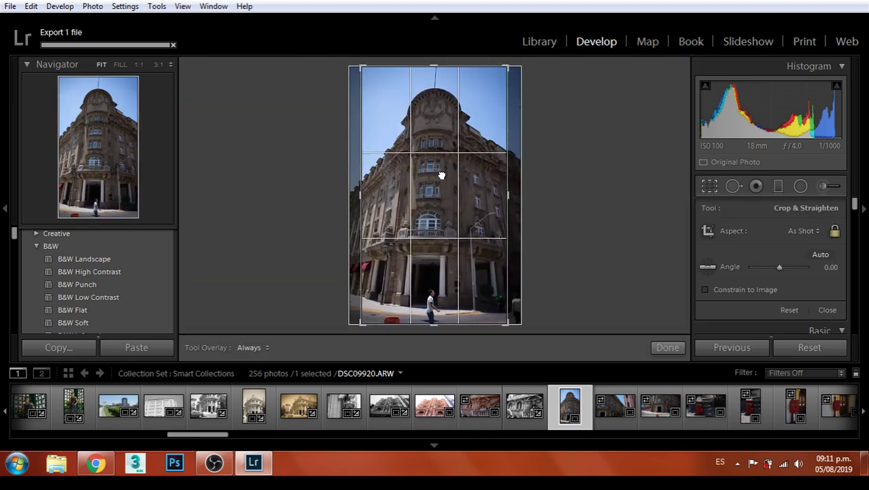
{"action": "left_click_drag", "start_coordinate": [515, 64], "coordinate": [507, 58]}
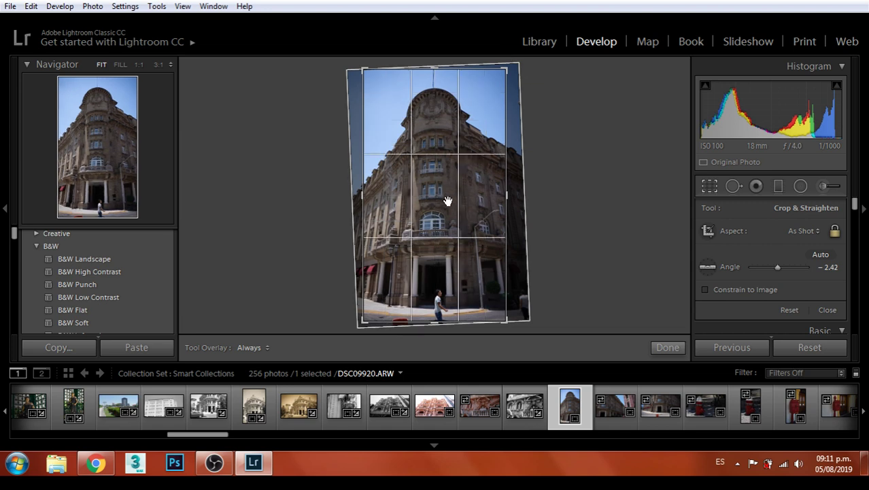
{"action": "mouse_move", "coordinate": [449, 198]}
{"action": "left_mouse_down"}
{"action": "mouse_move", "coordinate": [466, 202]}
{"action": "mouse_move", "coordinate": [450, 200]}
{"action": "left_mouse_up"}
{"action": "key", "text": "Return"}
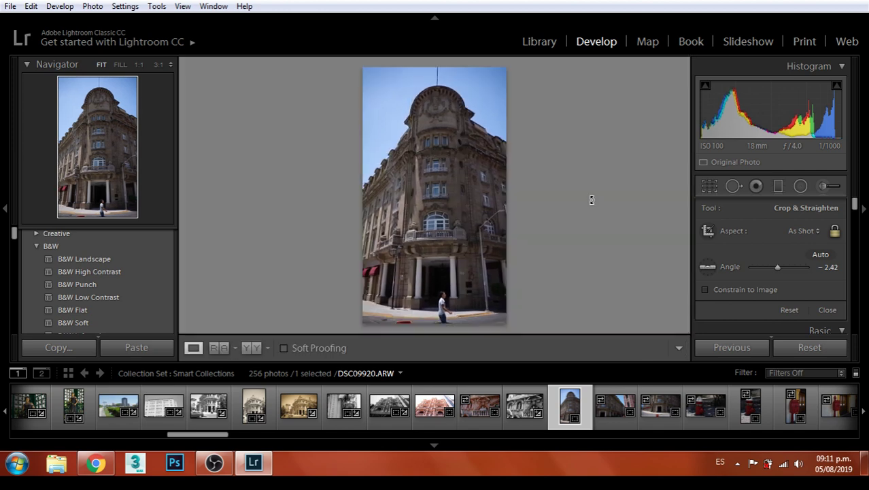
Check the walking man and the dome carvings at 1:1, then fit the photo again
{"action": "left_click", "coordinate": [447, 304]}
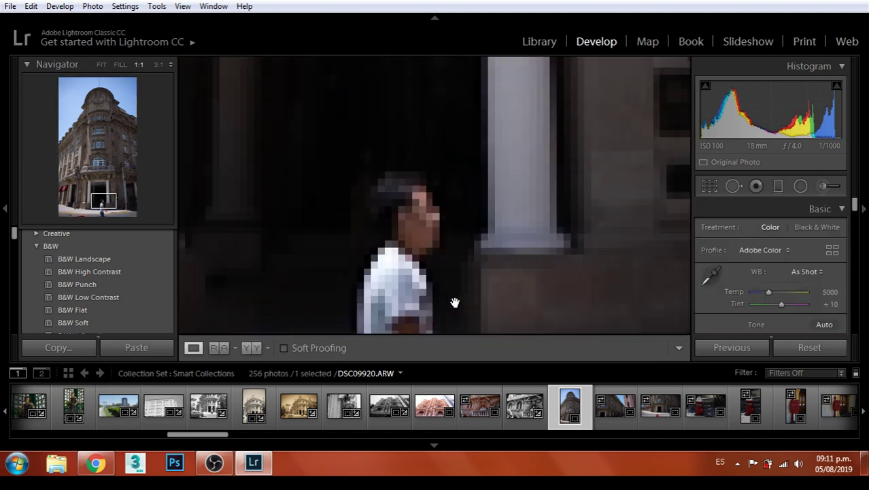
{"action": "left_click", "coordinate": [473, 237]}
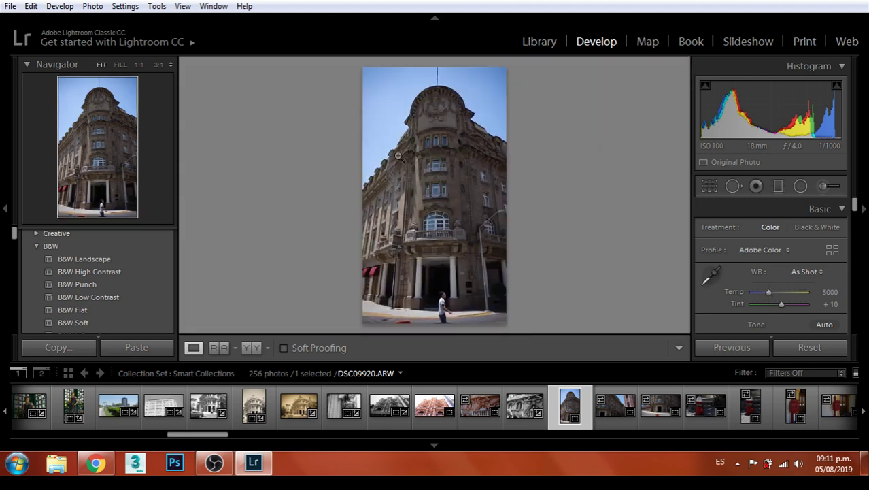
{"action": "left_click", "coordinate": [451, 102]}
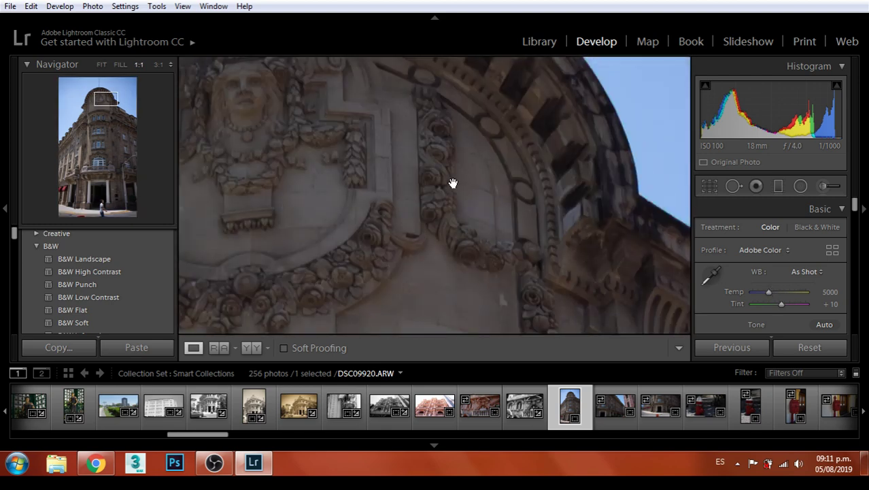
{"action": "left_click", "coordinate": [452, 182]}
{"action": "scroll", "coordinate": [794, 283], "scroll_direction": "down", "scroll_amount": 1}
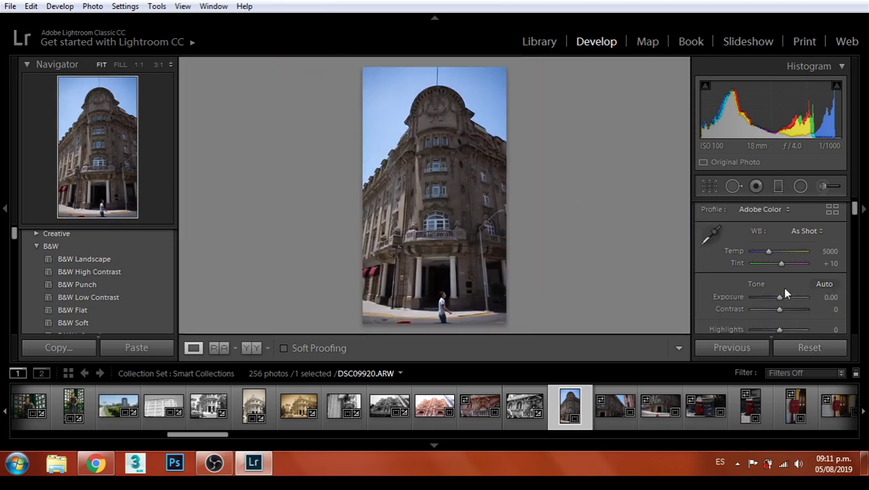
Raise the corner building's exposure to +0.60 and export the colour version
{"action": "mouse_move", "coordinate": [780, 295]}
{"action": "left_mouse_down"}
{"action": "mouse_move", "coordinate": [789, 309]}
{"action": "mouse_move", "coordinate": [781, 310]}
{"action": "left_mouse_up"}
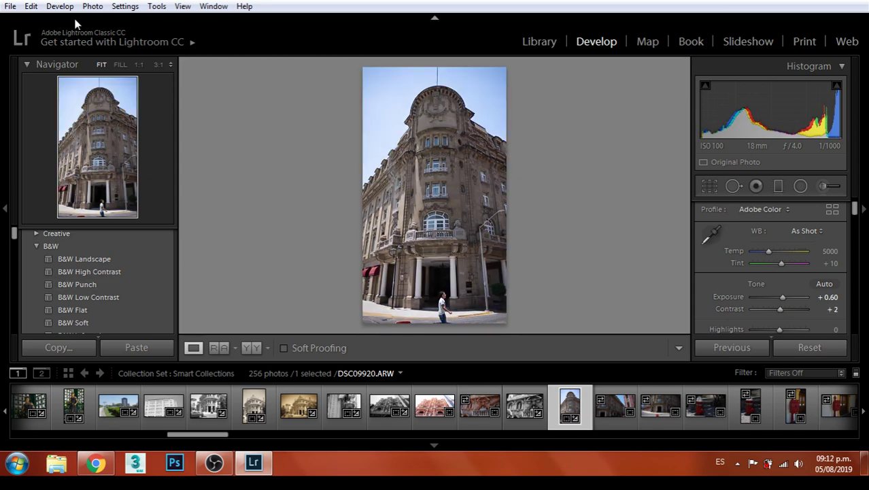
{"action": "left_click", "coordinate": [10, 6]}
{"action": "left_click", "coordinate": [34, 195]}
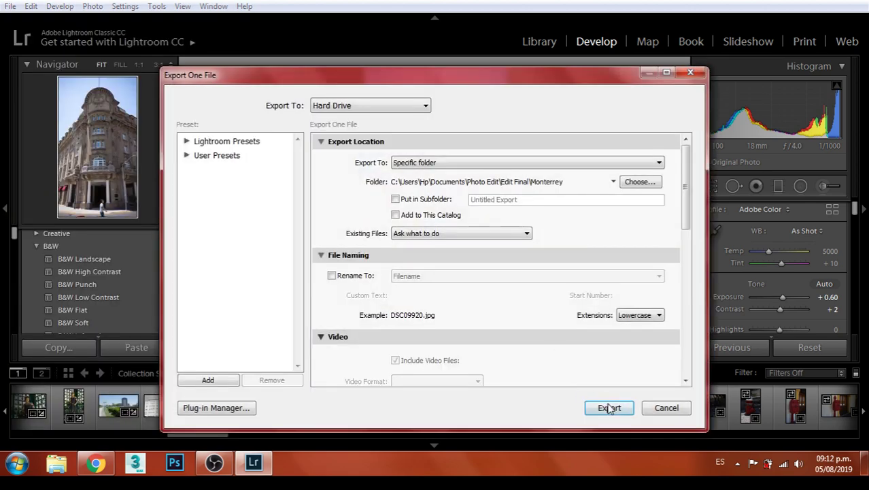
{"action": "left_click", "coordinate": [607, 408]}
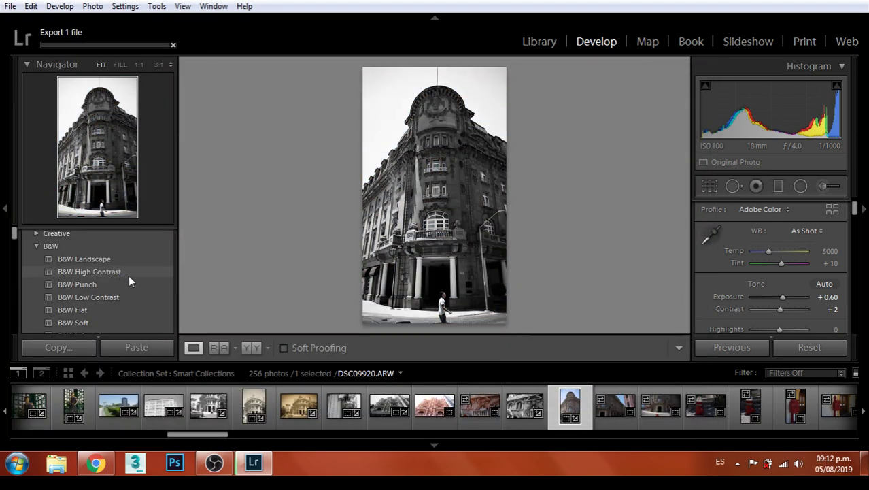
{"action": "scroll", "coordinate": [126, 272], "scroll_direction": "down", "scroll_amount": 3}
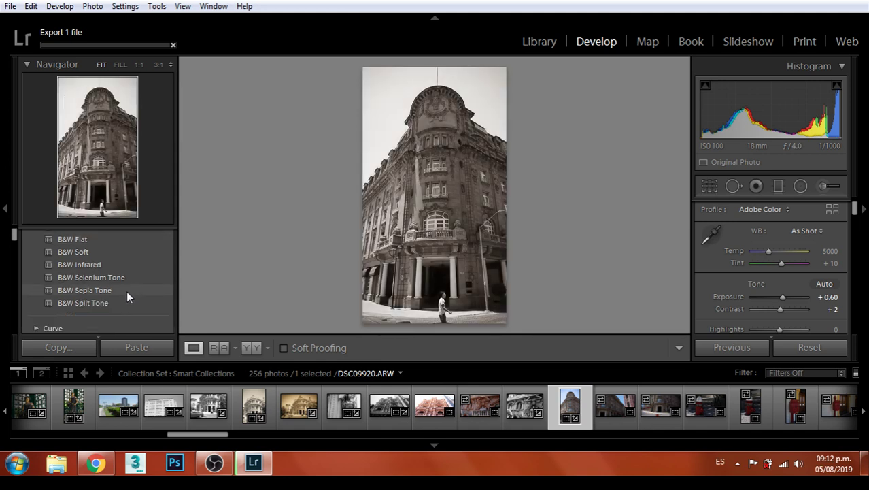
Apply the B&W Sepia Tone preset and export that version under a unique file name
{"action": "left_click", "coordinate": [122, 292]}
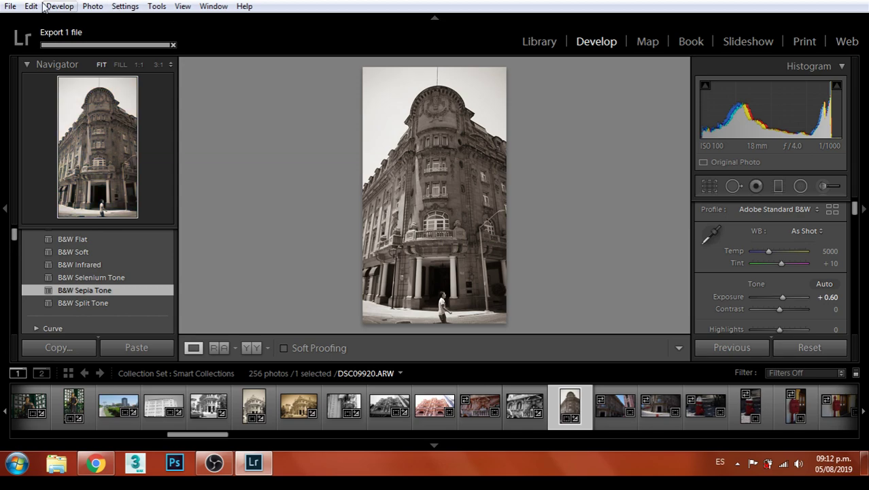
{"action": "left_click", "coordinate": [9, 6]}
{"action": "left_click", "coordinate": [58, 195]}
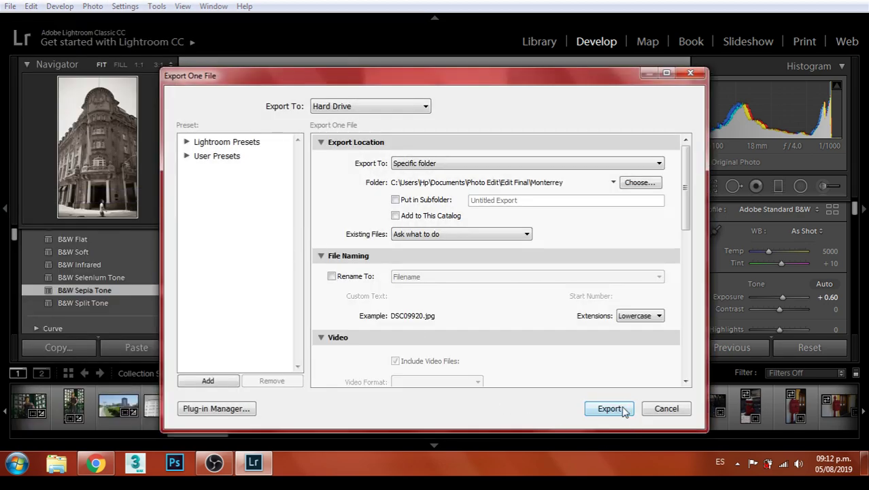
{"action": "left_click", "coordinate": [623, 410]}
{"action": "left_click", "coordinate": [568, 324]}
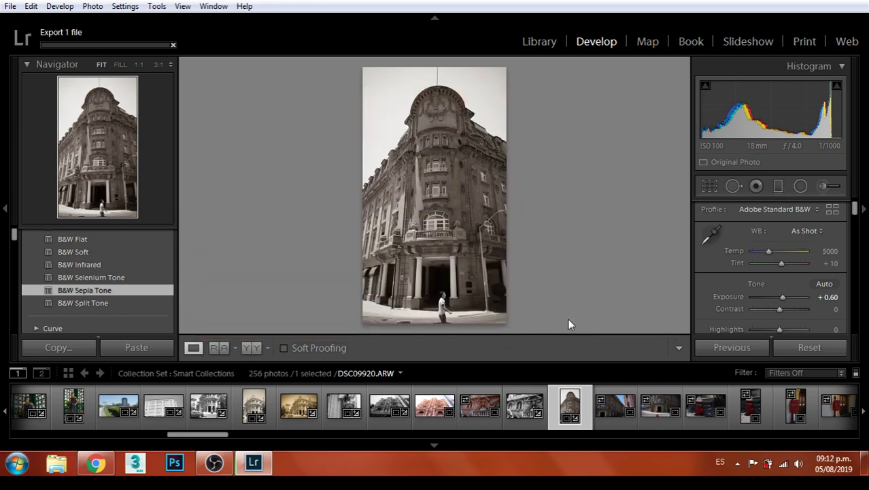
Go to DSC09921 and set Exposure to +1.19 and Contrast to +19
{"action": "key", "text": "Right"}
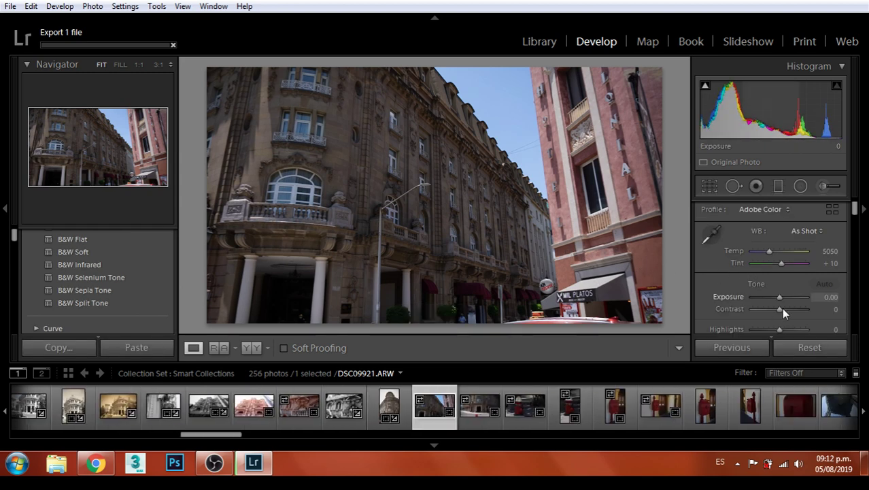
{"action": "left_click_drag", "start_coordinate": [779, 297], "coordinate": [785, 310]}
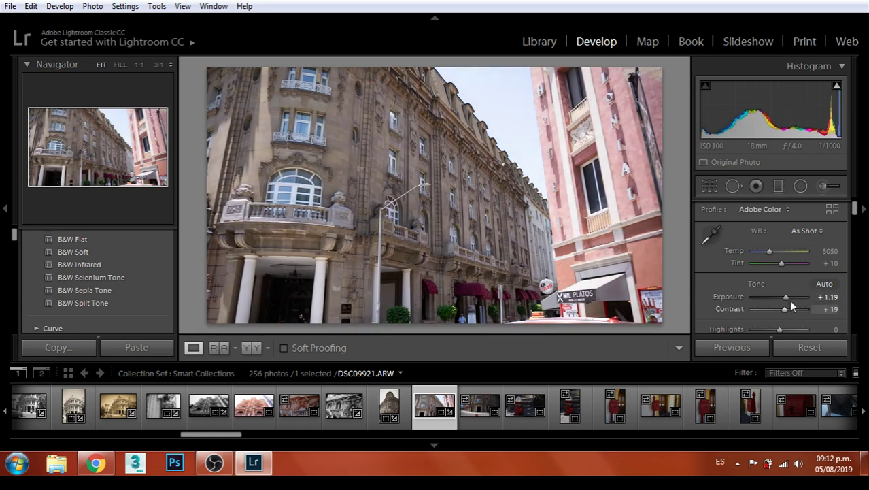
{"action": "left_click", "coordinate": [714, 187]}
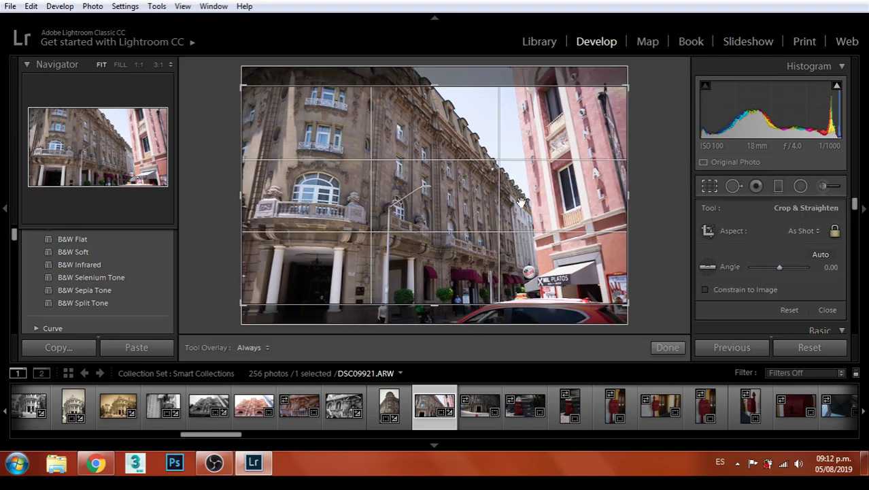
Crop DSC09921 to an 8.5 x 11 ratio with the building repositioned in the frame
{"action": "mouse_move", "coordinate": [466, 181]}
{"action": "left_mouse_down"}
{"action": "mouse_move", "coordinate": [471, 198]}
{"action": "mouse_move", "coordinate": [474, 180]}
{"action": "mouse_move", "coordinate": [478, 191]}
{"action": "left_mouse_up"}
{"action": "key", "text": "Return"}
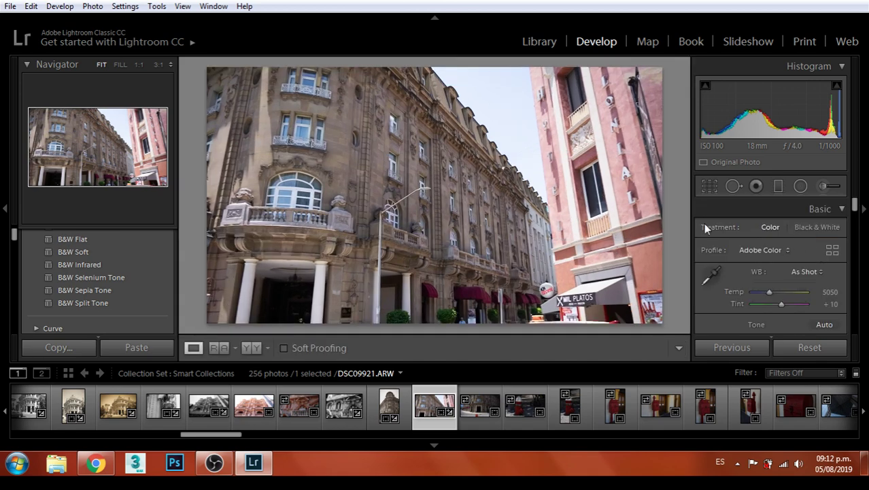
{"action": "left_click", "coordinate": [712, 188]}
{"action": "left_click", "coordinate": [809, 232]}
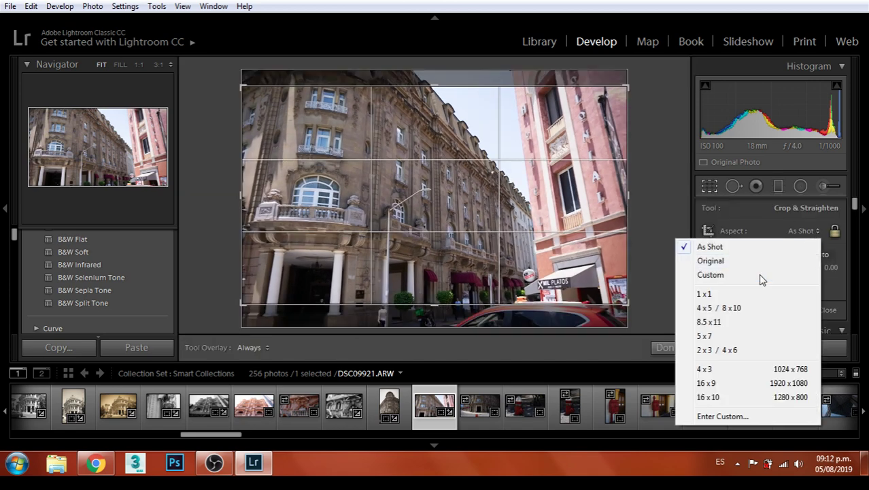
{"action": "left_click", "coordinate": [727, 322]}
{"action": "left_click_drag", "start_coordinate": [460, 202], "coordinate": [487, 185]}
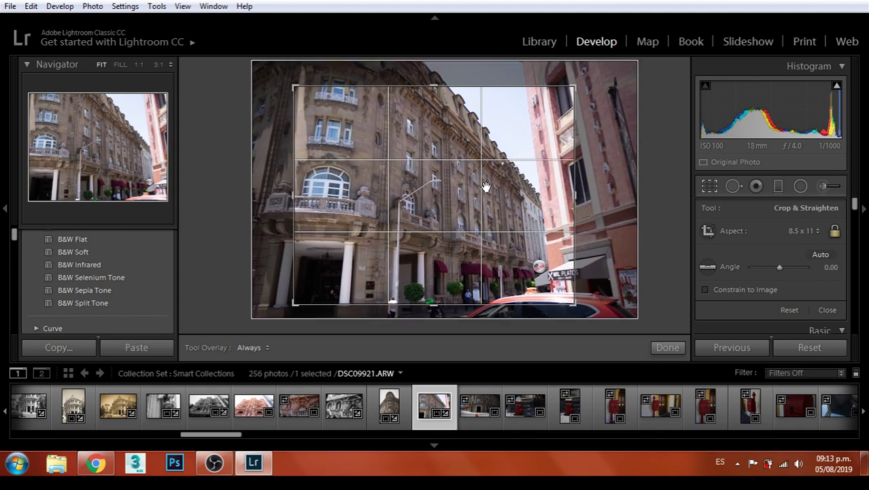
{"action": "key", "text": "Return"}
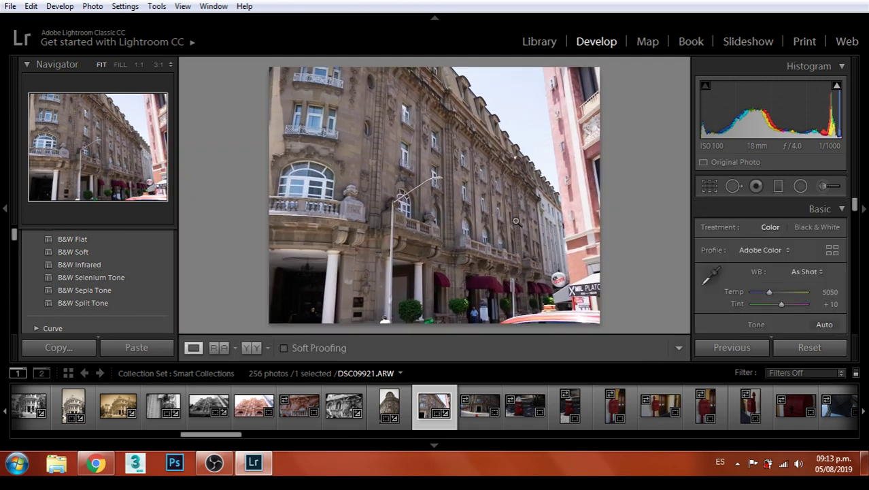
Refine the crop by nudging the building slightly down and commit it
{"action": "left_click", "coordinate": [712, 189]}
{"action": "left_click_drag", "start_coordinate": [485, 221], "coordinate": [484, 226]}
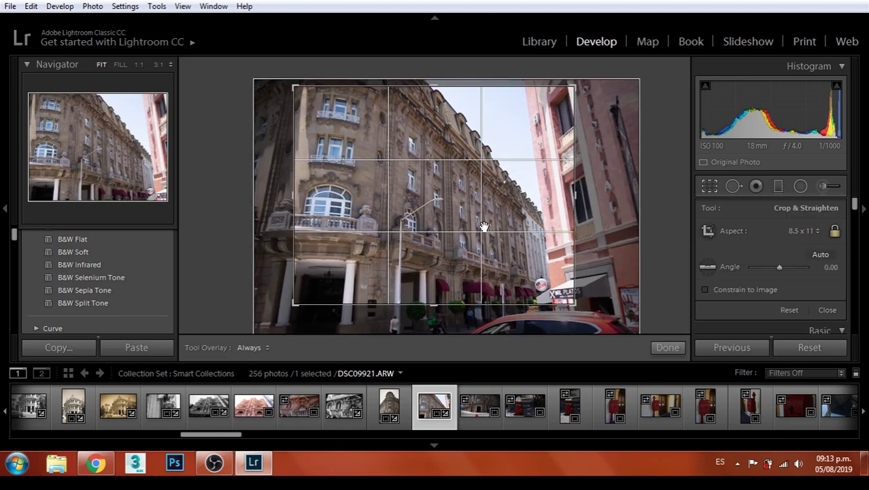
{"action": "key", "text": "Return"}
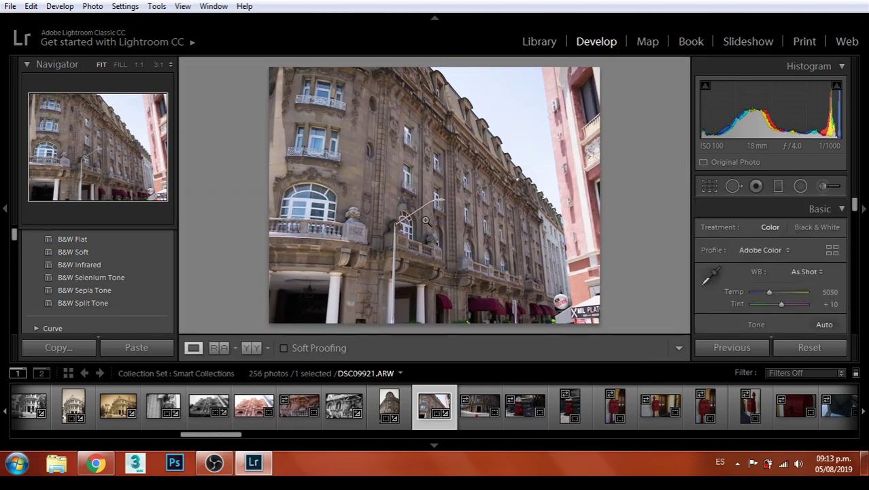
{"action": "scroll", "coordinate": [764, 265], "scroll_direction": "down", "scroll_amount": 1}
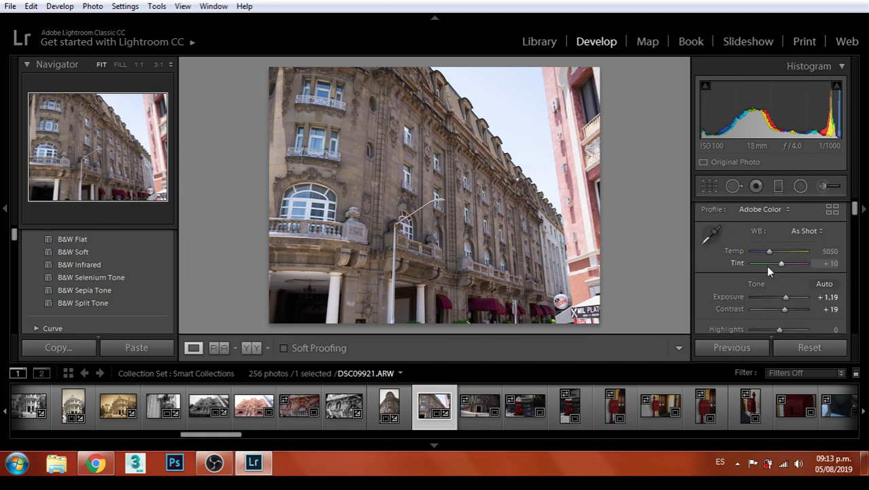
Set the building photo to Exposure +1.67 and Contrast +14
{"action": "left_click", "coordinate": [787, 297]}
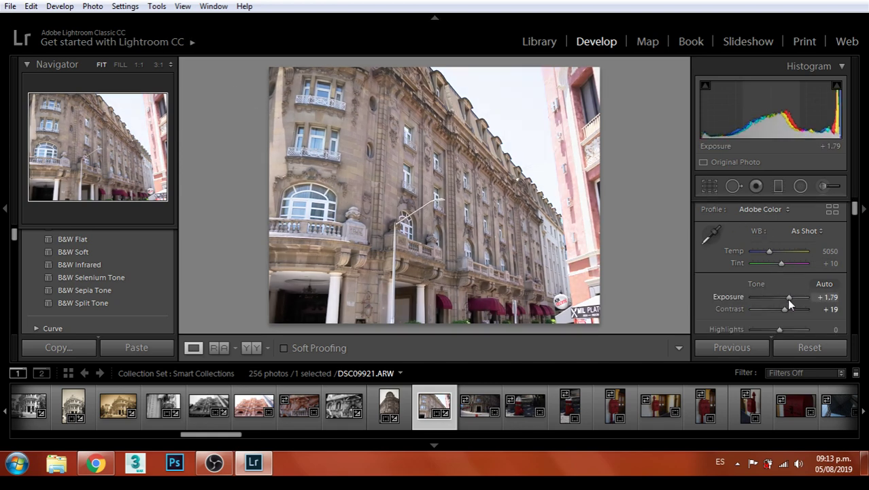
{"action": "left_click", "coordinate": [787, 299]}
{"action": "left_click_drag", "start_coordinate": [786, 310], "coordinate": [759, 330]}
{"action": "scroll", "coordinate": [109, 272], "scroll_direction": "up", "scroll_amount": 6}
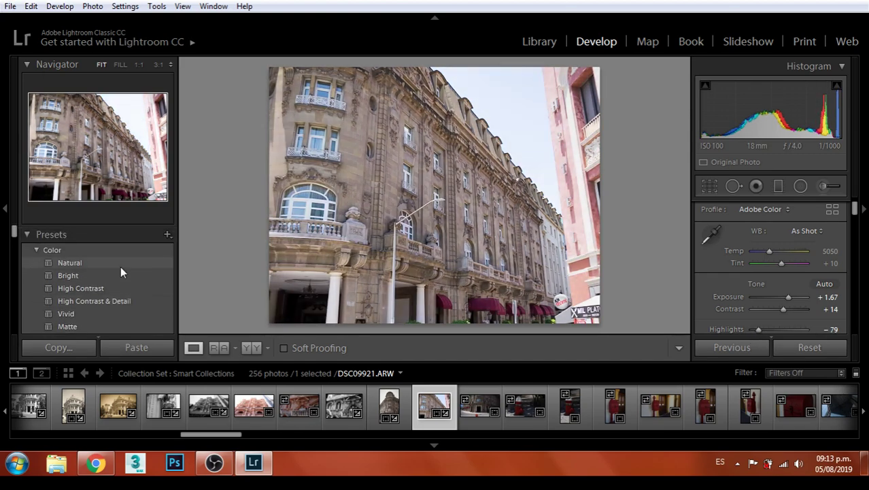
{"action": "scroll", "coordinate": [109, 272], "scroll_direction": "down", "scroll_amount": 3}
{"action": "scroll", "coordinate": [127, 276], "scroll_direction": "down", "scroll_amount": 5}
{"action": "scroll", "coordinate": [139, 272], "scroll_direction": "down", "scroll_amount": 8}
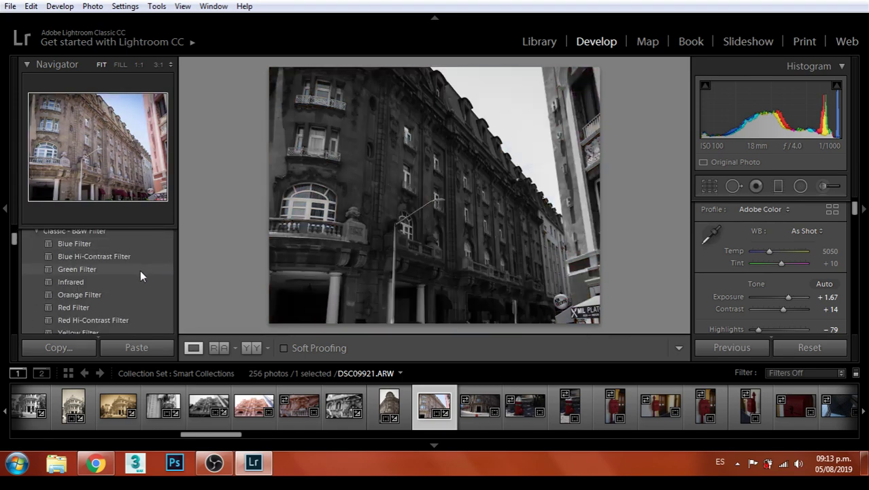
{"action": "scroll", "coordinate": [144, 269], "scroll_direction": "down", "scroll_amount": 3}
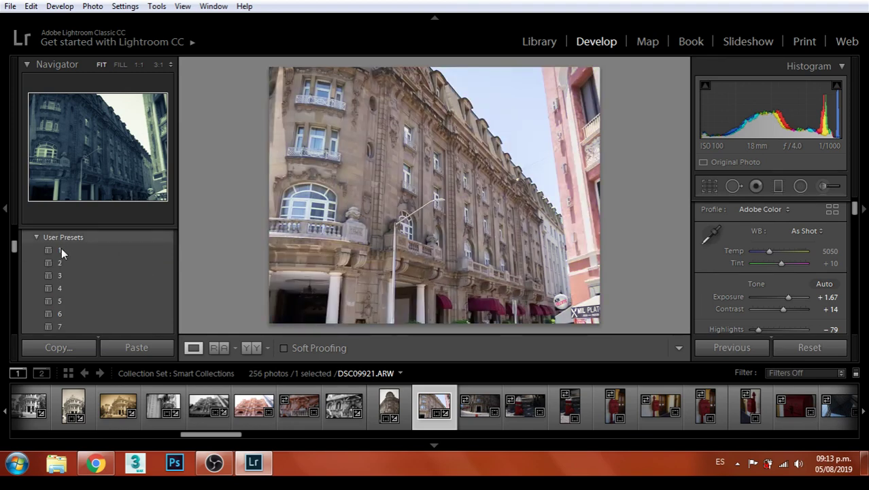
Preview user presets 1, 2 (black-and-white) and 3 (blue-toned), then browse the preset list
{"action": "left_click", "coordinate": [61, 251]}
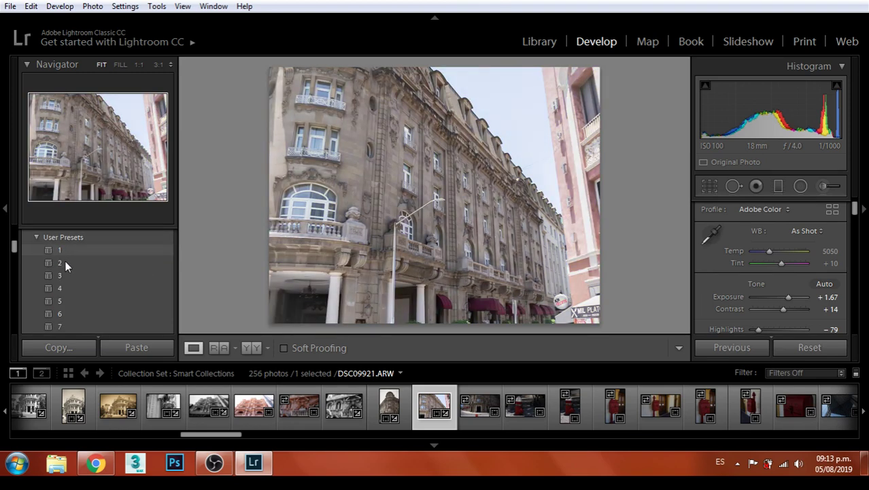
{"action": "left_click", "coordinate": [65, 262]}
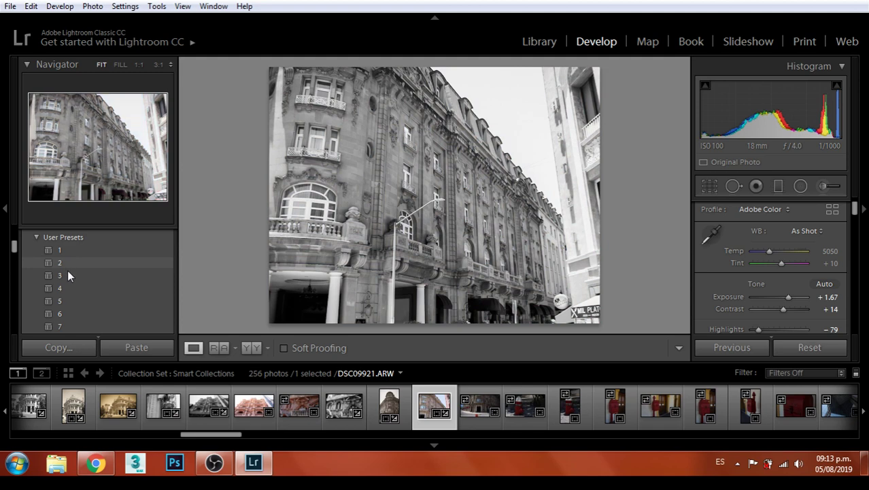
{"action": "left_click", "coordinate": [68, 274]}
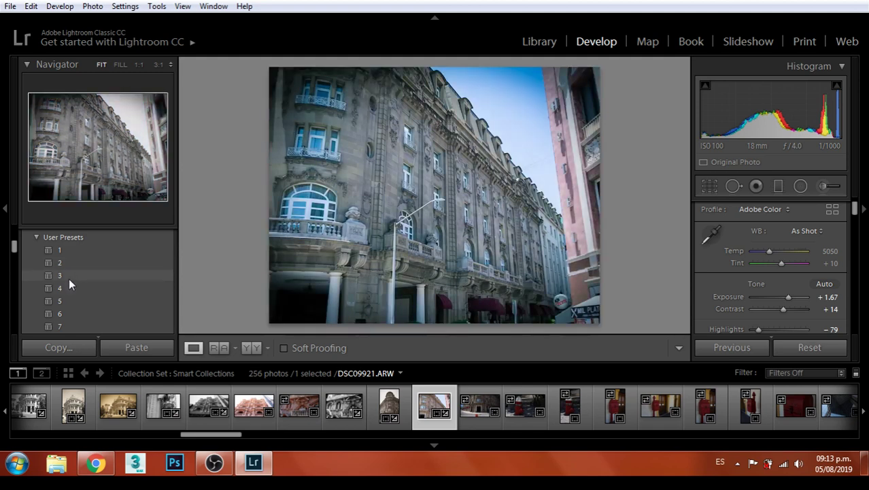
{"action": "scroll", "coordinate": [75, 305], "scroll_direction": "down", "scroll_amount": 3}
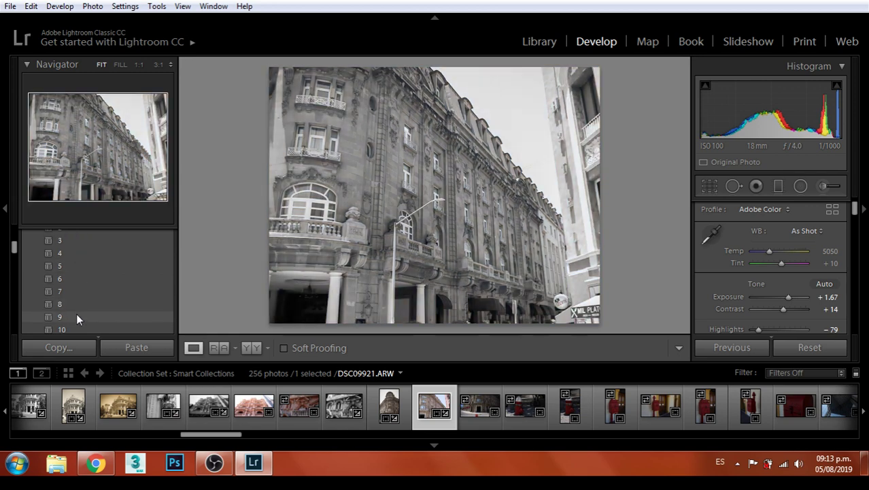
{"action": "scroll", "coordinate": [78, 323], "scroll_direction": "down", "scroll_amount": 1}
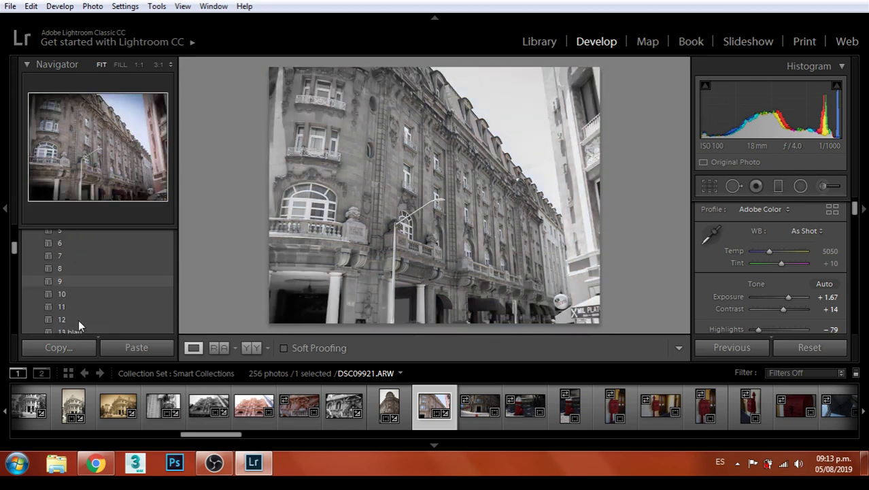
{"action": "scroll", "coordinate": [76, 313], "scroll_direction": "down", "scroll_amount": 1}
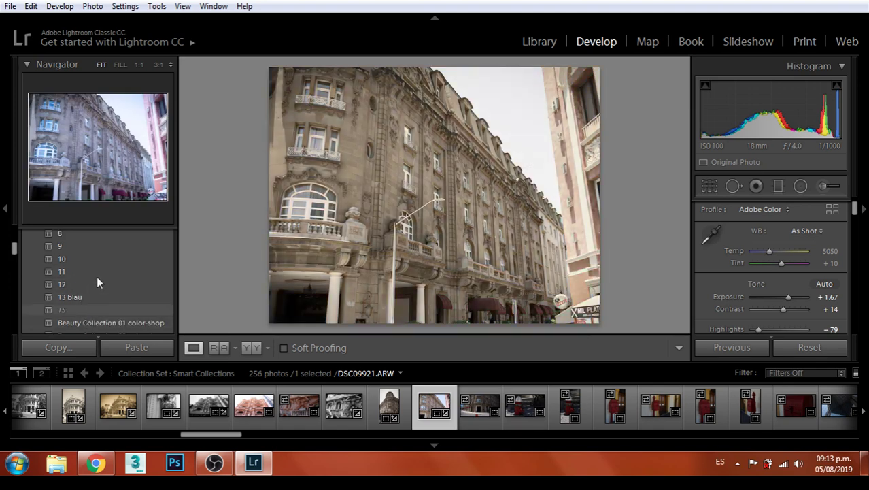
{"action": "scroll", "coordinate": [96, 284], "scroll_direction": "down", "scroll_amount": 1}
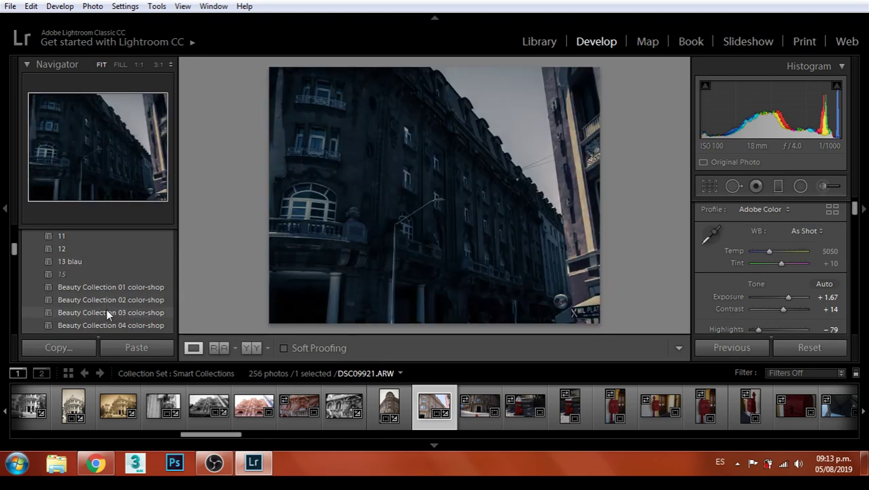
{"action": "scroll", "coordinate": [106, 309], "scroll_direction": "down", "scroll_amount": 1}
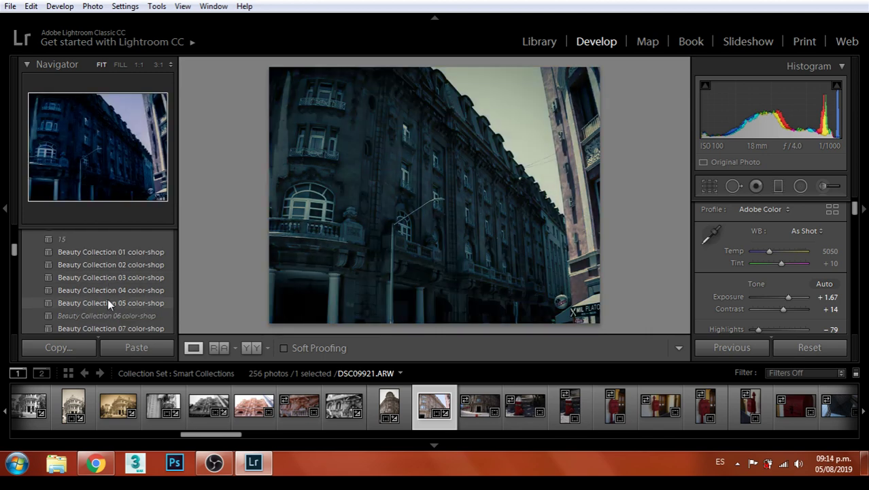
{"action": "scroll", "coordinate": [109, 304], "scroll_direction": "down", "scroll_amount": 1}
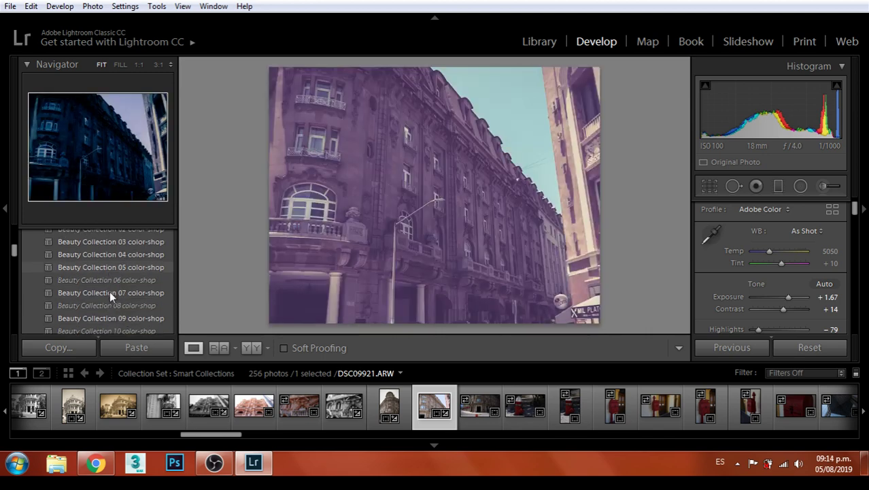
{"action": "scroll", "coordinate": [109, 291], "scroll_direction": "down", "scroll_amount": 1}
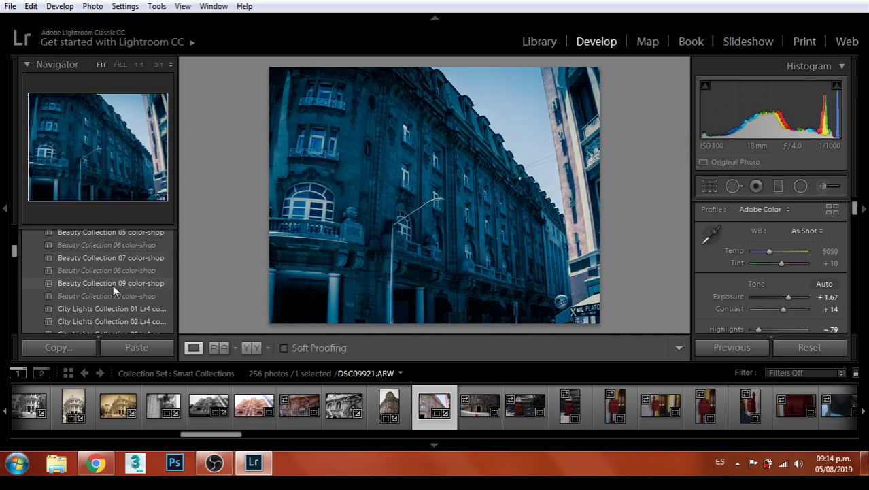
{"action": "scroll", "coordinate": [113, 285], "scroll_direction": "down", "scroll_amount": 1}
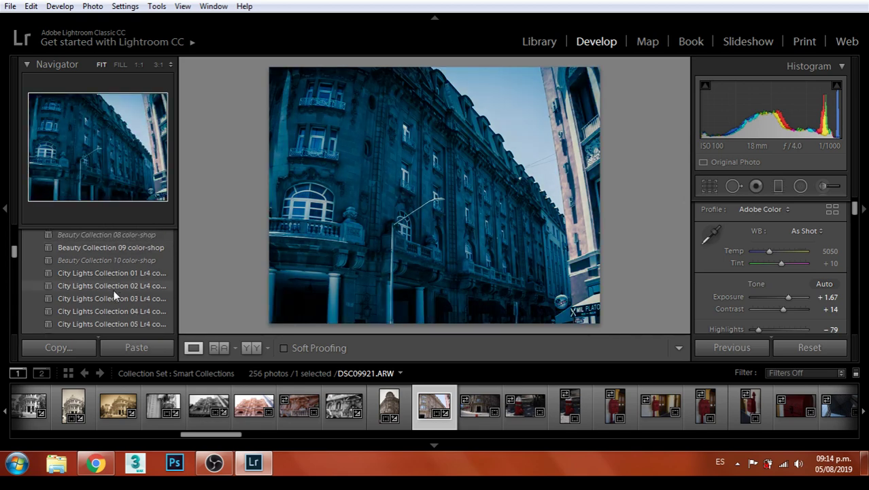
{"action": "scroll", "coordinate": [139, 289], "scroll_direction": "up", "scroll_amount": 5}
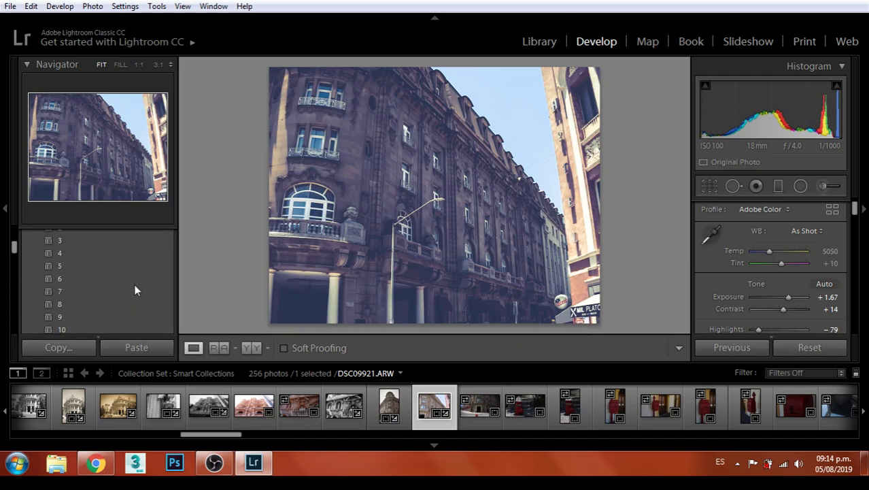
{"action": "scroll", "coordinate": [134, 283], "scroll_direction": "up", "scroll_amount": 10}
{"action": "scroll", "coordinate": [133, 282], "scroll_direction": "up", "scroll_amount": 5}
{"action": "scroll", "coordinate": [133, 282], "scroll_direction": "down", "scroll_amount": 2}
{"action": "scroll", "coordinate": [129, 280], "scroll_direction": "down", "scroll_amount": 8}
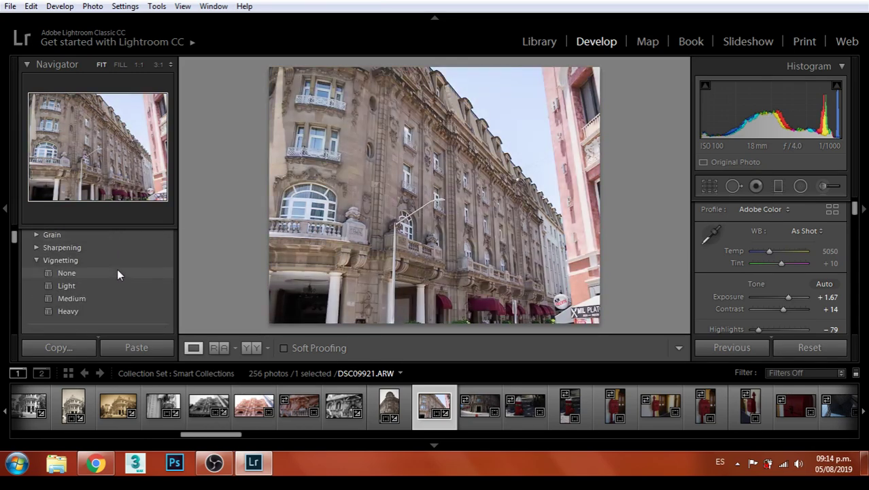
Apply the Heavy vignetting preset, export DSC09921 as a JPEG, and go to the next photo
{"action": "left_click", "coordinate": [69, 311]}
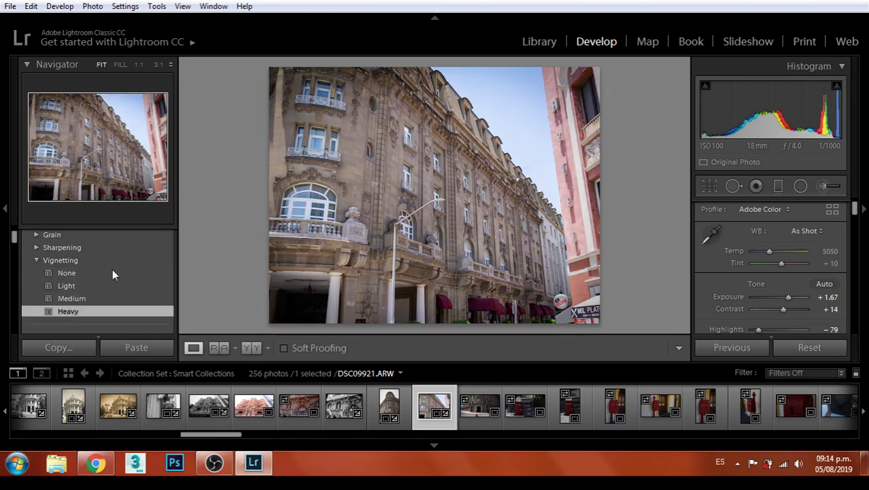
{"action": "left_click", "coordinate": [10, 6]}
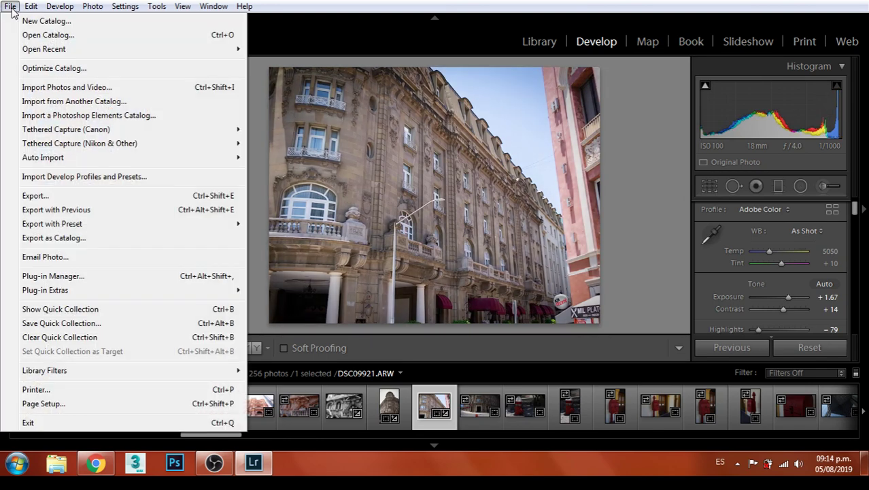
{"action": "left_click", "coordinate": [42, 196]}
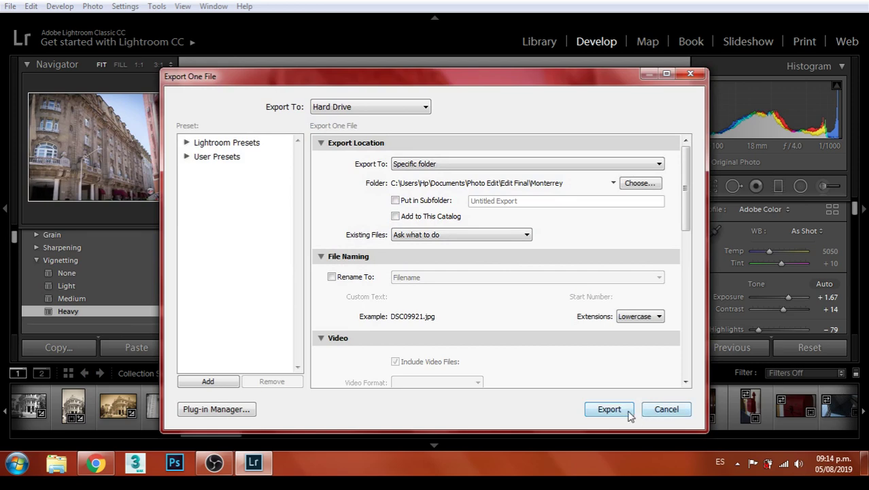
{"action": "left_click", "coordinate": [626, 411]}
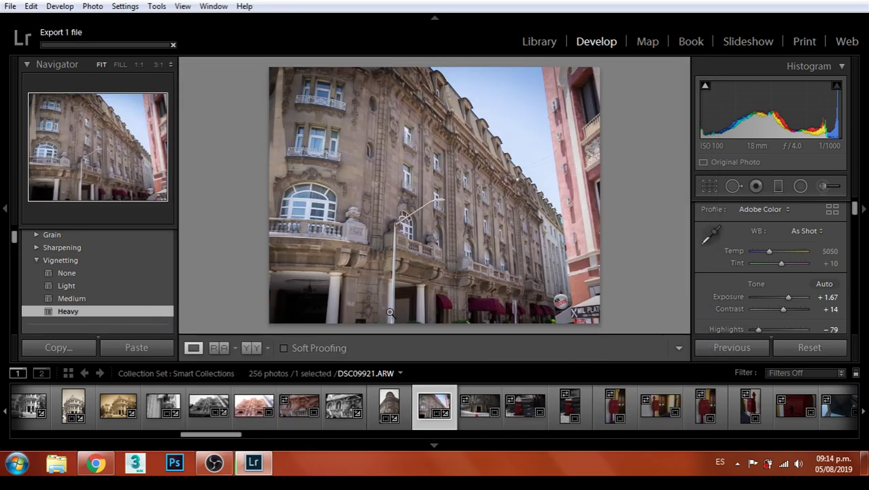
{"action": "key", "text": "Right"}
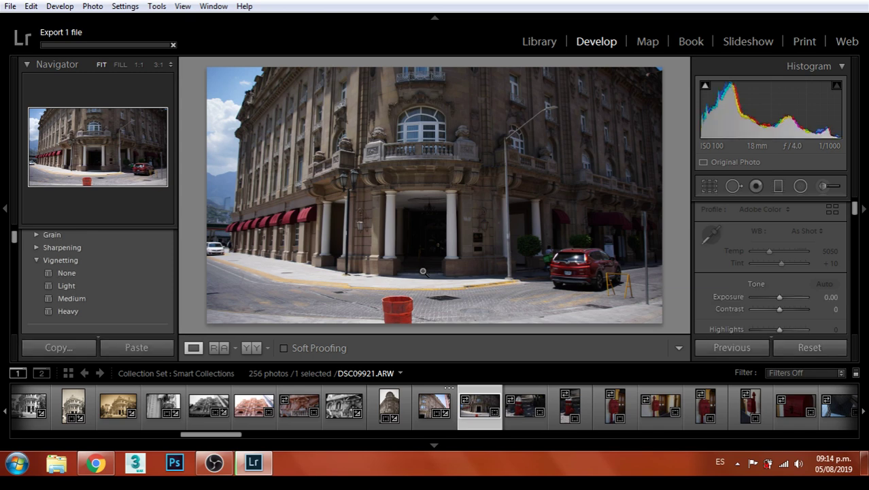
Crop DSC09922 to 8.5 x 11 portrait with the building repositioned
{"action": "left_click", "coordinate": [710, 185]}
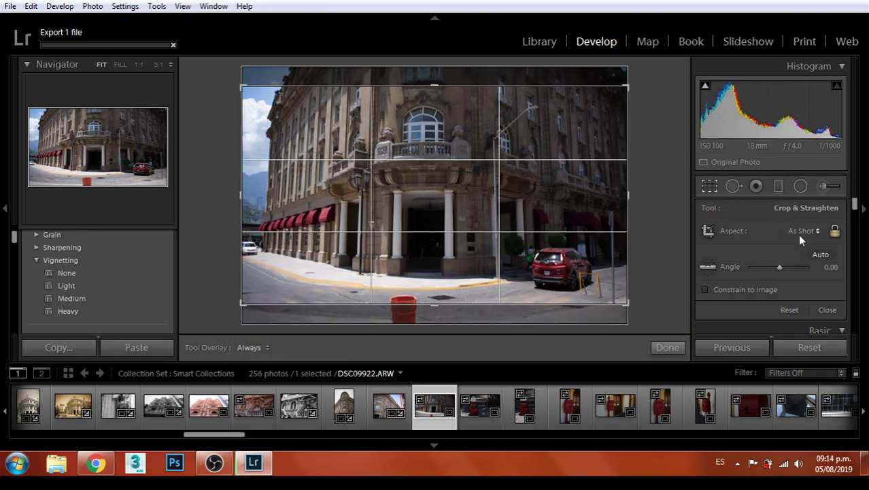
{"action": "left_click", "coordinate": [799, 231]}
{"action": "left_click", "coordinate": [733, 325]}
{"action": "left_click_drag", "start_coordinate": [417, 197], "coordinate": [444, 206]}
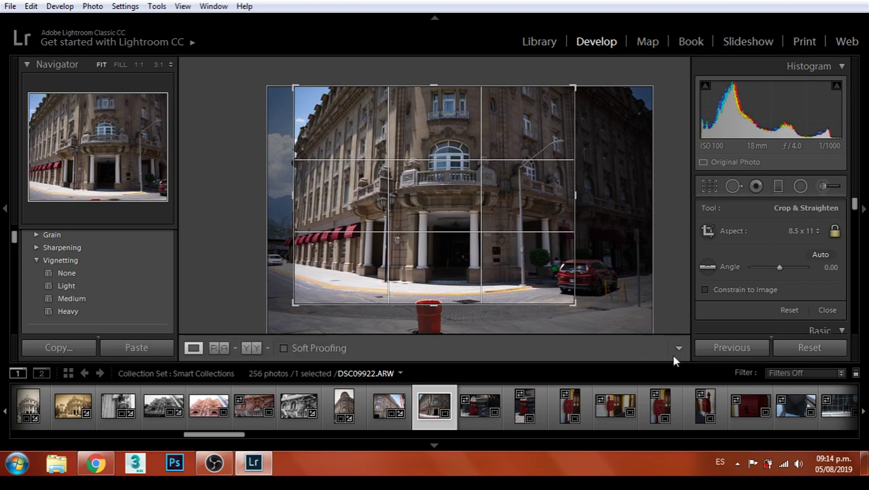
{"action": "left_click", "coordinate": [670, 353]}
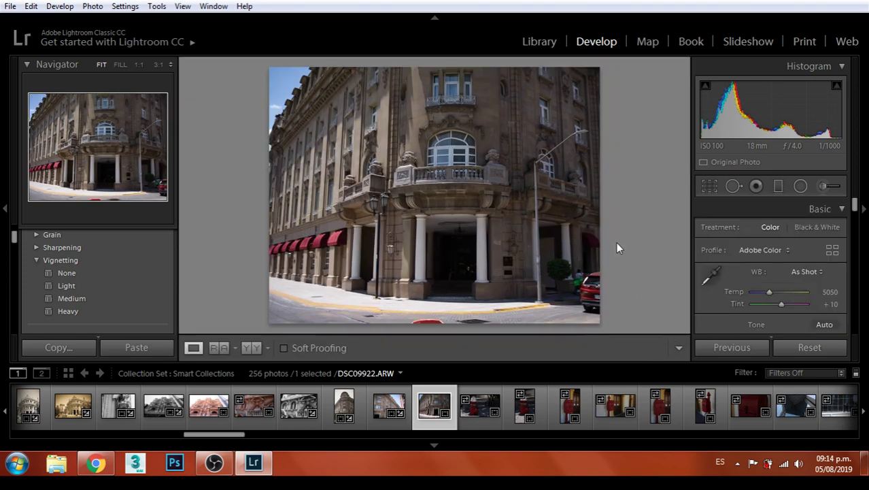
Shift the photo right within the crop, then apply the Heavy vignetting preset and zoom to 1:1
{"action": "left_click", "coordinate": [710, 185]}
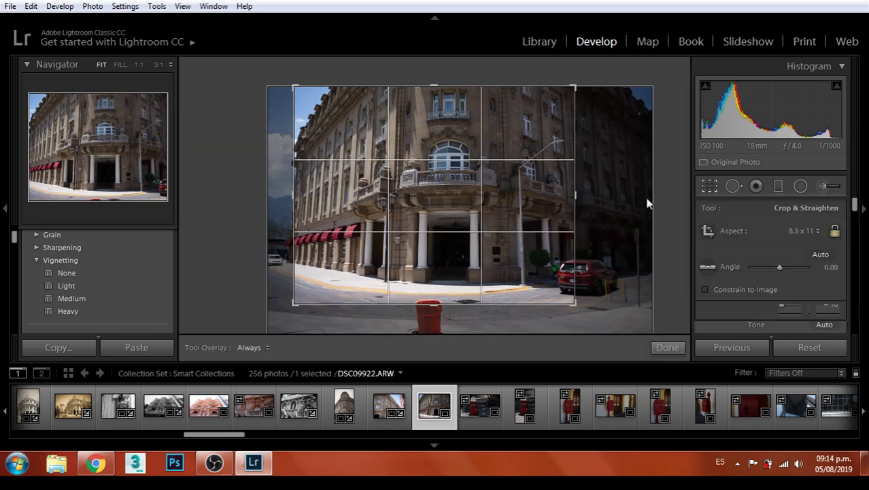
{"action": "left_click_drag", "start_coordinate": [460, 198], "coordinate": [478, 202]}
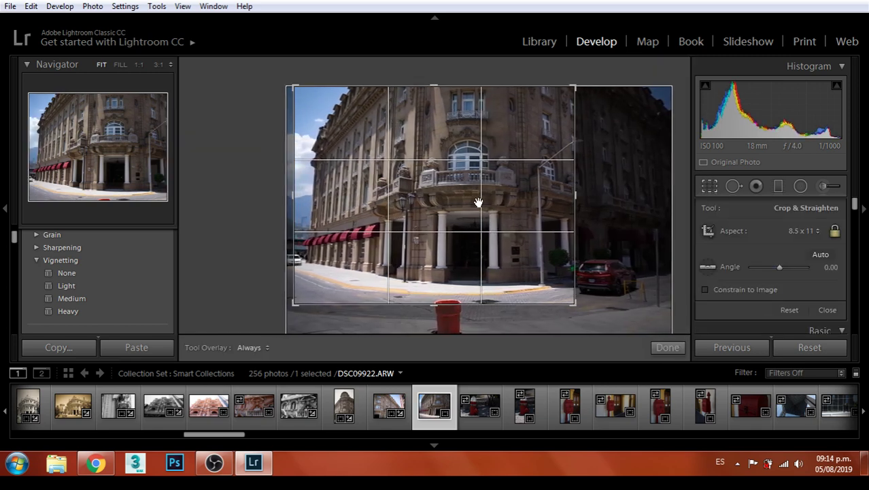
{"action": "key", "text": "Return"}
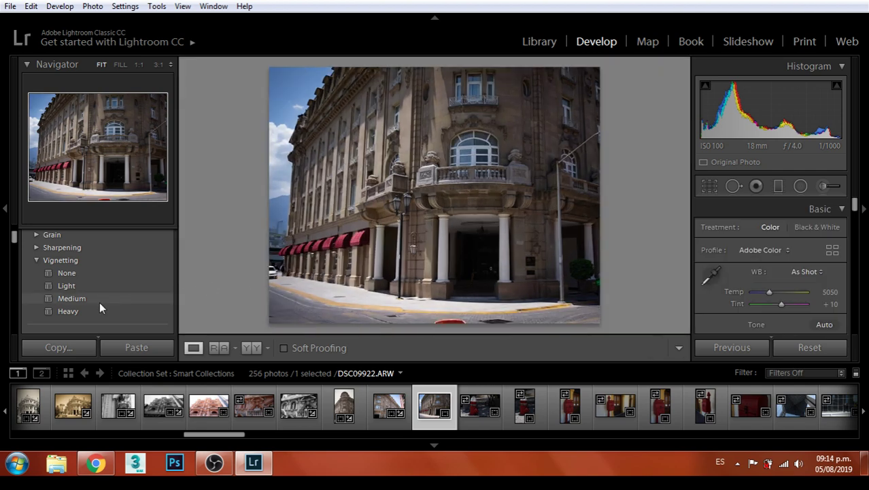
{"action": "left_click", "coordinate": [91, 311]}
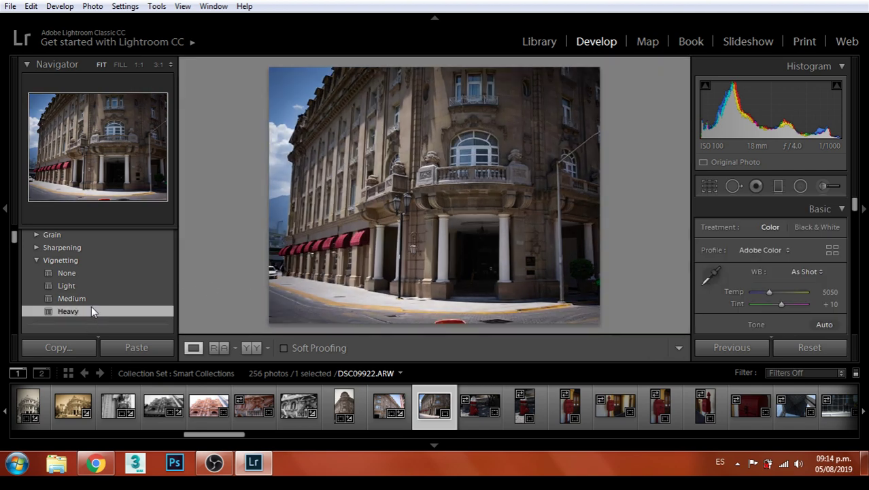
{"action": "left_click", "coordinate": [443, 316]}
Paint a Heal stroke over the red object at the bottom, undoing two extra strokes
{"action": "left_click_drag", "start_coordinate": [502, 295], "coordinate": [751, 186]}
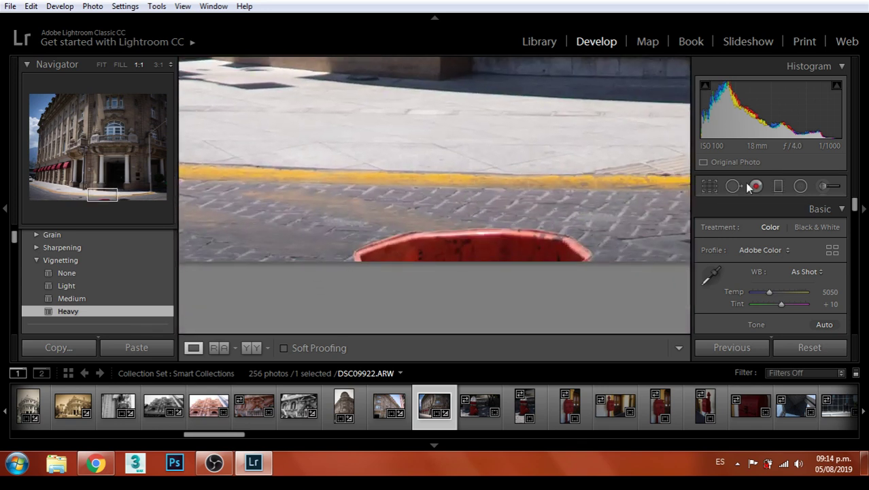
{"action": "left_click", "coordinate": [739, 184]}
{"action": "mouse_move", "coordinate": [378, 251]}
{"action": "left_mouse_down"}
{"action": "mouse_move", "coordinate": [406, 243]}
{"action": "mouse_move", "coordinate": [373, 244]}
{"action": "mouse_move", "coordinate": [484, 242]}
{"action": "mouse_move", "coordinate": [590, 253]}
{"action": "left_mouse_up"}
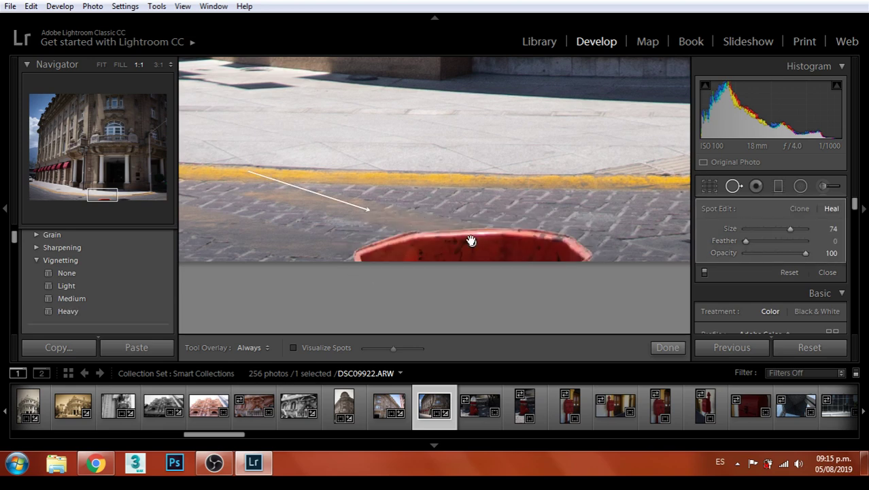
{"action": "left_click_drag", "start_coordinate": [288, 243], "coordinate": [397, 234]}
{"action": "key", "text": "ctrl+z"}
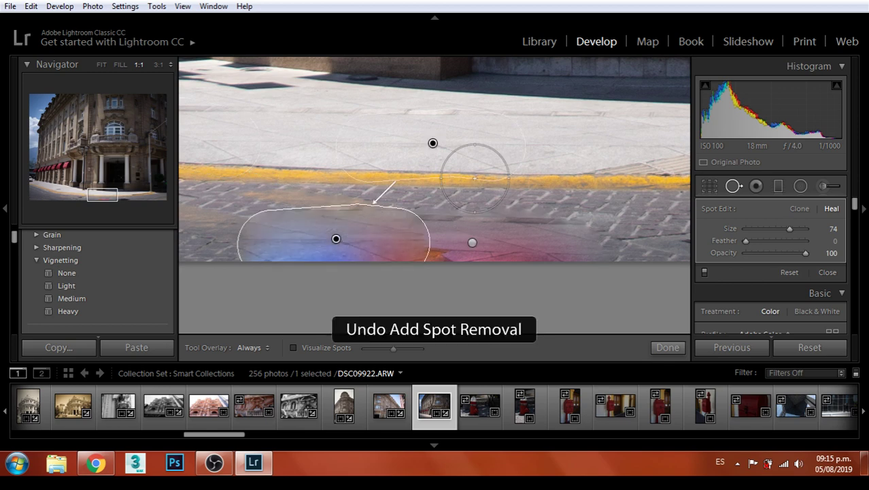
{"action": "right_click", "coordinate": [388, 159]}
{"action": "left_click_drag", "start_coordinate": [391, 151], "coordinate": [434, 184]}
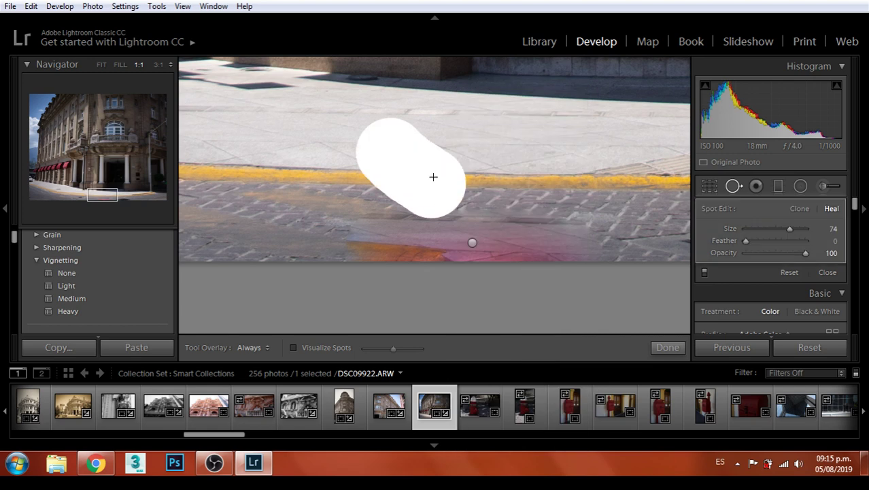
{"action": "key", "text": "ctrl+z"}
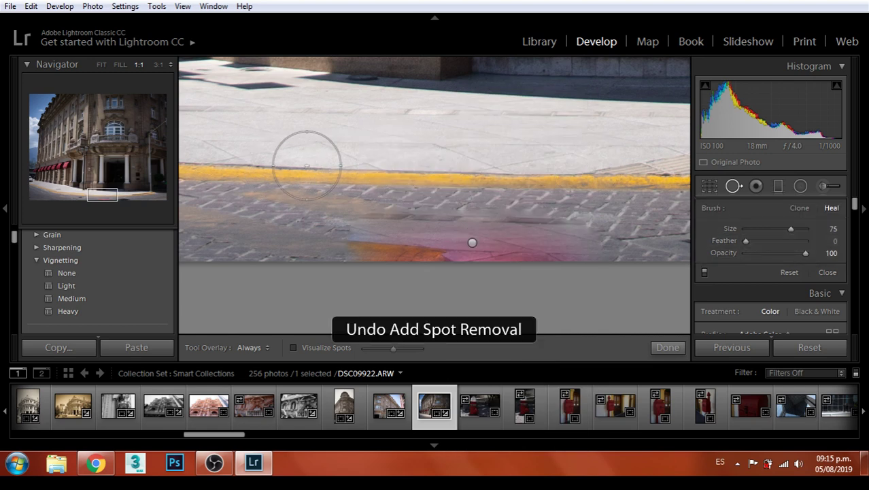
Try a heal spot on the sidewalk, moving its source across the pavement, then undo it
{"action": "left_click_drag", "start_coordinate": [281, 171], "coordinate": [407, 207]}
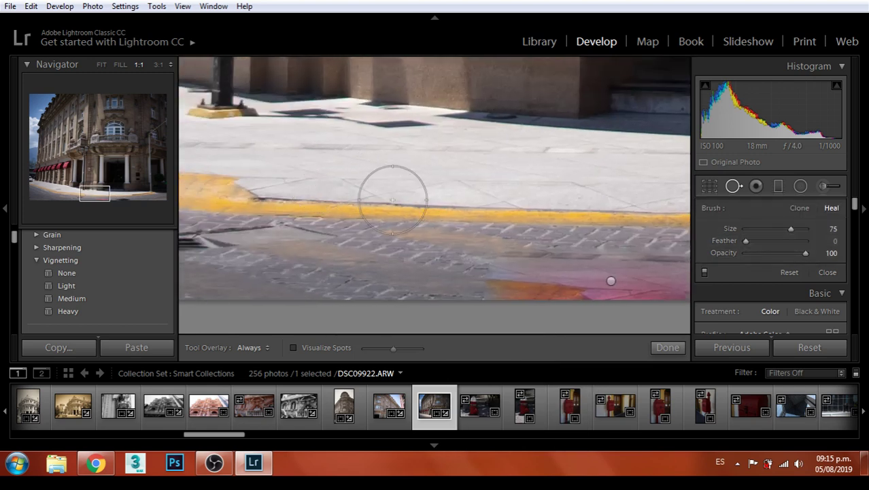
{"action": "left_click", "coordinate": [266, 170]}
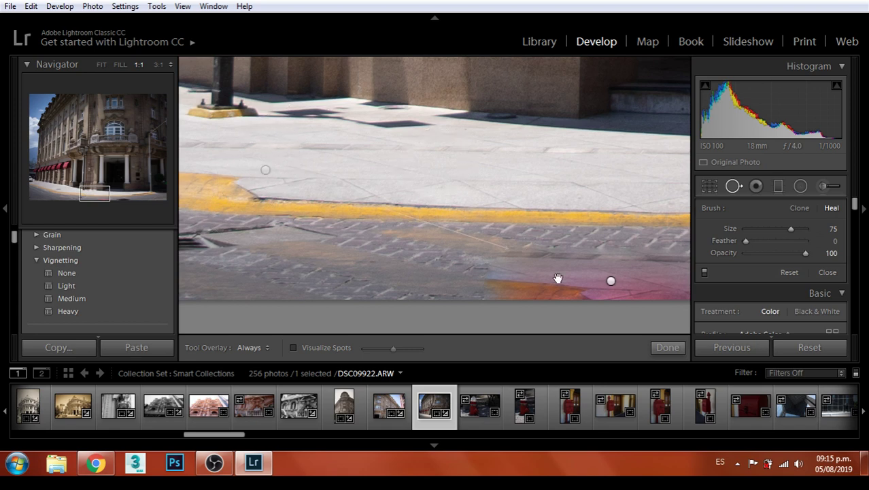
{"action": "left_click_drag", "start_coordinate": [611, 280], "coordinate": [585, 239]}
{"action": "mouse_move", "coordinate": [535, 208]}
{"action": "left_mouse_down"}
{"action": "mouse_move", "coordinate": [605, 252]}
{"action": "mouse_move", "coordinate": [583, 282]}
{"action": "left_mouse_up"}
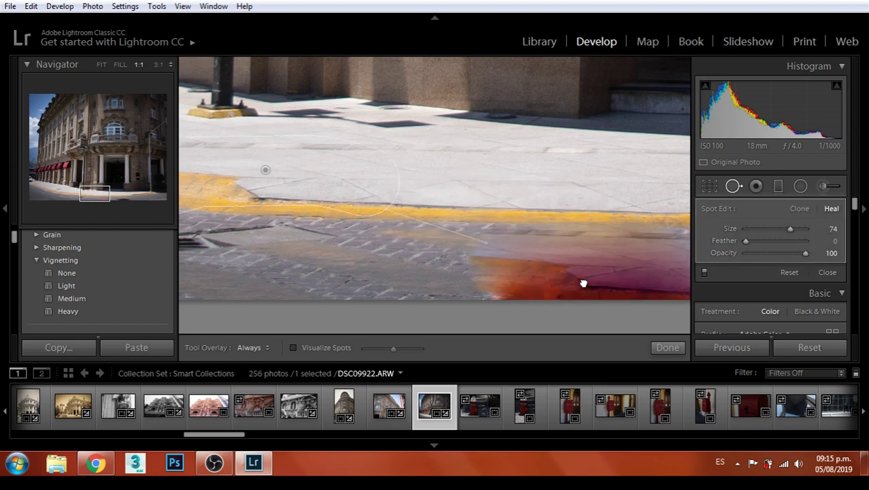
{"action": "mouse_move", "coordinate": [266, 171]}
{"action": "left_mouse_down"}
{"action": "mouse_move", "coordinate": [259, 275]}
{"action": "mouse_move", "coordinate": [282, 284]}
{"action": "mouse_move", "coordinate": [268, 253]}
{"action": "mouse_move", "coordinate": [412, 144]}
{"action": "mouse_move", "coordinate": [436, 144]}
{"action": "mouse_move", "coordinate": [427, 155]}
{"action": "mouse_move", "coordinate": [310, 186]}
{"action": "mouse_move", "coordinate": [606, 196]}
{"action": "mouse_move", "coordinate": [285, 196]}
{"action": "mouse_move", "coordinate": [579, 224]}
{"action": "mouse_move", "coordinate": [600, 215]}
{"action": "mouse_move", "coordinate": [309, 216]}
{"action": "mouse_move", "coordinate": [316, 227]}
{"action": "left_mouse_up"}
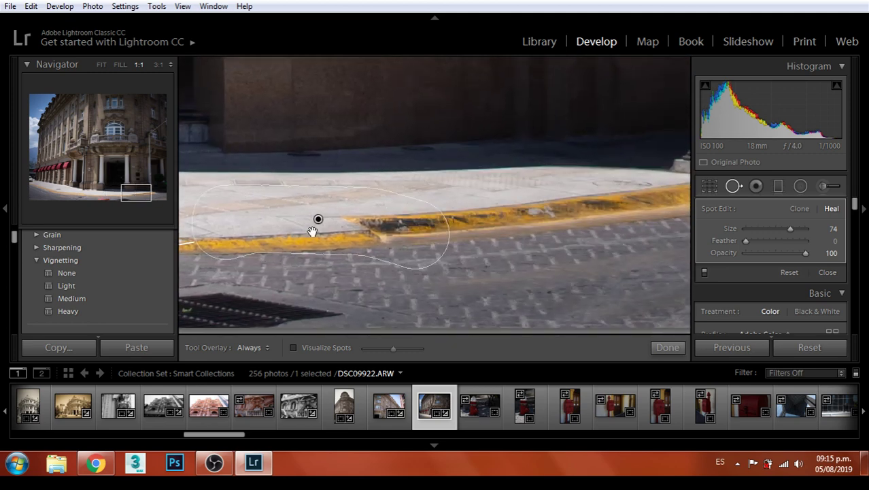
{"action": "mouse_move", "coordinate": [483, 238]}
{"action": "left_mouse_down"}
{"action": "mouse_move", "coordinate": [623, 291]}
{"action": "mouse_move", "coordinate": [514, 252]}
{"action": "mouse_move", "coordinate": [320, 285]}
{"action": "mouse_move", "coordinate": [212, 255]}
{"action": "left_mouse_up"}
{"action": "left_click_drag", "start_coordinate": [444, 283], "coordinate": [350, 282]}
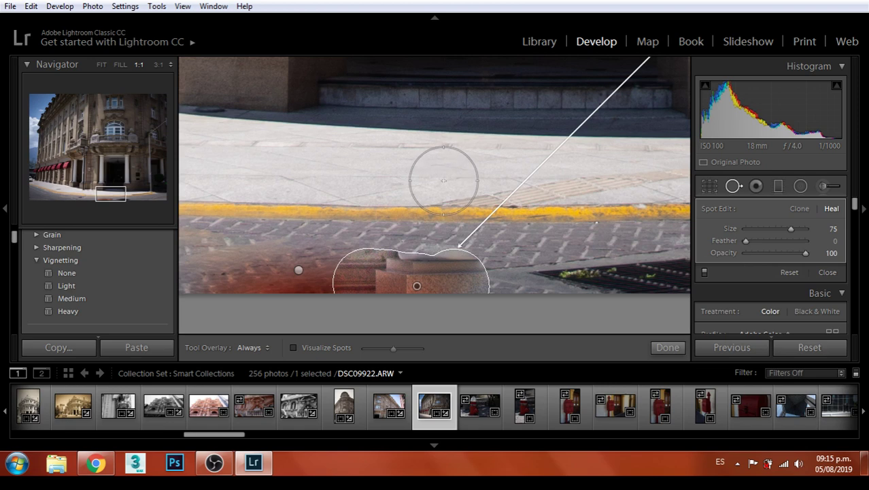
{"action": "key", "text": "ctrl+z"}
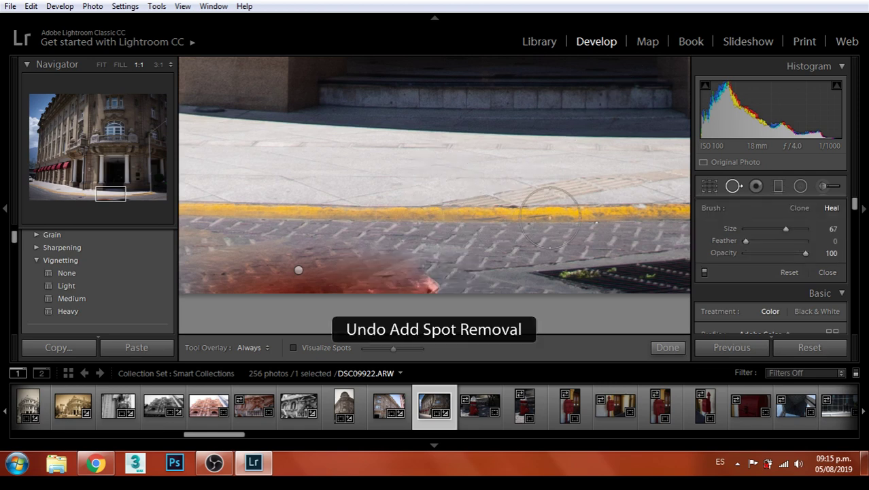
{"action": "key", "text": "ctrl+z"}
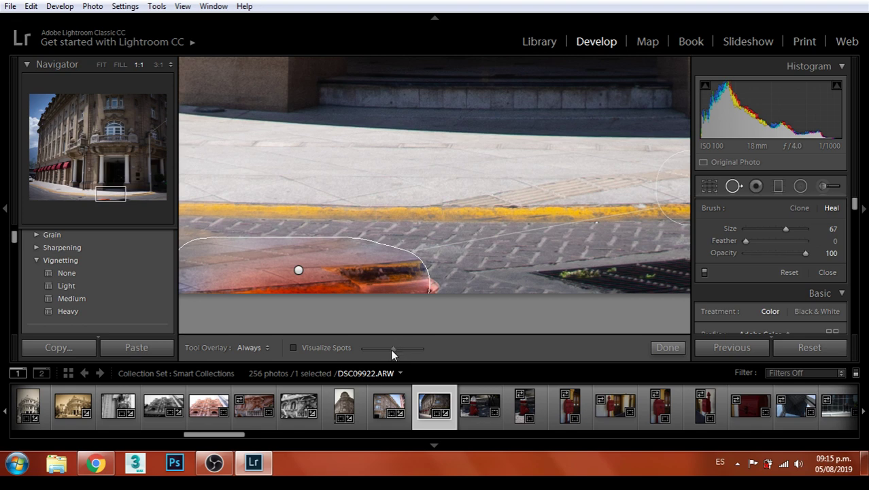
Check spots with the visualization toggle and undo the remaining heal spot changes
{"action": "left_click", "coordinate": [294, 347]}
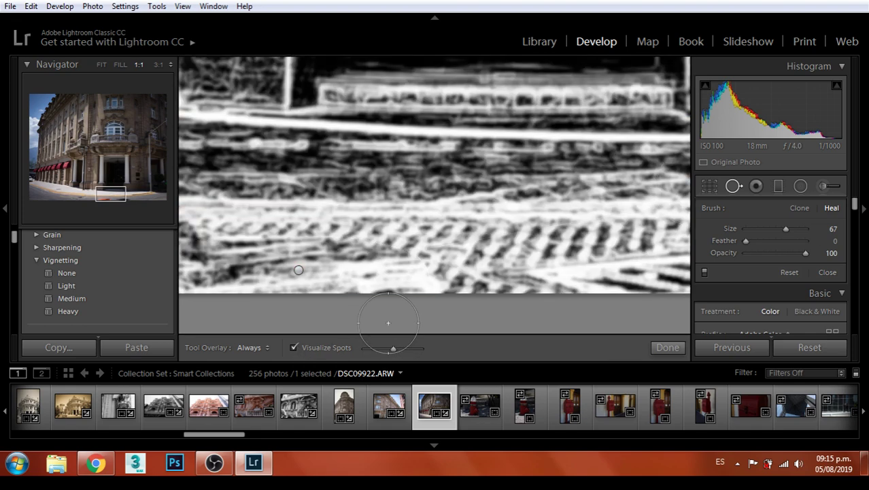
{"action": "left_click", "coordinate": [295, 347]}
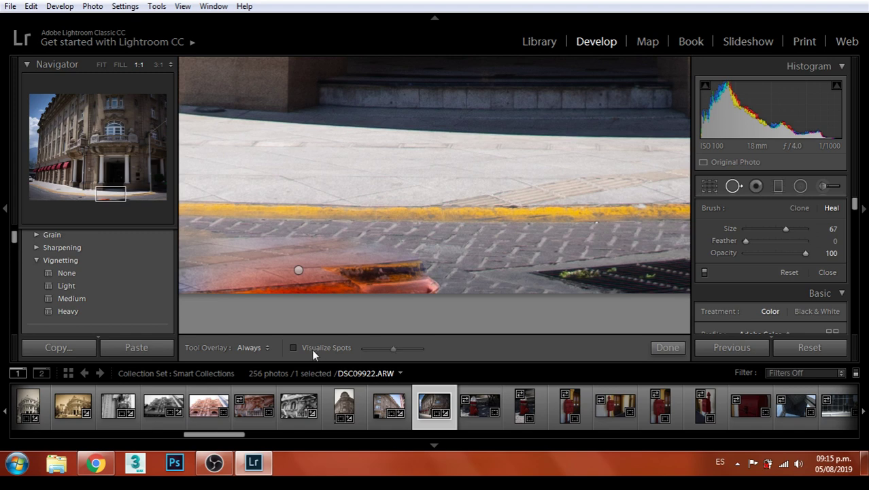
{"action": "scroll", "coordinate": [459, 240], "scroll_direction": "down", "scroll_amount": 3}
{"action": "left_click", "coordinate": [459, 240]}
{"action": "key", "text": "ctrl+z"}
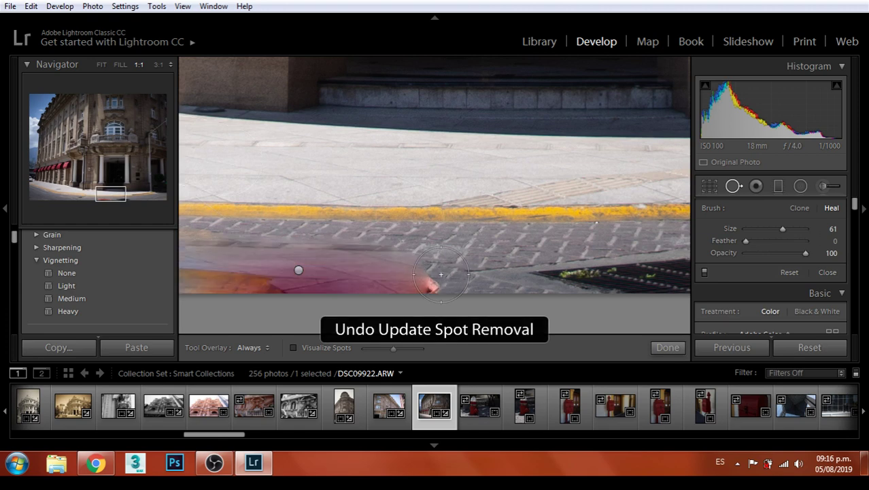
{"action": "key", "text": "ctrl+z"}
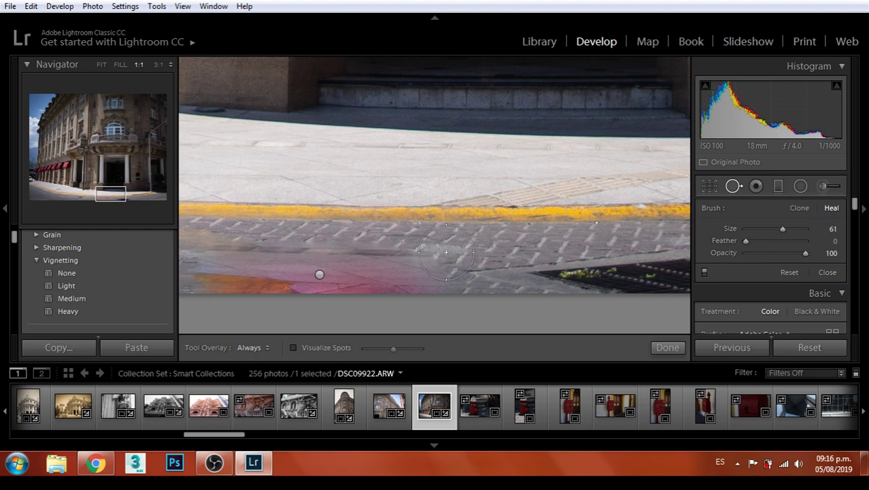
{"action": "key", "text": "ctrl+z"}
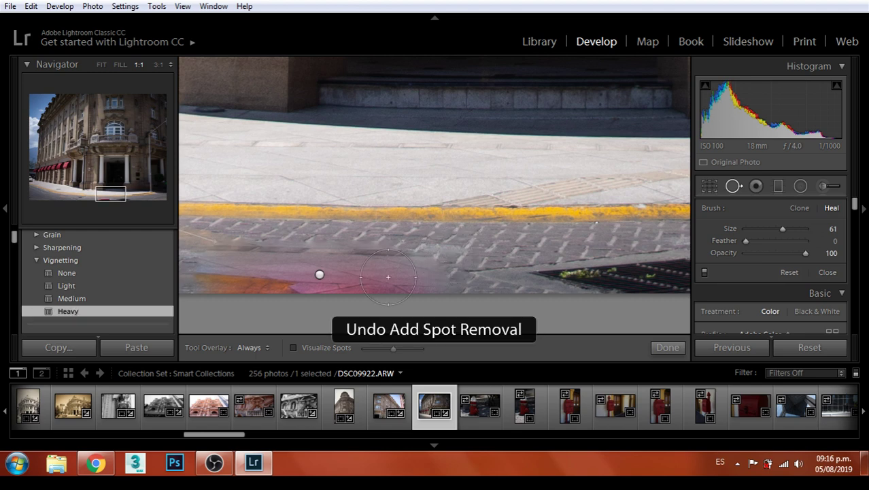
Repaint a heal stroke along the red object and finish Spot Removal
{"action": "left_click_drag", "start_coordinate": [334, 247], "coordinate": [444, 225]}
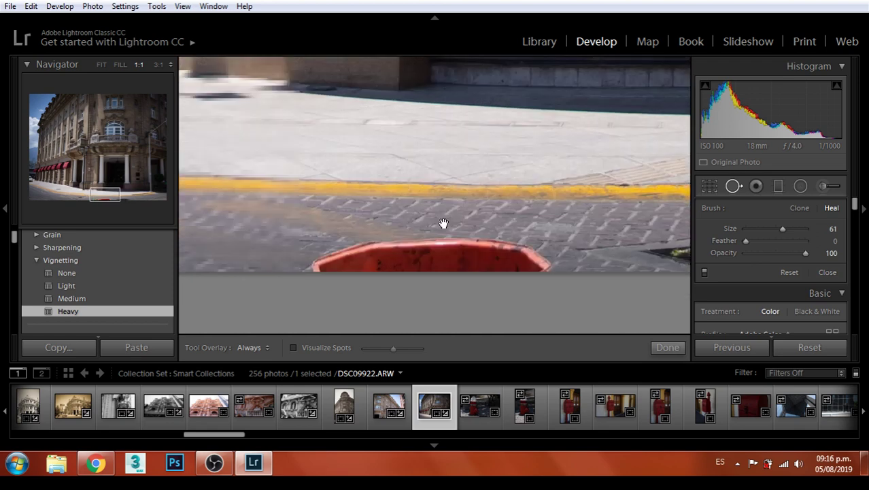
{"action": "left_click", "coordinate": [319, 259]}
{"action": "mouse_move", "coordinate": [320, 259]}
{"action": "left_mouse_down"}
{"action": "mouse_move", "coordinate": [461, 250]}
{"action": "mouse_move", "coordinate": [537, 263]}
{"action": "left_mouse_up"}
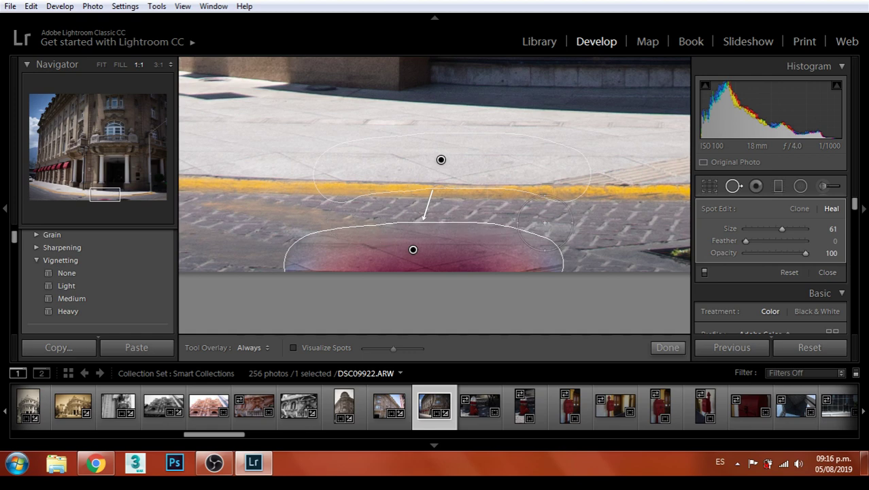
{"action": "left_click", "coordinate": [657, 348]}
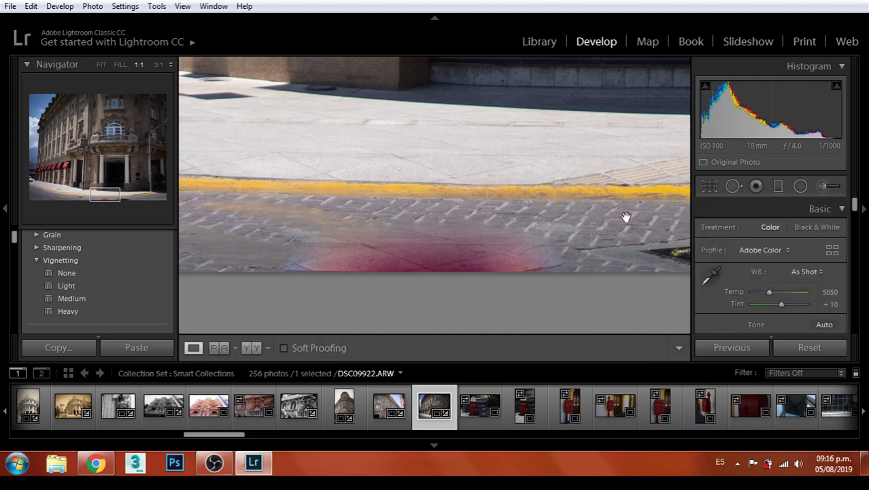
Redo the heal over the red object, sourcing from the lower-left pavement, and finish healing
{"action": "left_click", "coordinate": [545, 210]}
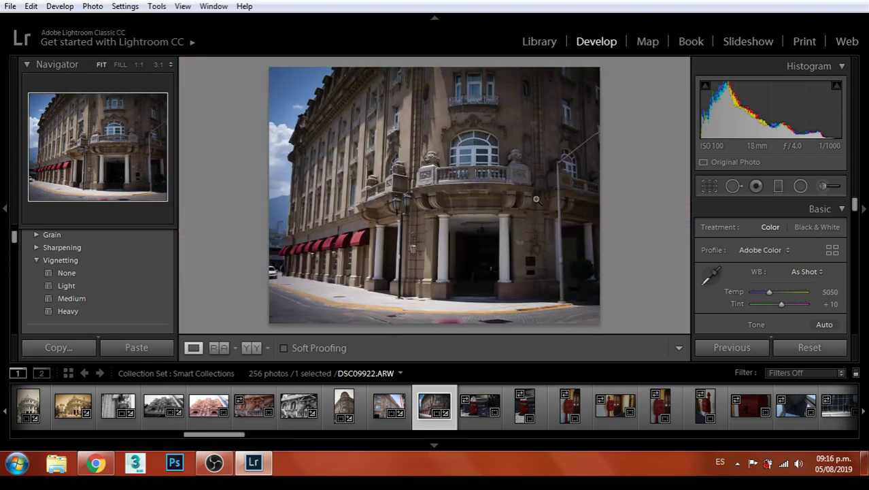
{"action": "key", "text": "ctrl+z"}
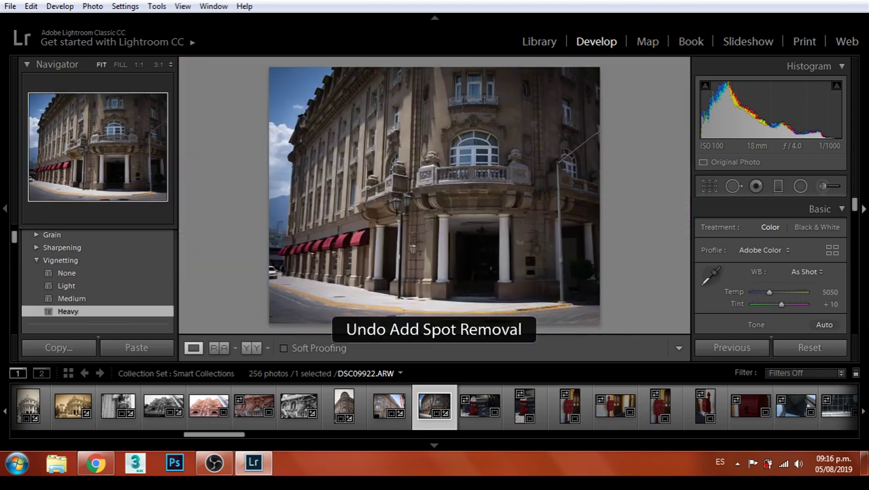
{"action": "left_click", "coordinate": [734, 190]}
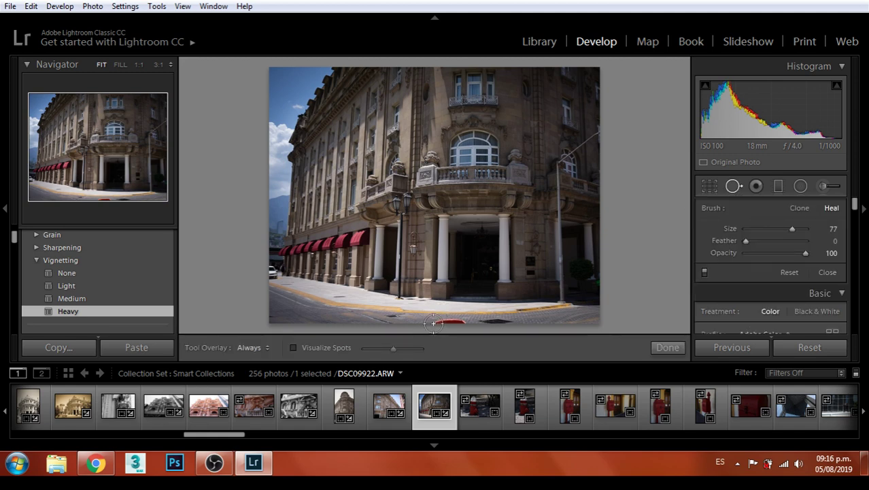
{"action": "left_click_drag", "start_coordinate": [433, 325], "coordinate": [445, 324]}
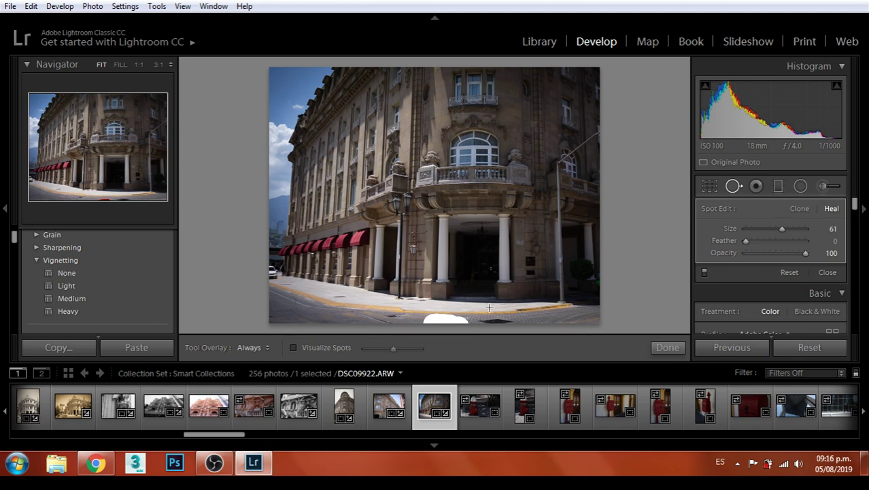
{"action": "mouse_move", "coordinate": [436, 166]}
{"action": "left_mouse_down"}
{"action": "mouse_move", "coordinate": [489, 227]}
{"action": "mouse_move", "coordinate": [559, 282]}
{"action": "mouse_move", "coordinate": [368, 314]}
{"action": "mouse_move", "coordinate": [279, 316]}
{"action": "left_mouse_up"}
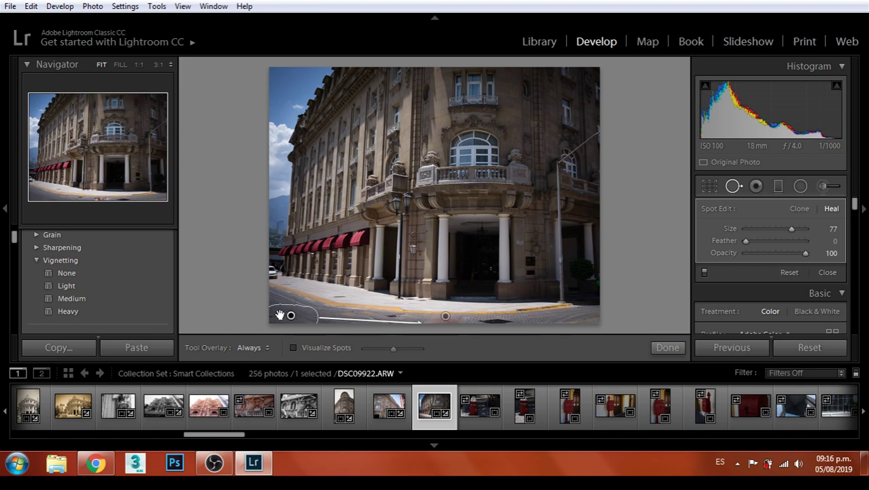
{"action": "left_click", "coordinate": [657, 347]}
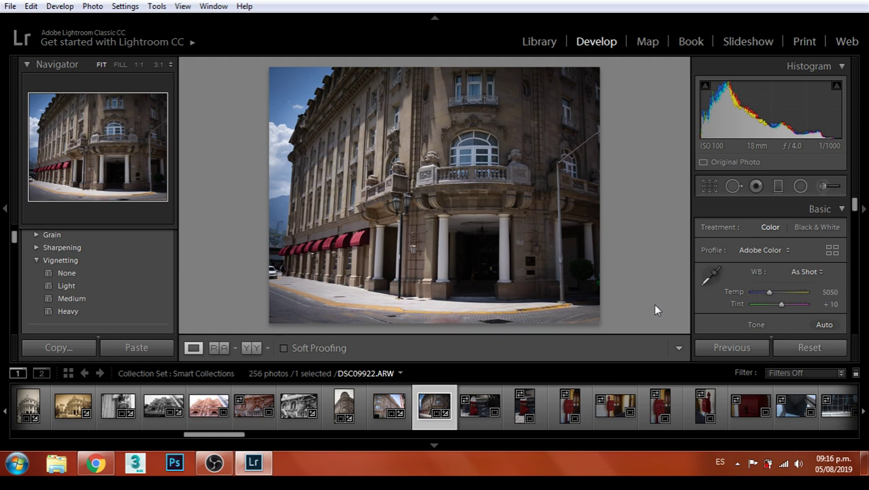
Inspect the pavement and building base at 1:1, then return to Fit view
{"action": "left_click", "coordinate": [465, 318]}
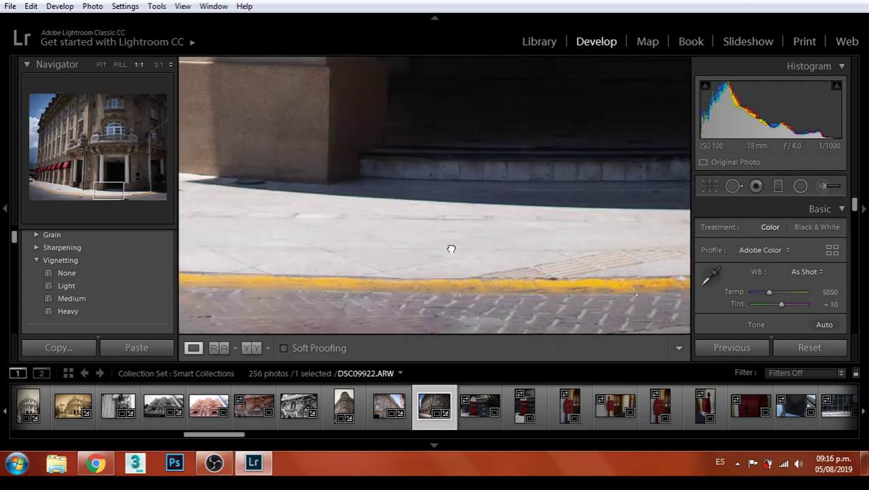
{"action": "left_click_drag", "start_coordinate": [442, 258], "coordinate": [516, 180]}
{"action": "left_click", "coordinate": [461, 205]}
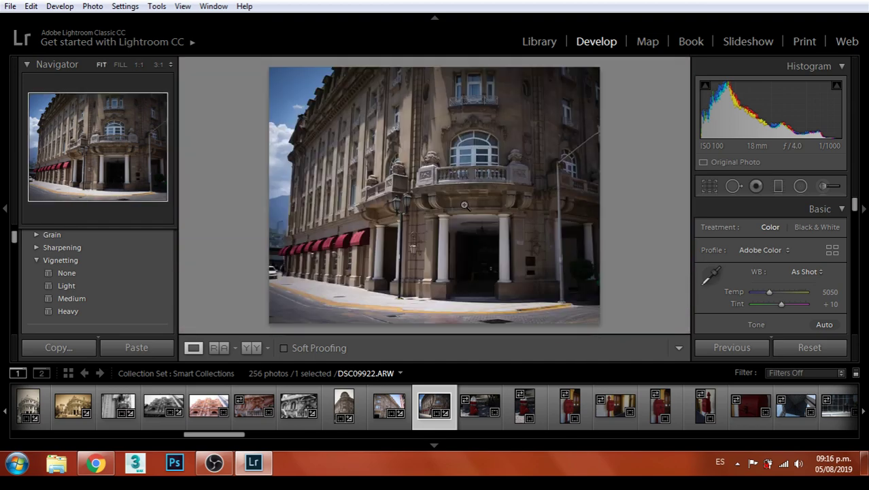
Export DSC09922 and move on to the fire hydrant photo
{"action": "left_click", "coordinate": [10, 6]}
{"action": "left_click", "coordinate": [36, 195]}
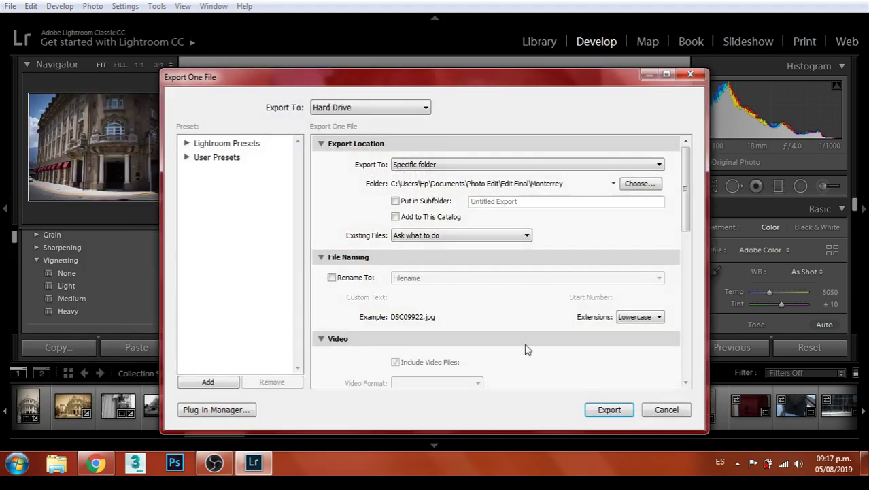
{"action": "left_click", "coordinate": [631, 410]}
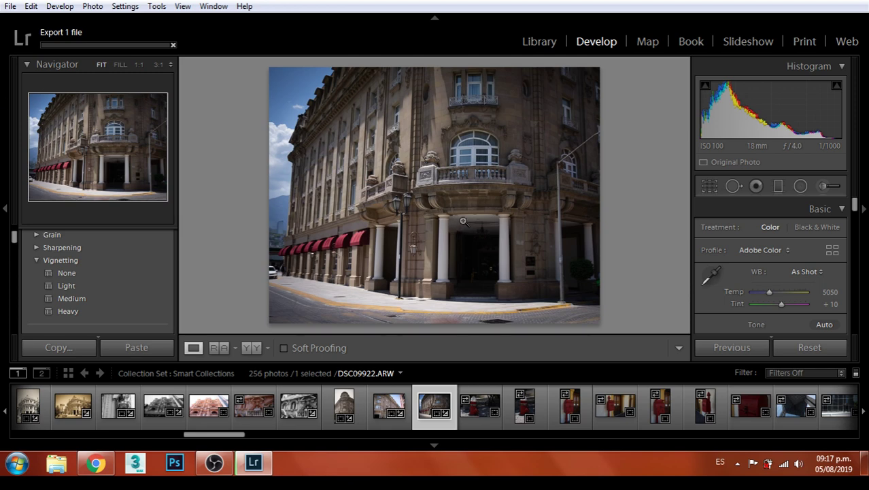
{"action": "key", "text": "Right"}
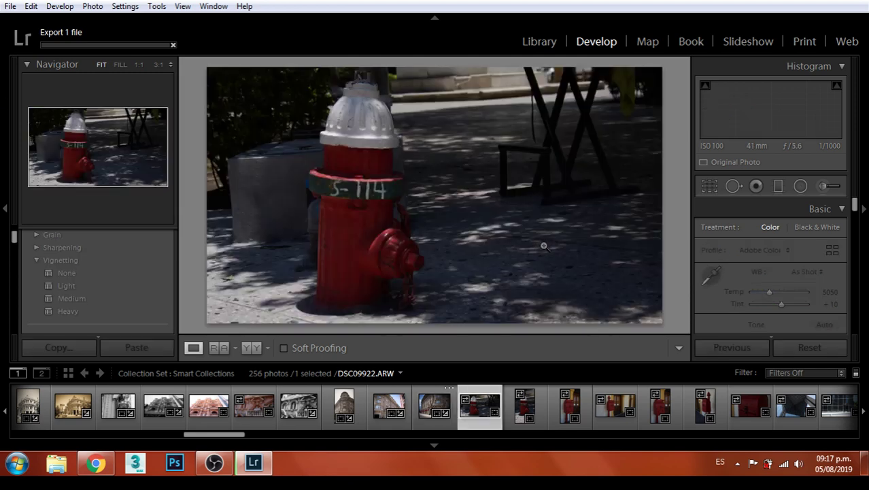
Browse the hydrant photos and settle on the landscape one, DSC09923
{"action": "key", "text": "Right"}
{"action": "key", "text": "Right"}
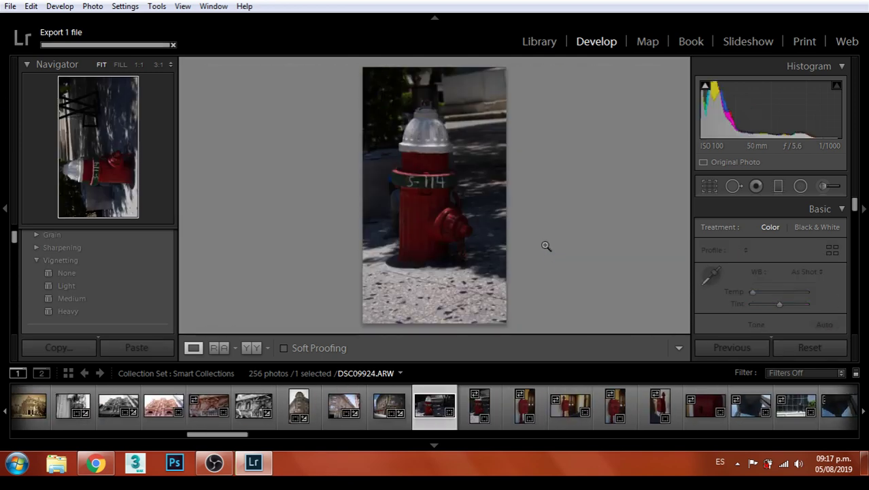
{"action": "key", "text": "Right"}
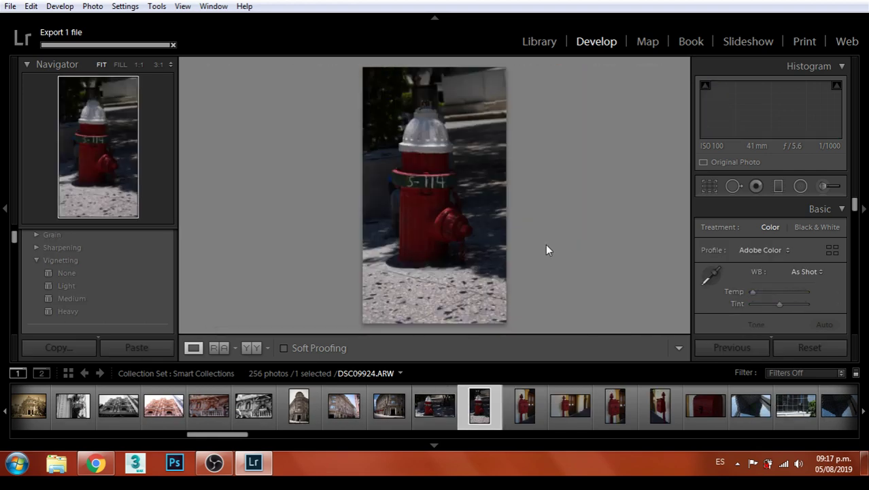
{"action": "key", "text": "Left"}
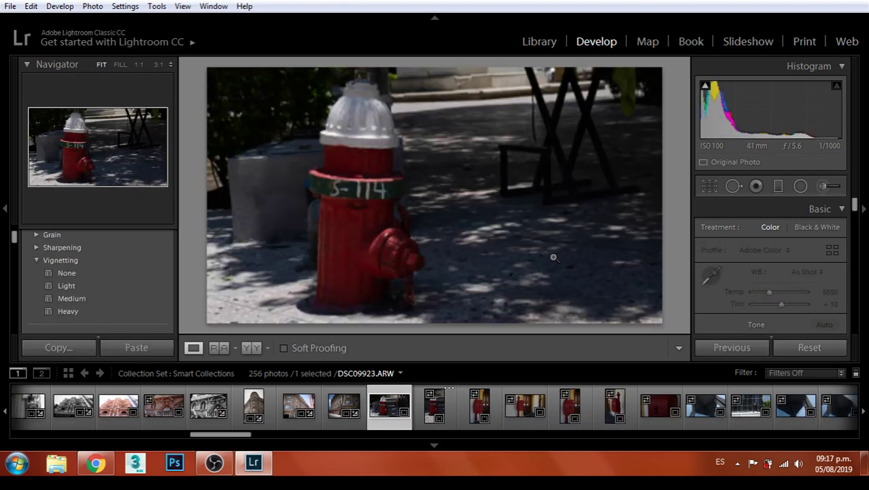
Crop DSC09923 to 5 x 7, rotated to 1.00°, with the hydrant framed
{"action": "left_click", "coordinate": [711, 188]}
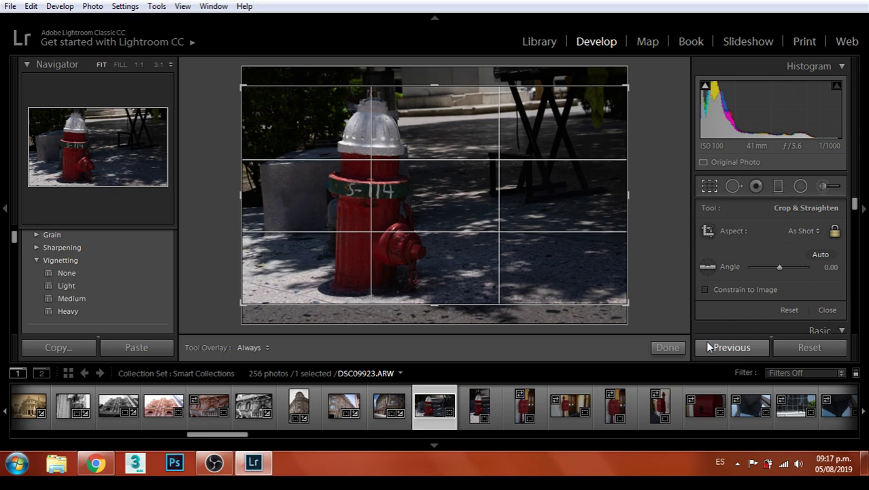
{"action": "left_click", "coordinate": [803, 231]}
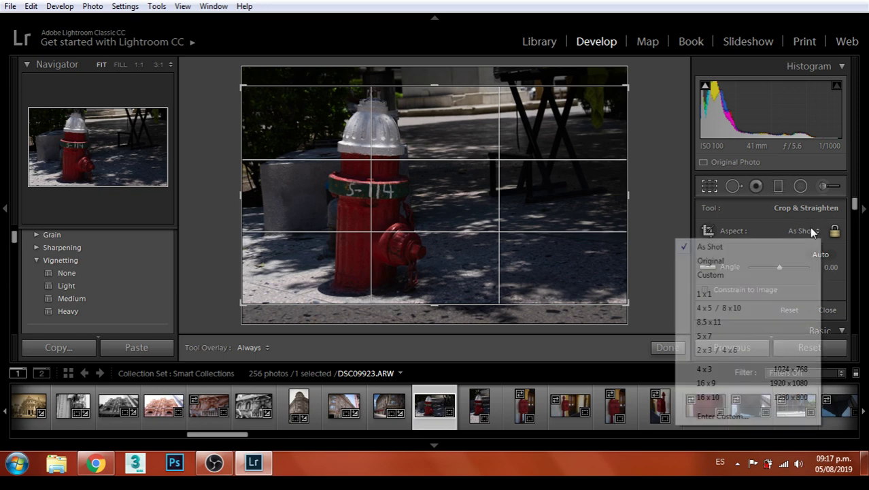
{"action": "left_click", "coordinate": [704, 335]}
{"action": "mouse_move", "coordinate": [470, 203]}
{"action": "left_mouse_down"}
{"action": "mouse_move", "coordinate": [491, 192]}
{"action": "mouse_move", "coordinate": [482, 206]}
{"action": "left_mouse_up"}
{"action": "mouse_move", "coordinate": [592, 310]}
{"action": "left_mouse_down"}
{"action": "mouse_move", "coordinate": [586, 301]}
{"action": "mouse_move", "coordinate": [605, 310]}
{"action": "mouse_move", "coordinate": [610, 302]}
{"action": "mouse_move", "coordinate": [591, 324]}
{"action": "mouse_move", "coordinate": [601, 311]}
{"action": "mouse_move", "coordinate": [583, 300]}
{"action": "left_mouse_up"}
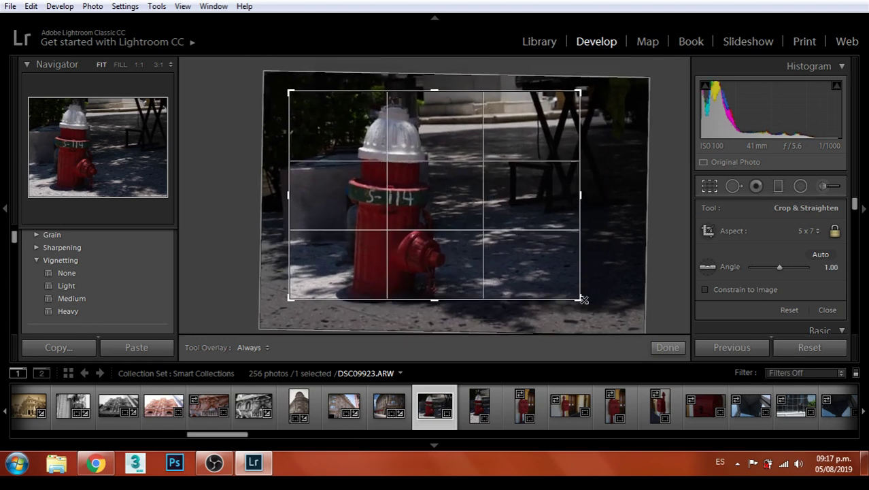
{"action": "left_click_drag", "start_coordinate": [551, 269], "coordinate": [561, 267]}
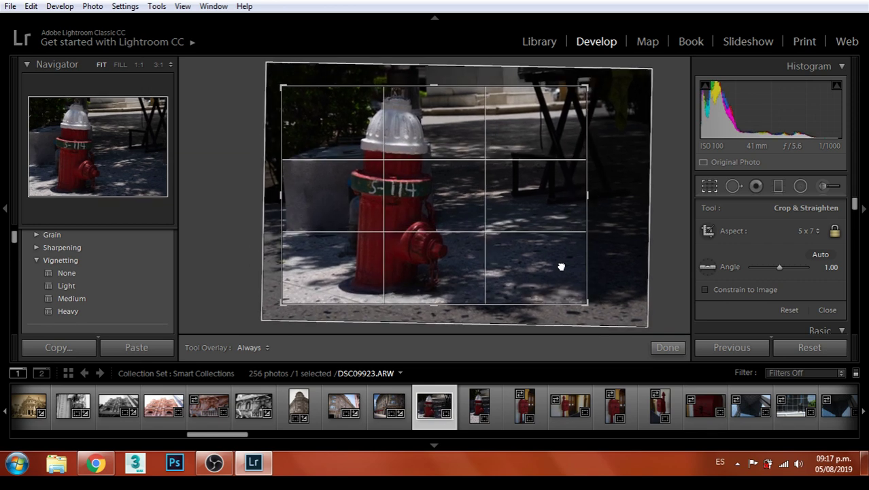
Commit the hydrant crop, apply the B&W Sepia Tone preset, and raise Exposure to +0.71
{"action": "key", "text": "Return"}
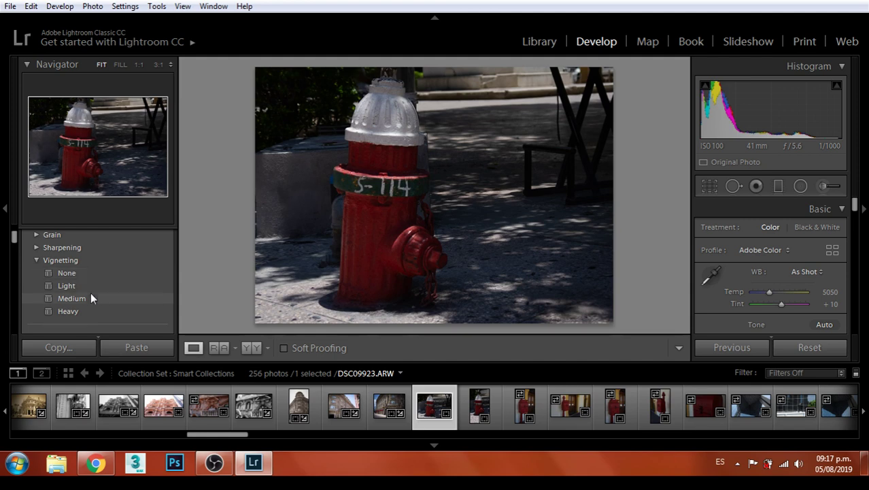
{"action": "scroll", "coordinate": [88, 291], "scroll_direction": "up", "scroll_amount": 8}
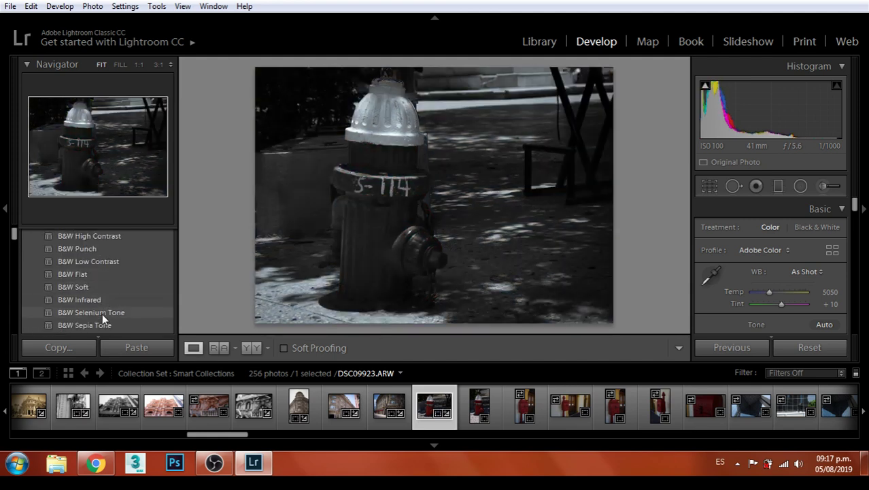
{"action": "scroll", "coordinate": [101, 314], "scroll_direction": "down", "scroll_amount": 2}
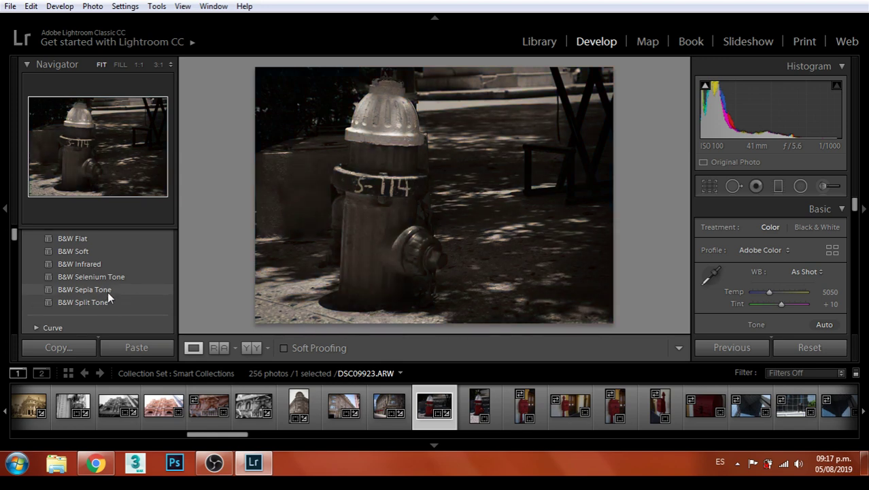
{"action": "left_click", "coordinate": [107, 291]}
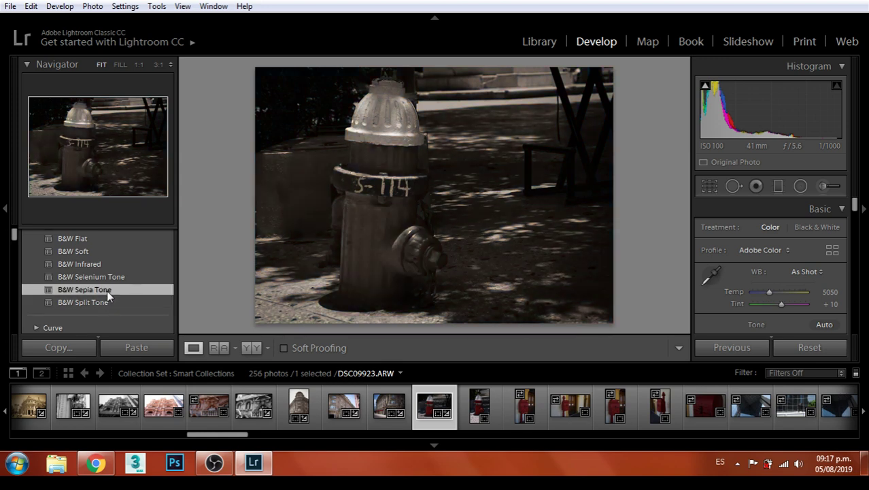
{"action": "scroll", "coordinate": [796, 292], "scroll_direction": "down", "scroll_amount": 1}
{"action": "left_click_drag", "start_coordinate": [787, 296], "coordinate": [783, 296]}
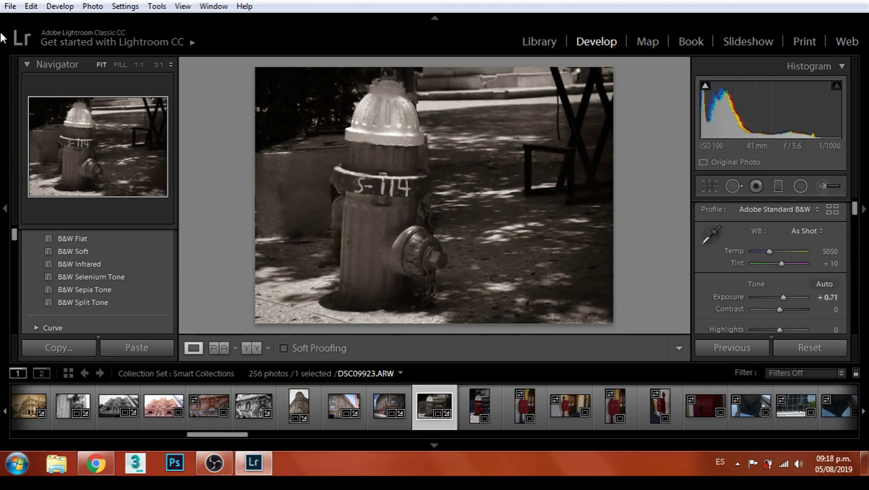
Export the sepia hydrant DSC09923, then return to Chrome to check the stream
{"action": "left_click", "coordinate": [10, 6]}
{"action": "left_click", "coordinate": [37, 195]}
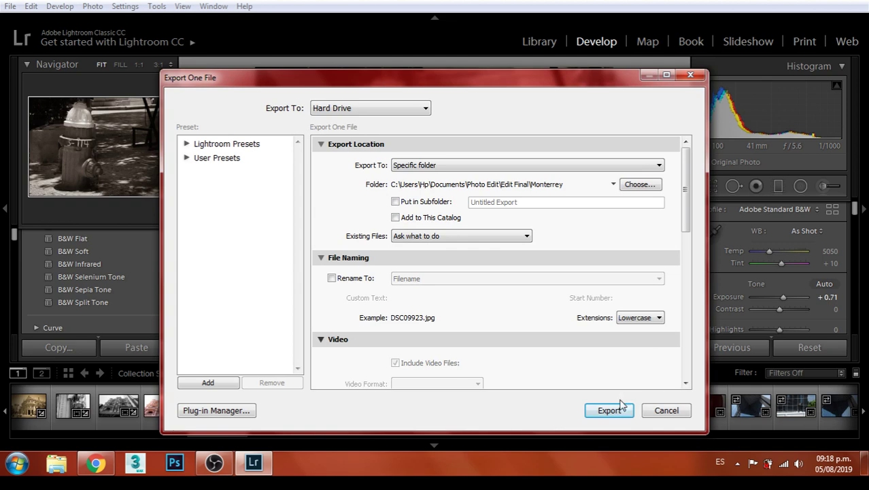
{"action": "left_click", "coordinate": [610, 410]}
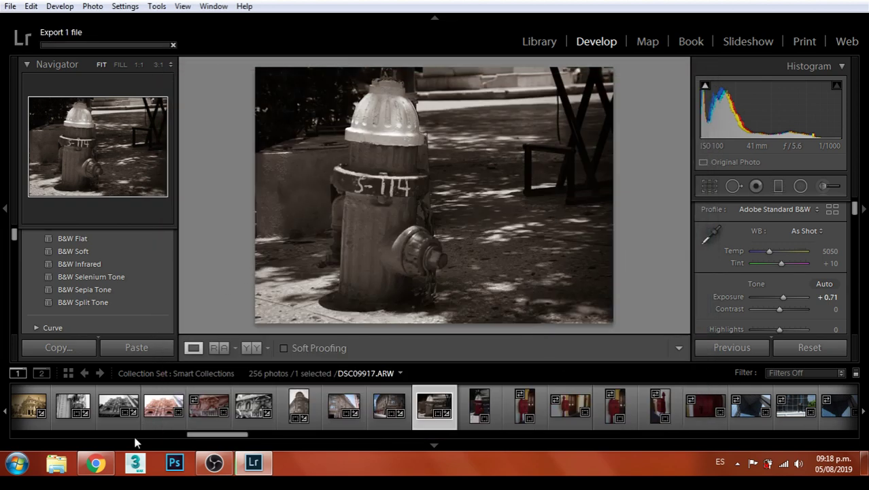
{"action": "left_click", "coordinate": [97, 464]}
{"action": "left_click", "coordinate": [113, 2]}
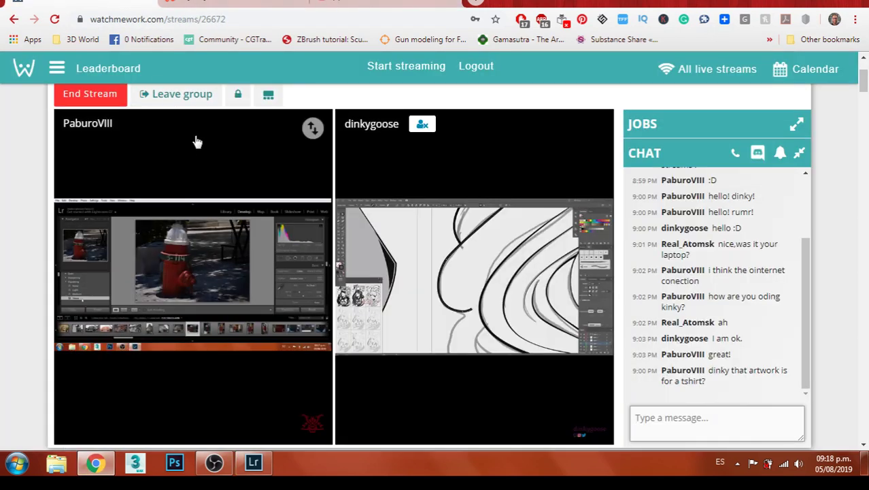
{"action": "left_click", "coordinate": [234, 2]}
{"action": "left_click", "coordinate": [332, 2]}
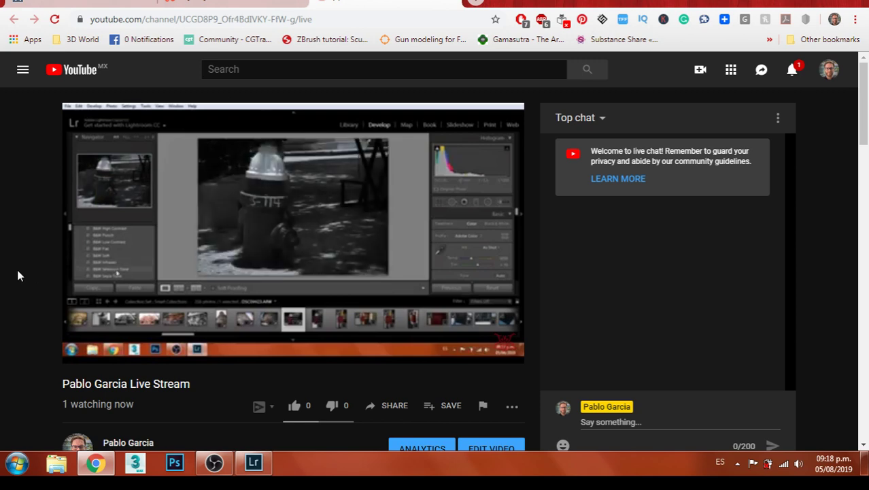
{"action": "left_click", "coordinate": [253, 463]}
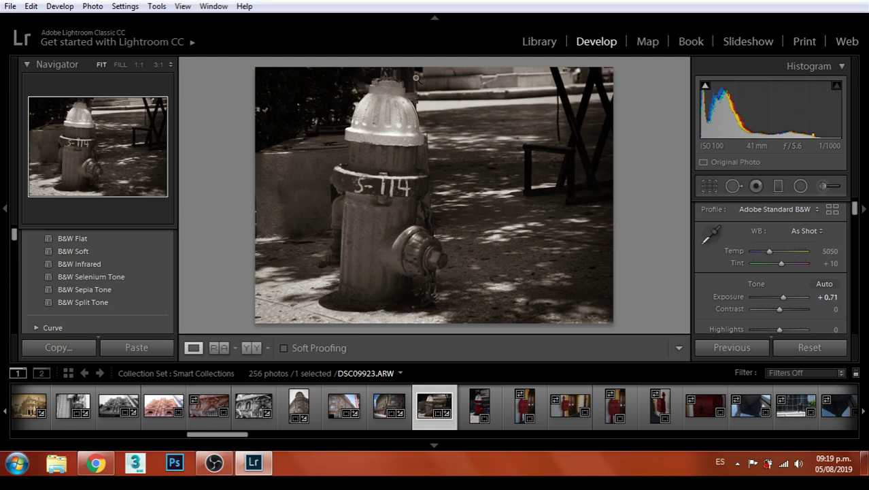
Select the red fire hydrant photo and apply the Bright color preset
{"action": "left_click", "coordinate": [487, 416]}
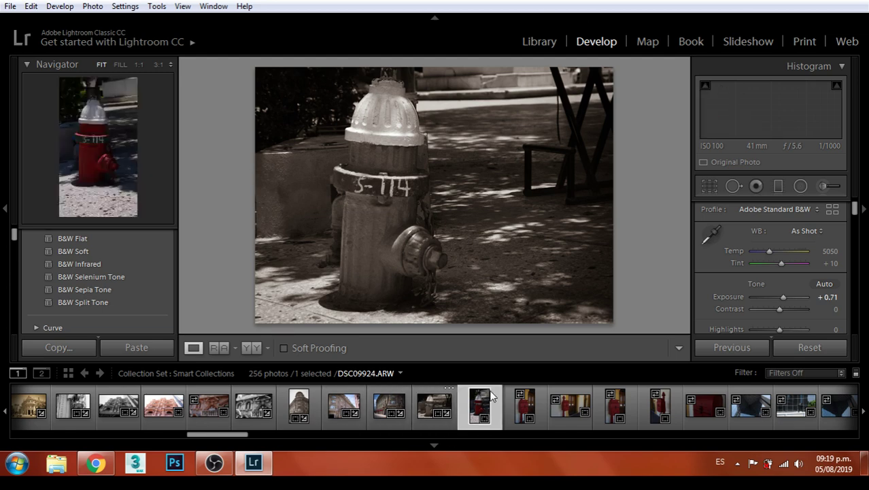
{"action": "scroll", "coordinate": [102, 275], "scroll_direction": "up", "scroll_amount": 6}
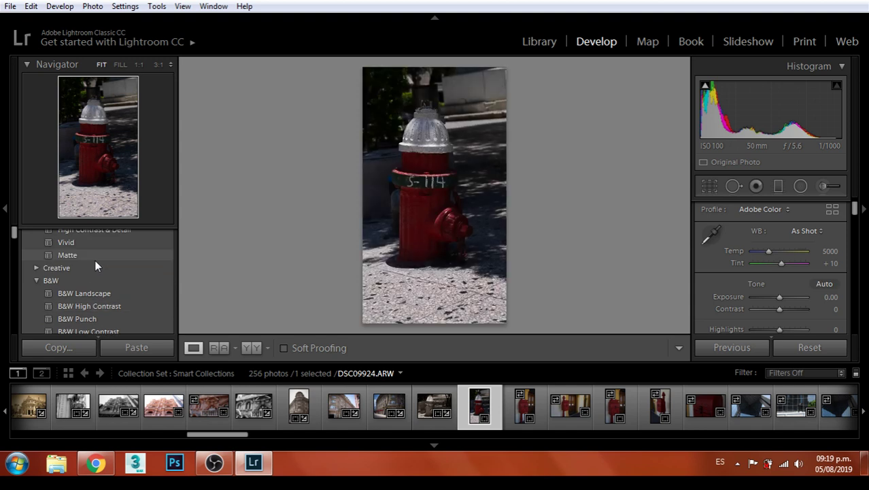
{"action": "scroll", "coordinate": [94, 259], "scroll_direction": "up", "scroll_amount": 2}
{"action": "scroll", "coordinate": [100, 264], "scroll_direction": "down", "scroll_amount": 1}
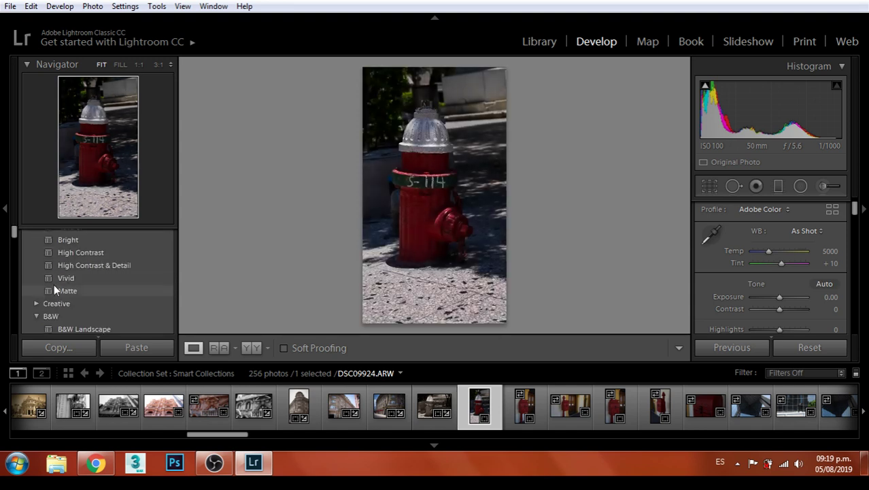
{"action": "left_click", "coordinate": [39, 302]}
{"action": "scroll", "coordinate": [81, 302], "scroll_direction": "down", "scroll_amount": 2}
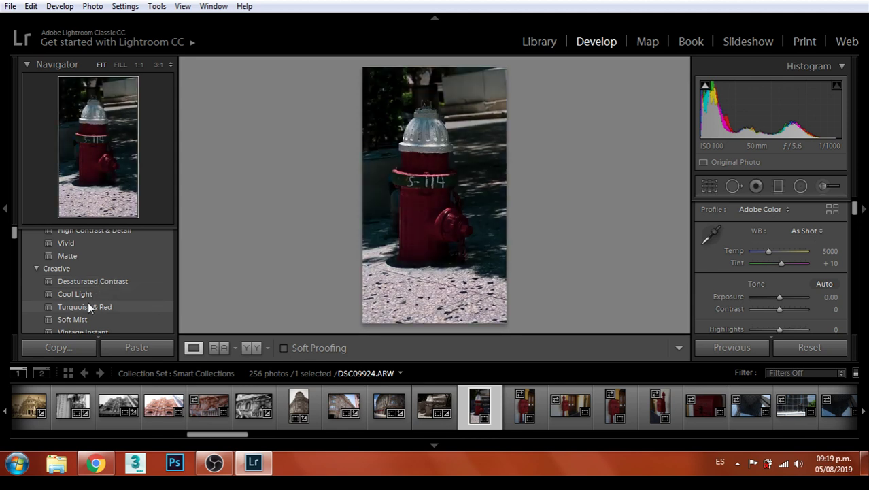
{"action": "scroll", "coordinate": [92, 297], "scroll_direction": "up", "scroll_amount": 2}
{"action": "scroll", "coordinate": [98, 286], "scroll_direction": "up", "scroll_amount": 2}
{"action": "left_click", "coordinate": [79, 273]}
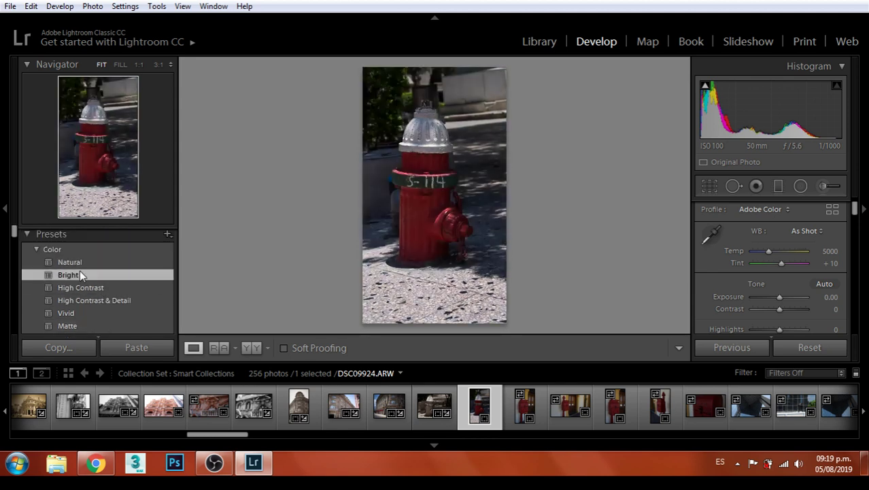
Raise Exposure to +1.07 and check the S-114 lettering at 1:1 before returning to Fit
{"action": "left_click_drag", "start_coordinate": [777, 297], "coordinate": [791, 313]}
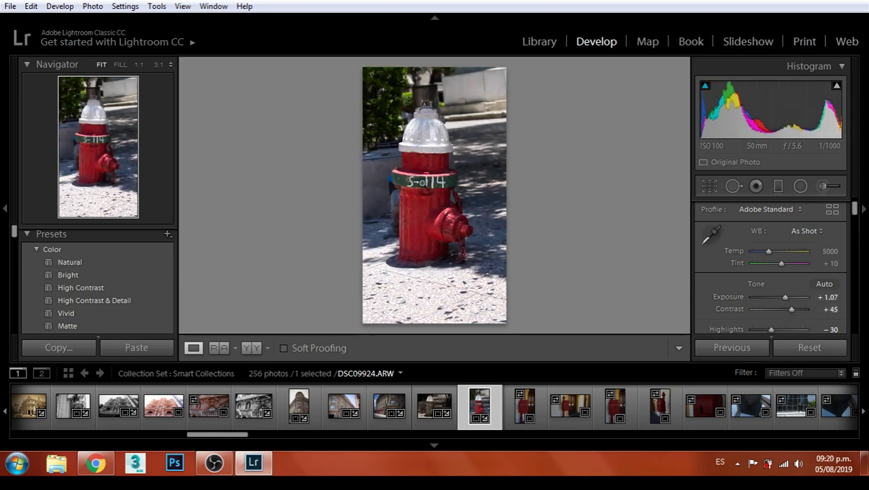
{"action": "left_click", "coordinate": [416, 184]}
{"action": "left_click_drag", "start_coordinate": [471, 235], "coordinate": [496, 89]}
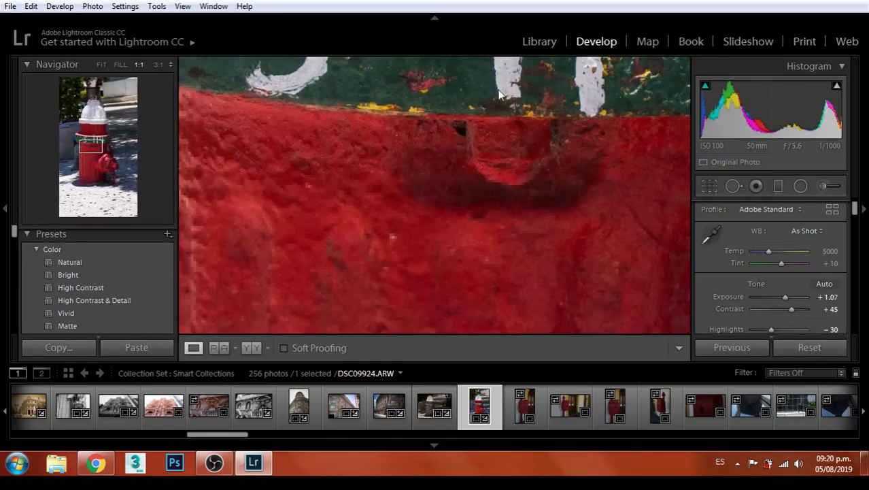
{"action": "left_click", "coordinate": [446, 210]}
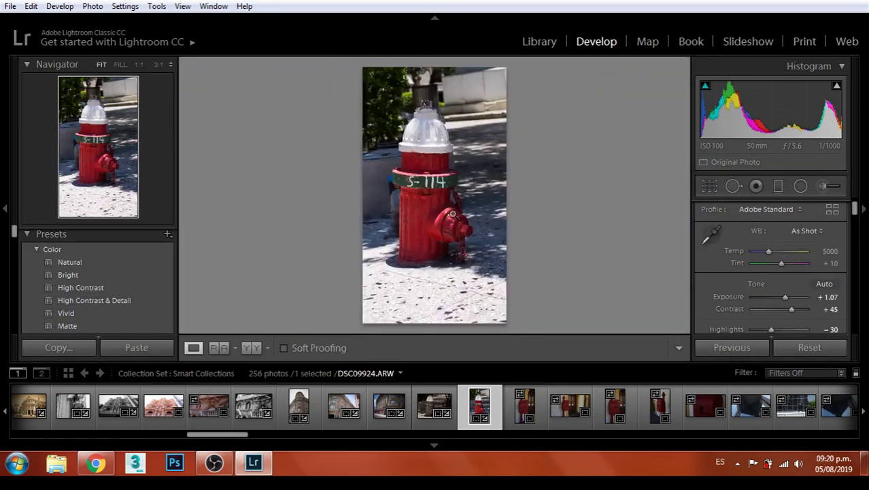
Crop the hydrant photo to 5 x 7, positioning the frame on the hydrant
{"action": "left_click", "coordinate": [709, 187]}
{"action": "left_click", "coordinate": [811, 235]}
{"action": "left_click", "coordinate": [705, 335]}
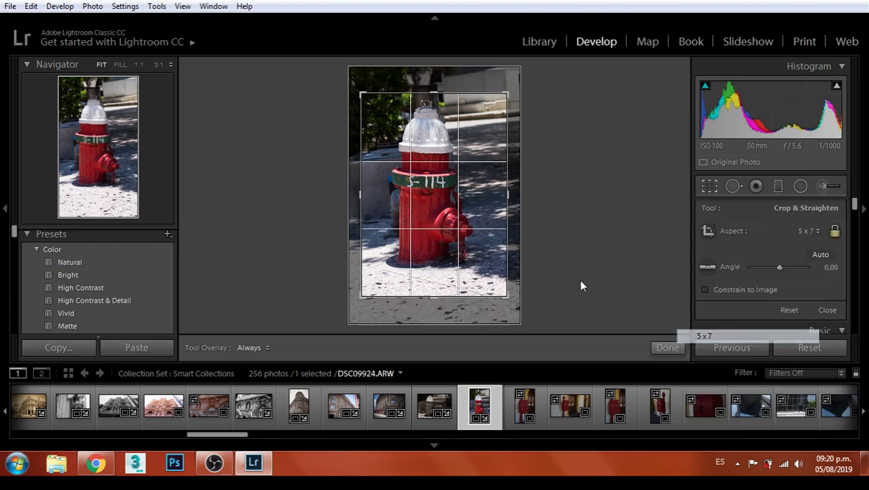
{"action": "left_click_drag", "start_coordinate": [462, 195], "coordinate": [469, 206]}
{"action": "key", "text": "Return"}
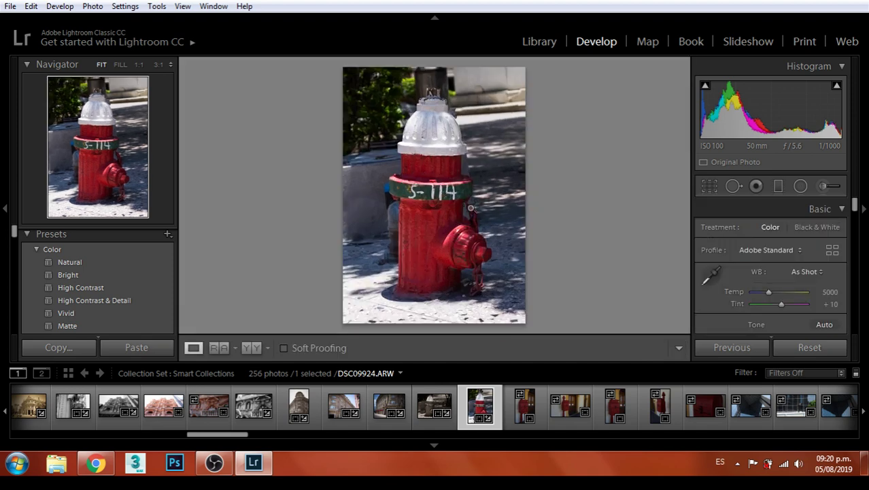
Apply the Heavy vignette preset and set Lens Corrections Vignetting to 0
{"action": "scroll", "coordinate": [96, 282], "scroll_direction": "down", "scroll_amount": 3}
{"action": "scroll", "coordinate": [95, 282], "scroll_direction": "down", "scroll_amount": 12}
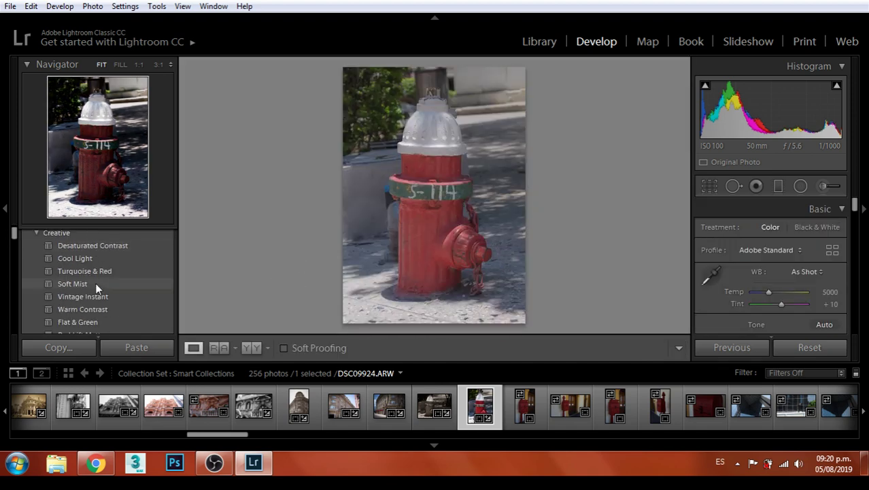
{"action": "scroll", "coordinate": [96, 286], "scroll_direction": "down", "scroll_amount": 2}
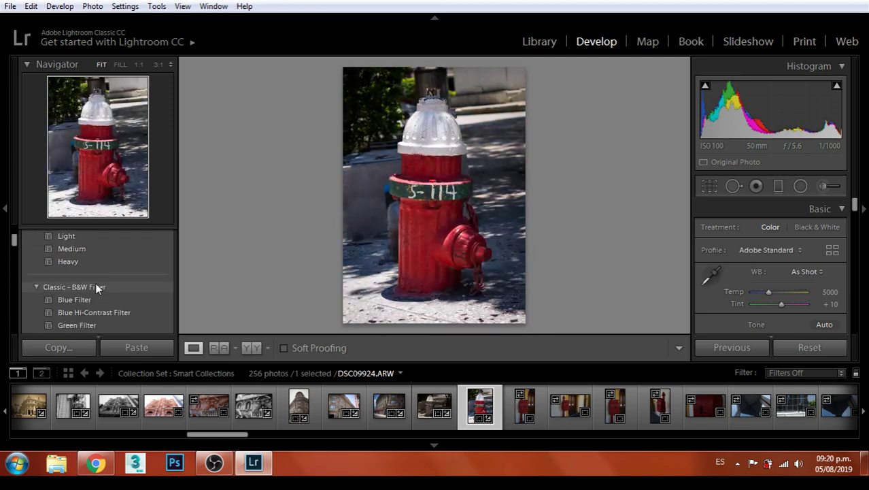
{"action": "left_click", "coordinate": [97, 265]}
{"action": "scroll", "coordinate": [821, 281], "scroll_direction": "down", "scroll_amount": 10}
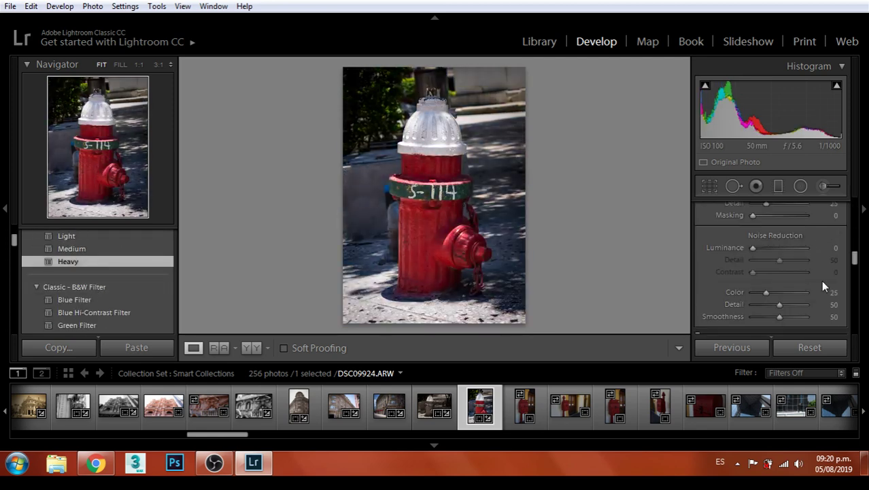
{"action": "scroll", "coordinate": [821, 280], "scroll_direction": "up", "scroll_amount": 4}
{"action": "scroll", "coordinate": [821, 280], "scroll_direction": "up", "scroll_amount": 3}
{"action": "scroll", "coordinate": [821, 280], "scroll_direction": "down", "scroll_amount": 7}
{"action": "scroll", "coordinate": [821, 280], "scroll_direction": "down", "scroll_amount": 4}
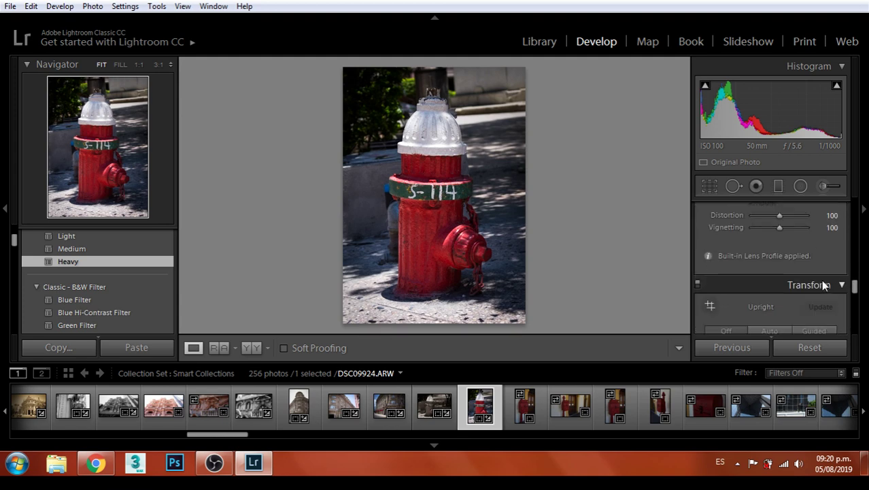
{"action": "scroll", "coordinate": [821, 279], "scroll_direction": "up", "scroll_amount": 2}
{"action": "left_click_drag", "start_coordinate": [777, 269], "coordinate": [734, 279]}
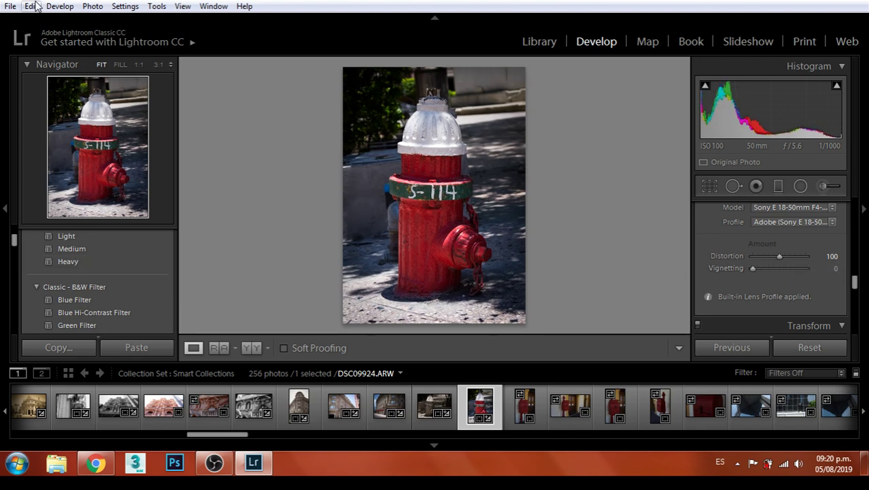
Export the edited hydrant photo with File > Export
{"action": "left_click", "coordinate": [10, 6]}
{"action": "left_click", "coordinate": [34, 195]}
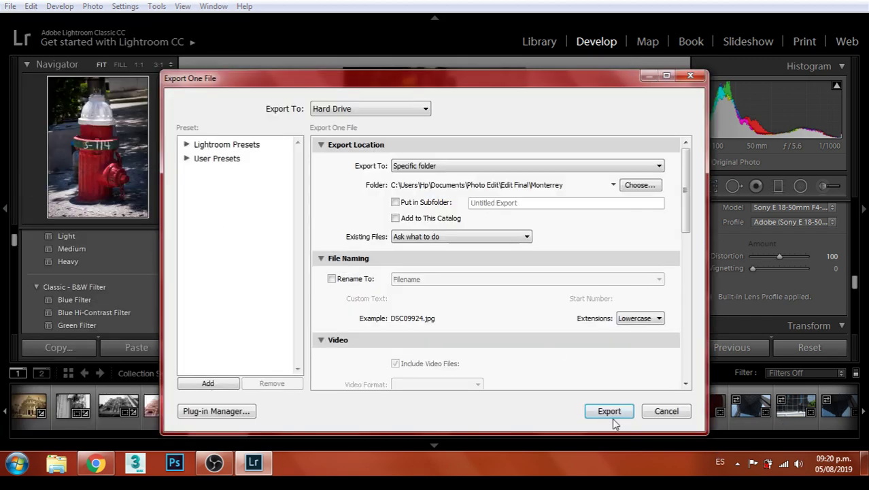
{"action": "left_click", "coordinate": [611, 415]}
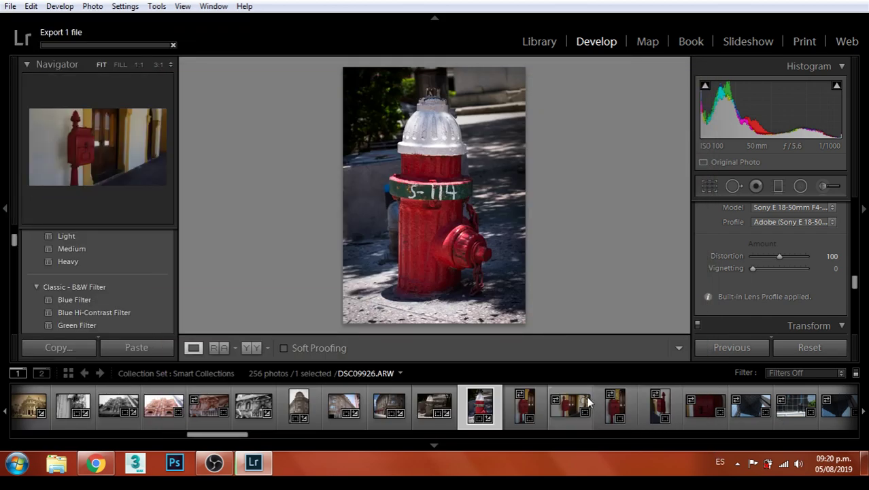
Step through the filmstrip to the red mailbox photo DSC09925
{"action": "key", "text": "Right"}
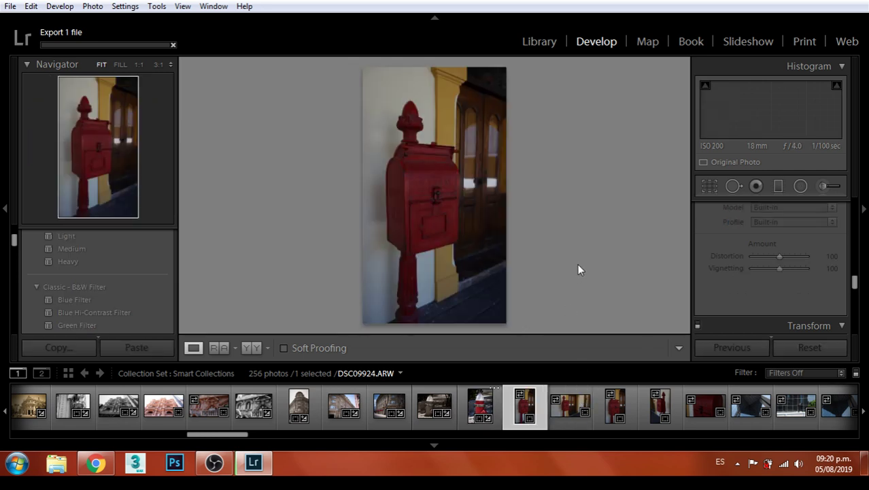
{"action": "key", "text": "Right"}
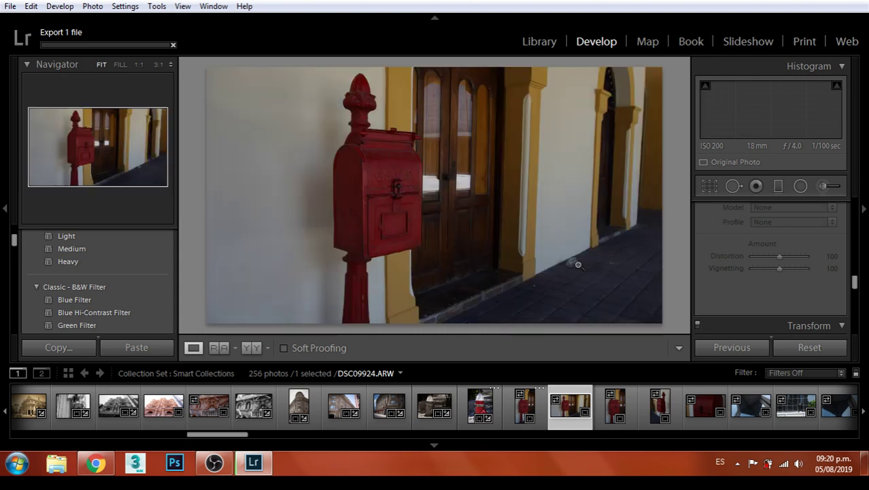
{"action": "key", "text": "Left"}
{"action": "key", "text": "Left"}
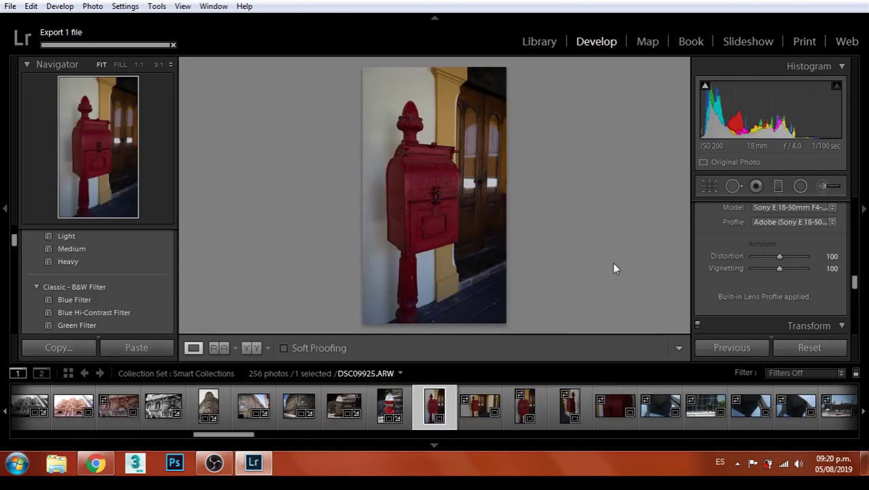
Raise the mailbox photo's Exposure to +0.60
{"action": "scroll", "coordinate": [779, 258], "scroll_direction": "up", "scroll_amount": 1}
{"action": "scroll", "coordinate": [782, 262], "scroll_direction": "up", "scroll_amount": 10}
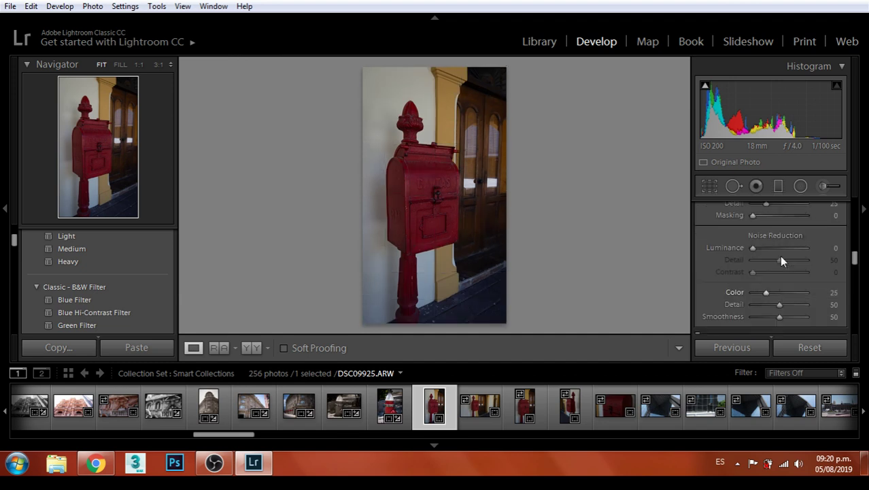
{"action": "scroll", "coordinate": [782, 285], "scroll_direction": "down", "scroll_amount": 1}
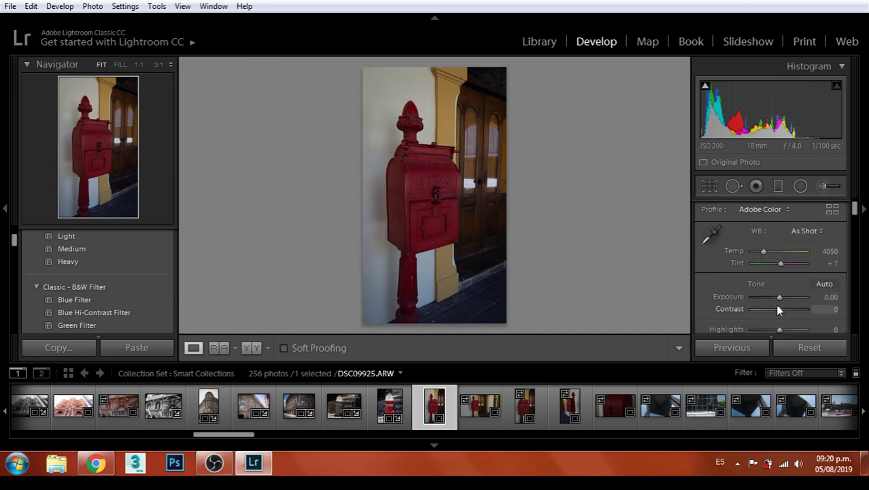
{"action": "left_click_drag", "start_coordinate": [776, 299], "coordinate": [784, 311]}
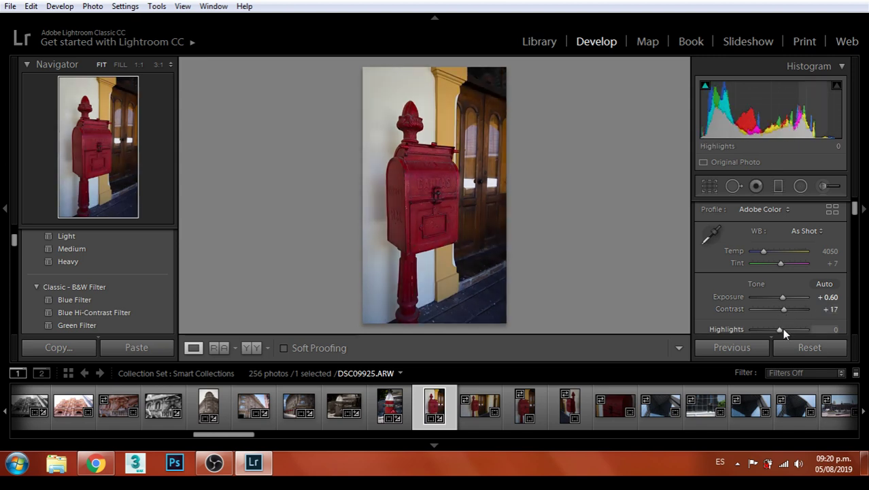
Crop the mailbox photo to 5 x 7, shifting and enlarging the crop area
{"action": "left_click", "coordinate": [710, 186]}
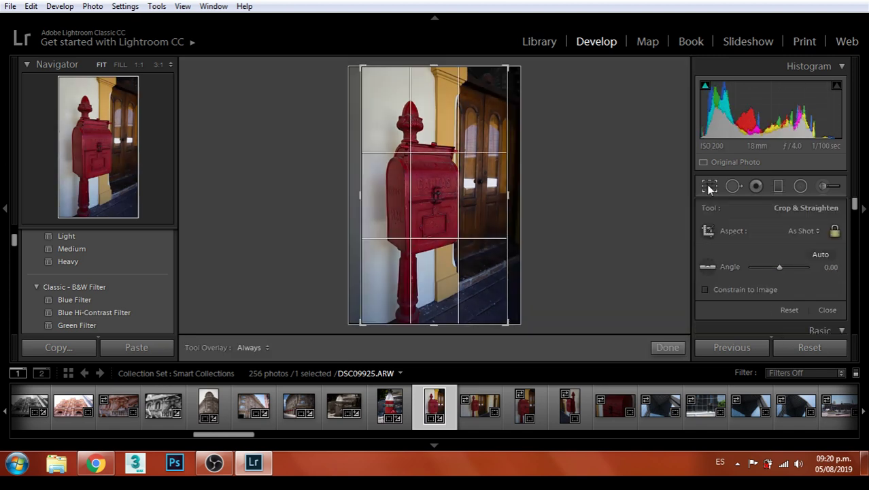
{"action": "left_click", "coordinate": [803, 230]}
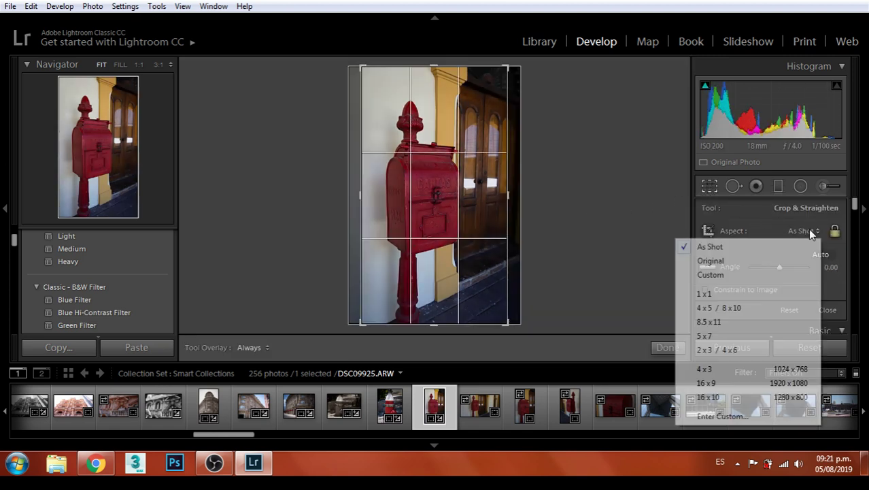
{"action": "left_click", "coordinate": [717, 336]}
{"action": "left_click_drag", "start_coordinate": [427, 177], "coordinate": [423, 184]}
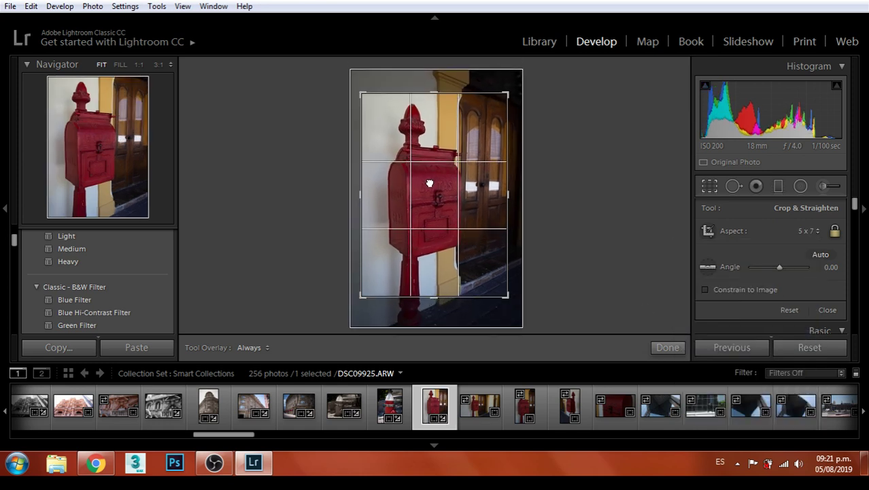
{"action": "mouse_move", "coordinate": [504, 294]}
{"action": "left_mouse_down"}
{"action": "mouse_move", "coordinate": [513, 304]}
{"action": "mouse_move", "coordinate": [506, 301]}
{"action": "left_mouse_up"}
{"action": "key", "text": "Return"}
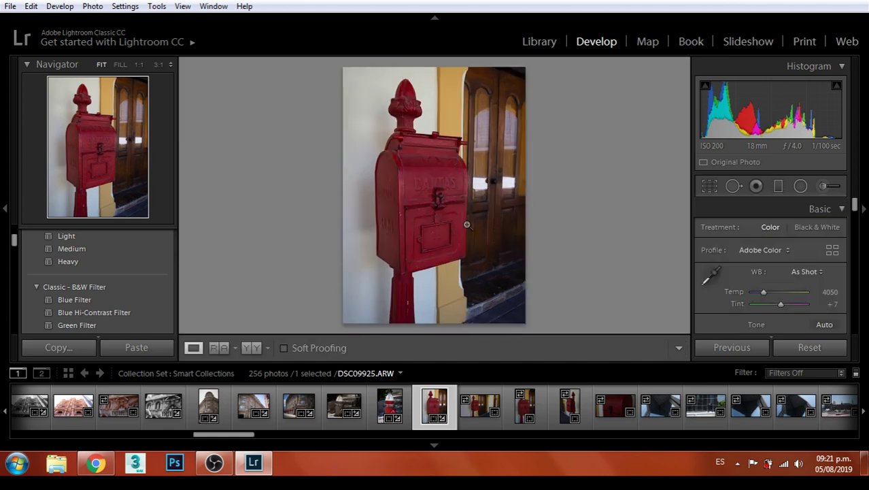
Apply the Heavy vignette preset and export the mailbox photo
{"action": "left_click", "coordinate": [83, 263]}
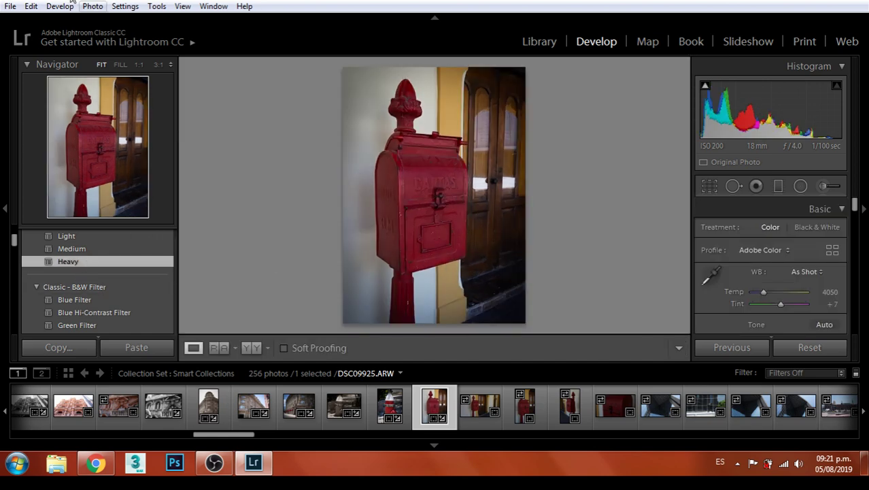
{"action": "left_click", "coordinate": [9, 7]}
{"action": "left_click", "coordinate": [34, 196]}
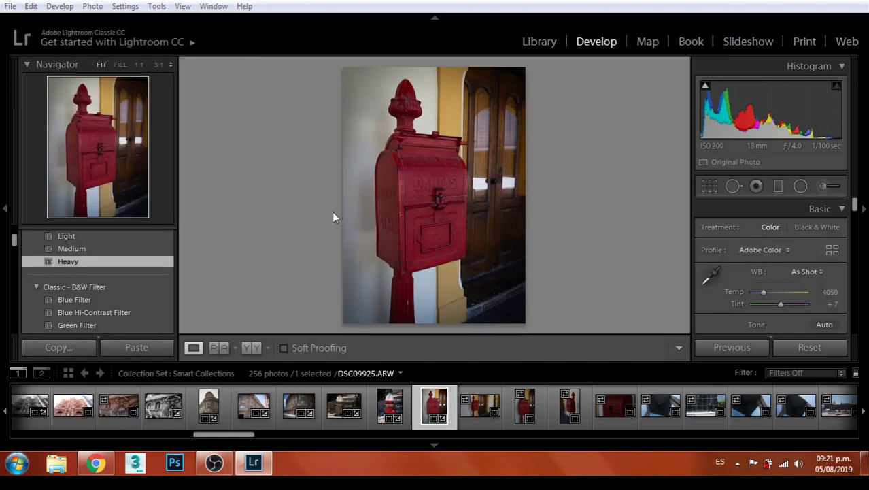
{"action": "left_click", "coordinate": [605, 408]}
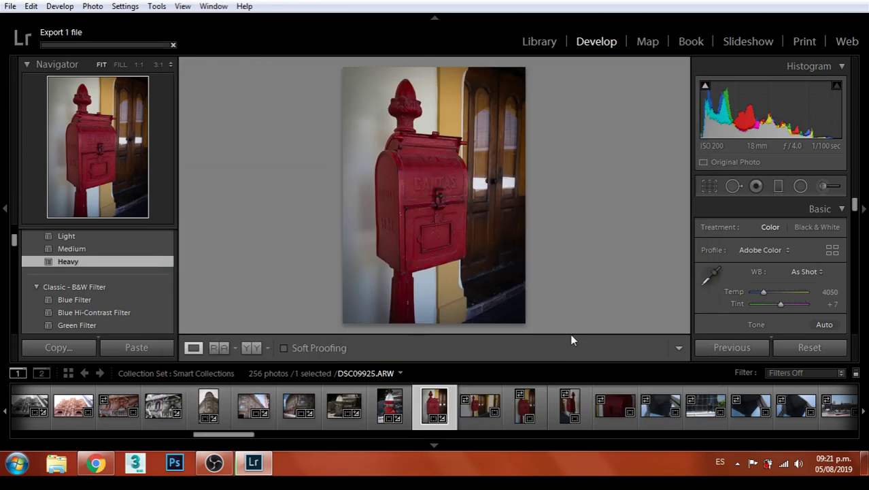
Move through the filmstrip and open the landscape mailbox photo DSC09926
{"action": "key", "text": "Right"}
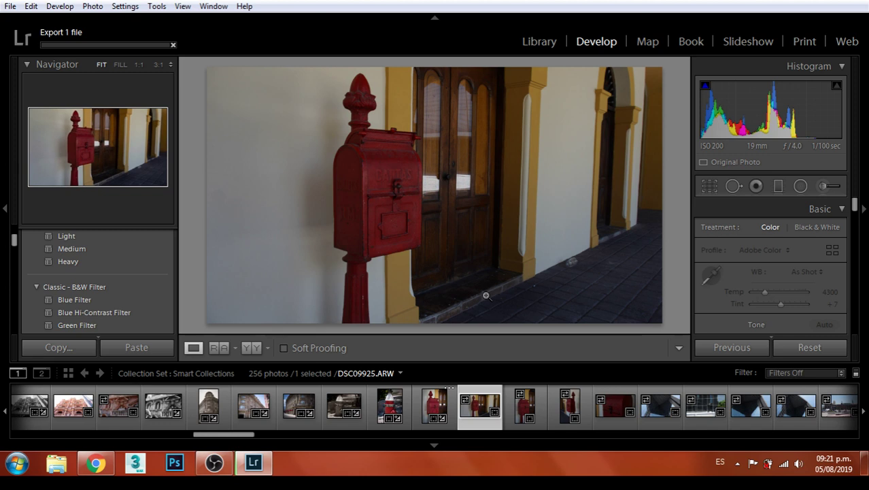
{"action": "key", "text": "Right"}
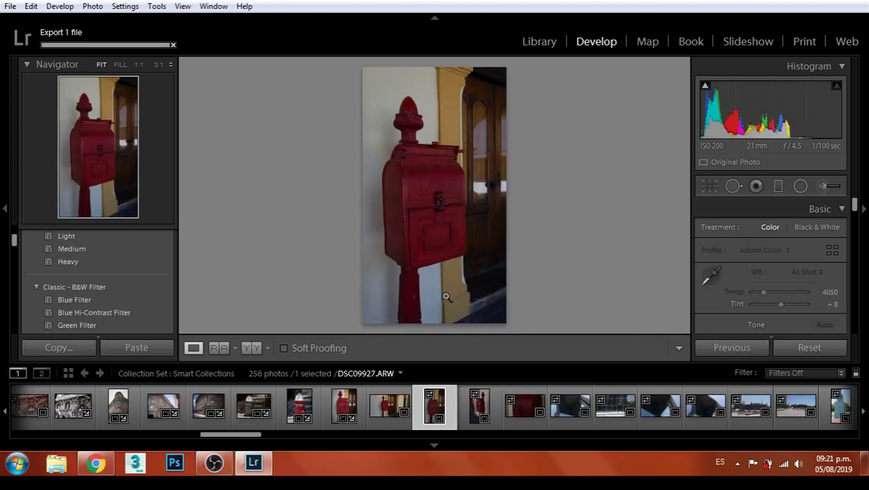
{"action": "left_click", "coordinate": [399, 407]}
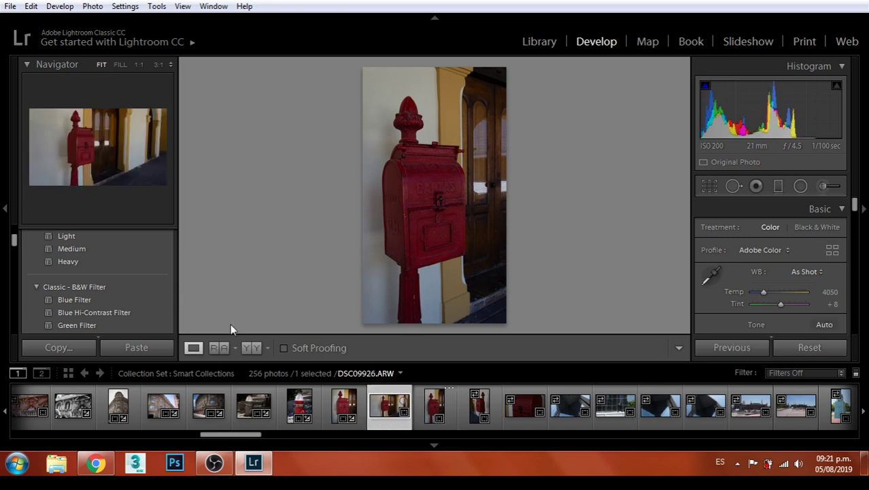
Apply the Classic - B&W Filter Red Filter preset
{"action": "scroll", "coordinate": [95, 269], "scroll_direction": "down", "scroll_amount": 1}
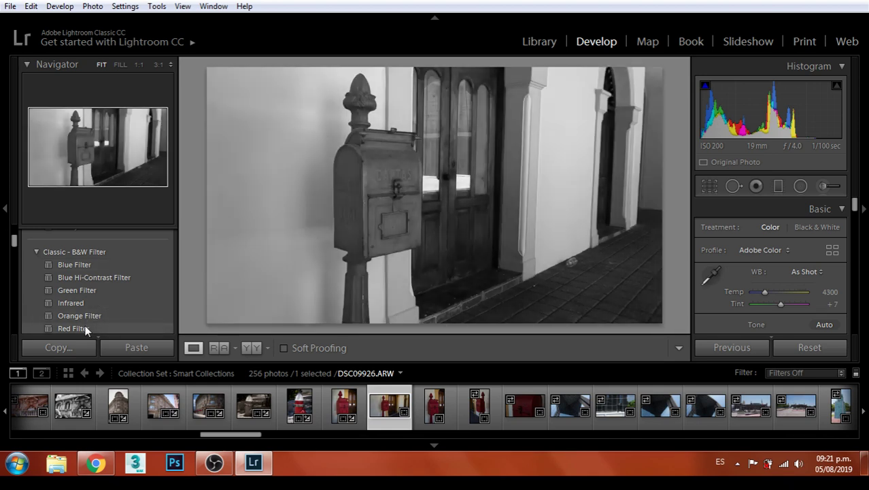
{"action": "scroll", "coordinate": [96, 301], "scroll_direction": "down", "scroll_amount": 4}
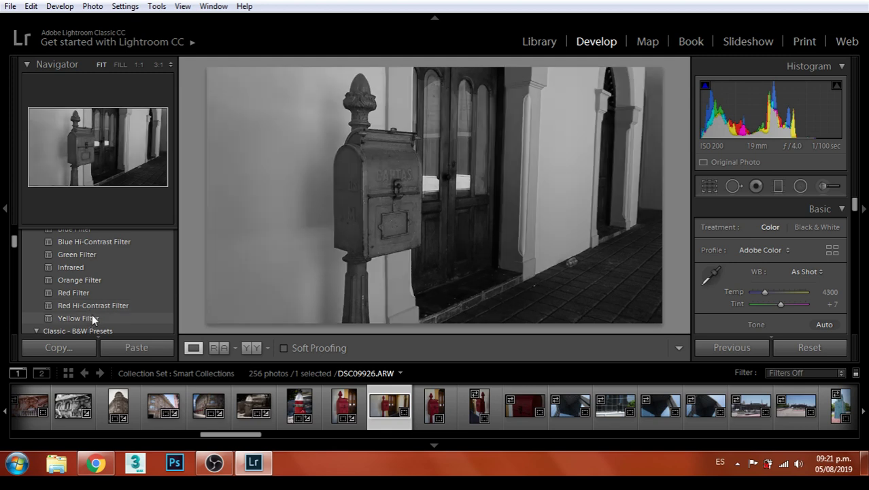
{"action": "scroll", "coordinate": [97, 312], "scroll_direction": "down", "scroll_amount": 2}
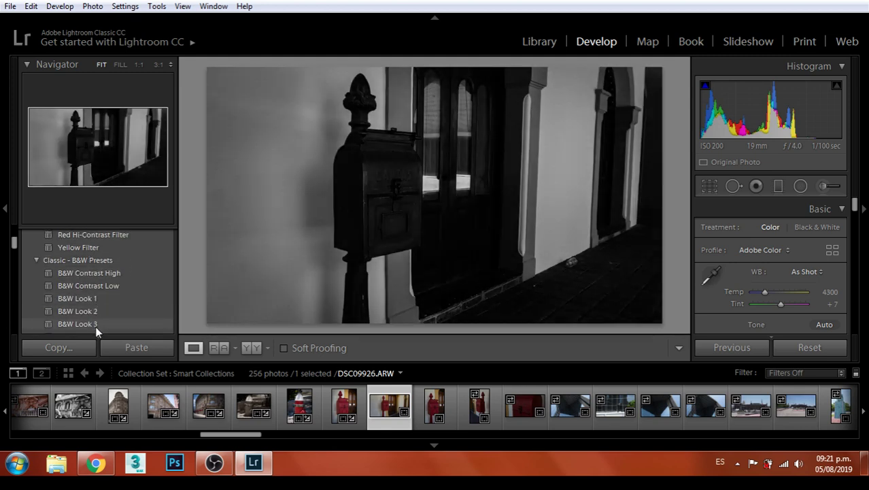
{"action": "scroll", "coordinate": [100, 286], "scroll_direction": "up", "scroll_amount": 2}
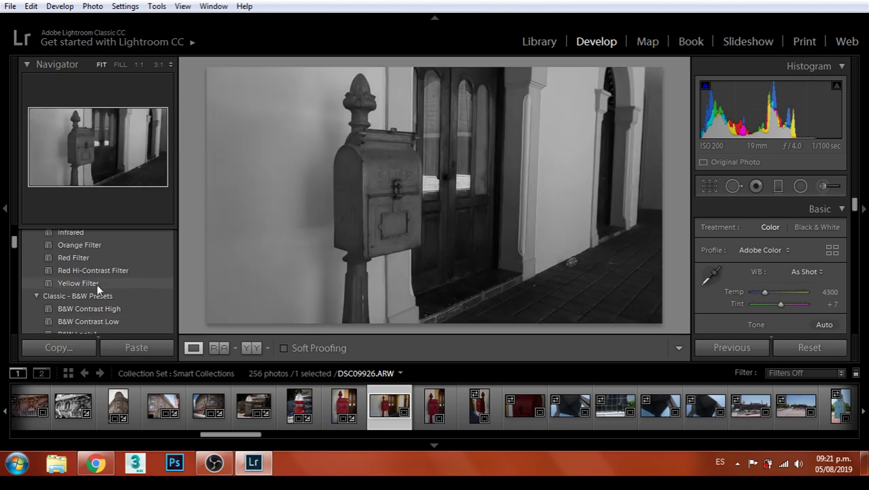
{"action": "left_click", "coordinate": [97, 258]}
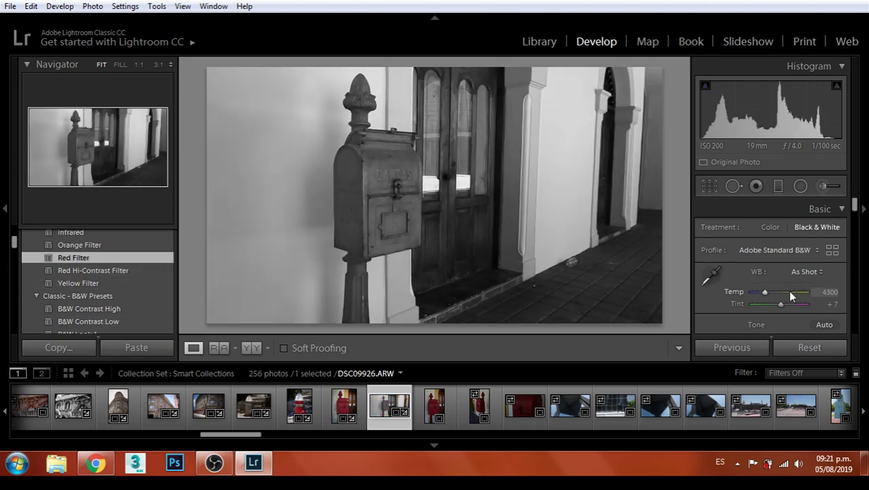
Fine-tune the Basic tone sliders, crop DSC09926 to 5 x 7, and check the lettering at 1:1
{"action": "scroll", "coordinate": [788, 291], "scroll_direction": "down", "scroll_amount": 1}
{"action": "left_click_drag", "start_coordinate": [780, 295], "coordinate": [779, 332]}
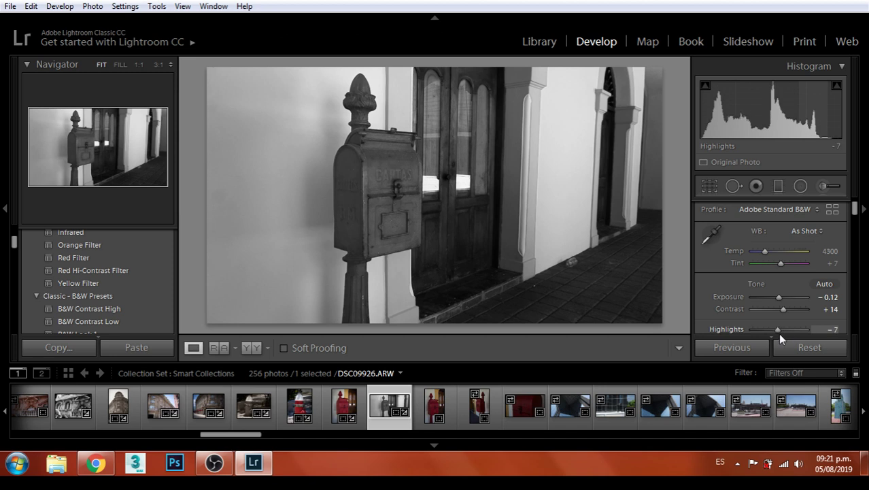
{"action": "left_click", "coordinate": [709, 187]}
{"action": "left_click", "coordinate": [804, 230]}
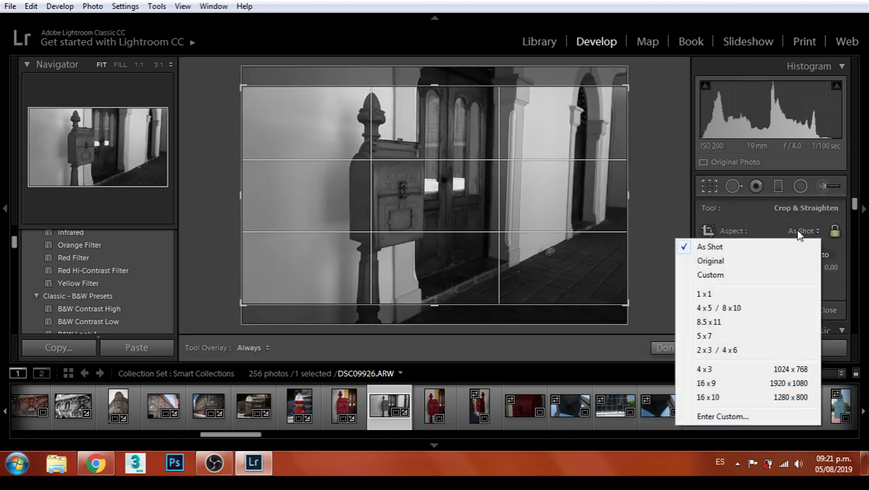
{"action": "left_click", "coordinate": [711, 336]}
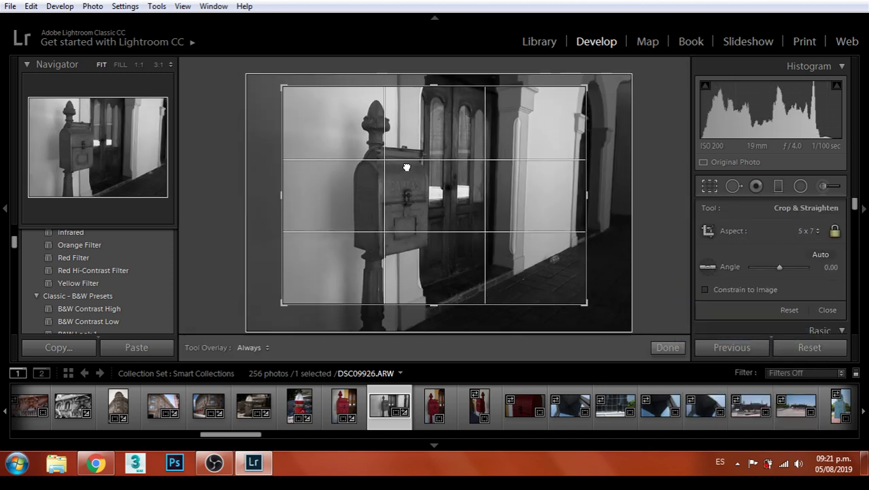
{"action": "left_click_drag", "start_coordinate": [619, 297], "coordinate": [604, 313]}
{"action": "key", "text": "Return"}
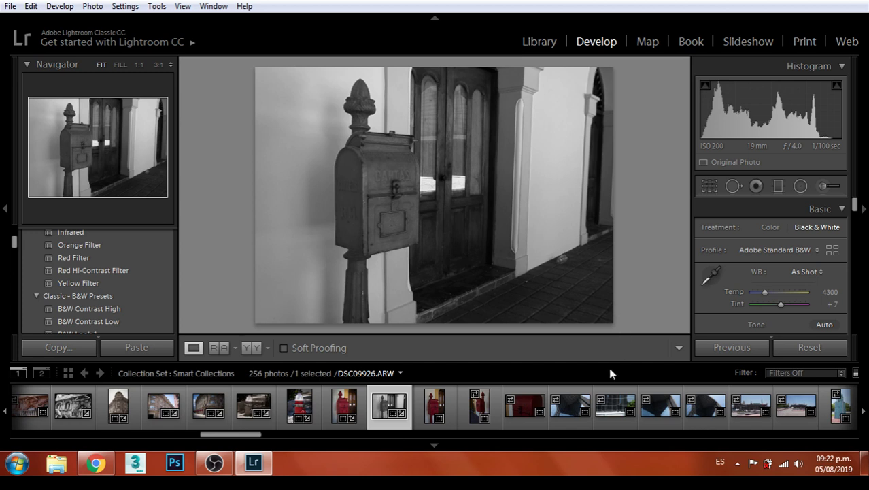
{"action": "left_click", "coordinate": [376, 207]}
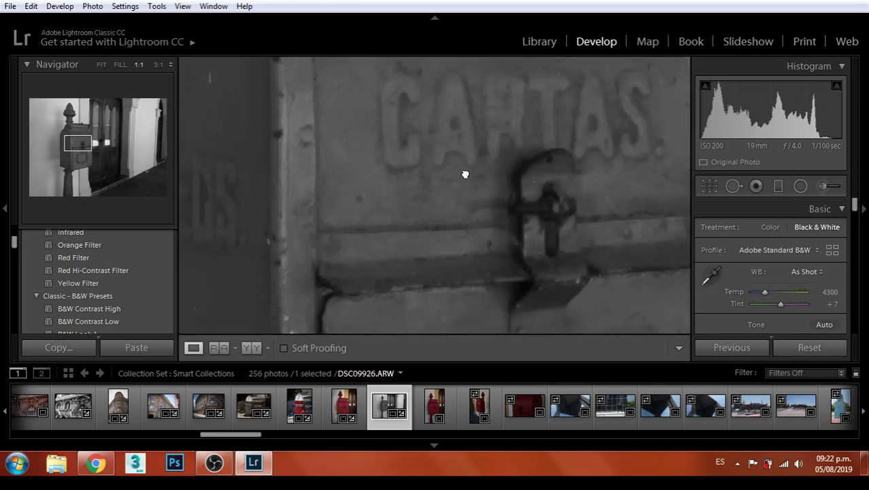
{"action": "left_click", "coordinate": [465, 176]}
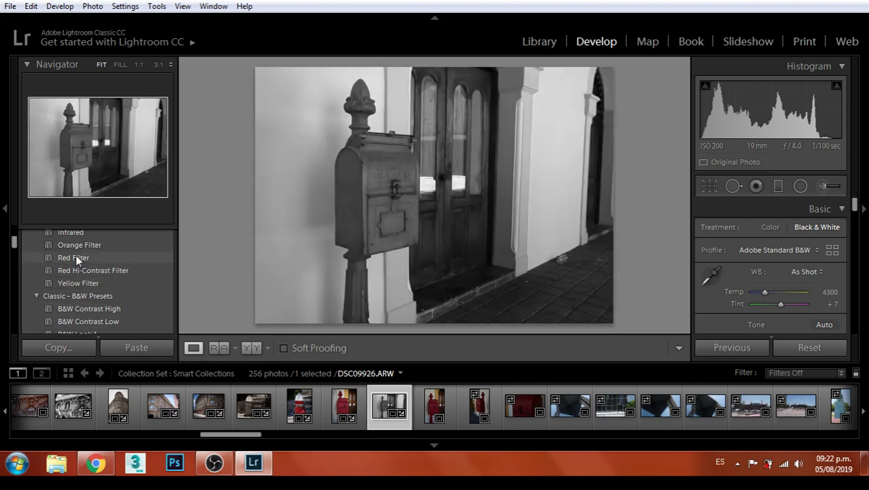
Export the black-and-white mailbox photo, then view DSC09927's mailbox lock at 1:1
{"action": "left_click", "coordinate": [9, 6]}
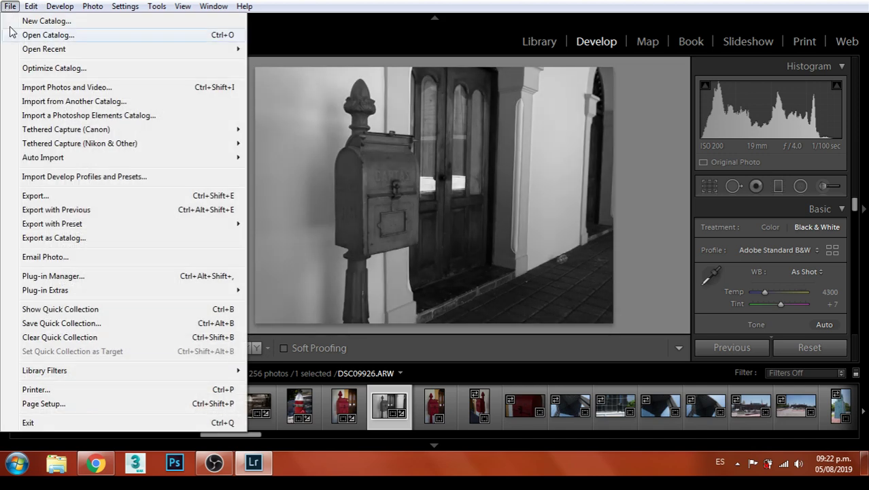
{"action": "left_click", "coordinate": [51, 196]}
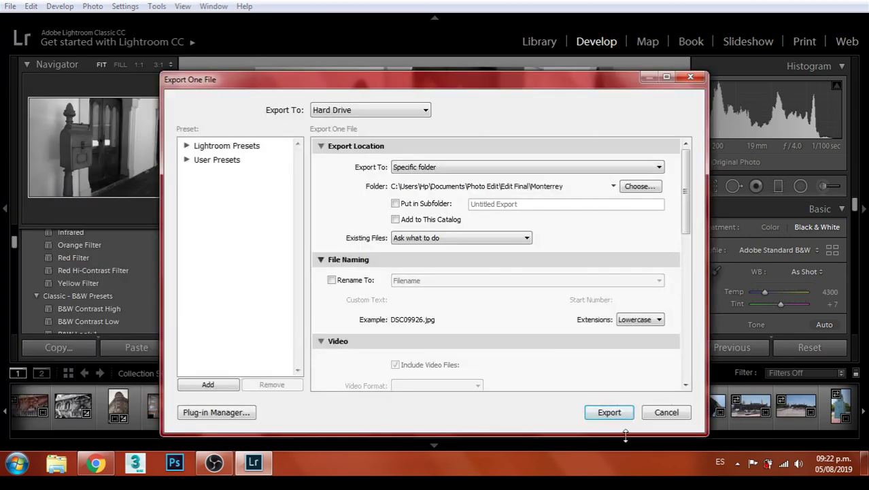
{"action": "left_click", "coordinate": [605, 406]}
{"action": "key", "text": "Right"}
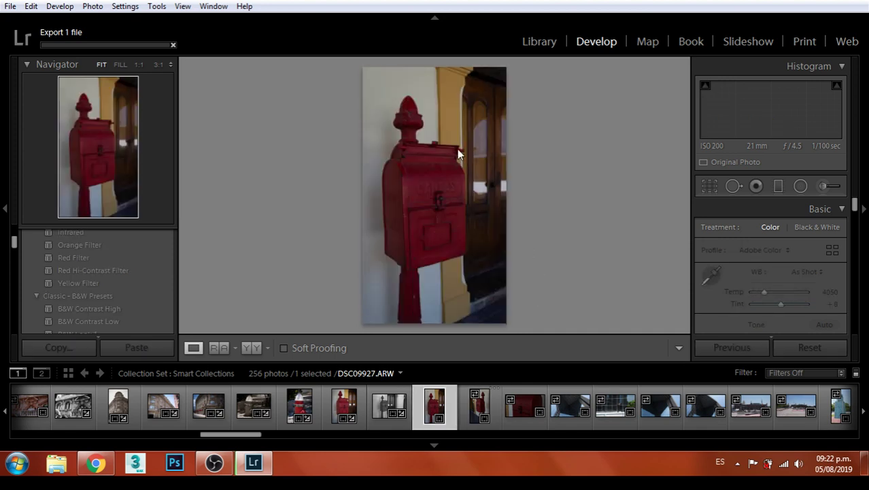
{"action": "left_click", "coordinate": [429, 189]}
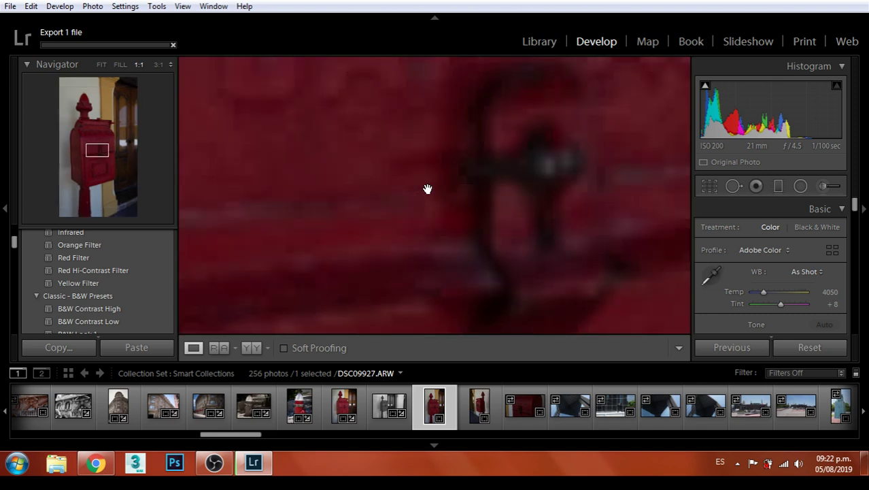
Pan the 1:1 view across the mailbox lettering, then return to Fit
{"action": "left_click_drag", "start_coordinate": [487, 177], "coordinate": [497, 300]}
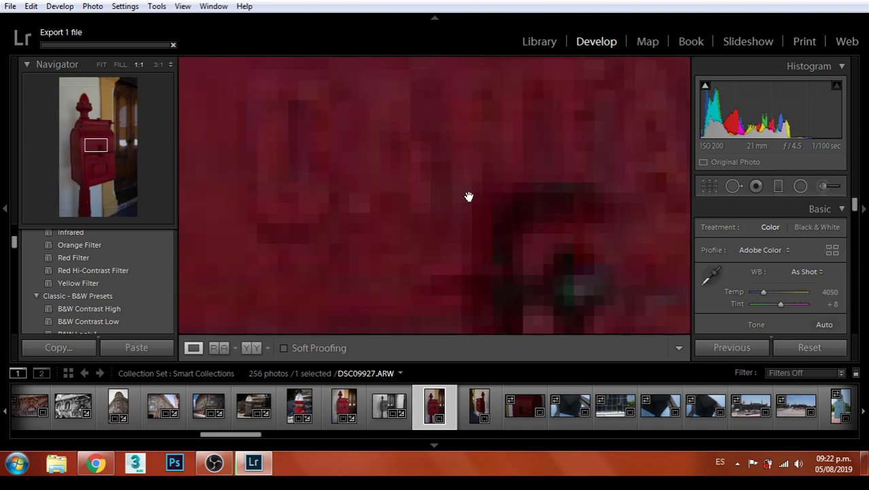
{"action": "left_click_drag", "start_coordinate": [467, 195], "coordinate": [484, 239]}
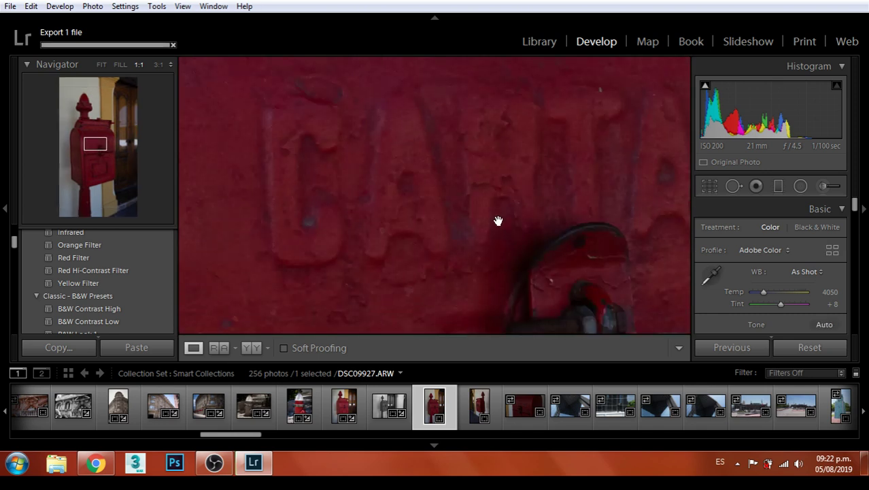
{"action": "left_click", "coordinate": [511, 204]}
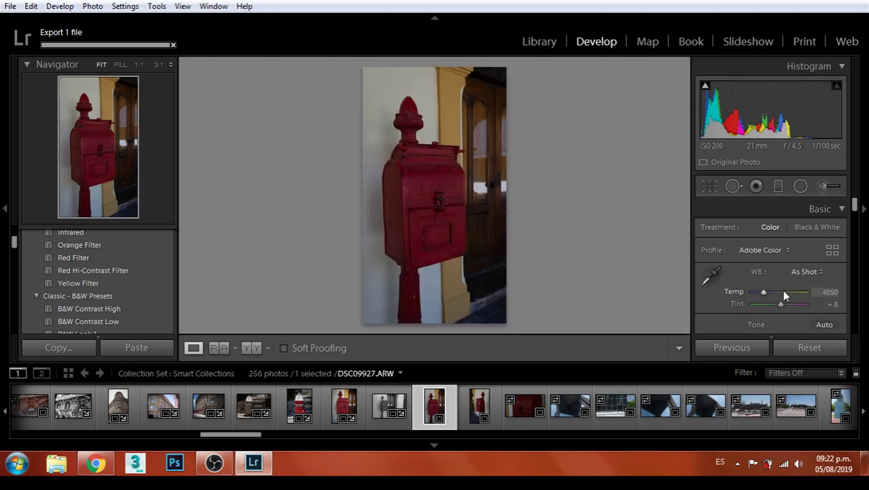
Raise Exposure to +0.60 and Contrast to +29 on DSC09927
{"action": "scroll", "coordinate": [784, 294], "scroll_direction": "down", "scroll_amount": 1}
{"action": "left_click_drag", "start_coordinate": [779, 297], "coordinate": [776, 329]}
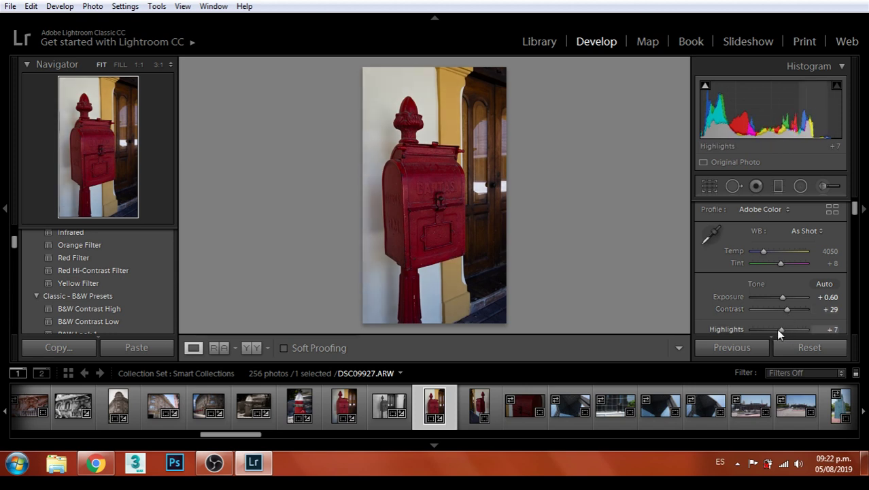
{"action": "left_click", "coordinate": [710, 188]}
Set a 5 x 7 crop on DSC09927, enlarging it toward the bottom-right and nudging the photo
{"action": "left_click", "coordinate": [804, 231]}
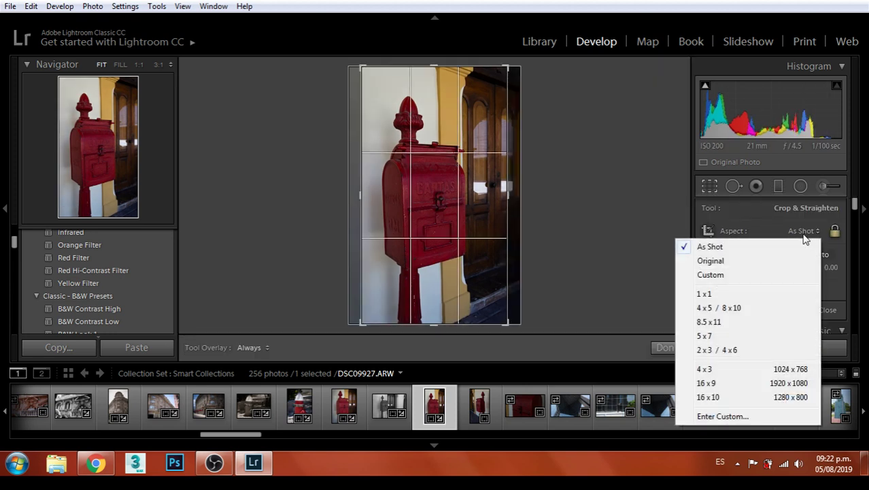
{"action": "left_click", "coordinate": [707, 335]}
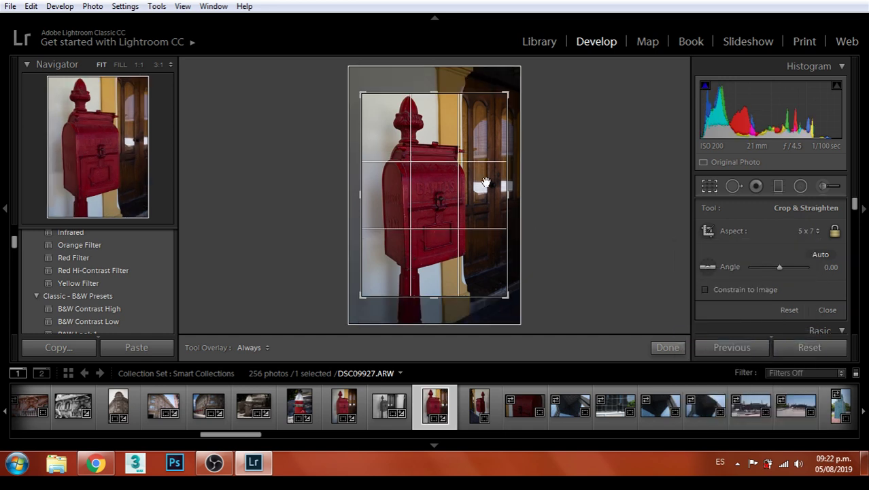
{"action": "left_click_drag", "start_coordinate": [506, 296], "coordinate": [512, 303]}
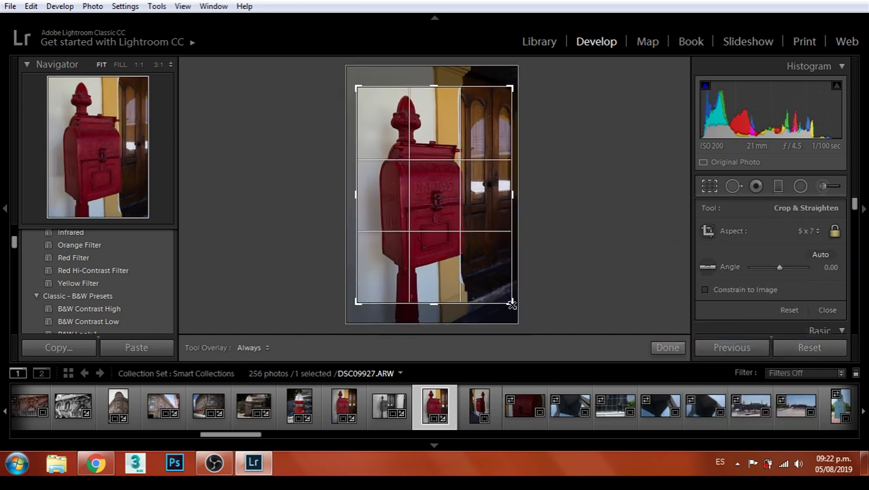
{"action": "left_click_drag", "start_coordinate": [481, 245], "coordinate": [482, 245]}
{"action": "key", "text": "Return"}
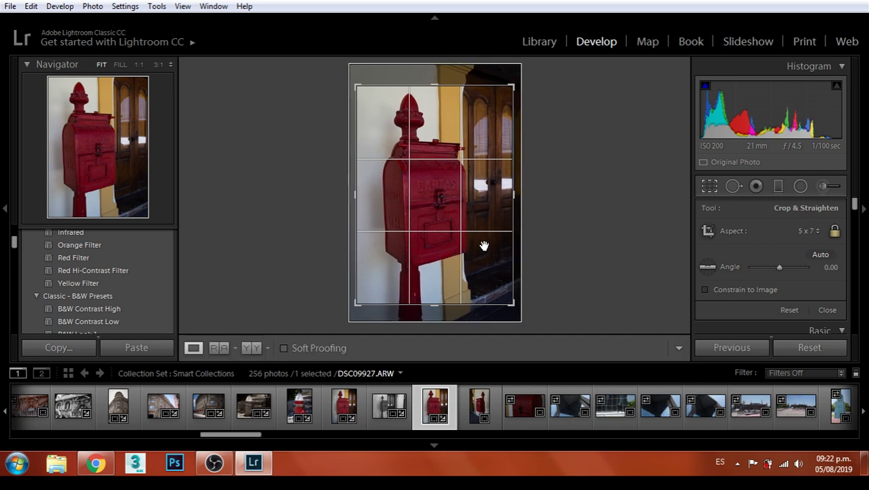
Apply the Vignetting > Heavy preset to the red mailbox photo
{"action": "scroll", "coordinate": [97, 270], "scroll_direction": "down", "scroll_amount": 5}
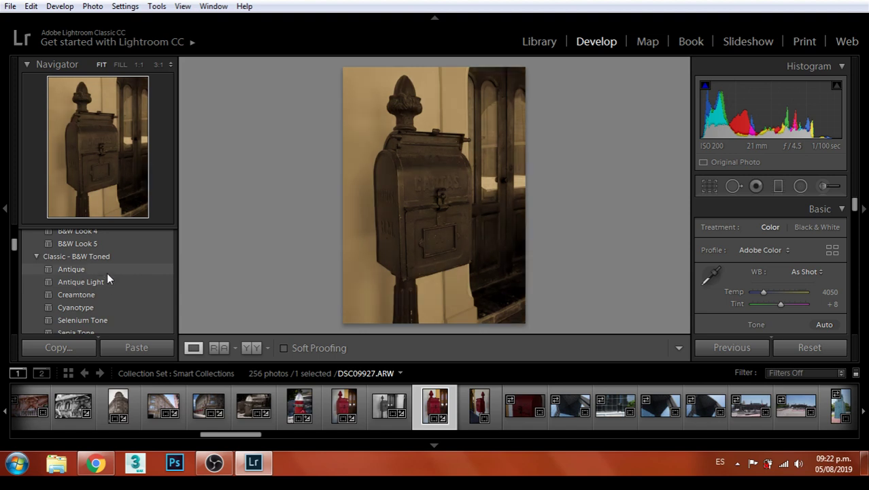
{"action": "scroll", "coordinate": [109, 272], "scroll_direction": "down", "scroll_amount": 5}
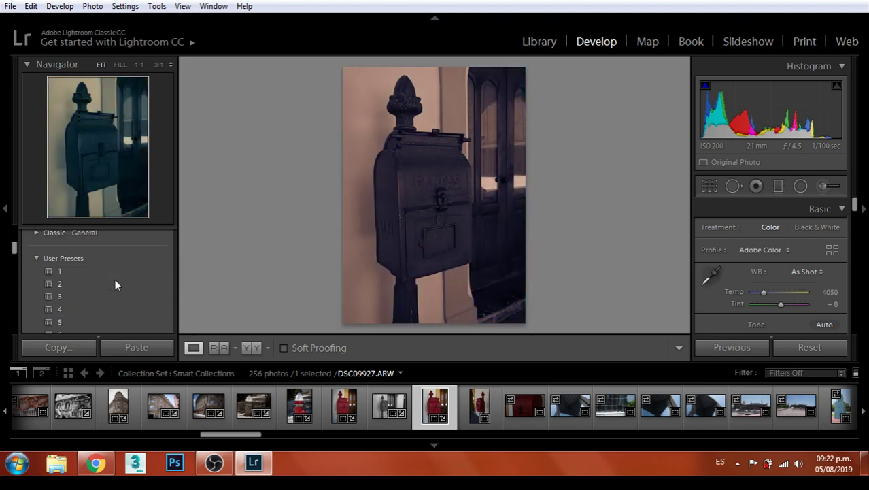
{"action": "scroll", "coordinate": [115, 285], "scroll_direction": "up", "scroll_amount": 10}
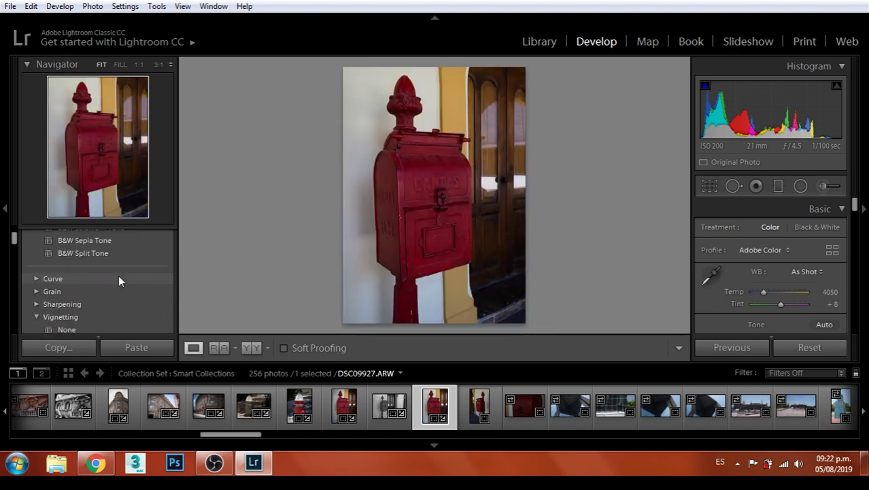
{"action": "scroll", "coordinate": [117, 276], "scroll_direction": "up", "scroll_amount": 2}
{"action": "left_click", "coordinate": [87, 262]}
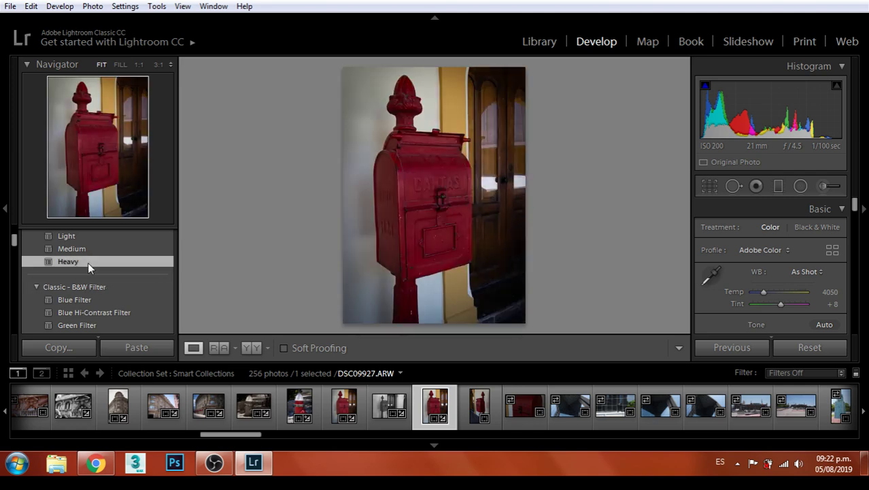
Export DSC09927 through File > Export
{"action": "left_click", "coordinate": [10, 6]}
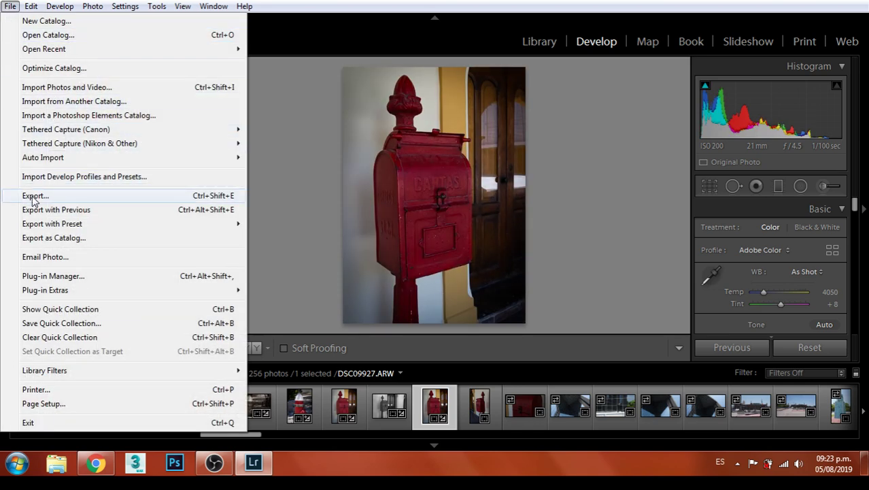
{"action": "left_click", "coordinate": [97, 196]}
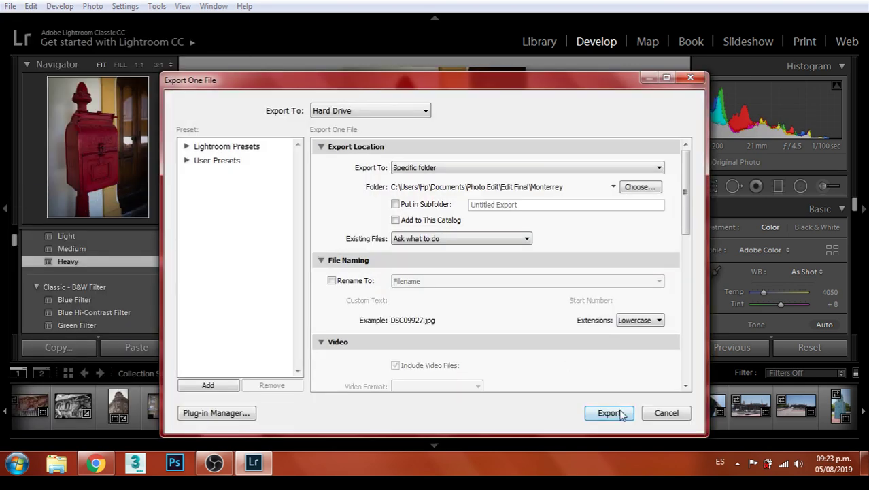
{"action": "left_click", "coordinate": [610, 413]}
Check the stream on the Restream dashboard and YouTube live page, then return to Lightroom
{"action": "left_click", "coordinate": [99, 464]}
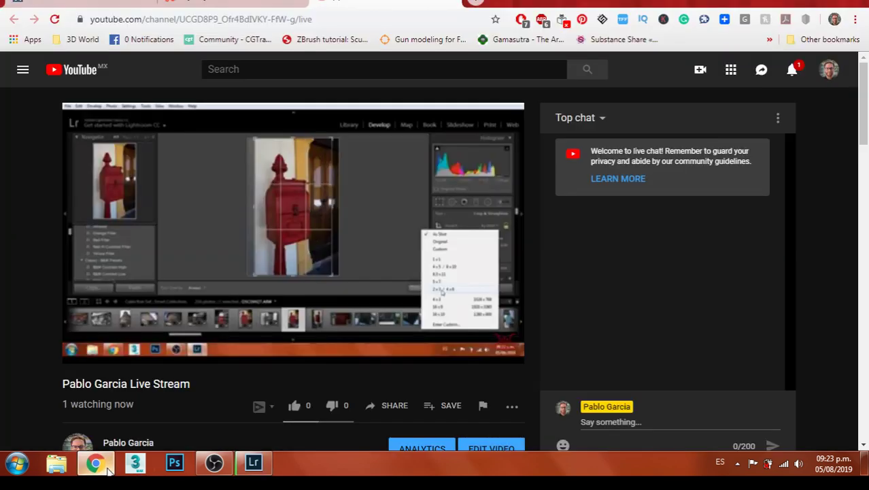
{"action": "left_click", "coordinate": [102, 4]}
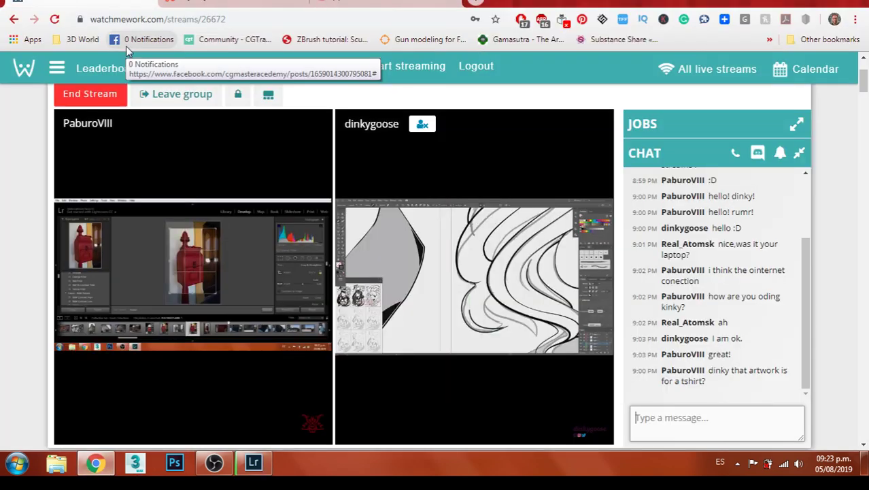
{"action": "left_click", "coordinate": [245, 4]}
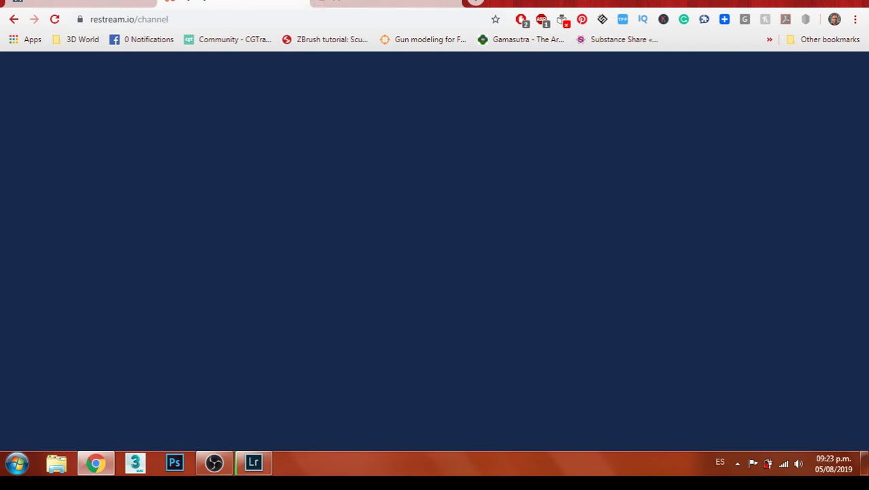
{"action": "left_click", "coordinate": [385, 3]}
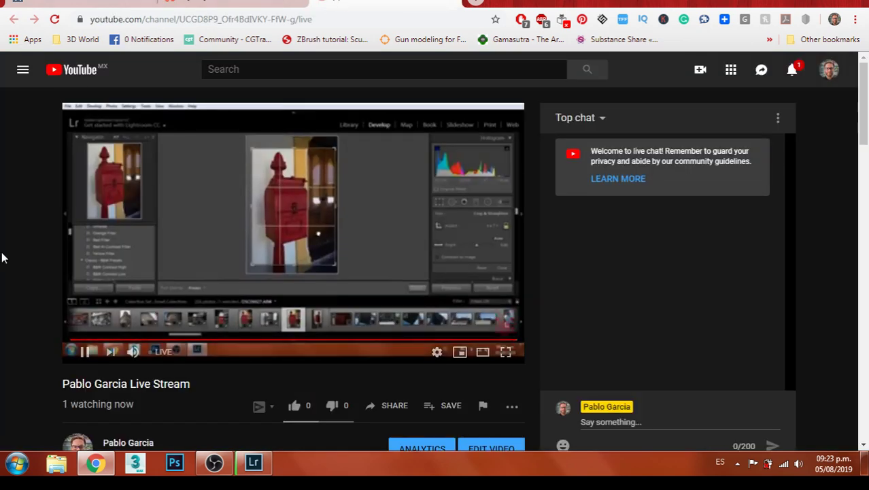
{"action": "scroll", "coordinate": [7, 249], "scroll_direction": "down", "scroll_amount": 1}
{"action": "scroll", "coordinate": [14, 237], "scroll_direction": "up", "scroll_amount": 1}
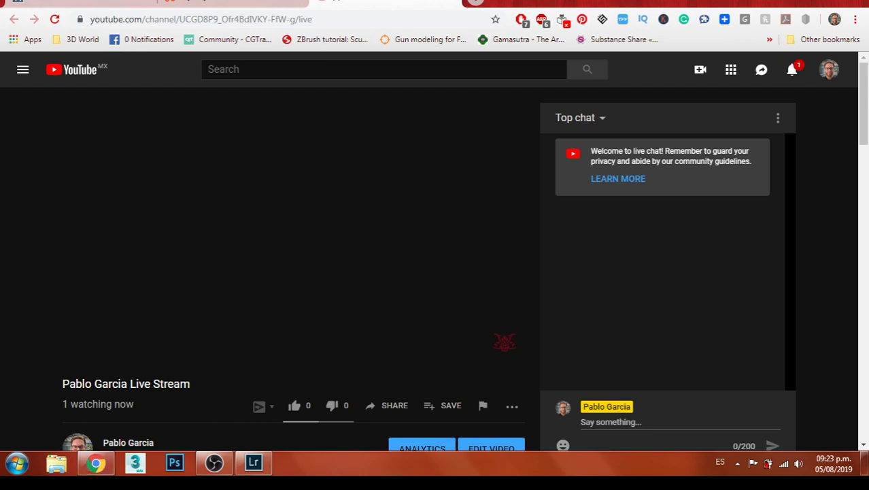
{"action": "left_click", "coordinate": [254, 463]}
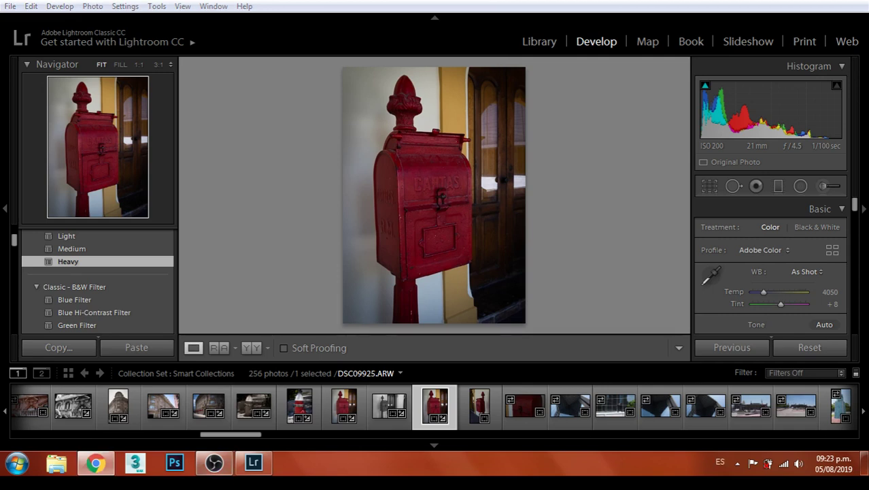
Bring Chrome back in front of Lightroom
{"action": "left_click", "coordinate": [101, 469]}
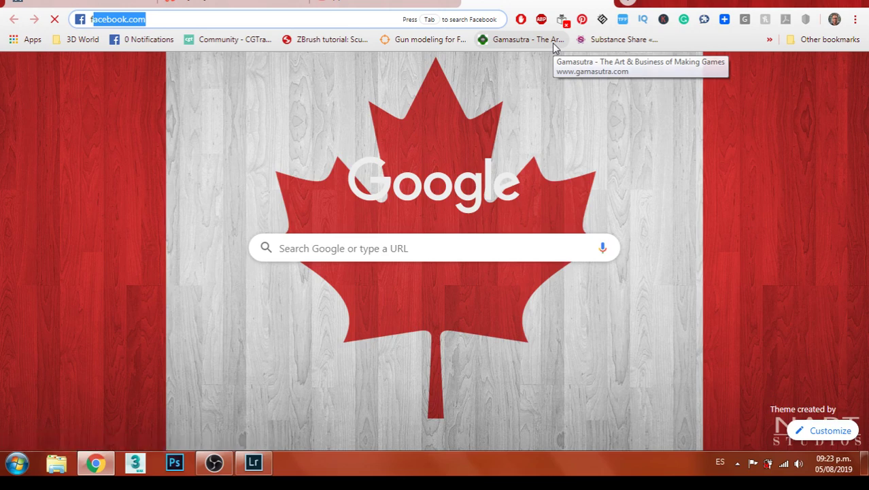
Load facebook.com, browse the News Feed, and like the Minato Japanese-course post
{"action": "key", "text": "Return"}
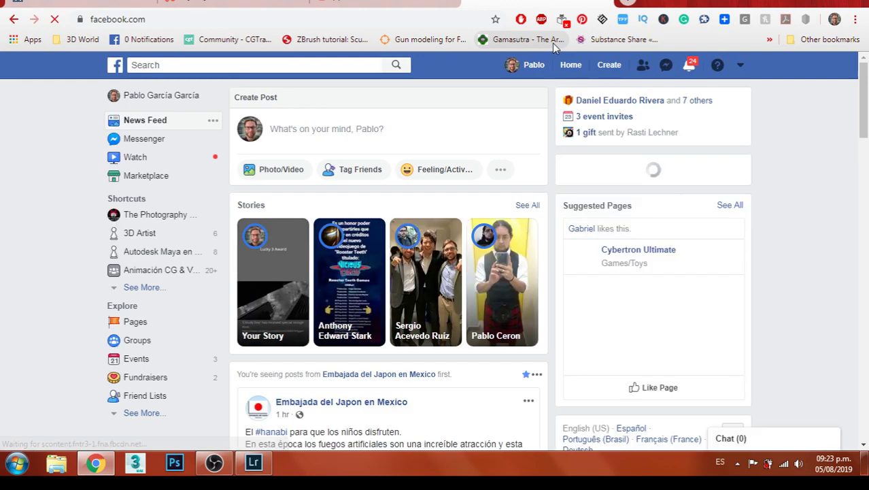
{"action": "scroll", "coordinate": [557, 170], "scroll_direction": "down", "scroll_amount": 7}
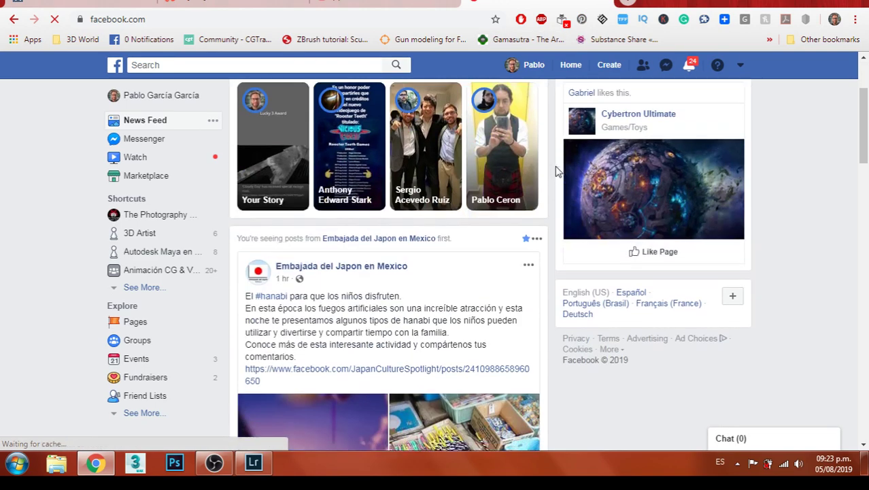
{"action": "scroll", "coordinate": [559, 168], "scroll_direction": "down", "scroll_amount": 5}
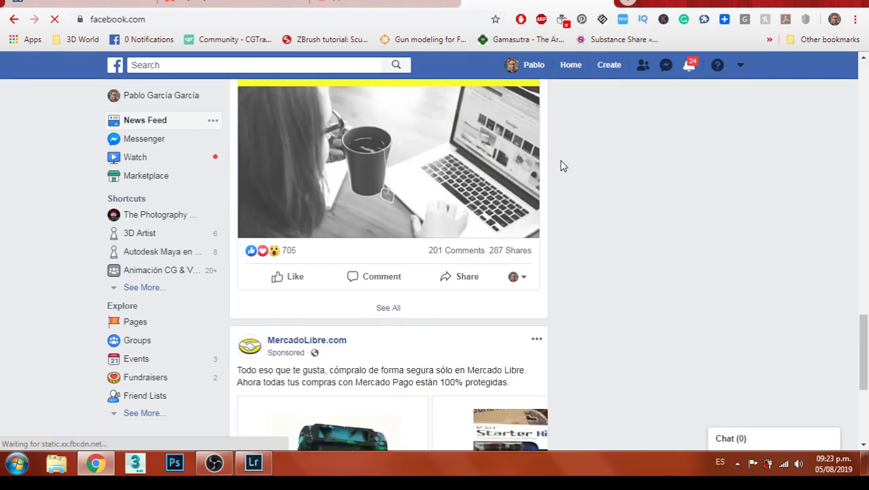
{"action": "scroll", "coordinate": [561, 166], "scroll_direction": "up", "scroll_amount": 2}
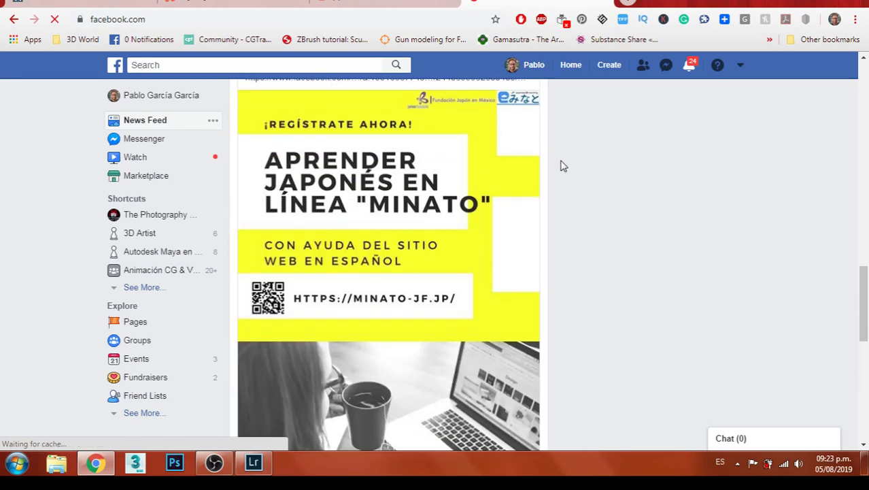
{"action": "scroll", "coordinate": [561, 166], "scroll_direction": "down", "scroll_amount": 5}
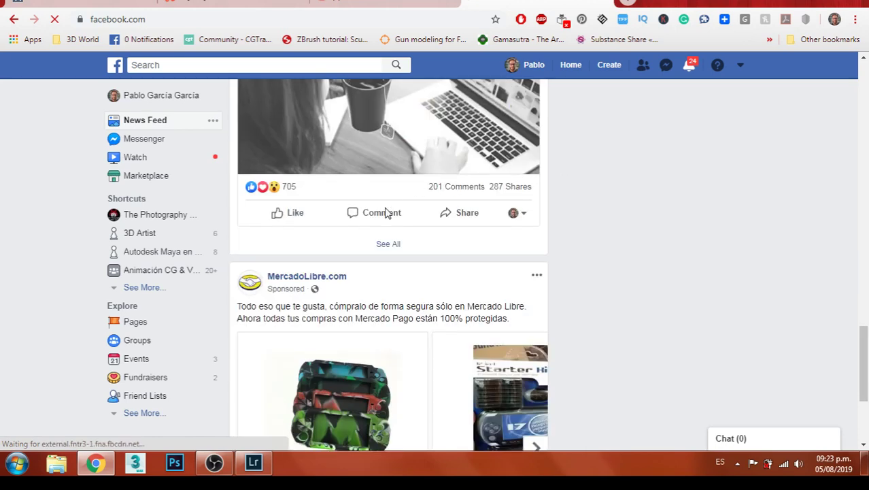
{"action": "scroll", "coordinate": [476, 204], "scroll_direction": "down", "scroll_amount": 3}
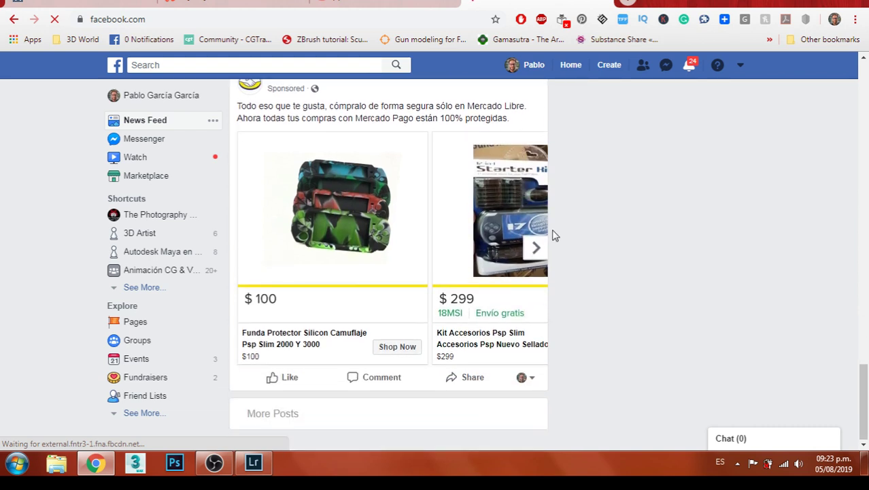
{"action": "scroll", "coordinate": [552, 235], "scroll_direction": "up", "scroll_amount": 1}
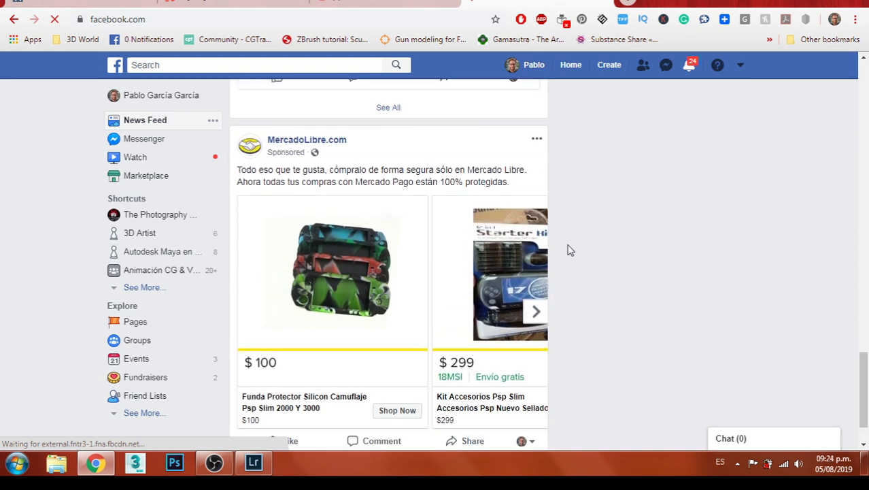
{"action": "scroll", "coordinate": [570, 251], "scroll_direction": "up", "scroll_amount": 1}
{"action": "scroll", "coordinate": [570, 248], "scroll_direction": "up", "scroll_amount": 4}
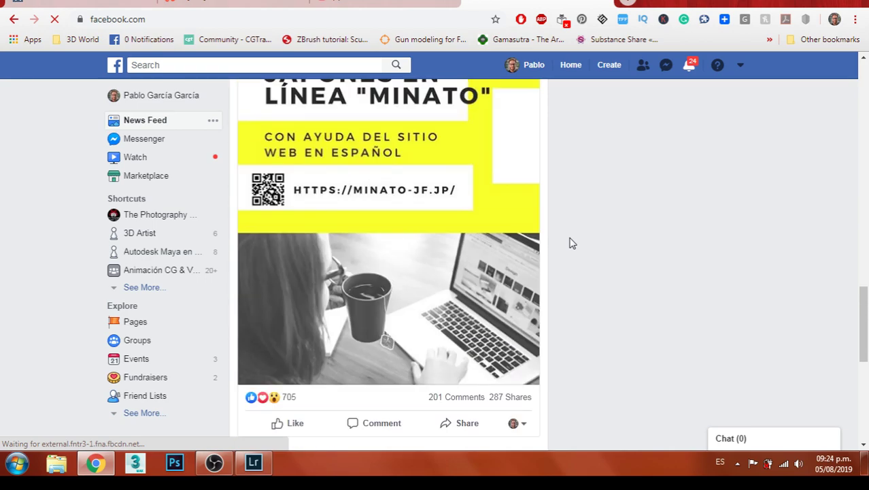
{"action": "scroll", "coordinate": [571, 243], "scroll_direction": "up", "scroll_amount": 15}
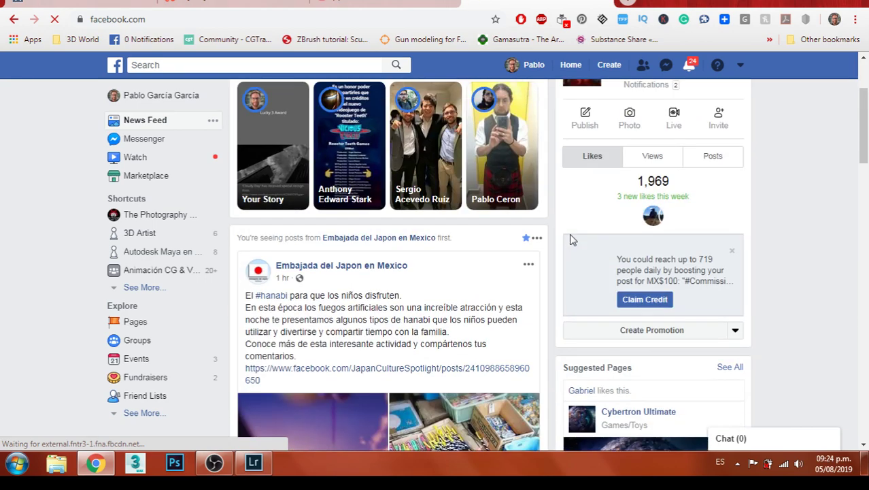
{"action": "scroll", "coordinate": [571, 240], "scroll_direction": "up", "scroll_amount": 2}
{"action": "scroll", "coordinate": [572, 239], "scroll_direction": "down", "scroll_amount": 9}
{"action": "scroll", "coordinate": [571, 239], "scroll_direction": "down", "scroll_amount": 10}
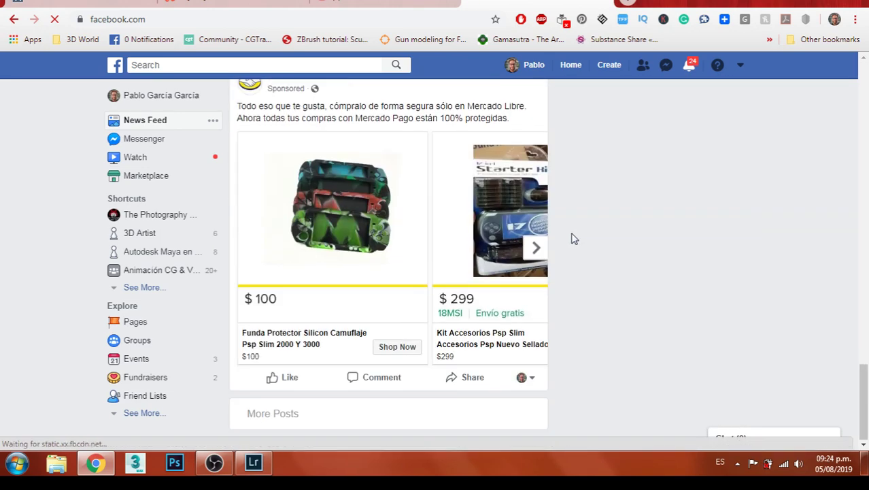
{"action": "scroll", "coordinate": [575, 233], "scroll_direction": "up", "scroll_amount": 4}
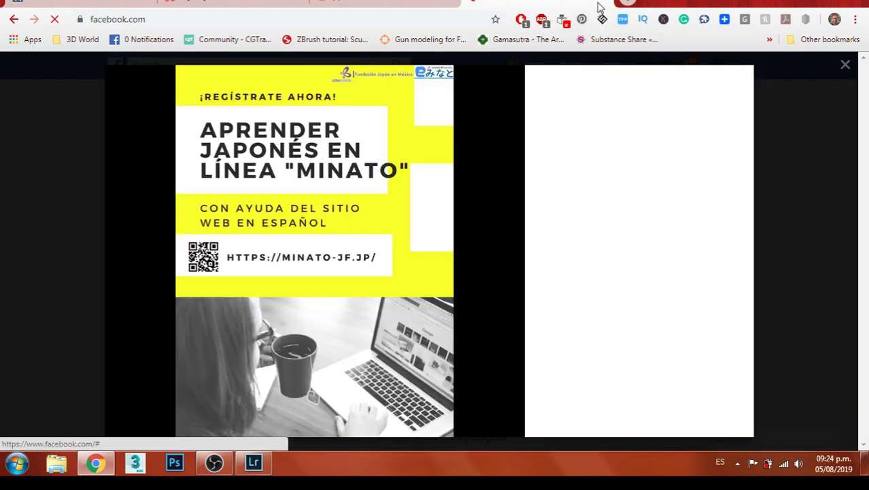
{"action": "left_click", "coordinate": [497, 237]}
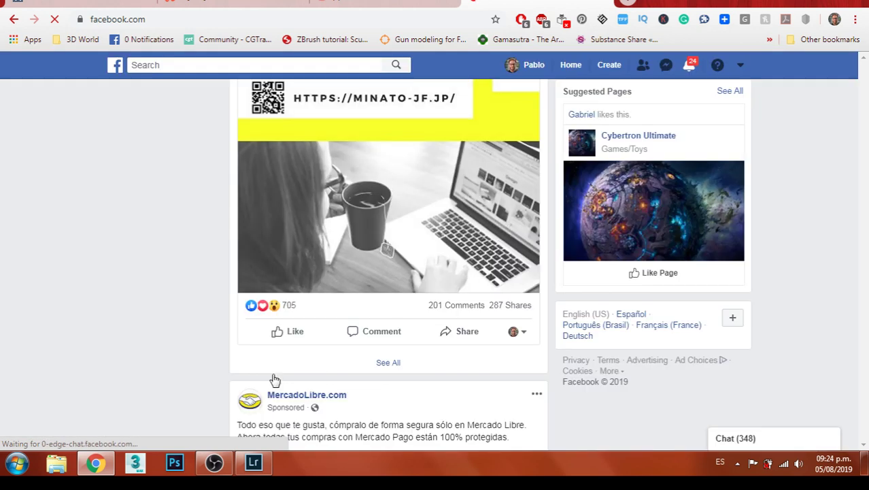
{"action": "left_click", "coordinate": [294, 334]}
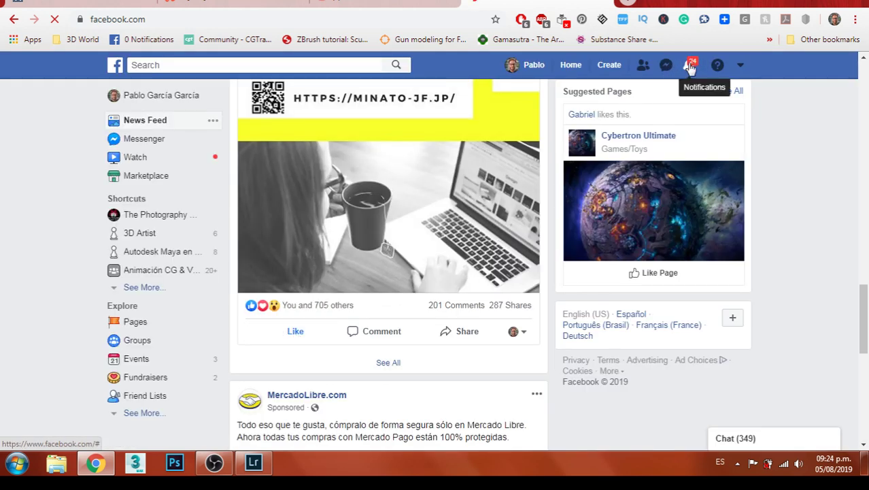
Open the upcoming-events notification from the notifications list
{"action": "left_click", "coordinate": [690, 66]}
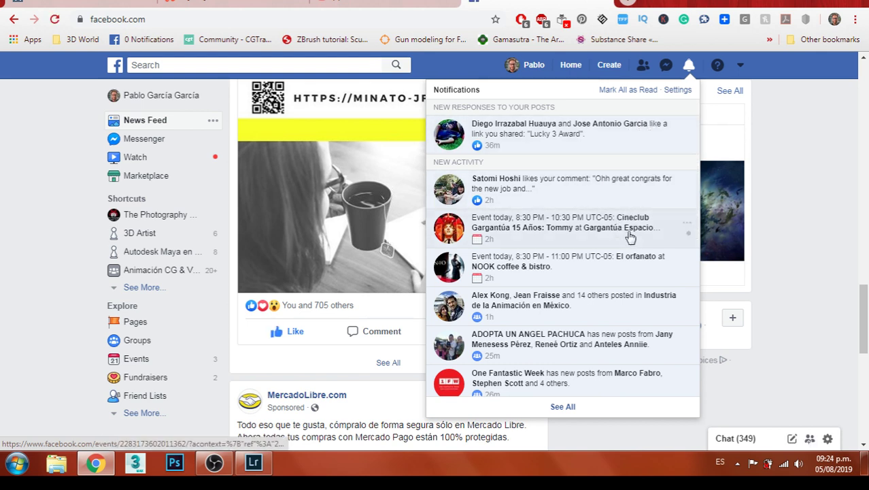
{"action": "scroll", "coordinate": [655, 160], "scroll_direction": "down", "scroll_amount": 3}
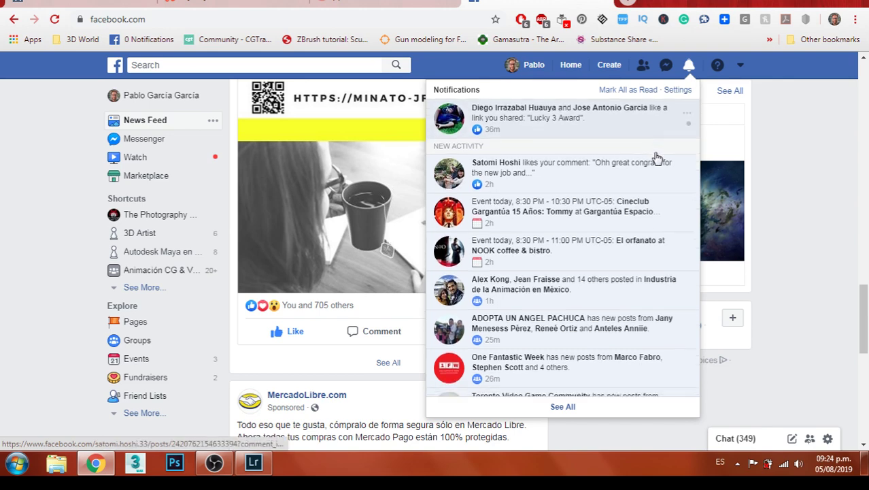
{"action": "scroll", "coordinate": [657, 158], "scroll_direction": "down", "scroll_amount": 5}
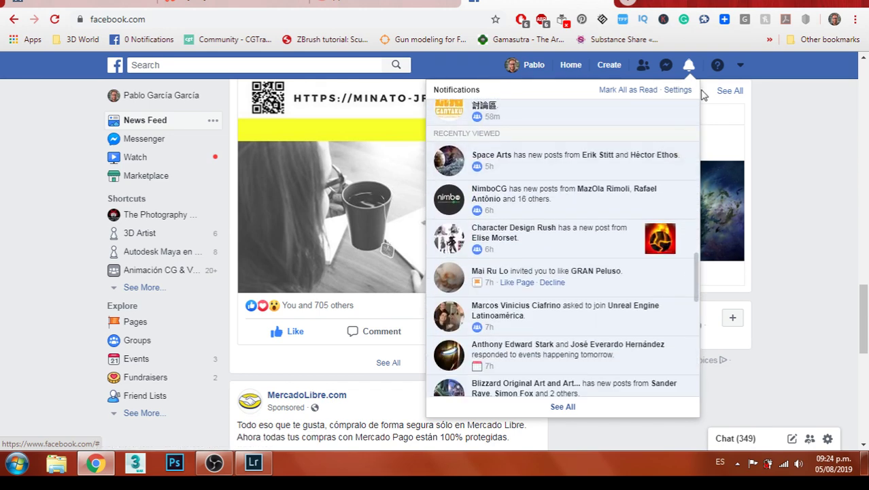
{"action": "left_click", "coordinate": [645, 355]}
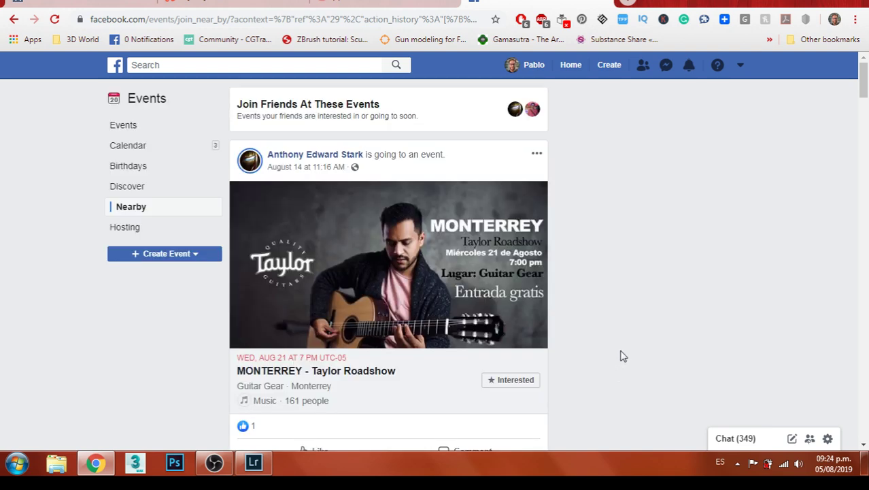
Browse the Events Nearby listings, then go back to the YouTube live-stream tab
{"action": "scroll", "coordinate": [375, 205], "scroll_direction": "down", "scroll_amount": 4}
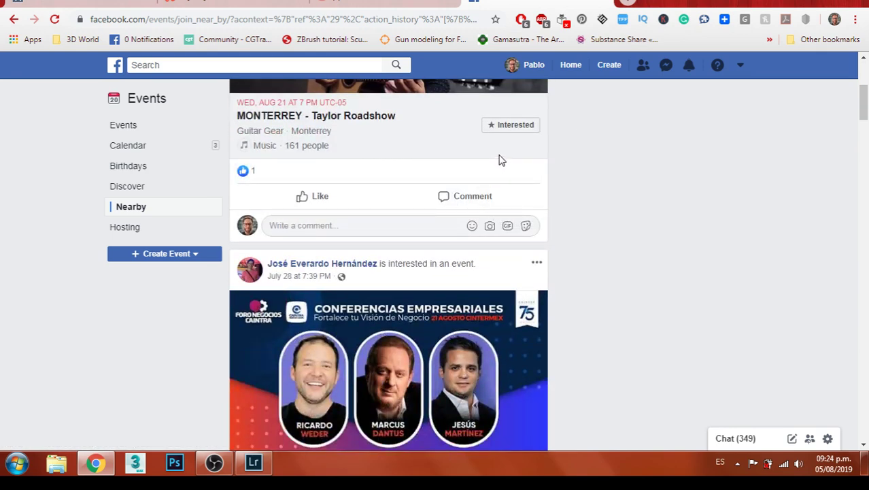
{"action": "scroll", "coordinate": [500, 160], "scroll_direction": "down", "scroll_amount": 1}
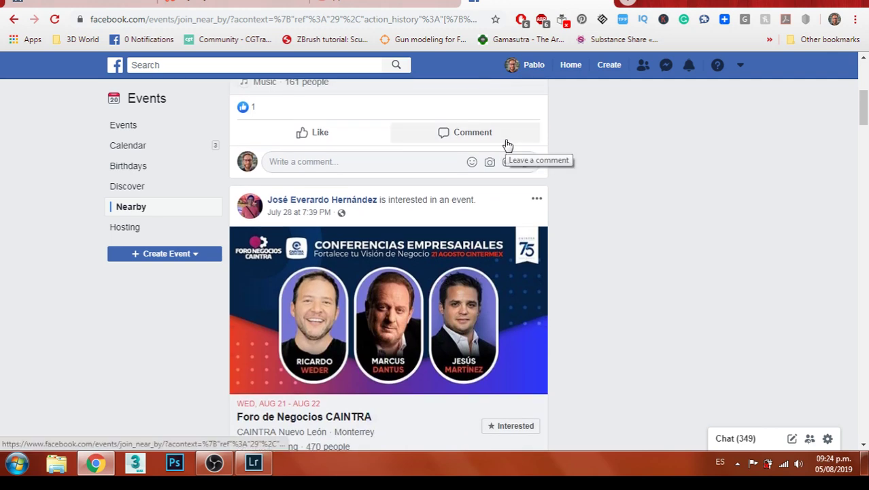
{"action": "scroll", "coordinate": [507, 145], "scroll_direction": "down", "scroll_amount": 2}
{"action": "scroll", "coordinate": [507, 145], "scroll_direction": "down", "scroll_amount": 4}
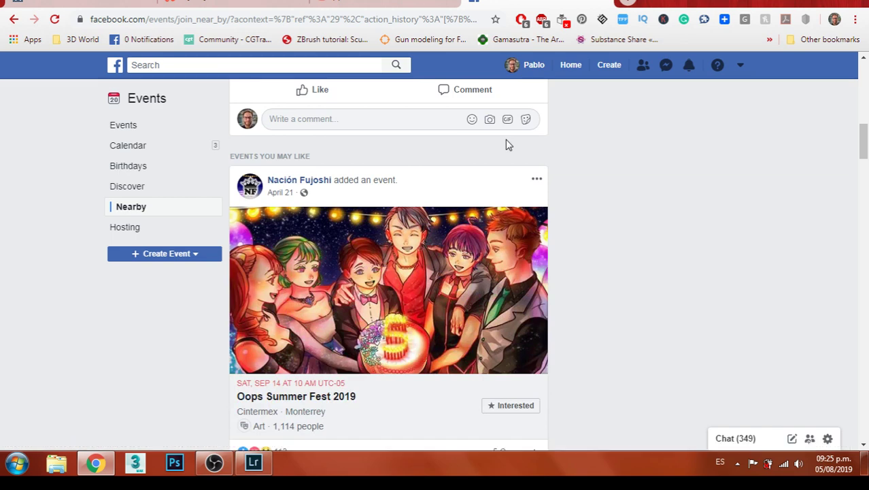
{"action": "scroll", "coordinate": [507, 145], "scroll_direction": "down", "scroll_amount": 6}
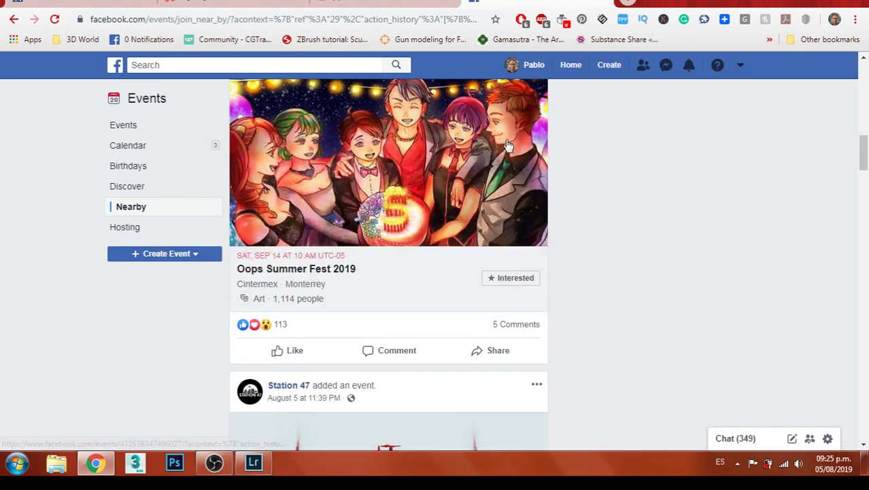
{"action": "left_click", "coordinate": [611, 4]}
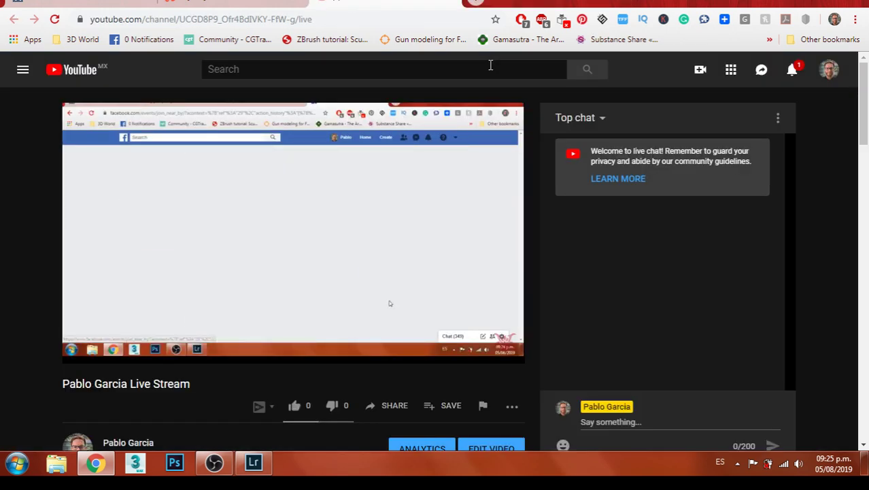
Open patreon.com/home in a new tab from the 'pa' address-bar suggestion
{"action": "left_click", "coordinate": [475, 2]}
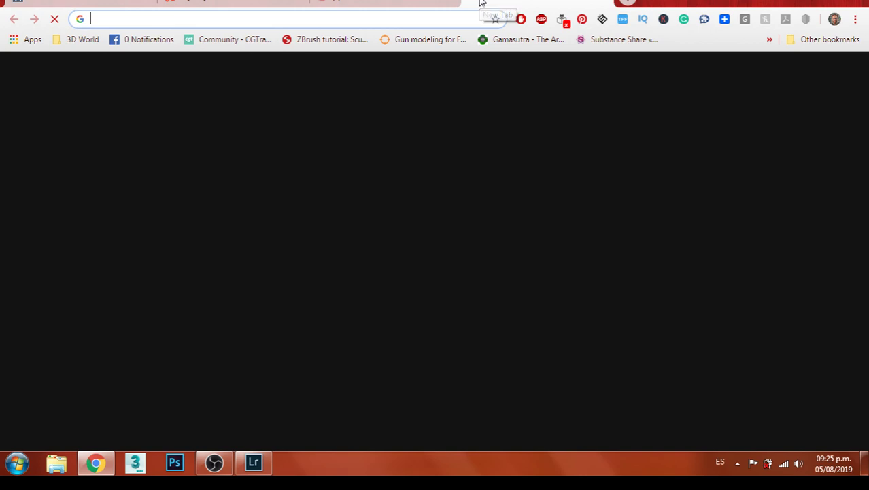
{"action": "type", "text": "pa"}
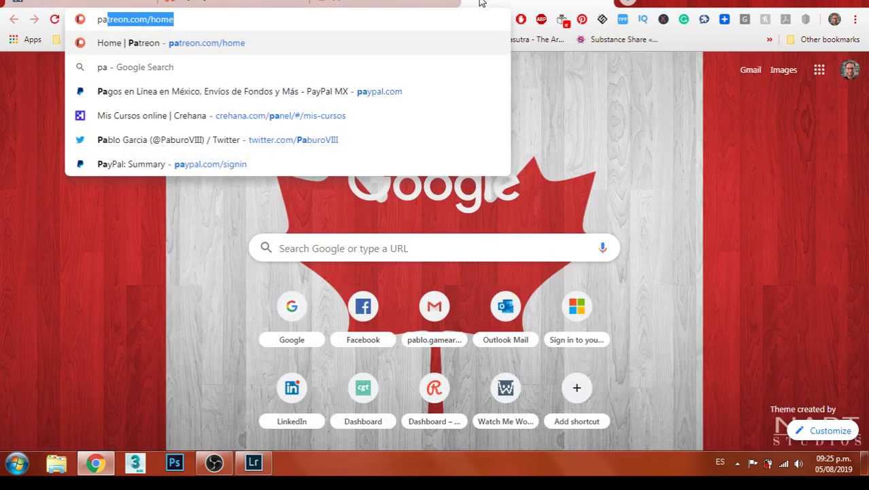
{"action": "key", "text": "Return"}
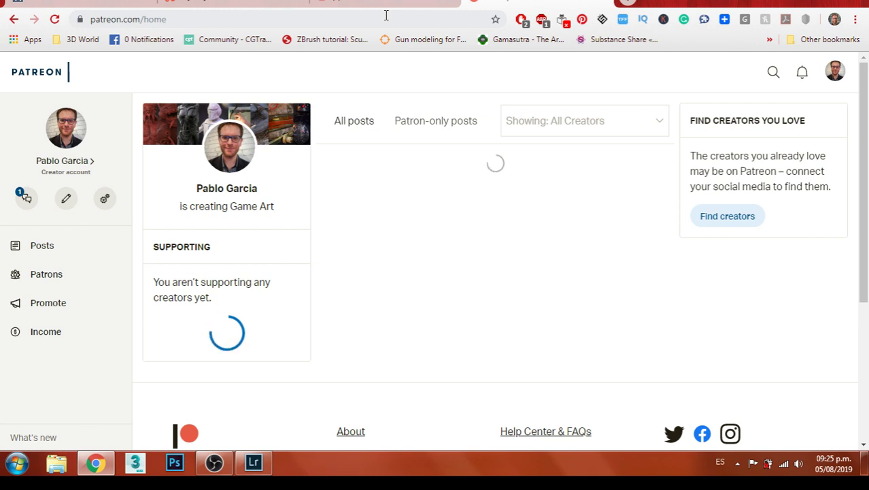
Filter Patreon posts to patron-only and back to all, then return to the YouTube live tab
{"action": "left_click", "coordinate": [458, 127]}
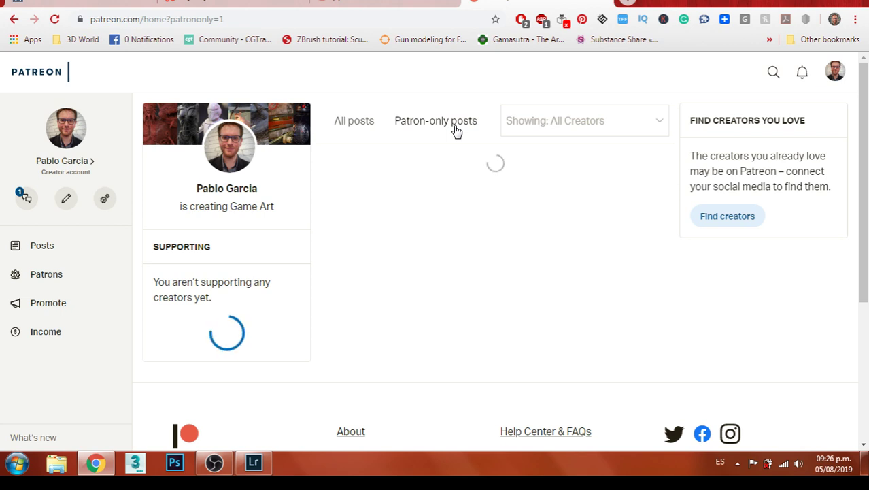
{"action": "left_click", "coordinate": [340, 124]}
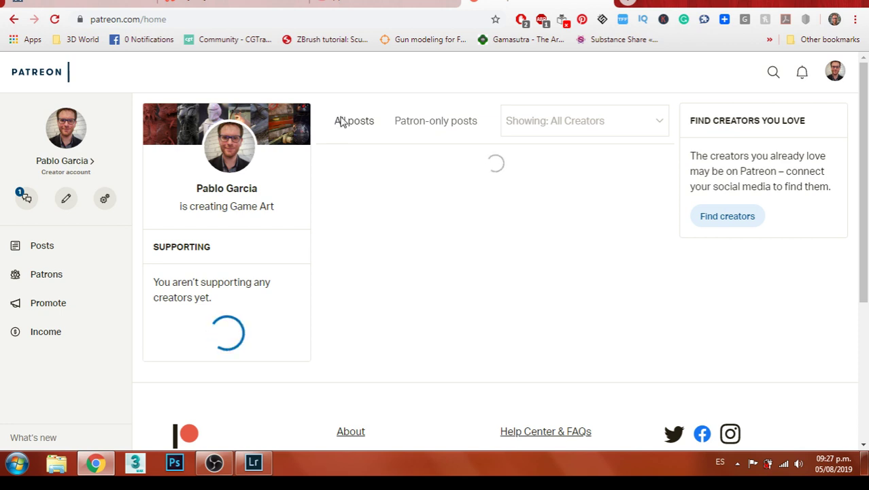
{"action": "left_click", "coordinate": [608, 4]}
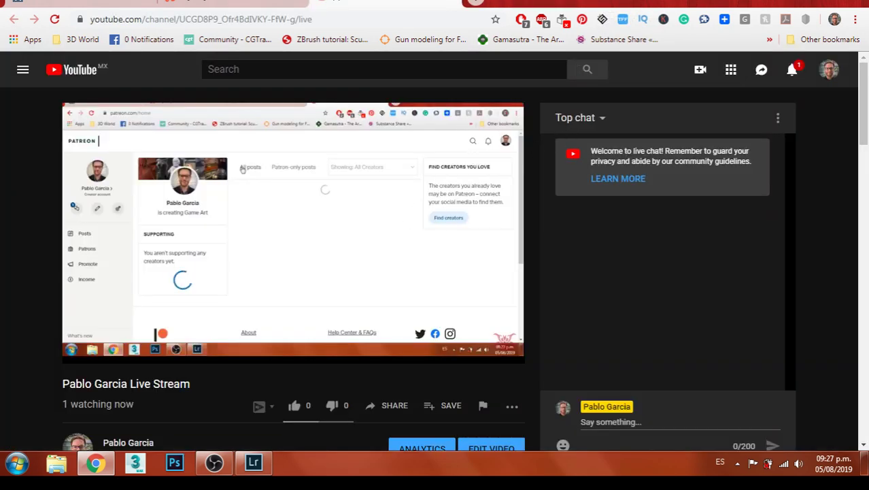
{"action": "scroll", "coordinate": [336, 323], "scroll_direction": "down", "scroll_amount": 3}
Return to Lightroom and open mailbox photo DSC09928 from the filmstrip
{"action": "left_click", "coordinate": [260, 465]}
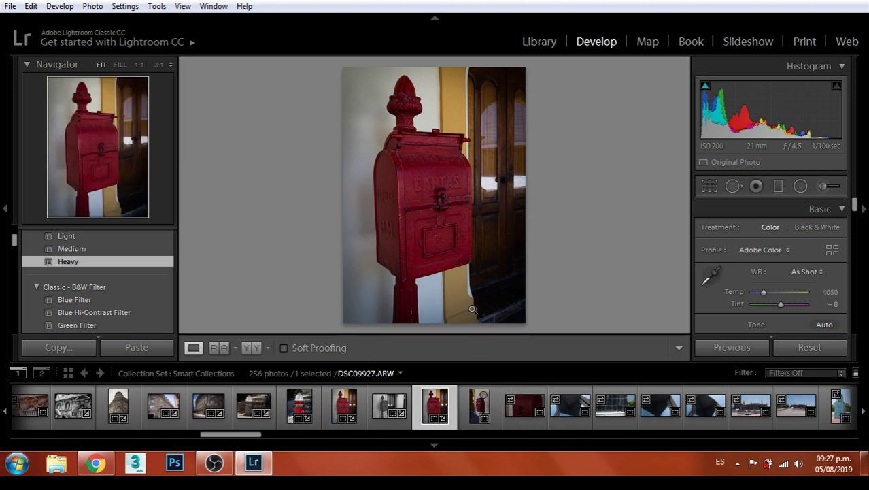
{"action": "left_click", "coordinate": [480, 407]}
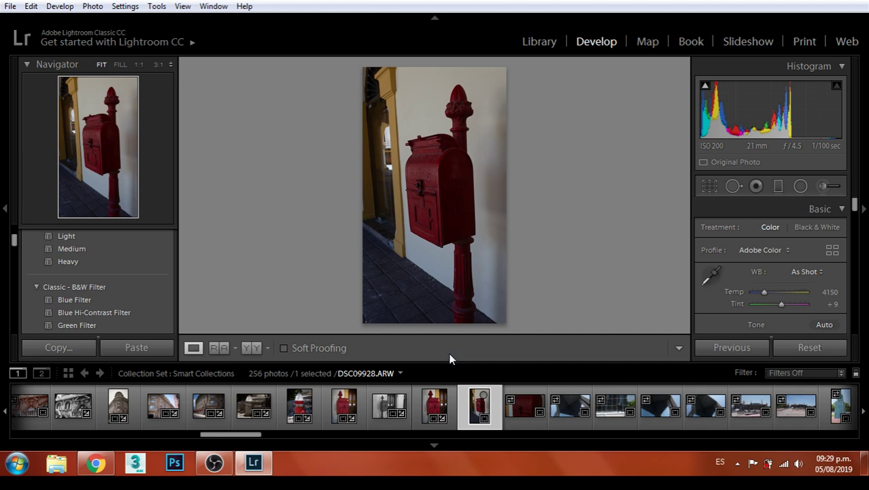
Raise the mailbox photo's exposure to about +1.07 in the Basic panel
{"action": "scroll", "coordinate": [794, 266], "scroll_direction": "down", "scroll_amount": 1}
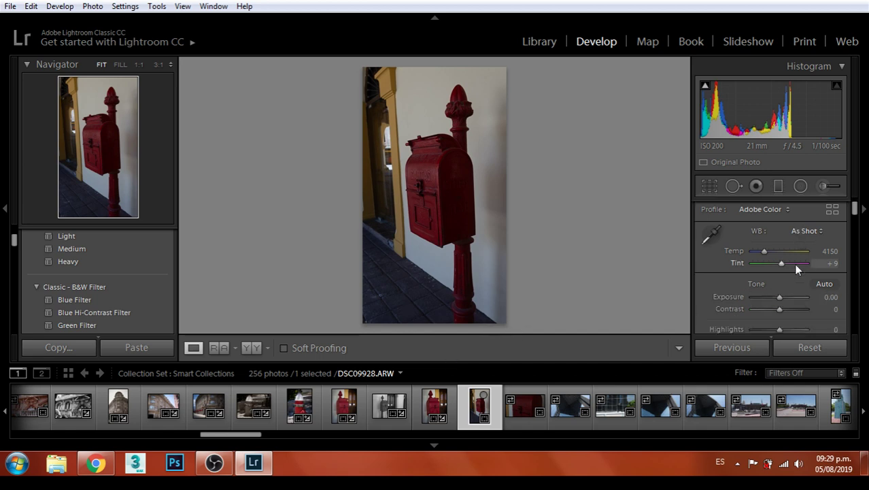
{"action": "left_click_drag", "start_coordinate": [778, 298], "coordinate": [786, 314]}
{"action": "scroll", "coordinate": [786, 305], "scroll_direction": "down", "scroll_amount": 1}
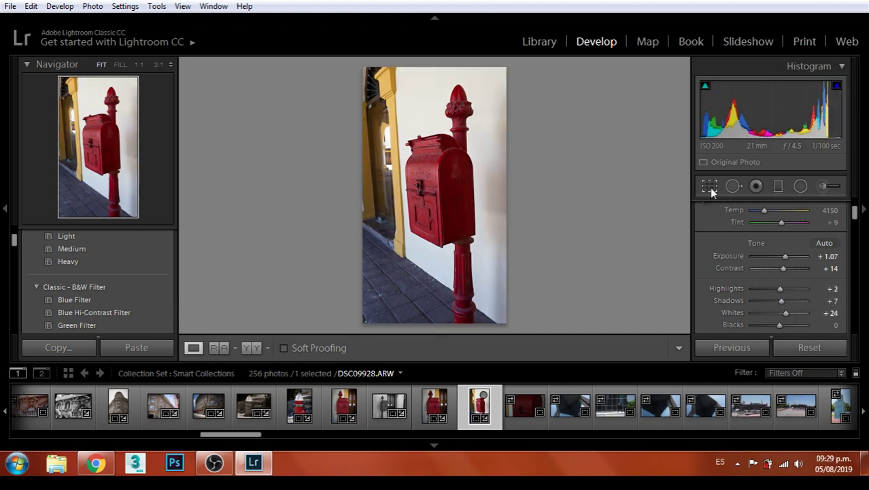
Crop to a 5 x 7 ratio, straighten by 1.45°, and commit the crop
{"action": "left_click", "coordinate": [709, 188]}
{"action": "left_click", "coordinate": [809, 232]}
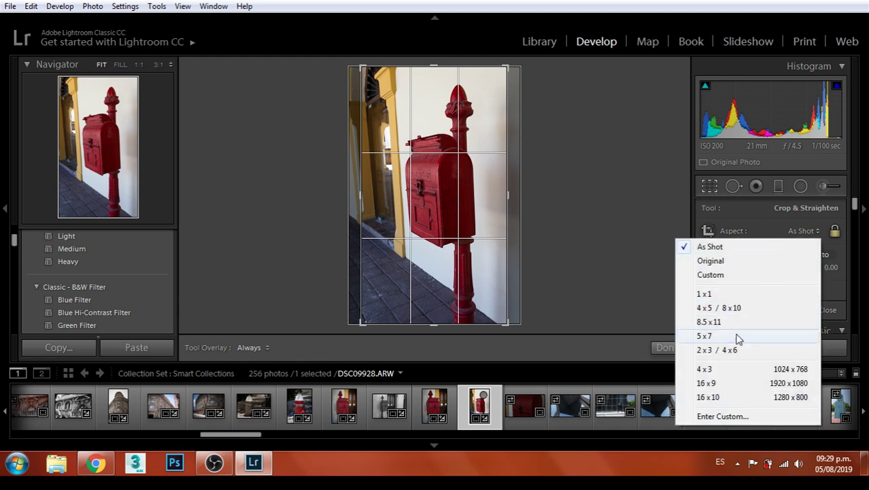
{"action": "left_click", "coordinate": [716, 383]}
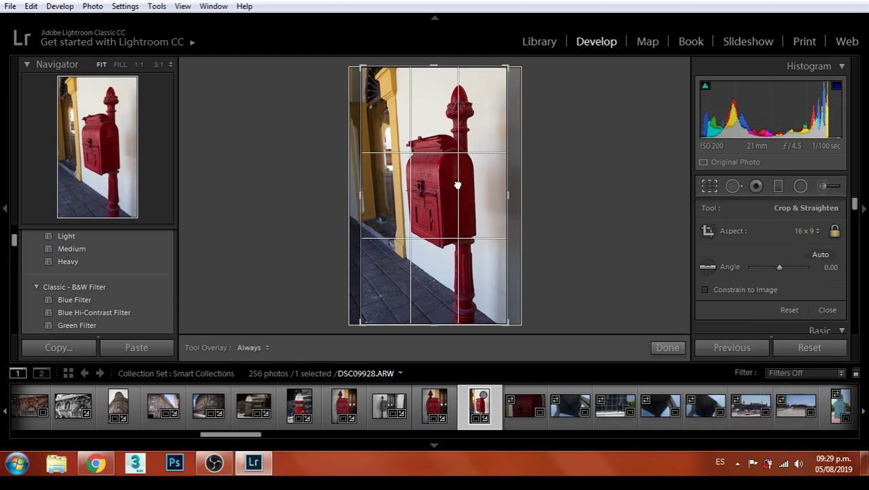
{"action": "left_click", "coordinate": [807, 230]}
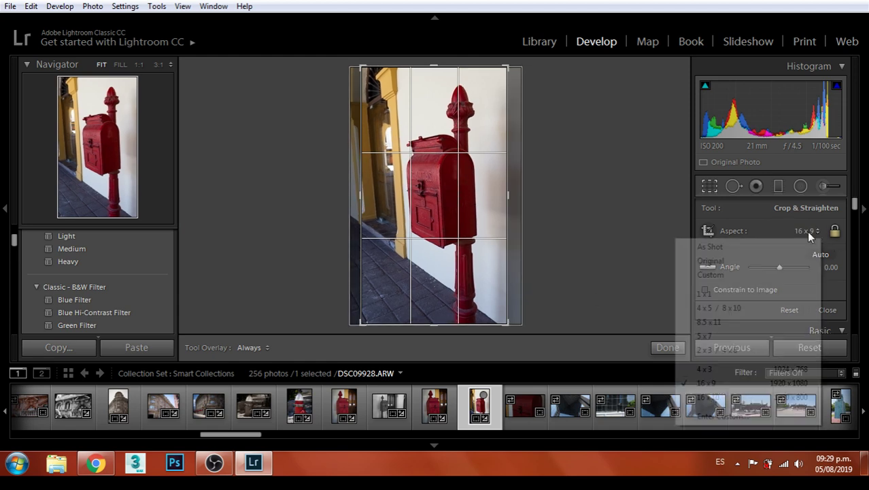
{"action": "left_click", "coordinate": [708, 336]}
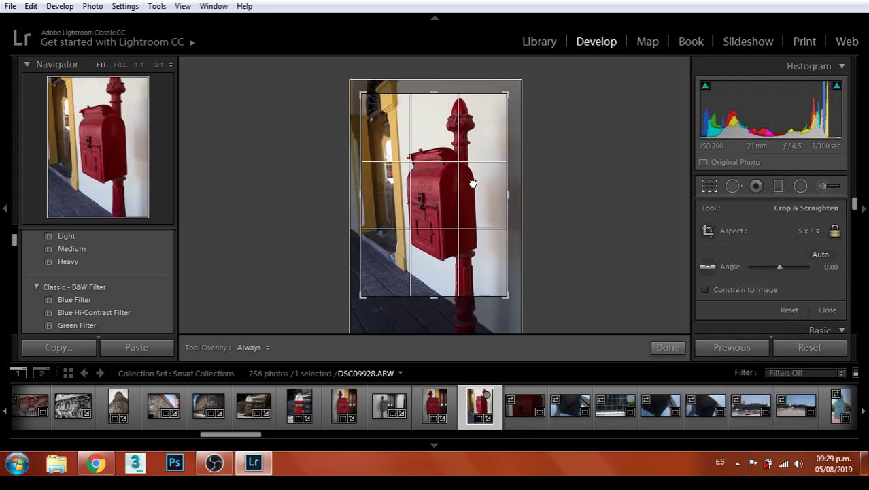
{"action": "left_click_drag", "start_coordinate": [509, 82], "coordinate": [516, 89]}
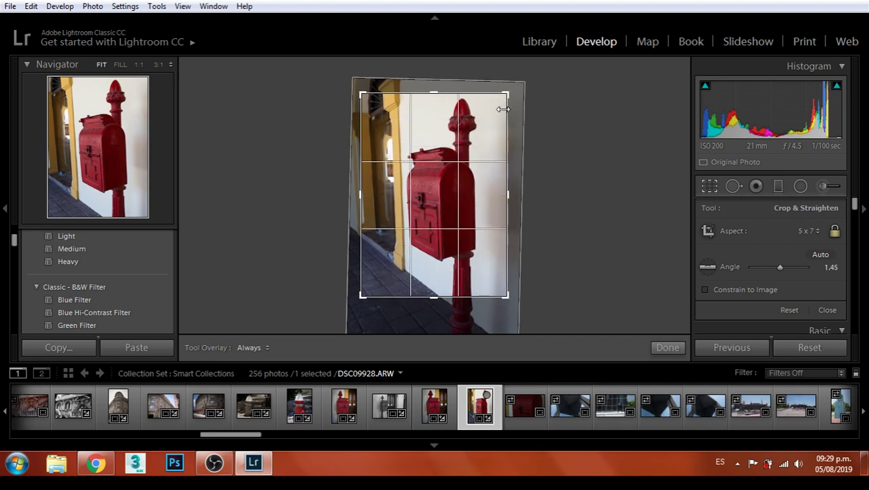
{"action": "double_click", "coordinate": [476, 165]}
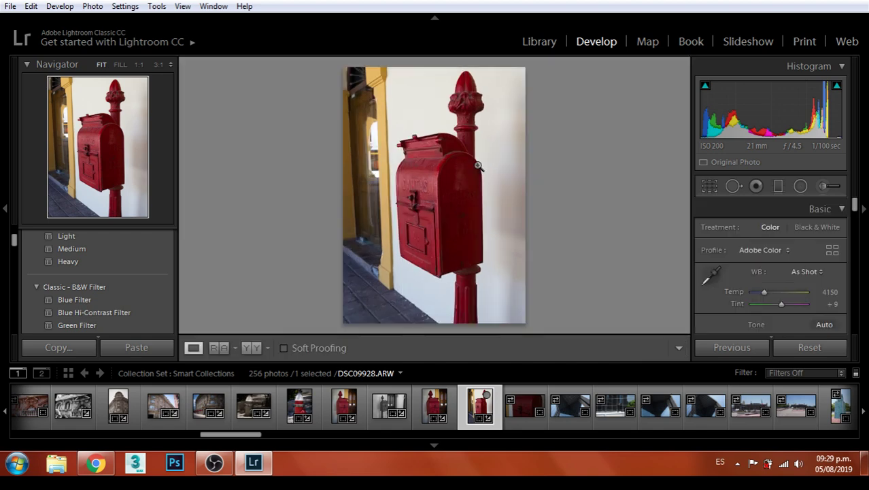
Apply the Heavy vignette preset and export DSC09928 as a JPEG to the Monterrey folder
{"action": "left_click", "coordinate": [78, 262]}
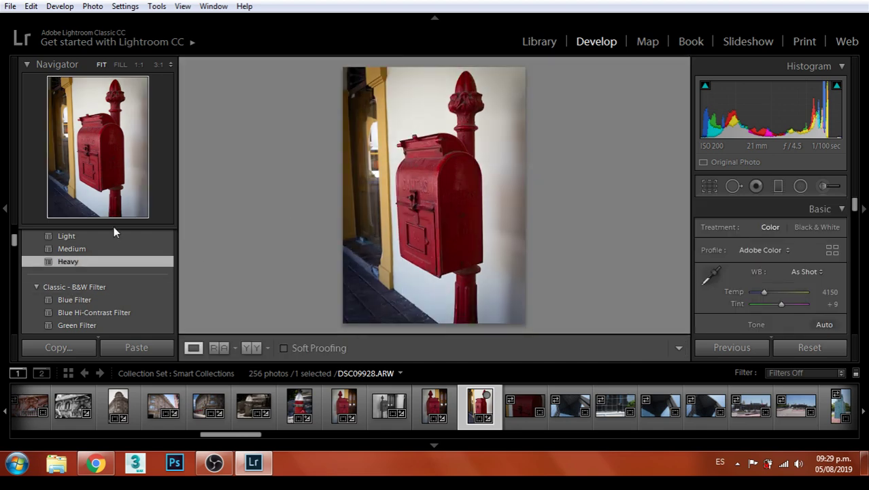
{"action": "left_click", "coordinate": [10, 6]}
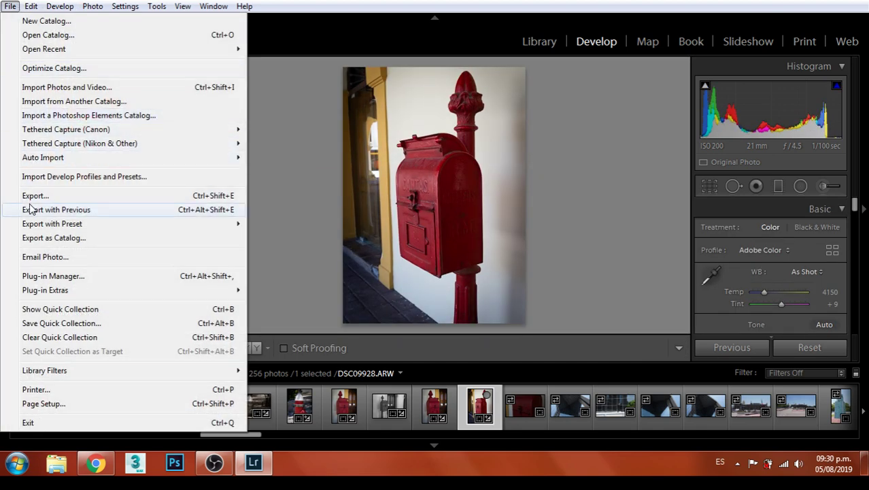
{"action": "left_click", "coordinate": [31, 197]}
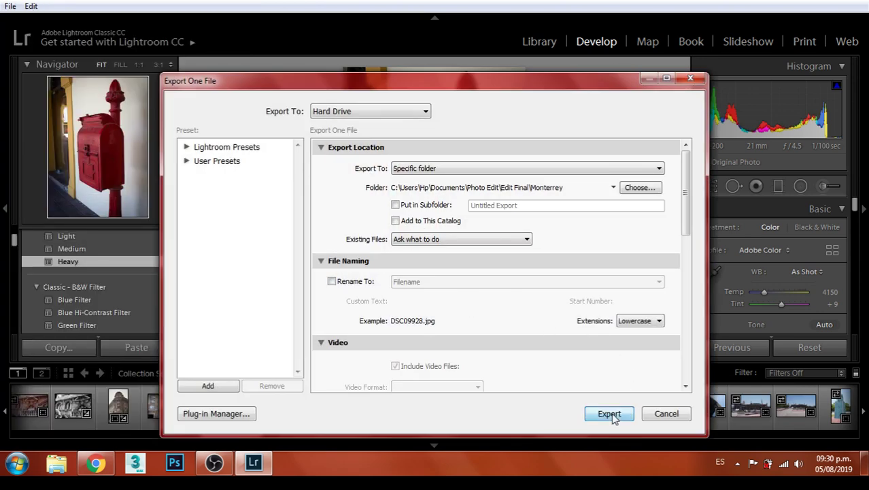
{"action": "left_click", "coordinate": [610, 413]}
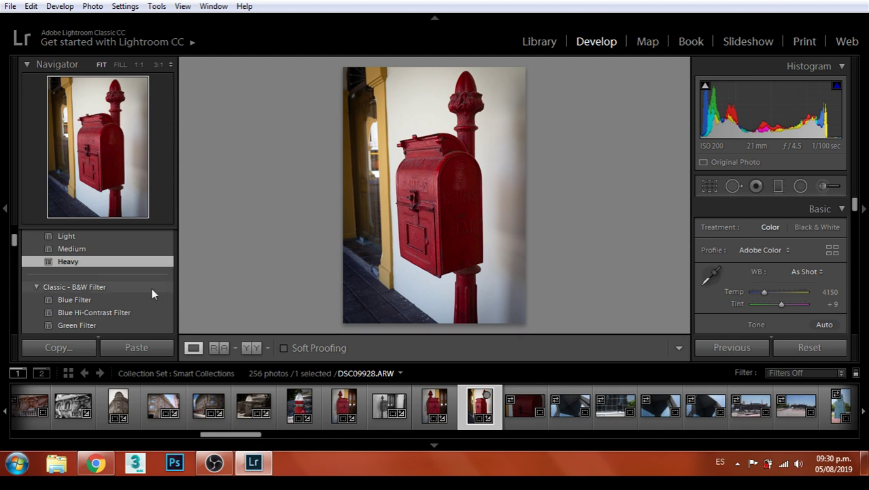
Apply the Classic - B&W Toned Antique Light sepia preset to the mailbox photo
{"action": "scroll", "coordinate": [118, 272], "scroll_direction": "up", "scroll_amount": 5}
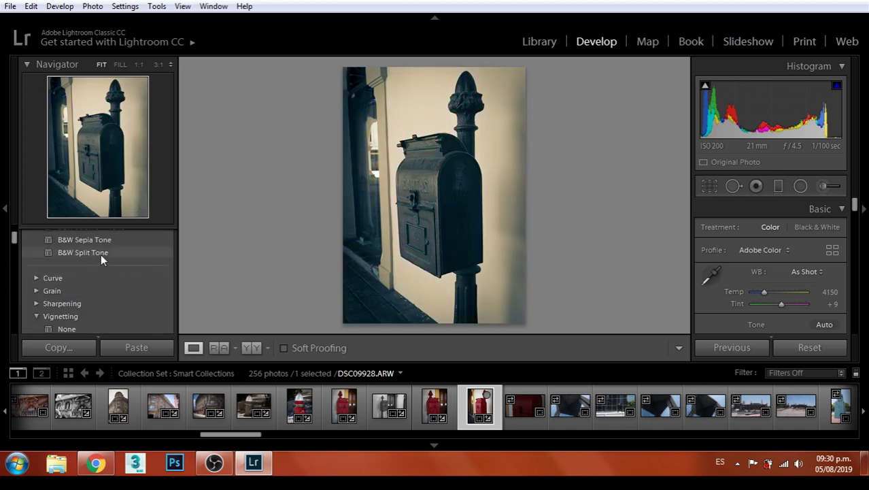
{"action": "scroll", "coordinate": [102, 272], "scroll_direction": "up", "scroll_amount": 4}
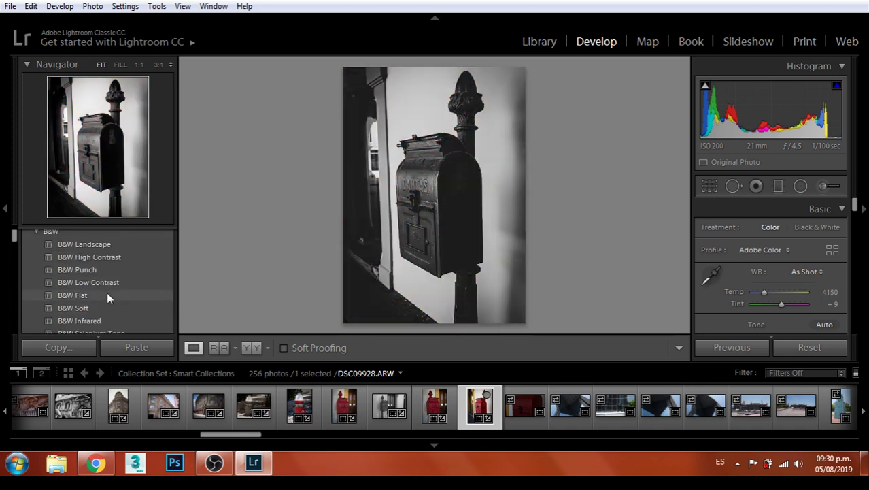
{"action": "scroll", "coordinate": [106, 292], "scroll_direction": "down", "scroll_amount": 2}
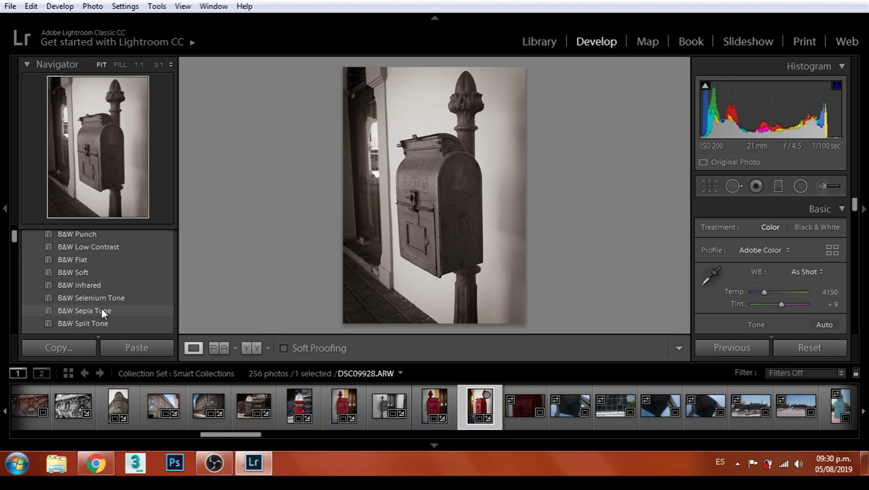
{"action": "scroll", "coordinate": [111, 294], "scroll_direction": "up", "scroll_amount": 3}
{"action": "scroll", "coordinate": [111, 294], "scroll_direction": "down", "scroll_amount": 10}
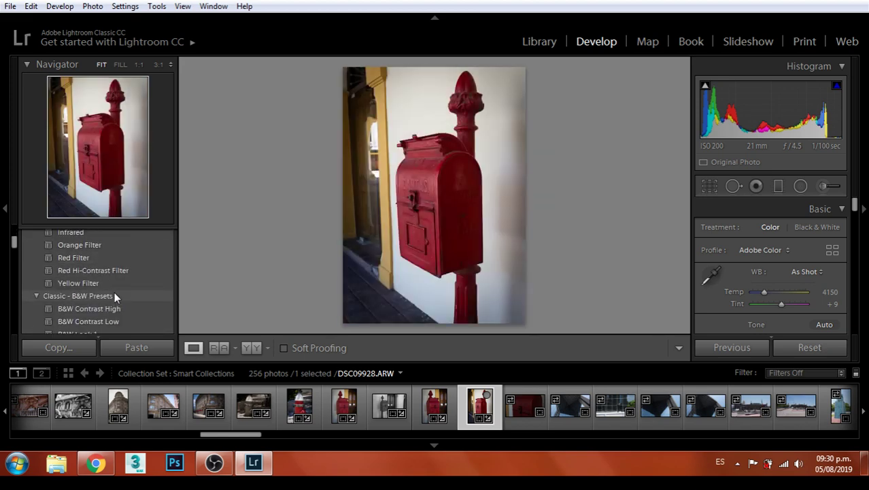
{"action": "scroll", "coordinate": [115, 291], "scroll_direction": "down", "scroll_amount": 3}
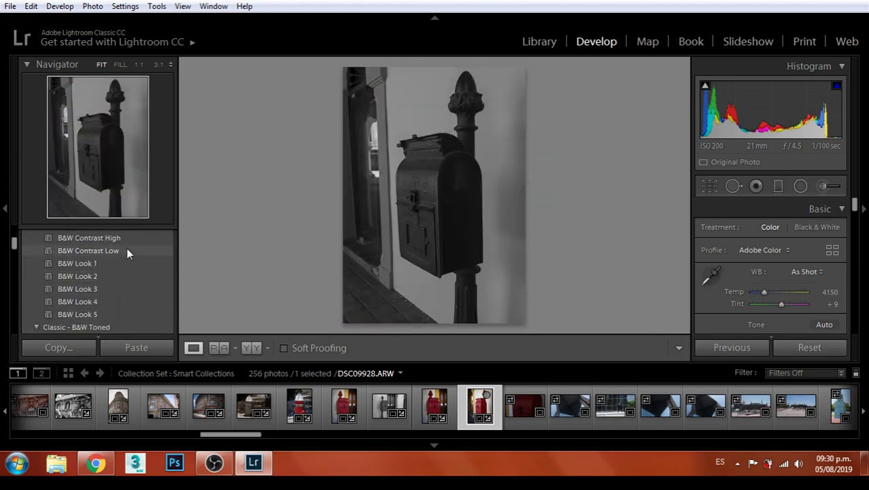
{"action": "scroll", "coordinate": [126, 251], "scroll_direction": "down", "scroll_amount": 3}
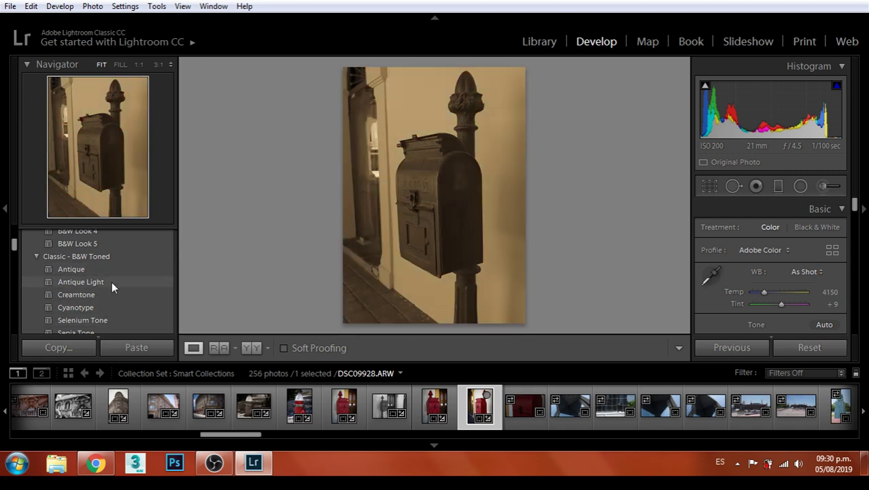
{"action": "left_click", "coordinate": [112, 281]}
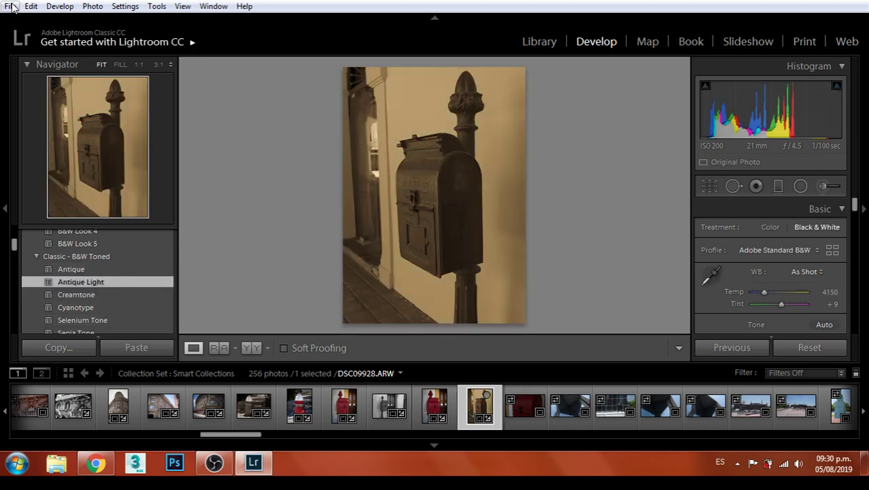
Export the sepia version as a JPEG, saving it under a unique file name
{"action": "left_click", "coordinate": [11, 6]}
{"action": "left_click", "coordinate": [72, 194]}
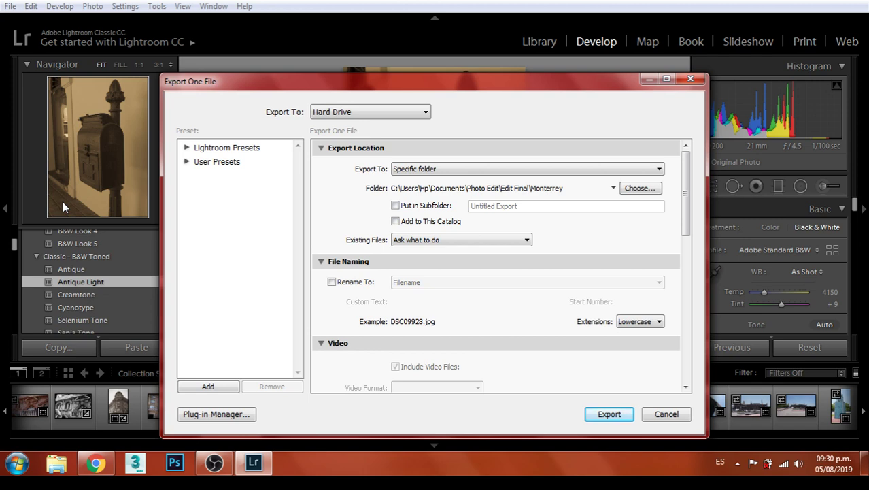
{"action": "left_click", "coordinate": [609, 414]}
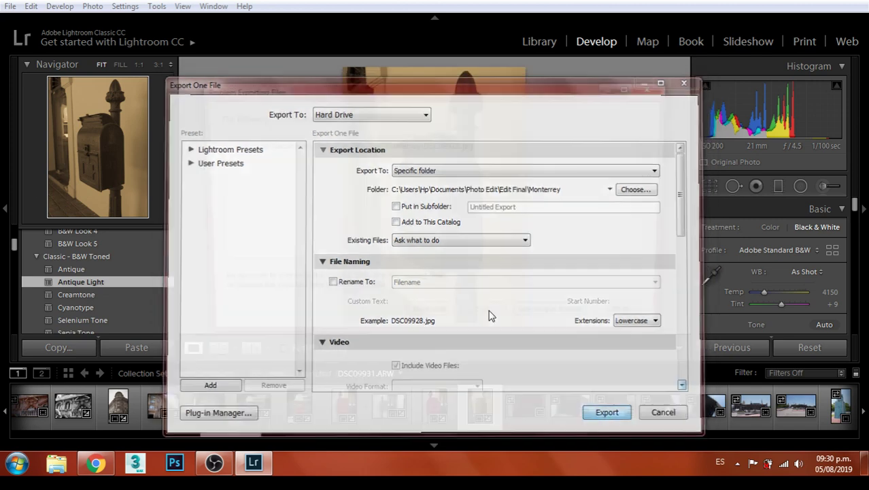
{"action": "left_click", "coordinate": [531, 318]}
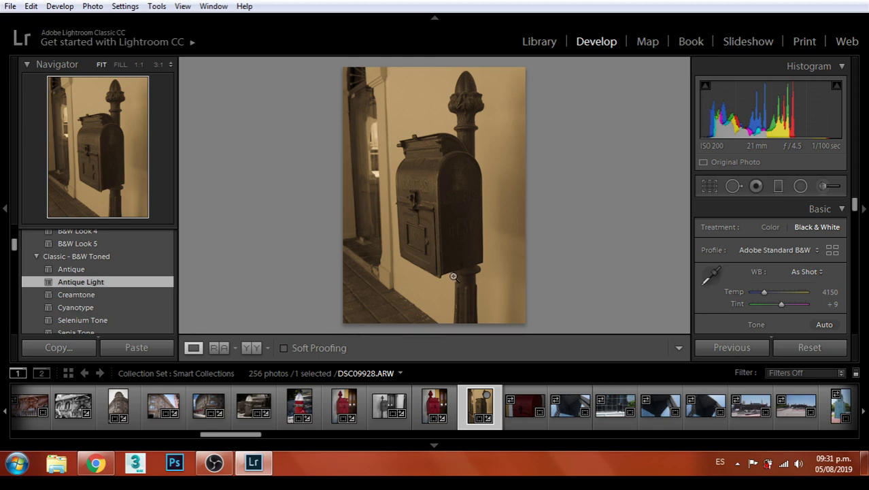
Select the red mailbox photo DSC09929 and raise its contrast to +24
{"action": "left_click", "coordinate": [514, 406]}
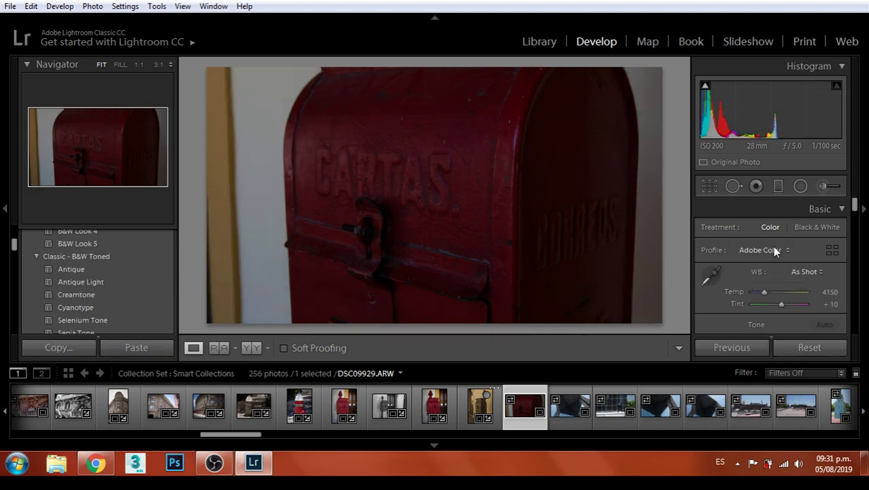
{"action": "scroll", "coordinate": [780, 283], "scroll_direction": "down", "scroll_amount": 2}
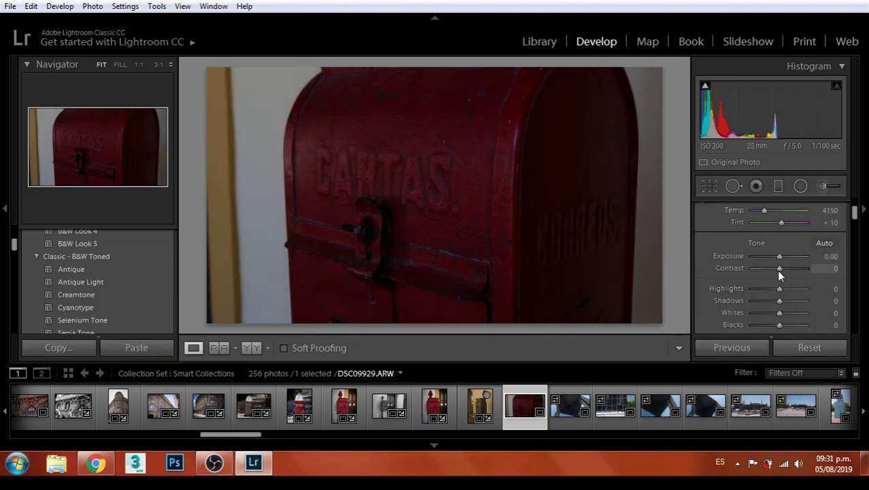
{"action": "left_click_drag", "start_coordinate": [780, 256], "coordinate": [785, 261]}
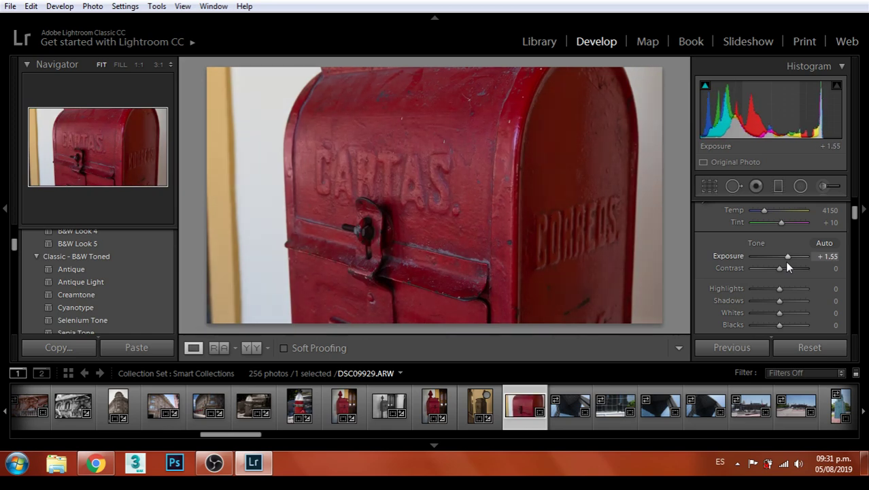
{"action": "left_click_drag", "start_coordinate": [783, 268], "coordinate": [789, 305]}
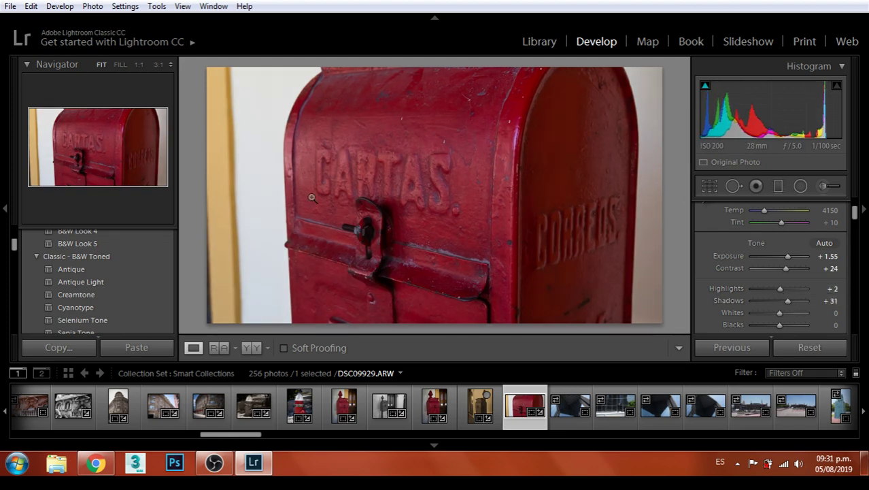
Crop the mailbox photo at its original aspect ratio
{"action": "left_click", "coordinate": [708, 187]}
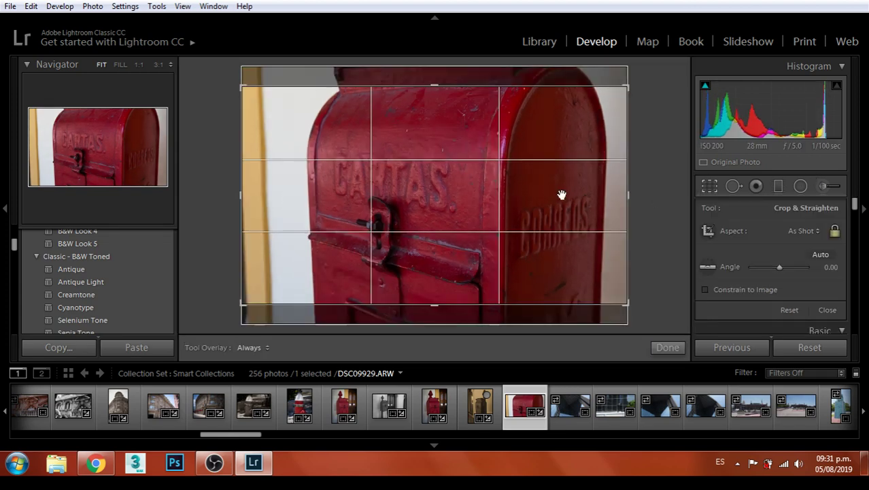
{"action": "left_click", "coordinate": [804, 231]}
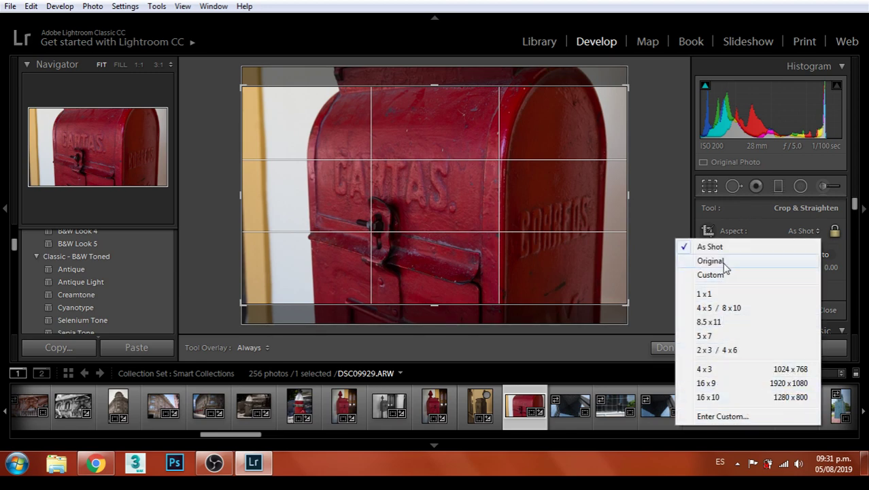
{"action": "left_click", "coordinate": [723, 263]}
{"action": "key", "text": "Return"}
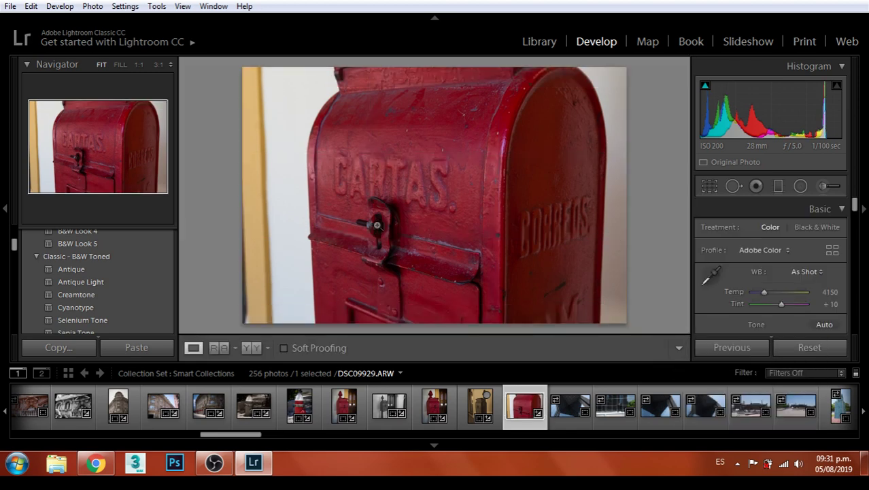
Apply the Warm Shadows preset to the mailbox photo
{"action": "scroll", "coordinate": [115, 273], "scroll_direction": "up", "scroll_amount": 10}
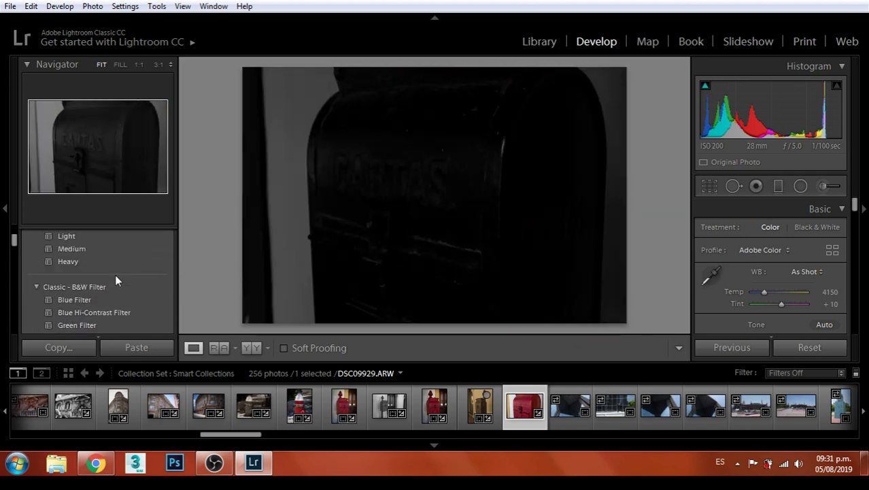
{"action": "scroll", "coordinate": [112, 278], "scroll_direction": "up", "scroll_amount": 8}
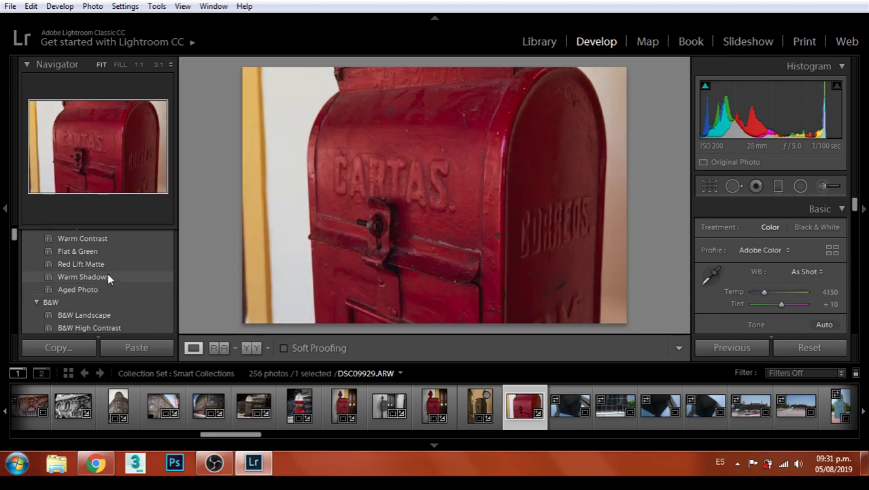
{"action": "scroll", "coordinate": [108, 281], "scroll_direction": "up", "scroll_amount": 2}
{"action": "left_click", "coordinate": [108, 310]}
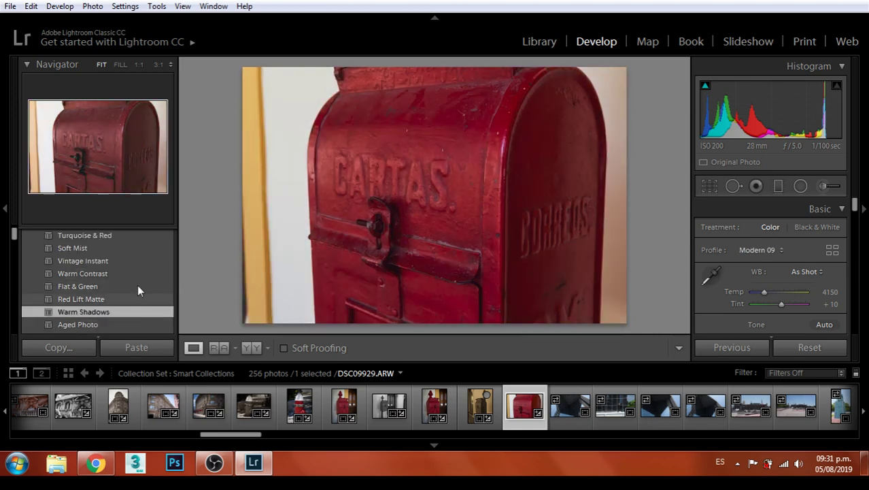
Add the Heavy vignetting preset to the mailbox photo
{"action": "scroll", "coordinate": [128, 276], "scroll_direction": "up", "scroll_amount": 3}
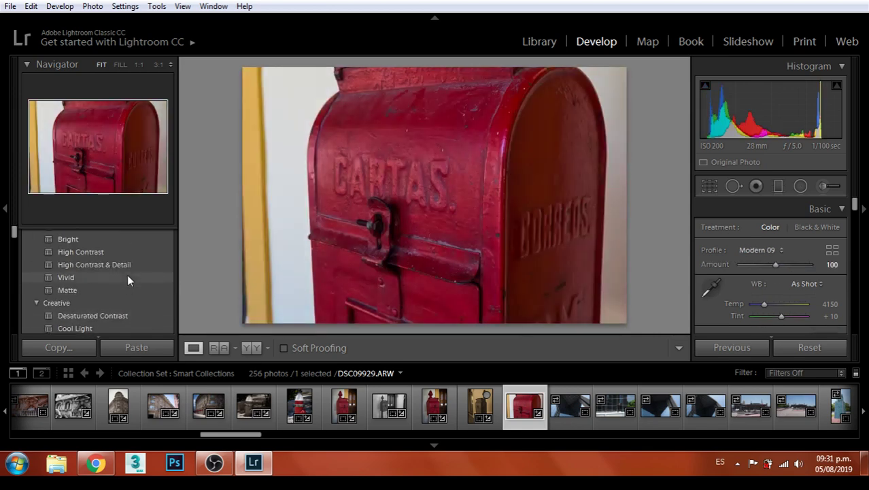
{"action": "scroll", "coordinate": [109, 280], "scroll_direction": "up", "scroll_amount": 1}
{"action": "scroll", "coordinate": [123, 263], "scroll_direction": "down", "scroll_amount": 8}
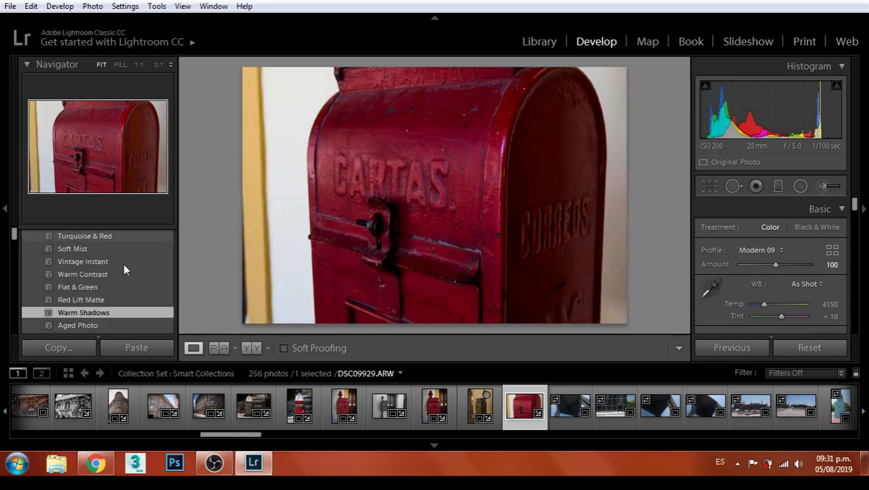
{"action": "scroll", "coordinate": [124, 265], "scroll_direction": "down", "scroll_amount": 4}
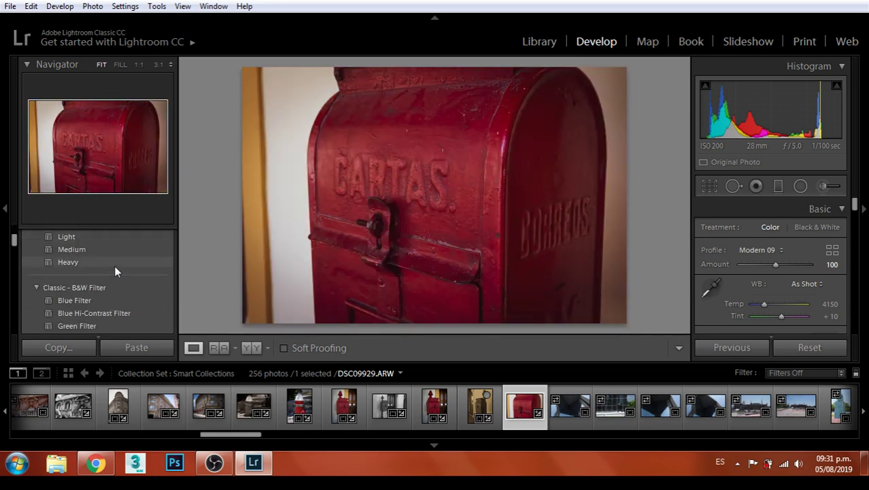
{"action": "left_click", "coordinate": [115, 261]}
Raise the mailbox photo's exposure to +1.91 and lower contrast to -12
{"action": "scroll", "coordinate": [772, 255], "scroll_direction": "down", "scroll_amount": 1}
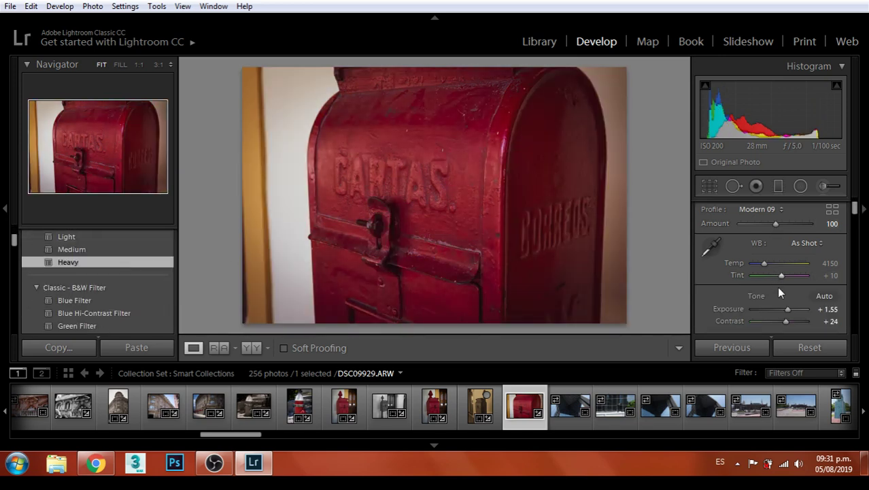
{"action": "left_click_drag", "start_coordinate": [789, 307], "coordinate": [776, 322]}
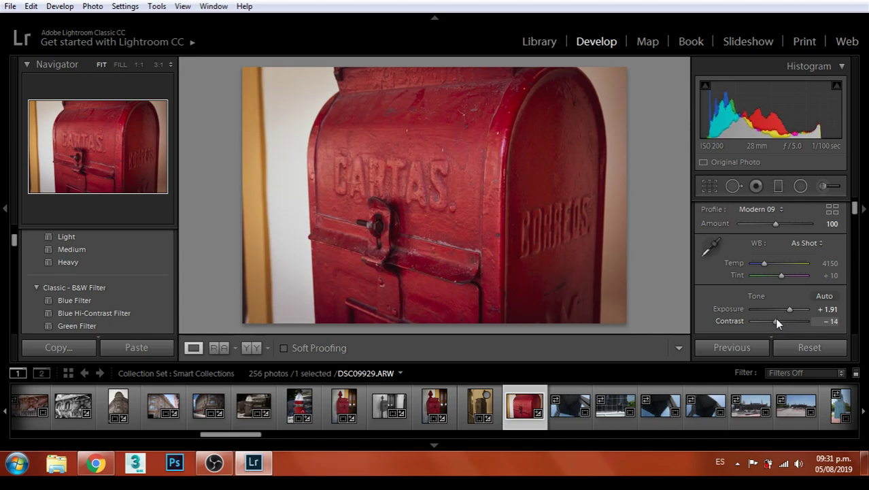
{"action": "left_click", "coordinate": [12, 7]}
Export the finished mailbox photo to the output folder
{"action": "left_click", "coordinate": [34, 196]}
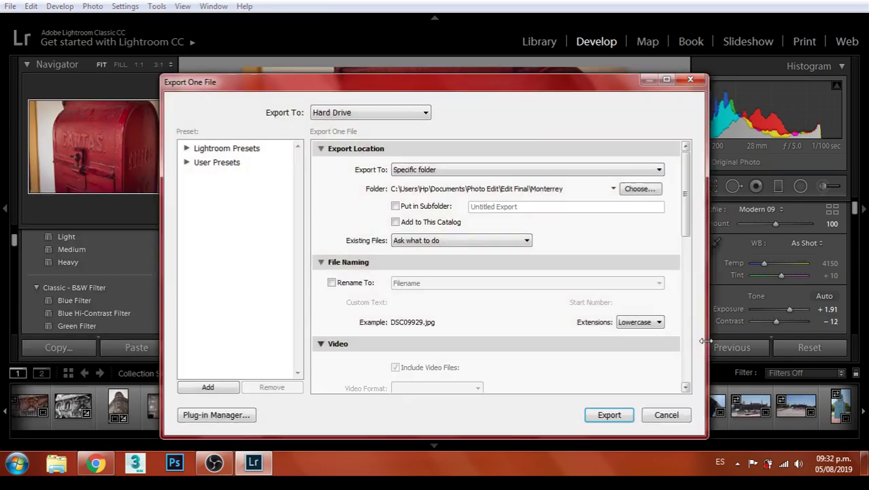
{"action": "left_click", "coordinate": [631, 421]}
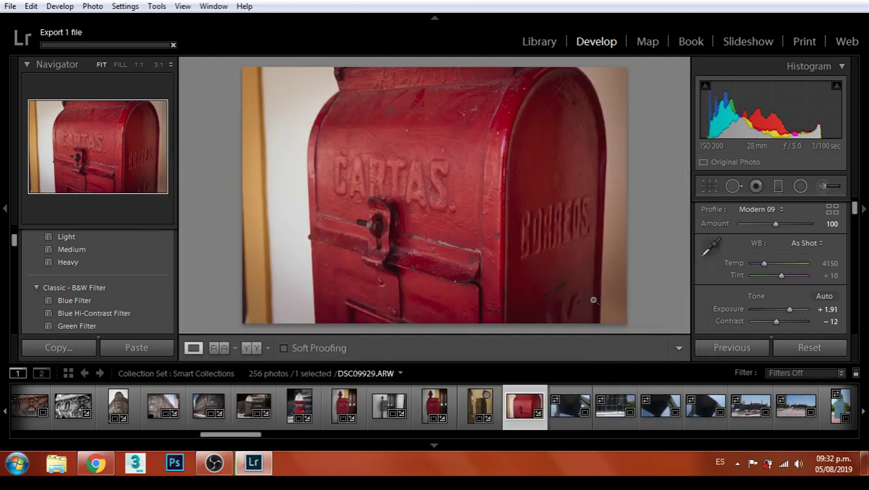
{"action": "key", "text": "Right"}
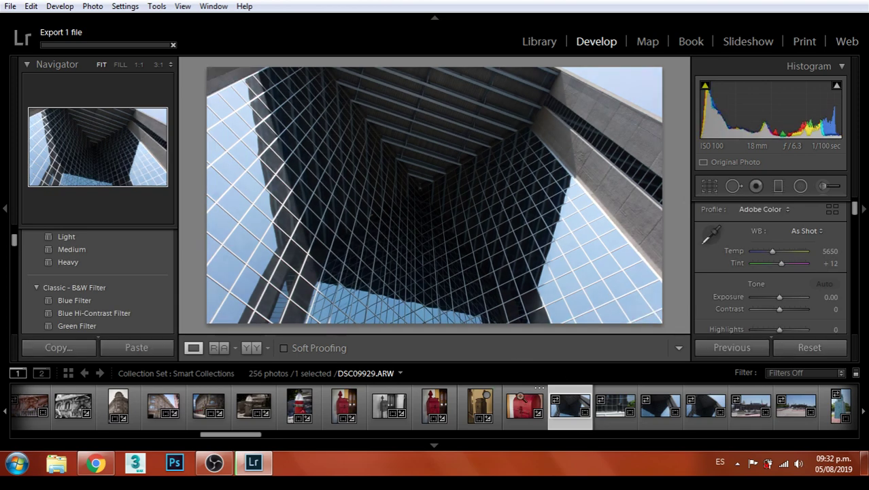
{"action": "left_click", "coordinate": [520, 403]}
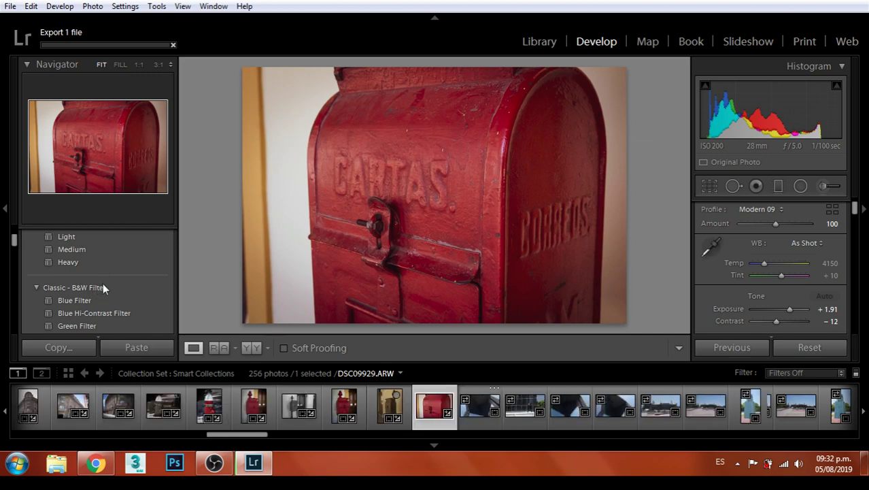
Give the mailbox photo the Aged Photo look, then select building photo DSC09930
{"action": "scroll", "coordinate": [101, 284], "scroll_direction": "up", "scroll_amount": 2}
{"action": "scroll", "coordinate": [113, 270], "scroll_direction": "up", "scroll_amount": 2}
{"action": "scroll", "coordinate": [105, 286], "scroll_direction": "up", "scroll_amount": 4}
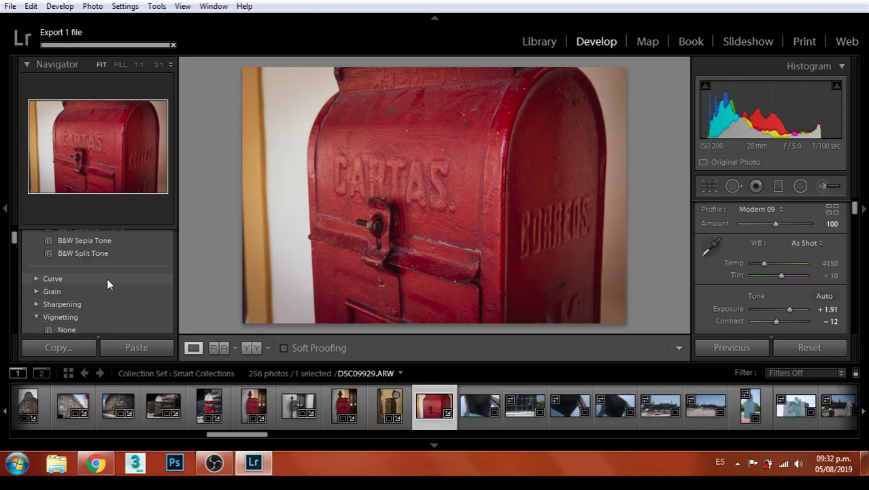
{"action": "scroll", "coordinate": [113, 280], "scroll_direction": "up", "scroll_amount": 6}
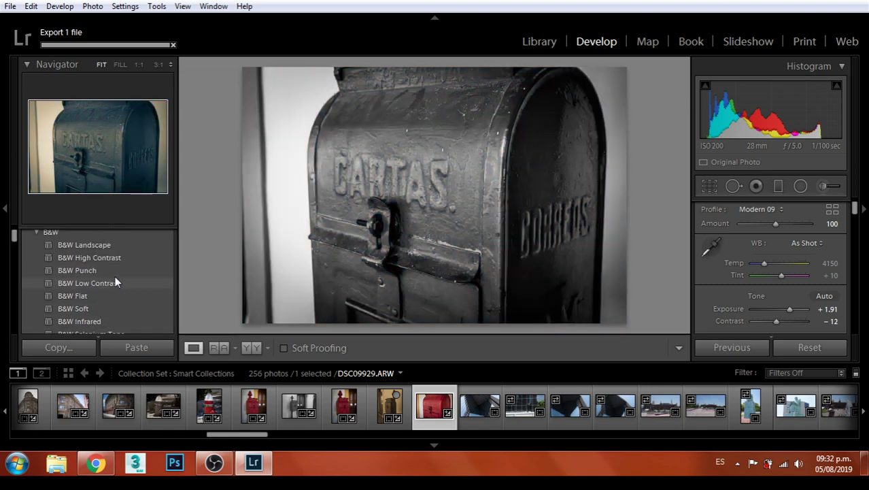
{"action": "scroll", "coordinate": [123, 276], "scroll_direction": "up", "scroll_amount": 2}
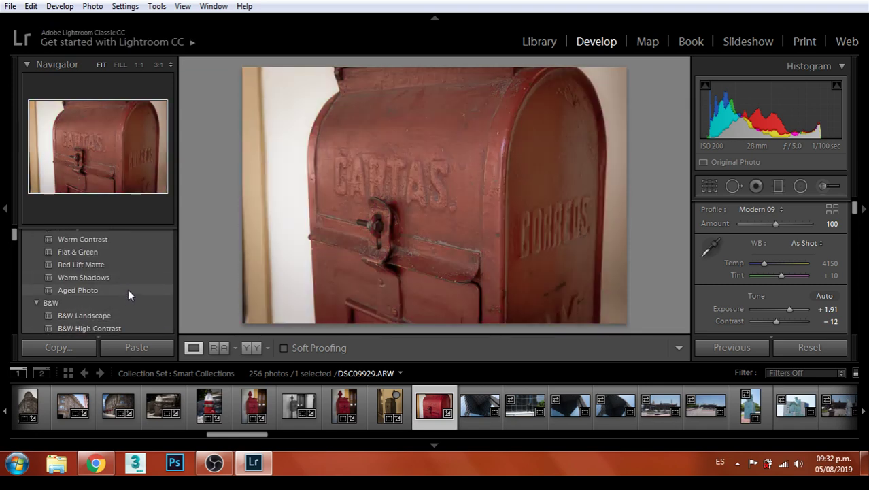
{"action": "left_click", "coordinate": [128, 285]}
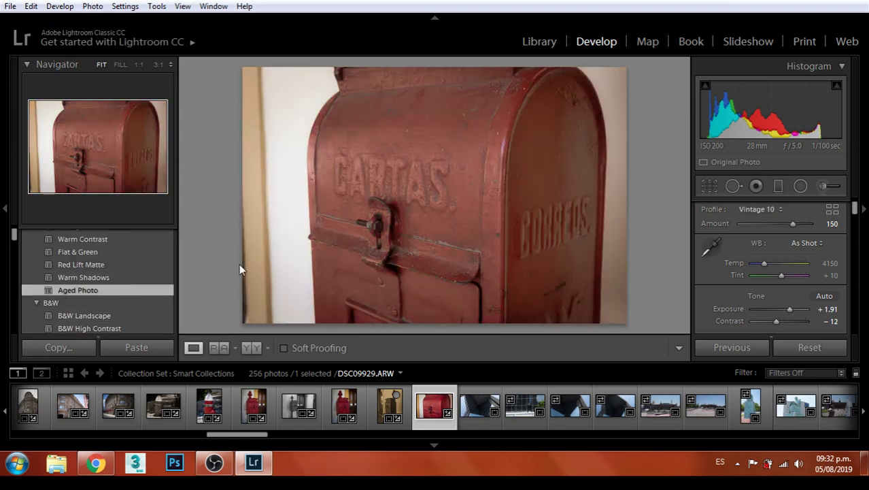
{"action": "left_click", "coordinate": [480, 406]}
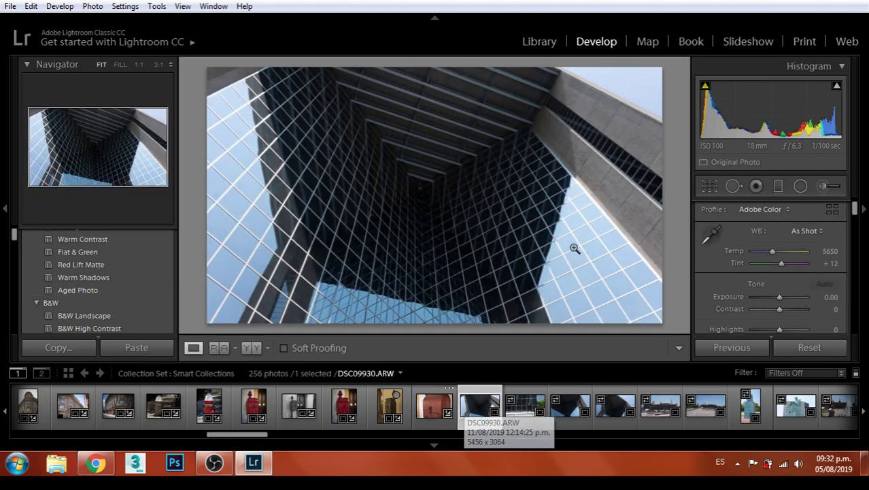
Brighten DSC09930 to Exposure +0.36, crop it at Original proportions, and begin its export
{"action": "left_click_drag", "start_coordinate": [779, 297], "coordinate": [788, 310]}
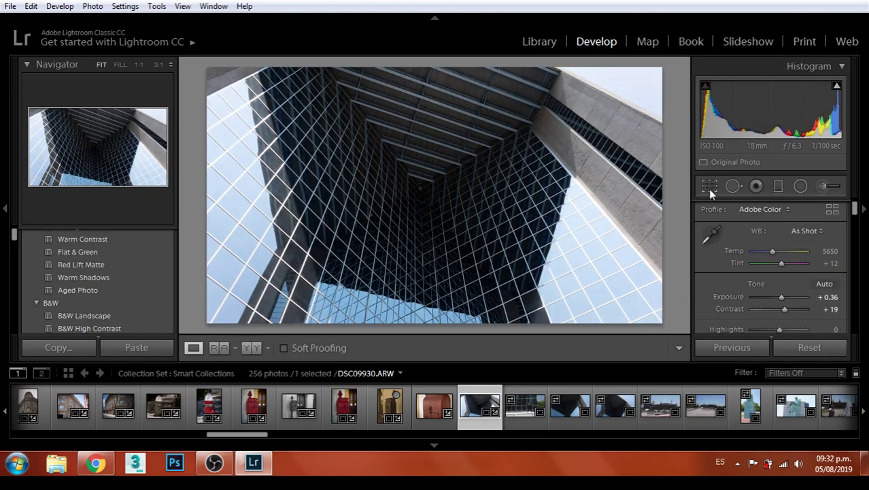
{"action": "left_click", "coordinate": [710, 188]}
{"action": "left_click", "coordinate": [797, 231]}
{"action": "left_click", "coordinate": [707, 261]}
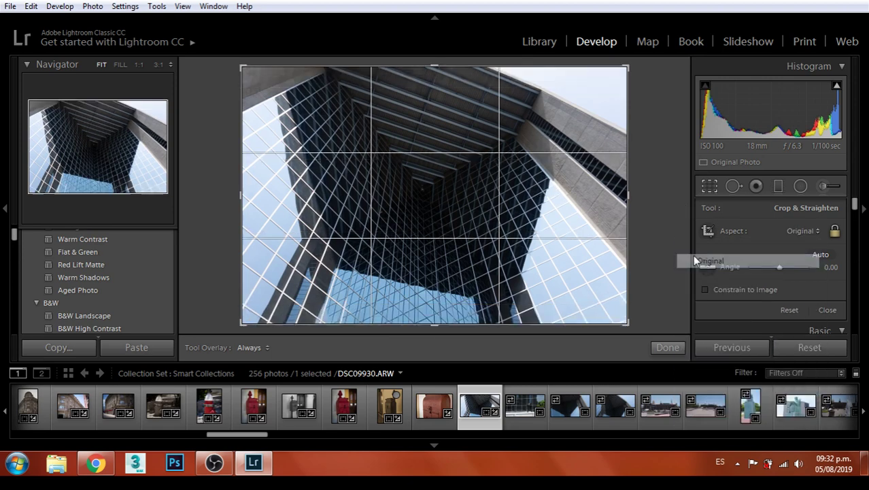
{"action": "key", "text": "r"}
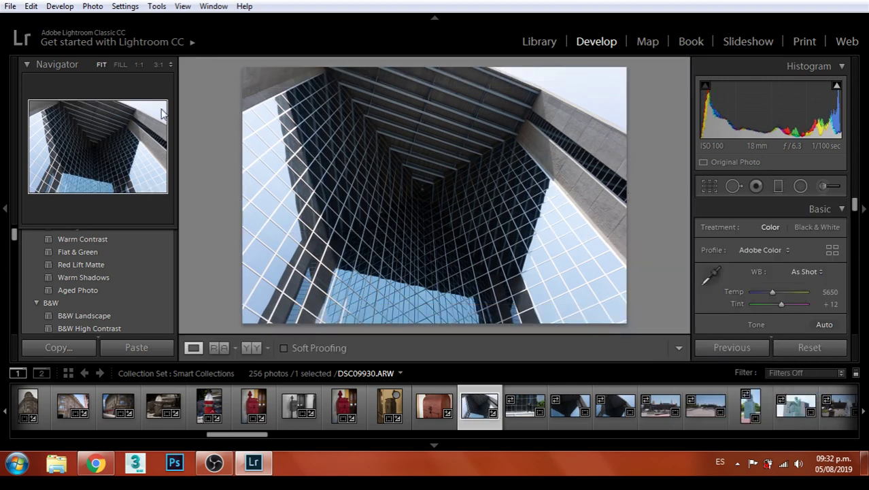
{"action": "left_click", "coordinate": [10, 6]}
{"action": "left_click", "coordinate": [106, 199]}
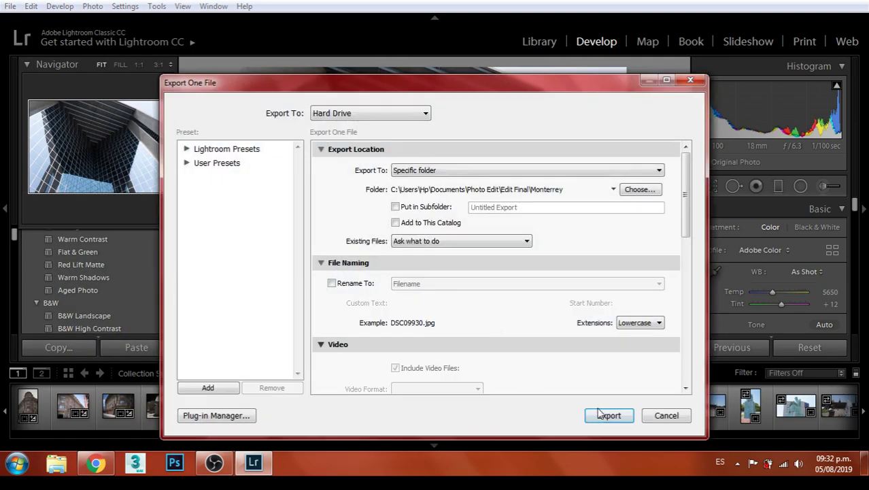
Export the cropped building photo and apply the B&W High Contrast preset
{"action": "left_click", "coordinate": [607, 415]}
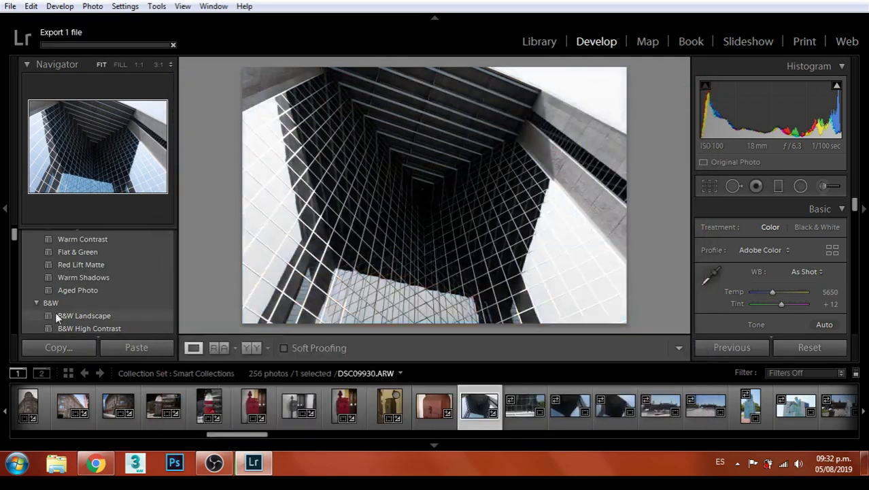
{"action": "left_click", "coordinate": [91, 274]}
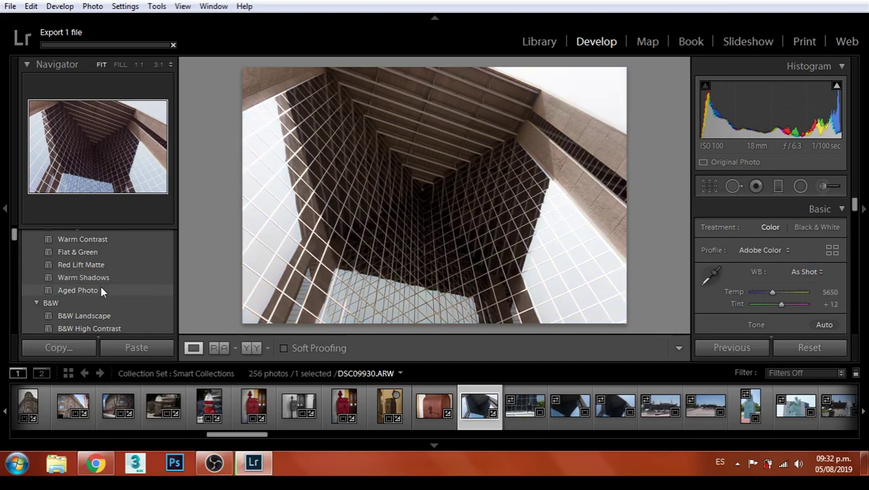
{"action": "scroll", "coordinate": [106, 280], "scroll_direction": "up", "scroll_amount": 3}
{"action": "scroll", "coordinate": [107, 277], "scroll_direction": "up", "scroll_amount": 5}
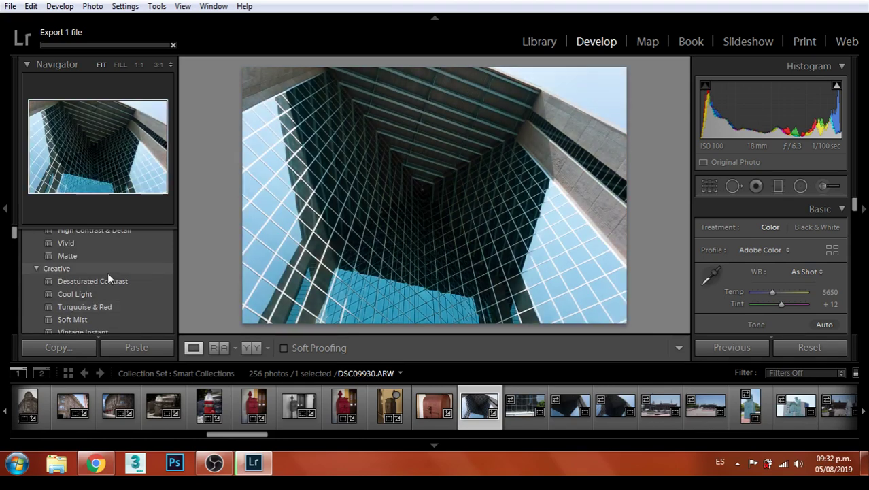
{"action": "scroll", "coordinate": [107, 275], "scroll_direction": "down", "scroll_amount": 10}
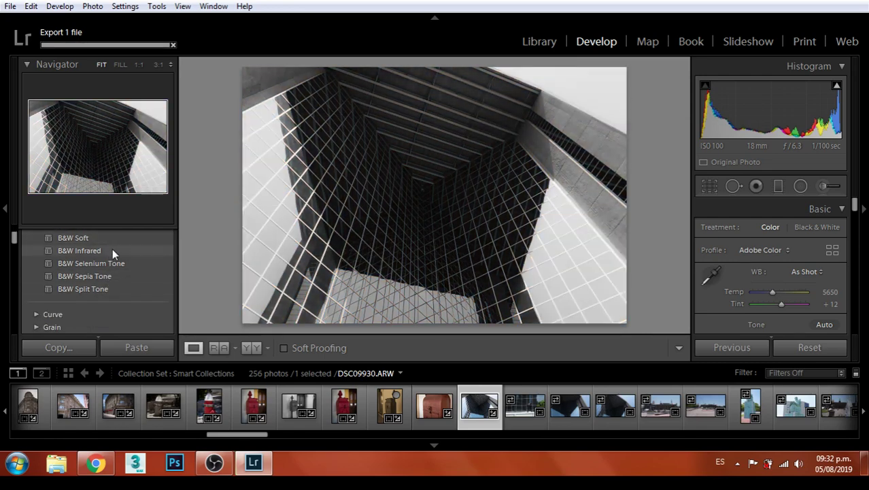
{"action": "scroll", "coordinate": [112, 252], "scroll_direction": "up", "scroll_amount": 2}
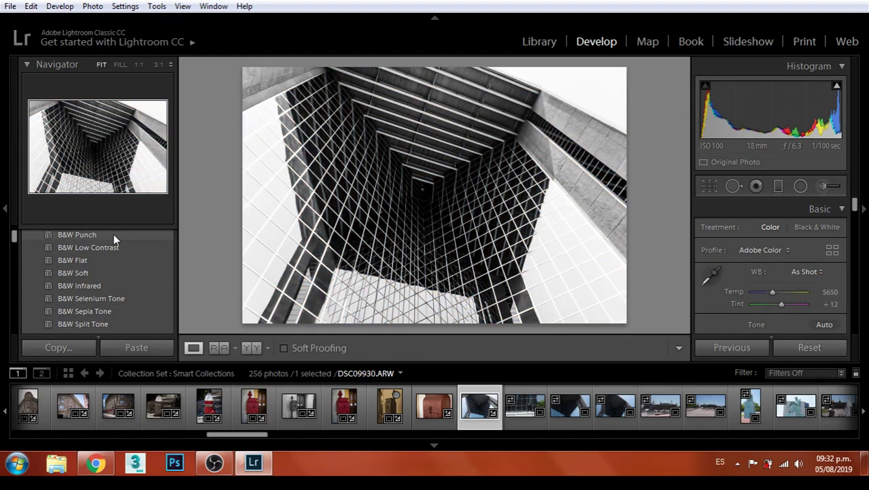
{"action": "scroll", "coordinate": [115, 254], "scroll_direction": "up", "scroll_amount": 2}
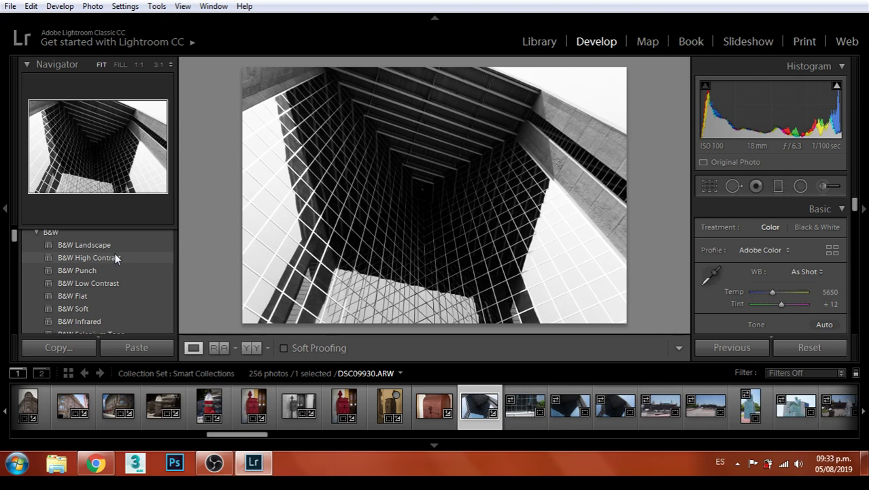
{"action": "left_click", "coordinate": [116, 258]}
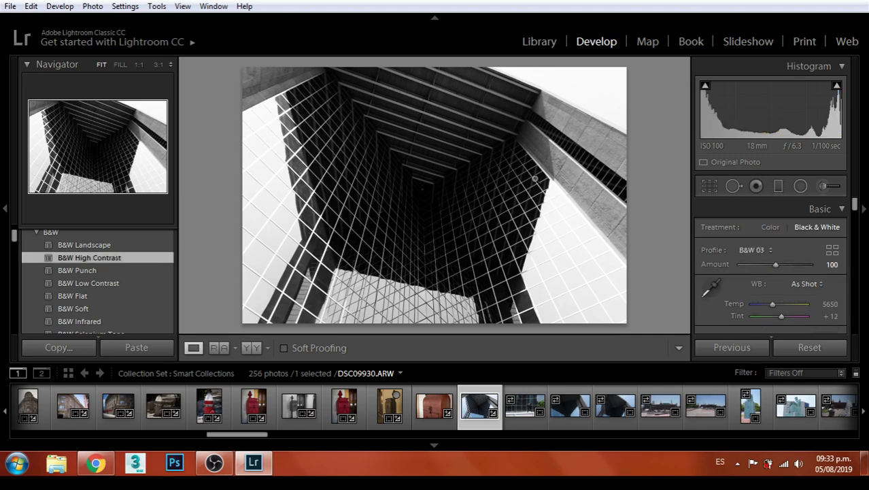
Set Exposure +0.60, Contrast +14, Highlights -21, Whites -76 and Blacks -30
{"action": "scroll", "coordinate": [789, 268], "scroll_direction": "down", "scroll_amount": 3}
{"action": "left_click_drag", "start_coordinate": [780, 310], "coordinate": [760, 328]}
{"action": "scroll", "coordinate": [784, 313], "scroll_direction": "down", "scroll_amount": 1}
{"action": "scroll", "coordinate": [811, 259], "scroll_direction": "down", "scroll_amount": 1}
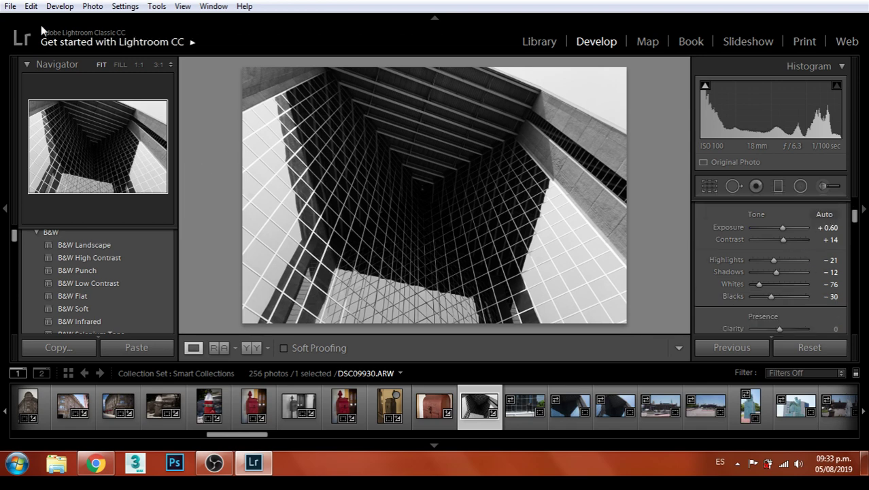
Export the black-and-white DSC09930 under a unique file name and select the next photo
{"action": "left_click", "coordinate": [10, 7]}
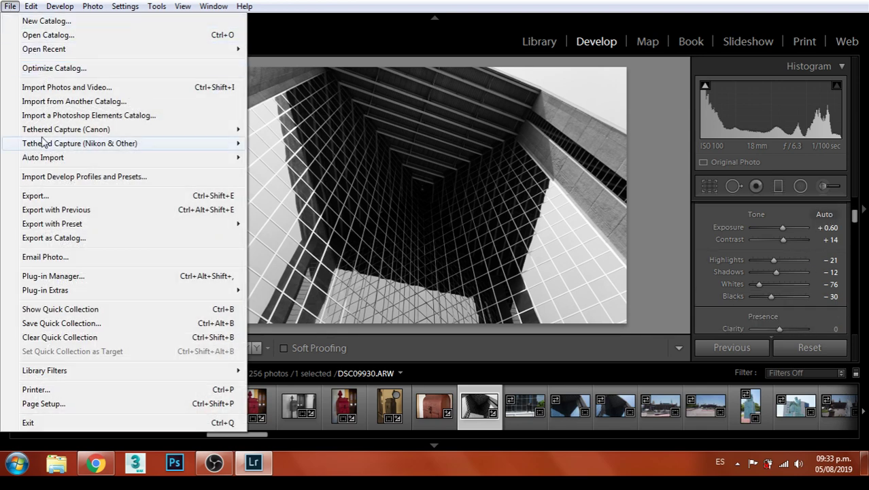
{"action": "left_click", "coordinate": [41, 196]}
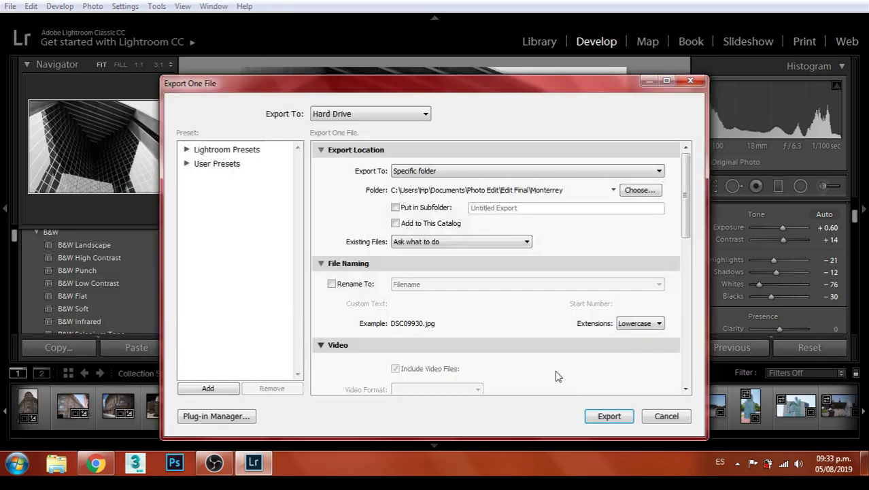
{"action": "left_click", "coordinate": [615, 420]}
{"action": "left_click", "coordinate": [588, 321]}
{"action": "key", "text": "Right"}
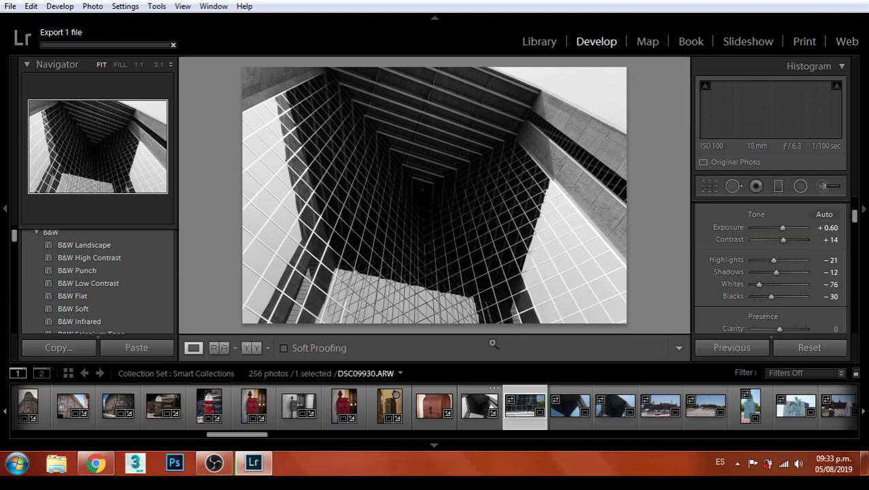
{"action": "left_click", "coordinate": [96, 463]}
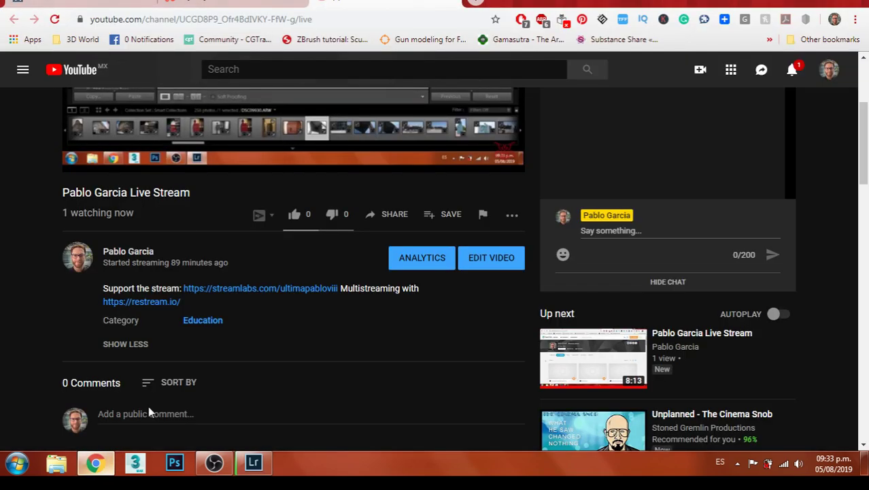
{"action": "scroll", "coordinate": [373, 347], "scroll_direction": "up", "scroll_amount": 2}
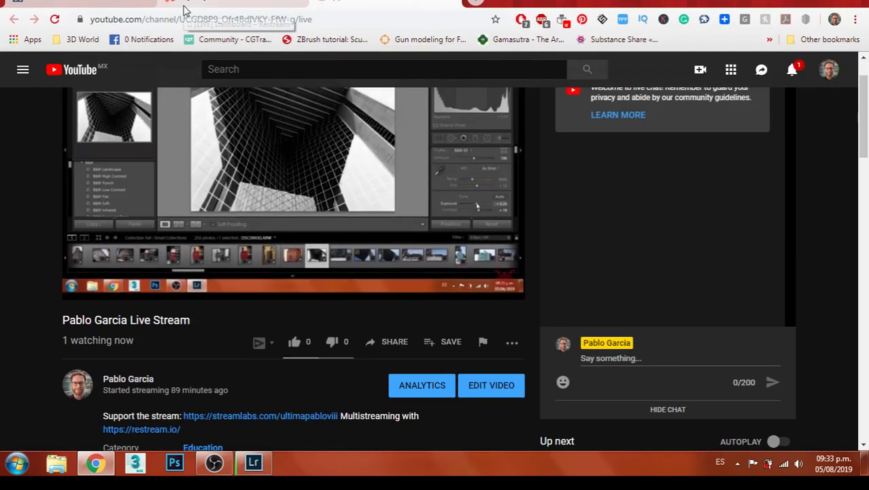
{"action": "left_click", "coordinate": [231, 3]}
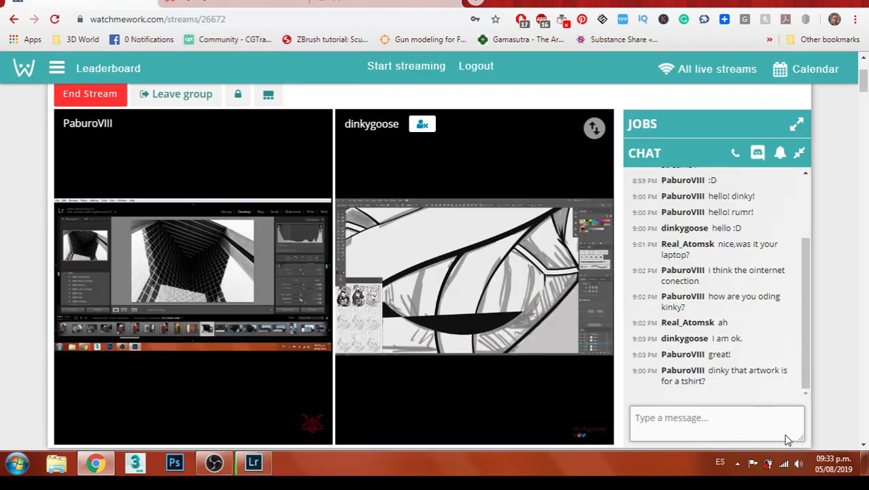
{"action": "left_click", "coordinate": [247, 466]}
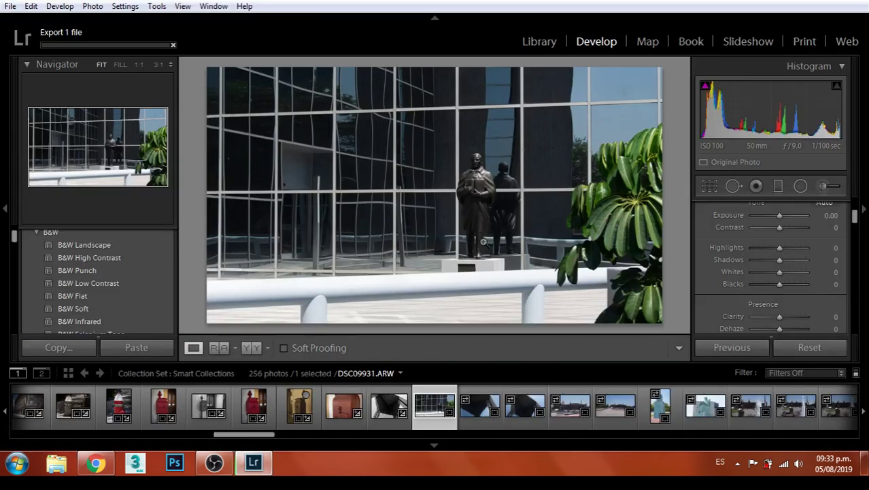
Inspect the statue's head at 1:1 zoom, then return to the fit view
{"action": "left_click", "coordinate": [484, 183]}
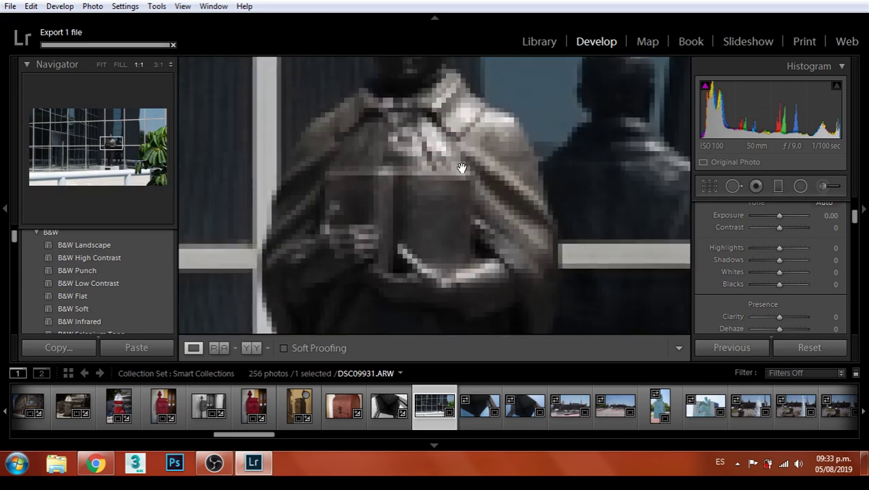
{"action": "left_click_drag", "start_coordinate": [403, 123], "coordinate": [482, 219]}
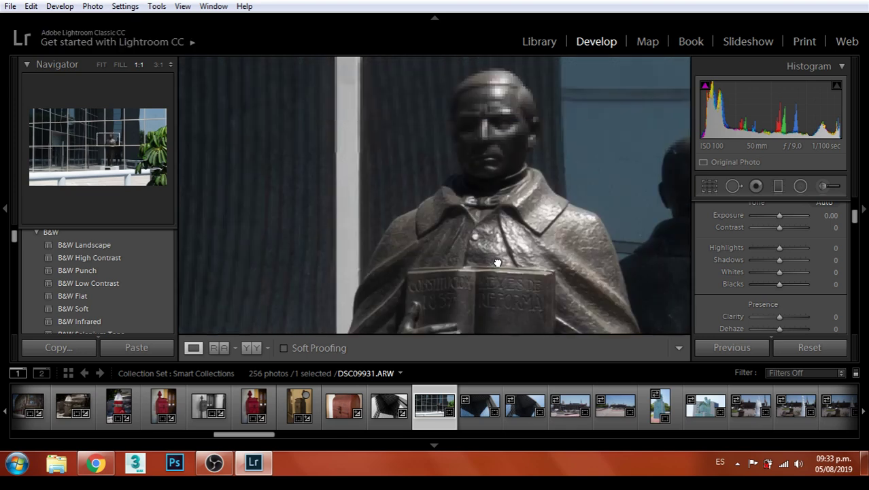
{"action": "left_click", "coordinate": [484, 217]}
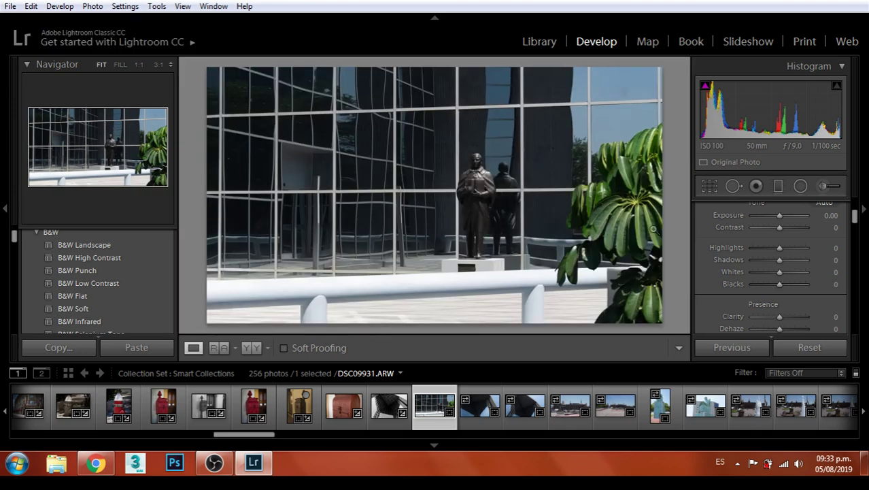
Raise DSC09931's Exposure to +0.71 and Contrast to +36, then start cropping
{"action": "scroll", "coordinate": [808, 242], "scroll_direction": "up", "scroll_amount": 3}
{"action": "left_click_drag", "start_coordinate": [779, 256], "coordinate": [778, 292]}
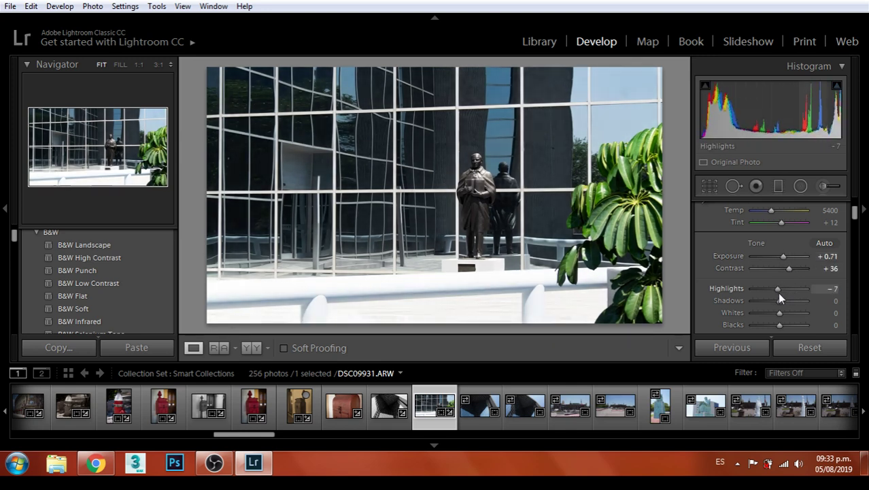
{"action": "left_click", "coordinate": [712, 188]}
{"action": "left_click", "coordinate": [800, 230]}
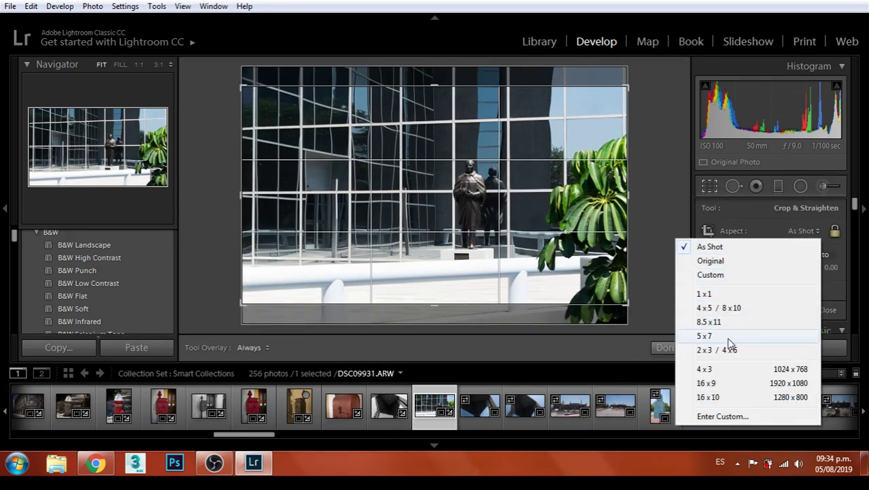
Try 5 x 7 and 4 x 5, settle on an 8.5 x 11 crop, and enlarge and reposition it around the statue
{"action": "left_click", "coordinate": [704, 336]}
{"action": "left_click", "coordinate": [817, 232]}
{"action": "left_click", "coordinate": [748, 306]}
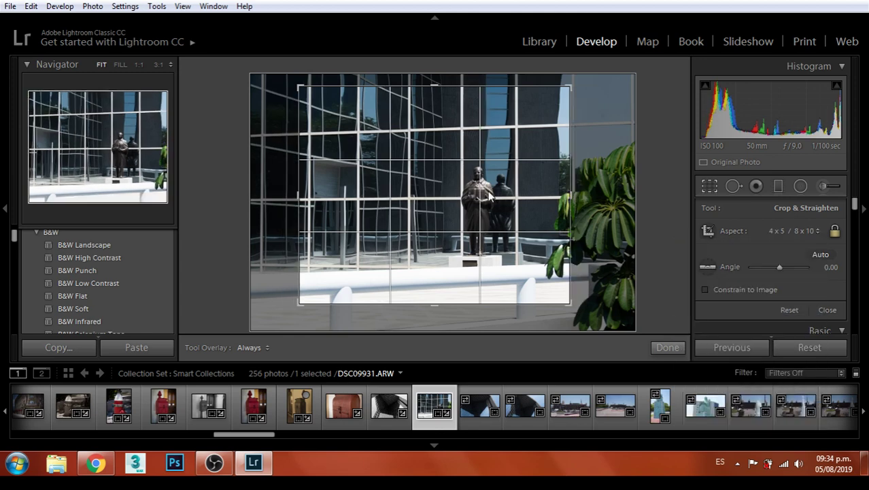
{"action": "left_click", "coordinate": [796, 232]}
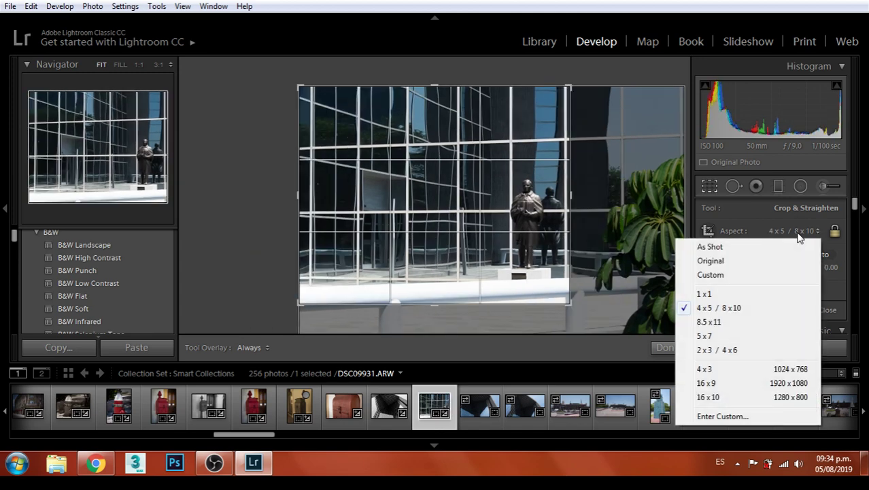
{"action": "left_click", "coordinate": [740, 320]}
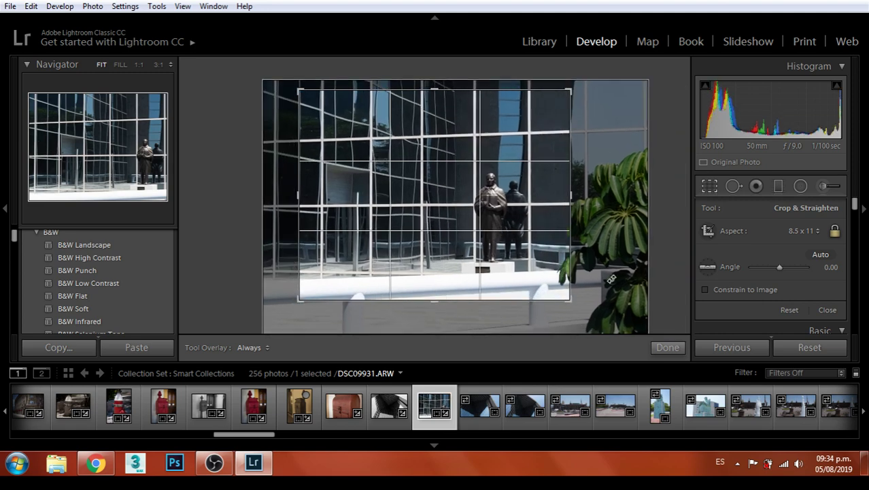
{"action": "left_click_drag", "start_coordinate": [570, 297], "coordinate": [583, 310]}
{"action": "left_click_drag", "start_coordinate": [572, 242], "coordinate": [570, 240]}
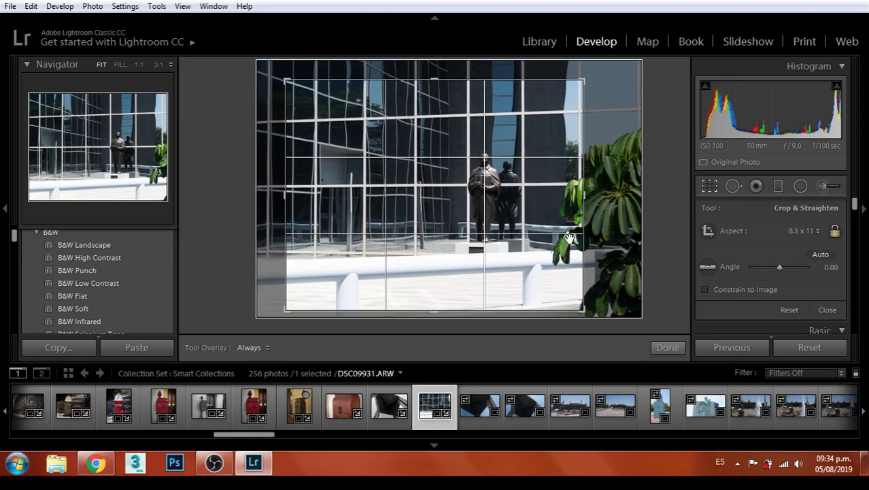
{"action": "key", "text": "Return"}
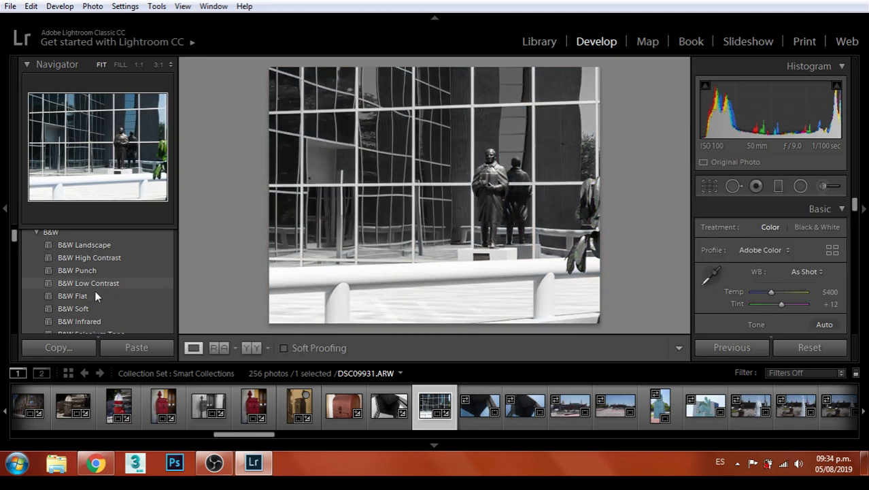
Apply the High Contrast preset to the cropped statue photo
{"action": "scroll", "coordinate": [108, 283], "scroll_direction": "up", "scroll_amount": 1}
{"action": "scroll", "coordinate": [102, 272], "scroll_direction": "up", "scroll_amount": 2}
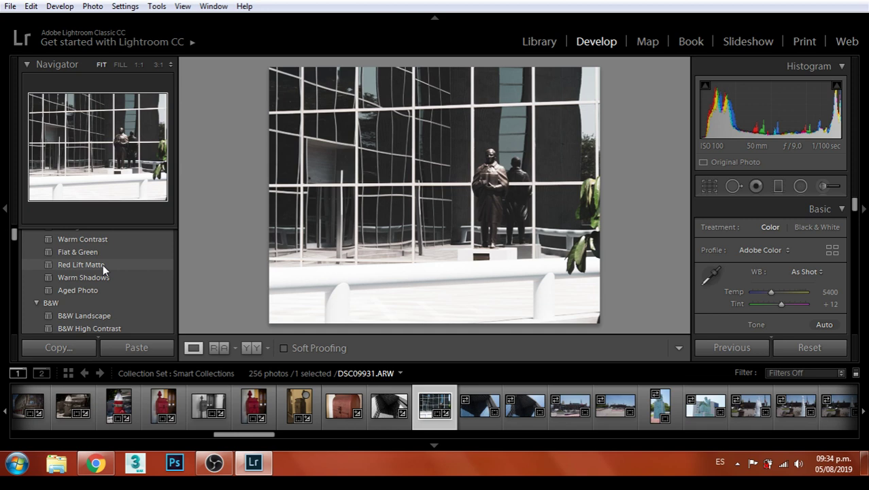
{"action": "scroll", "coordinate": [113, 272], "scroll_direction": "up", "scroll_amount": 2}
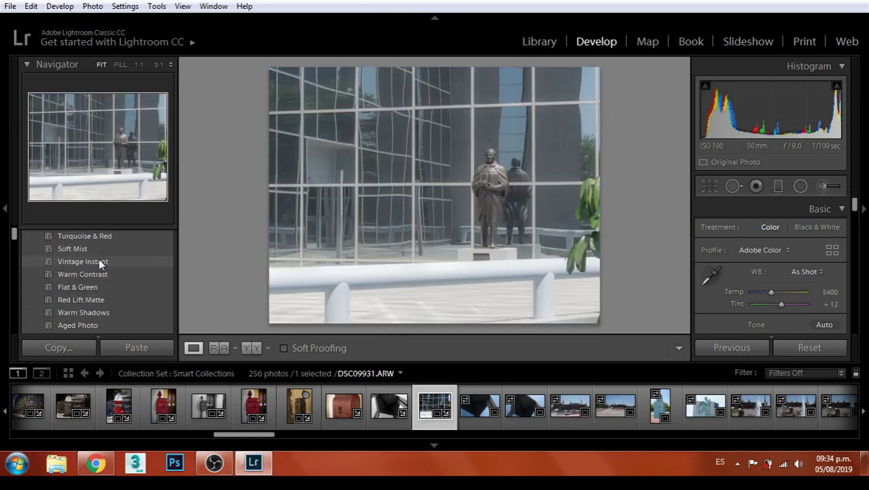
{"action": "scroll", "coordinate": [109, 262], "scroll_direction": "up", "scroll_amount": 3}
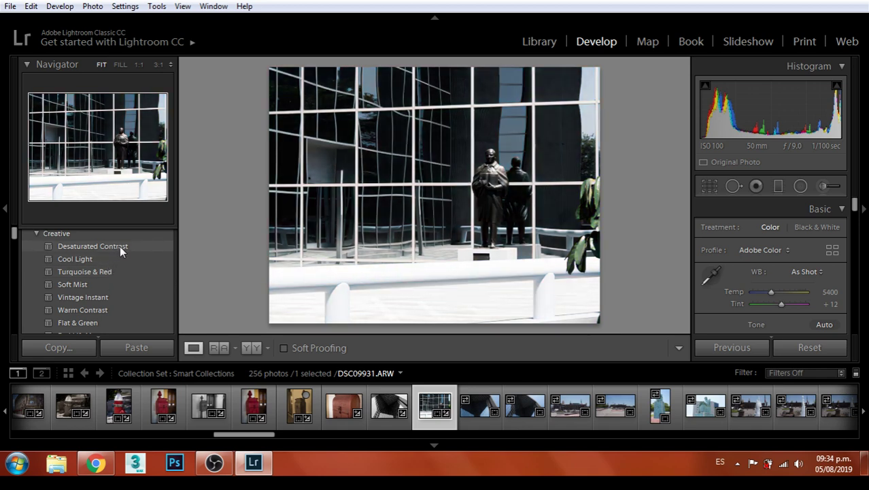
{"action": "scroll", "coordinate": [130, 271], "scroll_direction": "up", "scroll_amount": 2}
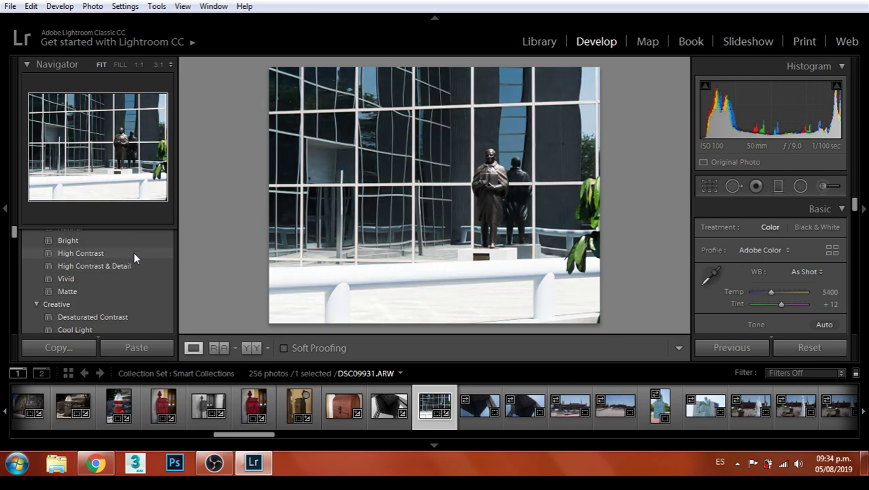
{"action": "left_click", "coordinate": [132, 253]}
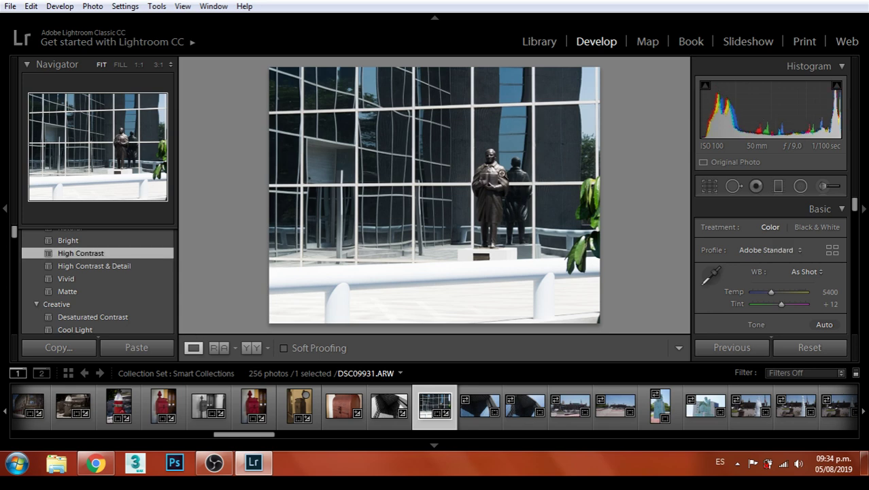
Check the statue at 1:1 with a slight pan, then return to the fit view
{"action": "left_click", "coordinate": [495, 171]}
{"action": "left_click_drag", "start_coordinate": [448, 151], "coordinate": [442, 194]}
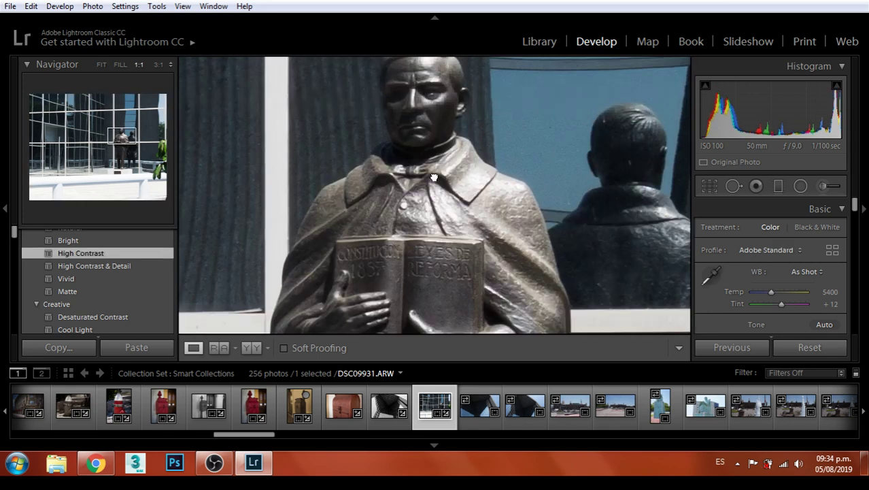
{"action": "left_click", "coordinate": [439, 192]}
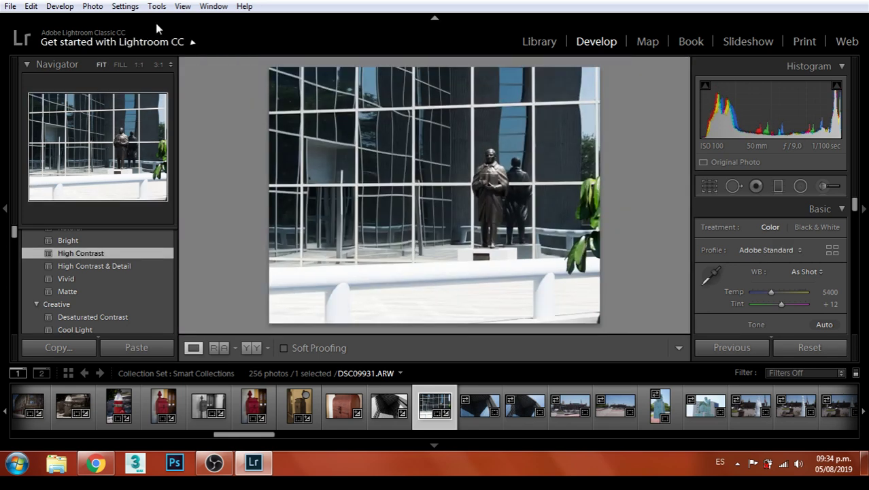
Export DSC09931 to the Monterrey folder on the hard drive, then select DSC09932
{"action": "left_click", "coordinate": [10, 6]}
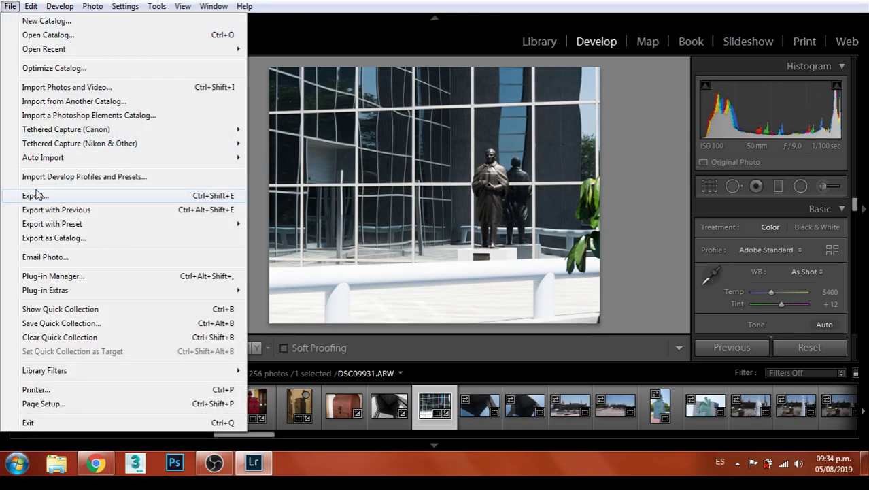
{"action": "left_click", "coordinate": [31, 194]}
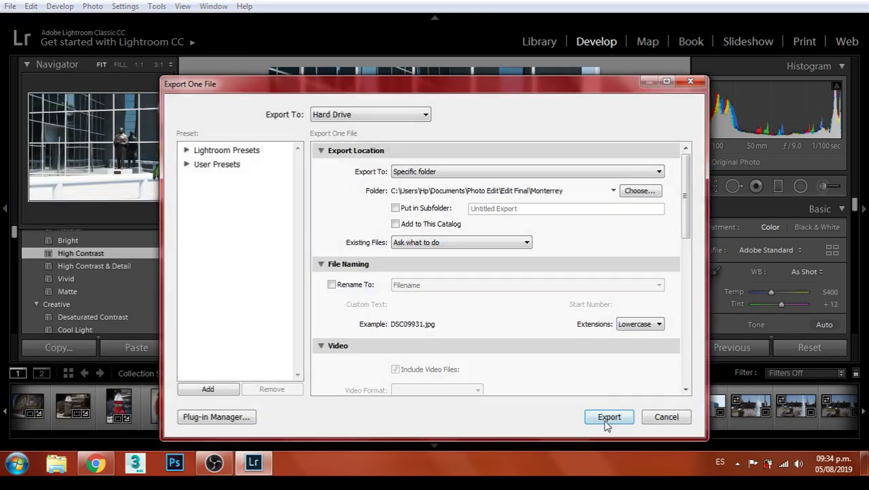
{"action": "left_click", "coordinate": [607, 417]}
{"action": "left_click", "coordinate": [472, 407]}
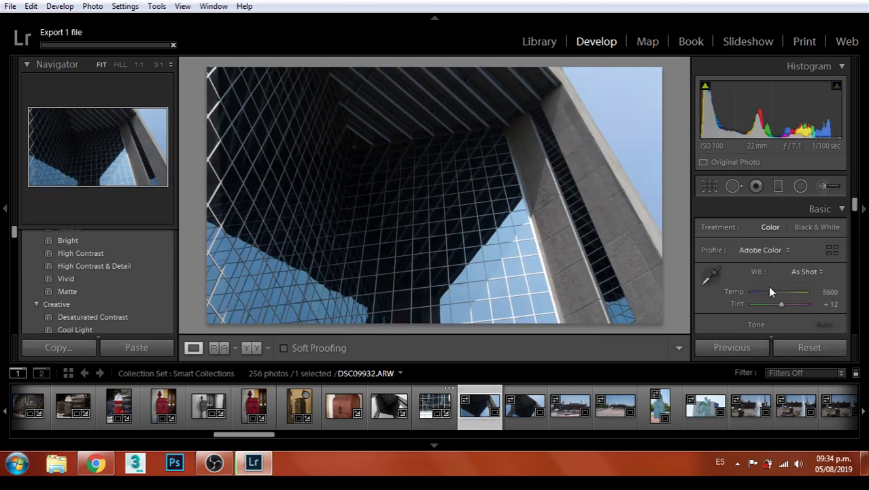
Set glass-tower shot DSC09932 to Highlights +31, Shadows +29, Whites +14, export it, and advance
{"action": "scroll", "coordinate": [782, 285], "scroll_direction": "down", "scroll_amount": 3}
{"action": "left_click_drag", "start_coordinate": [780, 288], "coordinate": [784, 312]}
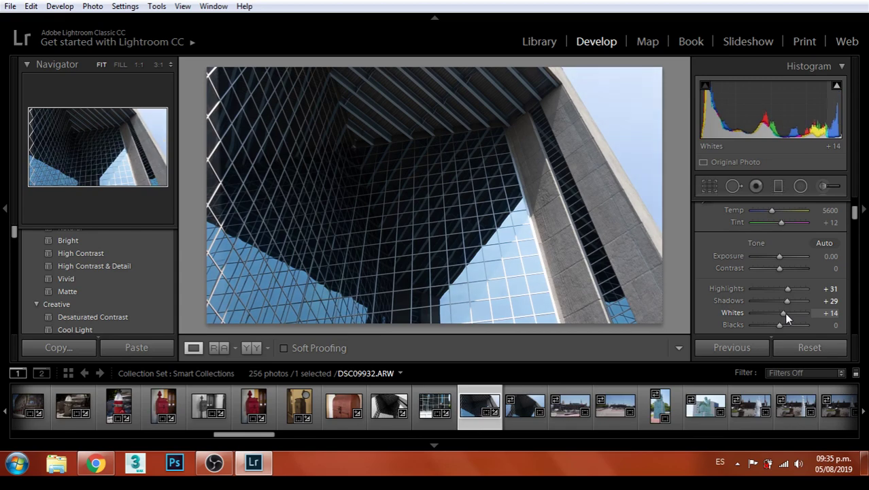
{"action": "left_click", "coordinate": [10, 6]}
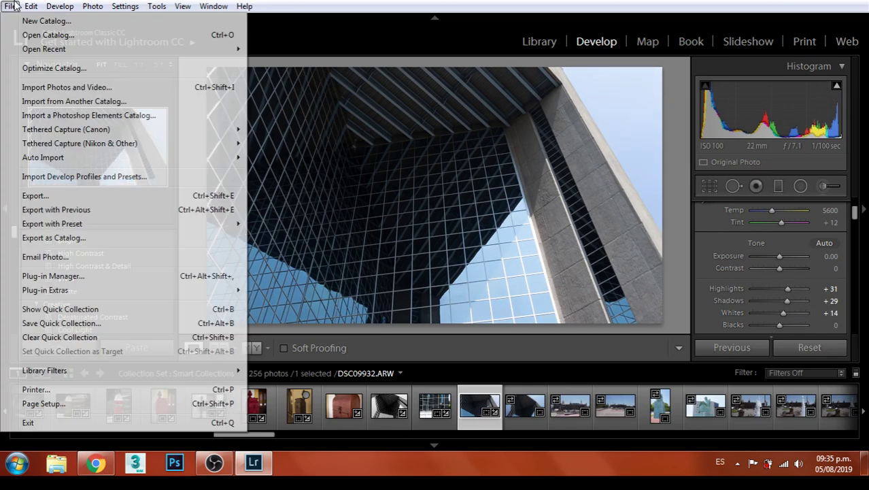
{"action": "left_click", "coordinate": [40, 196]}
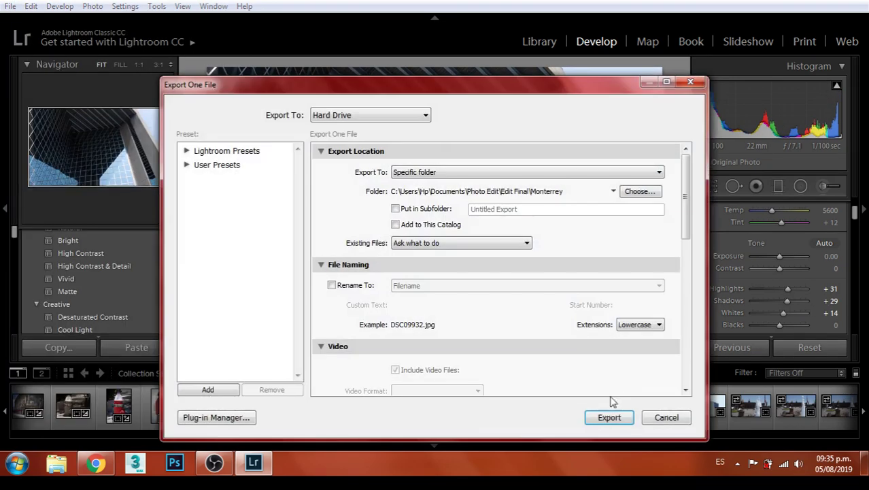
{"action": "left_click", "coordinate": [611, 415]}
{"action": "key", "text": "Right"}
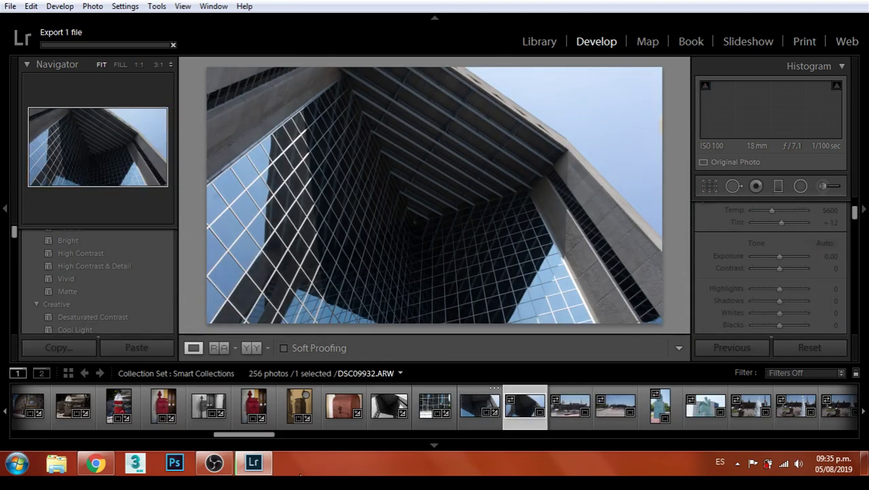
{"action": "key", "text": "Right"}
{"action": "mouse_move", "coordinate": [253, 463]}
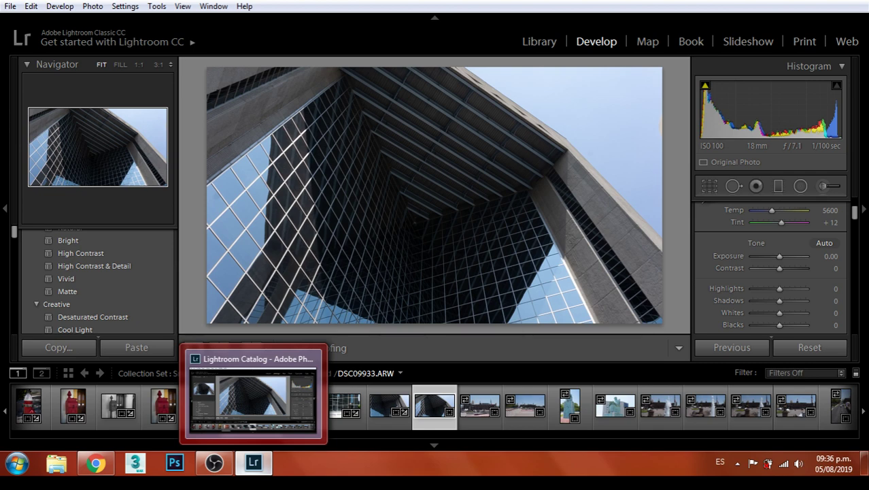
Open palace plaza photo DSC09934, glancing at the following shot before returning to it
{"action": "left_click", "coordinate": [471, 406]}
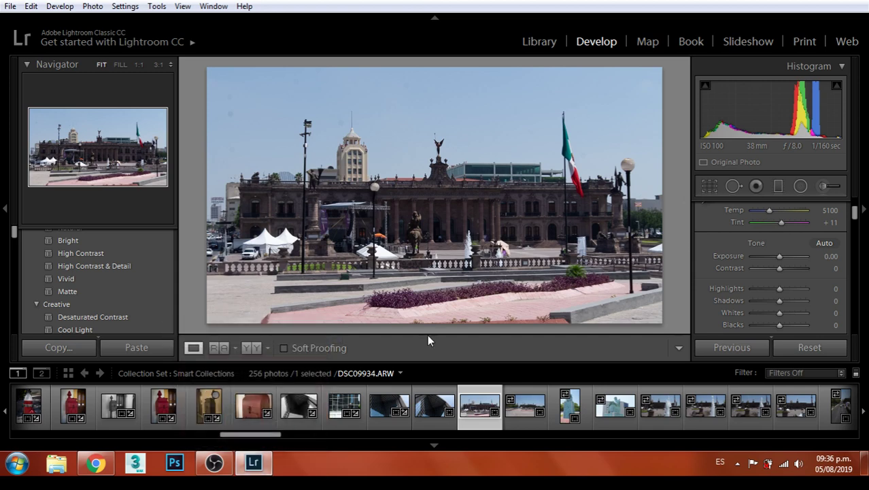
{"action": "left_click", "coordinate": [510, 404]}
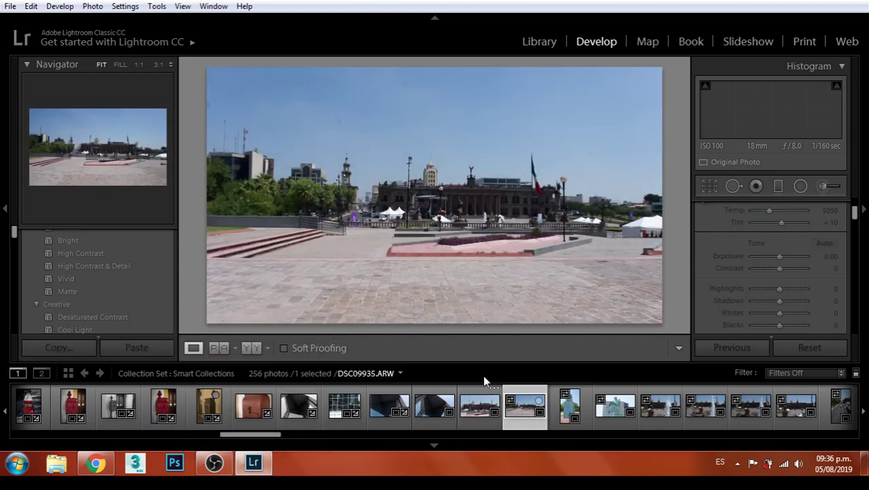
{"action": "key", "text": "Left"}
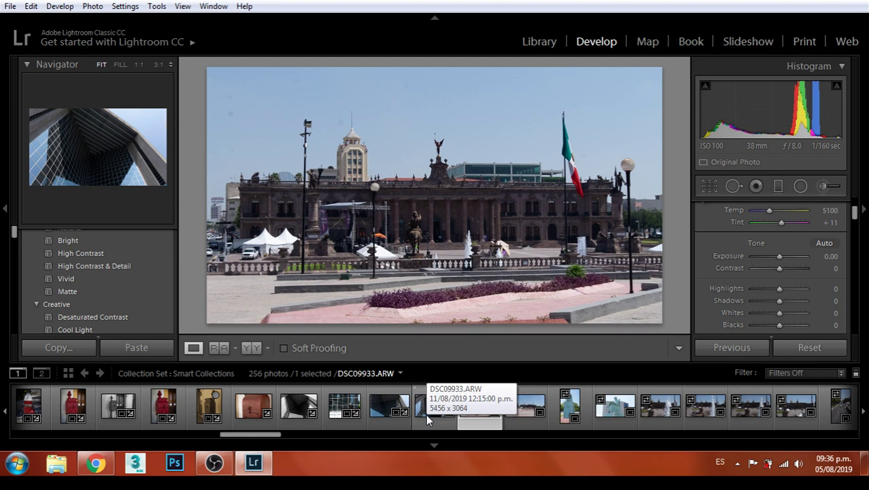
Tone the plaza photo to Contrast −19, Highlights +38, Shadows +21, Whites +14, Blacks −7
{"action": "left_click_drag", "start_coordinate": [779, 257], "coordinate": [778, 326]}
{"action": "double_click", "coordinate": [780, 256]}
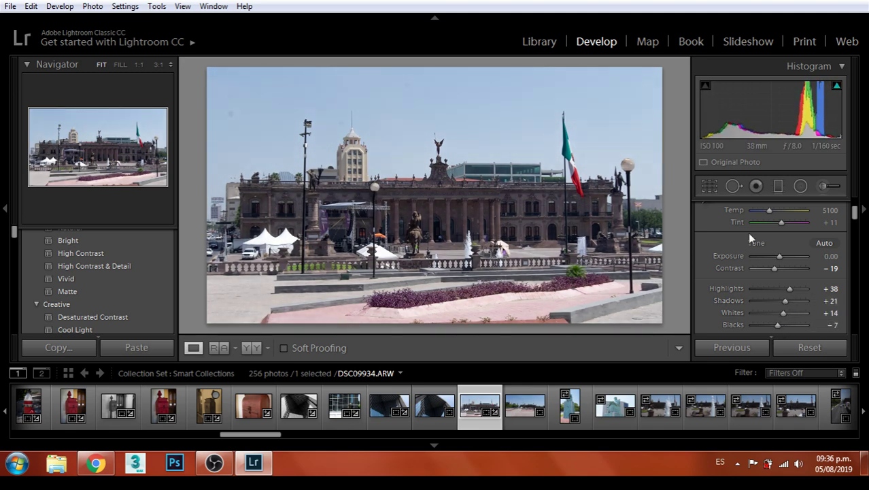
{"action": "left_click", "coordinate": [715, 187]}
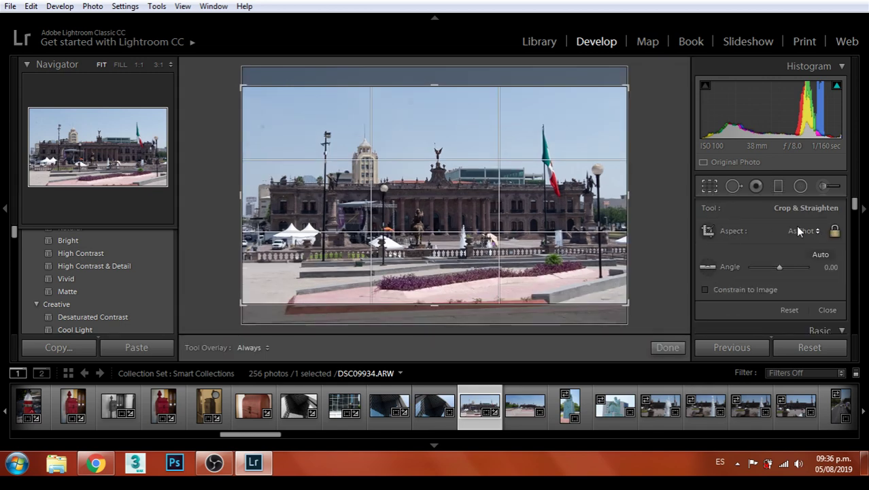
Shift the plaza photo up within its crop frame, apply the crop and check detail at 1:1
{"action": "left_click_drag", "start_coordinate": [511, 185], "coordinate": [511, 174]}
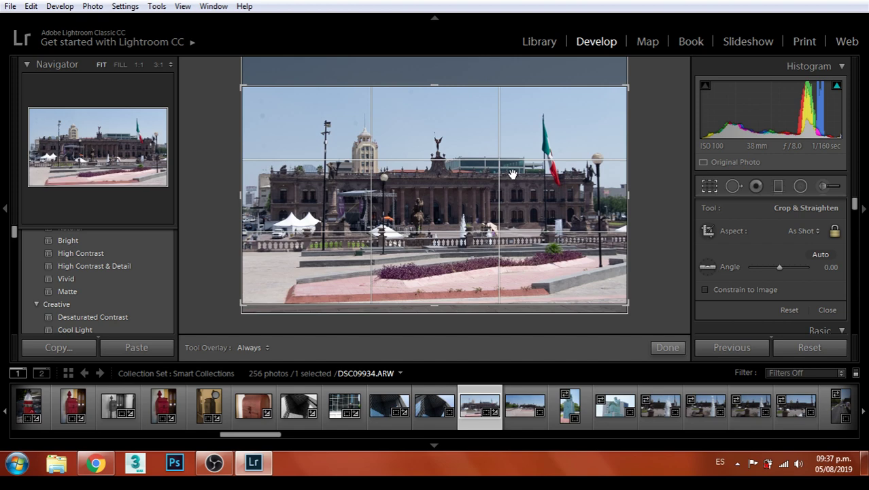
{"action": "key", "text": "z"}
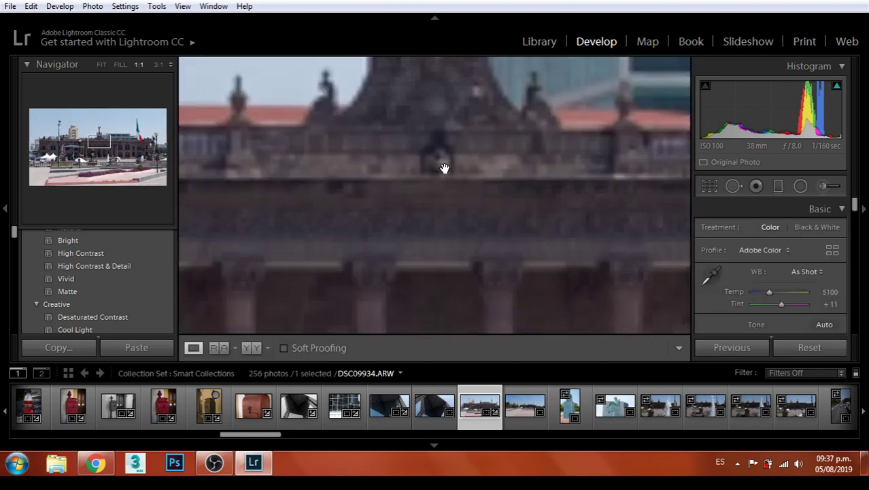
{"action": "left_click", "coordinate": [422, 242]}
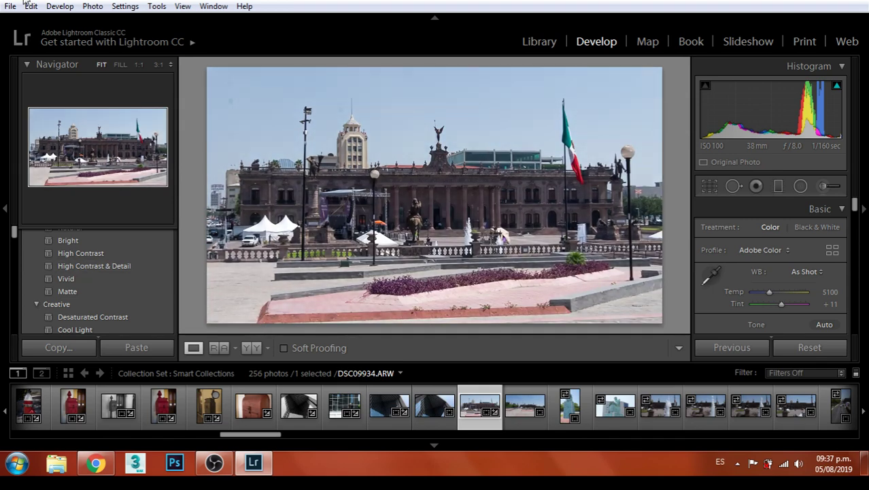
Apply the Heavy vignetting preset to the plaza photo
{"action": "scroll", "coordinate": [123, 285], "scroll_direction": "up", "scroll_amount": 2}
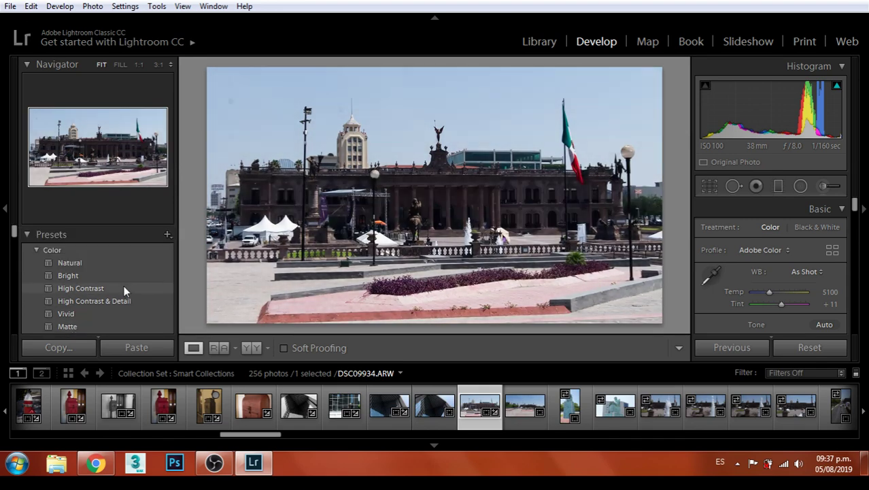
{"action": "scroll", "coordinate": [125, 280], "scroll_direction": "down", "scroll_amount": 10}
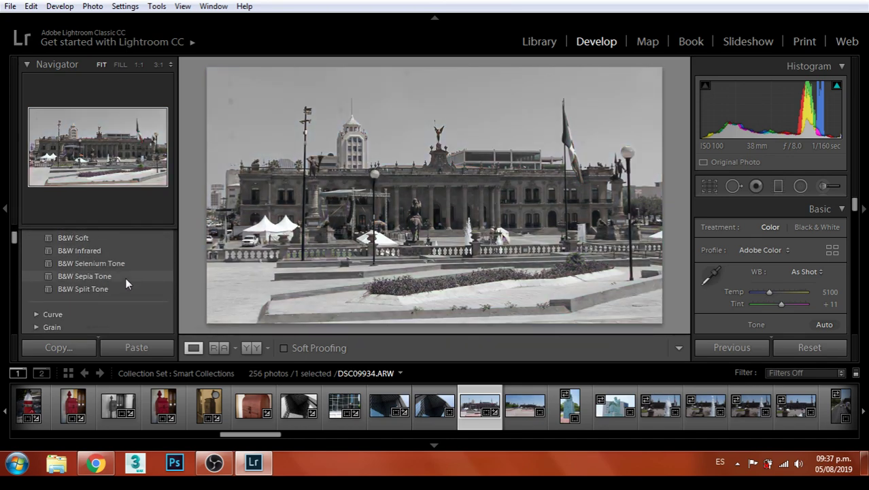
{"action": "scroll", "coordinate": [82, 279], "scroll_direction": "down", "scroll_amount": 3}
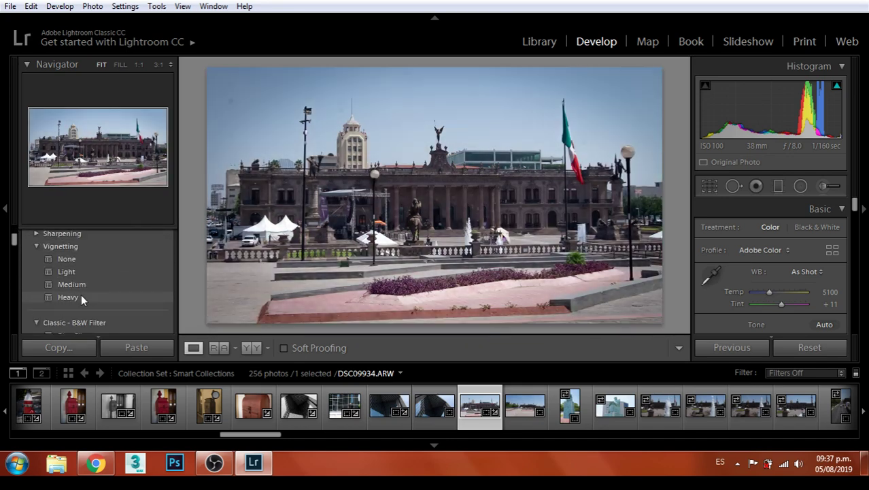
{"action": "left_click", "coordinate": [81, 296]}
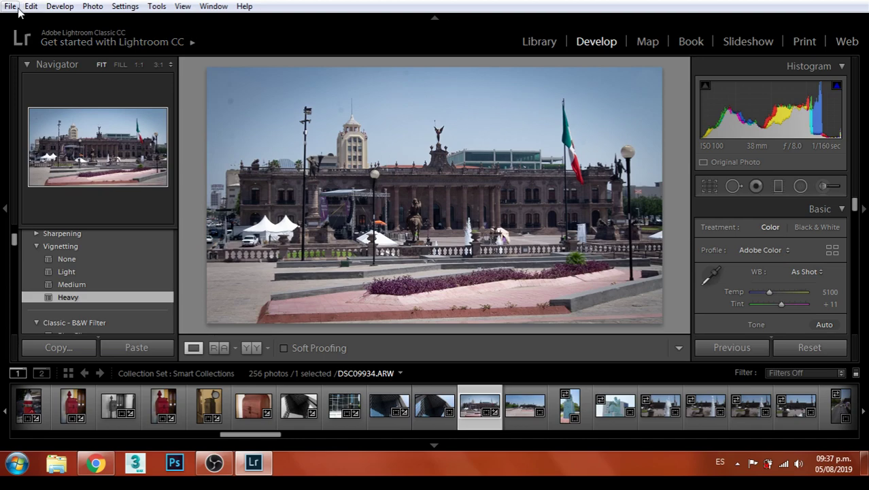
Export the plaza photo, then open the following shots up to the statue photo DSC09936
{"action": "left_click", "coordinate": [11, 6]}
{"action": "left_click", "coordinate": [68, 196]}
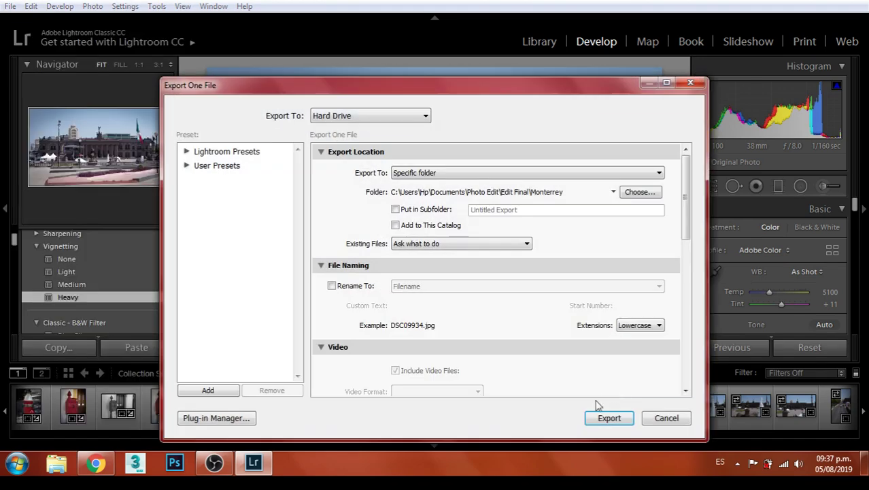
{"action": "left_click", "coordinate": [591, 420]}
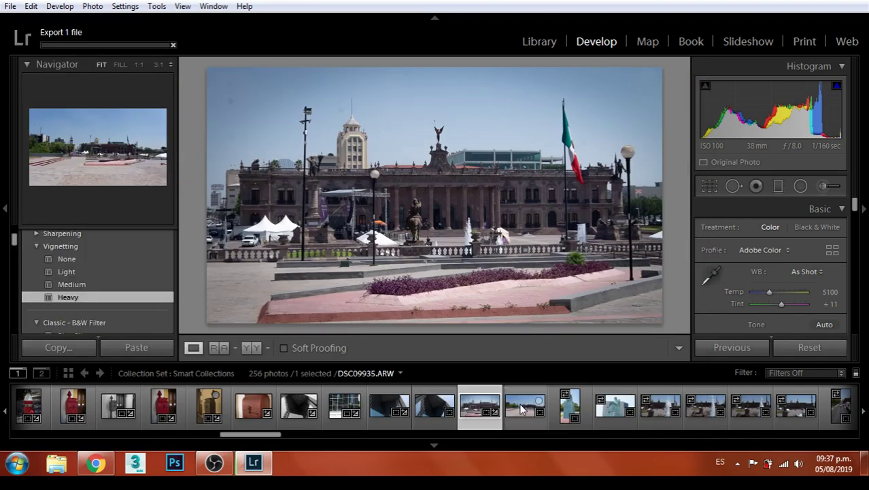
{"action": "left_click", "coordinate": [522, 407]}
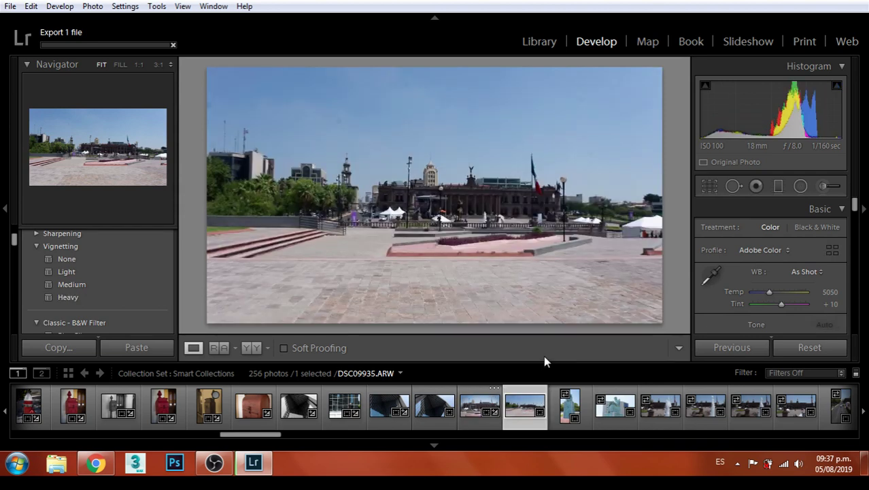
{"action": "left_click", "coordinate": [570, 412]}
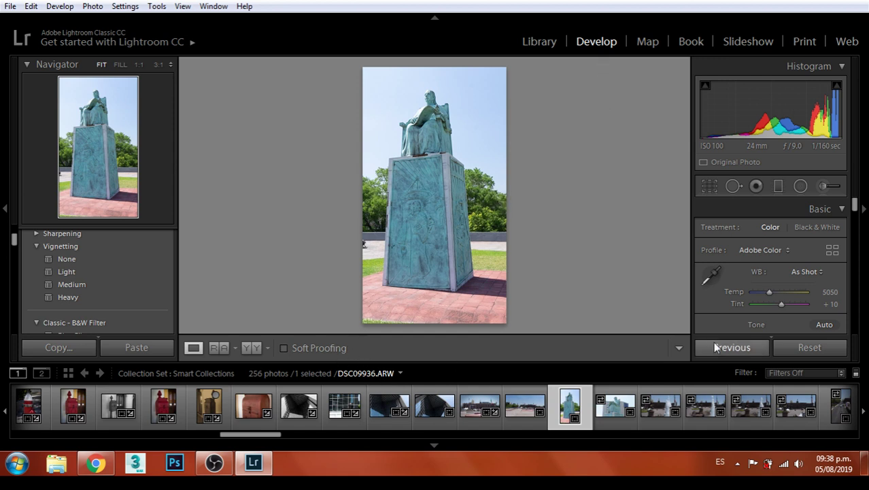
{"action": "scroll", "coordinate": [772, 251], "scroll_direction": "down", "scroll_amount": 3}
Set Whites and Blacks to +2 on the statue photo and inspect the relief at 1:1
{"action": "left_click_drag", "start_coordinate": [778, 286], "coordinate": [776, 313]}
{"action": "left_click_drag", "start_coordinate": [779, 324], "coordinate": [774, 325]}
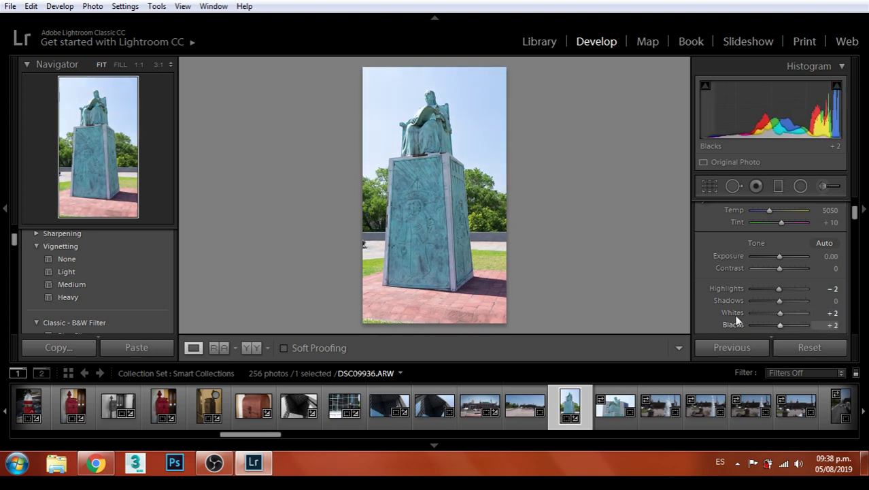
{"action": "left_click", "coordinate": [423, 194]}
{"action": "mouse_move", "coordinate": [475, 207]}
{"action": "left_mouse_down"}
{"action": "mouse_move", "coordinate": [436, 229]}
{"action": "mouse_move", "coordinate": [534, 114]}
{"action": "mouse_move", "coordinate": [466, 196]}
{"action": "left_mouse_up"}
{"action": "left_click", "coordinate": [466, 187]}
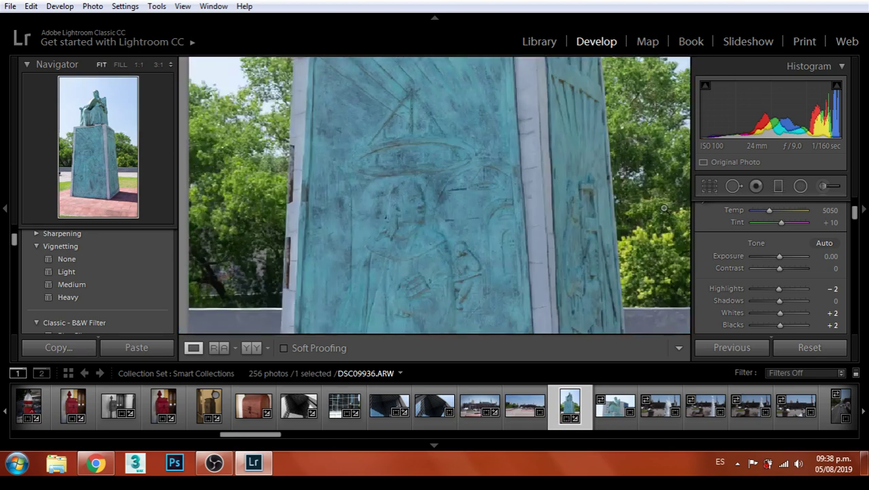
{"action": "left_click", "coordinate": [649, 217]}
Crop the statue photo to 8.5 x 11, enlarging and straightening it by 0.52°
{"action": "left_click", "coordinate": [714, 187]}
{"action": "left_click", "coordinate": [806, 230]}
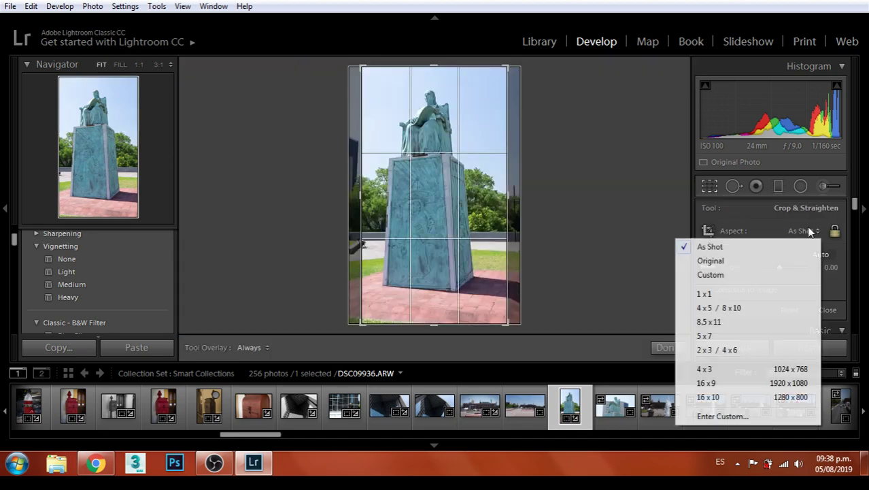
{"action": "left_click", "coordinate": [711, 320]}
{"action": "left_click_drag", "start_coordinate": [445, 143], "coordinate": [450, 178]}
{"action": "left_click_drag", "start_coordinate": [506, 287], "coordinate": [515, 304]}
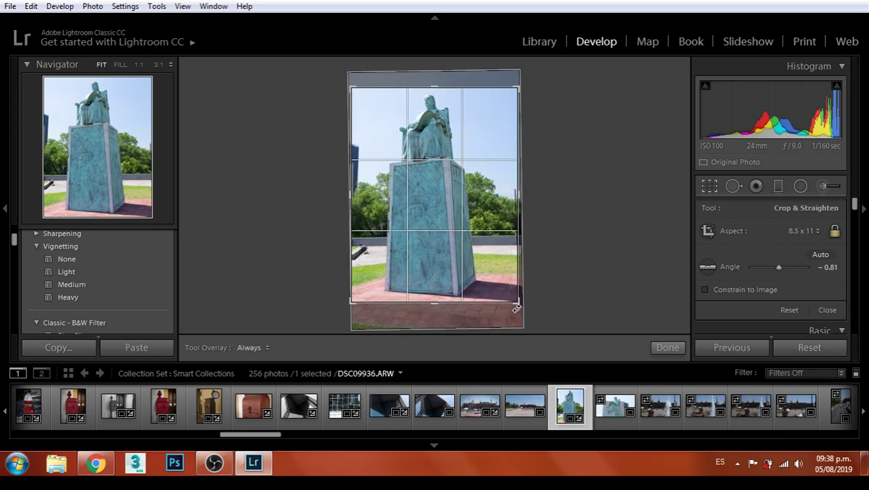
{"action": "left_click_drag", "start_coordinate": [522, 305], "coordinate": [521, 319]}
{"action": "left_click_drag", "start_coordinate": [496, 236], "coordinate": [494, 235]}
{"action": "key", "text": "Return"}
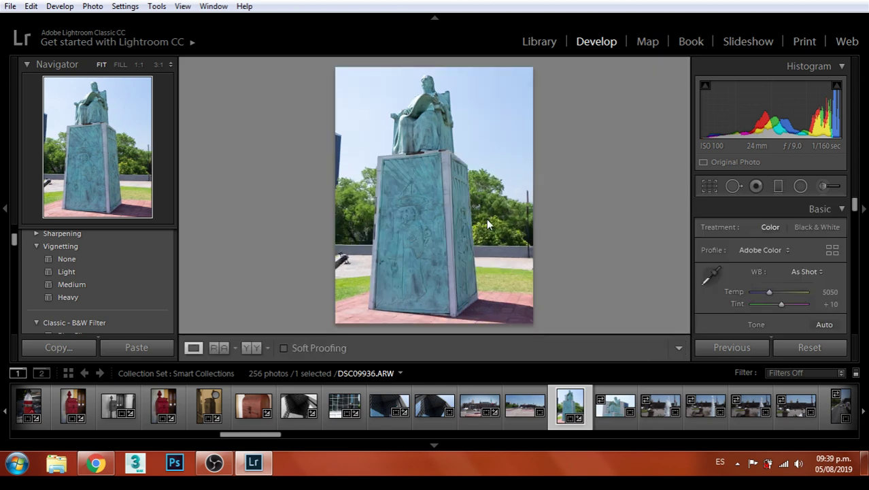
Apply the Heavy vignetting preset, export the statue photo, and move to the next photo
{"action": "left_click", "coordinate": [68, 295]}
{"action": "left_click", "coordinate": [10, 5]}
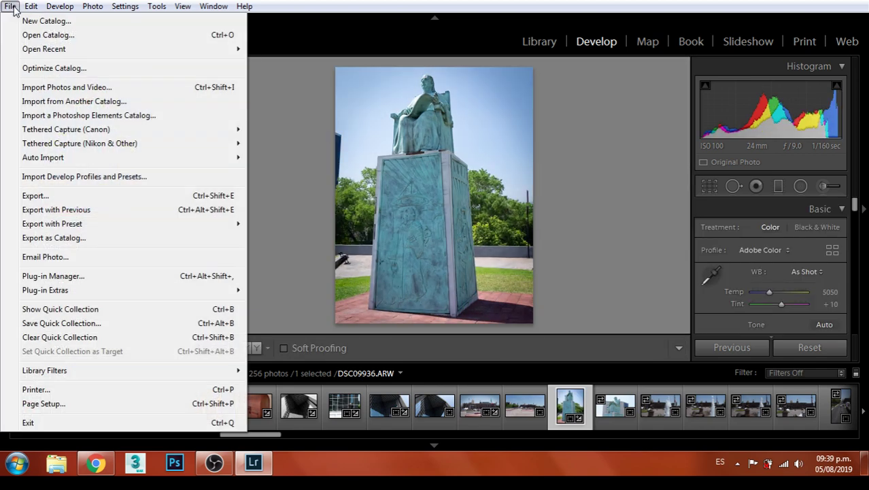
{"action": "left_click", "coordinate": [45, 193]}
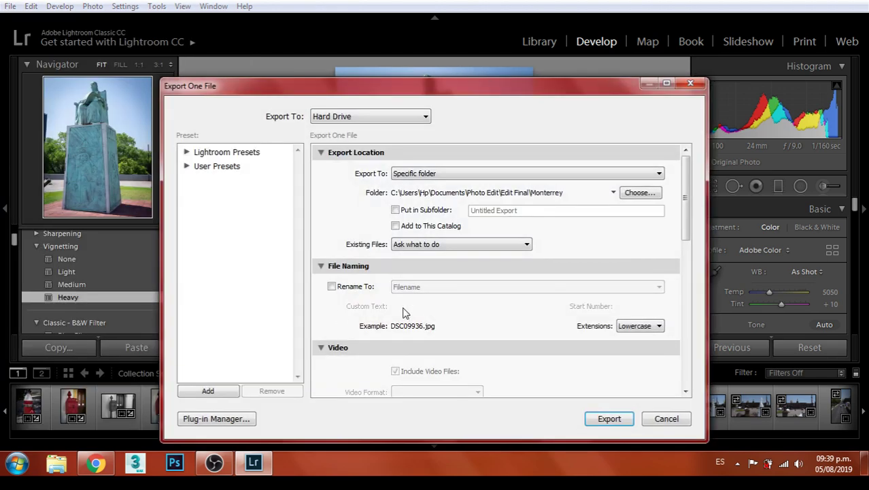
{"action": "left_click", "coordinate": [602, 410]}
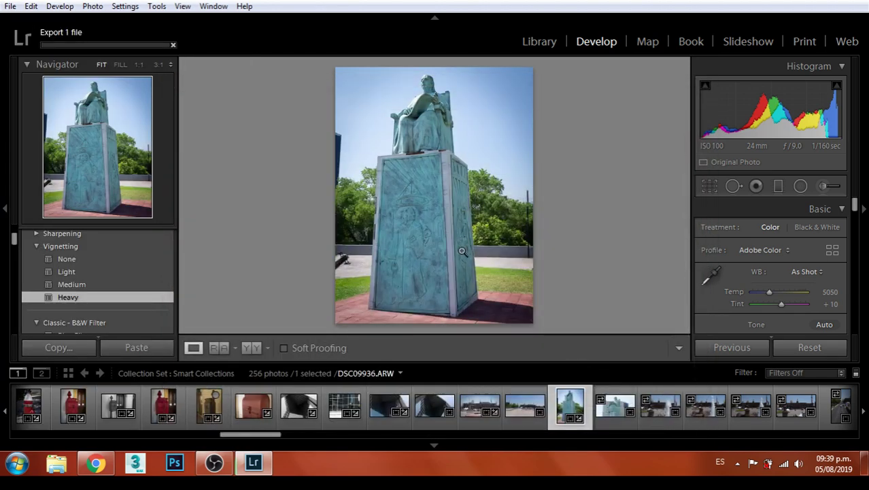
{"action": "key", "text": "Right"}
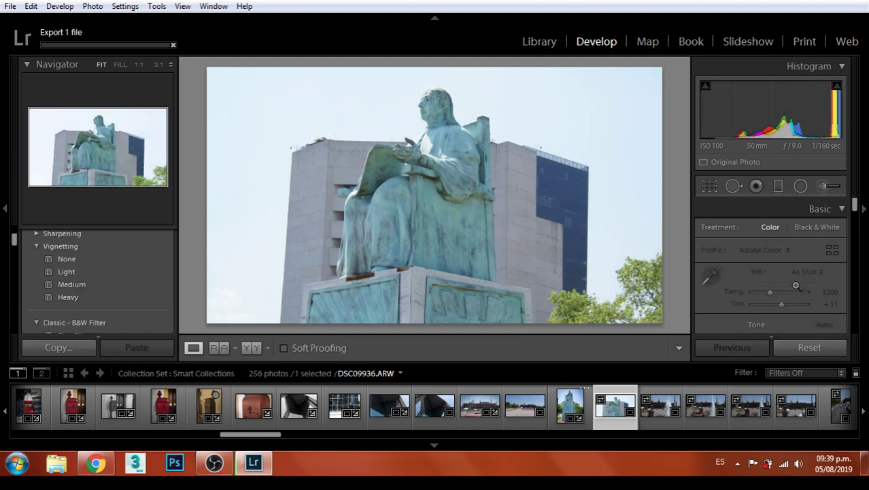
Adjust the statue close-up's tone and crop it to an enlarged 8.5 x 11 frame
{"action": "scroll", "coordinate": [795, 275], "scroll_direction": "down", "scroll_amount": 2}
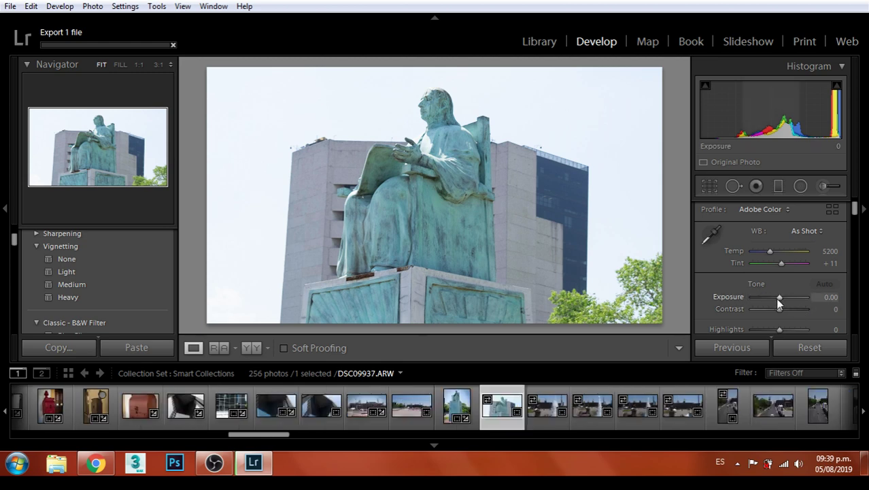
{"action": "left_click_drag", "start_coordinate": [778, 298], "coordinate": [762, 328]}
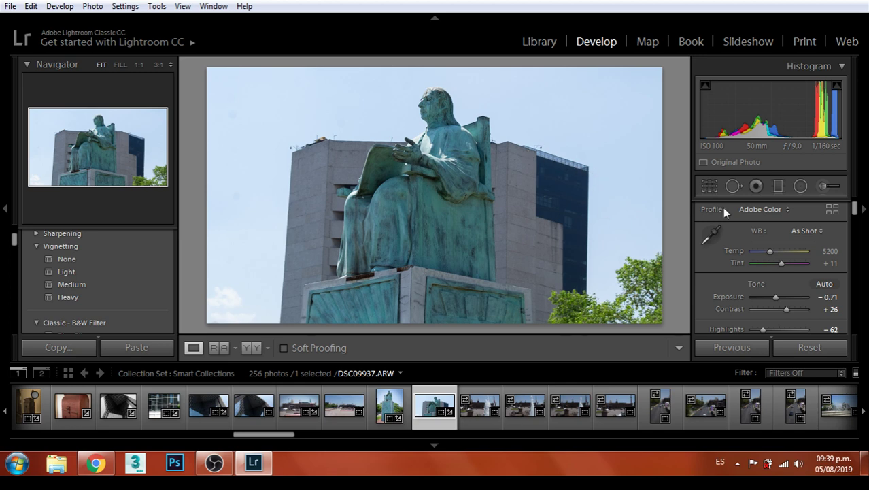
{"action": "left_click", "coordinate": [711, 187]}
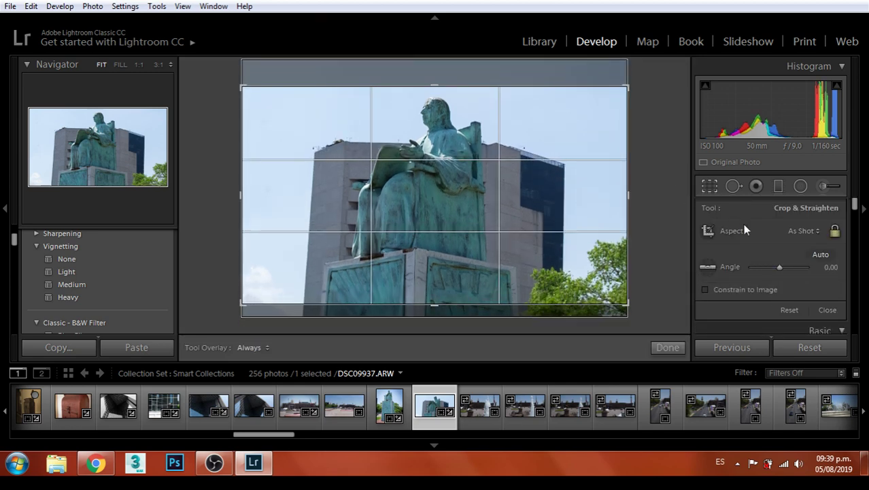
{"action": "left_click", "coordinate": [805, 234]}
{"action": "left_click", "coordinate": [709, 321]}
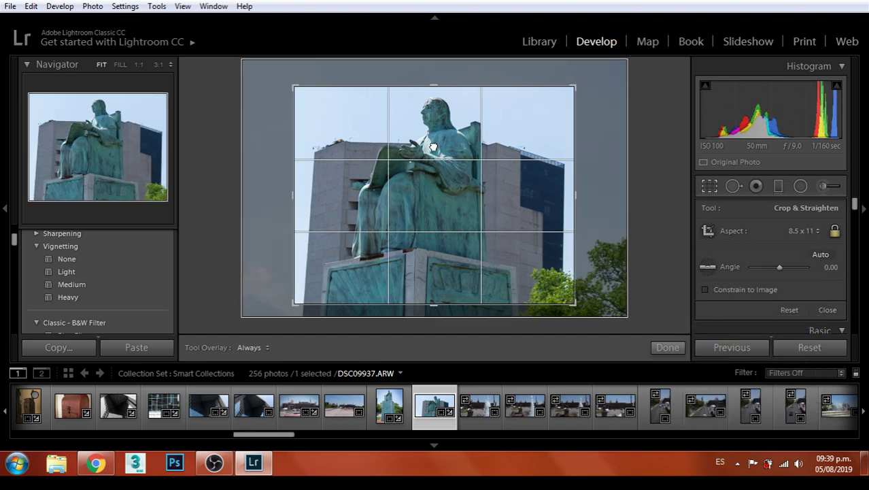
{"action": "mouse_move", "coordinate": [573, 300]}
{"action": "left_mouse_down"}
{"action": "mouse_move", "coordinate": [588, 315]}
{"action": "mouse_move", "coordinate": [578, 291]}
{"action": "left_mouse_up"}
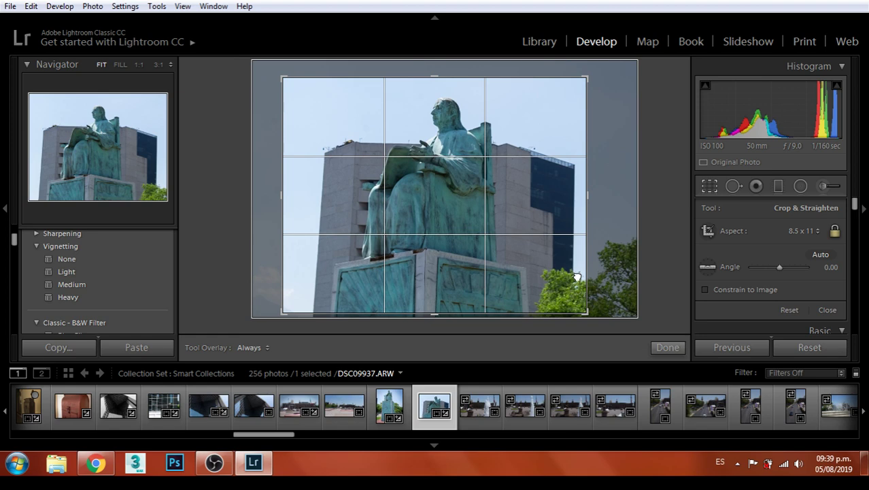
{"action": "key", "text": "Return"}
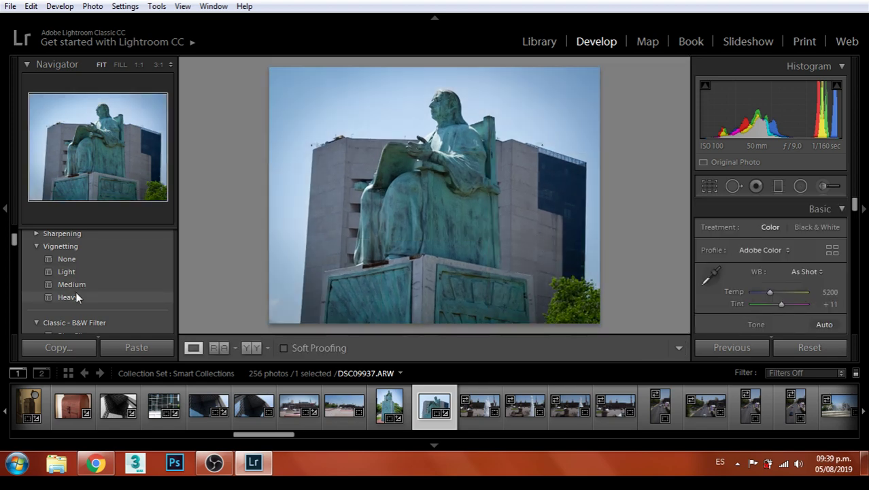
Give DSC09937 the Heavy vignetting preset, export it, and bring up Chrome
{"action": "left_click", "coordinate": [72, 298]}
{"action": "left_click", "coordinate": [10, 6]}
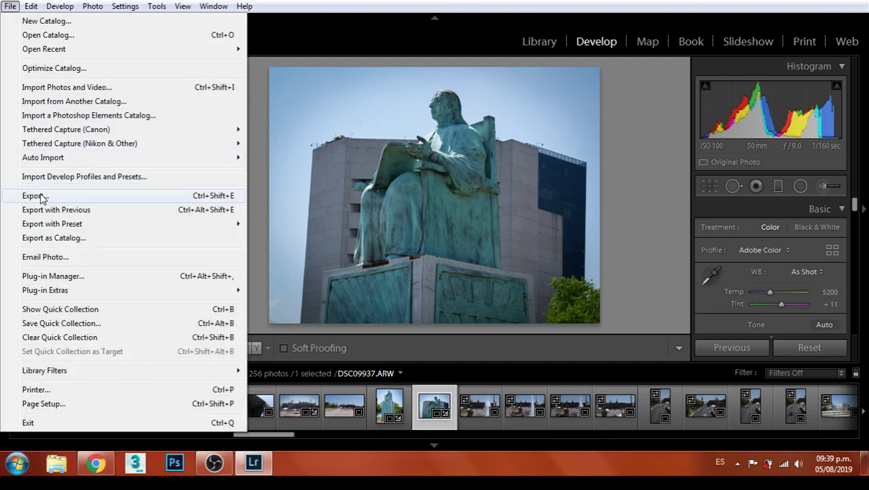
{"action": "left_click", "coordinate": [132, 200]}
{"action": "left_click", "coordinate": [607, 416]}
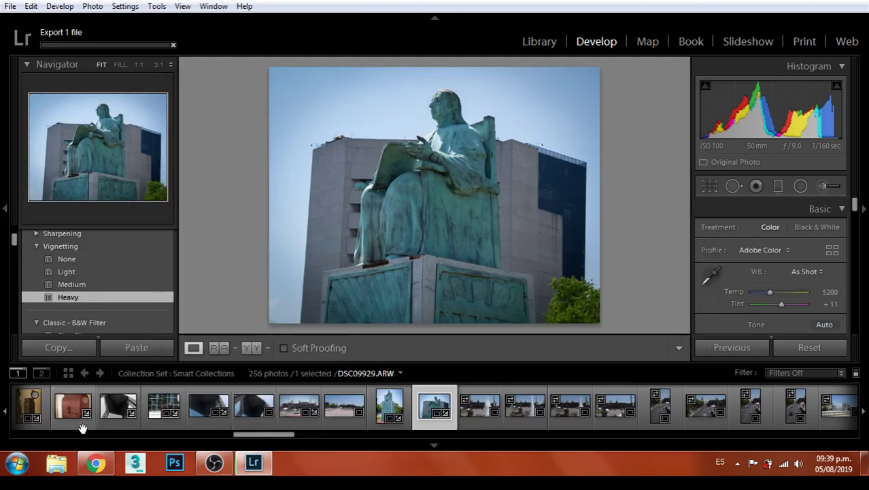
{"action": "left_click", "coordinate": [97, 464]}
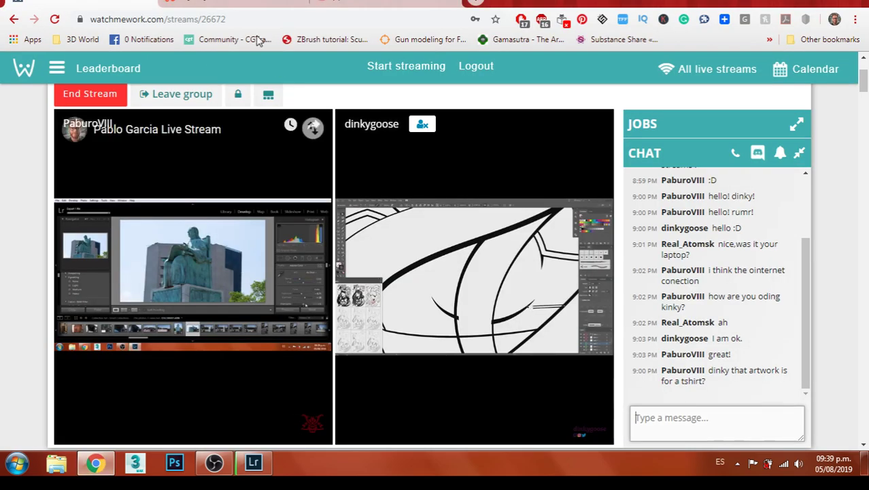
Look over the YouTube live stream and the watchmework stream page, then go back to Lightroom
{"action": "left_click", "coordinate": [244, 2]}
{"action": "left_click", "coordinate": [388, 4]}
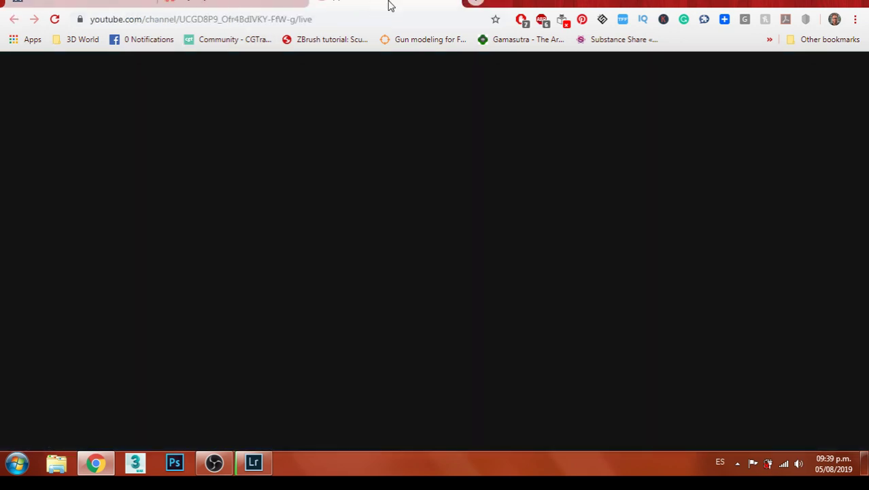
{"action": "scroll", "coordinate": [10, 194], "scroll_direction": "up", "scroll_amount": 1}
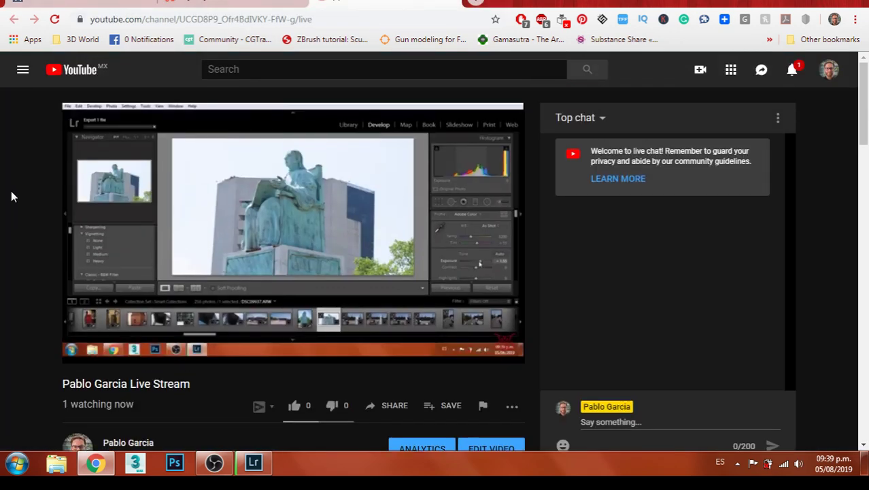
{"action": "left_click", "coordinate": [102, 3]}
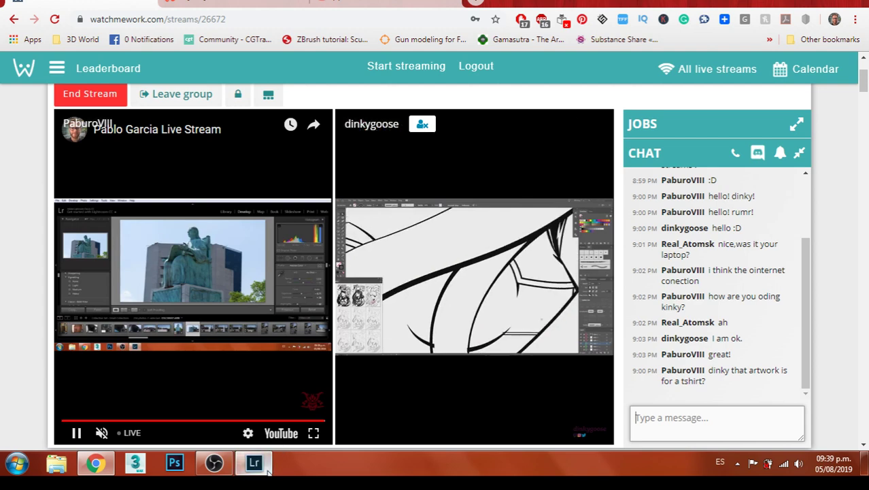
{"action": "left_click", "coordinate": [255, 463]}
Browse fountain shots DSC09938 through DSC09941 and return to DSC09940
{"action": "key", "text": "Right"}
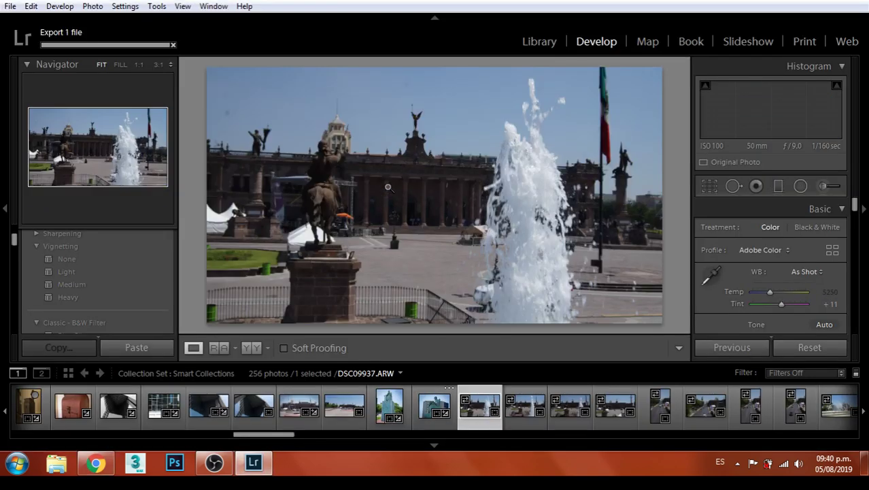
{"action": "key", "text": "Right"}
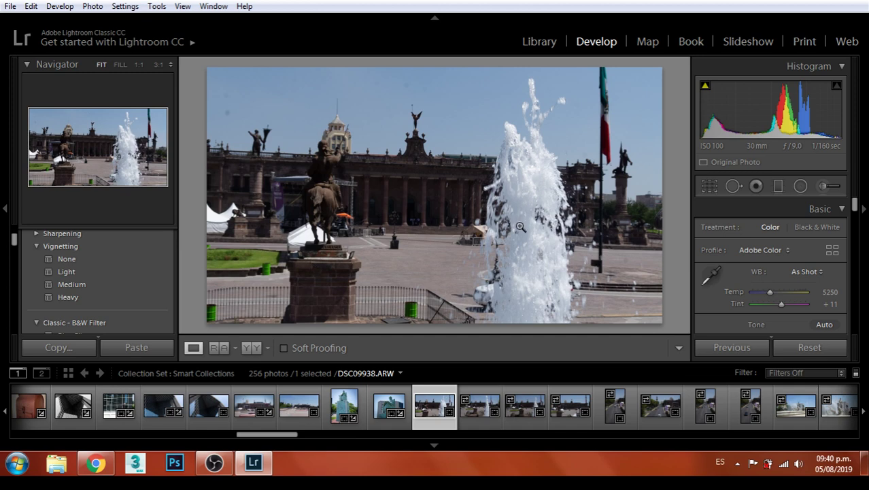
{"action": "left_click", "coordinate": [475, 409]}
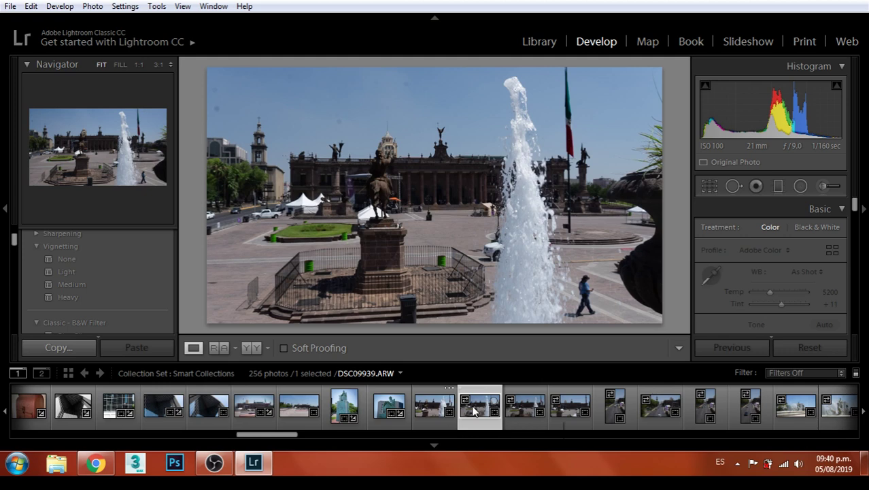
{"action": "left_click", "coordinate": [524, 408]}
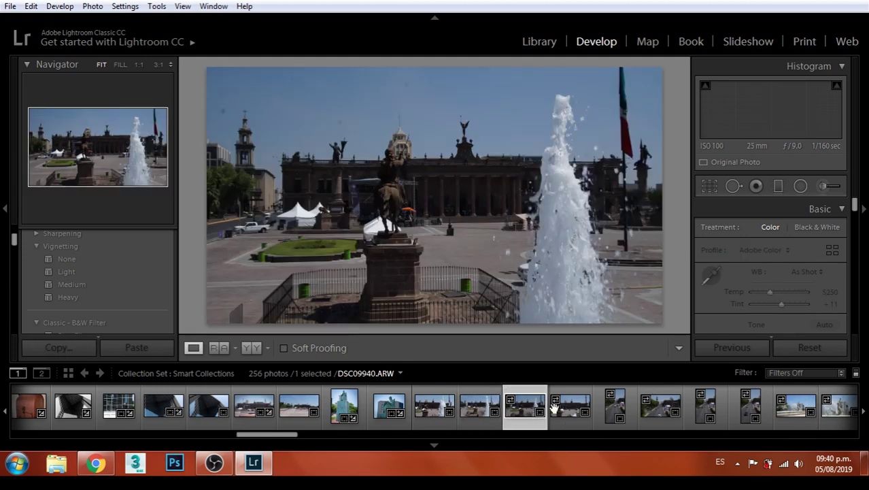
{"action": "left_click", "coordinate": [554, 407]}
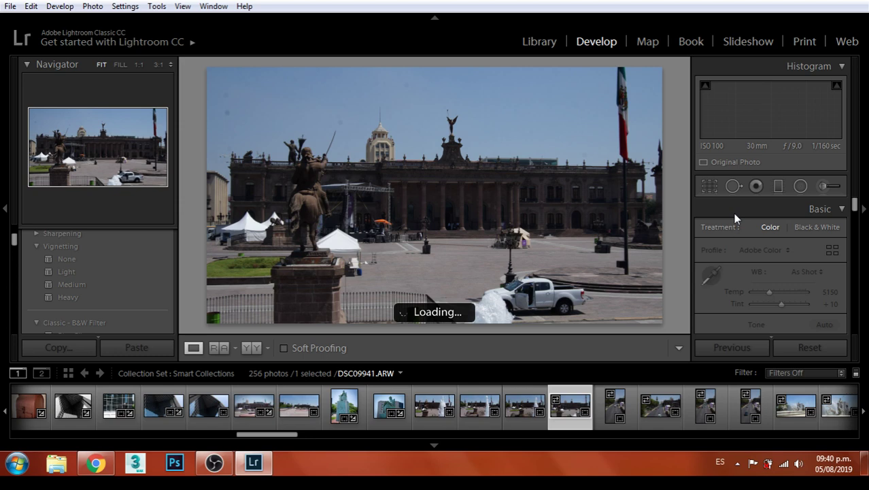
{"action": "left_click", "coordinate": [522, 403]}
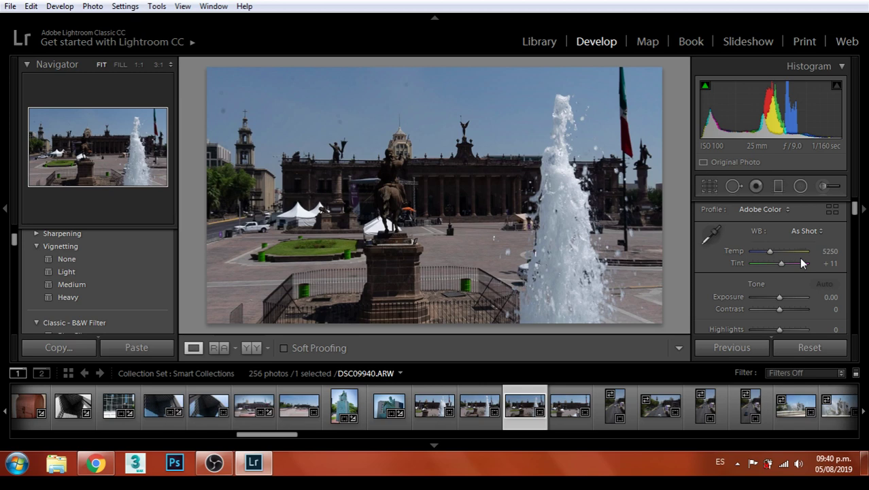
Set DSC09940 to Exposure +0.83, Contrast −45, Highlights +19, Shadows +14 and check the sky at 1:1
{"action": "mouse_move", "coordinate": [776, 298]}
{"action": "left_mouse_down"}
{"action": "mouse_move", "coordinate": [787, 311]}
{"action": "mouse_move", "coordinate": [765, 306]}
{"action": "mouse_move", "coordinate": [781, 293]}
{"action": "mouse_move", "coordinate": [783, 310]}
{"action": "left_mouse_up"}
{"action": "scroll", "coordinate": [767, 306], "scroll_direction": "down", "scroll_amount": 1}
{"action": "left_click", "coordinate": [397, 95]}
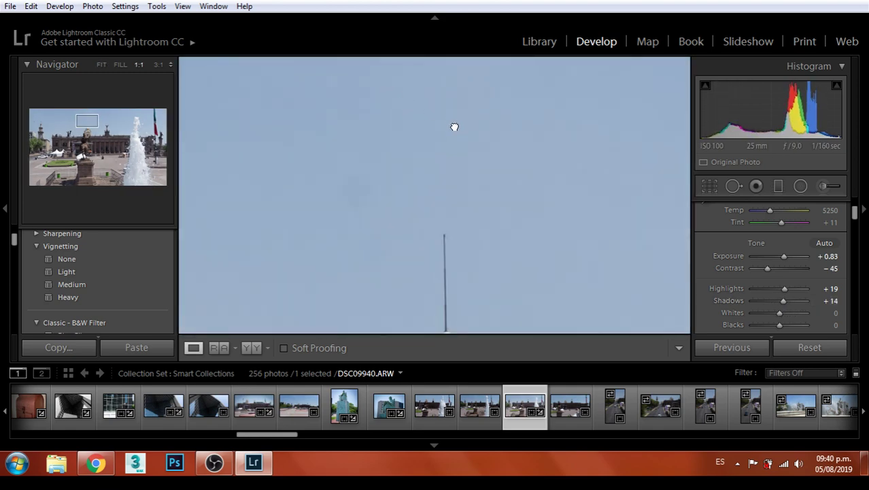
{"action": "left_click", "coordinate": [515, 183]}
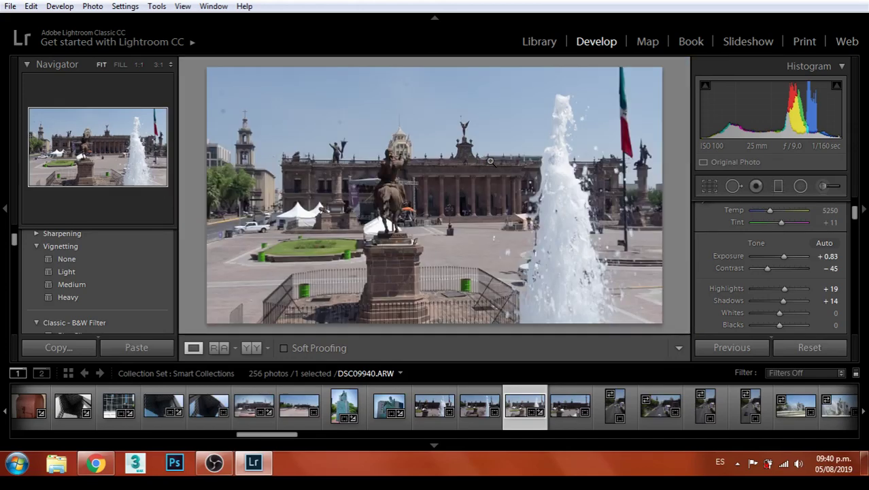
{"action": "left_click", "coordinate": [733, 185]}
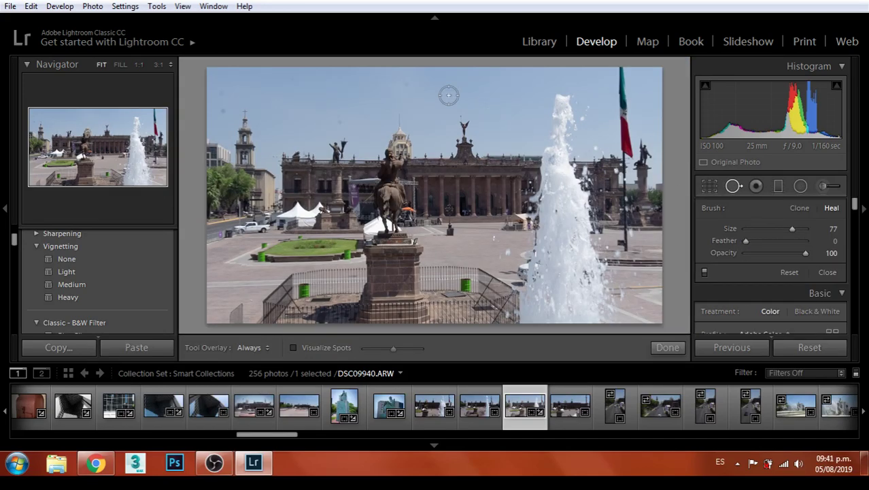
Heal five dust spots scattered across the fountain photo's sky
{"action": "left_click", "coordinate": [407, 85]}
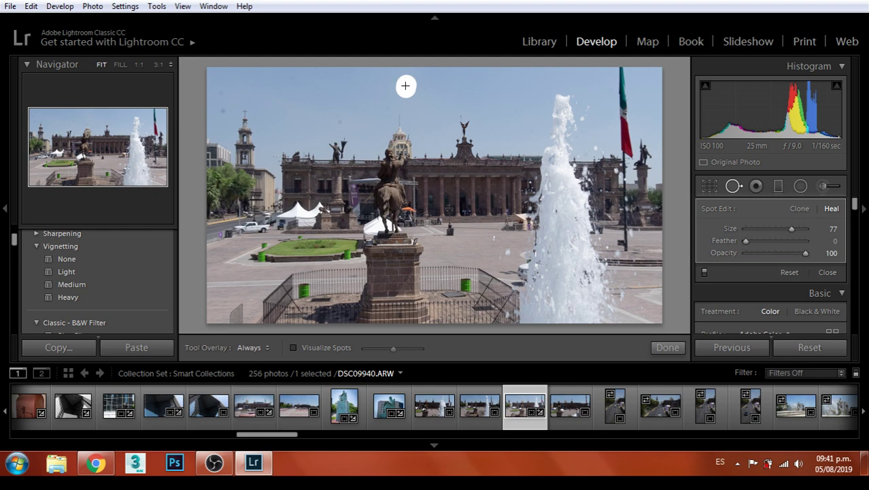
{"action": "left_click", "coordinate": [378, 80]}
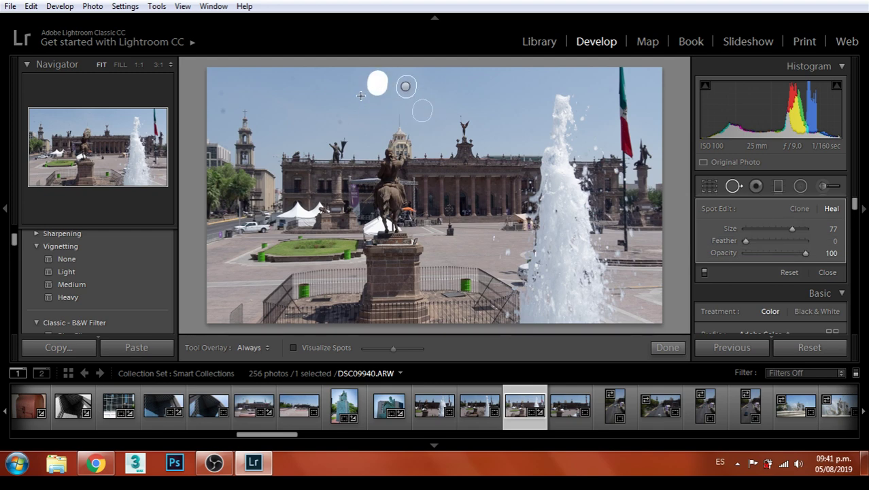
{"action": "left_click", "coordinate": [341, 121]}
{"action": "left_click", "coordinate": [221, 106]}
{"action": "left_click", "coordinate": [221, 91]}
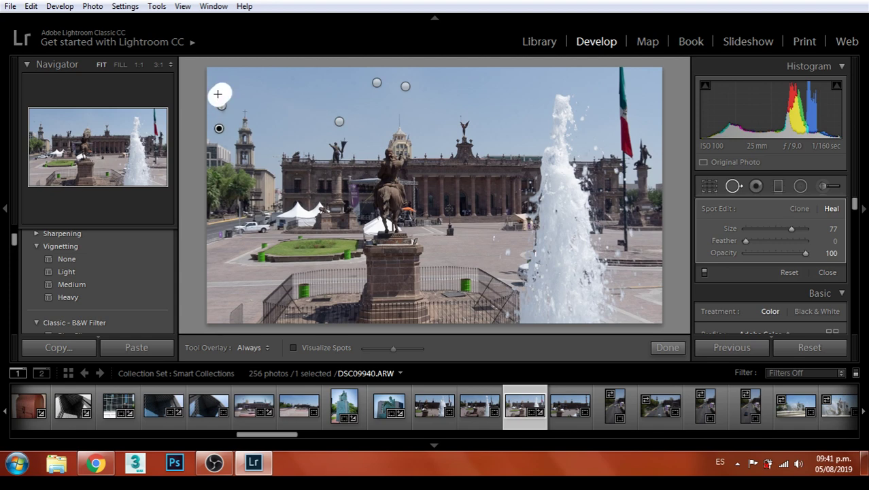
Finish spot removal and raise the exposure to +0.95
{"action": "left_click", "coordinate": [667, 347]}
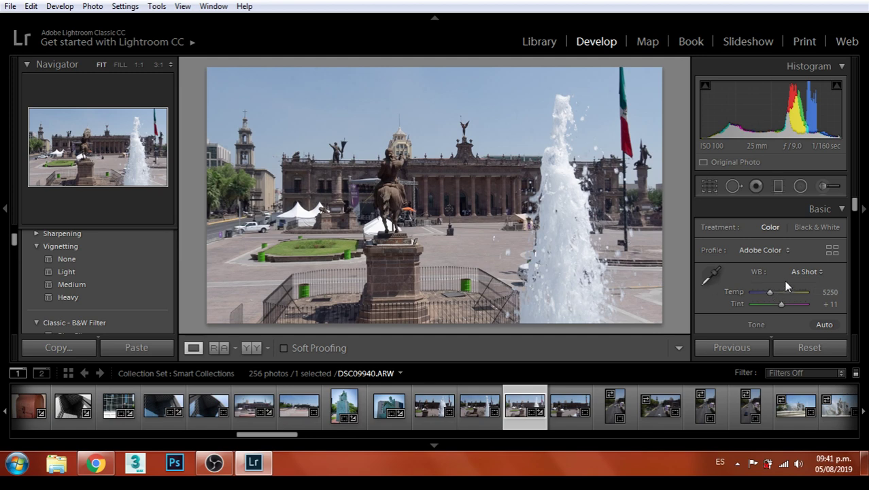
{"action": "scroll", "coordinate": [783, 281], "scroll_direction": "down", "scroll_amount": 1}
{"action": "left_click_drag", "start_coordinate": [784, 297], "coordinate": [785, 300]}
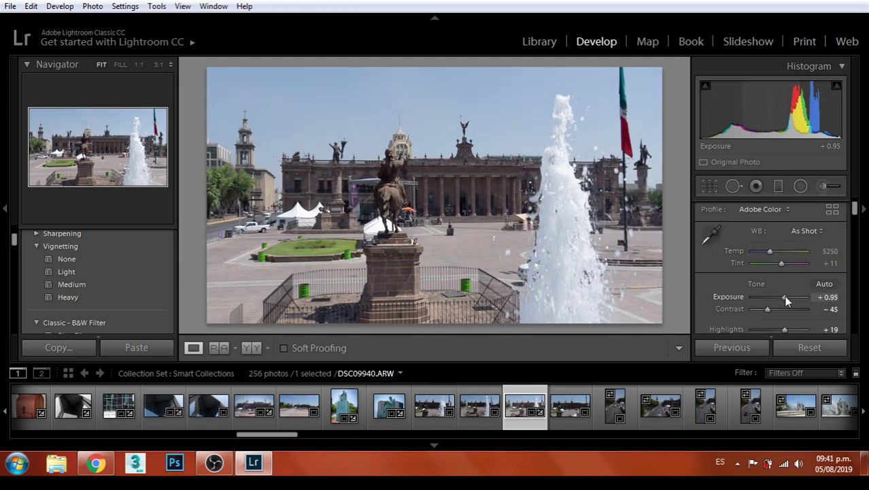
Apply the Heavy vignetting and Vivid color presets to the fountain photo
{"action": "left_click", "coordinate": [68, 297]}
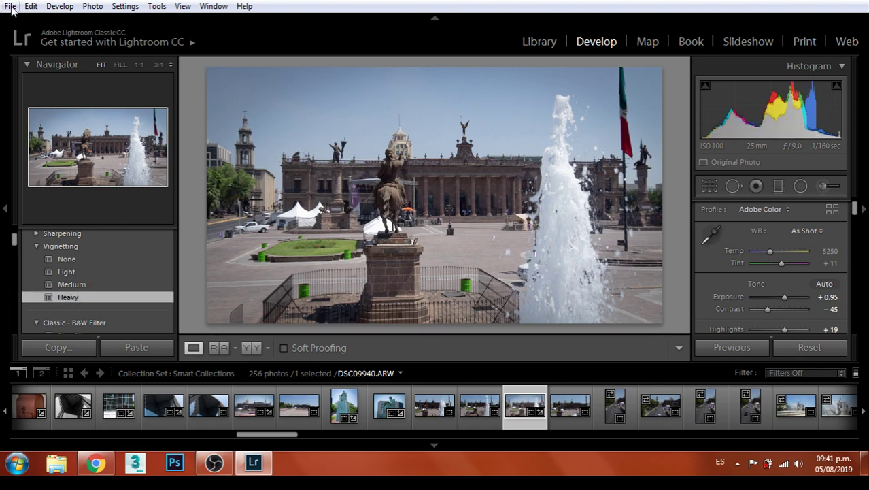
{"action": "left_click_drag", "start_coordinate": [767, 310], "coordinate": [787, 301]}
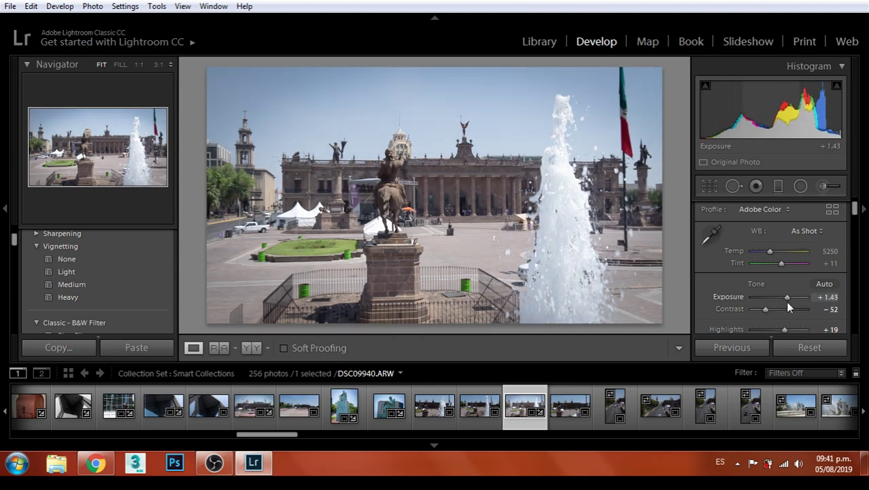
{"action": "key", "text": "ctrl+z"}
{"action": "scroll", "coordinate": [130, 273], "scroll_direction": "up", "scroll_amount": 3}
{"action": "scroll", "coordinate": [129, 269], "scroll_direction": "up", "scroll_amount": 10}
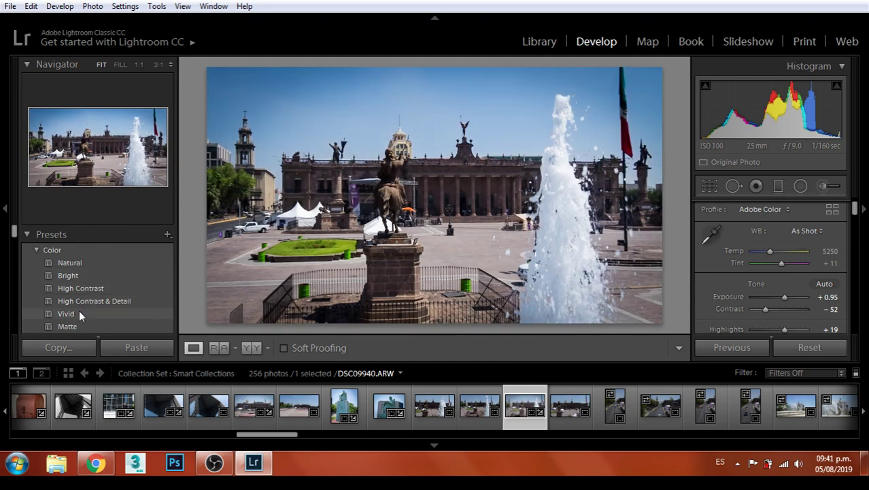
{"action": "left_click", "coordinate": [79, 314]}
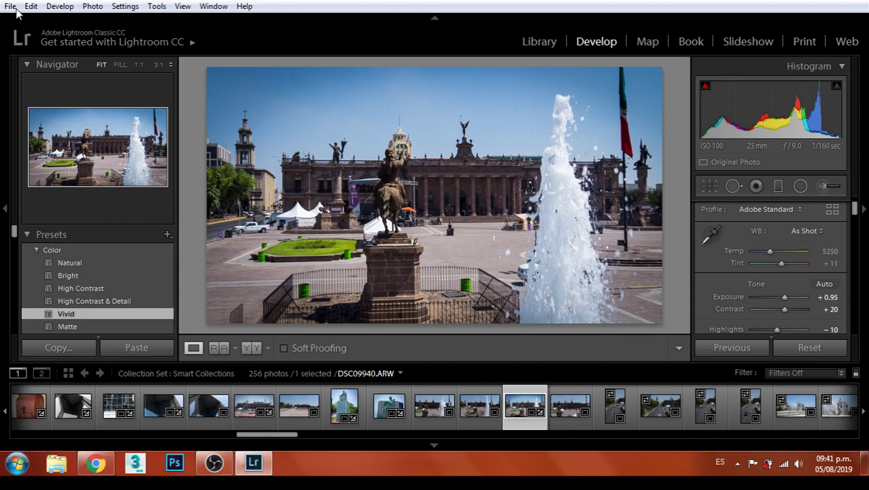
Open the Export dialog, reposition it, and close it without exporting
{"action": "left_click", "coordinate": [11, 6]}
{"action": "left_click", "coordinate": [40, 196]}
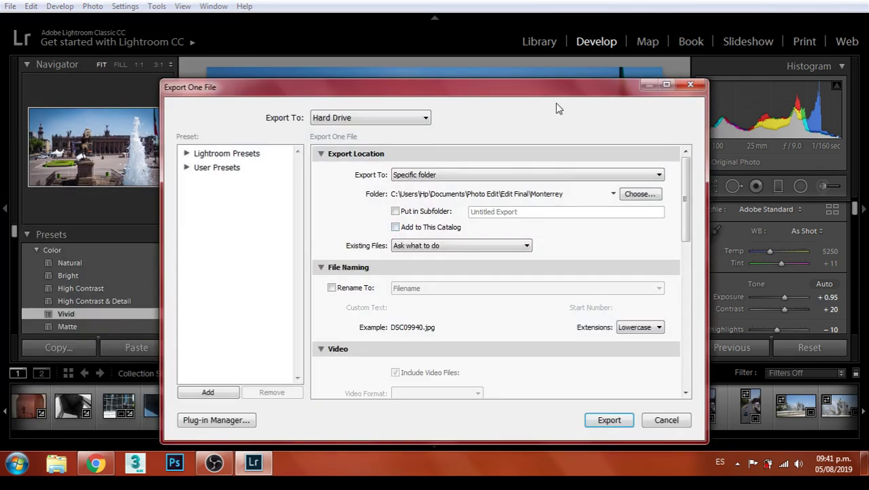
{"action": "left_click_drag", "start_coordinate": [557, 97], "coordinate": [538, 124]}
{"action": "left_click", "coordinate": [631, 443]}
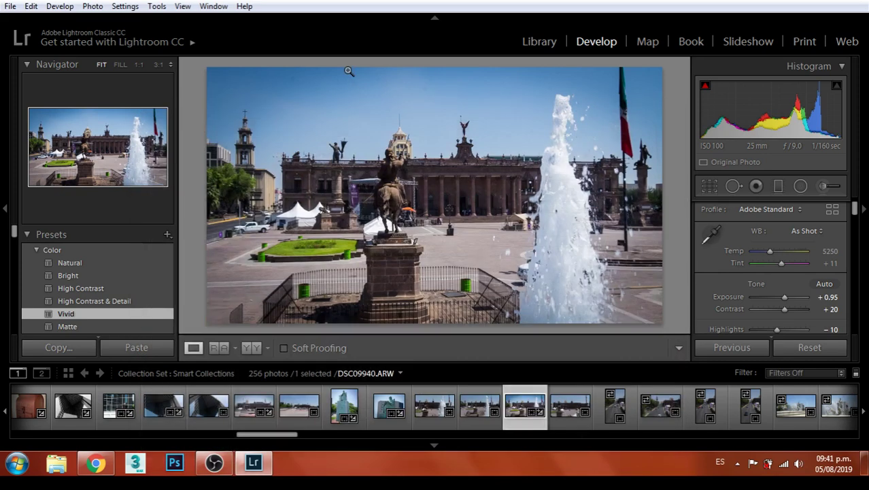
Heal one more spot in the sky with Spot Removal
{"action": "left_click", "coordinate": [733, 185]}
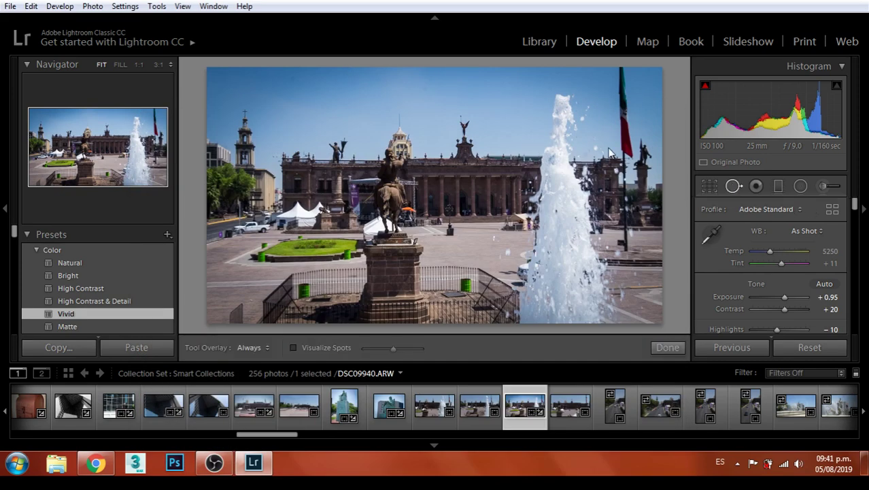
{"action": "left_click", "coordinate": [291, 80]}
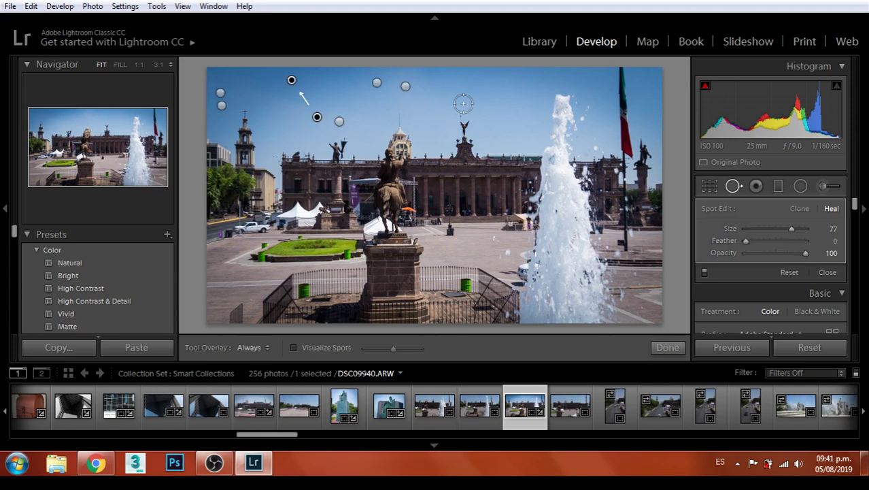
{"action": "key", "text": "q"}
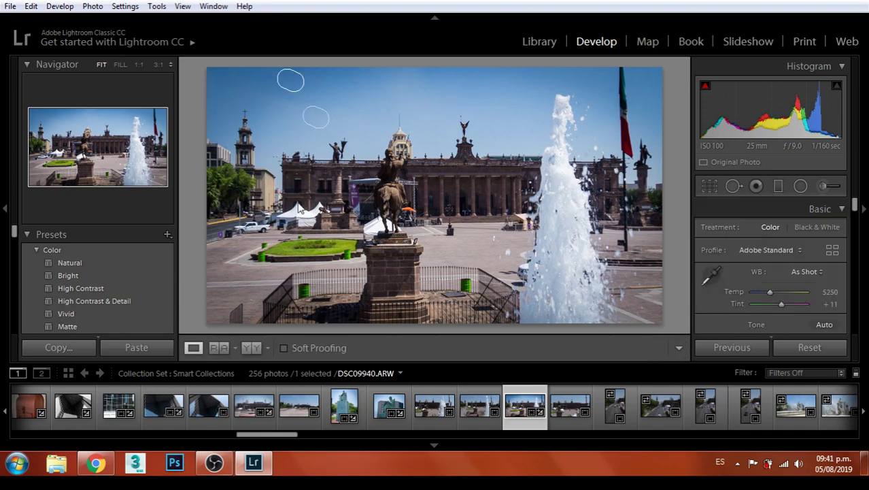
Export the finished fountain photo and advance to the next photo
{"action": "left_click", "coordinate": [10, 6]}
{"action": "left_click", "coordinate": [41, 196]}
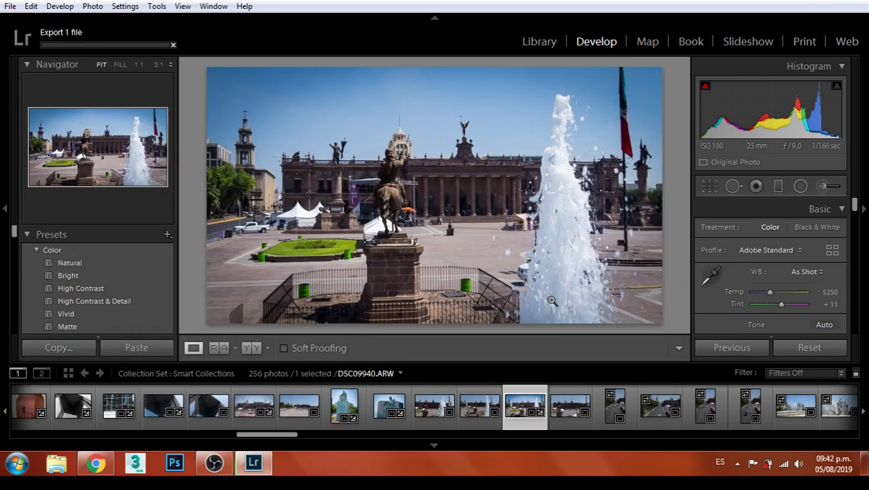
{"action": "key", "text": "Right"}
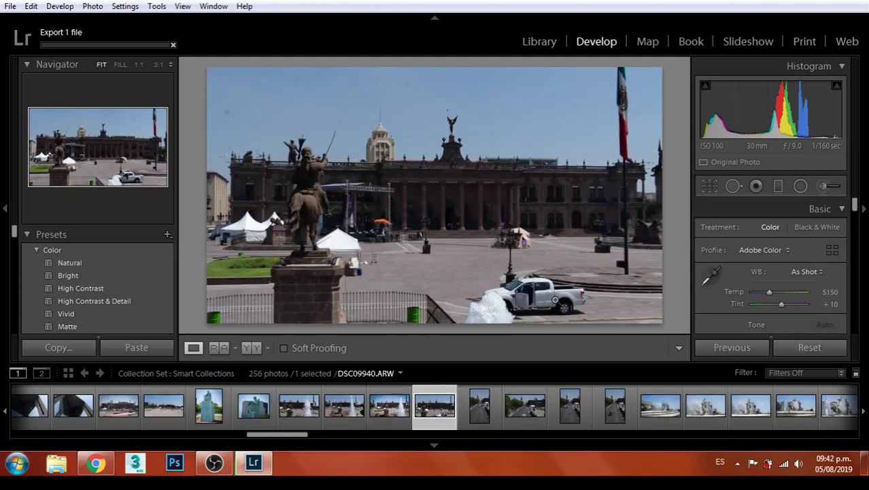
Skip past the portrait avenue shot to landscape avenue photo DSC09943
{"action": "key", "text": "Right"}
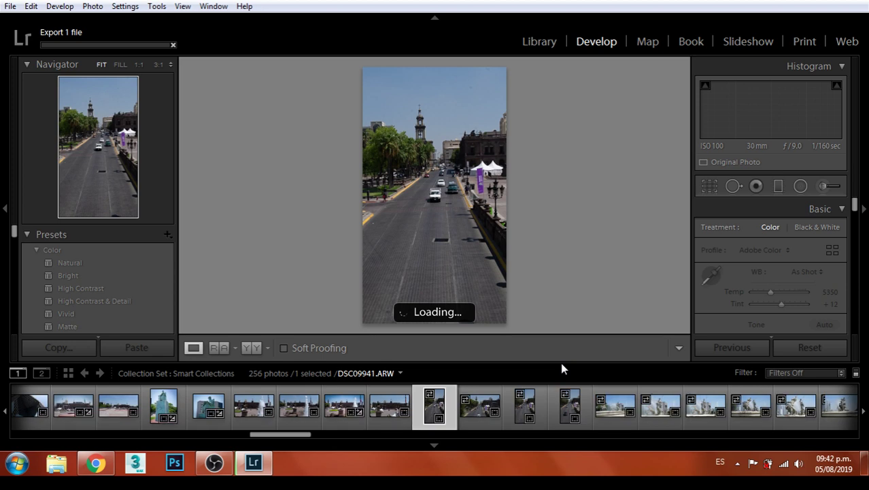
{"action": "key", "text": "Right"}
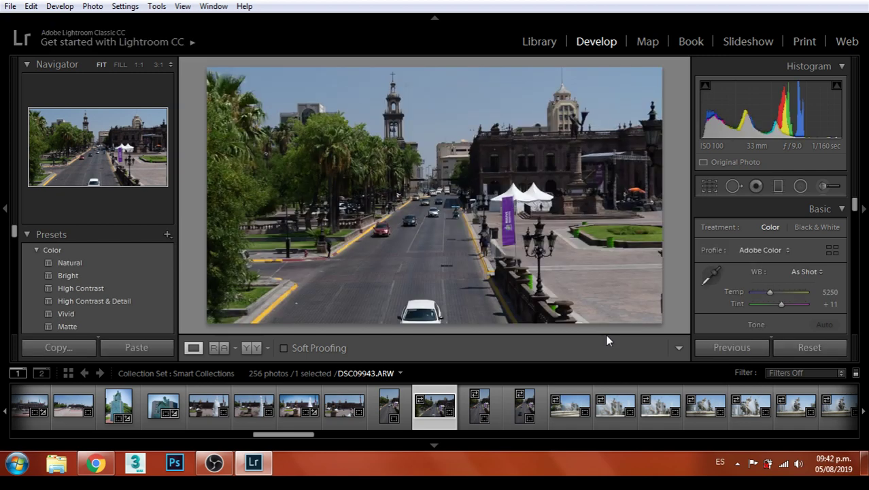
Apply the Vivid preset to the avenue photo and commit a reframed crop
{"action": "left_click", "coordinate": [96, 313]}
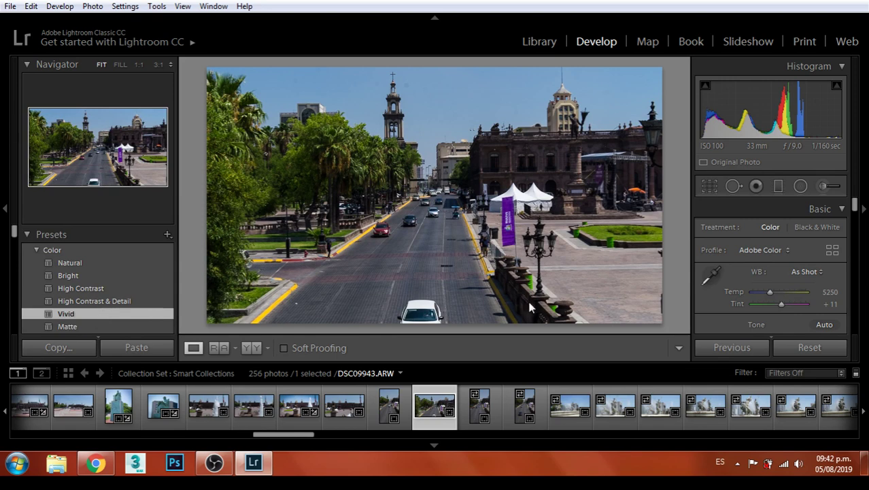
{"action": "scroll", "coordinate": [768, 279], "scroll_direction": "down", "scroll_amount": 1}
{"action": "left_click_drag", "start_coordinate": [778, 297], "coordinate": [780, 299]}
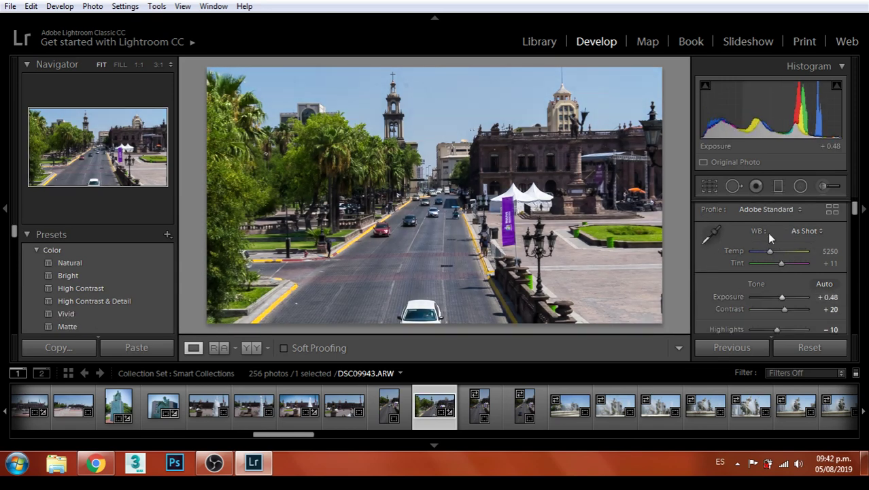
{"action": "left_click", "coordinate": [708, 185]}
{"action": "left_click_drag", "start_coordinate": [544, 192], "coordinate": [542, 201]}
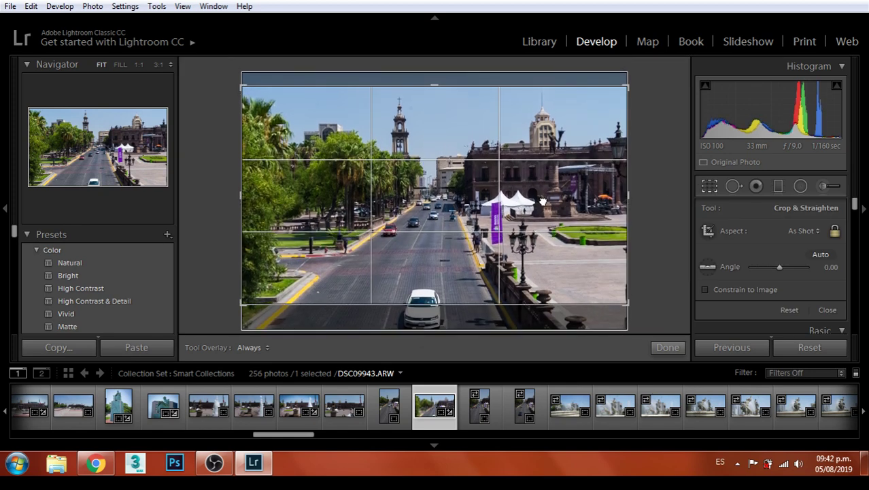
{"action": "key", "text": "Return"}
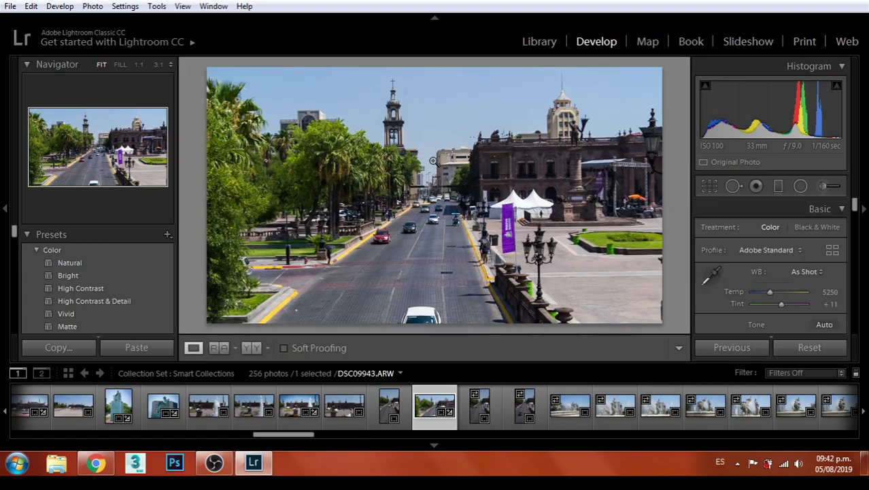
Zoom to 1:1 on the right-hand building's detail, then back to Fit
{"action": "left_click", "coordinate": [490, 149]}
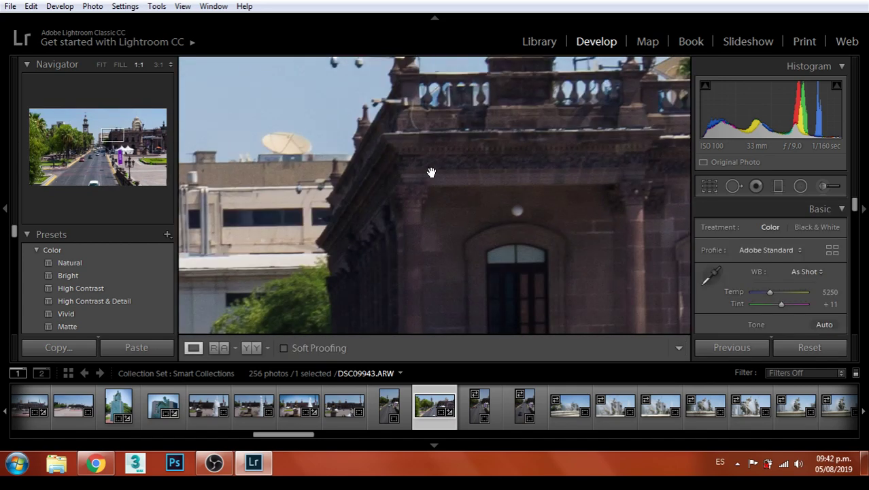
{"action": "left_click", "coordinate": [434, 174]}
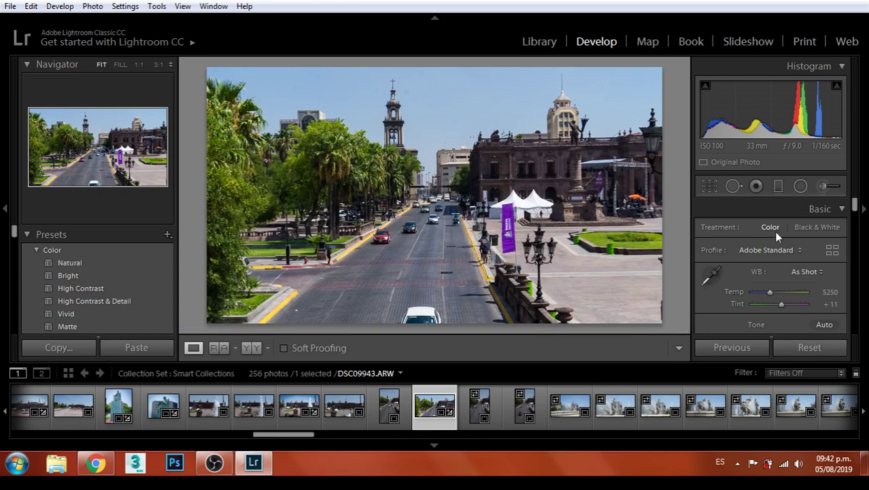
{"action": "left_click", "coordinate": [709, 187]}
Recrop the avenue photo to 2 x 3, enlarging and reframing it to include more scene
{"action": "left_click", "coordinate": [812, 232]}
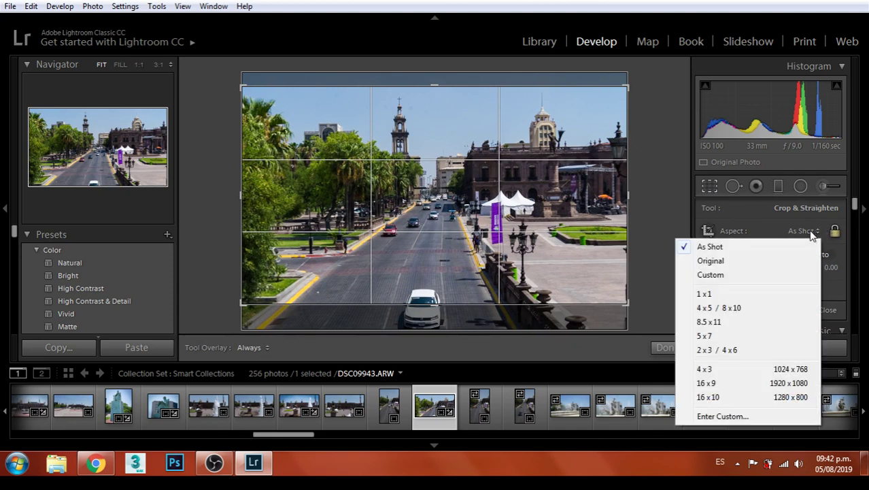
{"action": "left_click", "coordinate": [722, 306]}
{"action": "left_click_drag", "start_coordinate": [485, 198], "coordinate": [509, 210]}
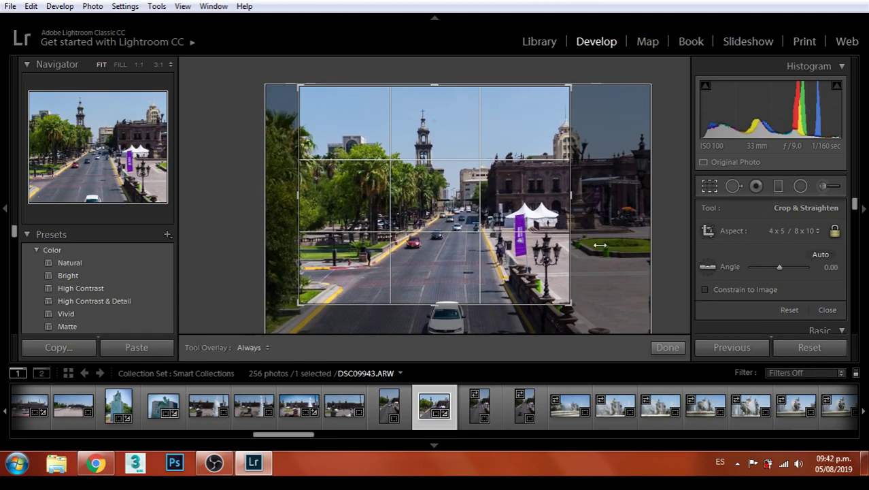
{"action": "left_click", "coordinate": [812, 233]}
{"action": "left_click", "coordinate": [708, 350]}
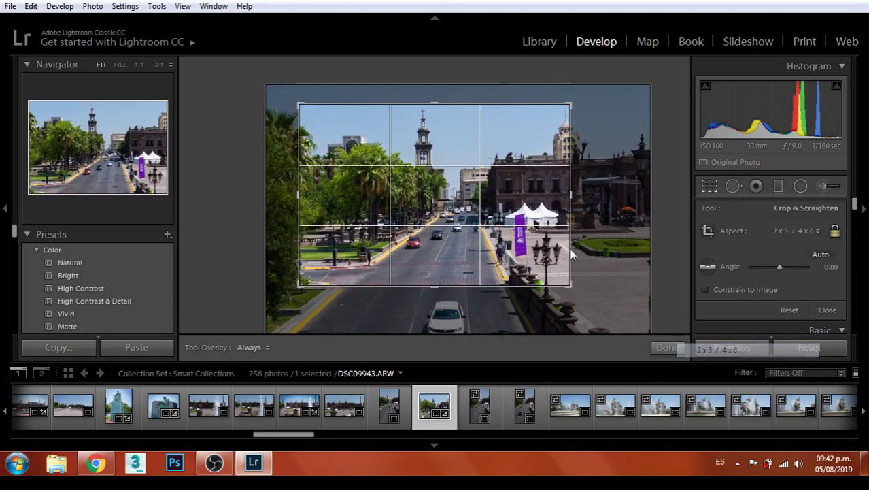
{"action": "left_click_drag", "start_coordinate": [568, 282], "coordinate": [586, 295]}
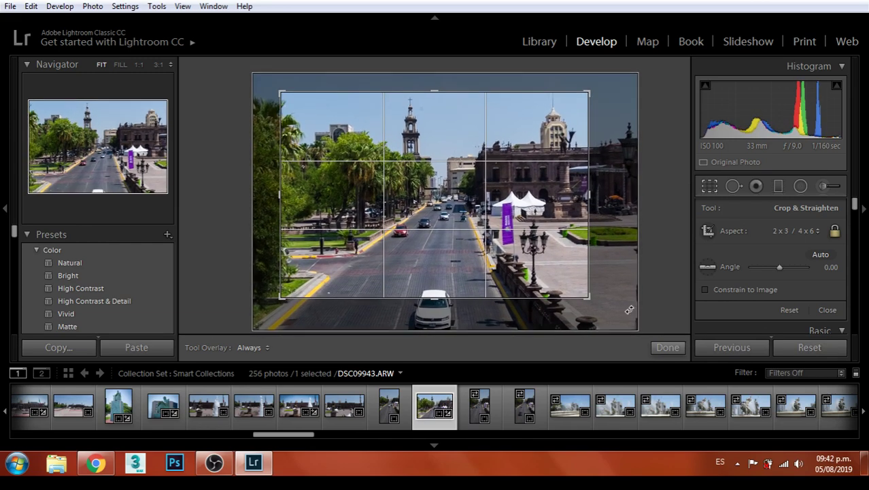
{"action": "mouse_move", "coordinate": [548, 239]}
{"action": "left_mouse_down"}
{"action": "mouse_move", "coordinate": [546, 232]}
{"action": "mouse_move", "coordinate": [550, 237]}
{"action": "left_mouse_up"}
{"action": "key", "text": "Return"}
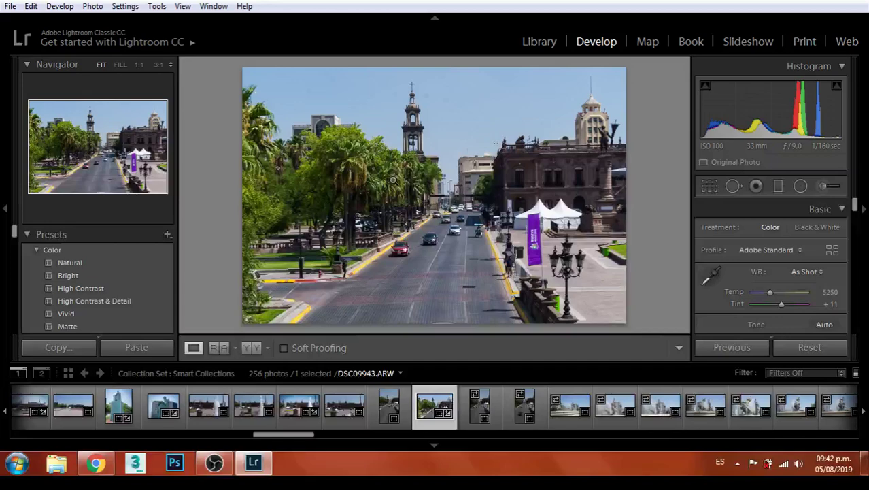
Export the avenue photo to the Monterrey folder
{"action": "left_click", "coordinate": [10, 6]}
{"action": "left_click", "coordinate": [42, 194]}
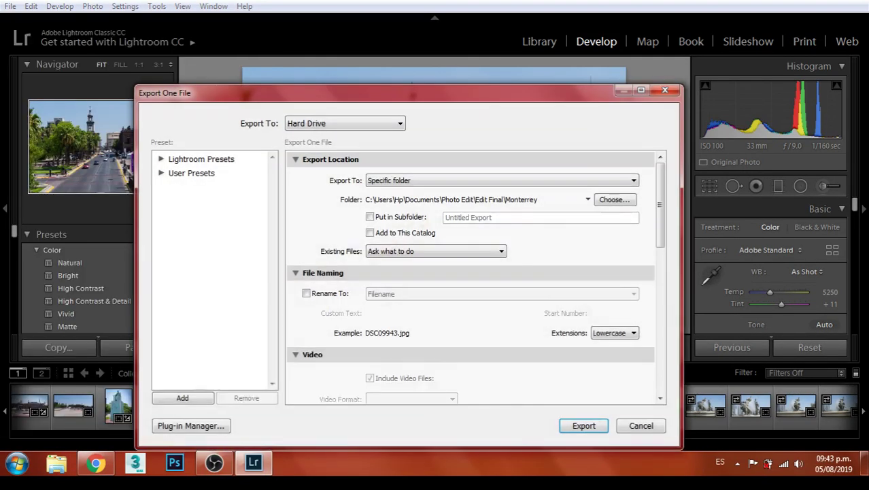
{"action": "left_click", "coordinate": [591, 425]}
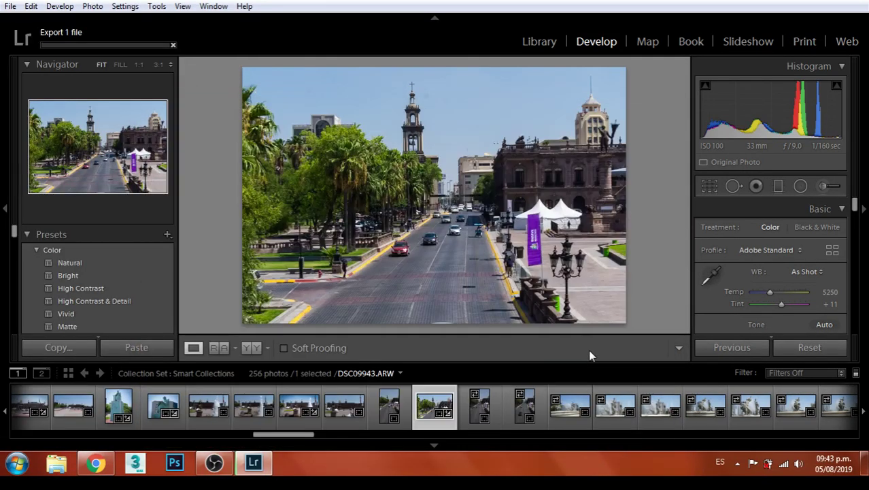
Step through the filmstrip to the vertical avenue photo DSC09942
{"action": "key", "text": "Right"}
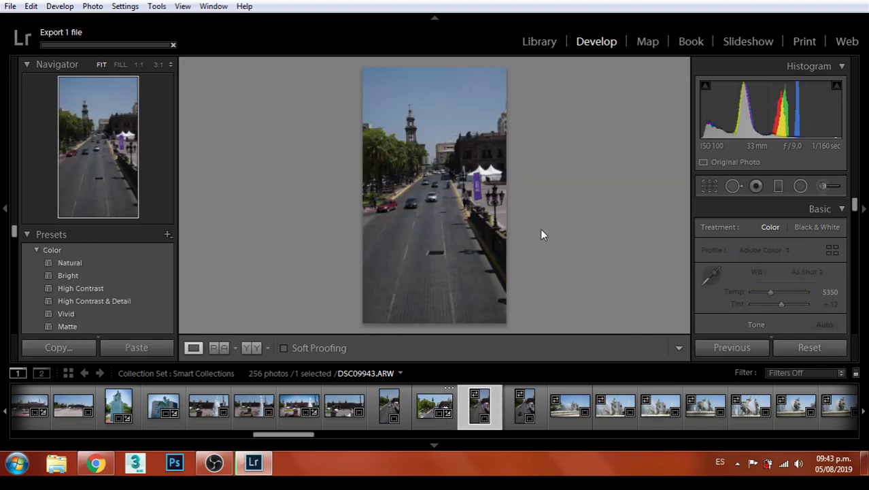
{"action": "key", "text": "Right"}
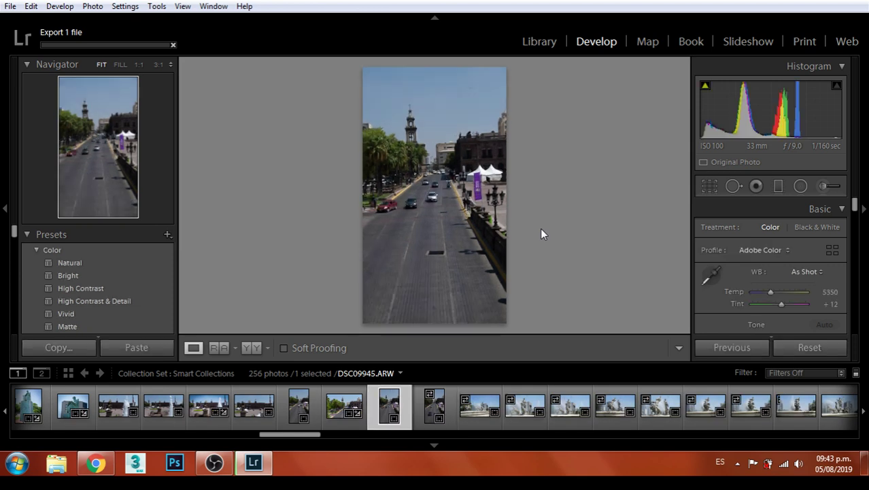
{"action": "key", "text": "Left"}
{"action": "key", "text": "Left"}
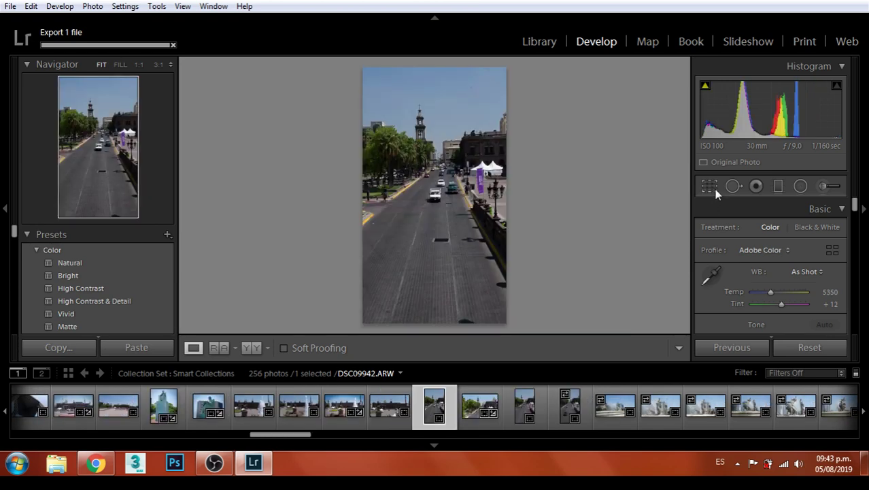
Crop the vertical photo to 5 x 7, repositioning it inside the frame
{"action": "left_click", "coordinate": [711, 187]}
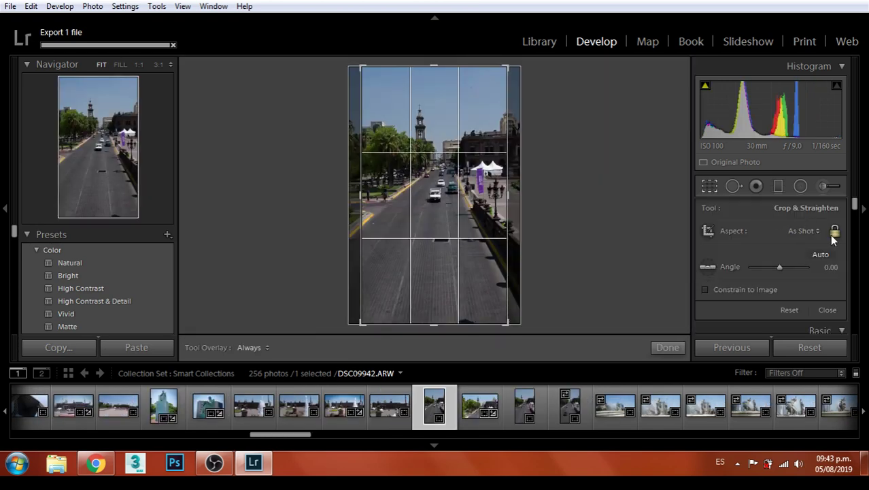
{"action": "left_click", "coordinate": [816, 232]}
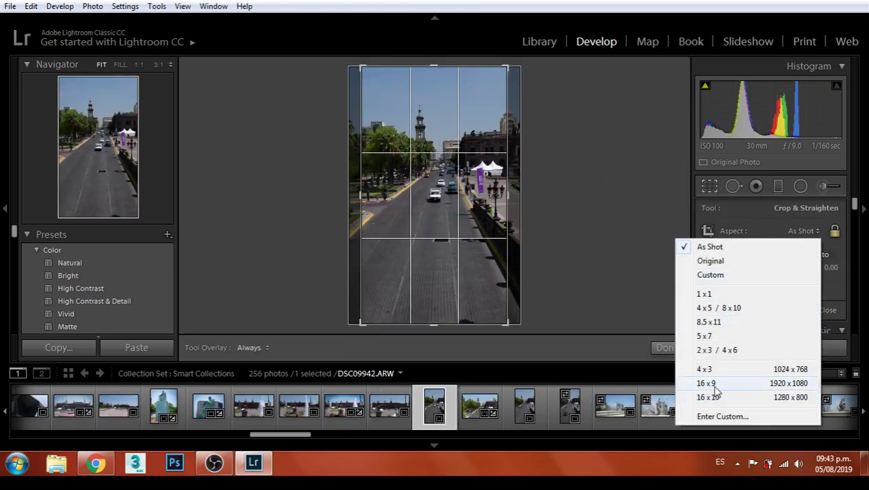
{"action": "left_click", "coordinate": [707, 336]}
{"action": "left_click_drag", "start_coordinate": [460, 184], "coordinate": [460, 202]}
{"action": "key", "text": "Return"}
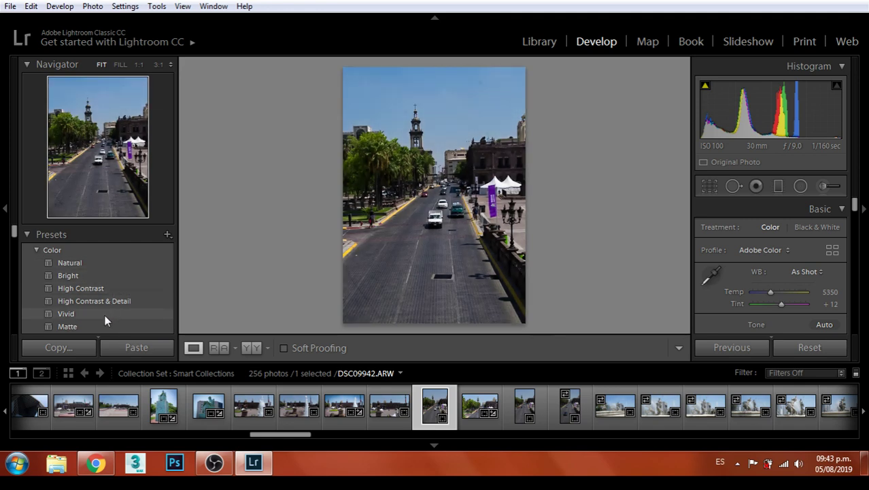
Apply the Vivid color preset and a Heavy vignette to the vertical avenue photo
{"action": "left_click", "coordinate": [105, 315]}
{"action": "scroll", "coordinate": [115, 296], "scroll_direction": "down", "scroll_amount": 5}
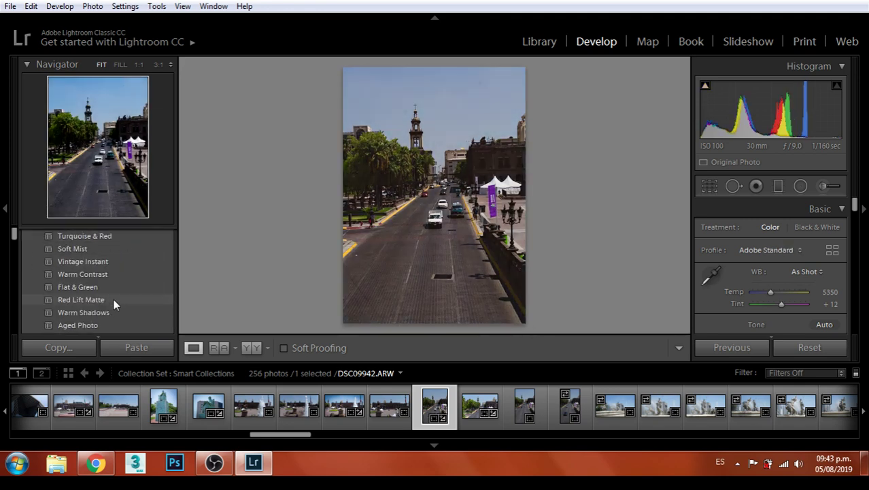
{"action": "scroll", "coordinate": [116, 296], "scroll_direction": "down", "scroll_amount": 6}
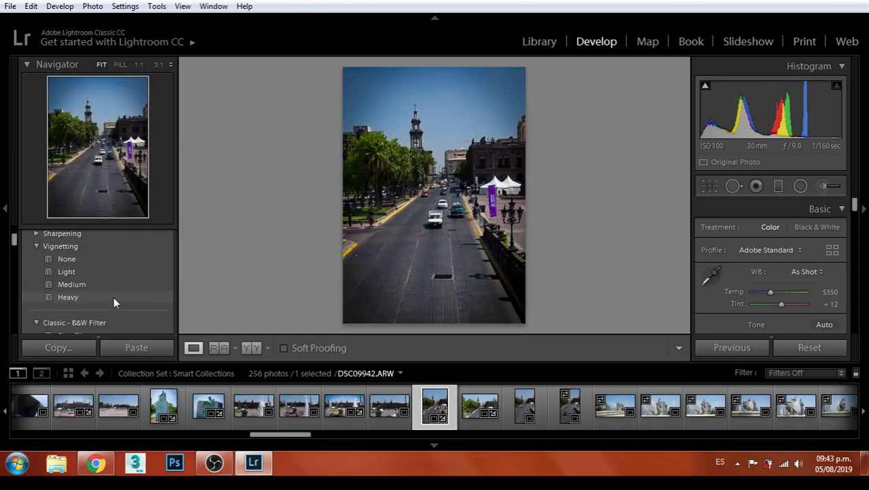
{"action": "left_click", "coordinate": [114, 296]}
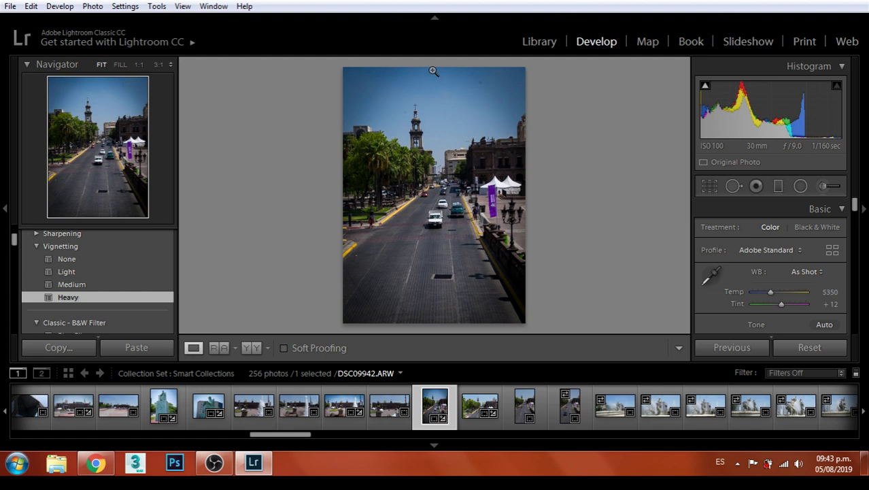
Heal sky spots near the top and beside the tower, and brush out a sky blemish
{"action": "key", "text": "q"}
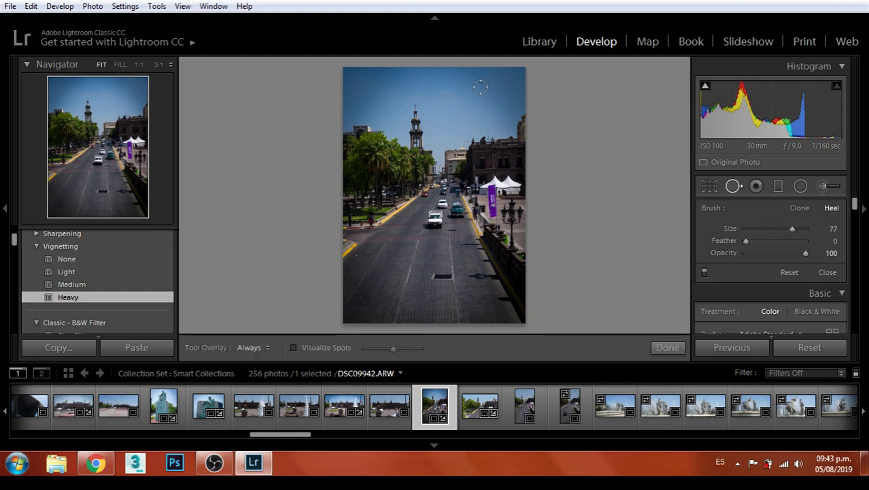
{"action": "left_click", "coordinate": [480, 81]}
{"action": "left_click", "coordinate": [402, 110]}
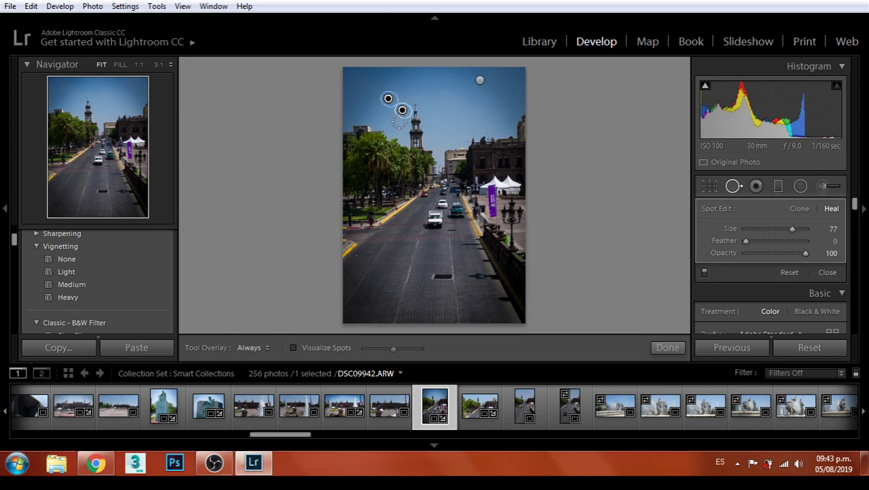
{"action": "key", "text": "z"}
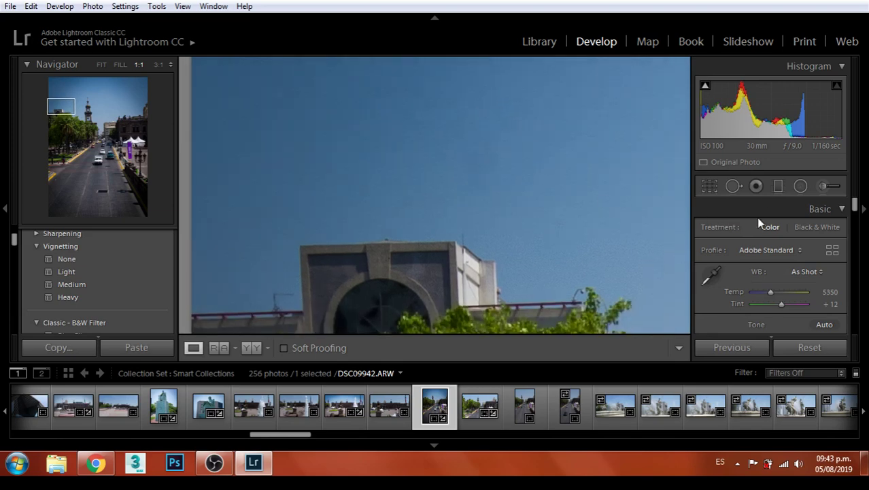
{"action": "left_click", "coordinate": [732, 186]}
{"action": "scroll", "coordinate": [490, 143], "scroll_direction": "down", "scroll_amount": 2}
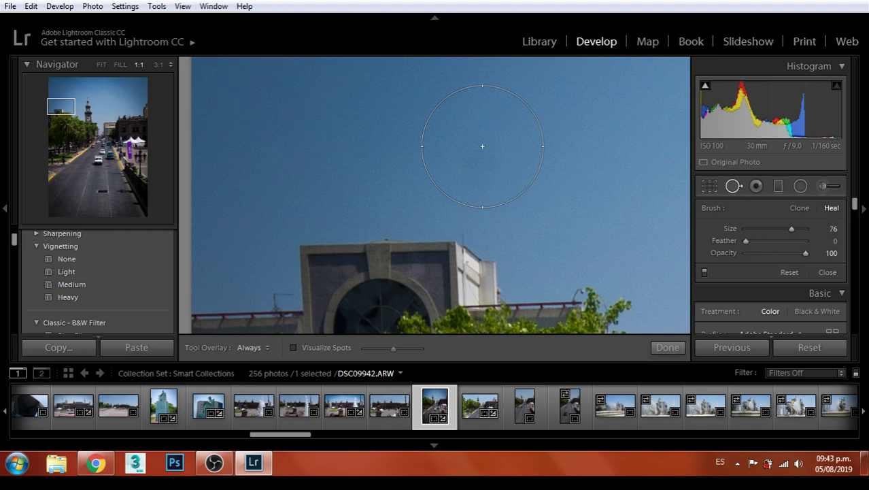
{"action": "left_click_drag", "start_coordinate": [483, 146], "coordinate": [555, 164]}
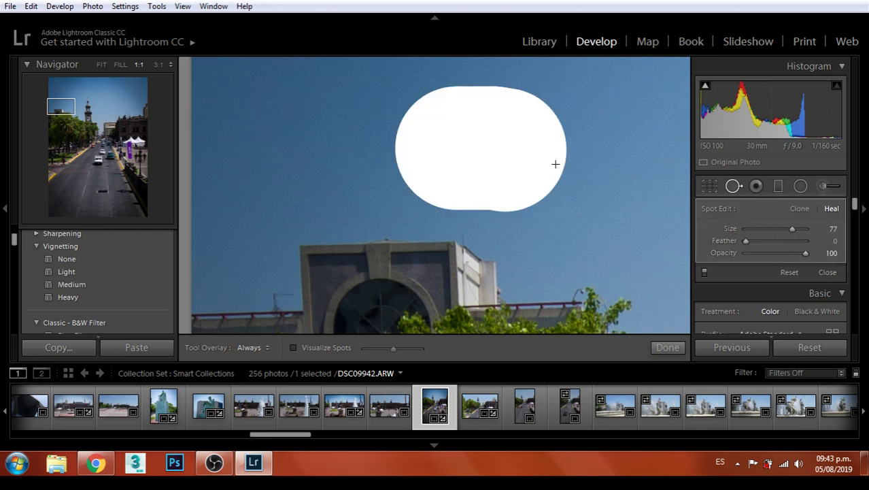
{"action": "key", "text": "q"}
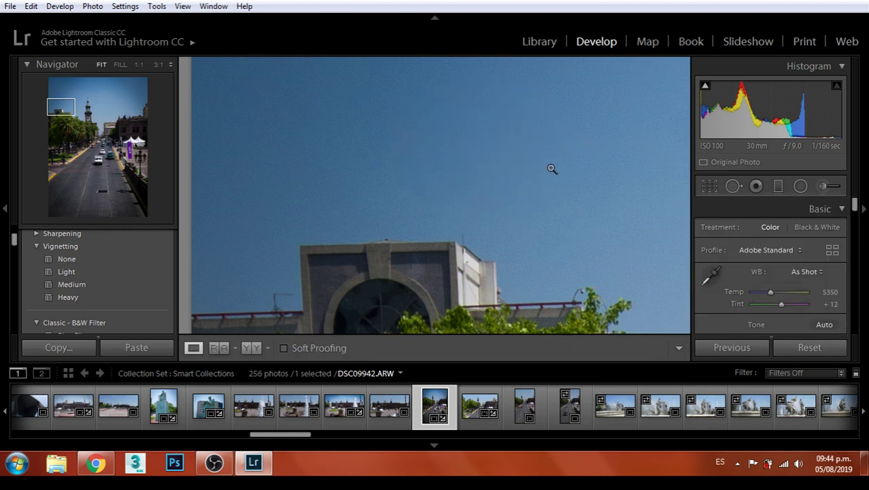
{"action": "left_click", "coordinate": [551, 169]}
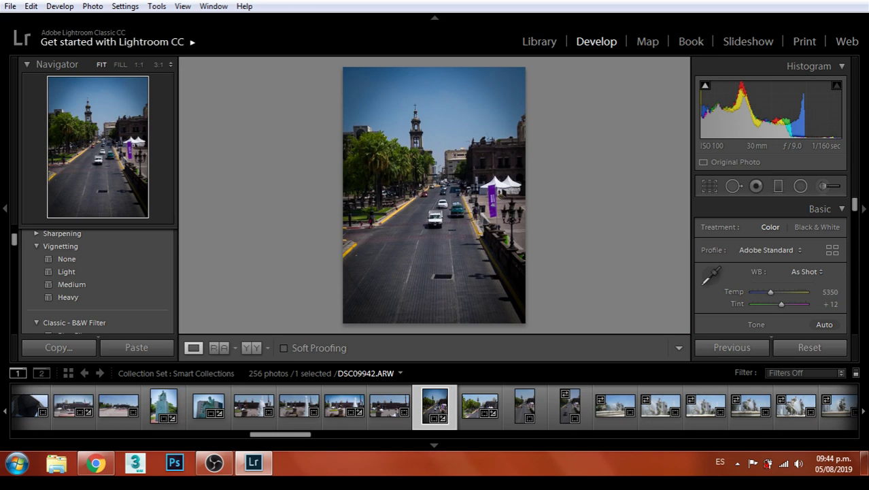
{"action": "left_click", "coordinate": [7, 9]}
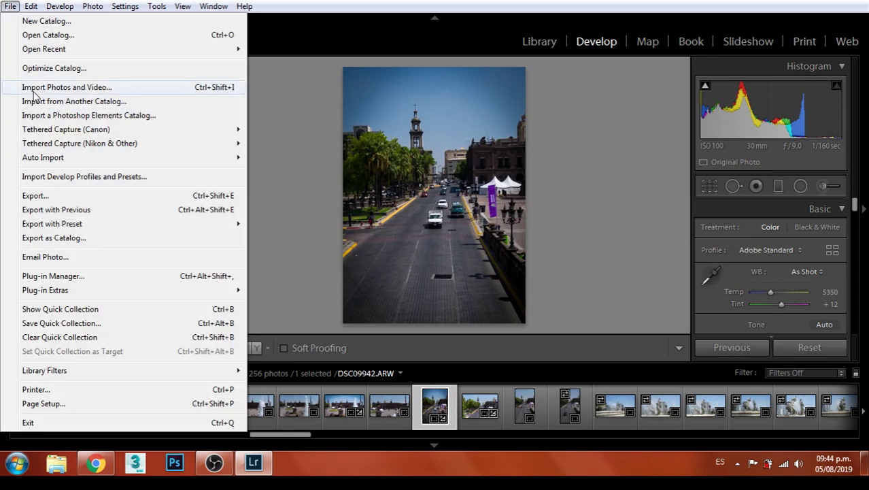
Export vertical avenue photo DSC09942 as one file to the Monterrey folder
{"action": "left_click", "coordinate": [50, 197]}
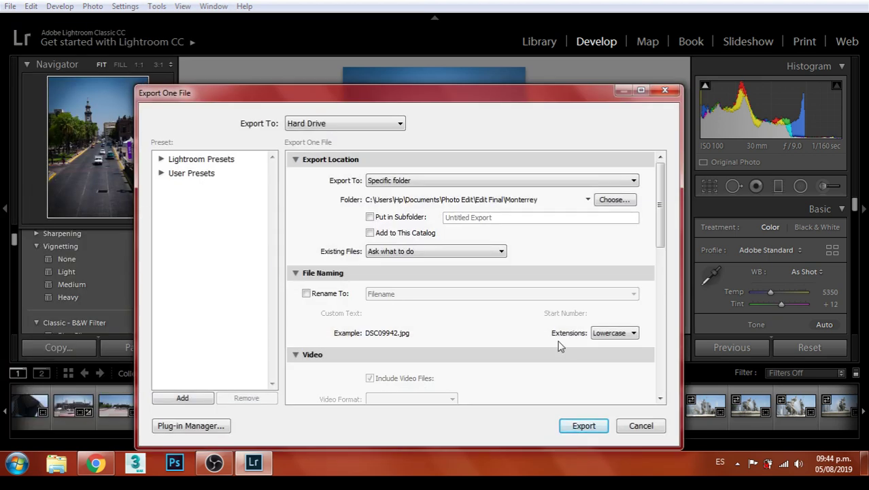
{"action": "left_click", "coordinate": [584, 426]}
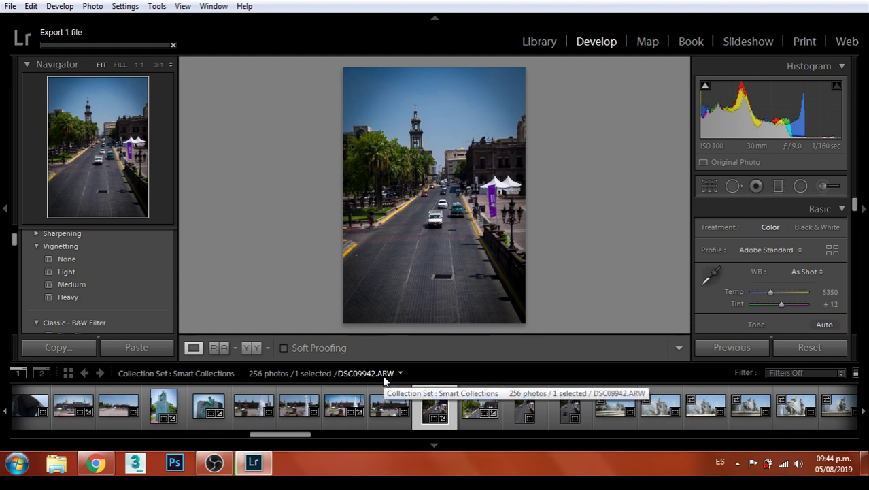
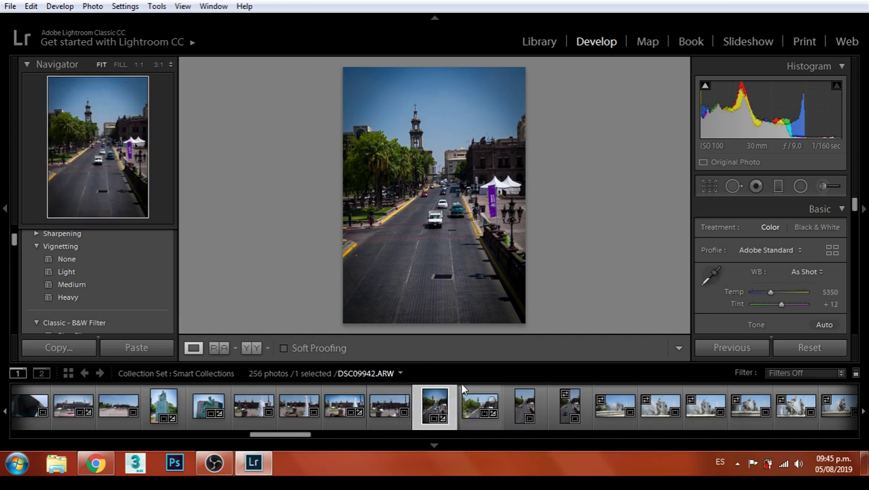
Open the LinkedIn notifications page in a new Chrome tab
{"action": "left_click", "coordinate": [465, 411]}
{"action": "left_click", "coordinate": [95, 468]}
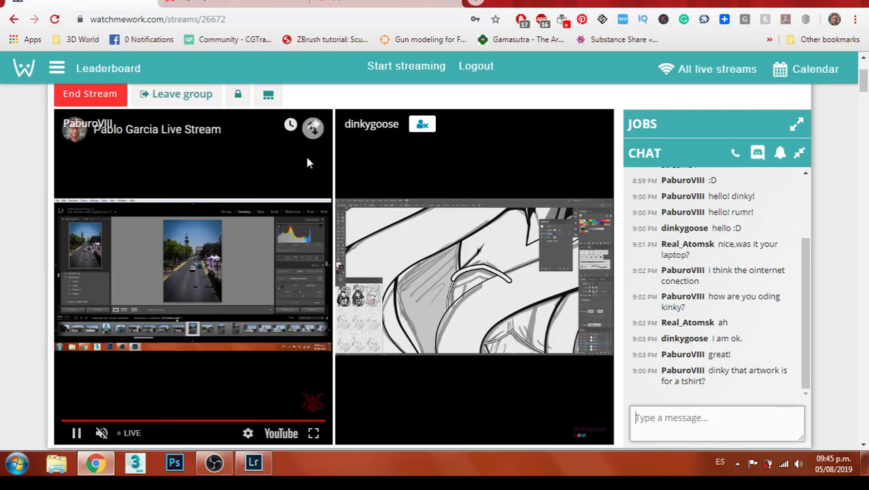
{"action": "left_click", "coordinate": [247, 472]}
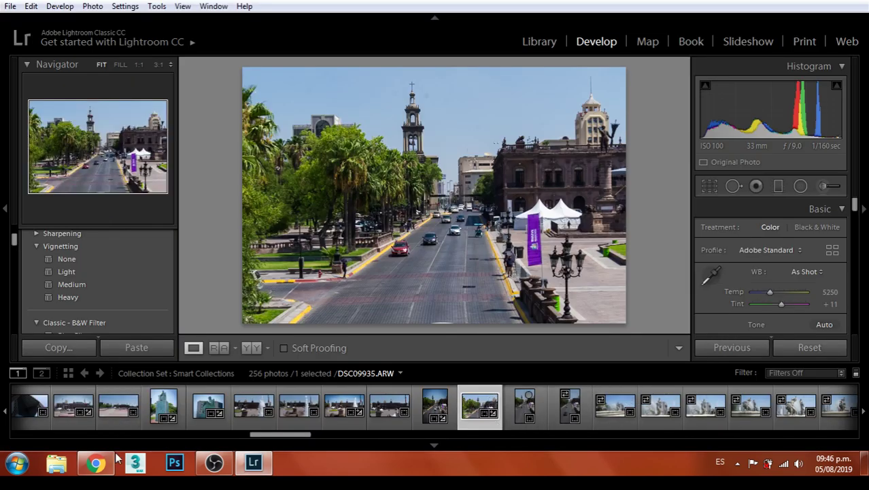
{"action": "left_click", "coordinate": [97, 464]}
{"action": "left_click", "coordinate": [472, 3]}
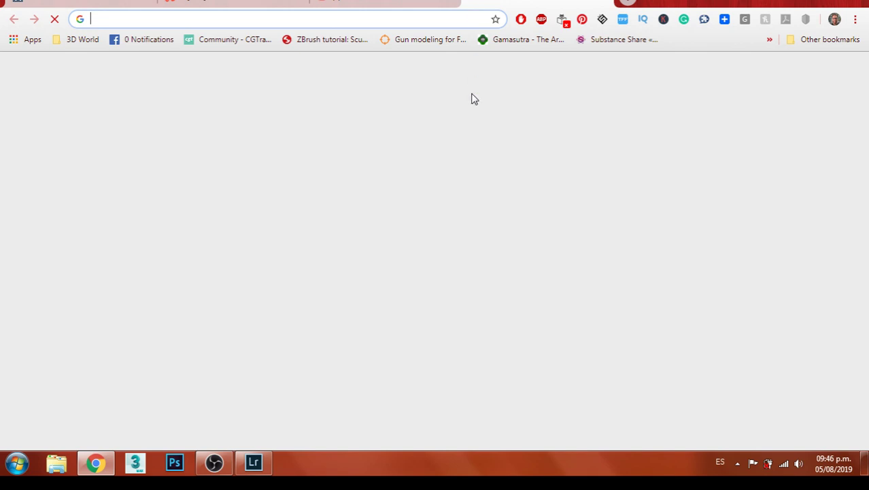
{"action": "type", "text": "linkedin.com/notifications/"}
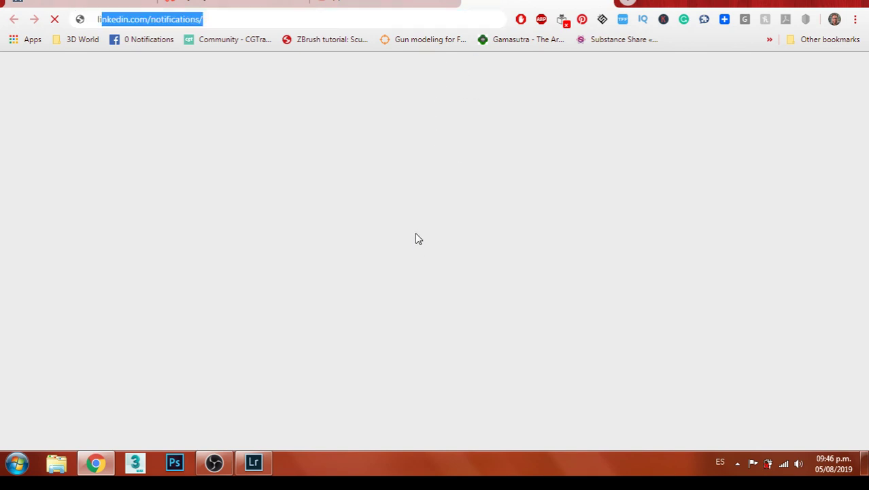
{"action": "key", "text": "Return"}
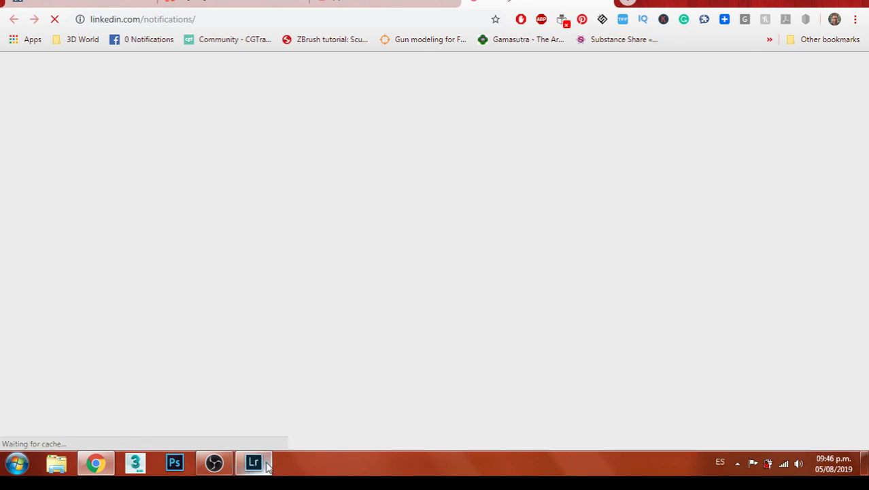
Load the fountain photo DSC09946.ARW in Lightroom's Develop module
{"action": "left_click", "coordinate": [255, 463]}
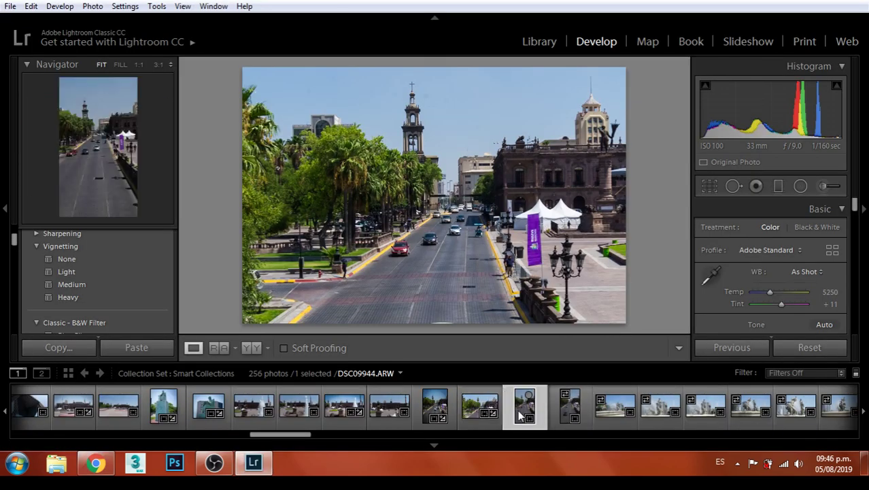
{"action": "left_click", "coordinate": [580, 410]}
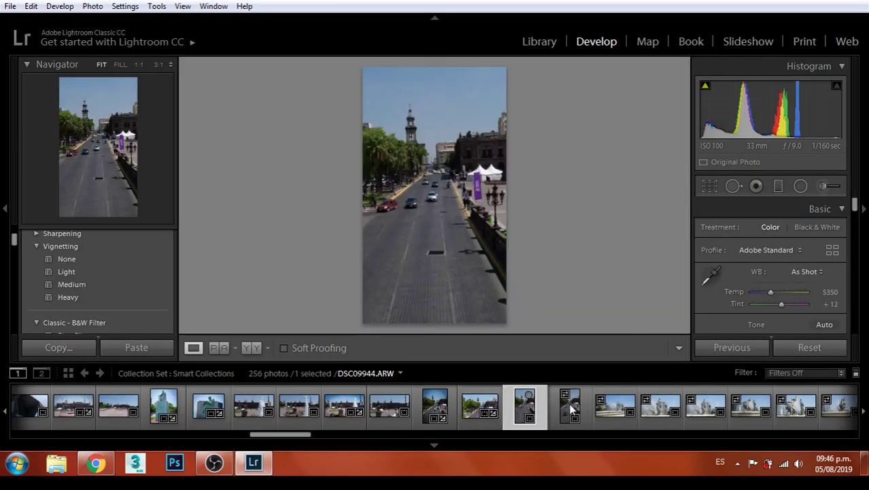
{"action": "left_click", "coordinate": [609, 410]}
{"action": "left_click", "coordinate": [99, 464]}
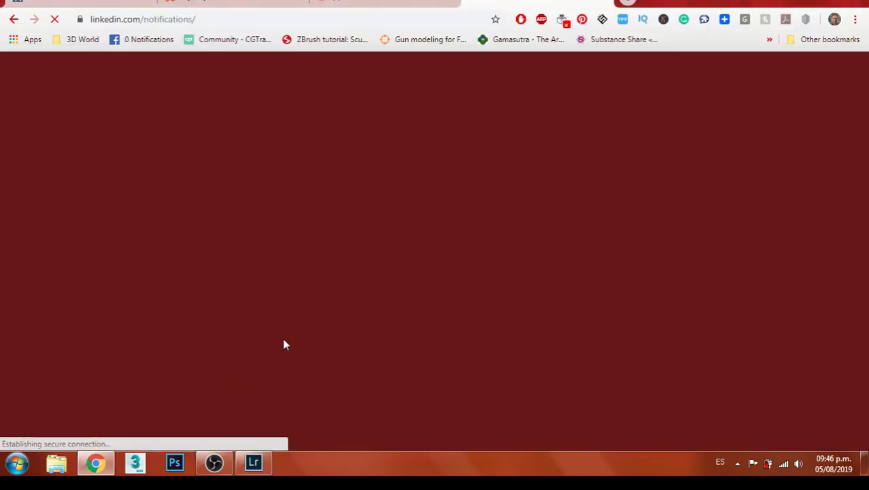
{"action": "left_click", "coordinate": [255, 464]}
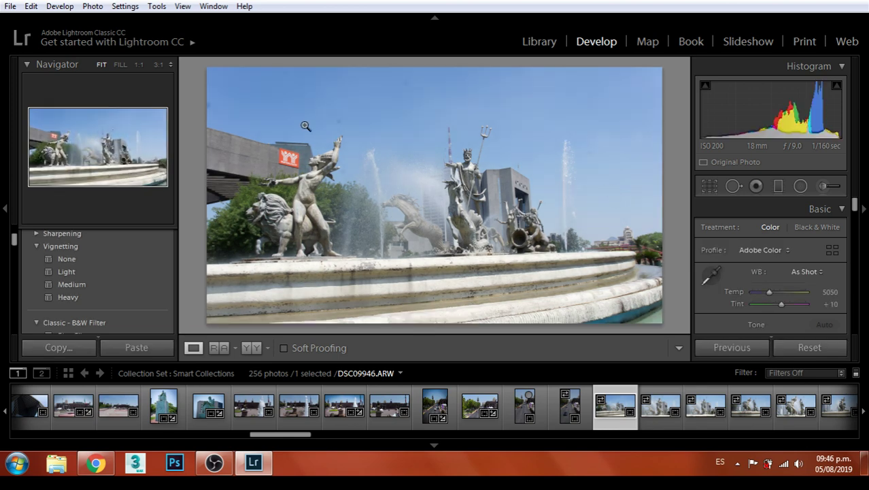
Heal away the red INFONAVIT logo on the wall at 1:1 zoom
{"action": "left_click", "coordinate": [278, 151]}
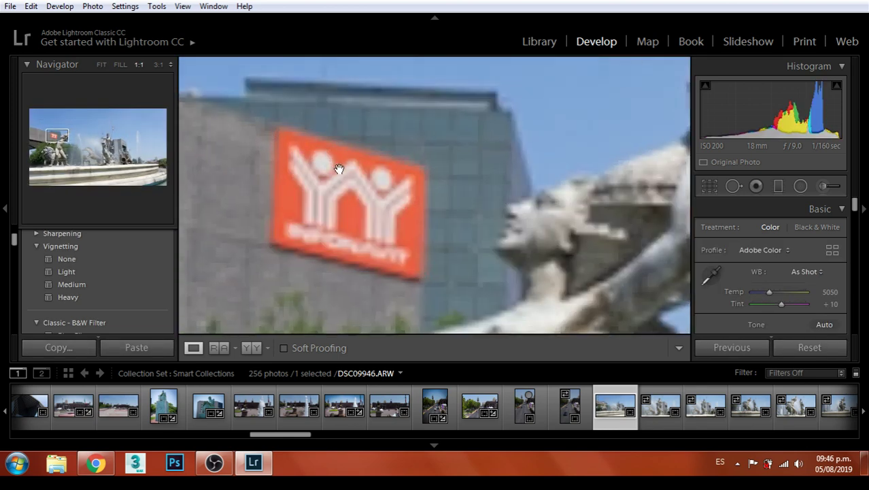
{"action": "left_click", "coordinate": [732, 192]}
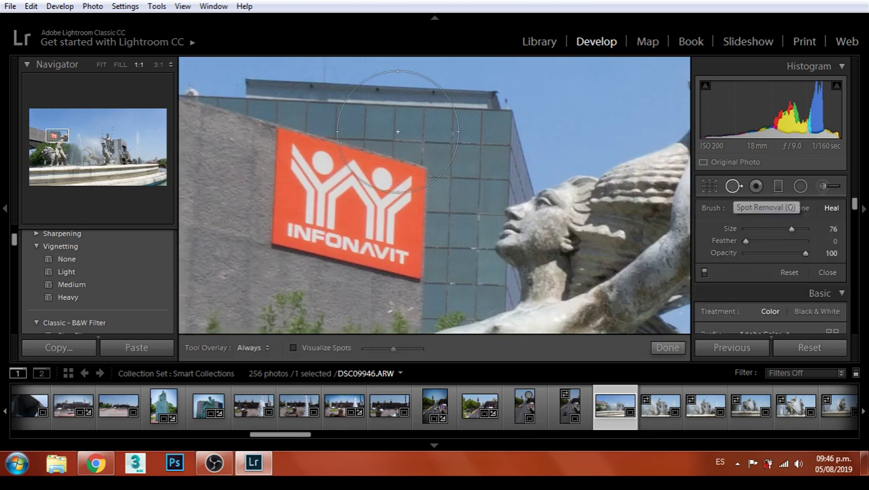
{"action": "scroll", "coordinate": [339, 168], "scroll_direction": "down", "scroll_amount": 8}
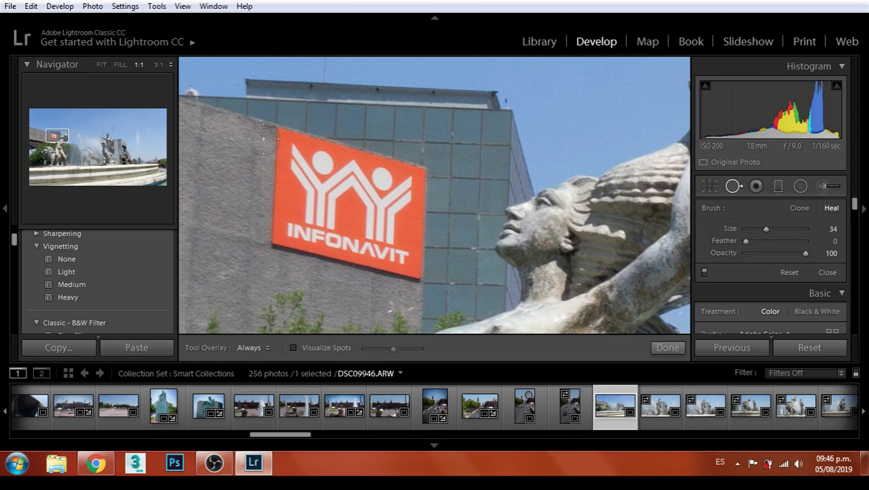
{"action": "mouse_move", "coordinate": [271, 138]}
{"action": "left_mouse_down"}
{"action": "mouse_move", "coordinate": [413, 187]}
{"action": "mouse_move", "coordinate": [406, 277]}
{"action": "mouse_move", "coordinate": [368, 273]}
{"action": "mouse_move", "coordinate": [281, 232]}
{"action": "mouse_move", "coordinate": [289, 159]}
{"action": "mouse_move", "coordinate": [286, 182]}
{"action": "mouse_move", "coordinate": [398, 208]}
{"action": "mouse_move", "coordinate": [366, 238]}
{"action": "mouse_move", "coordinate": [316, 206]}
{"action": "mouse_move", "coordinate": [385, 217]}
{"action": "mouse_move", "coordinate": [382, 225]}
{"action": "mouse_move", "coordinate": [363, 218]}
{"action": "mouse_move", "coordinate": [388, 215]}
{"action": "mouse_move", "coordinate": [414, 179]}
{"action": "mouse_move", "coordinate": [277, 139]}
{"action": "left_mouse_up"}
{"action": "scroll", "coordinate": [468, 197], "scroll_direction": "down", "scroll_amount": 5}
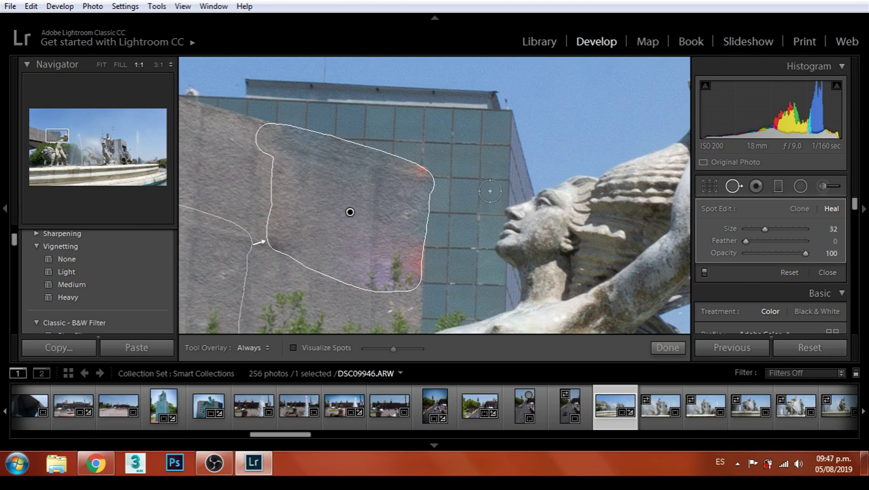
{"action": "left_click", "coordinate": [668, 347]}
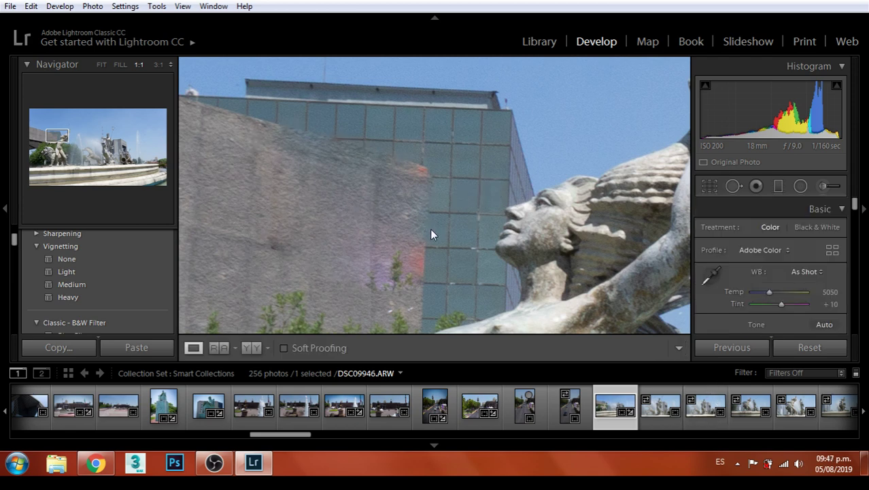
{"action": "left_click", "coordinate": [477, 204]}
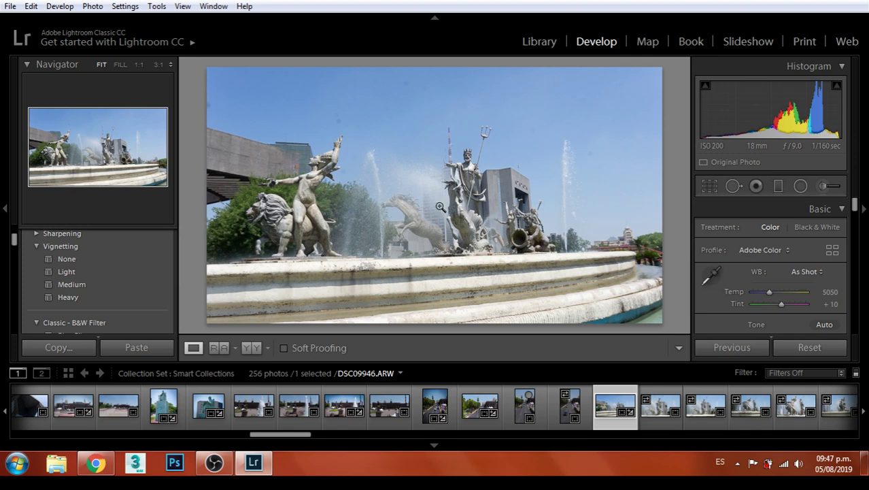
Heal the leftover pink patch beside the left statue, moving the source to cleaner wall
{"action": "left_click", "coordinate": [314, 171]}
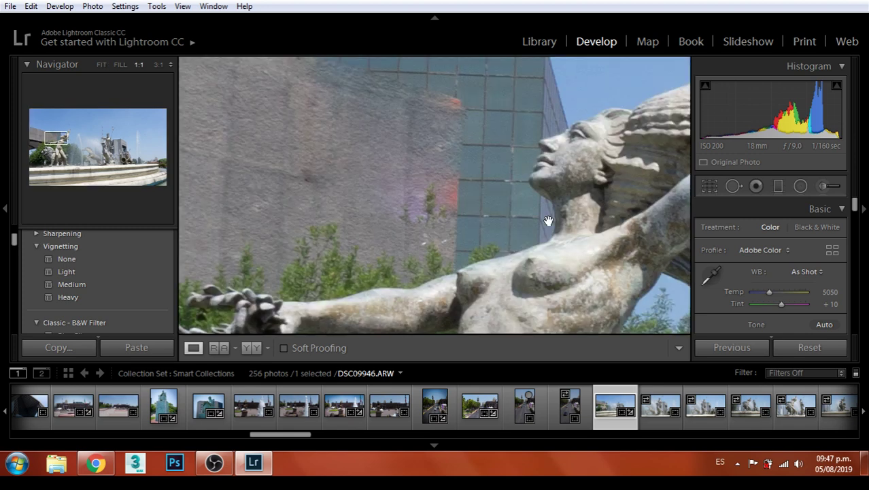
{"action": "left_click", "coordinate": [735, 186]}
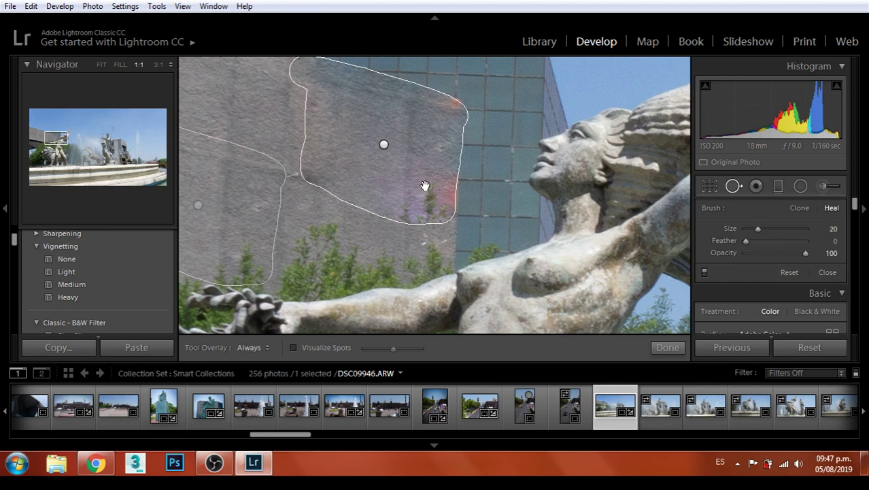
{"action": "scroll", "coordinate": [498, 243], "scroll_direction": "down", "scroll_amount": 5}
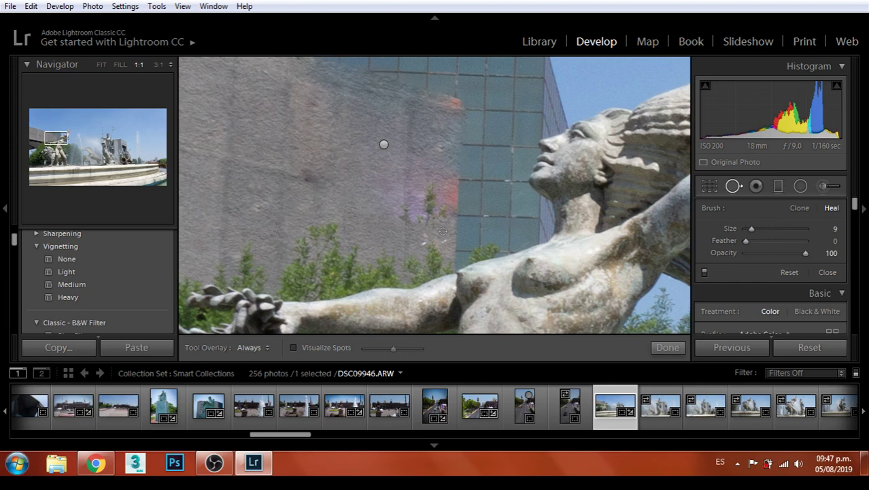
{"action": "scroll", "coordinate": [443, 234], "scroll_direction": "up", "scroll_amount": 8}
{"action": "mouse_move", "coordinate": [443, 234]}
{"action": "left_mouse_down"}
{"action": "mouse_move", "coordinate": [430, 188]}
{"action": "mouse_move", "coordinate": [448, 219]}
{"action": "mouse_move", "coordinate": [401, 223]}
{"action": "mouse_move", "coordinate": [403, 211]}
{"action": "mouse_move", "coordinate": [438, 200]}
{"action": "left_mouse_up"}
{"action": "scroll", "coordinate": [536, 196], "scroll_direction": "down", "scroll_amount": 6}
{"action": "mouse_move", "coordinate": [310, 187]}
{"action": "left_mouse_down"}
{"action": "mouse_move", "coordinate": [264, 149]}
{"action": "mouse_move", "coordinate": [291, 172]}
{"action": "mouse_move", "coordinate": [265, 218]}
{"action": "left_mouse_up"}
{"action": "left_click", "coordinate": [662, 348]}
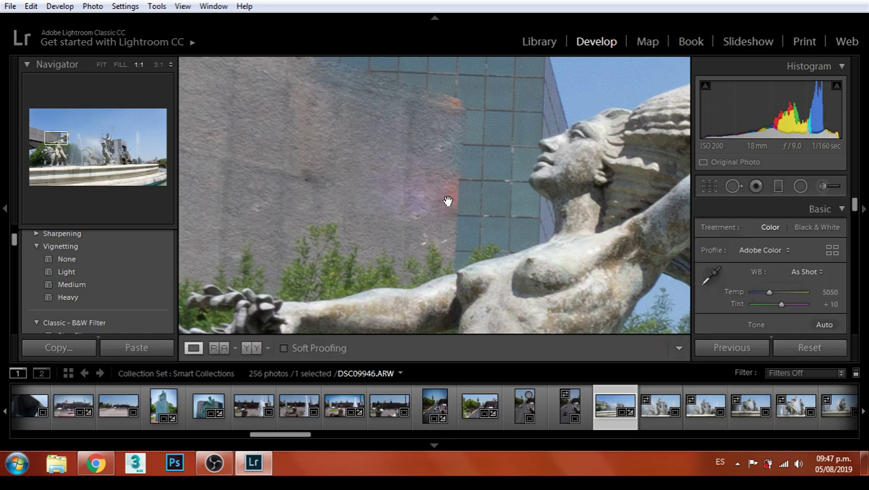
{"action": "left_click", "coordinate": [486, 160]}
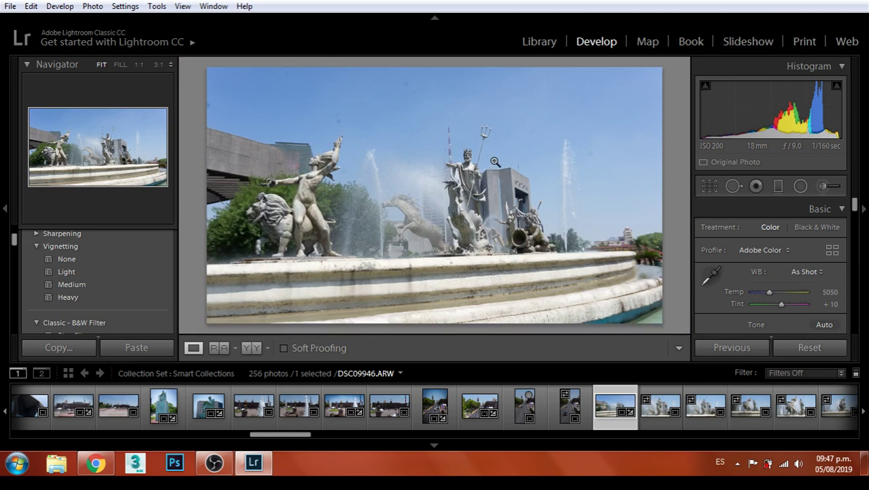
Apply a repositioned 8.5 x 11 crop to the fountain photo, then reopen the Aspect list
{"action": "left_click", "coordinate": [717, 188]}
{"action": "left_click", "coordinate": [805, 231]}
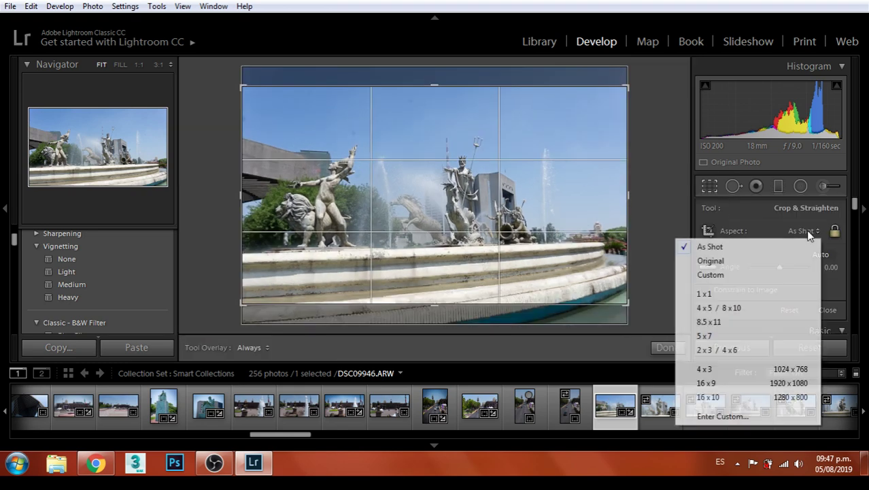
{"action": "left_click", "coordinate": [711, 320]}
{"action": "left_click_drag", "start_coordinate": [480, 185], "coordinate": [505, 170]}
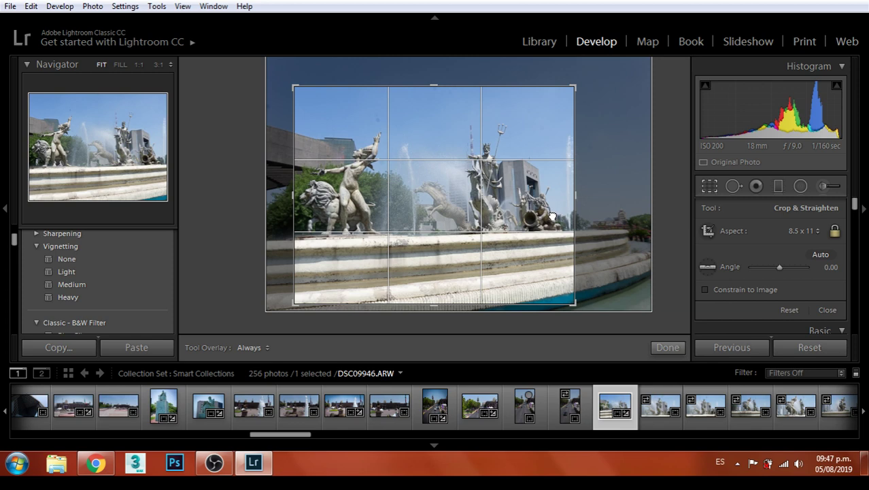
{"action": "key", "text": "Return"}
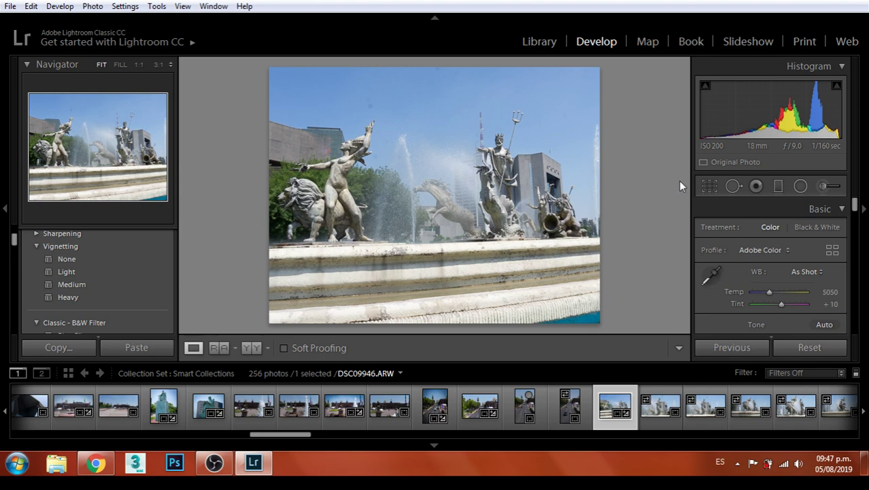
{"action": "key", "text": "r"}
{"action": "left_click", "coordinate": [809, 231]}
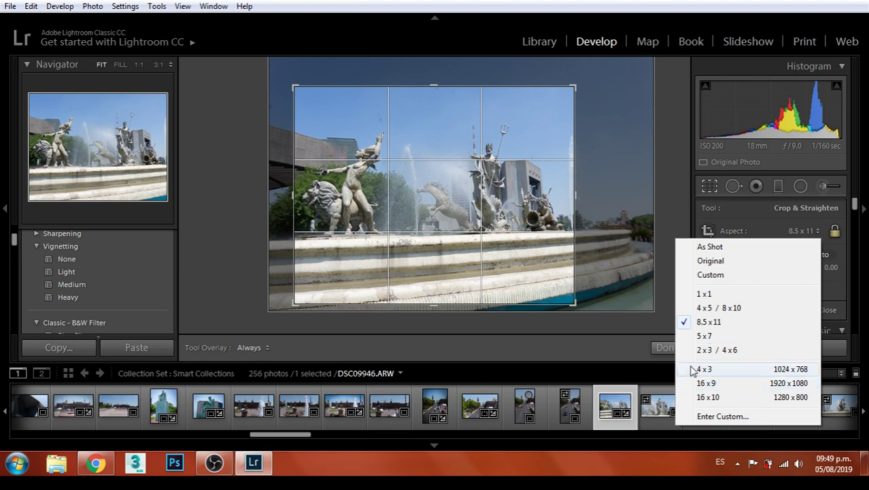
Switch the crop to 2 x 3 / 4 x 6, enlarge the frame and apply it
{"action": "left_click", "coordinate": [718, 350]}
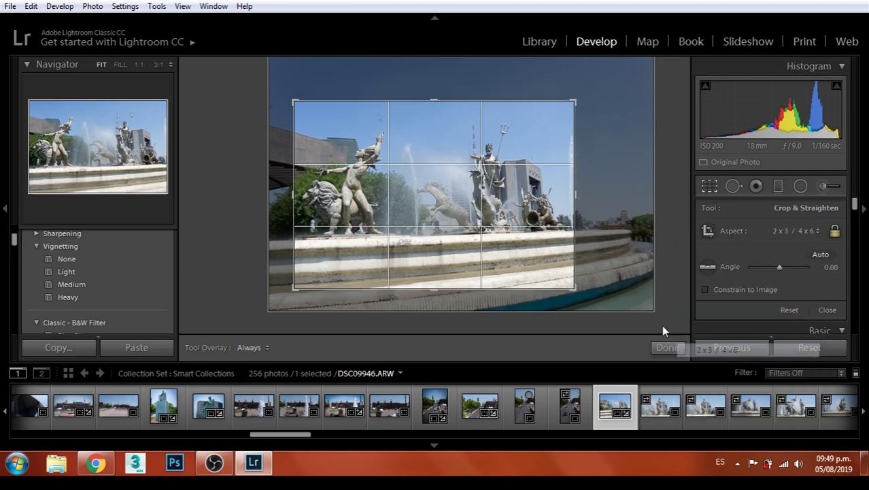
{"action": "left_click_drag", "start_coordinate": [564, 281], "coordinate": [564, 248]}
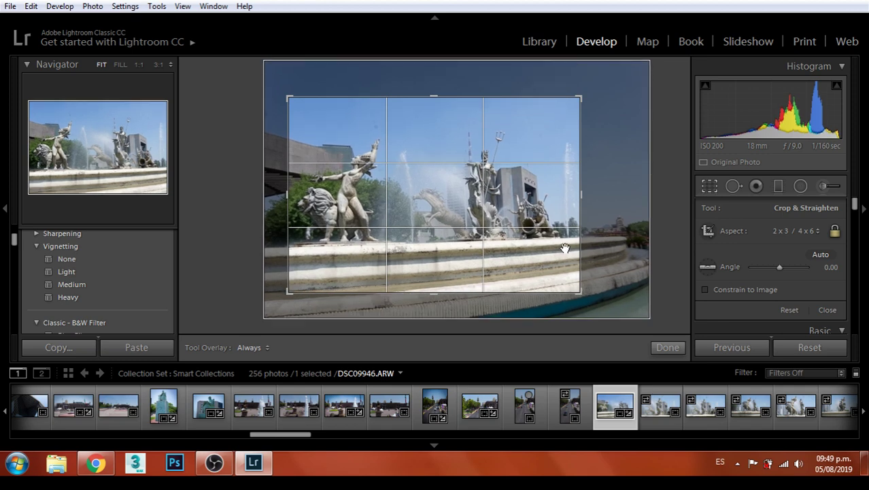
{"action": "key", "text": "Return"}
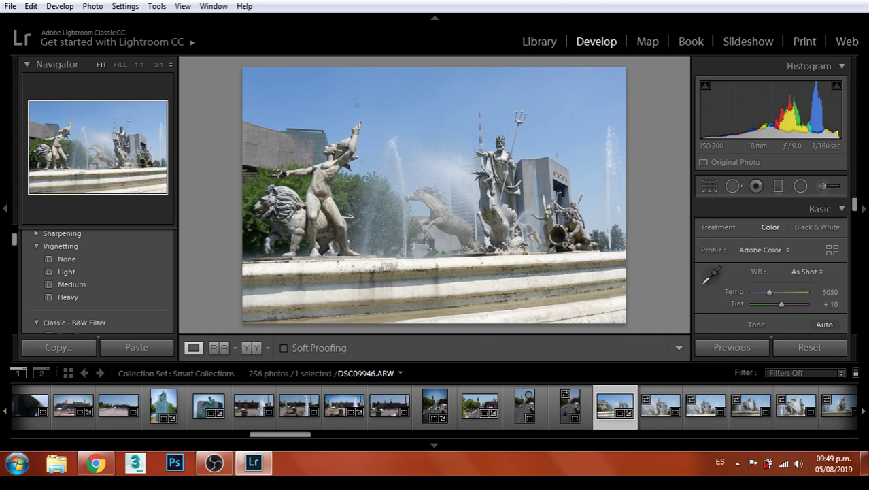
Apply the Heavy vignette preset and heal two dust specks in the sky
{"action": "left_click", "coordinate": [78, 297]}
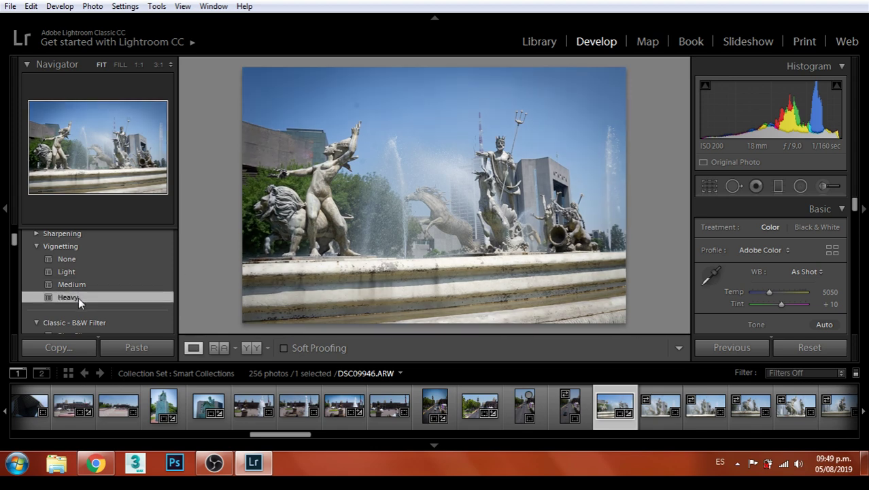
{"action": "left_click", "coordinate": [734, 186]}
{"action": "scroll", "coordinate": [368, 114], "scroll_direction": "down", "scroll_amount": 1}
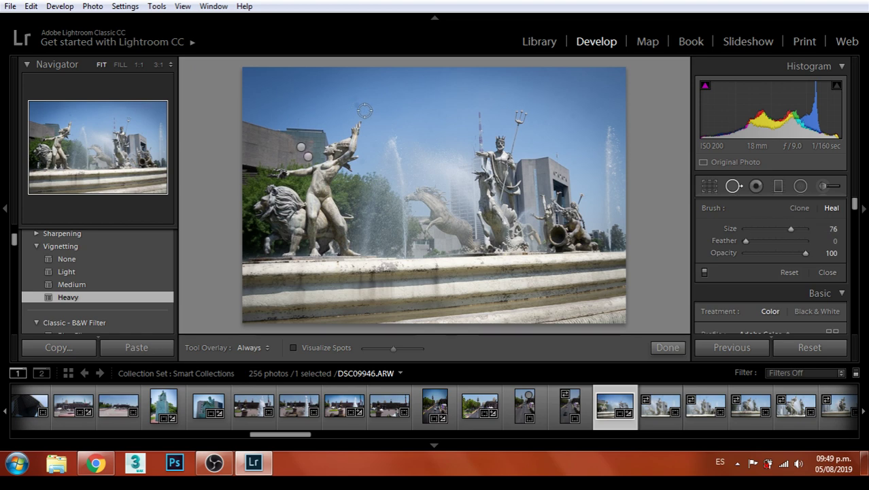
{"action": "left_click", "coordinate": [354, 102]}
{"action": "left_click", "coordinate": [569, 113]}
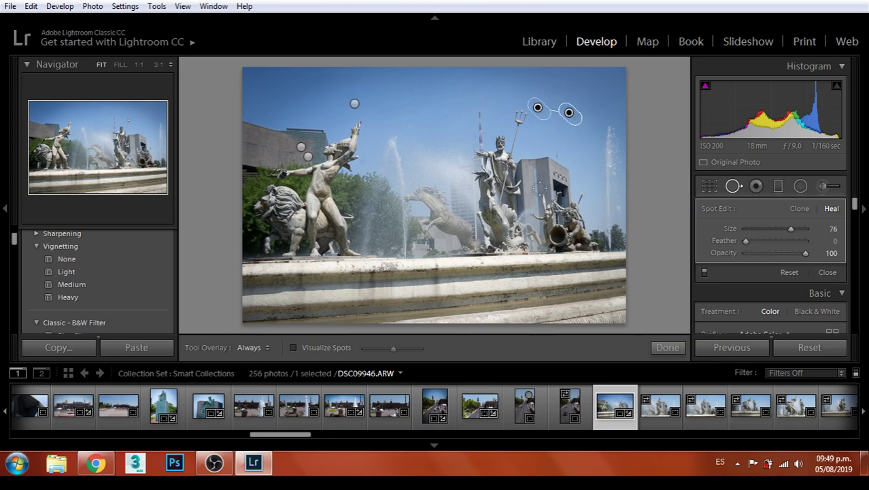
{"action": "left_click", "coordinate": [668, 347]}
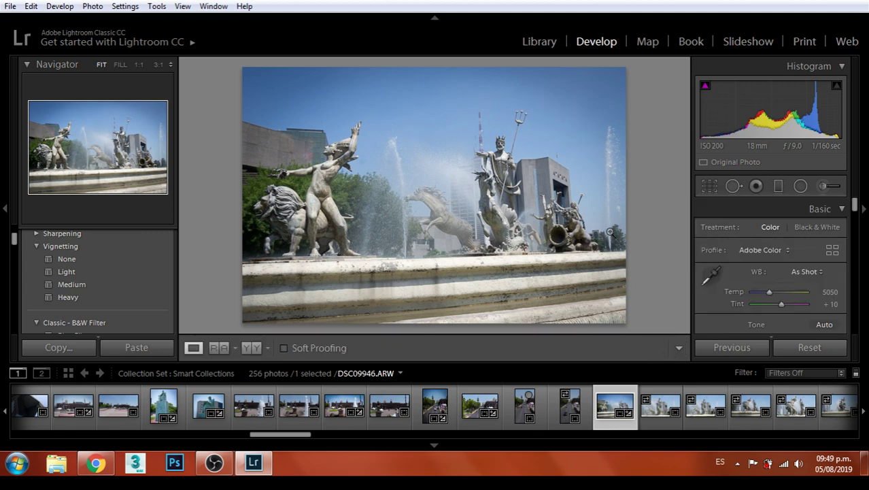
Inspect the fountain photo at 1:1, return to Fit view, and open the File menu
{"action": "left_click", "coordinate": [604, 227]}
{"action": "left_click", "coordinate": [605, 205]}
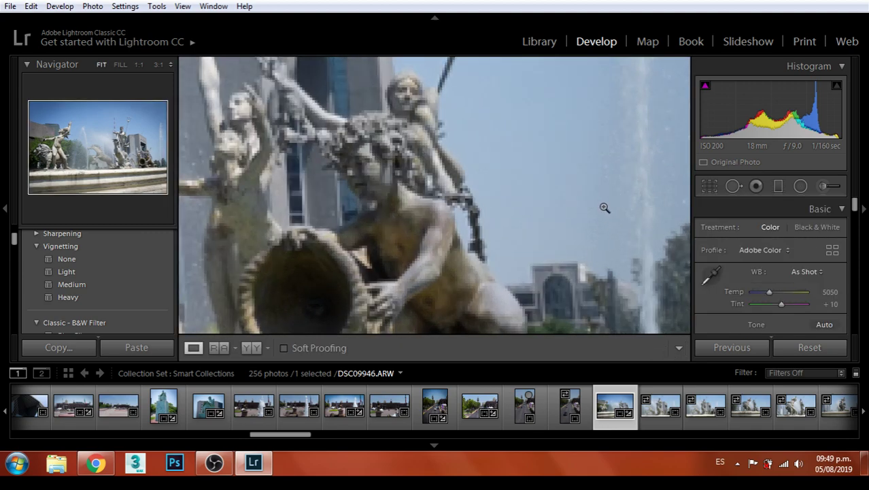
{"action": "left_click", "coordinate": [10, 6]}
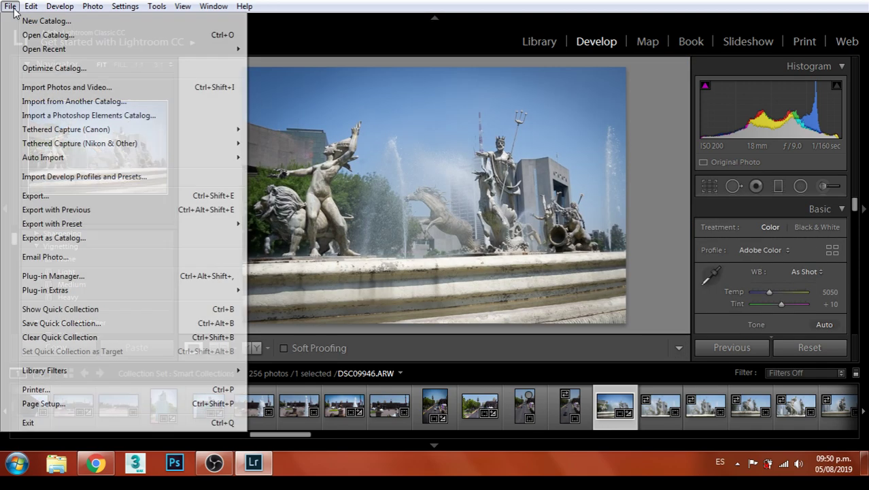
Export DSC09946 as a JPEG into the Monterrey folder under Edit Final
{"action": "left_click", "coordinate": [43, 196]}
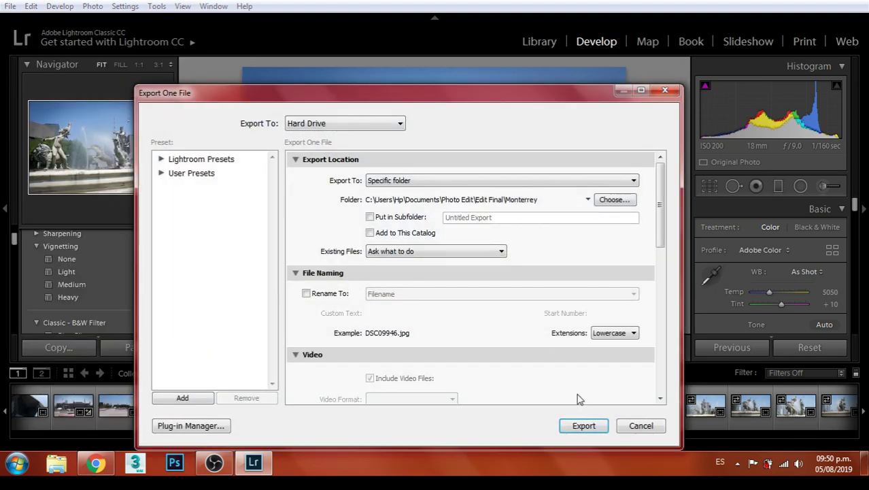
{"action": "left_click", "coordinate": [583, 429]}
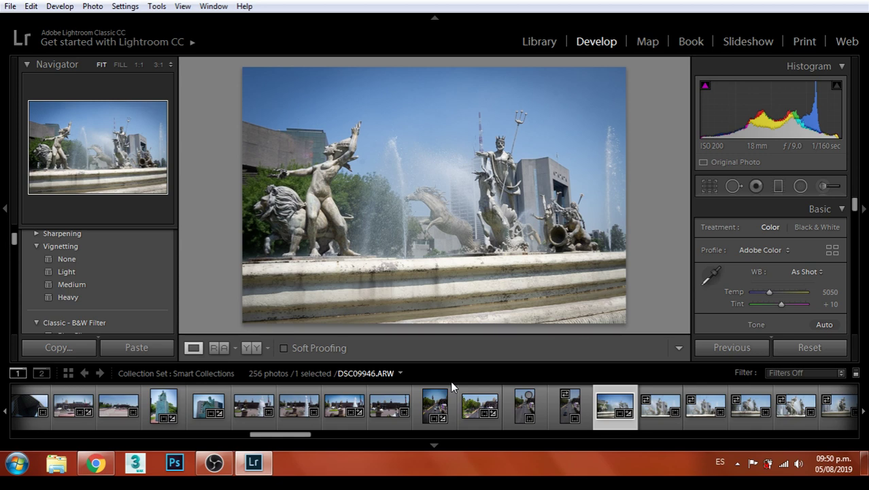
Advance to photo DSC09947, then review LinkedIn notifications and messaging in Chrome
{"action": "key", "text": "Right"}
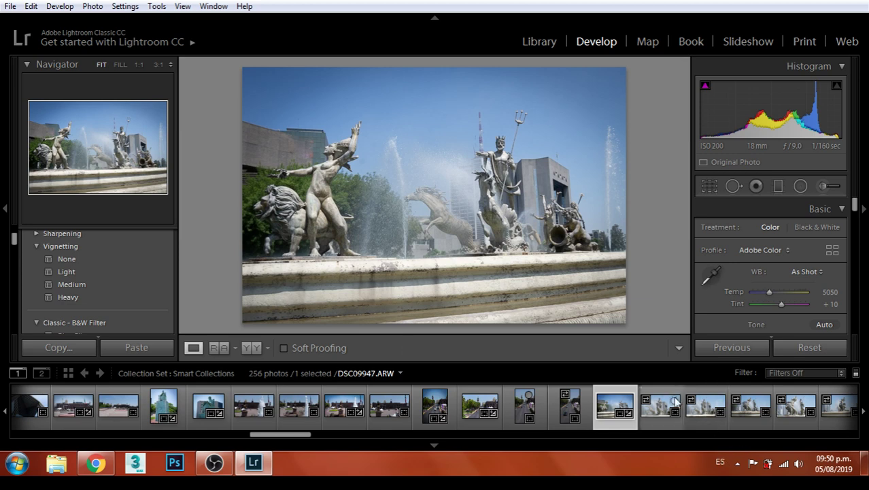
{"action": "left_click", "coordinate": [97, 465]}
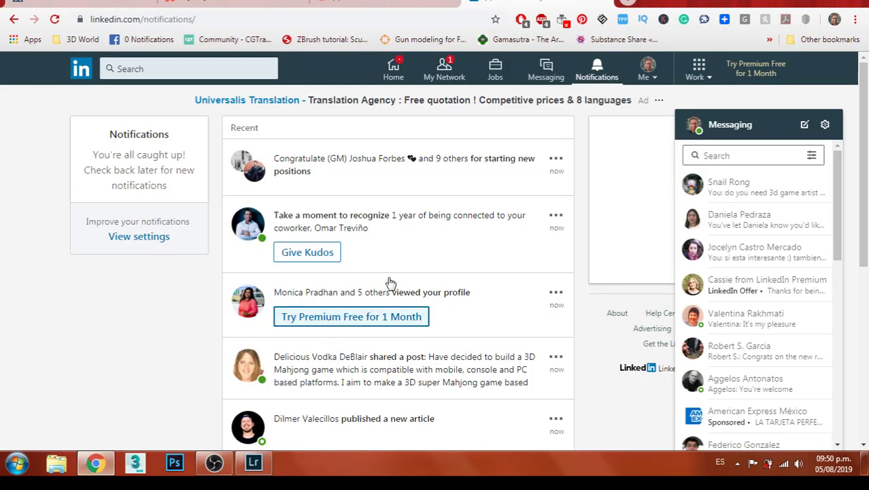
{"action": "left_click", "coordinate": [548, 66]}
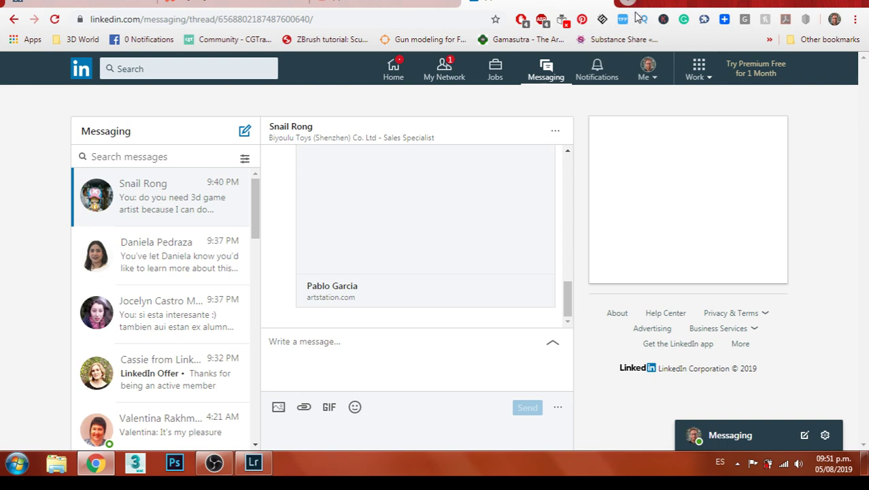
{"action": "left_click", "coordinate": [376, 4]}
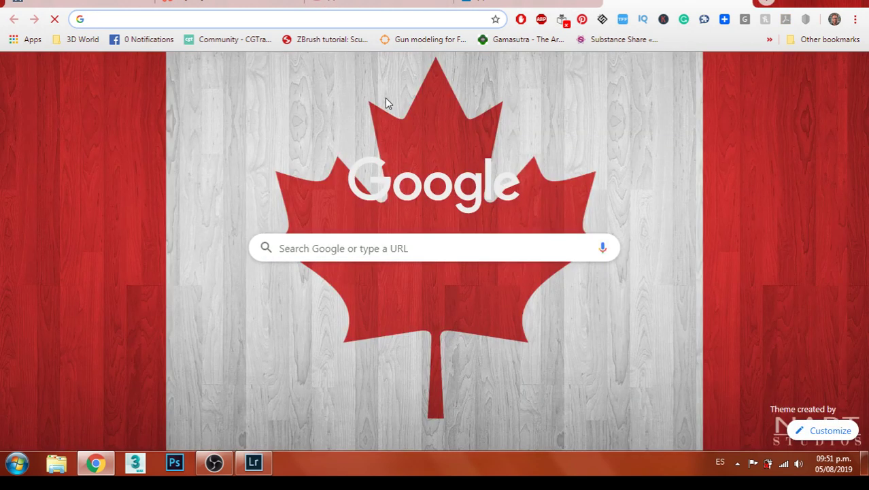
Load cgtrader.com from the address bar, then go back to the LinkedIn messages
{"action": "type", "text": "g"}
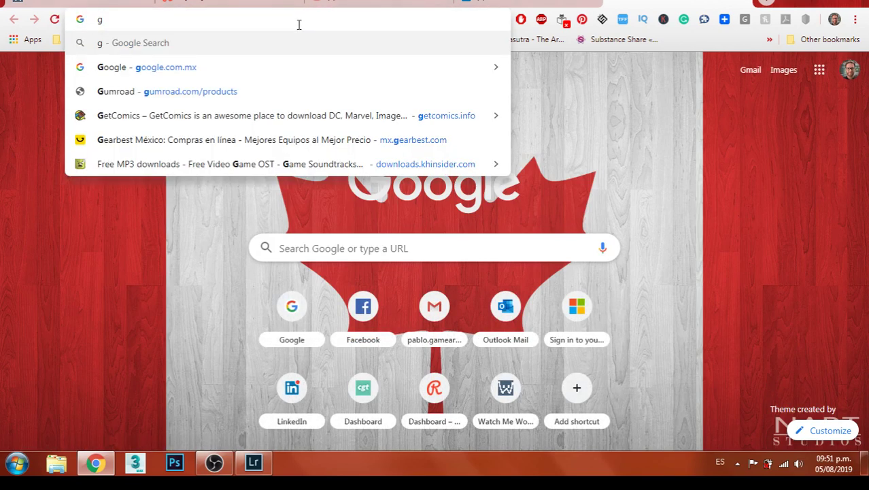
{"action": "key", "text": "BackSpace"}
{"action": "type", "text": "cg"}
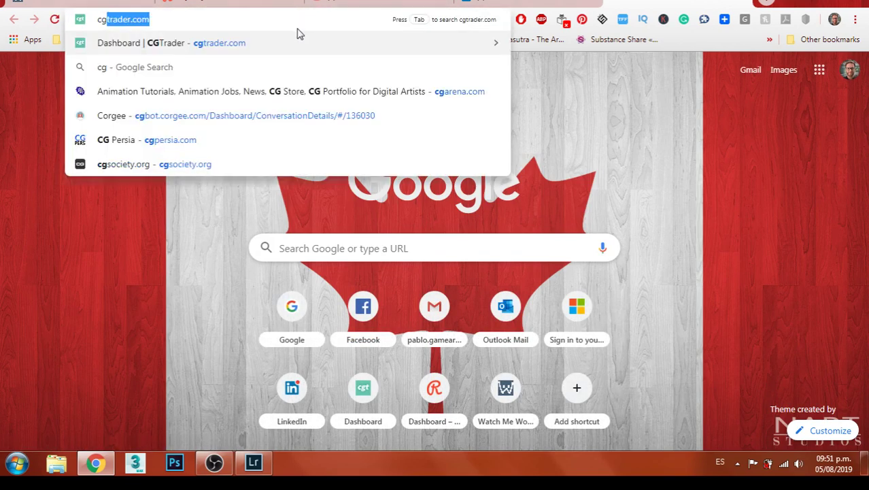
{"action": "key", "text": "Return"}
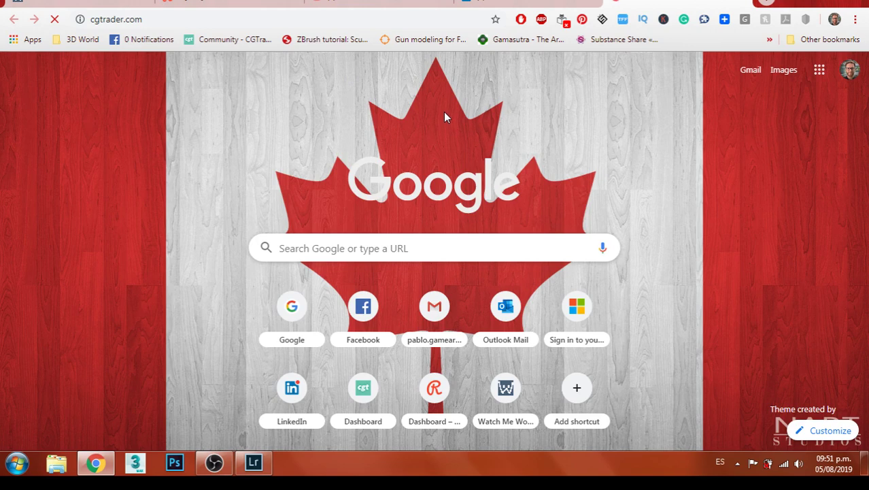
{"action": "left_click", "coordinate": [277, 420]}
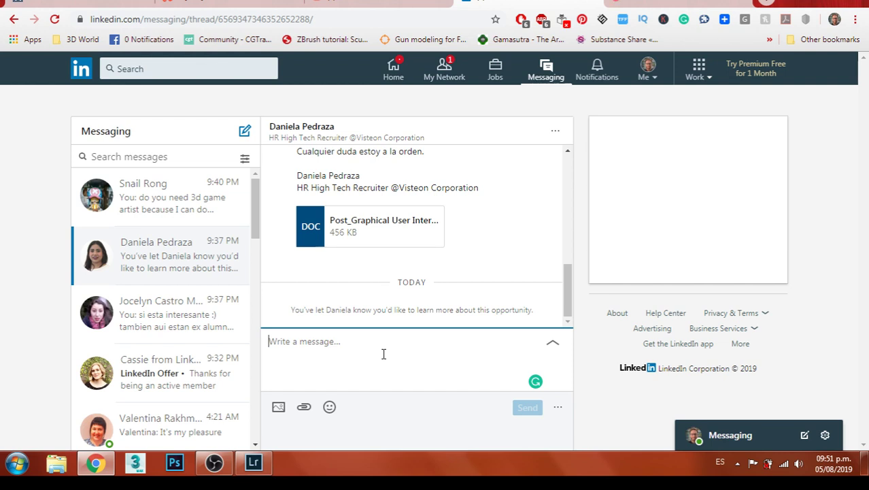
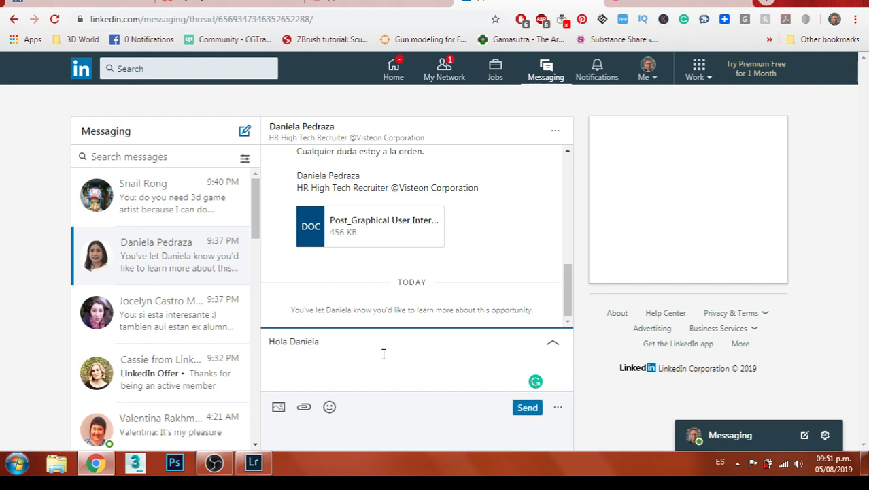
Send the recruiter a Spanish reply confirming interest, mentioning the emailed response, ending 'buen dia!'
{"action": "type", "text": "si estoy interesado te envue"}
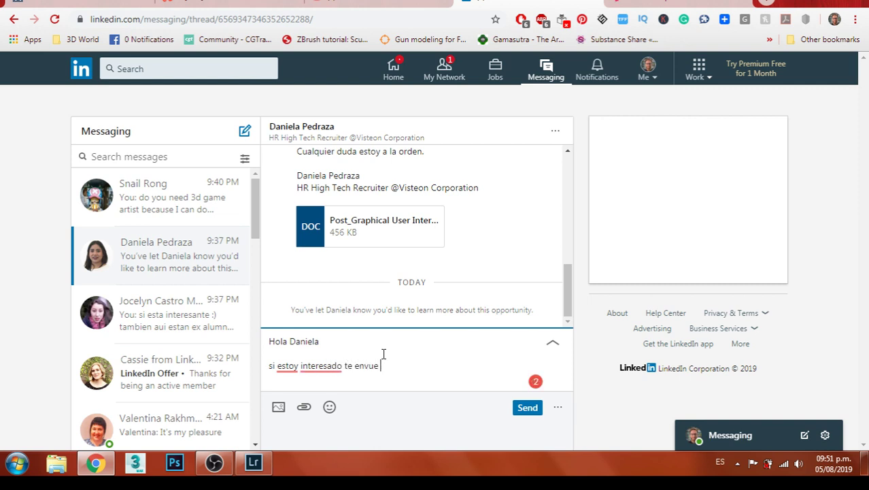
{"action": "key", "text": "BackSpace"}
{"action": "key", "text": "BackSpace"}
{"action": "key", "text": "BackSpace"}
{"action": "type", "text": "ie un email a "}
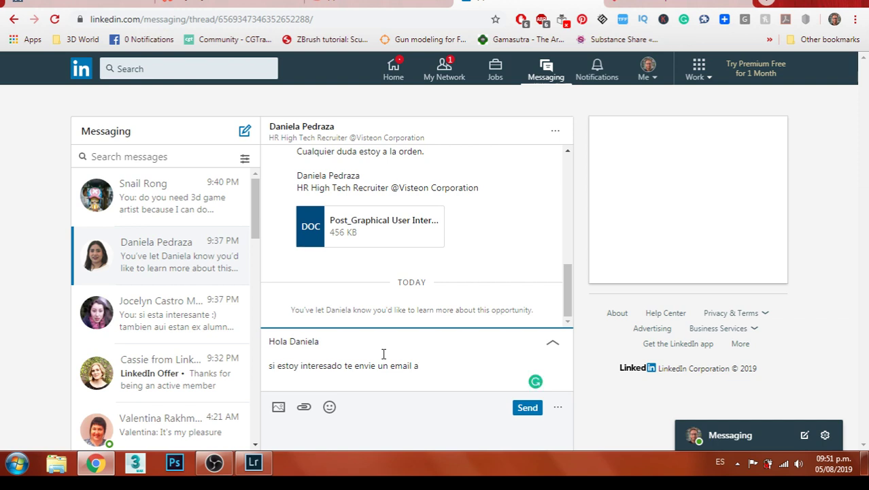
{"action": "type", "text": "l"}
{"action": "type", "text": " email que me mandaste"}
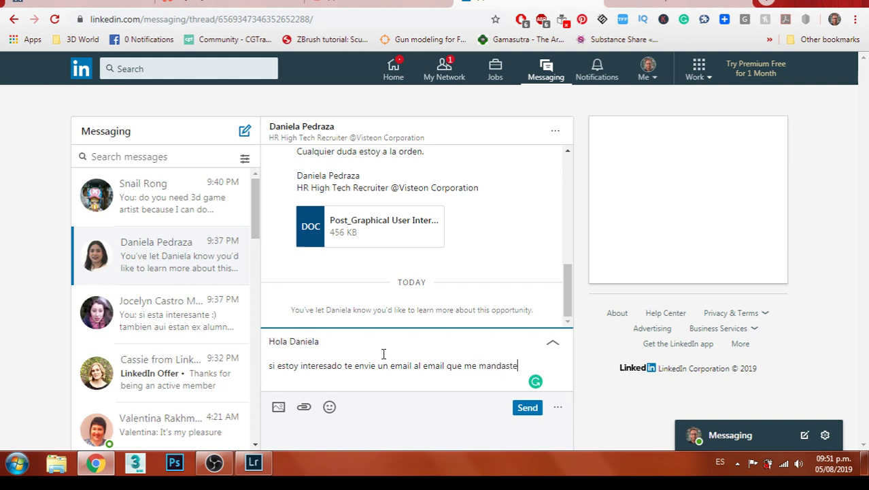
{"action": "type", "text": " gracias por contactarme"}
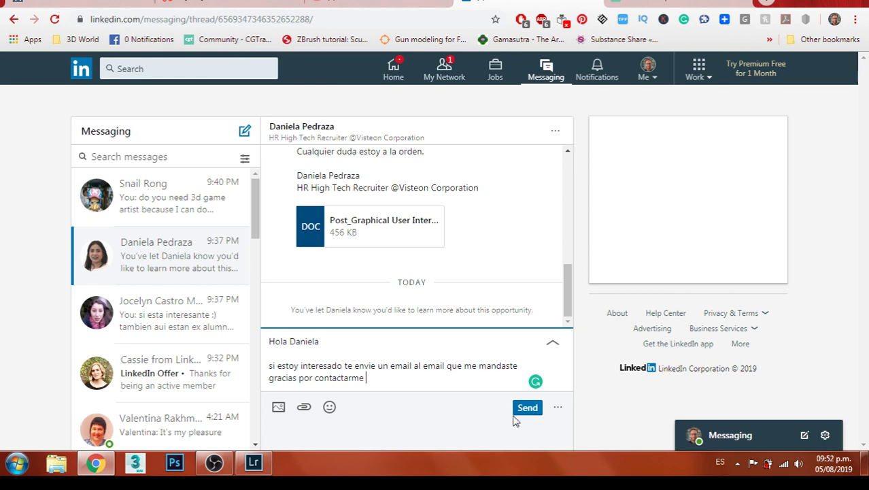
{"action": "key", "text": "Return"}
{"action": "key", "text": "Return"}
{"action": "type", "text": "buen dia!"}
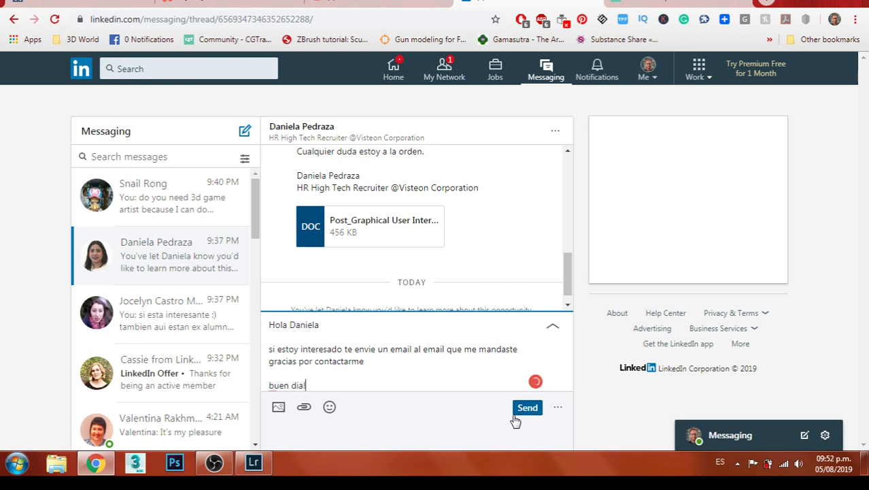
{"action": "left_click", "coordinate": [522, 411]}
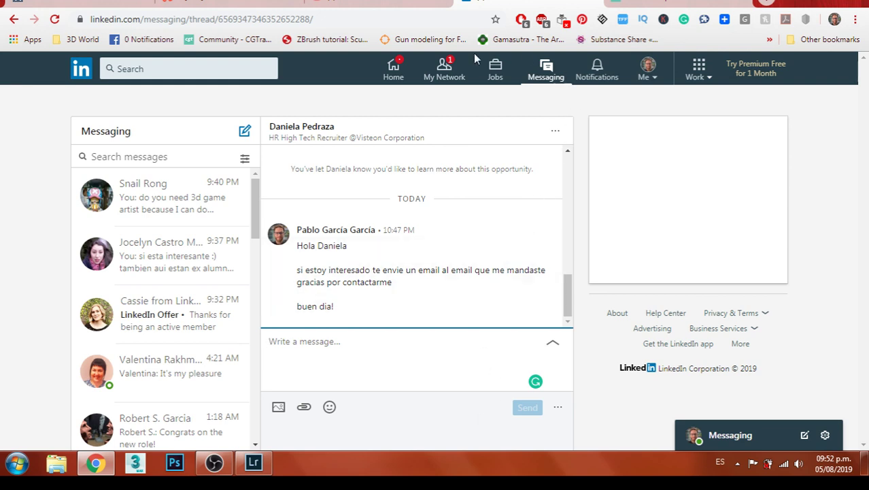
View the watchmework.com stream tab, then open the CGTrader dashboard from the toolbar
{"action": "left_click", "coordinate": [444, 68]}
{"action": "left_click", "coordinate": [139, 4]}
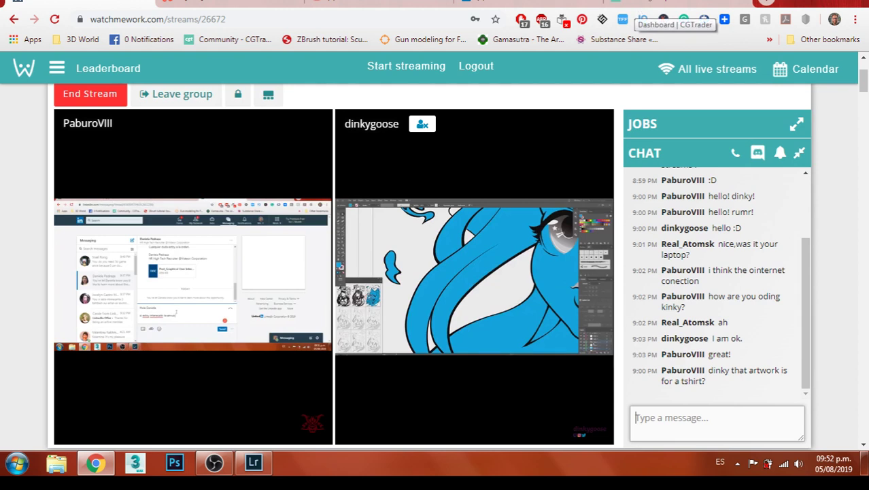
{"action": "left_click", "coordinate": [645, 19]}
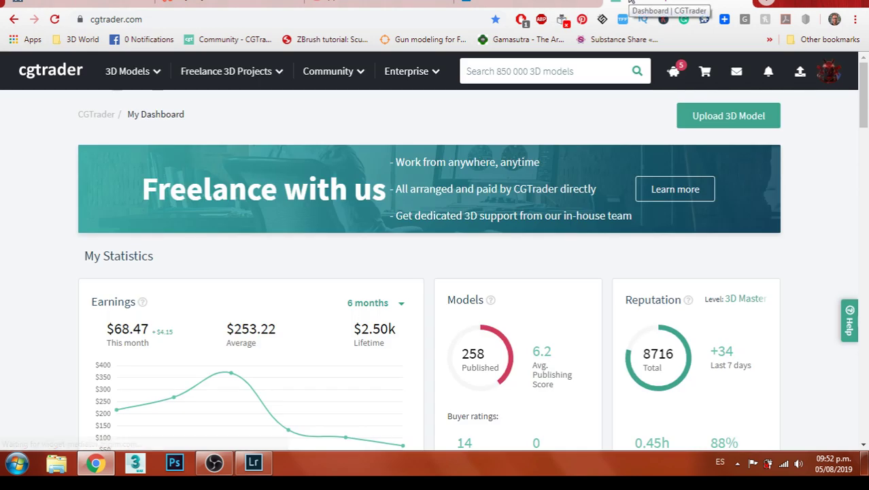
Scroll through the CGTrader earnings, models and reputation stats, then switch to LinkedIn's My Network tab
{"action": "scroll", "coordinate": [453, 191], "scroll_direction": "down", "scroll_amount": 1}
{"action": "scroll", "coordinate": [454, 191], "scroll_direction": "down", "scroll_amount": 1}
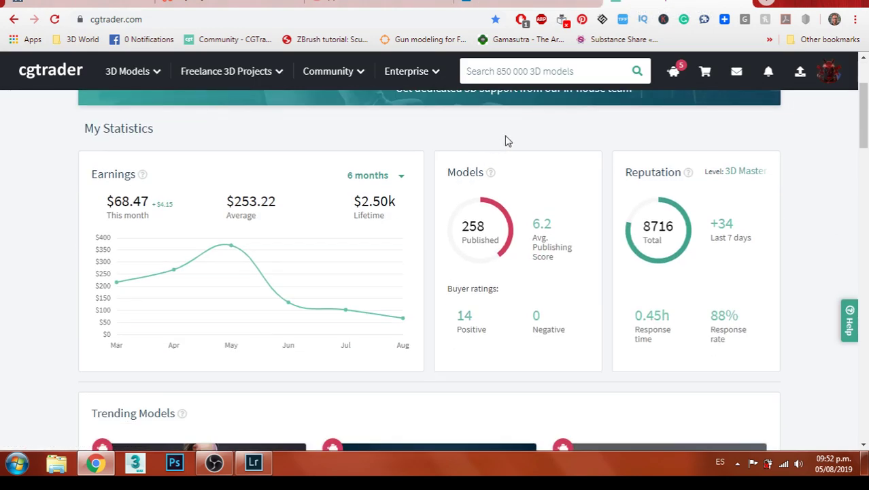
{"action": "scroll", "coordinate": [507, 142], "scroll_direction": "down", "scroll_amount": 2}
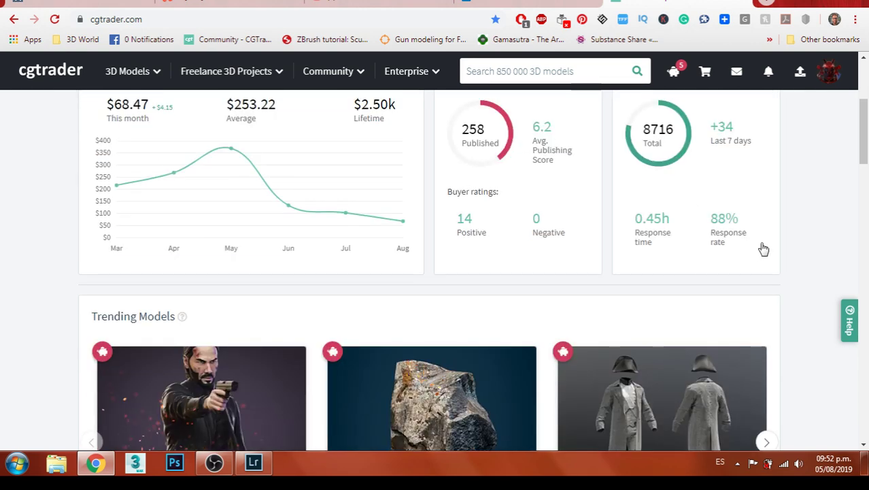
{"action": "scroll", "coordinate": [762, 248], "scroll_direction": "down", "scroll_amount": 2}
{"action": "scroll", "coordinate": [764, 247], "scroll_direction": "up", "scroll_amount": 3}
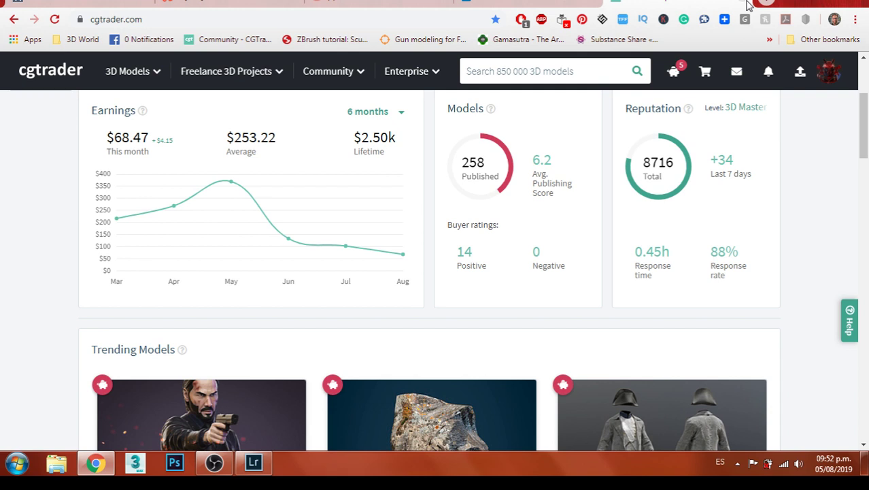
{"action": "key", "text": "ctrl+shift+Tab"}
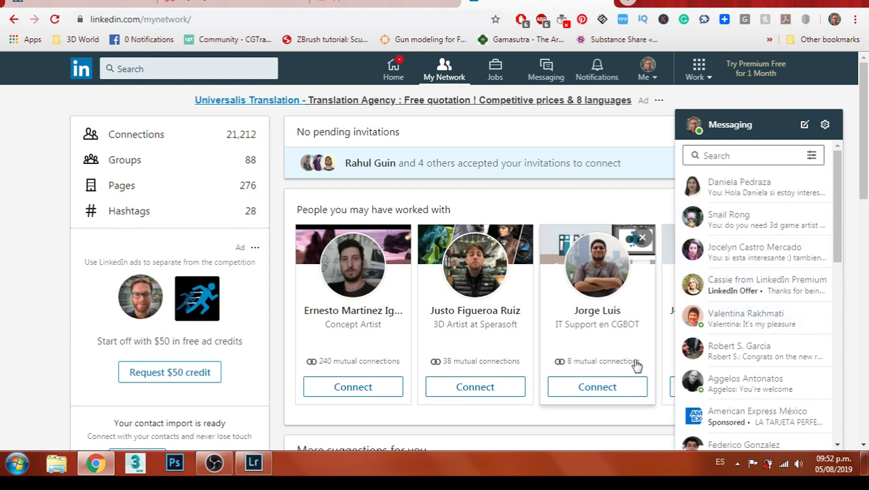
Send LinkedIn connection invites to the IT support, 3D artist, animation engineer, concept artist and 3D modeller suggestions
{"action": "left_click", "coordinate": [621, 389]}
{"action": "left_click", "coordinate": [507, 389]}
{"action": "left_click", "coordinate": [780, 130]}
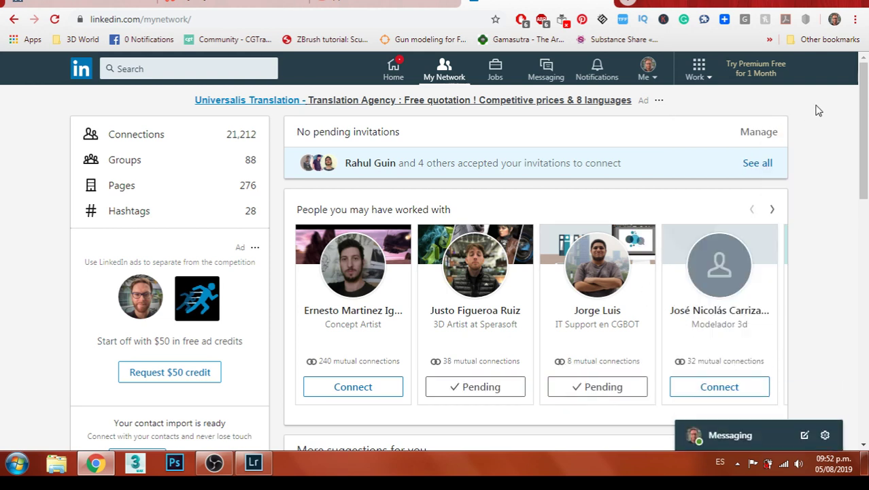
{"action": "left_click", "coordinate": [775, 210]}
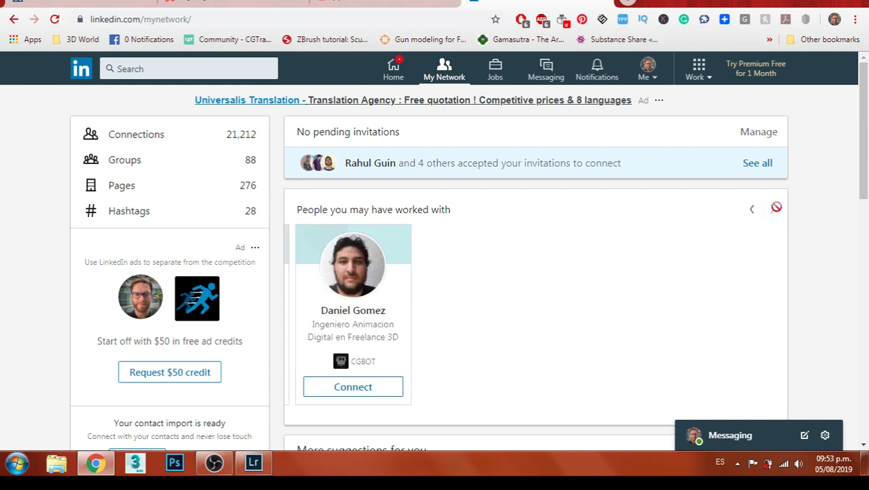
{"action": "left_click", "coordinate": [385, 389]}
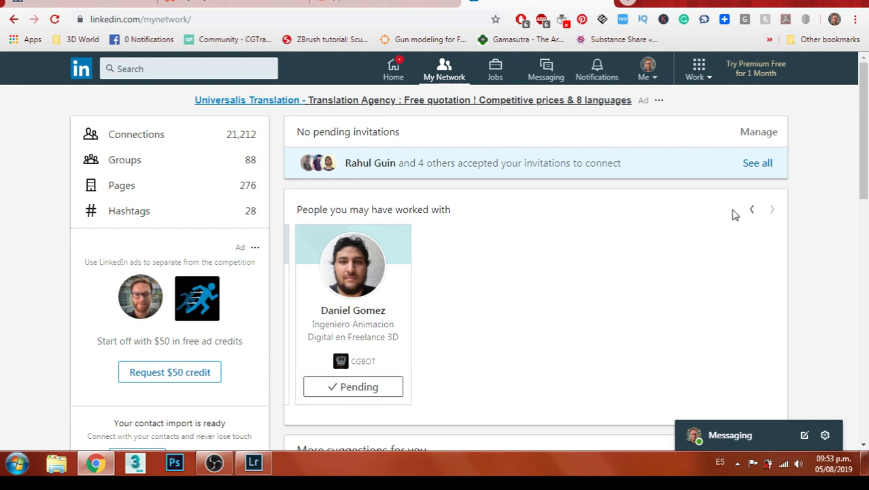
{"action": "left_click", "coordinate": [750, 211]}
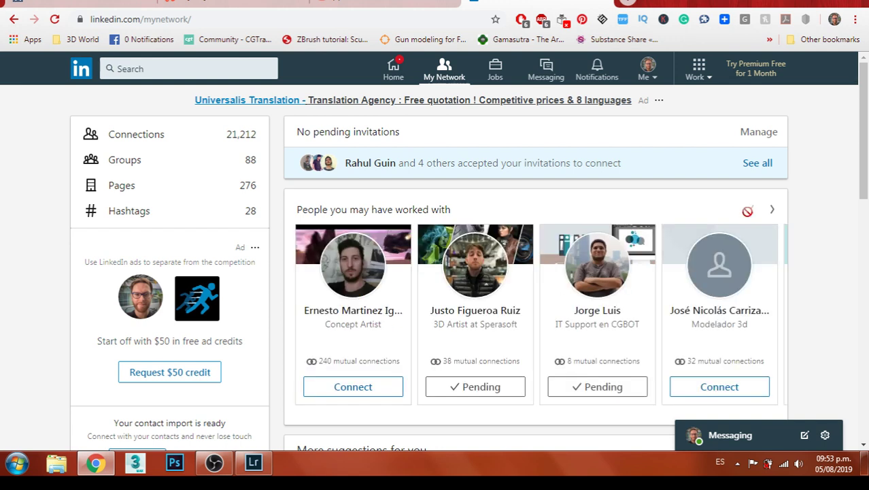
{"action": "left_click", "coordinate": [368, 390]}
{"action": "left_click", "coordinate": [753, 388]}
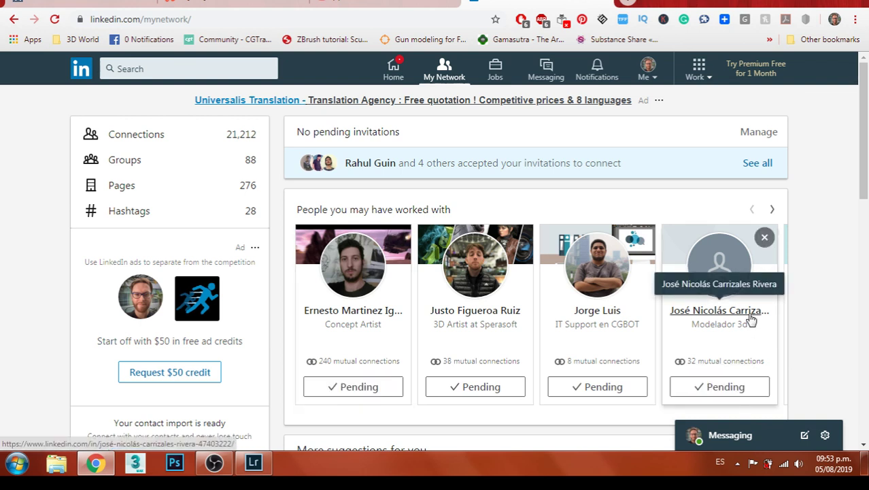
Look over the 3D modeller's profile, then go to the YouTube live stream and bring Lightroom Classic forward
{"action": "left_click", "coordinate": [750, 315]}
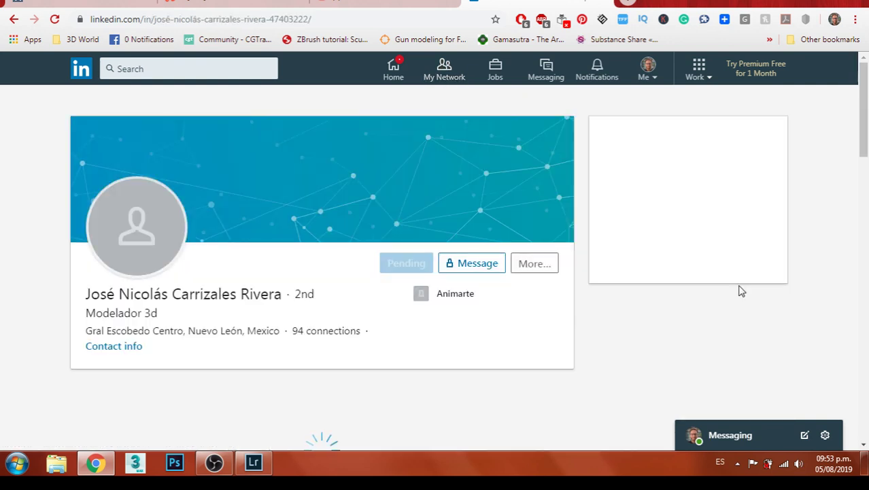
{"action": "scroll", "coordinate": [733, 284], "scroll_direction": "down", "scroll_amount": 1}
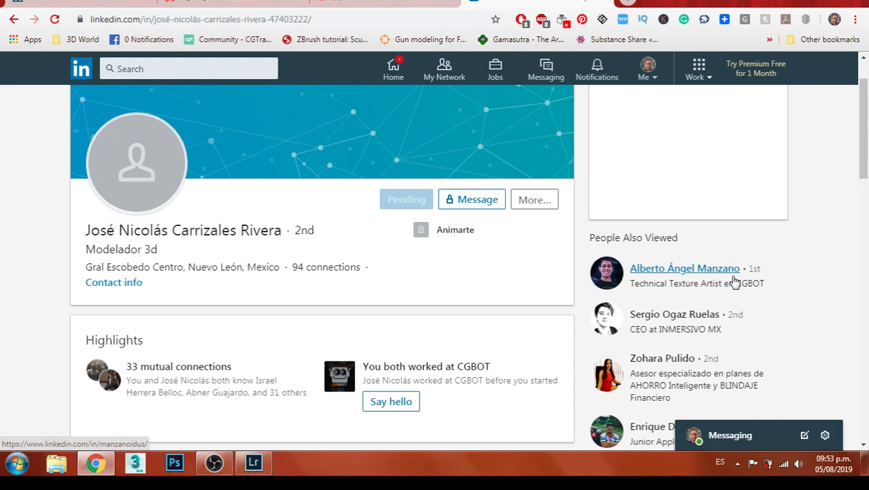
{"action": "scroll", "coordinate": [734, 281], "scroll_direction": "down", "scroll_amount": 5}
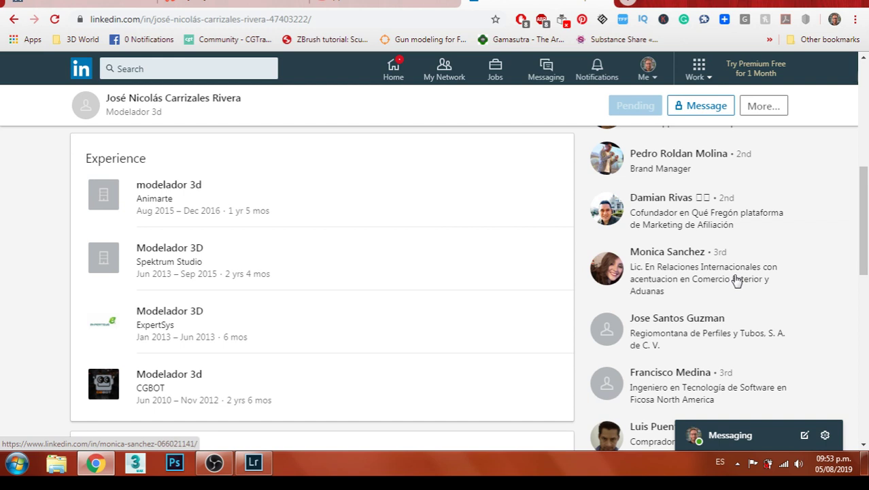
{"action": "scroll", "coordinate": [735, 280], "scroll_direction": "up", "scroll_amount": 6}
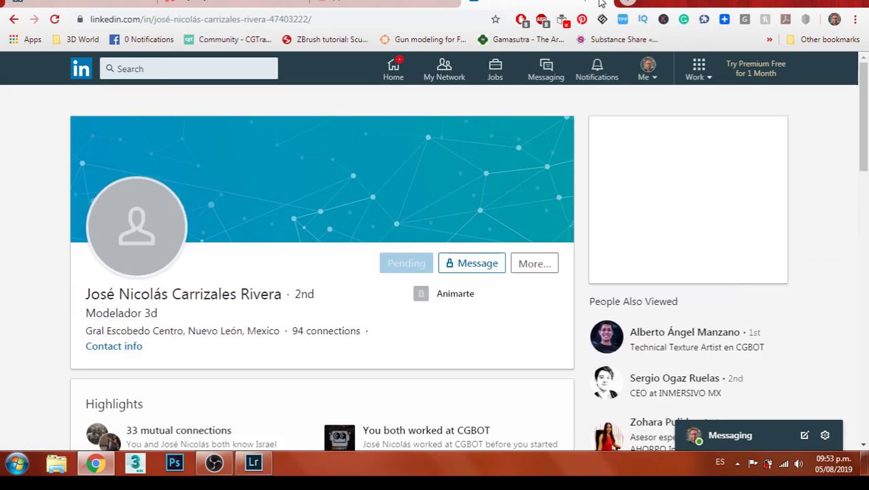
{"action": "left_click", "coordinate": [612, 4]}
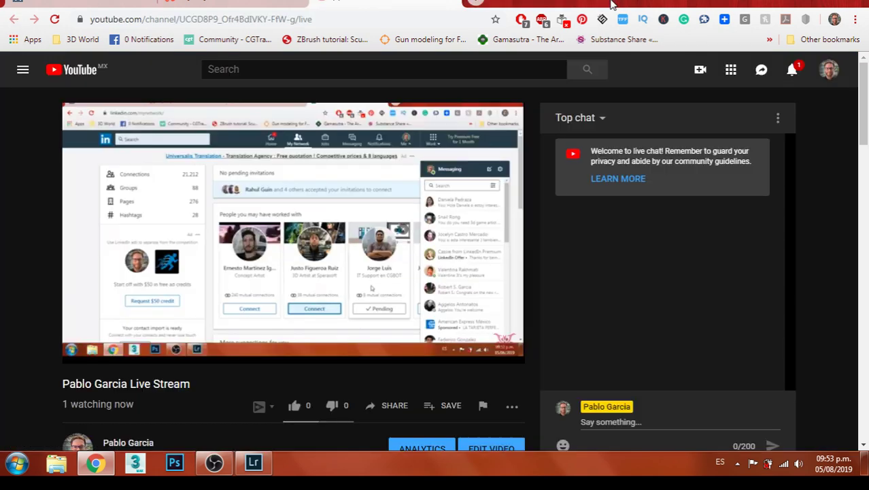
{"action": "left_click", "coordinate": [253, 464]}
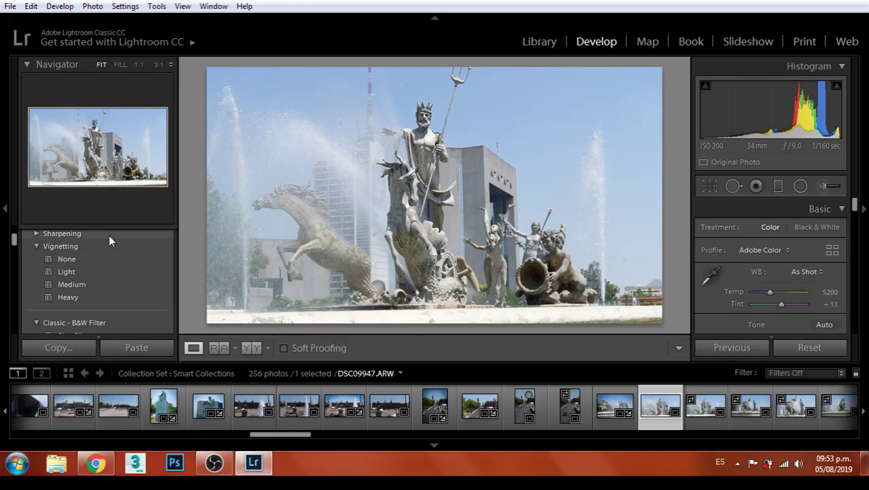
Apply the Vivid preset to the Neptune fountain photo and inspect Neptune's head and spray at 1:1
{"action": "scroll", "coordinate": [120, 280], "scroll_direction": "up", "scroll_amount": 8}
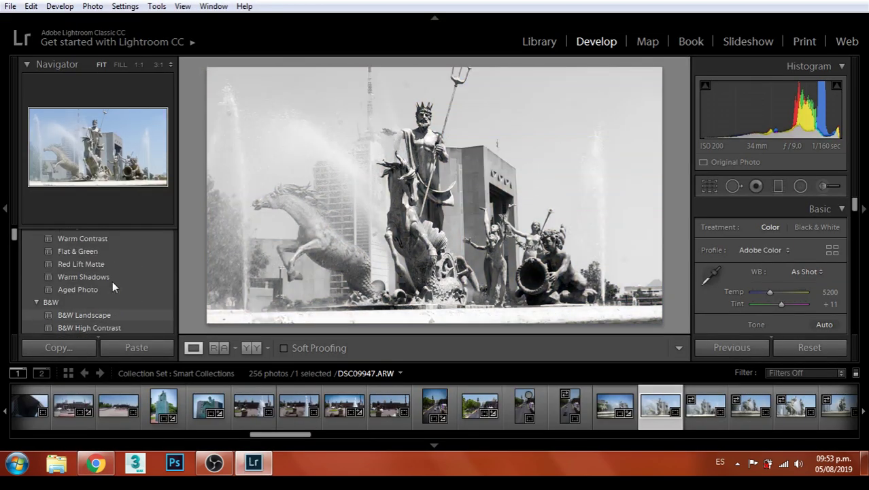
{"action": "scroll", "coordinate": [113, 277], "scroll_direction": "up", "scroll_amount": 4}
{"action": "scroll", "coordinate": [114, 272], "scroll_direction": "down", "scroll_amount": 1}
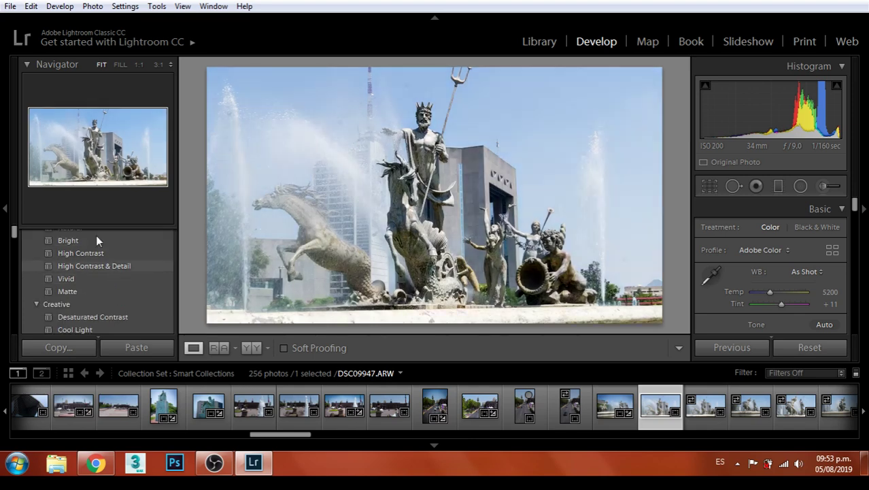
{"action": "left_click", "coordinate": [76, 278]}
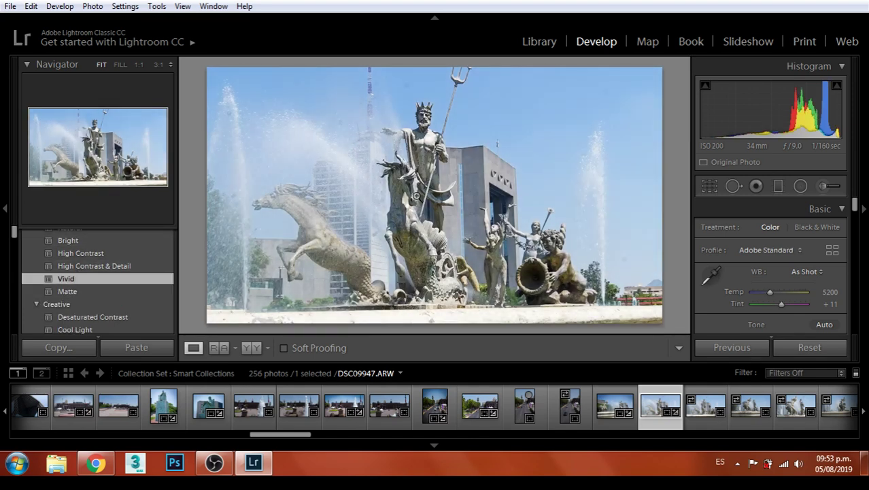
{"action": "left_click", "coordinate": [431, 153]}
{"action": "left_click_drag", "start_coordinate": [441, 133], "coordinate": [501, 312]}
{"action": "left_click_drag", "start_coordinate": [471, 205], "coordinate": [494, 280]}
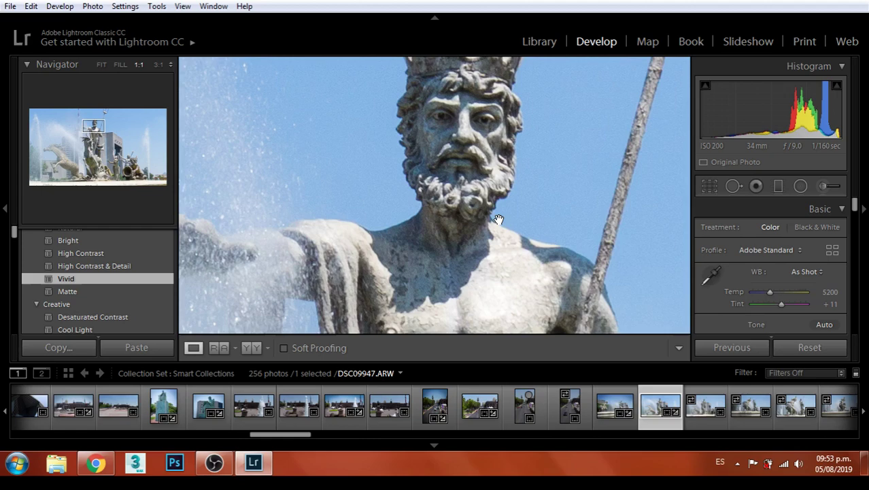
{"action": "left_click_drag", "start_coordinate": [499, 219], "coordinate": [586, 186]}
{"action": "left_click", "coordinate": [448, 202]}
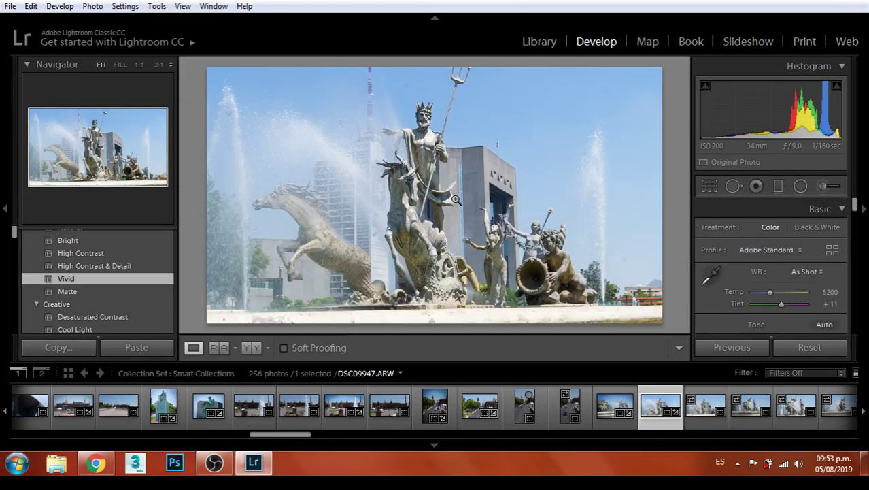
Crop the photo slightly, shifting the image down within the frame
{"action": "left_click", "coordinate": [709, 186]}
{"action": "left_click_drag", "start_coordinate": [483, 195], "coordinate": [482, 209]}
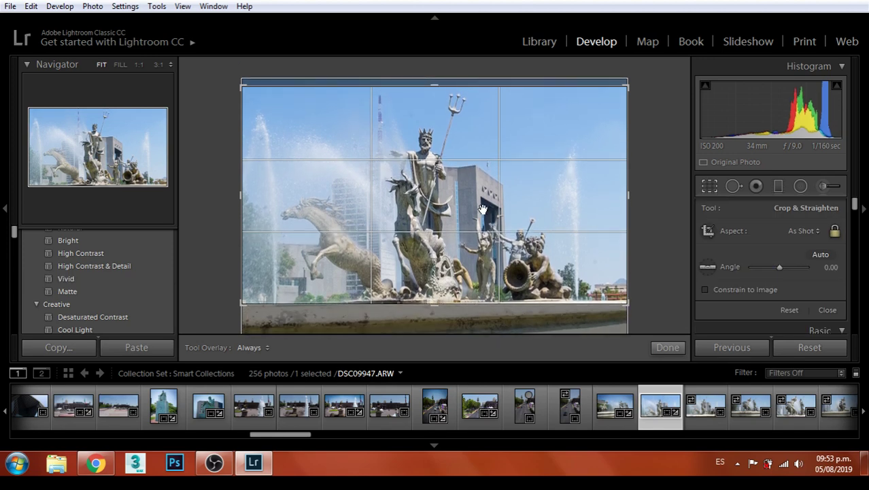
{"action": "key", "text": "Return"}
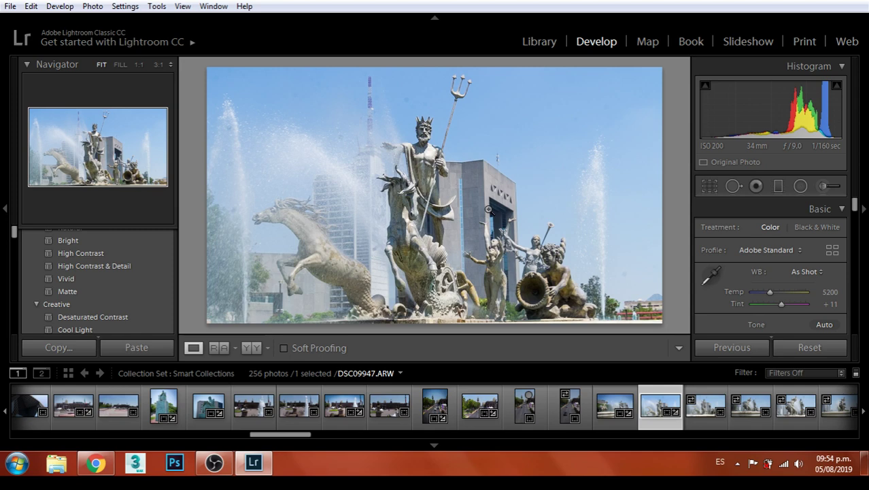
Apply the Vignetting Heavy preset to darken the corners
{"action": "scroll", "coordinate": [100, 297], "scroll_direction": "down", "scroll_amount": 2}
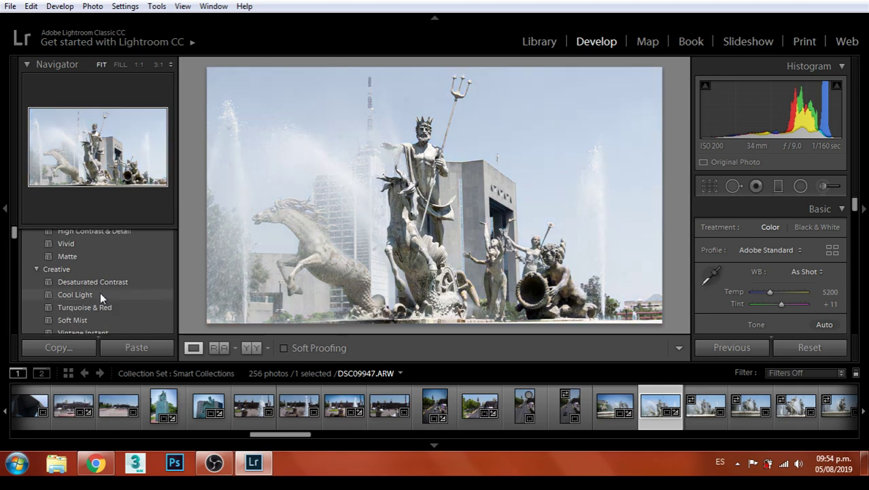
{"action": "scroll", "coordinate": [99, 295], "scroll_direction": "down", "scroll_amount": 5}
{"action": "left_click", "coordinate": [98, 296]}
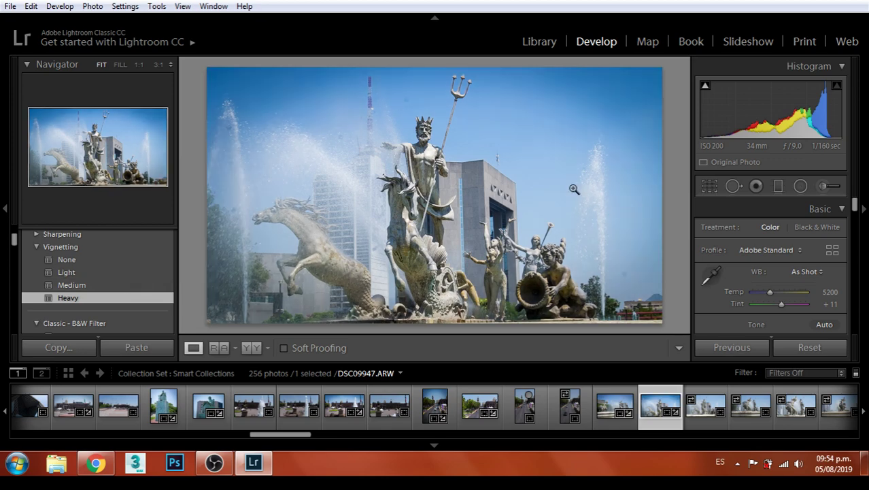
Export the toned fountain photo to the Monterrey folder
{"action": "left_click", "coordinate": [19, 7]}
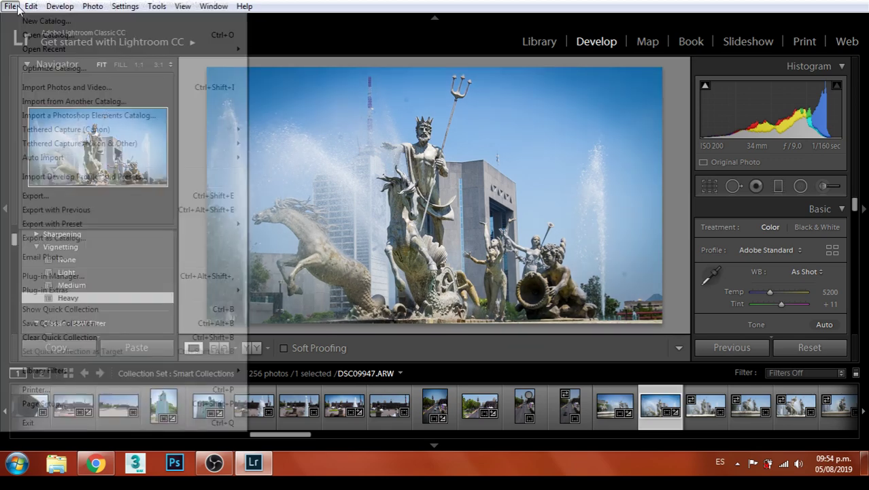
{"action": "left_click", "coordinate": [75, 198]}
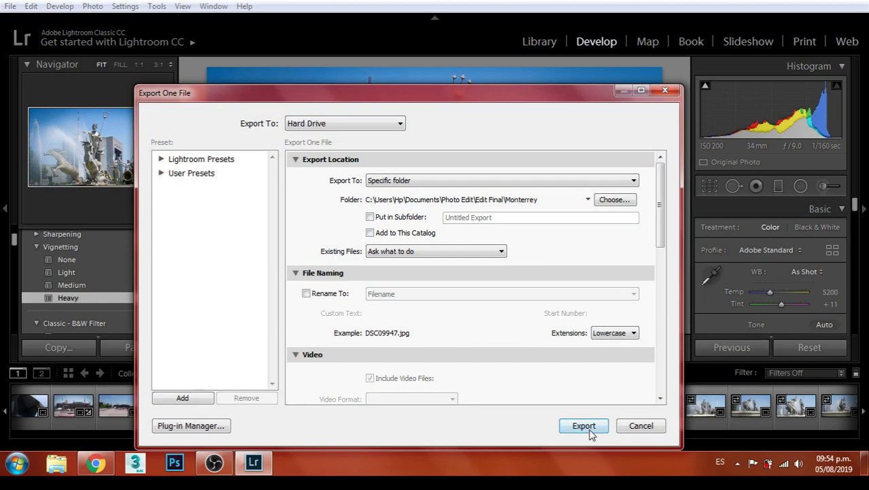
{"action": "left_click", "coordinate": [588, 428]}
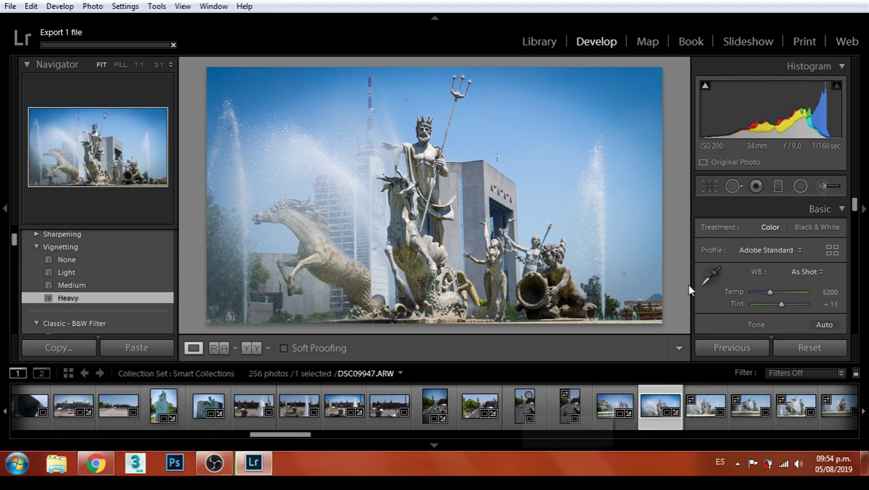
Recrop DSC09947 at a 4 x 5 / 8 x 10 ratio, enlarged to show the whole statue group
{"action": "left_click", "coordinate": [711, 187]}
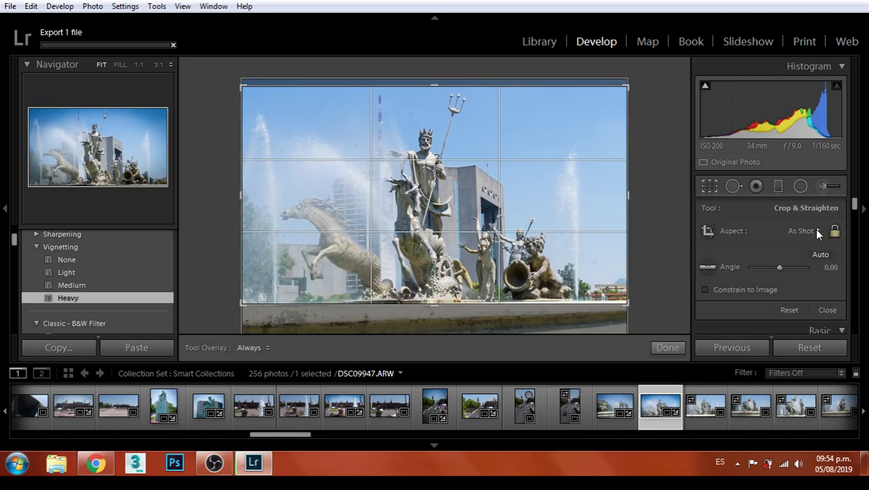
{"action": "left_click", "coordinate": [818, 233]}
{"action": "left_click", "coordinate": [719, 308]}
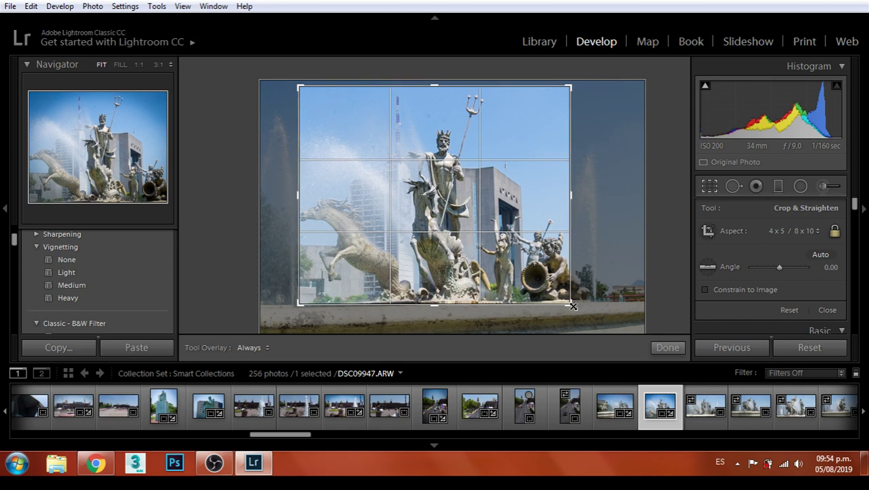
{"action": "left_click_drag", "start_coordinate": [573, 307], "coordinate": [589, 322]}
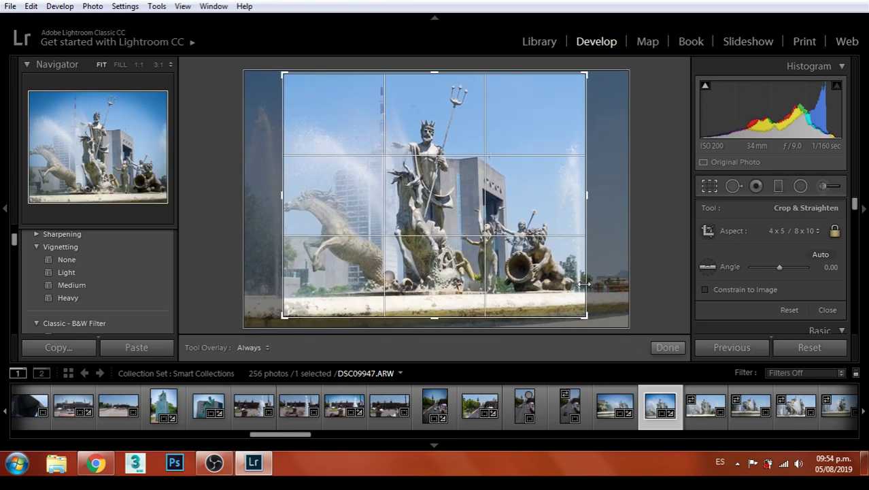
{"action": "left_click_drag", "start_coordinate": [506, 215], "coordinate": [503, 221]}
{"action": "key", "text": "Return"}
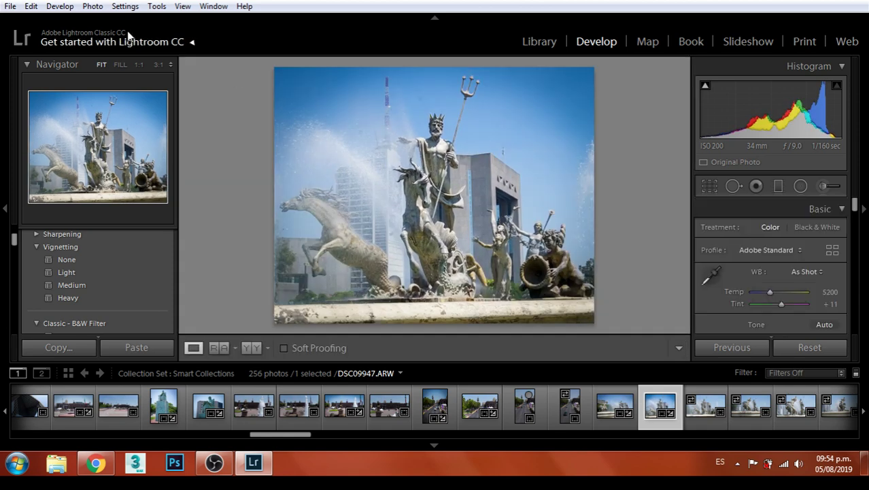
Export the 4 x 5 cropped DSC09947 to the Monterrey folder and advance to the next fountain photo
{"action": "left_click", "coordinate": [10, 6]}
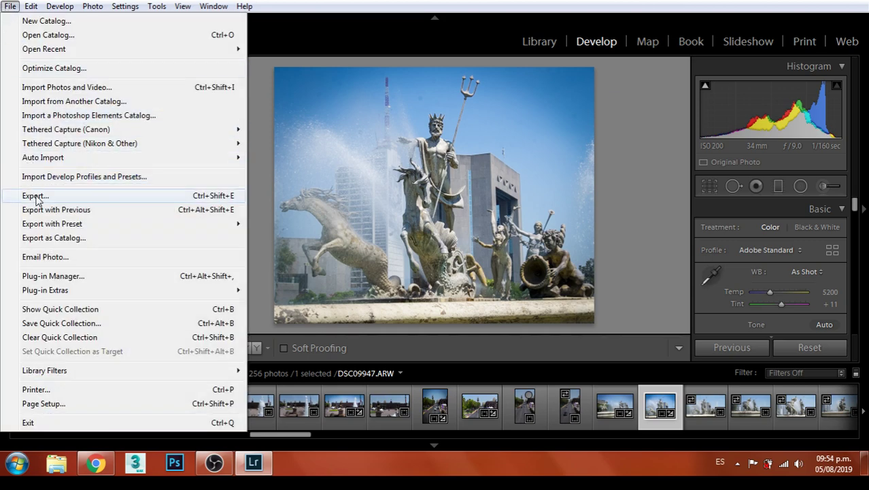
{"action": "left_click", "coordinate": [46, 198]}
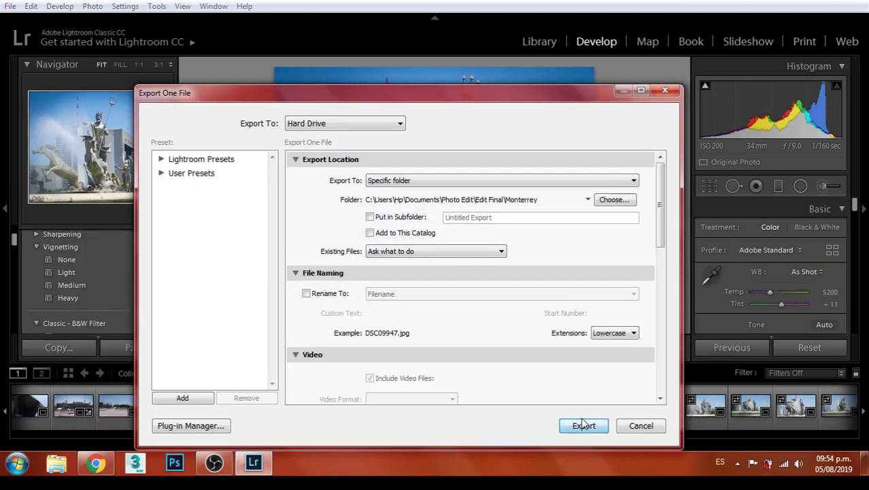
{"action": "left_click", "coordinate": [582, 424]}
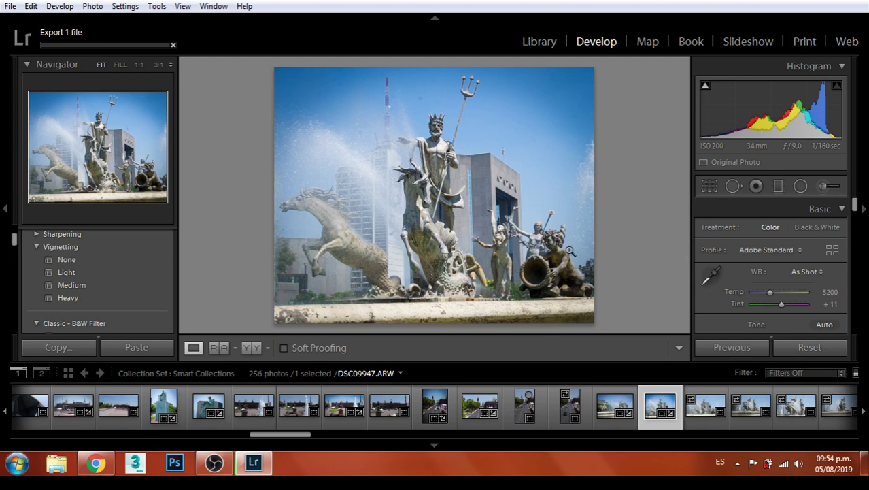
{"action": "key", "text": "Right"}
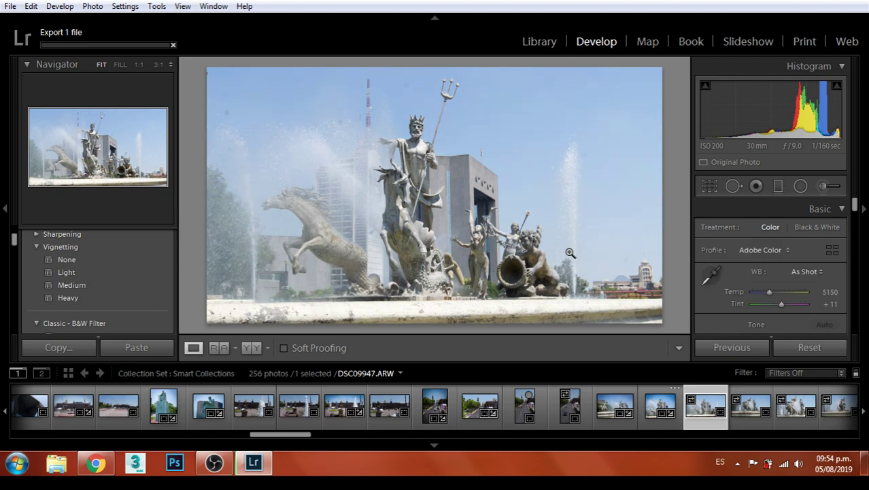
{"action": "key", "text": "Right"}
{"action": "key", "text": "Right"}
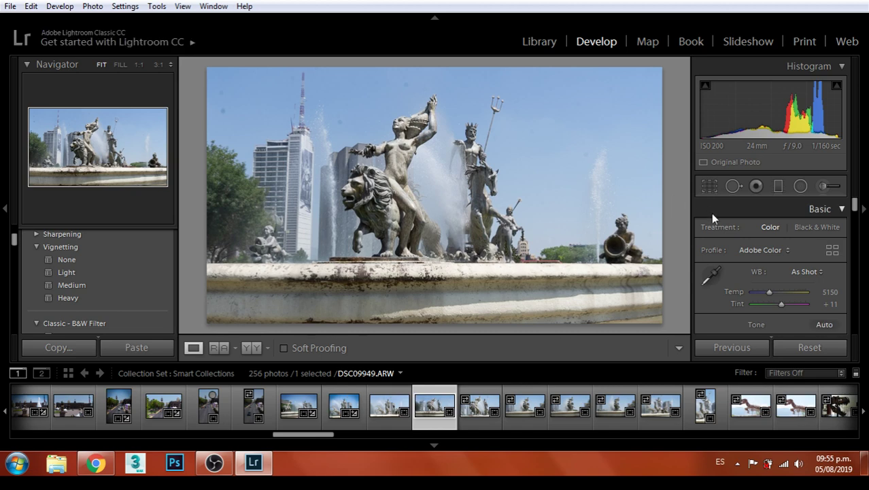
{"action": "left_click", "coordinate": [710, 186]}
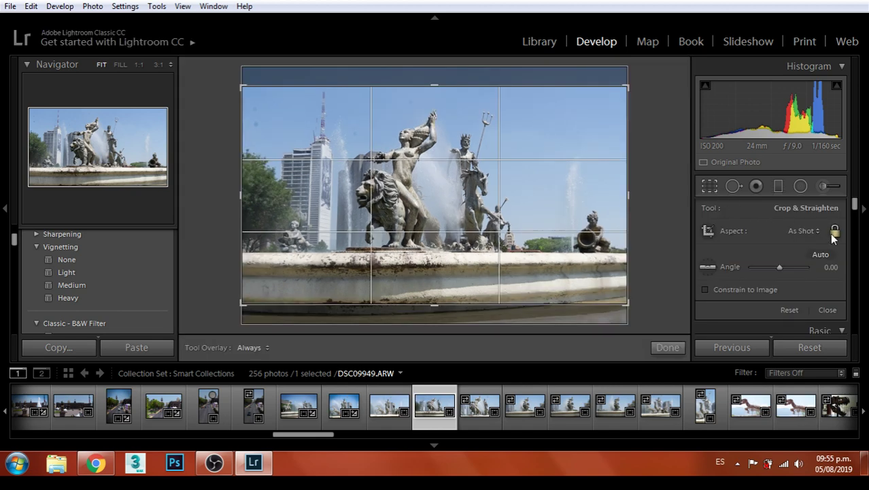
{"action": "left_click", "coordinate": [805, 230]}
{"action": "left_click", "coordinate": [711, 322]}
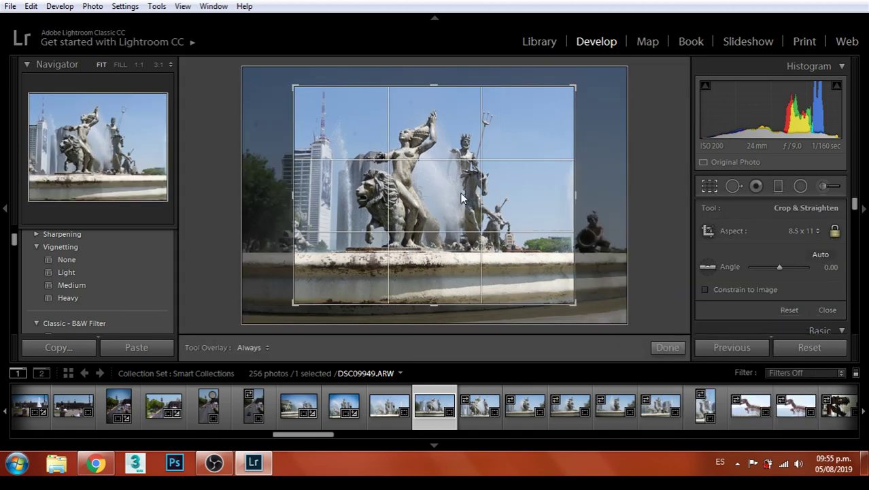
{"action": "mouse_move", "coordinate": [578, 304]}
{"action": "left_mouse_down"}
{"action": "mouse_move", "coordinate": [578, 288]}
{"action": "mouse_move", "coordinate": [582, 311]}
{"action": "mouse_move", "coordinate": [569, 297]}
{"action": "left_mouse_up"}
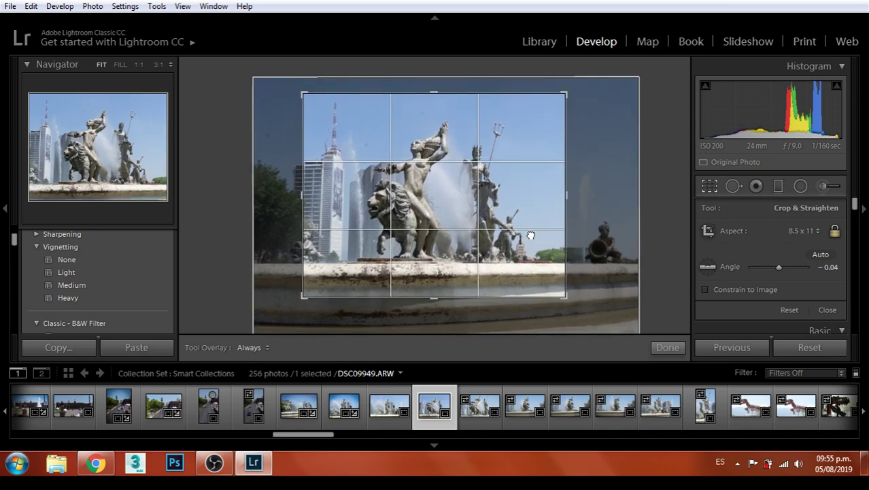
{"action": "left_click_drag", "start_coordinate": [530, 235], "coordinate": [526, 232]}
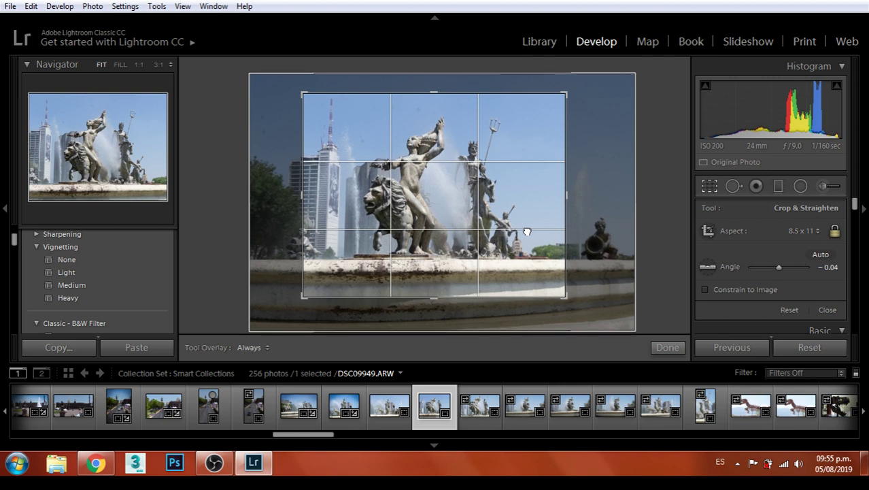
{"action": "left_click_drag", "start_coordinate": [526, 232], "coordinate": [524, 233]}
{"action": "key", "text": "Return"}
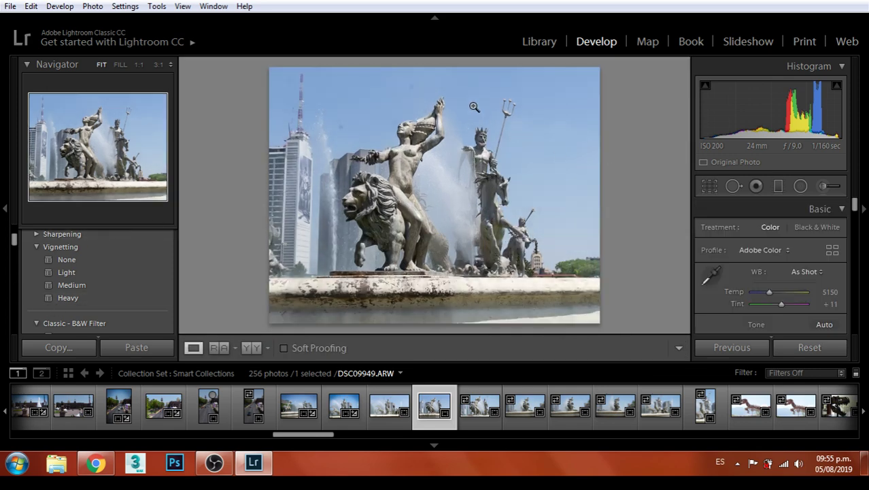
Heal two specks in the sky of DSC09949 with Spot Removal
{"action": "left_click", "coordinate": [731, 190]}
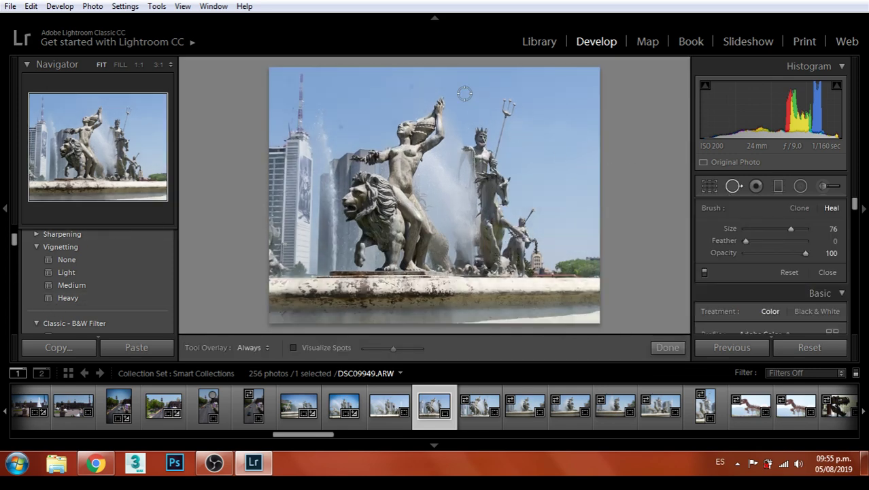
{"action": "left_click", "coordinate": [408, 85]}
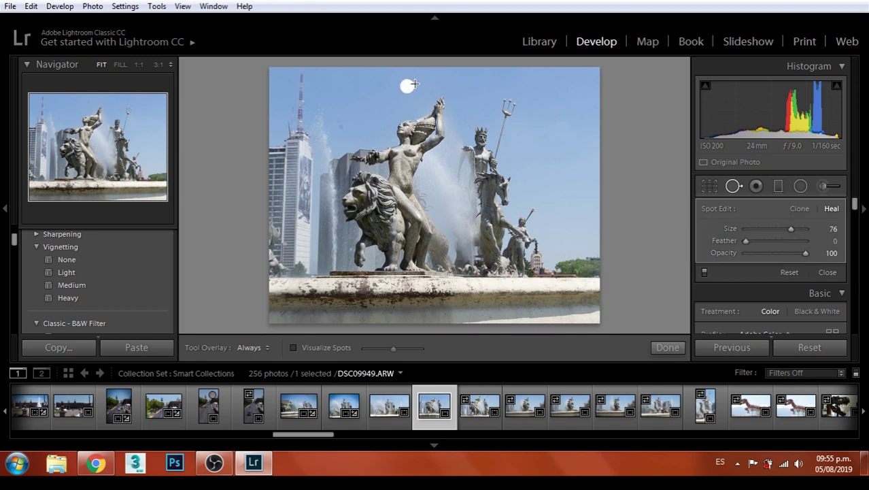
{"action": "left_click", "coordinate": [342, 124]}
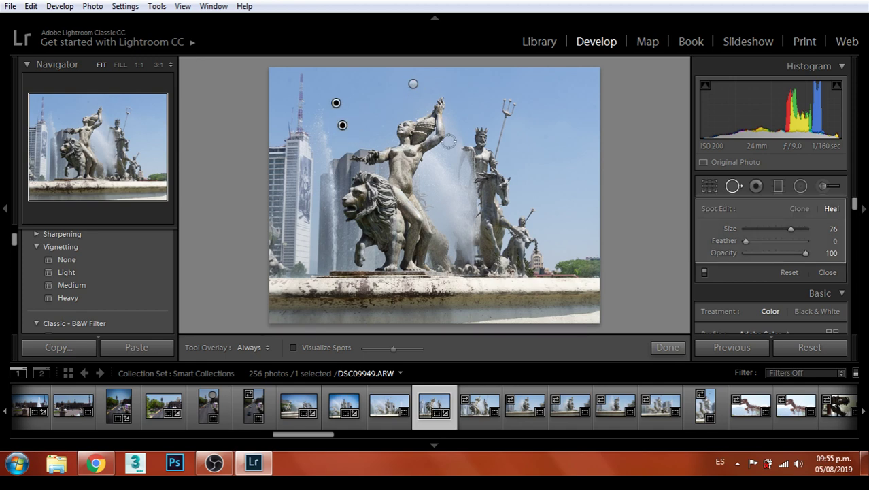
{"action": "left_click", "coordinate": [664, 348]}
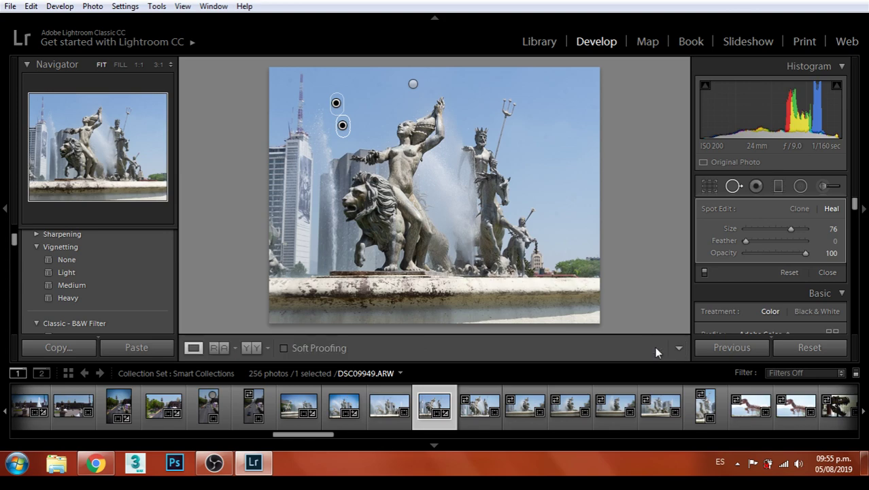
Export DSC09949 as a JPEG to the Monterrey folder and open the next fountain photo
{"action": "left_click", "coordinate": [9, 7]}
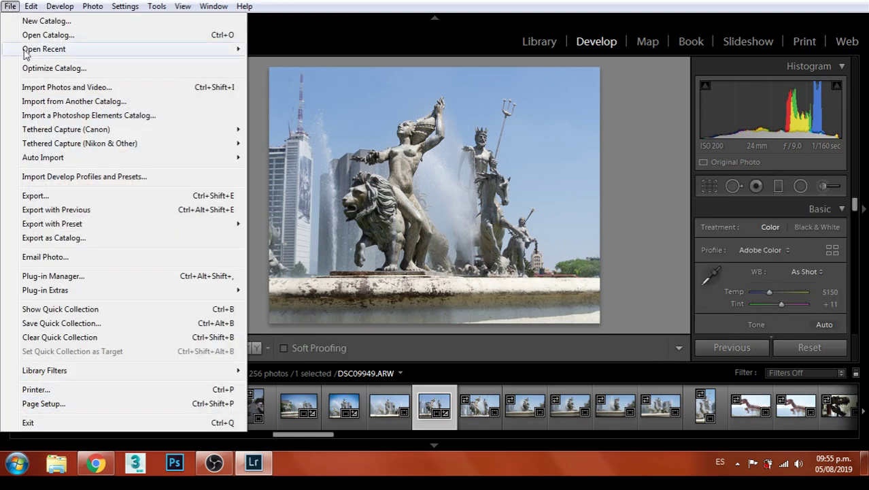
{"action": "left_click", "coordinate": [31, 195]}
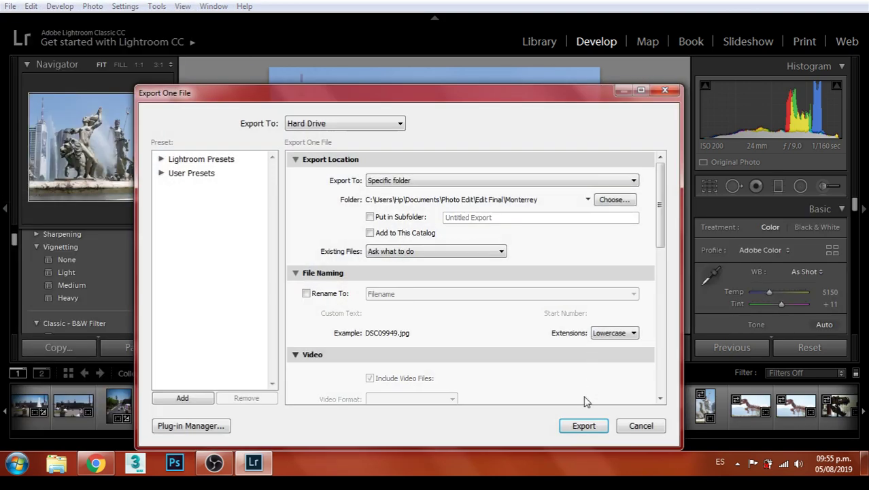
{"action": "left_click", "coordinate": [585, 425]}
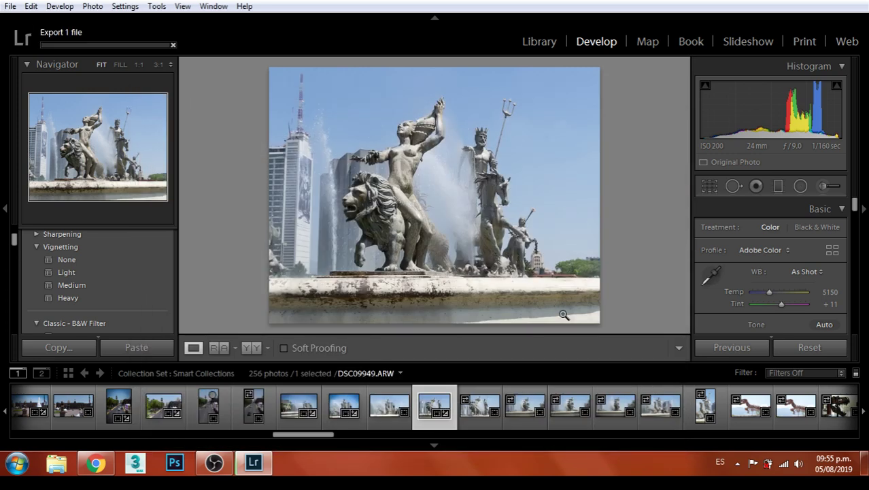
{"action": "left_click", "coordinate": [477, 407]}
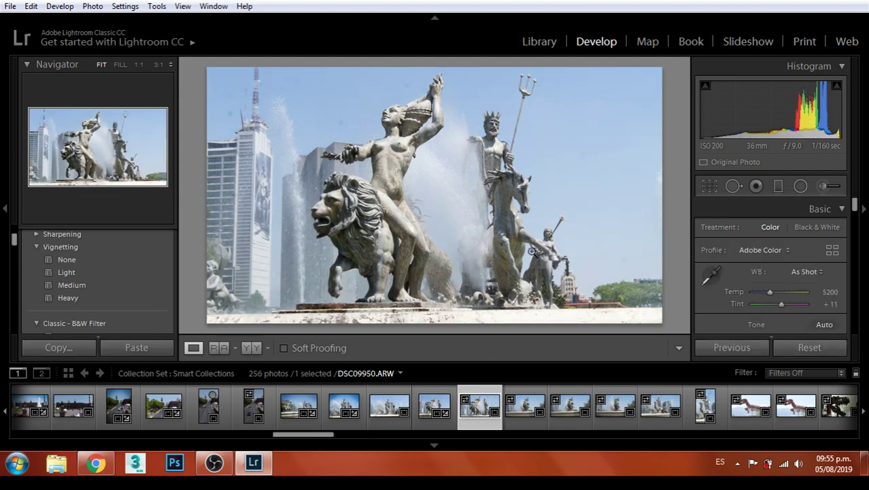
Apply the Vignetting Heavy and Color Vivid presets to DSC09950, then set Exposure to +0.36
{"action": "left_click", "coordinate": [73, 295]}
{"action": "scroll", "coordinate": [130, 266], "scroll_direction": "up", "scroll_amount": 2}
{"action": "scroll", "coordinate": [130, 264], "scroll_direction": "up", "scroll_amount": 6}
{"action": "scroll", "coordinate": [131, 260], "scroll_direction": "down", "scroll_amount": 1}
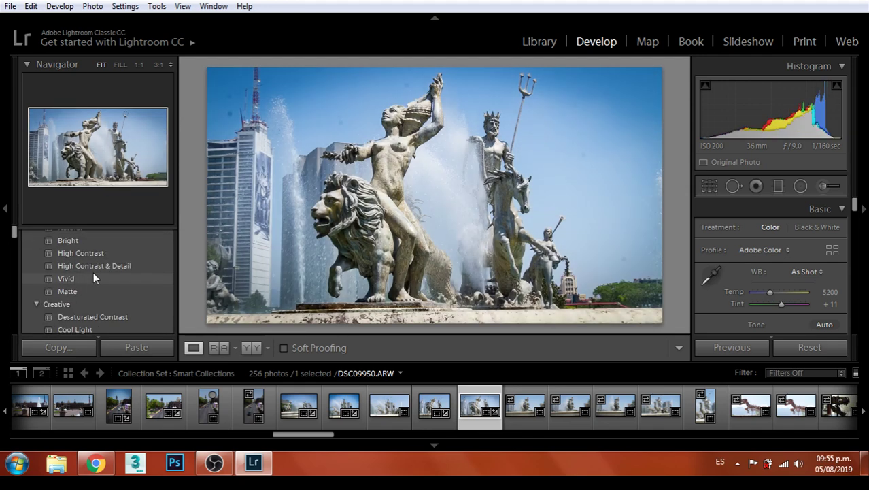
{"action": "left_click", "coordinate": [85, 279]}
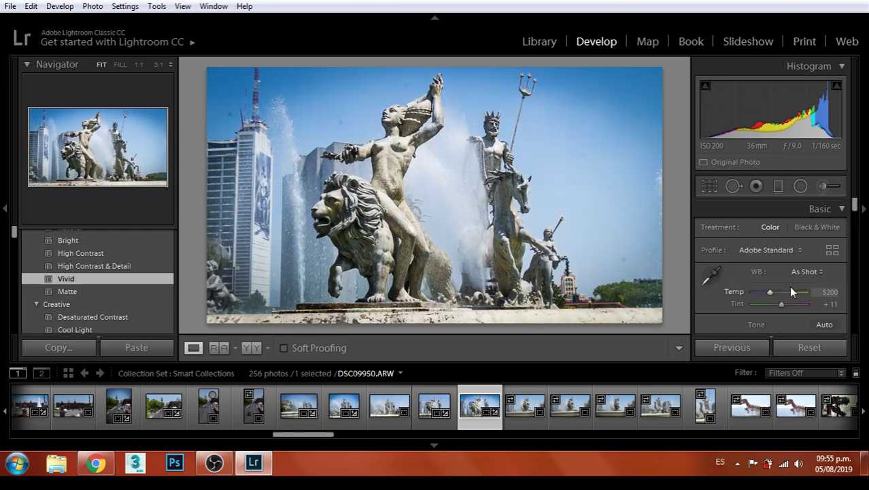
{"action": "scroll", "coordinate": [789, 286], "scroll_direction": "down", "scroll_amount": 1}
{"action": "mouse_move", "coordinate": [775, 298]}
{"action": "left_mouse_down"}
{"action": "mouse_move", "coordinate": [786, 311]}
{"action": "mouse_move", "coordinate": [776, 311]}
{"action": "left_mouse_up"}
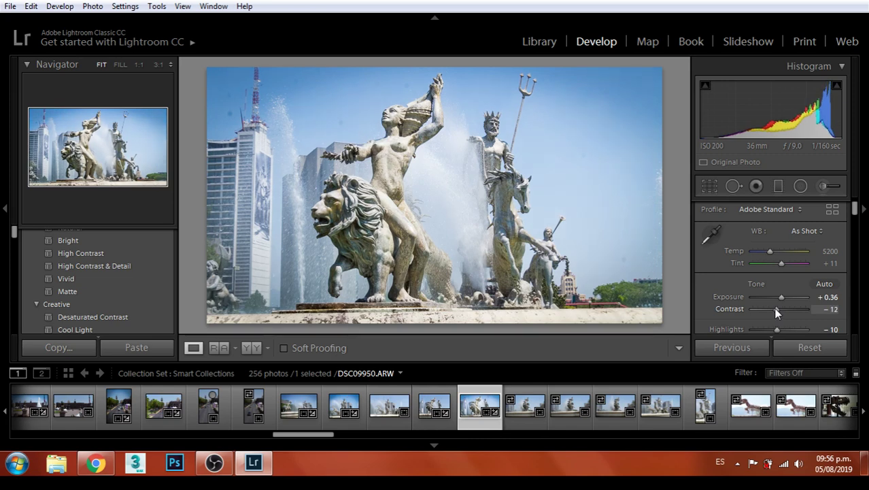
Heal four sky blemishes on DSC09950, including the spots near the top and by the tower
{"action": "left_click", "coordinate": [738, 190]}
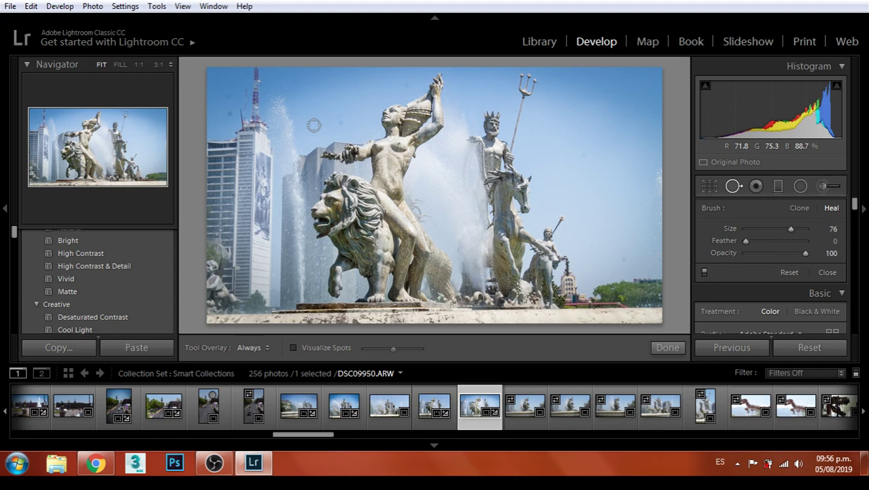
{"action": "left_click", "coordinate": [316, 124]}
{"action": "left_click_drag", "start_coordinate": [404, 85], "coordinate": [411, 80]}
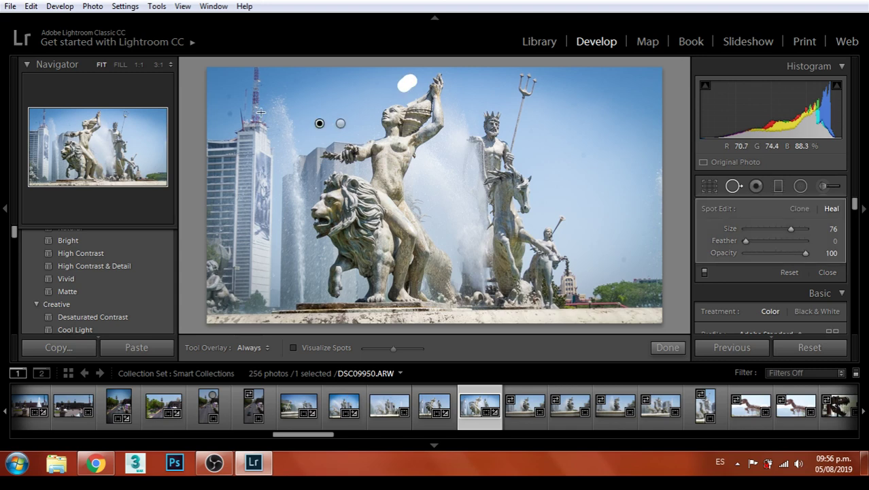
{"action": "left_click", "coordinate": [230, 94]}
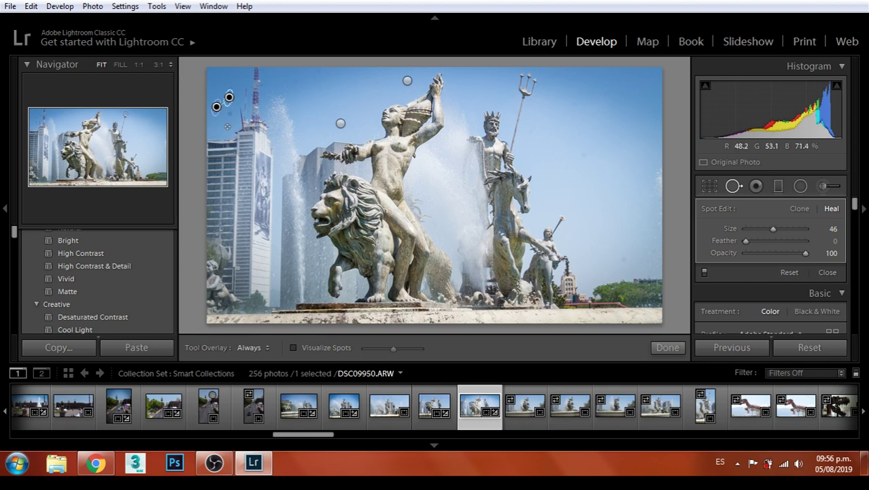
{"action": "left_click_drag", "start_coordinate": [230, 111], "coordinate": [230, 121]}
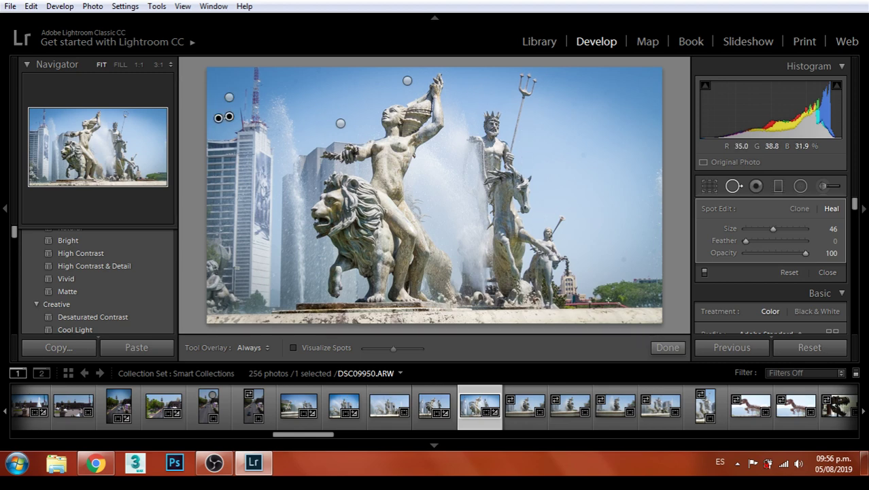
{"action": "left_click", "coordinate": [664, 347]}
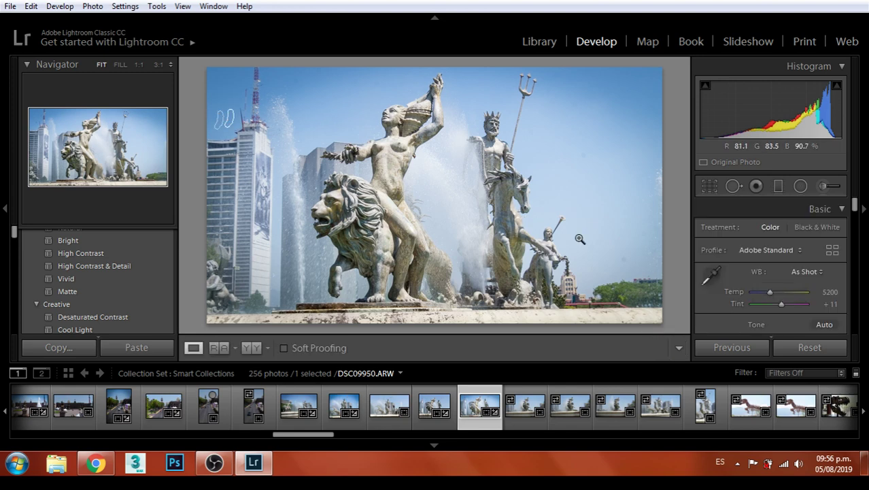
Crop DSC09950 to an 8.5 x 11 ratio, enlarged to include more of the fountain
{"action": "left_click", "coordinate": [709, 186]}
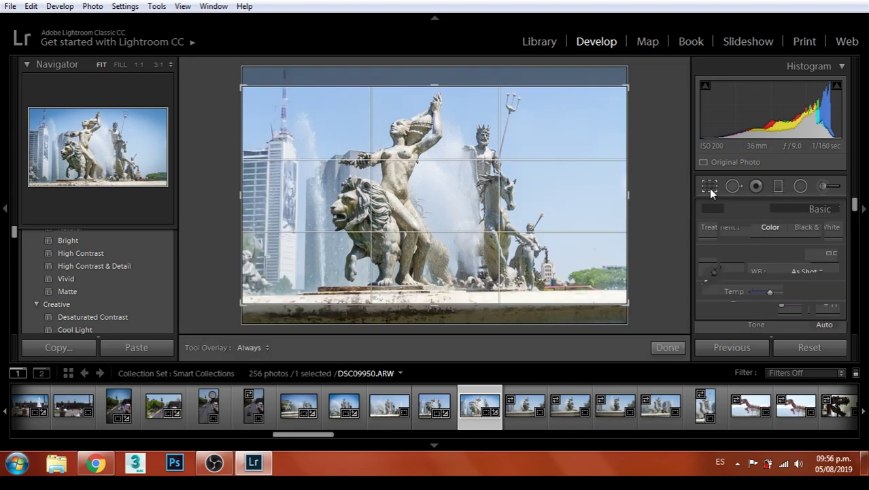
{"action": "left_click", "coordinate": [801, 232]}
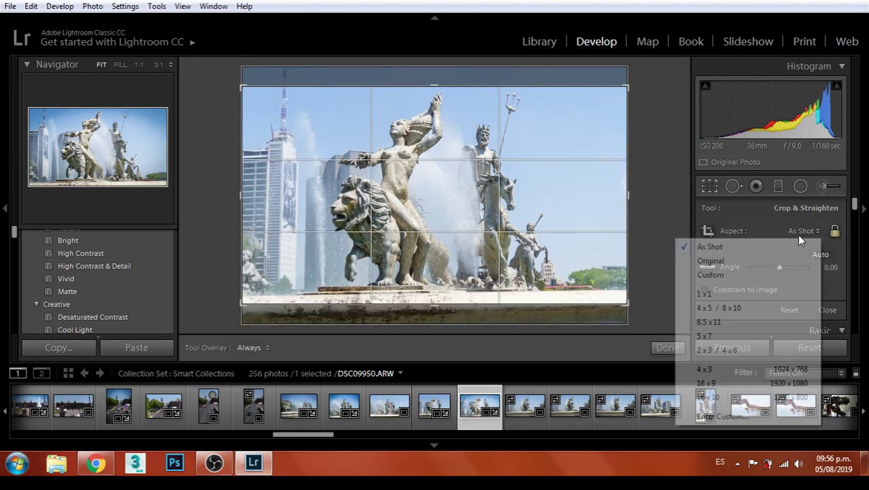
{"action": "left_click", "coordinate": [718, 321]}
{"action": "left_click_drag", "start_coordinate": [480, 198], "coordinate": [489, 203]}
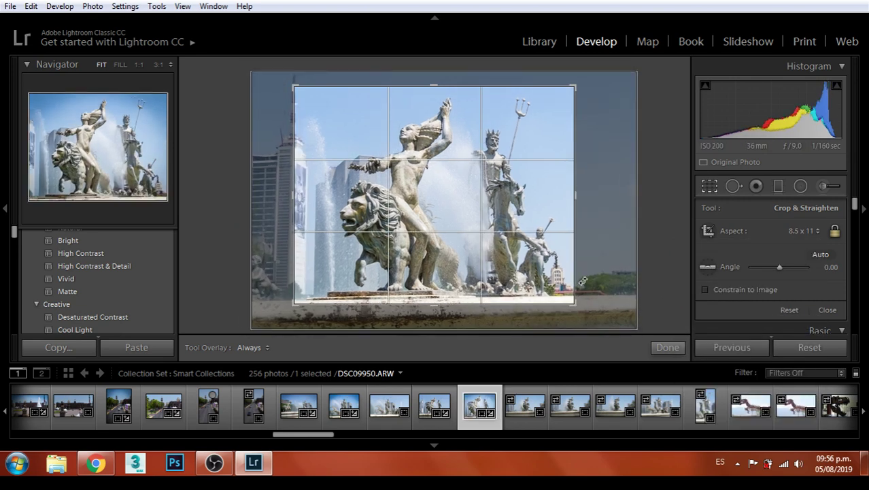
{"action": "left_click_drag", "start_coordinate": [575, 304], "coordinate": [584, 312]}
{"action": "mouse_move", "coordinate": [532, 234]}
{"action": "left_mouse_down"}
{"action": "mouse_move", "coordinate": [540, 236]}
{"action": "mouse_move", "coordinate": [523, 229]}
{"action": "left_mouse_up"}
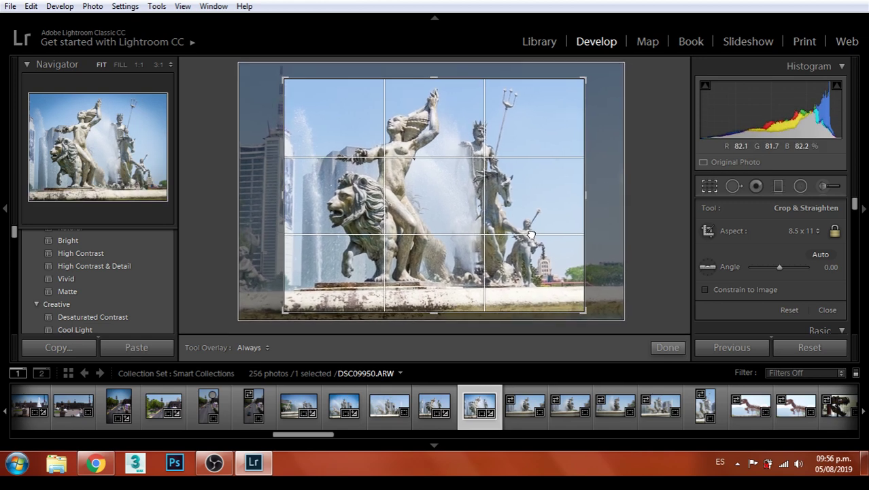
{"action": "key", "text": "Return"}
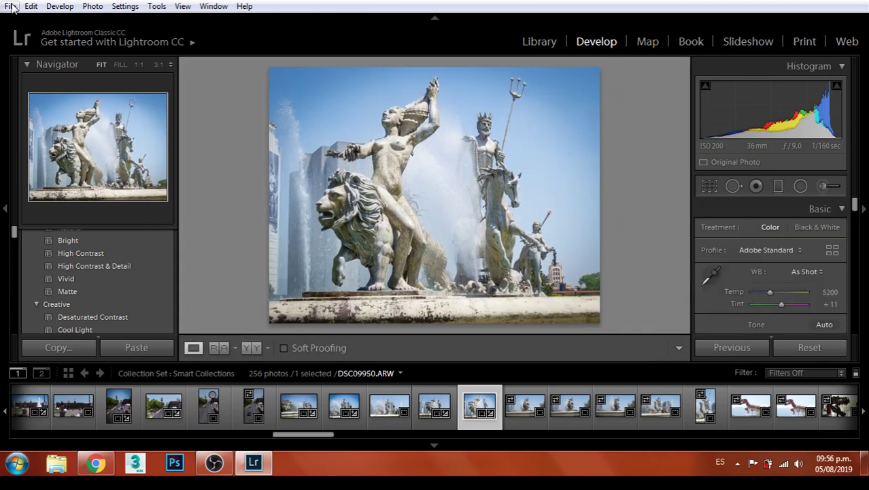
Export the cropped photo as a JPEG and open fountain photo DSC09951
{"action": "left_click", "coordinate": [11, 6]}
{"action": "left_click", "coordinate": [49, 196]}
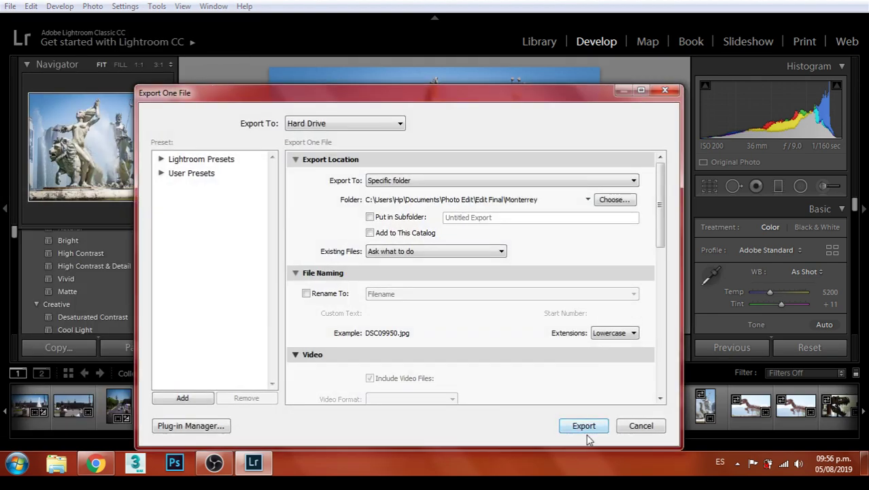
{"action": "left_click", "coordinate": [583, 422]}
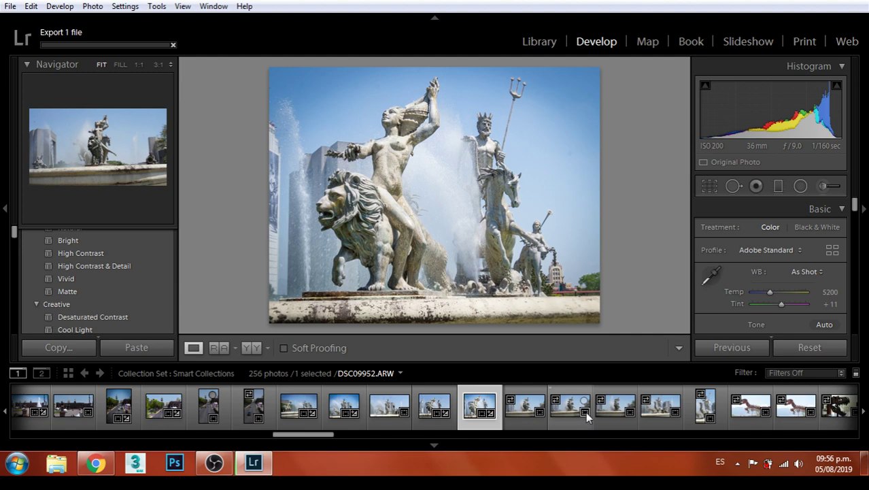
{"action": "left_click", "coordinate": [526, 410]}
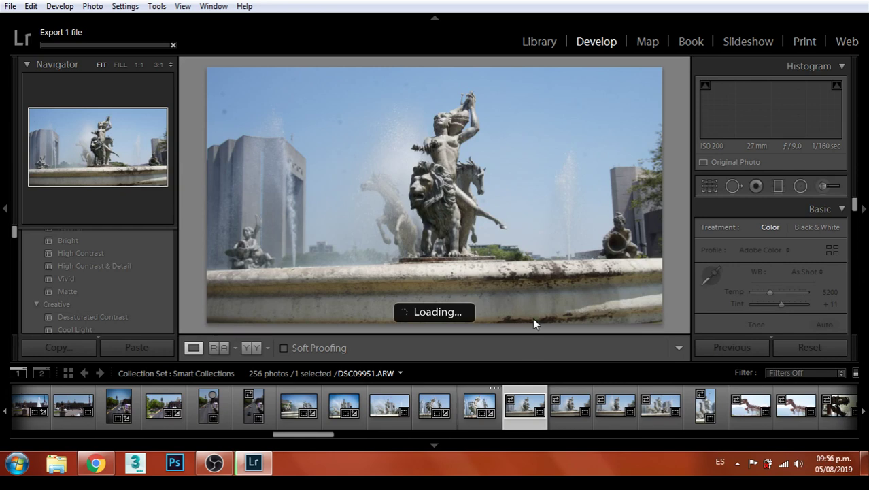
Crop DSC09951 to 16 x 9 around the statue, with the photo straightened slightly
{"action": "left_click", "coordinate": [711, 187]}
{"action": "left_click", "coordinate": [802, 231]}
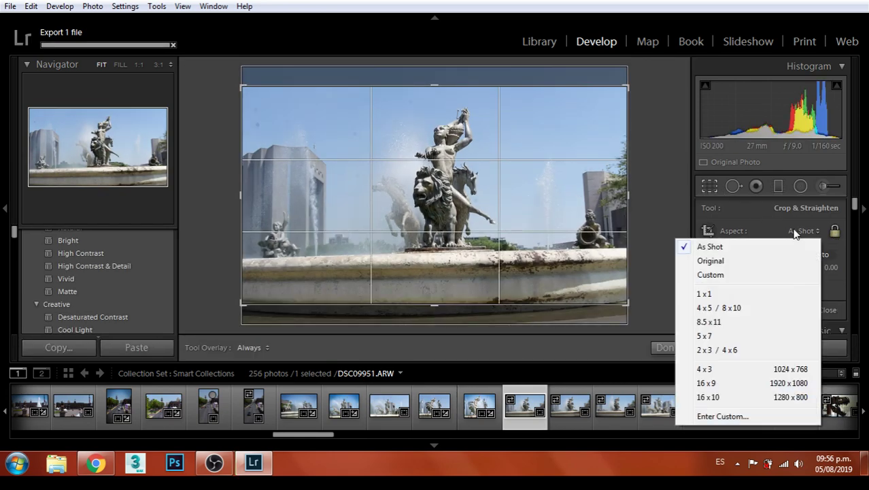
{"action": "left_click", "coordinate": [708, 383]}
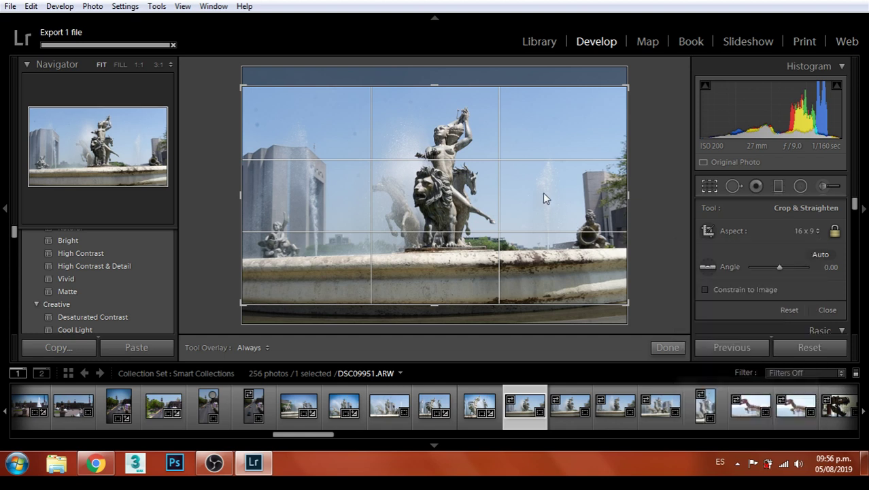
{"action": "left_click_drag", "start_coordinate": [627, 303], "coordinate": [591, 284]}
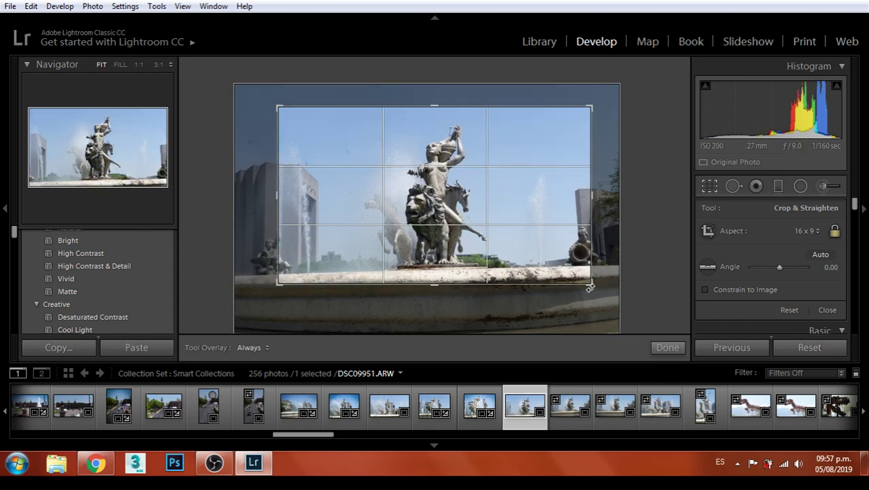
{"action": "mouse_move", "coordinate": [592, 286]}
{"action": "left_mouse_down"}
{"action": "mouse_move", "coordinate": [605, 289]}
{"action": "mouse_move", "coordinate": [597, 280]}
{"action": "mouse_move", "coordinate": [599, 301]}
{"action": "mouse_move", "coordinate": [606, 292]}
{"action": "left_mouse_up"}
{"action": "left_click_drag", "start_coordinate": [559, 260], "coordinate": [568, 260]}
{"action": "mouse_move", "coordinate": [603, 288]}
{"action": "left_mouse_down"}
{"action": "mouse_move", "coordinate": [626, 310]}
{"action": "mouse_move", "coordinate": [613, 294]}
{"action": "left_mouse_up"}
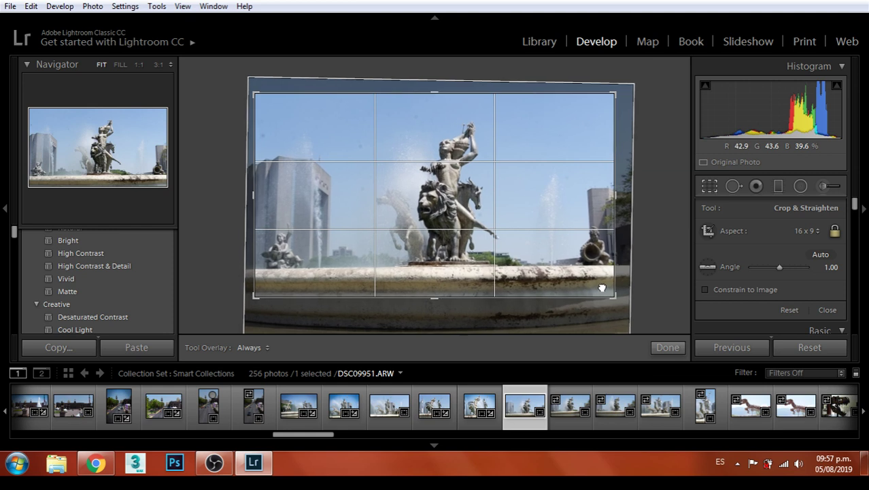
{"action": "left_click_drag", "start_coordinate": [621, 301], "coordinate": [623, 298]}
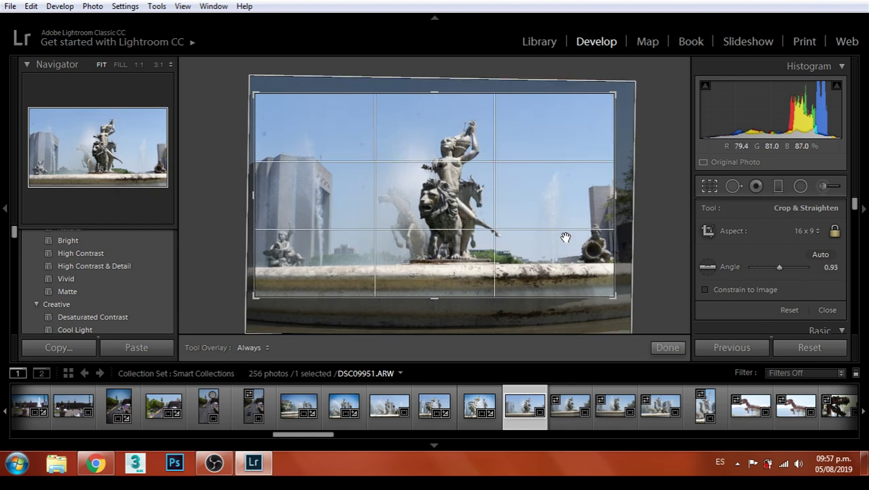
{"action": "key", "text": "Return"}
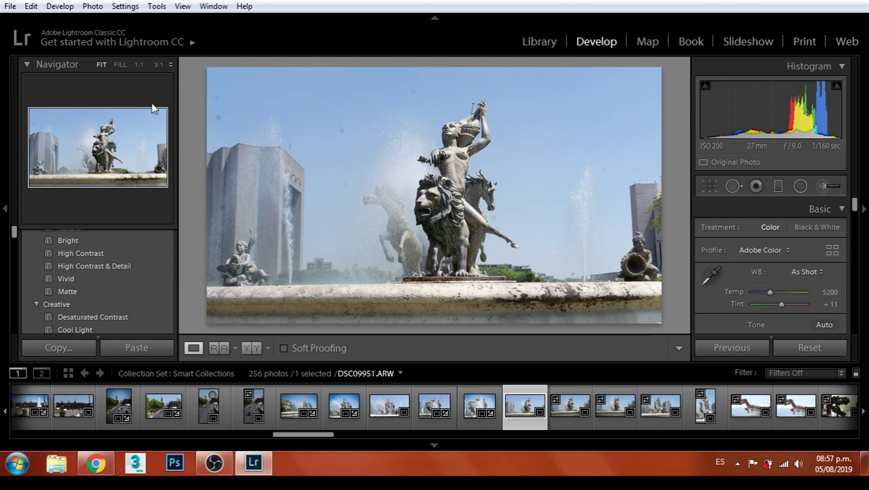
Fine-tune the crop position and straighten the rotation to an angle of 1.49
{"action": "left_click", "coordinate": [708, 186]}
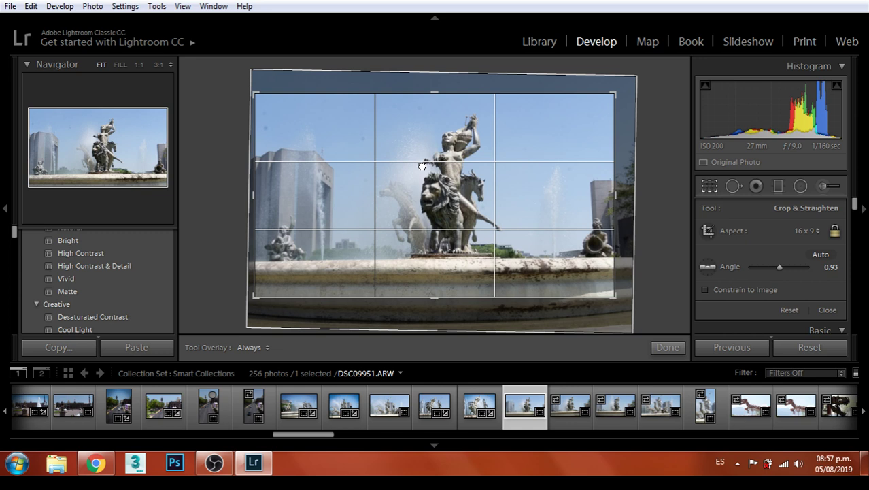
{"action": "left_click_drag", "start_coordinate": [422, 166], "coordinate": [419, 166]}
{"action": "left_click_drag", "start_coordinate": [625, 303], "coordinate": [625, 309]}
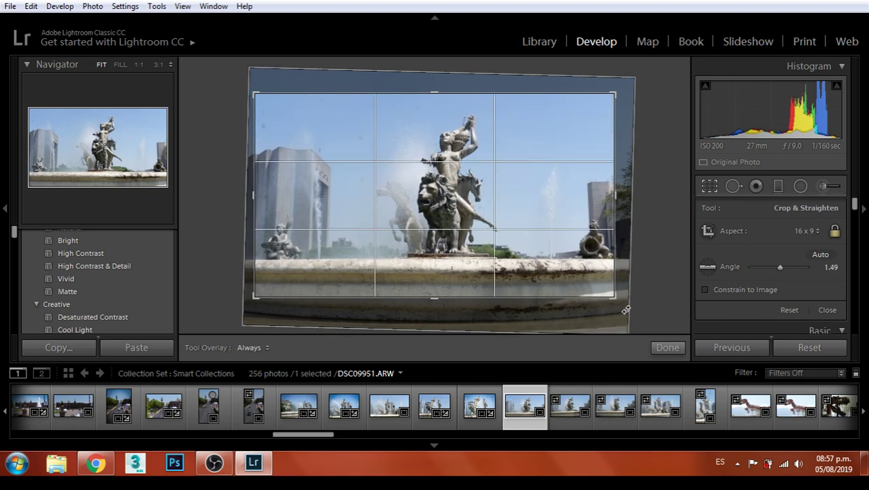
Commit the 16 x 9 crop, then heal four specks in the sky of DSC09951
{"action": "key", "text": "Return"}
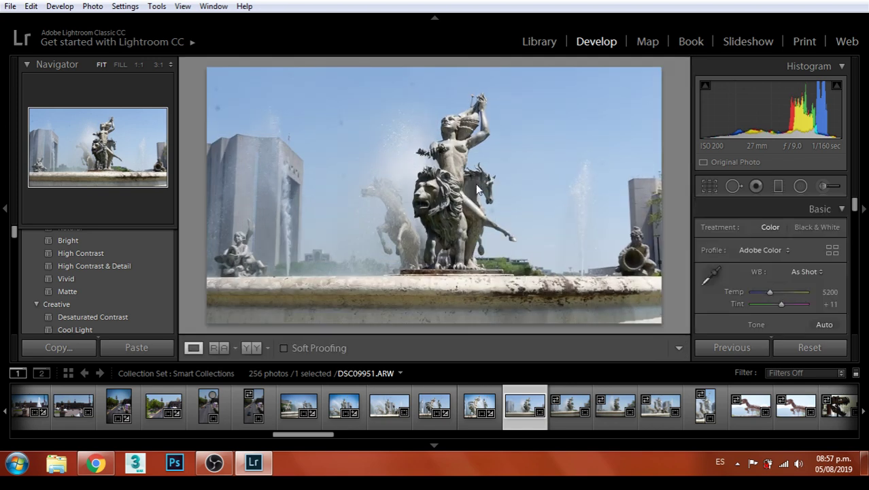
{"action": "left_click", "coordinate": [730, 187]}
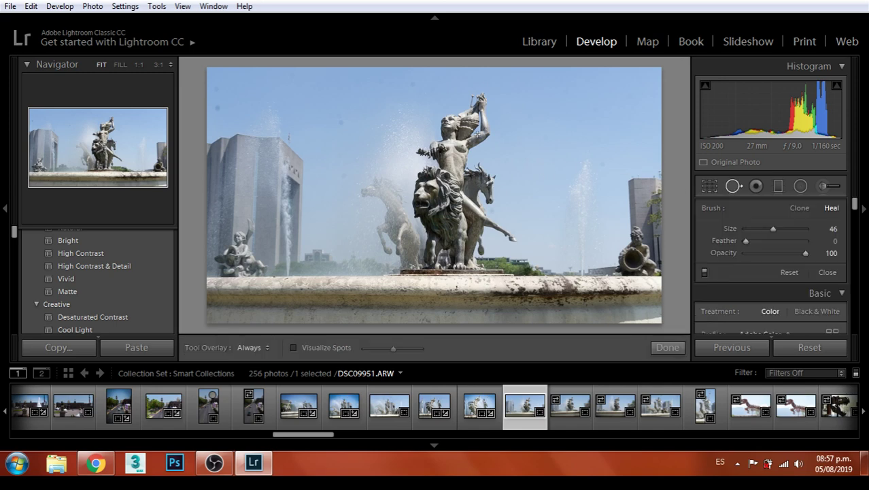
{"action": "left_click_drag", "start_coordinate": [217, 85], "coordinate": [218, 112]}
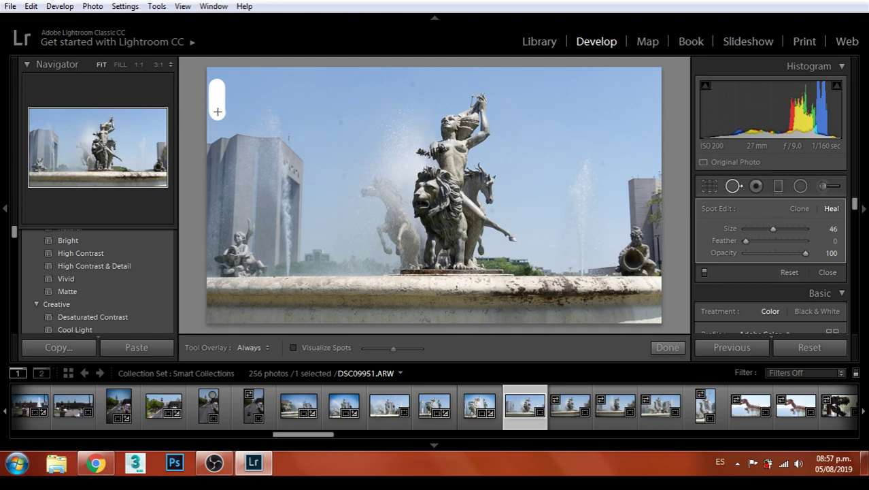
{"action": "left_click", "coordinate": [341, 117]}
{"action": "left_click_drag", "start_coordinate": [398, 86], "coordinate": [417, 86]}
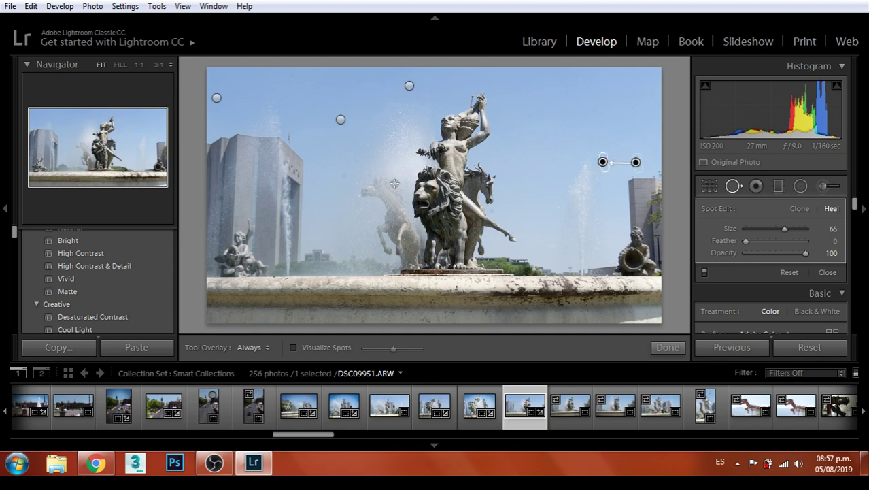
{"action": "left_click", "coordinate": [668, 348]}
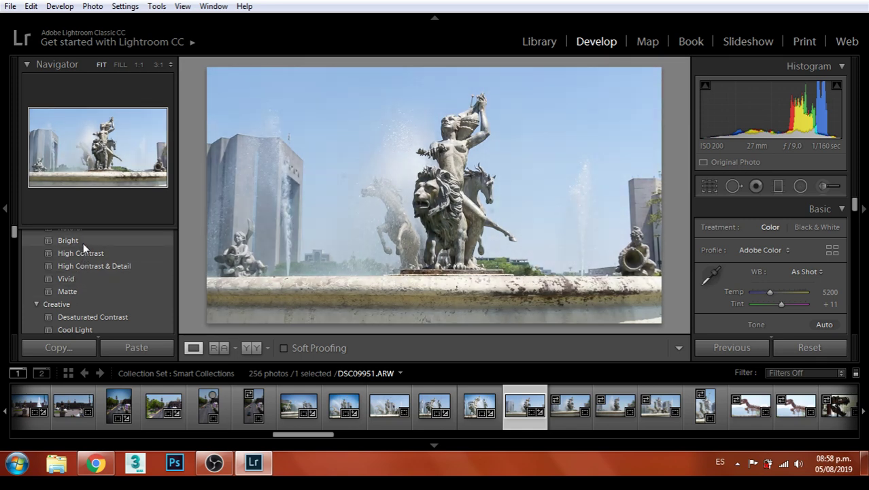
Apply the Medium vignetting preset to darken the fountain photo's corners
{"action": "scroll", "coordinate": [145, 284], "scroll_direction": "down", "scroll_amount": 6}
{"action": "scroll", "coordinate": [115, 297], "scroll_direction": "down", "scroll_amount": 5}
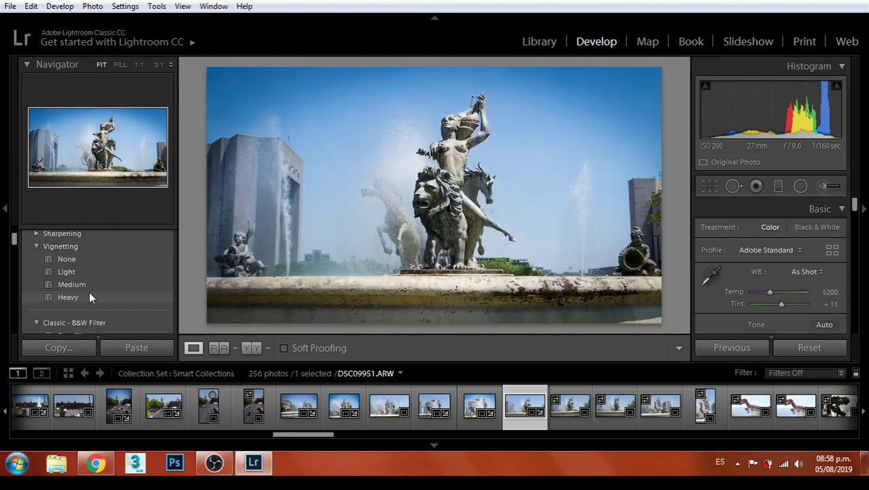
{"action": "left_click", "coordinate": [88, 285]}
Export the vignetted fountain photo with the current export settings
{"action": "left_click", "coordinate": [11, 6]}
{"action": "left_click", "coordinate": [40, 196]}
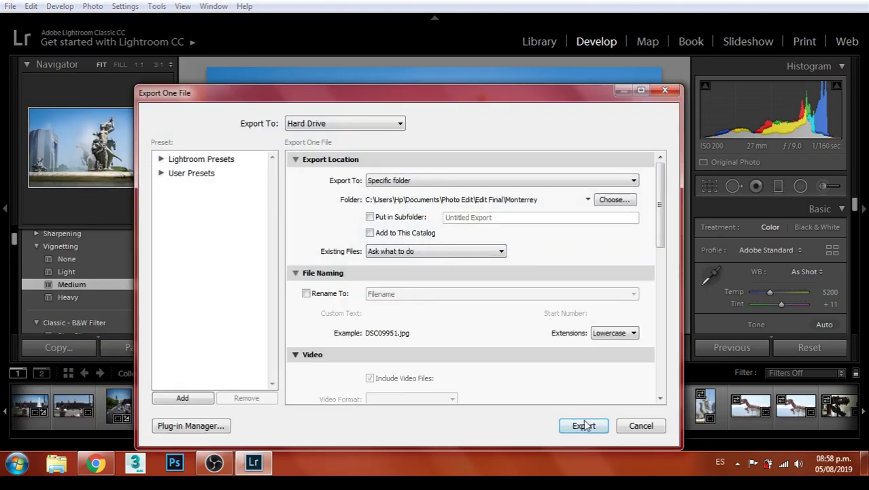
{"action": "left_click", "coordinate": [584, 426]}
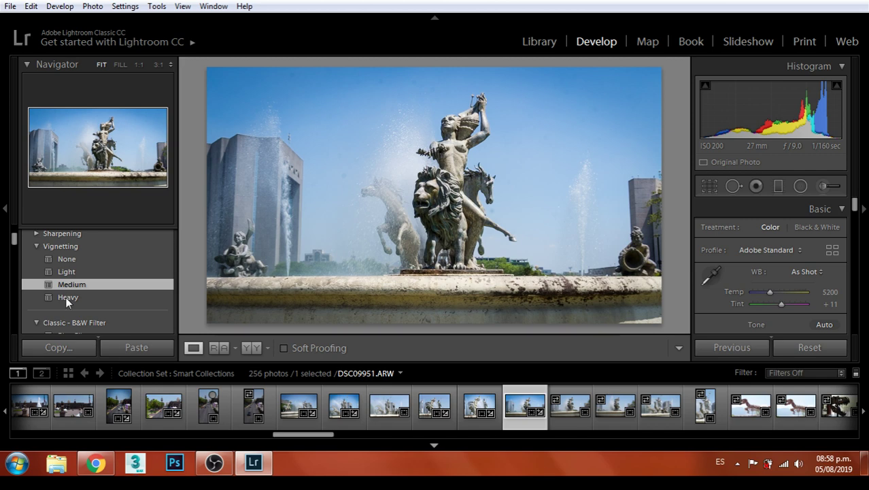
{"action": "scroll", "coordinate": [87, 289], "scroll_direction": "up", "scroll_amount": 1}
{"action": "scroll", "coordinate": [88, 282], "scroll_direction": "up", "scroll_amount": 2}
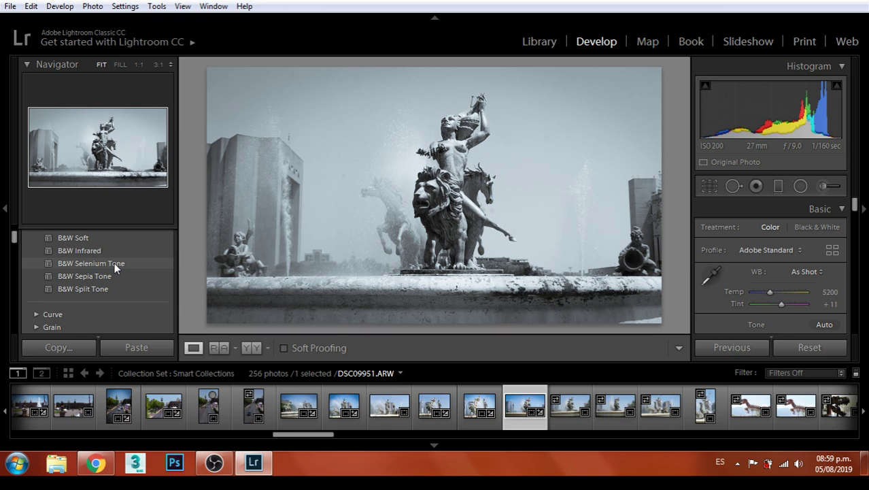
Apply the B&W Low Contrast preset, then raise Exposure to +0.48 and Contrast to +74
{"action": "scroll", "coordinate": [113, 274], "scroll_direction": "up", "scroll_amount": 1}
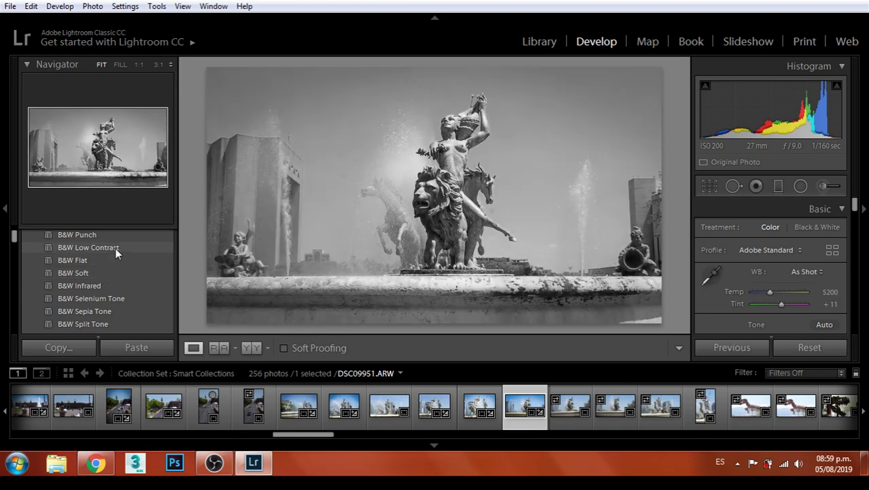
{"action": "left_click", "coordinate": [116, 249]}
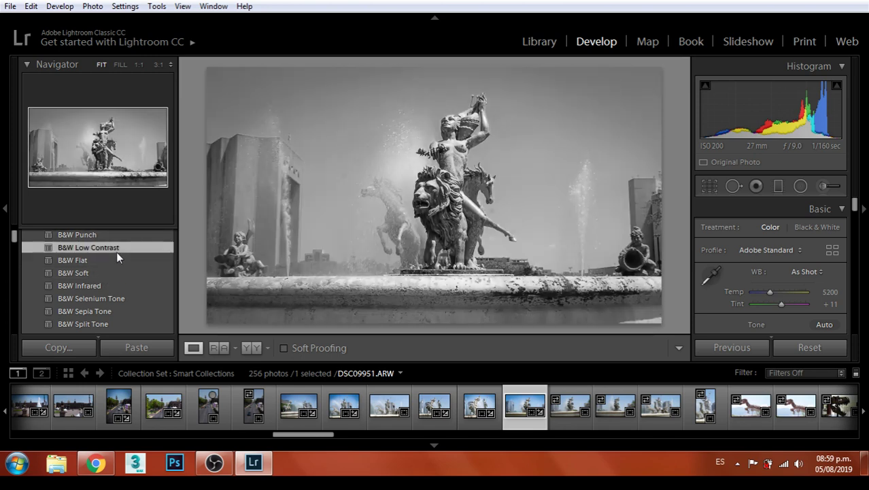
{"action": "scroll", "coordinate": [820, 278], "scroll_direction": "down", "scroll_amount": 1}
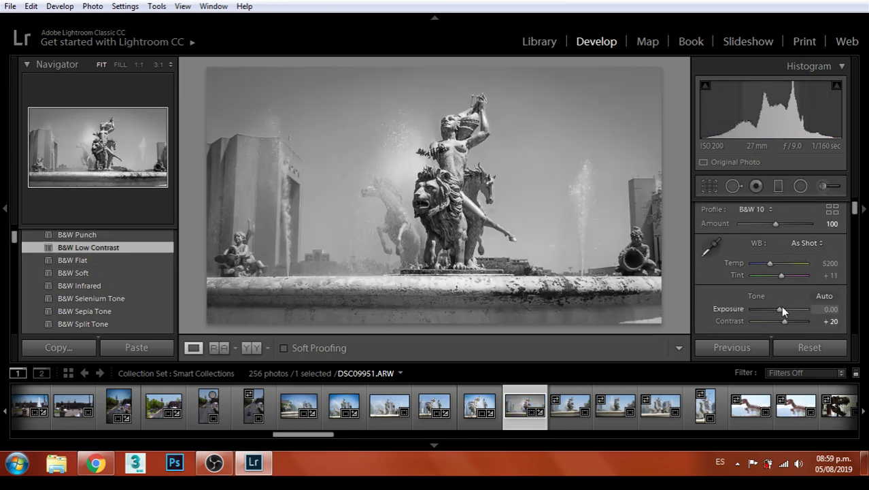
{"action": "left_click_drag", "start_coordinate": [780, 309], "coordinate": [797, 326]}
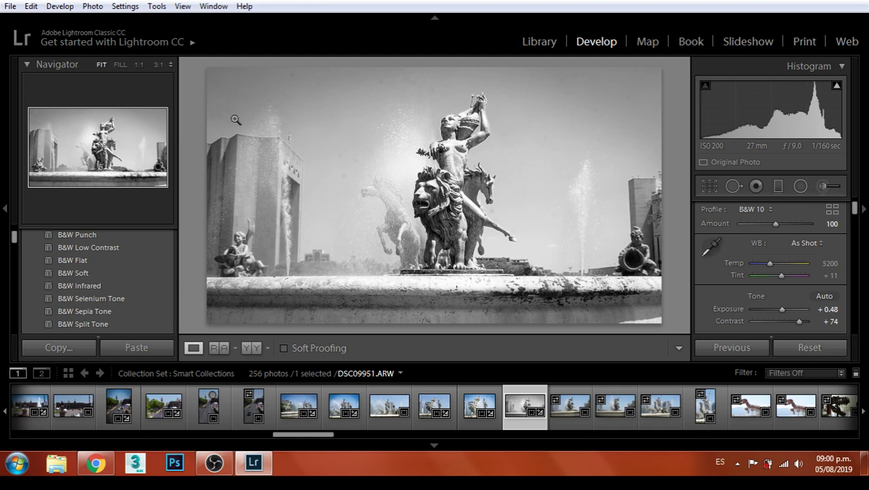
Export the black-and-white fountain photo as a JPEG, using unique file names
{"action": "left_click", "coordinate": [10, 6]}
{"action": "left_click", "coordinate": [52, 199]}
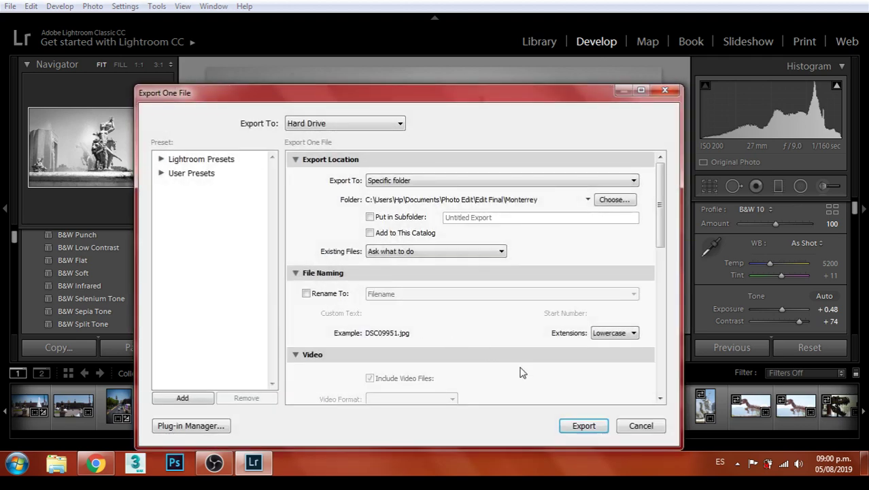
{"action": "left_click", "coordinate": [581, 425]}
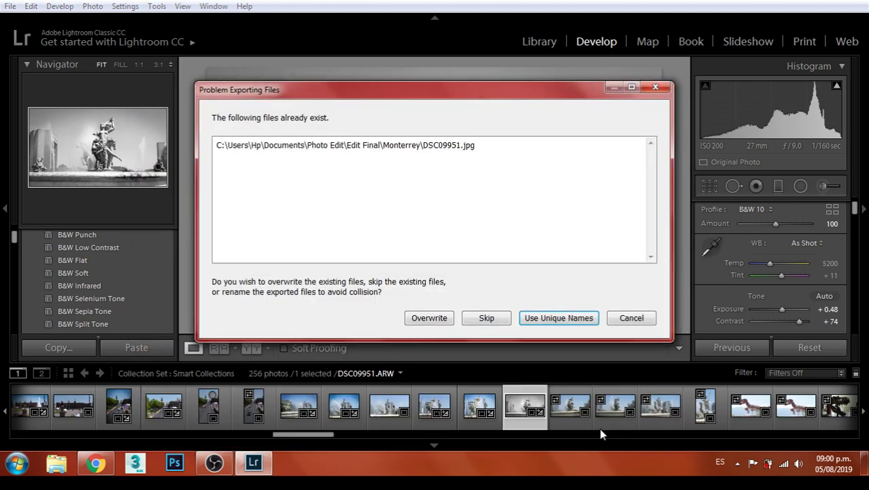
{"action": "left_click", "coordinate": [577, 318]}
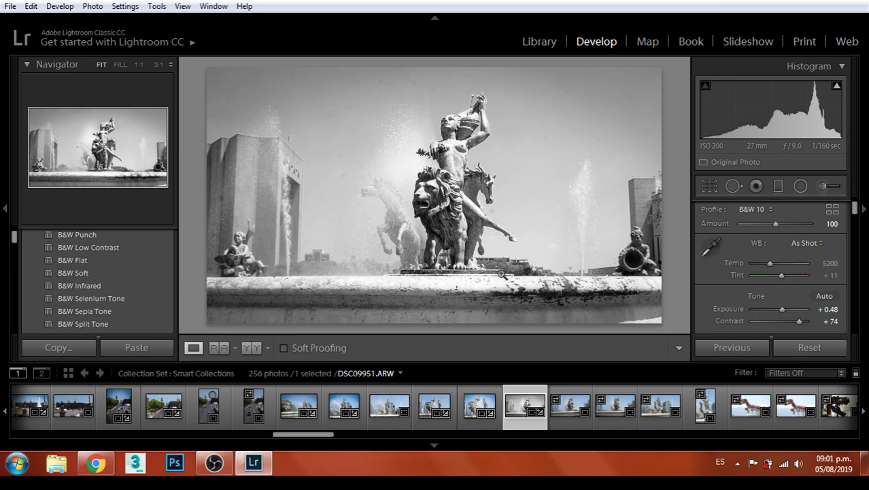
Step through the next filmstrip thumbnails and settle back on fountain photo DSC09952
{"action": "left_click", "coordinate": [566, 408]}
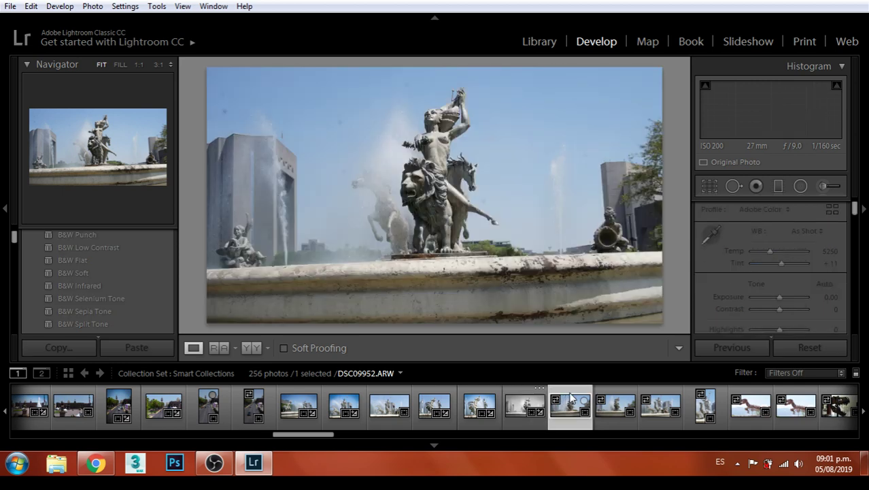
{"action": "left_click", "coordinate": [614, 409]}
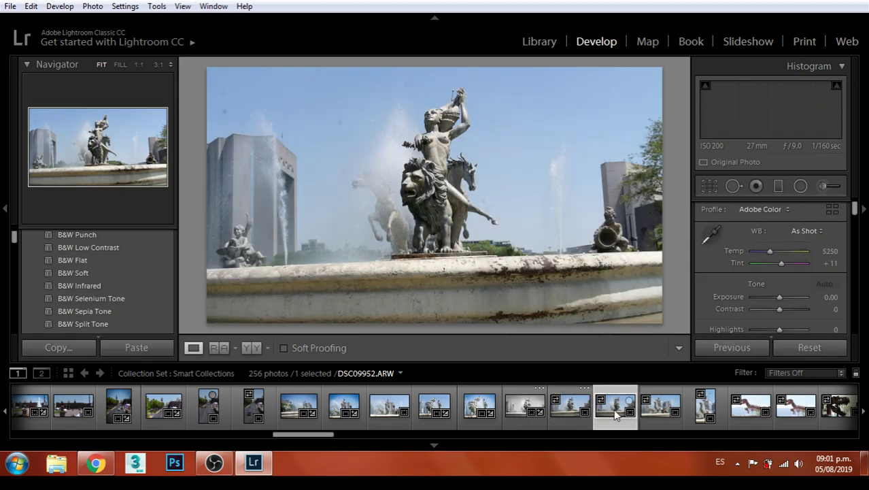
{"action": "left_click", "coordinate": [655, 410]}
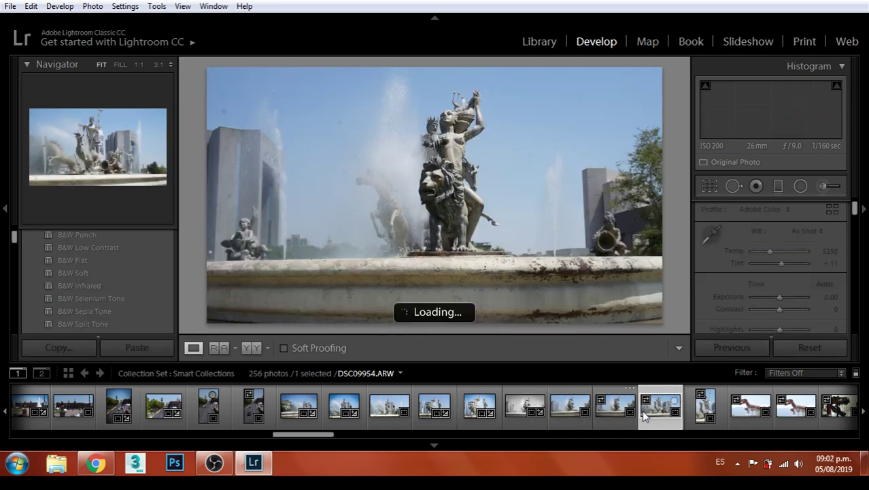
{"action": "left_click", "coordinate": [606, 412]}
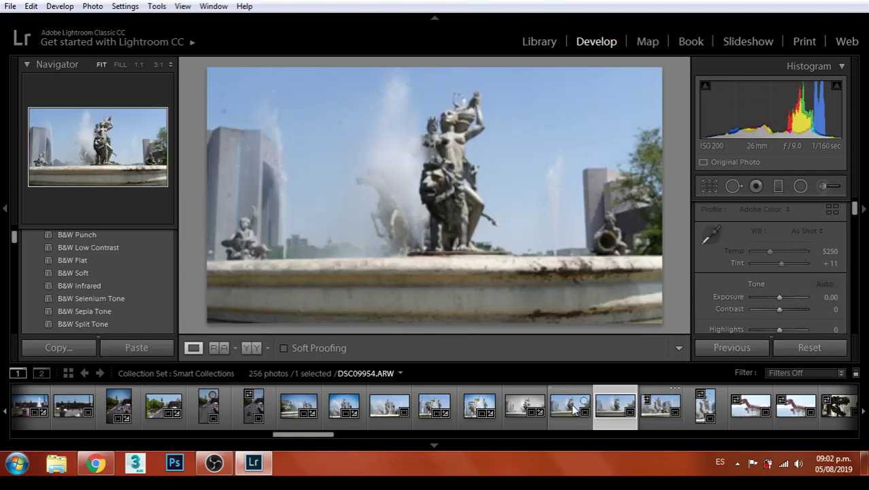
{"action": "left_click", "coordinate": [575, 409]}
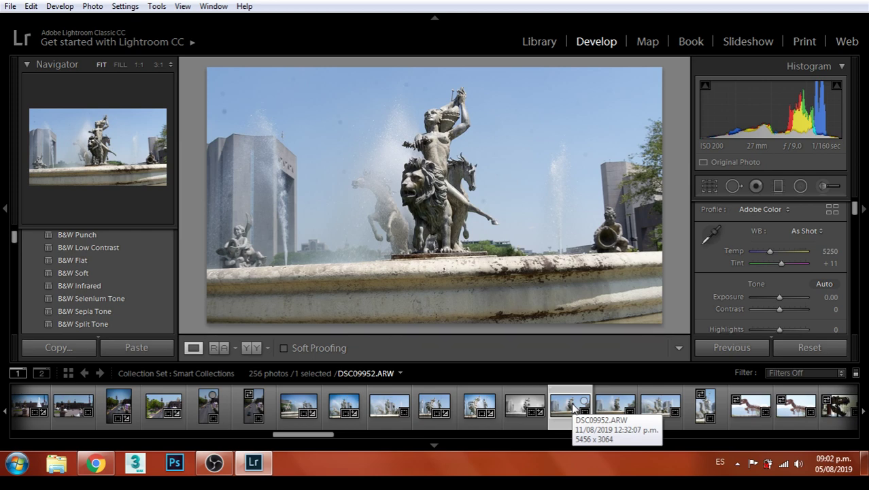
Crop DSC09952 to a 2 x 3 portrait around the statue, rotated about 2.6 degrees
{"action": "left_click", "coordinate": [710, 189]}
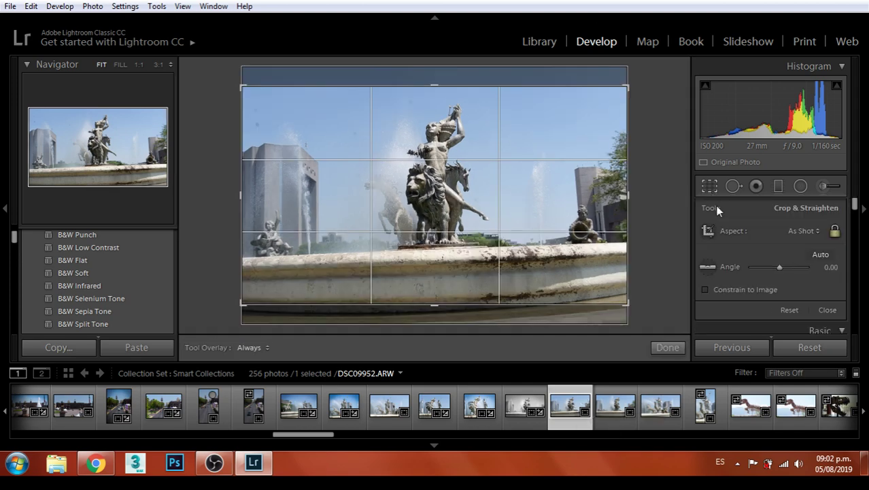
{"action": "left_click", "coordinate": [797, 231]}
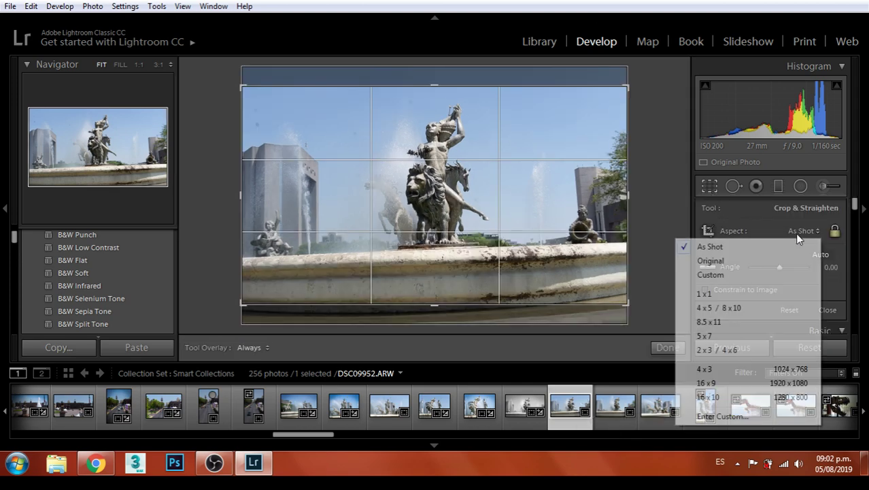
{"action": "left_click", "coordinate": [721, 349]}
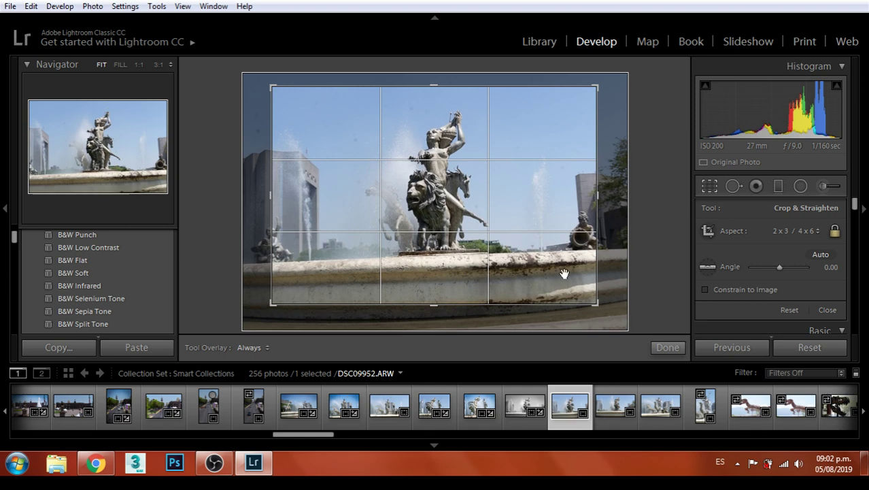
{"action": "left_click_drag", "start_coordinate": [597, 303], "coordinate": [477, 225]}
{"action": "left_click_drag", "start_coordinate": [553, 114], "coordinate": [515, 87]}
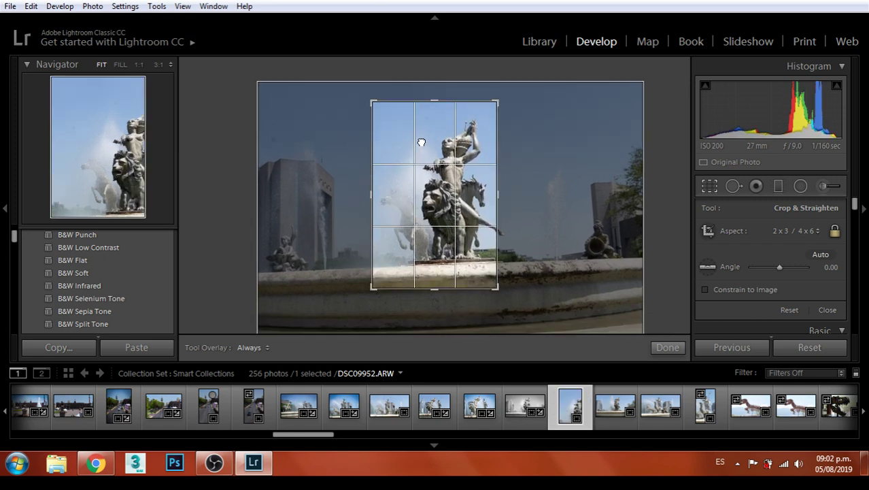
{"action": "left_click_drag", "start_coordinate": [422, 142], "coordinate": [418, 148]}
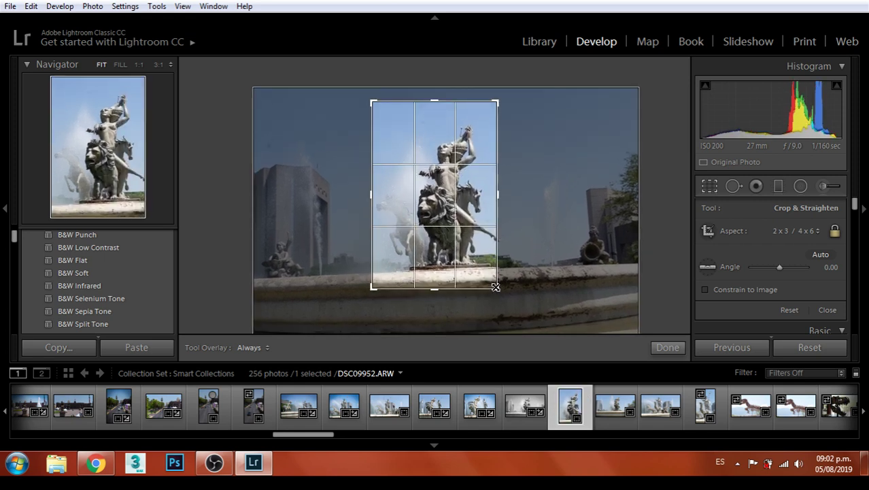
{"action": "left_click_drag", "start_coordinate": [495, 287], "coordinate": [511, 308]}
{"action": "mouse_move", "coordinate": [517, 104]}
{"action": "left_mouse_down"}
{"action": "mouse_move", "coordinate": [516, 90]}
{"action": "mouse_move", "coordinate": [520, 102]}
{"action": "mouse_move", "coordinate": [508, 106]}
{"action": "left_mouse_up"}
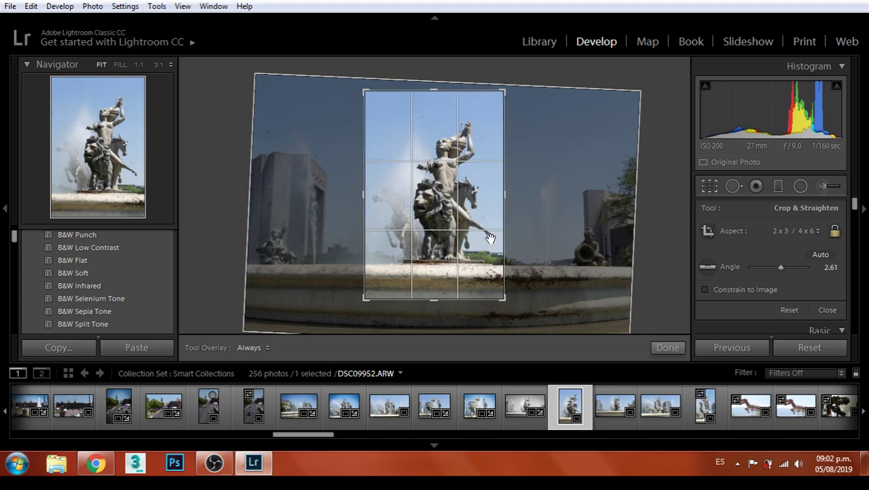
{"action": "key", "text": "Return"}
Check the lion's head at 1:1, return to the full view, then switch to Chrome
{"action": "left_click", "coordinate": [443, 188]}
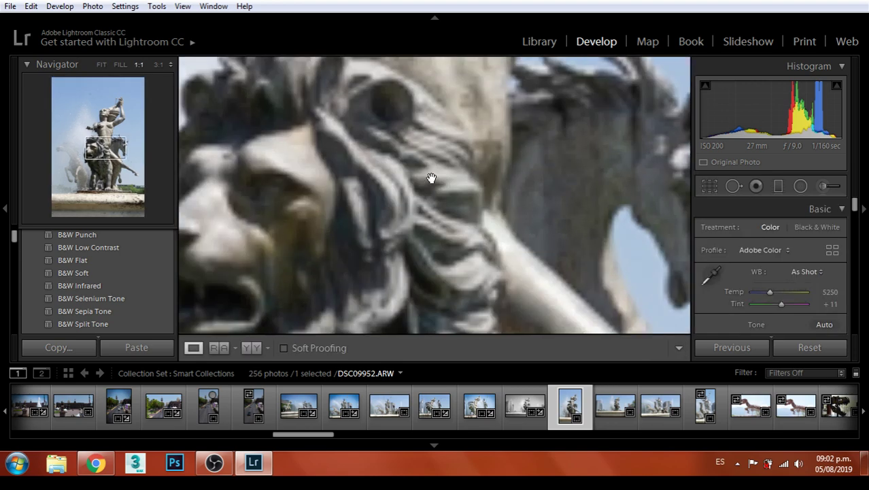
{"action": "left_click", "coordinate": [399, 162]}
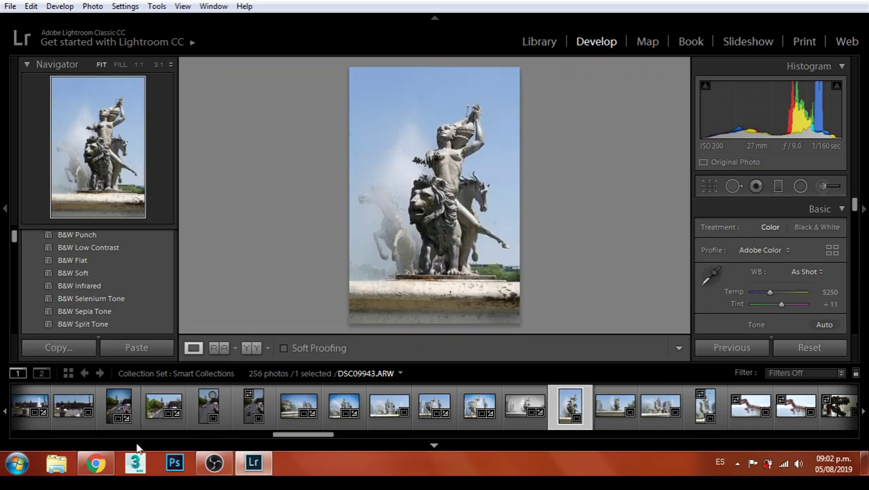
{"action": "left_click", "coordinate": [96, 463]}
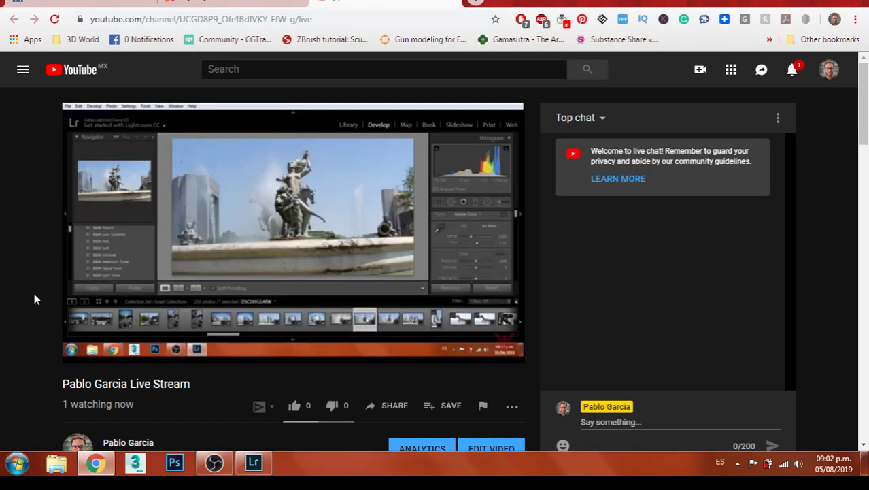
Check the restream, watchmework and YouTube live tabs, then return to Lightroom zoomed 1:1 on the sky
{"action": "left_click", "coordinate": [166, 4]}
{"action": "key", "text": "ctrl+shift+Tab"}
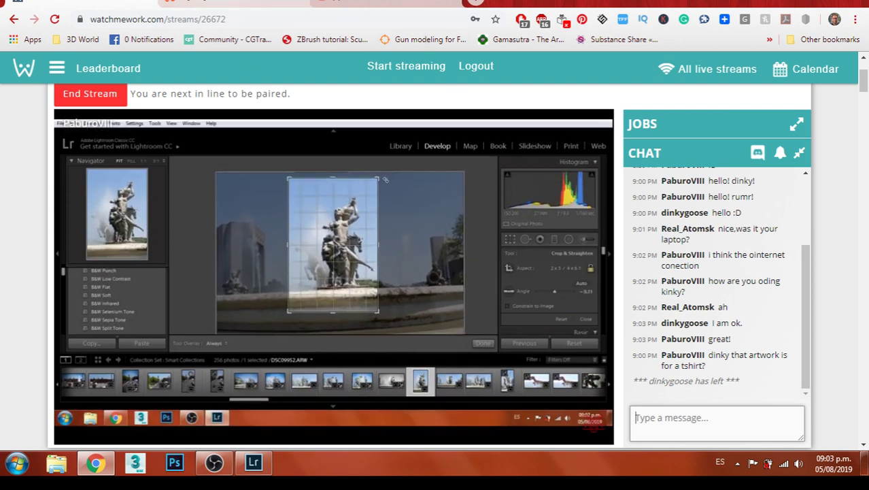
{"action": "key", "text": "ctrl+Tab"}
{"action": "key", "text": "ctrl+Tab"}
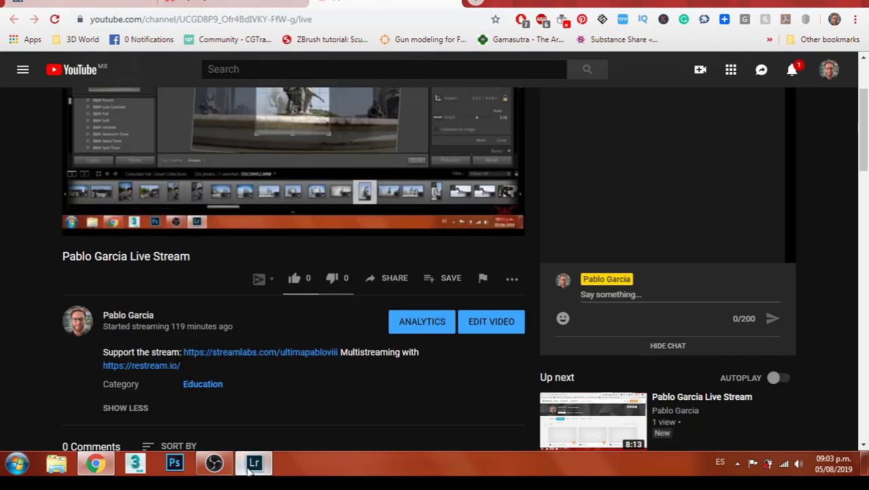
{"action": "left_click", "coordinate": [252, 465]}
{"action": "left_click", "coordinate": [416, 91]}
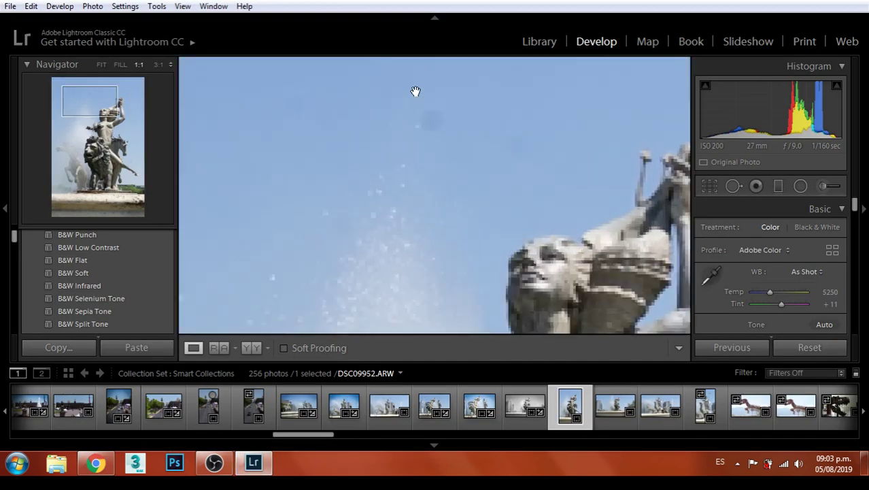
Heal the speck in the sky above the statue, then zoom back to the whole photo
{"action": "left_click", "coordinate": [727, 187]}
{"action": "left_click_drag", "start_coordinate": [472, 132], "coordinate": [441, 140]}
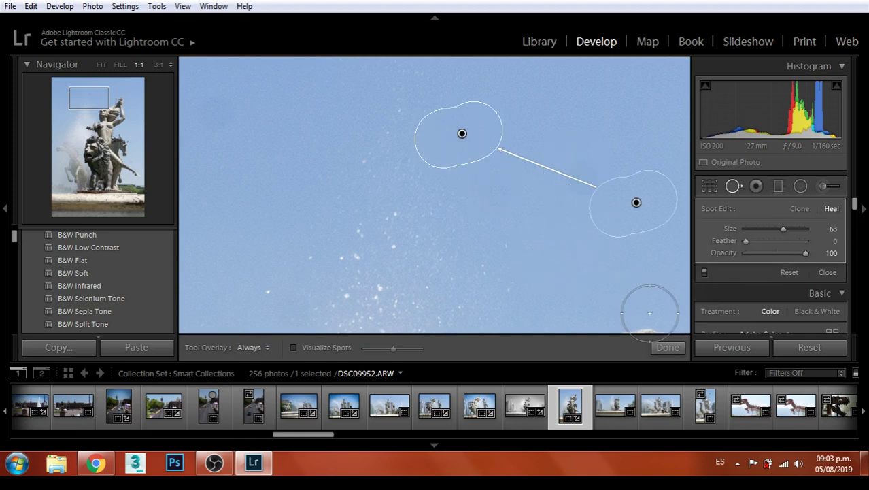
{"action": "left_click", "coordinate": [667, 348]}
{"action": "left_click", "coordinate": [501, 232]}
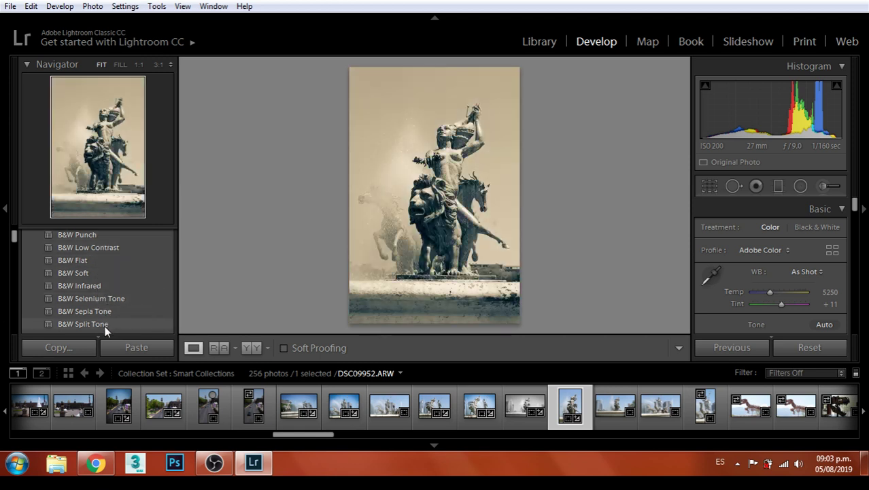
Apply the B&W Landscape preset, set Exposure to -0.12 and raise Contrast
{"action": "scroll", "coordinate": [104, 317], "scroll_direction": "up", "scroll_amount": 1}
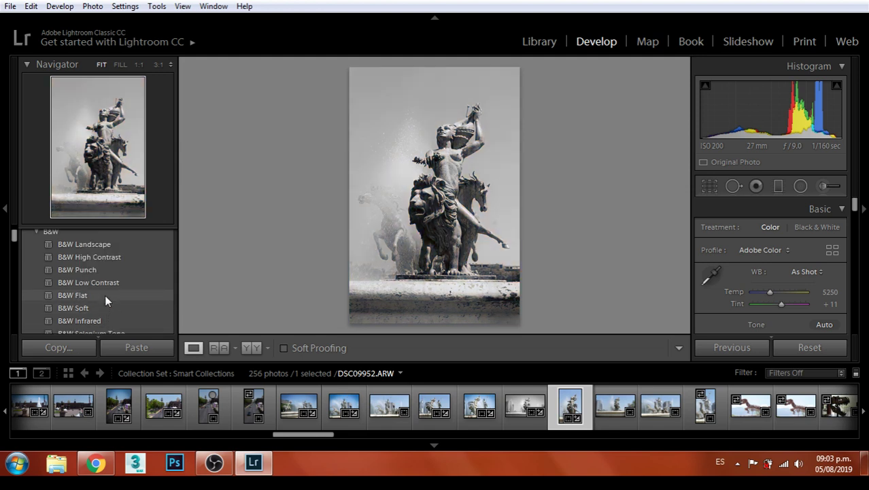
{"action": "left_click", "coordinate": [115, 246]}
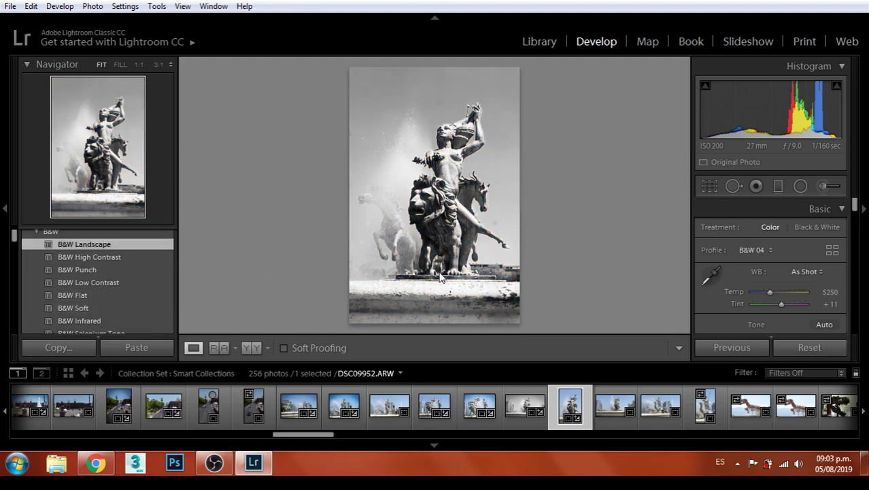
{"action": "scroll", "coordinate": [807, 265], "scroll_direction": "down", "scroll_amount": 1}
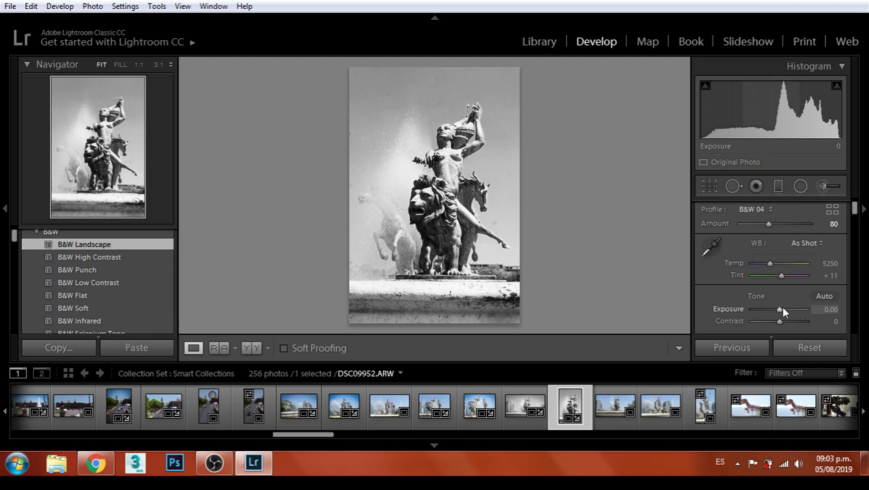
{"action": "left_click", "coordinate": [782, 309]}
{"action": "left_click", "coordinate": [781, 308]}
{"action": "left_click_drag", "start_coordinate": [780, 320], "coordinate": [786, 329]}
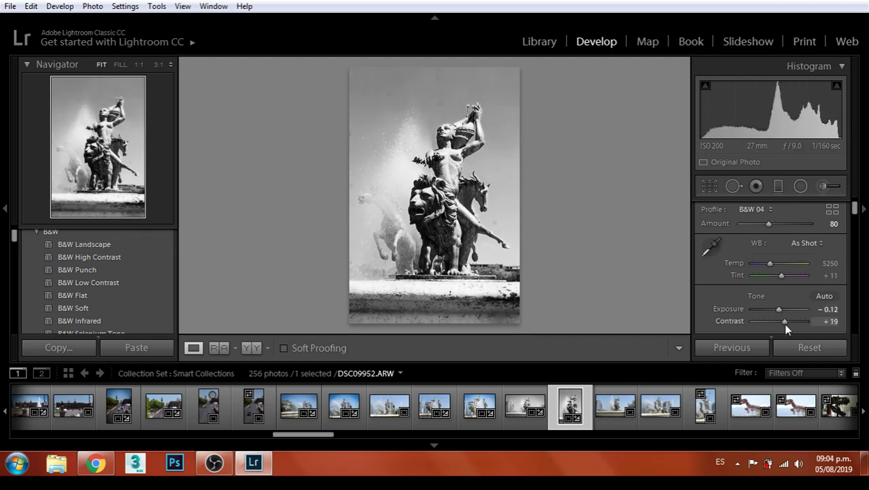
Export the black-and-white fountain photo, then undo the contrast boost
{"action": "left_click", "coordinate": [8, 7]}
{"action": "left_click", "coordinate": [35, 195]}
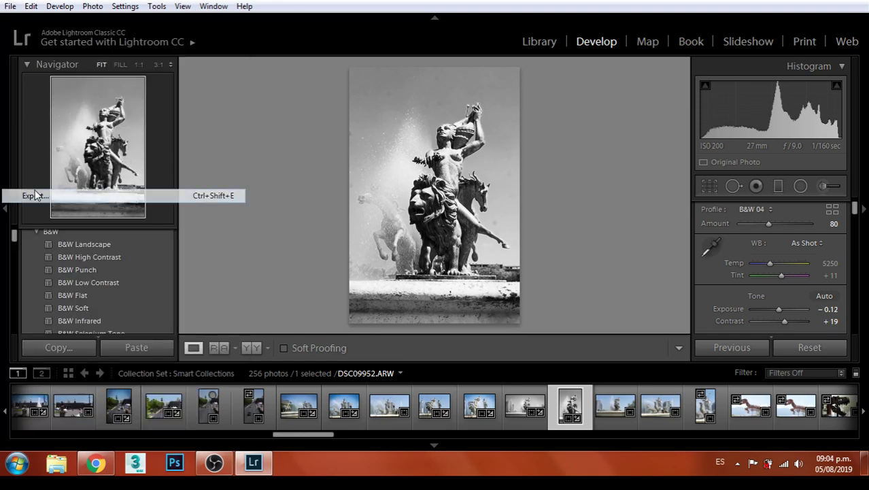
{"action": "left_click", "coordinate": [583, 424]}
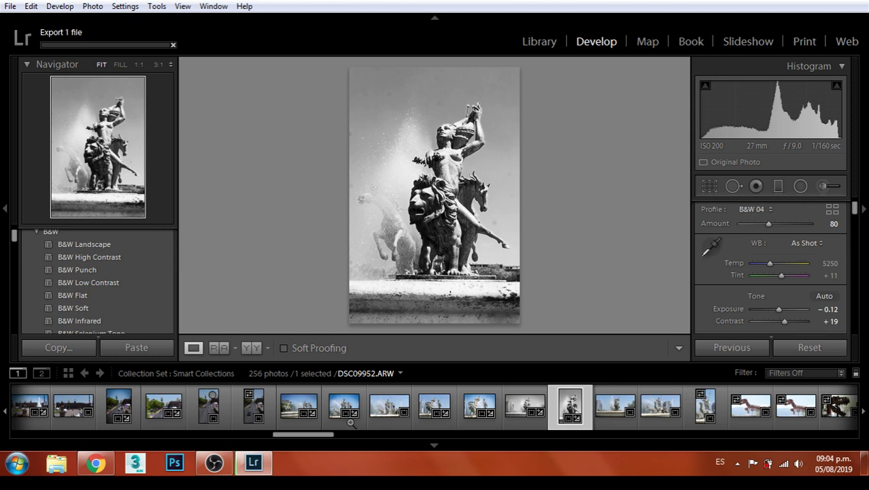
{"action": "key", "text": "ctrl+z"}
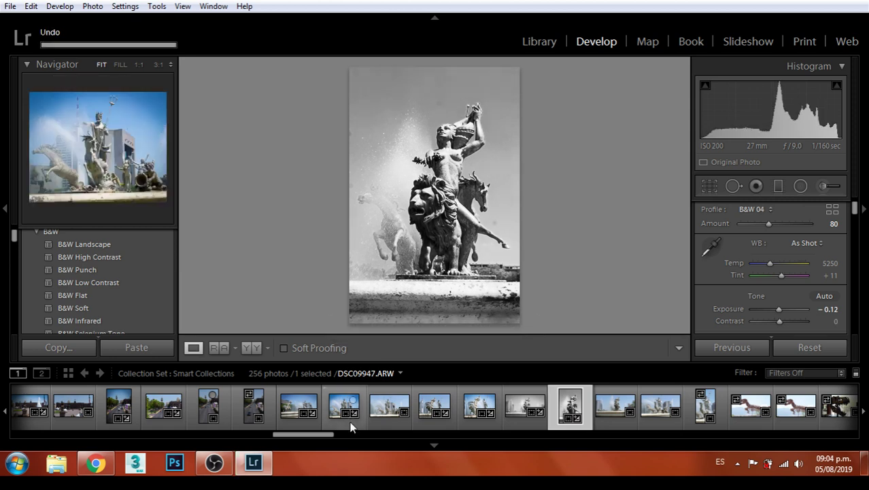
Undo the exposure change and the B&W preset to restore the colour photo
{"action": "key", "text": "ctrl+z"}
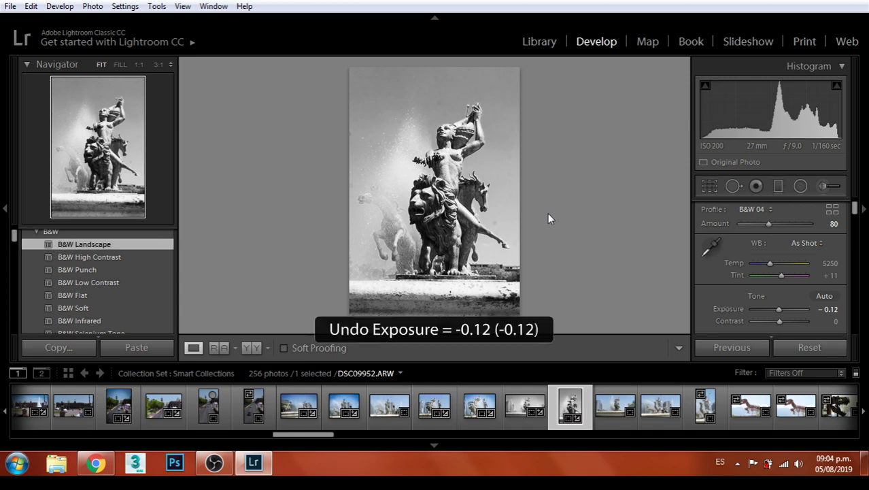
{"action": "key", "text": "ctrl+z"}
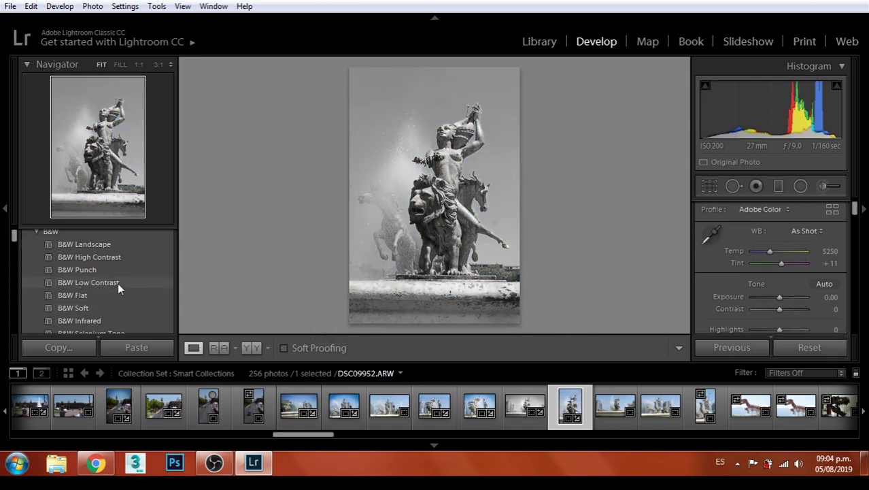
{"action": "scroll", "coordinate": [118, 282], "scroll_direction": "up", "scroll_amount": 5}
{"action": "scroll", "coordinate": [107, 294], "scroll_direction": "up", "scroll_amount": 1}
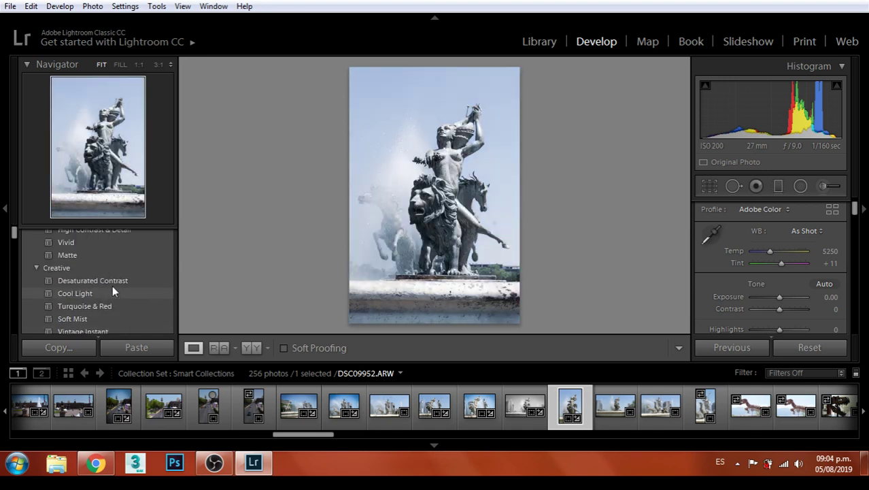
{"action": "scroll", "coordinate": [110, 290], "scroll_direction": "up", "scroll_amount": 1}
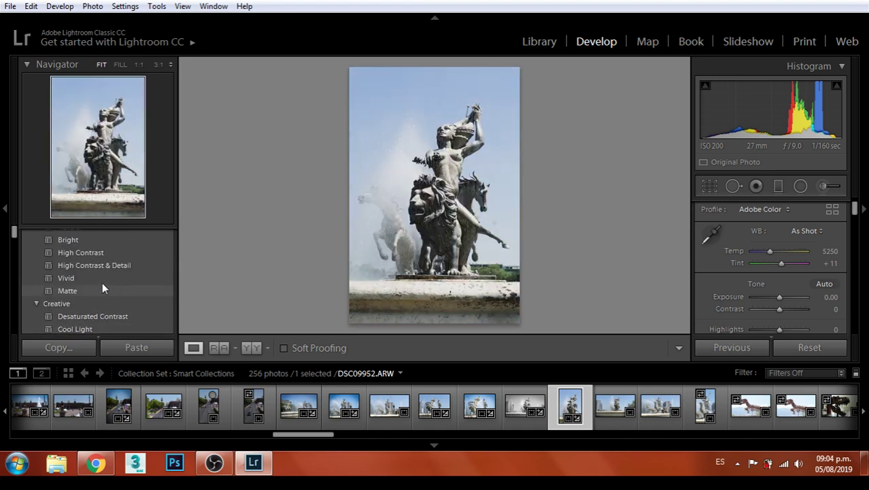
Apply the Vivid colour preset and the Light vignetting preset
{"action": "left_click", "coordinate": [96, 279]}
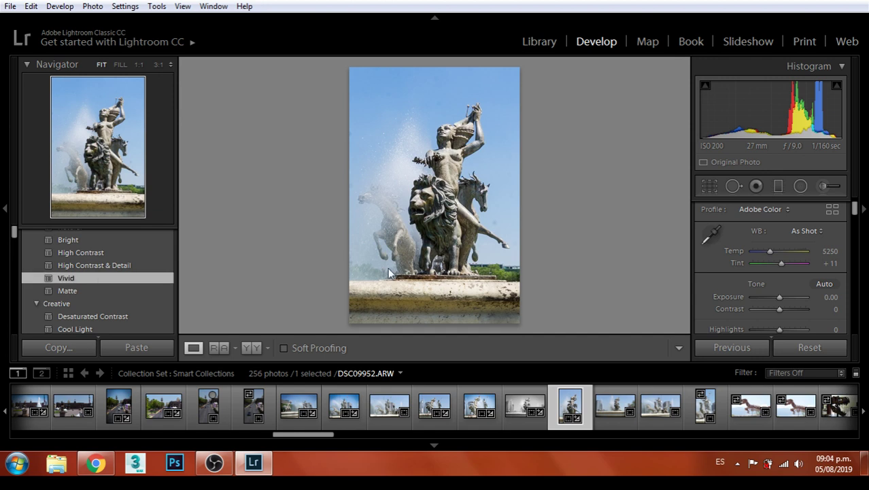
{"action": "scroll", "coordinate": [124, 272], "scroll_direction": "down", "scroll_amount": 4}
{"action": "scroll", "coordinate": [122, 271], "scroll_direction": "down", "scroll_amount": 8}
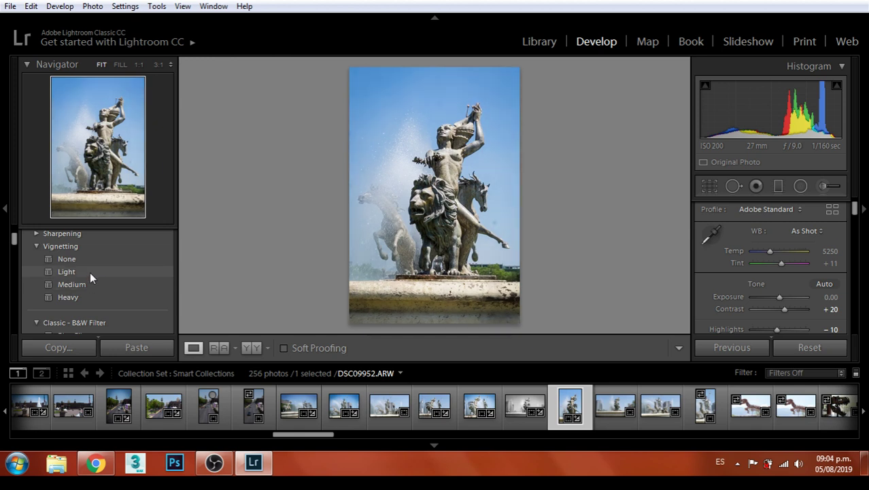
{"action": "left_click", "coordinate": [91, 272]}
Export the Vivid fountain photo past the Problem Exporting Files warning, then go to the next photo
{"action": "left_click", "coordinate": [10, 6]}
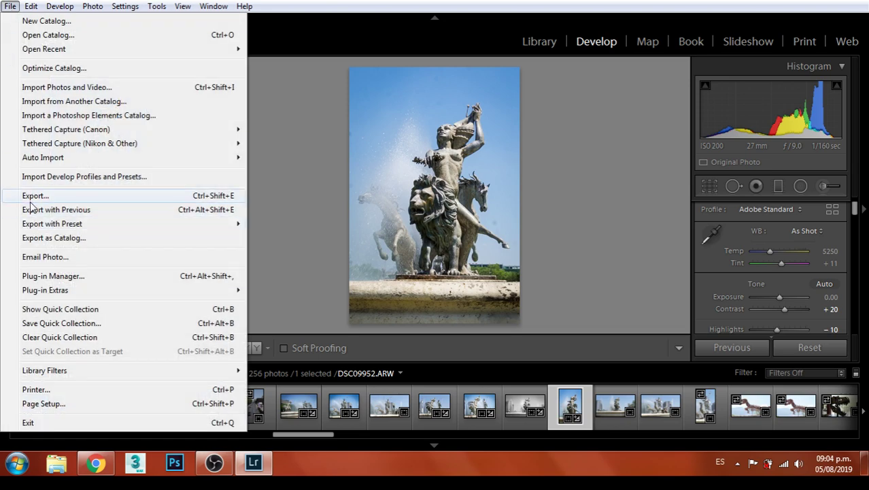
{"action": "left_click", "coordinate": [37, 201]}
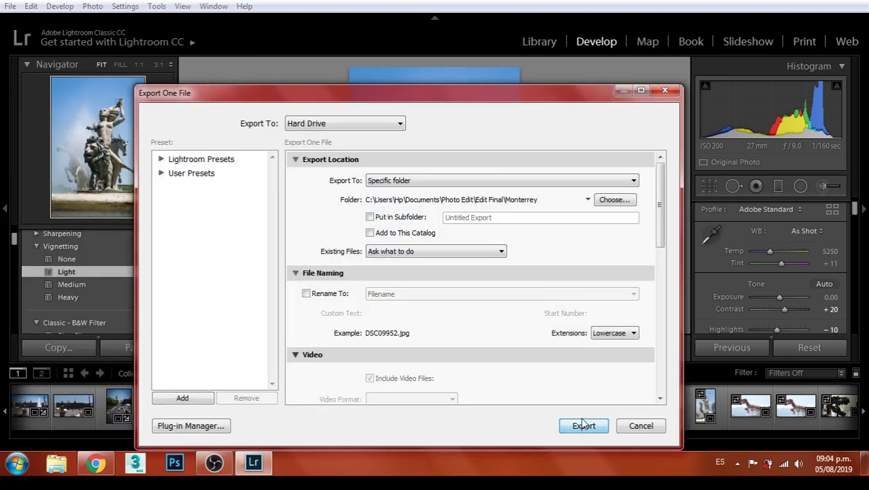
{"action": "left_click", "coordinate": [581, 423]}
{"action": "left_click", "coordinate": [548, 318]}
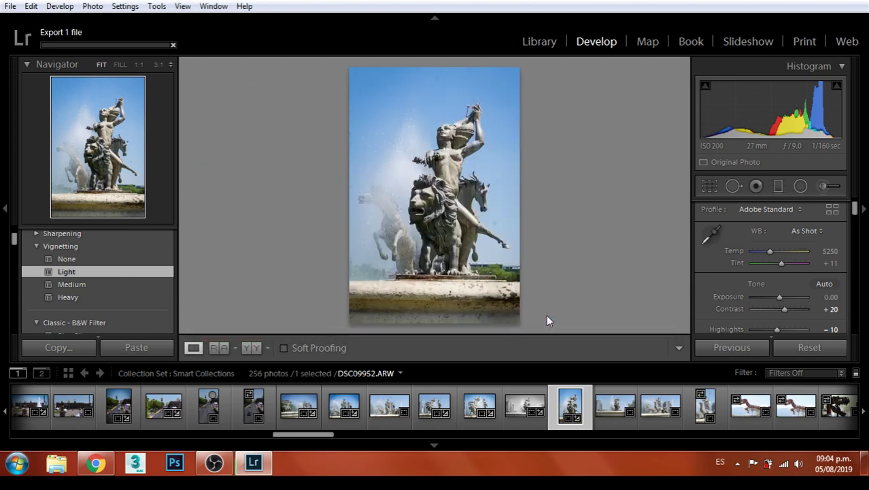
{"action": "key", "text": "Right"}
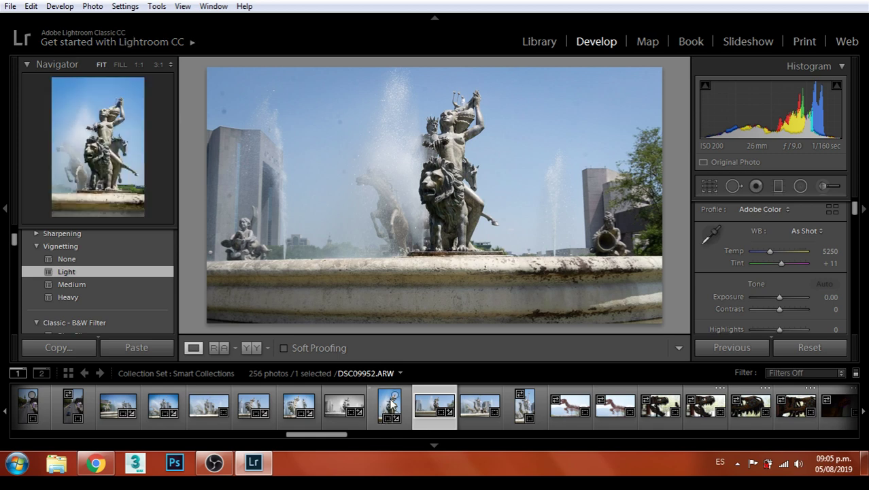
Select the wide lion fountain photo DSC09953 and set its crop to 16 x 10 after trying 8.5 x 11
{"action": "left_click", "coordinate": [476, 407]}
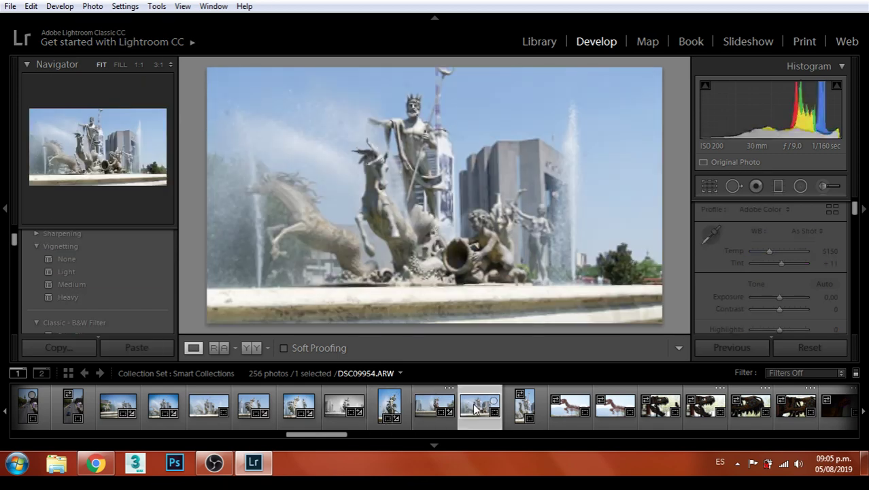
{"action": "left_click", "coordinate": [430, 411]}
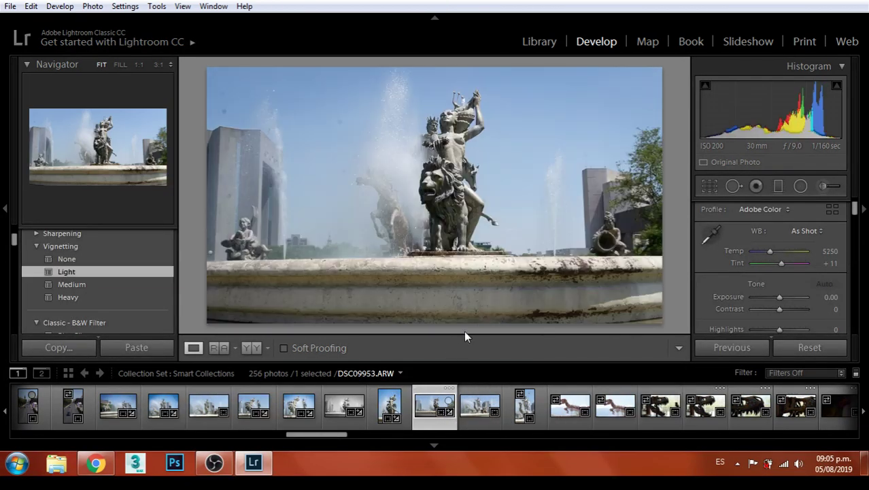
{"action": "left_click", "coordinate": [710, 188]}
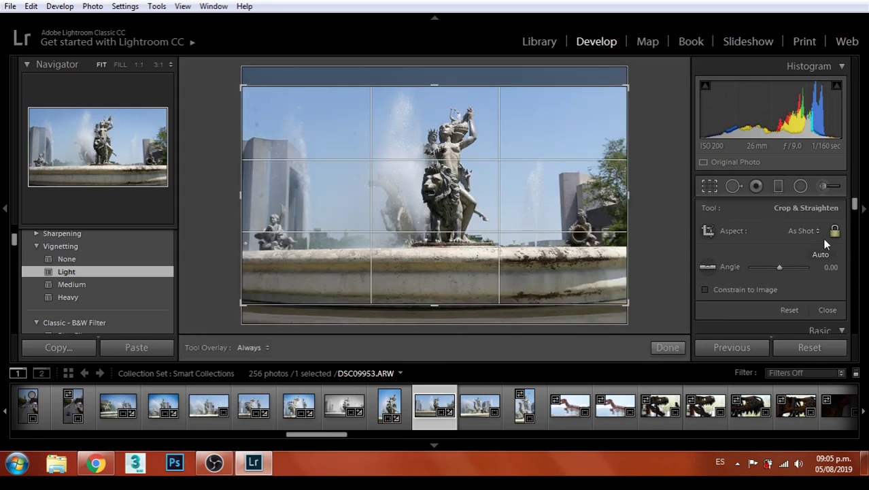
{"action": "left_click", "coordinate": [808, 231]}
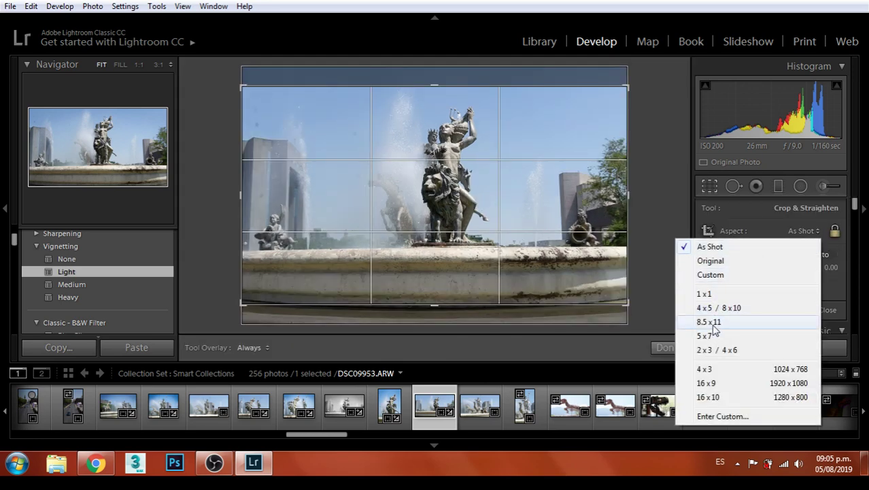
{"action": "left_click", "coordinate": [713, 324]}
{"action": "left_click", "coordinate": [818, 232]}
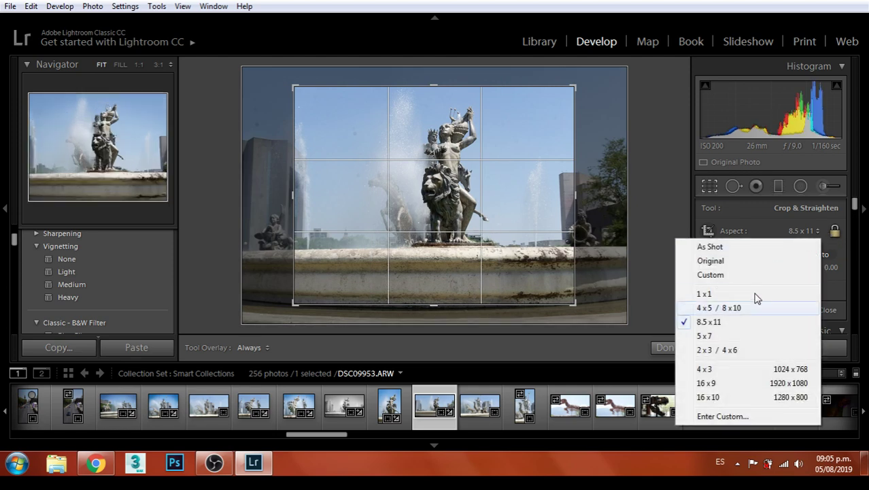
{"action": "left_click", "coordinate": [708, 396]}
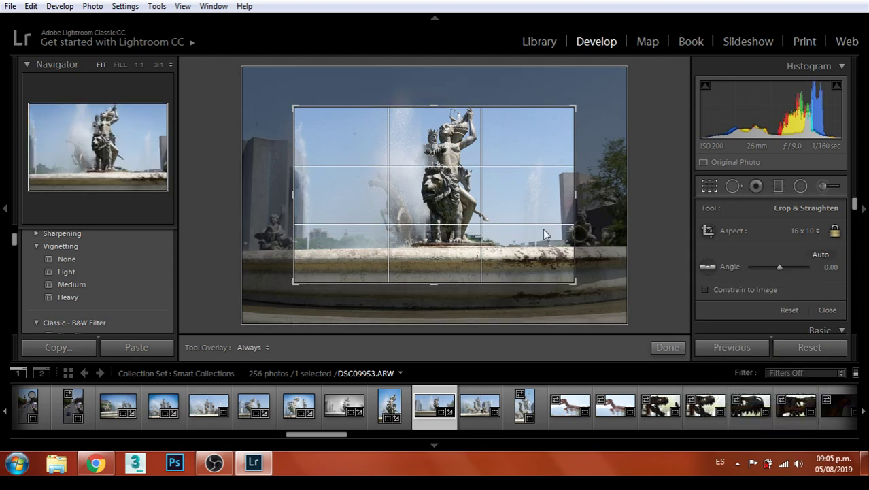
Reposition the statue, straighten to -0.17, tighten the crop slightly and apply it
{"action": "mouse_move", "coordinate": [532, 218]}
{"action": "left_mouse_down"}
{"action": "mouse_move", "coordinate": [574, 245]}
{"action": "mouse_move", "coordinate": [576, 280]}
{"action": "mouse_move", "coordinate": [605, 312]}
{"action": "mouse_move", "coordinate": [557, 224]}
{"action": "mouse_move", "coordinate": [523, 220]}
{"action": "left_mouse_up"}
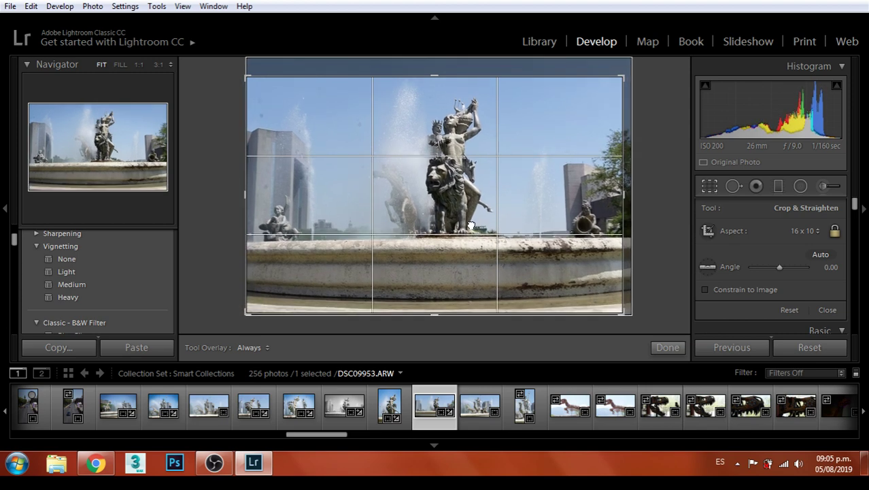
{"action": "left_click_drag", "start_coordinate": [520, 204], "coordinate": [483, 213]}
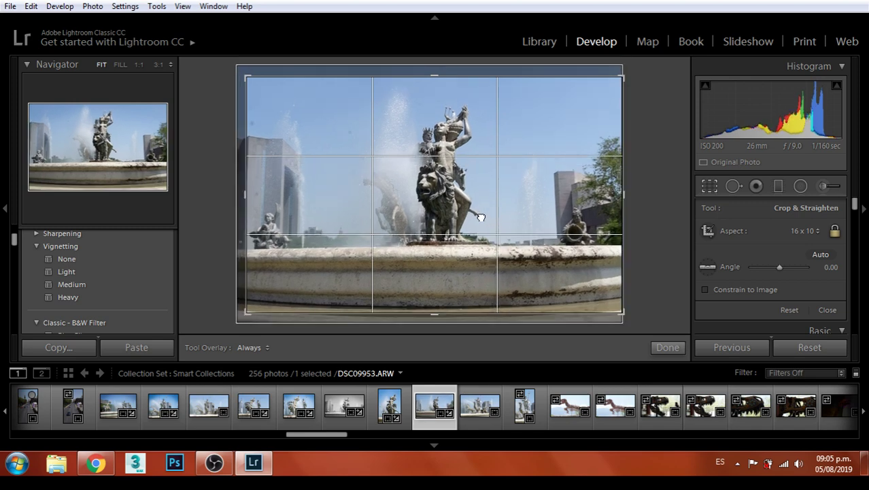
{"action": "left_click_drag", "start_coordinate": [625, 79], "coordinate": [626, 77]}
{"action": "left_click_drag", "start_coordinate": [504, 179], "coordinate": [514, 177]}
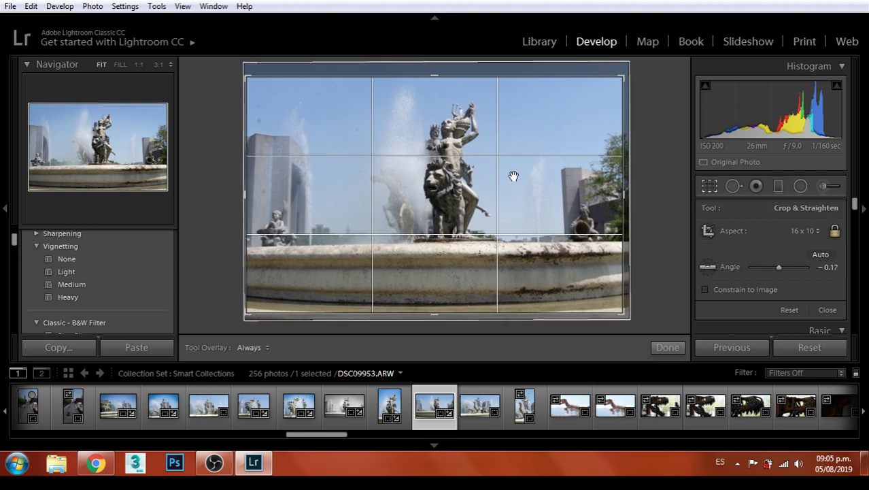
{"action": "left_click_drag", "start_coordinate": [622, 314], "coordinate": [616, 311]}
{"action": "left_click_drag", "start_coordinate": [580, 274], "coordinate": [575, 272]}
{"action": "key", "text": "Return"}
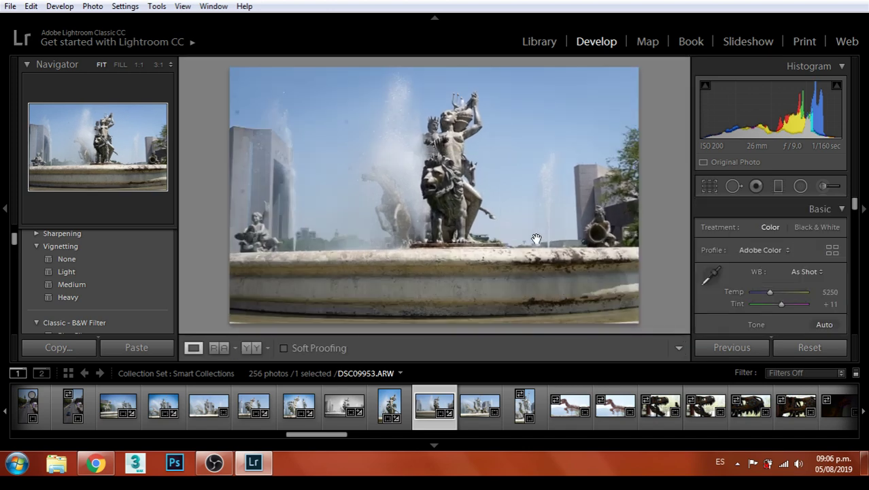
Inspect DSC09953 at 1:1, then switch to Heal spot removal with a larger brush and heal a sky speck
{"action": "left_click", "coordinate": [462, 148]}
{"action": "left_click_drag", "start_coordinate": [461, 147], "coordinate": [417, 143]}
{"action": "left_click", "coordinate": [414, 150]}
{"action": "left_click", "coordinate": [728, 186]}
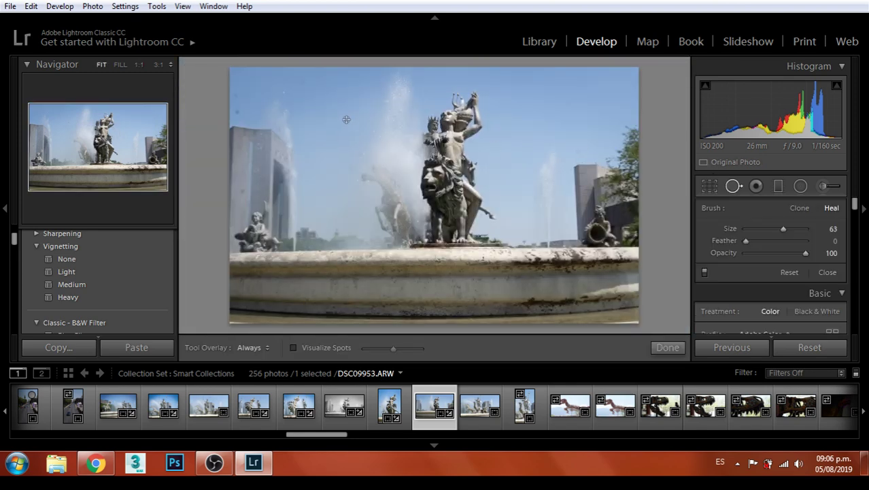
{"action": "scroll", "coordinate": [346, 116], "scroll_direction": "up", "scroll_amount": 3}
{"action": "left_click", "coordinate": [349, 123]}
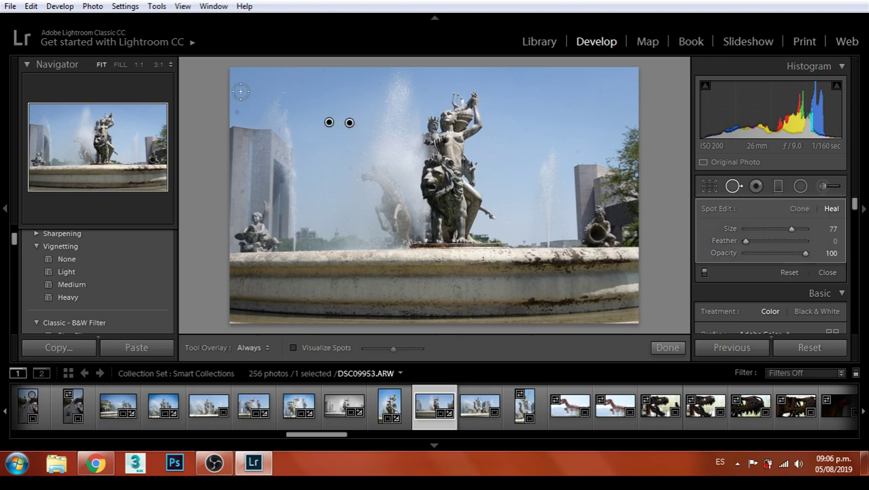
Heal spots on the left edge, the left building and around the horse statue, then finish
{"action": "left_click_drag", "start_coordinate": [241, 93], "coordinate": [236, 114]}
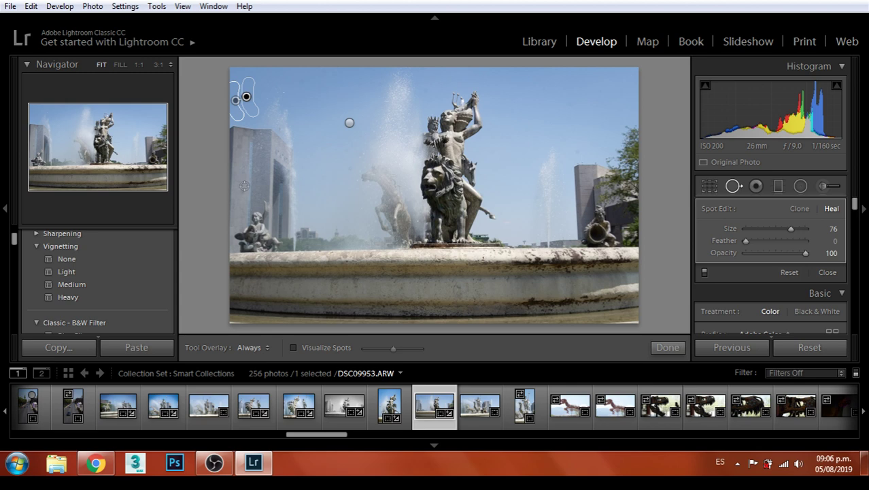
{"action": "left_click_drag", "start_coordinate": [243, 191], "coordinate": [241, 182]}
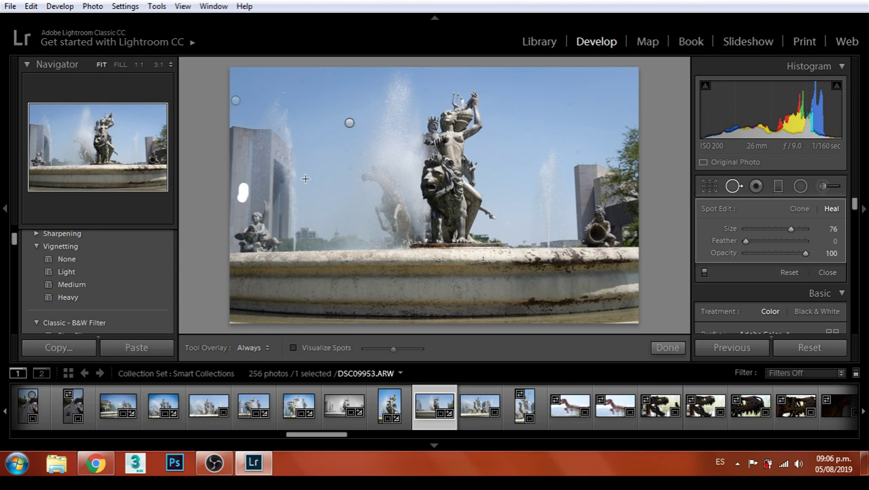
{"action": "left_click_drag", "start_coordinate": [361, 202], "coordinate": [366, 202]}
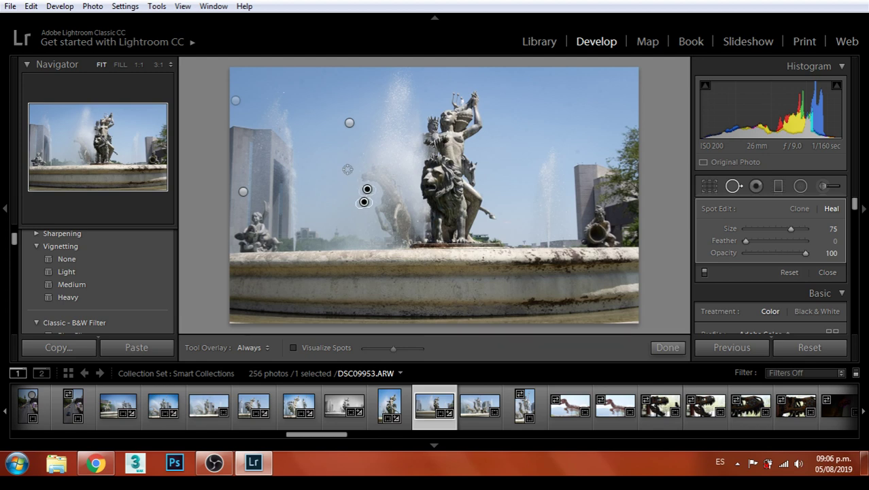
{"action": "left_click", "coordinate": [347, 169]}
{"action": "left_click_drag", "start_coordinate": [362, 147], "coordinate": [361, 155]}
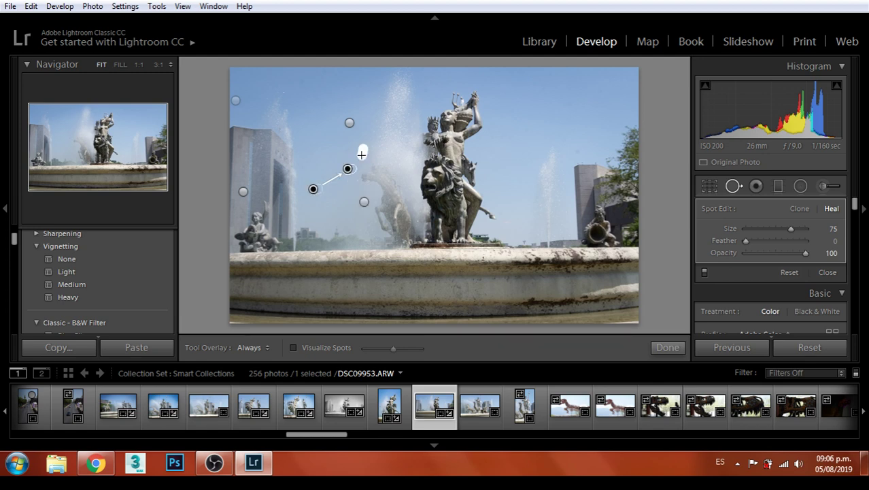
{"action": "left_click", "coordinate": [668, 349]}
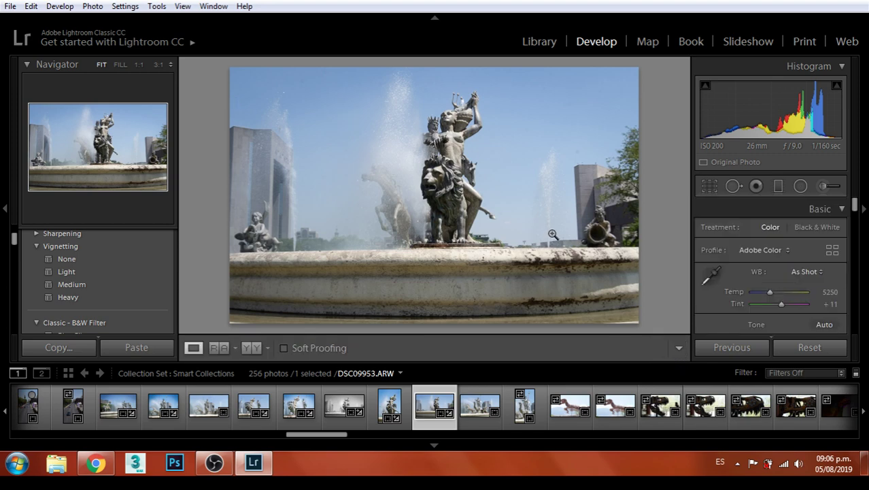
Apply the Heavy vignetting preset and set Exposure +0.24, Contrast +12, Highlights +50, Shadows +19
{"action": "left_click", "coordinate": [355, 204]}
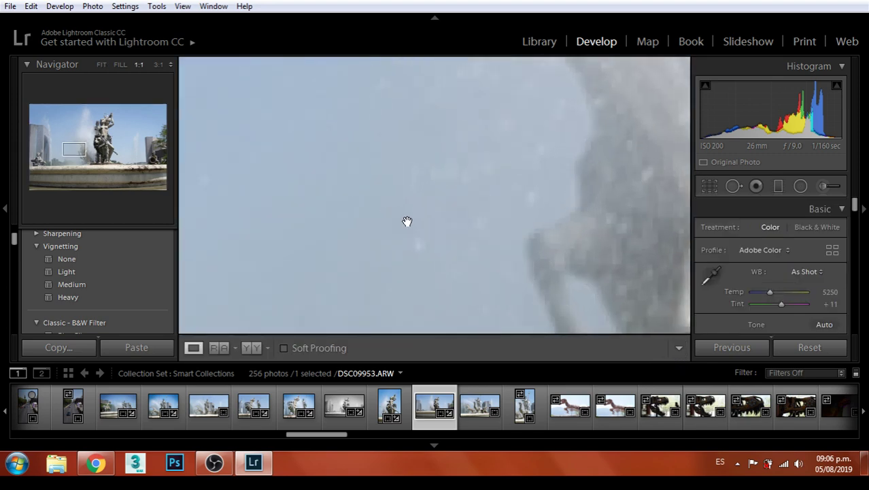
{"action": "left_click", "coordinate": [465, 215]}
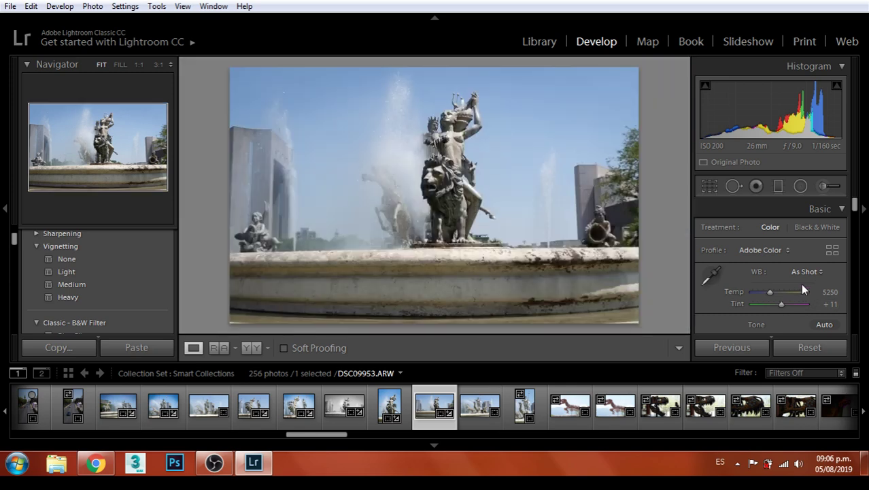
{"action": "scroll", "coordinate": [796, 291], "scroll_direction": "down", "scroll_amount": 2}
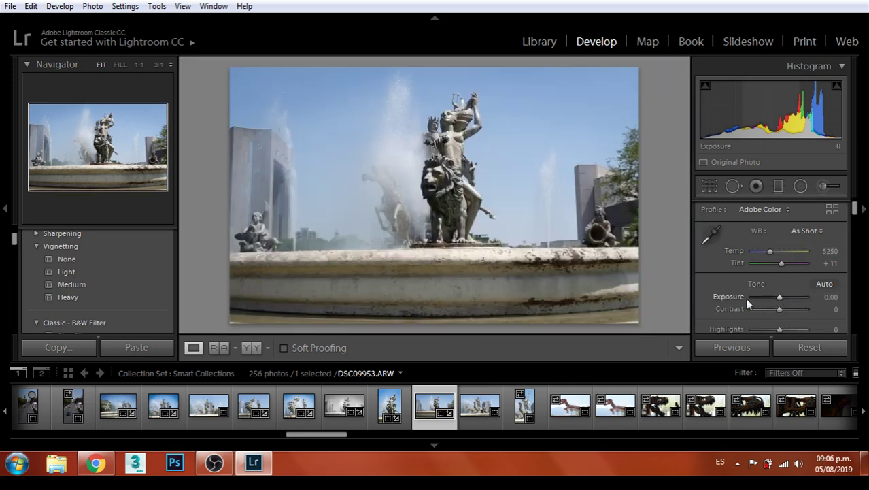
{"action": "left_click", "coordinate": [70, 298]}
{"action": "scroll", "coordinate": [131, 272], "scroll_direction": "up", "scroll_amount": 1}
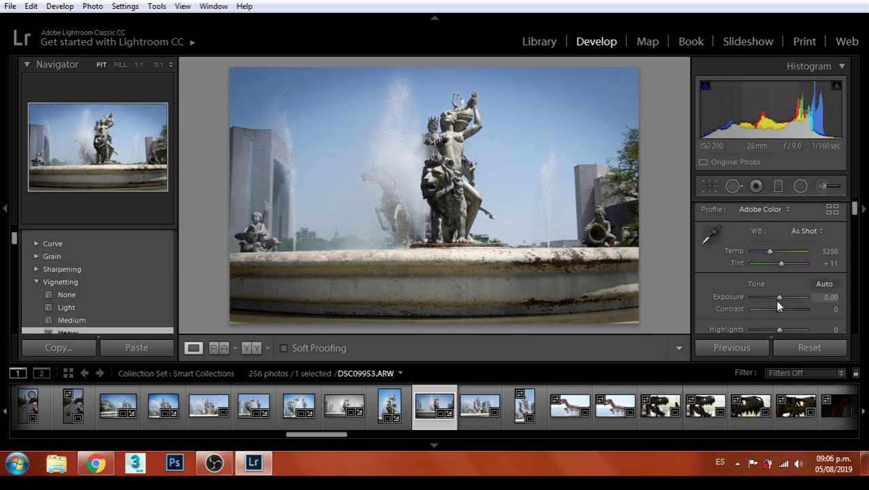
{"action": "mouse_move", "coordinate": [777, 299]}
{"action": "left_mouse_down"}
{"action": "mouse_move", "coordinate": [782, 313]}
{"action": "mouse_move", "coordinate": [783, 290]}
{"action": "mouse_move", "coordinate": [799, 297]}
{"action": "mouse_move", "coordinate": [793, 302]}
{"action": "left_mouse_up"}
{"action": "scroll", "coordinate": [782, 313], "scroll_direction": "down", "scroll_amount": 2}
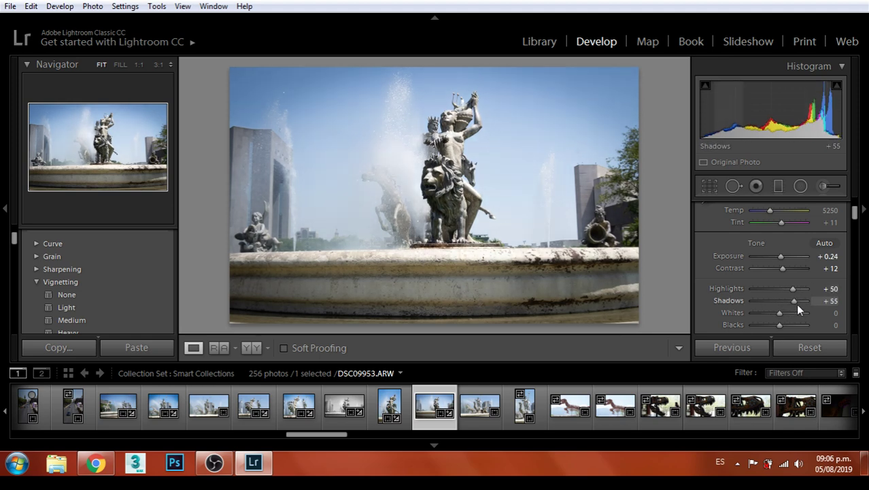
{"action": "scroll", "coordinate": [806, 276], "scroll_direction": "down", "scroll_amount": 4}
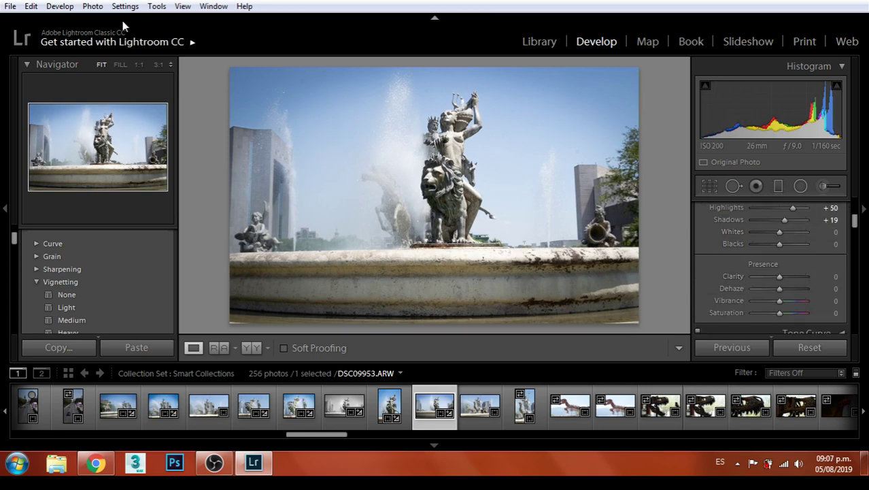
Export DSC09953 as a JPEG to the Monterrey folder through File > Export
{"action": "left_click", "coordinate": [13, 7]}
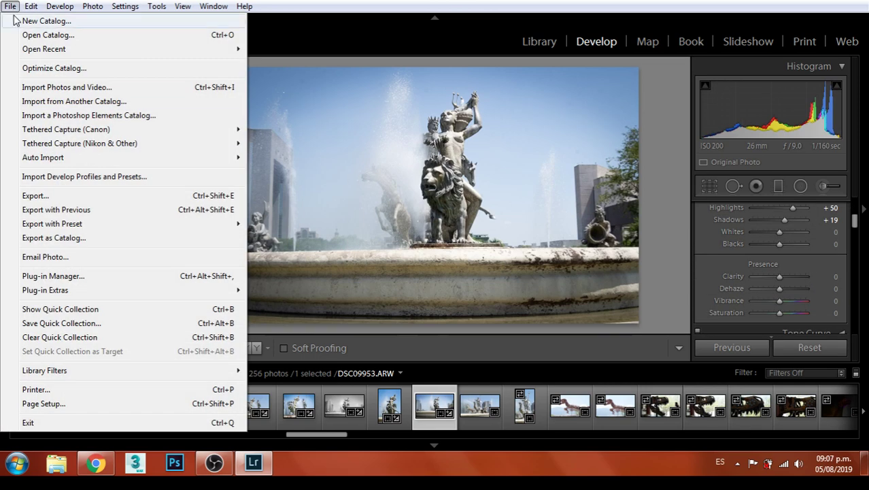
{"action": "left_click", "coordinate": [34, 195]}
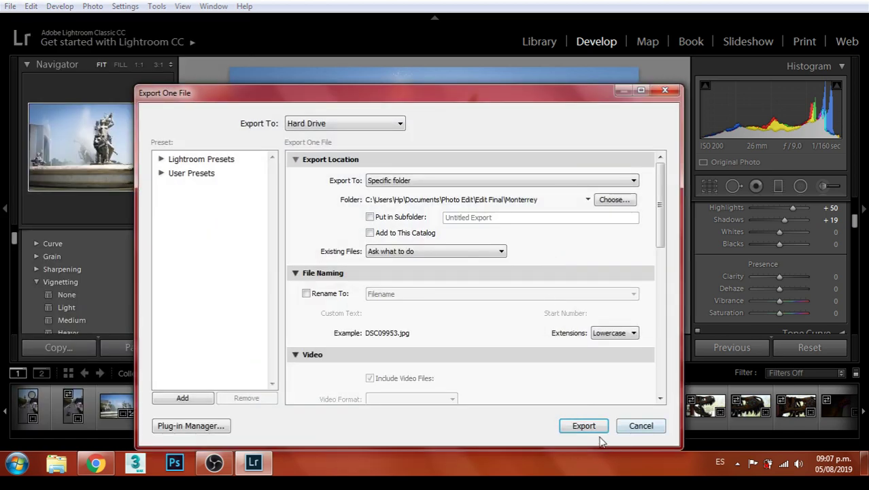
{"action": "left_click", "coordinate": [584, 423]}
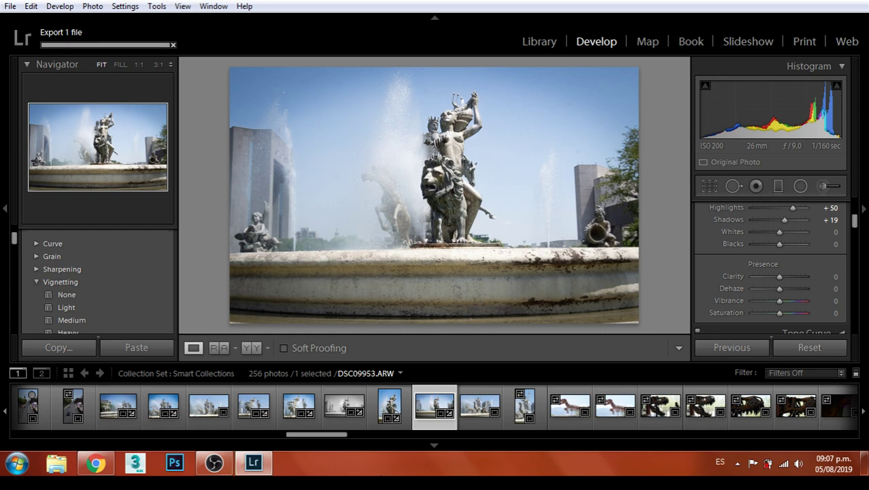
Go to DSC09954 and crop it to a 16 x 10 ratio, rotated 0.85°
{"action": "key", "text": "Right"}
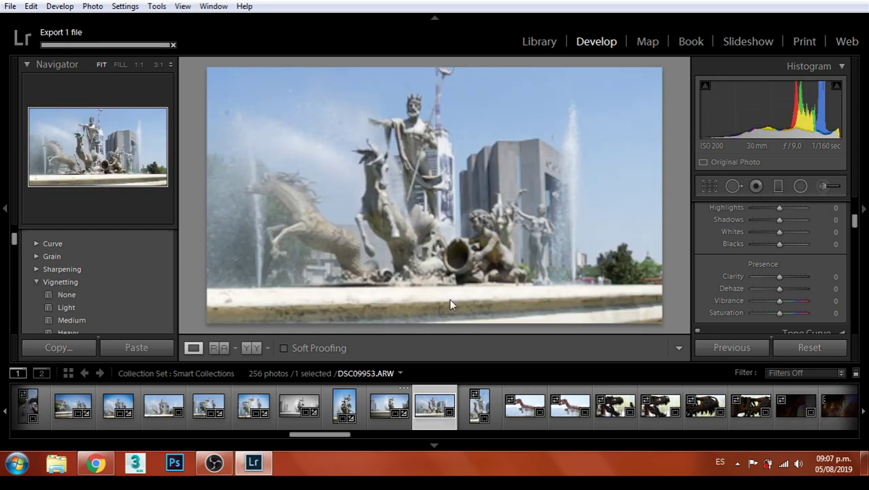
{"action": "scroll", "coordinate": [783, 242], "scroll_direction": "up", "scroll_amount": 2}
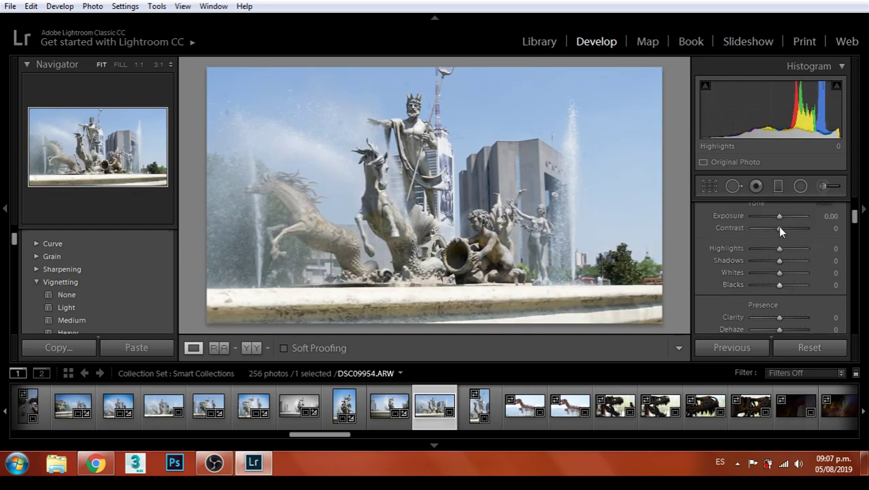
{"action": "left_click", "coordinate": [714, 188]}
{"action": "left_click", "coordinate": [801, 231]}
{"action": "left_click", "coordinate": [716, 394]}
{"action": "mouse_move", "coordinate": [476, 161]}
{"action": "left_mouse_down"}
{"action": "mouse_move", "coordinate": [508, 170]}
{"action": "mouse_move", "coordinate": [487, 174]}
{"action": "left_mouse_up"}
{"action": "mouse_move", "coordinate": [628, 316]}
{"action": "left_mouse_down"}
{"action": "mouse_move", "coordinate": [623, 308]}
{"action": "mouse_move", "coordinate": [612, 311]}
{"action": "left_mouse_up"}
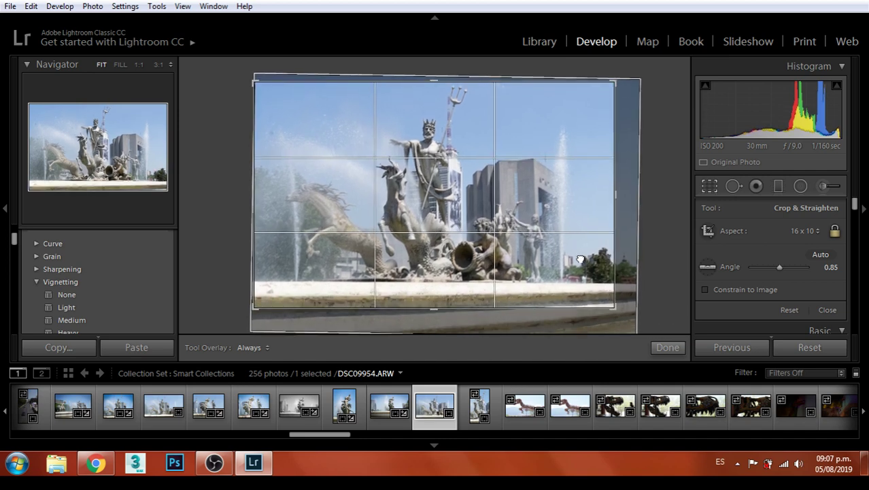
{"action": "key", "text": "Return"}
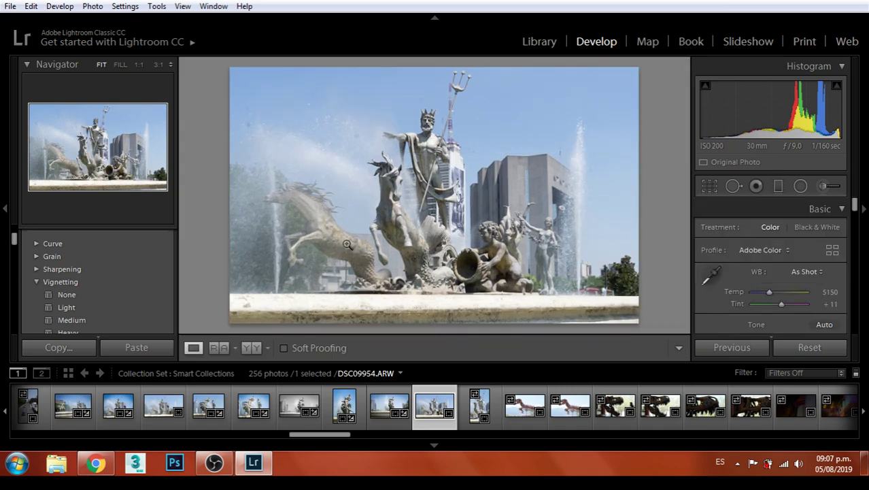
Set Exposure to -0.12, Contrast to +76 and Highlights to -29, then check detail at 1:1
{"action": "scroll", "coordinate": [786, 265], "scroll_direction": "down", "scroll_amount": 2}
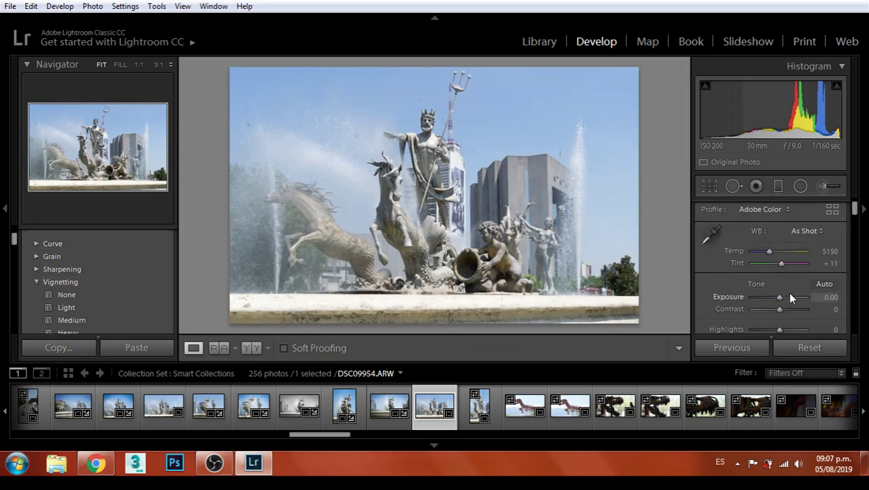
{"action": "left_click_drag", "start_coordinate": [779, 295], "coordinate": [772, 331]}
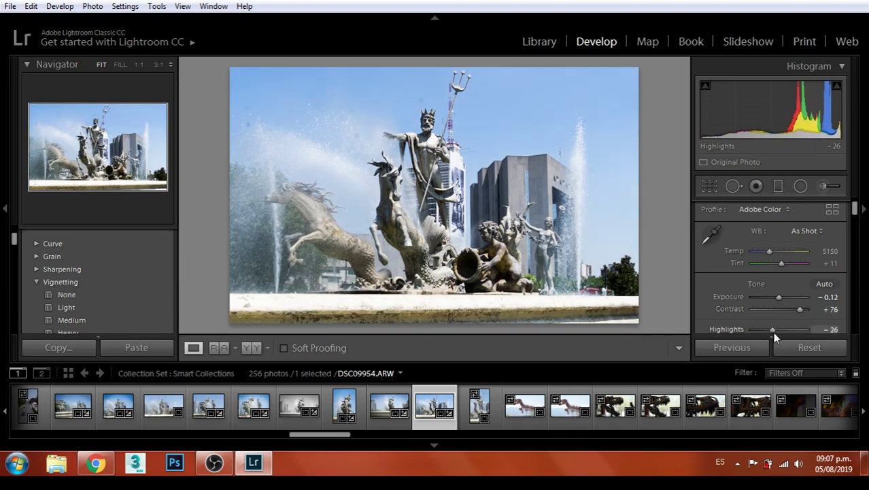
{"action": "left_click", "coordinate": [424, 213]}
{"action": "left_click_drag", "start_coordinate": [423, 213], "coordinate": [486, 116]}
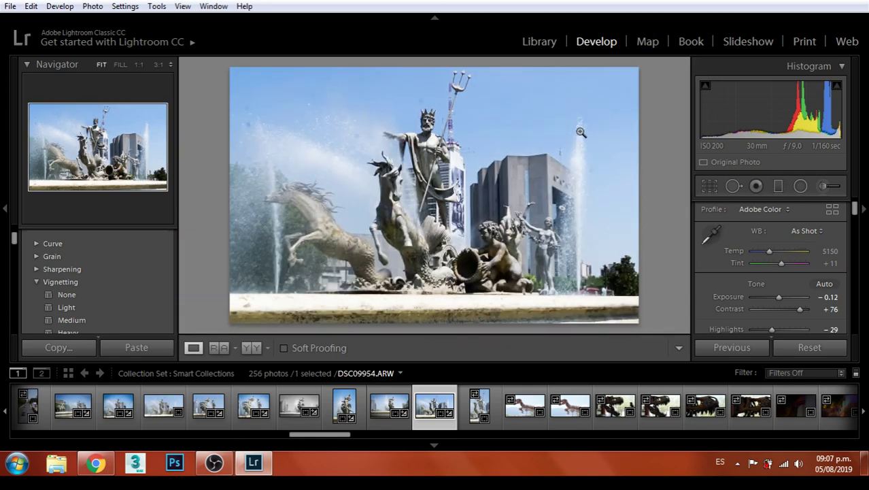
Heal three sky specks on DSC09954, two of them left of the Neptune statue
{"action": "left_click", "coordinate": [733, 186]}
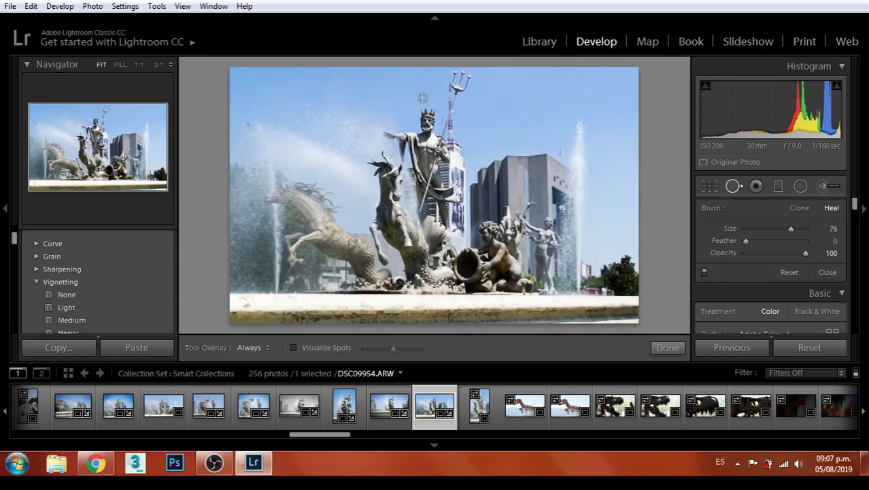
{"action": "left_click", "coordinate": [392, 97]}
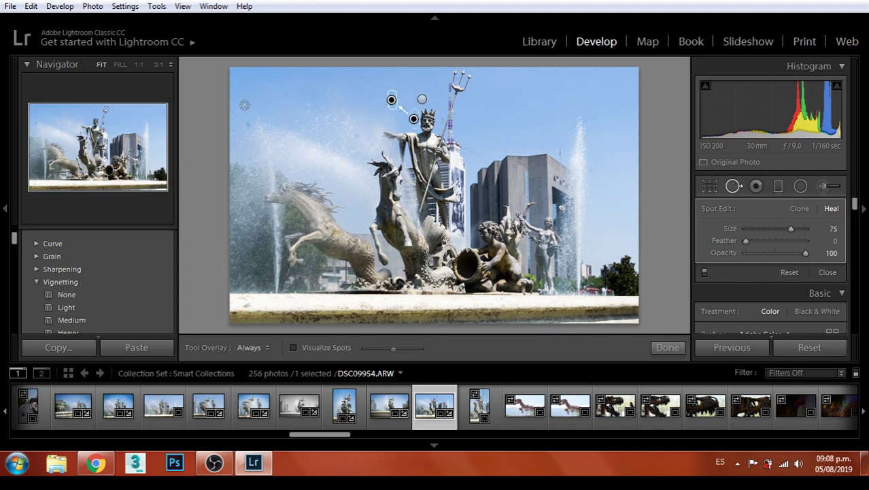
{"action": "left_click_drag", "start_coordinate": [248, 116], "coordinate": [248, 117]}
{"action": "left_click", "coordinate": [247, 124]}
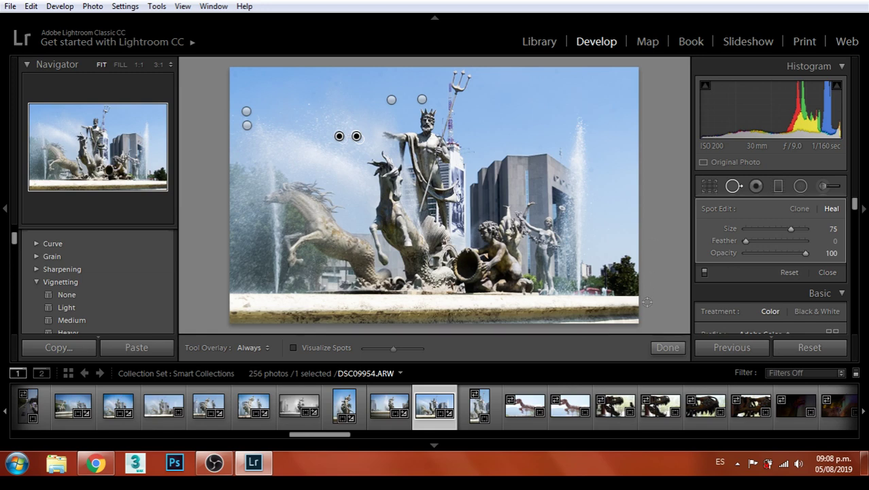
{"action": "left_click", "coordinate": [666, 348]}
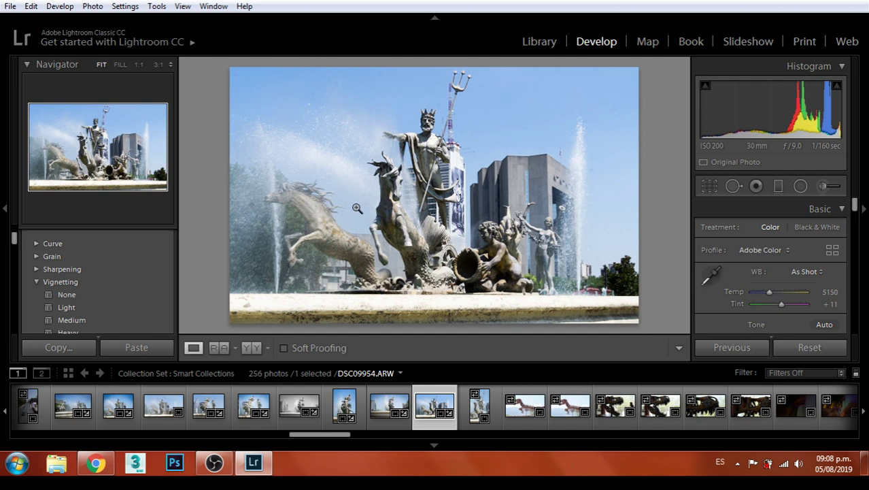
Check the statue at 1:1 and apply the Medium vignetting preset
{"action": "left_click", "coordinate": [385, 197]}
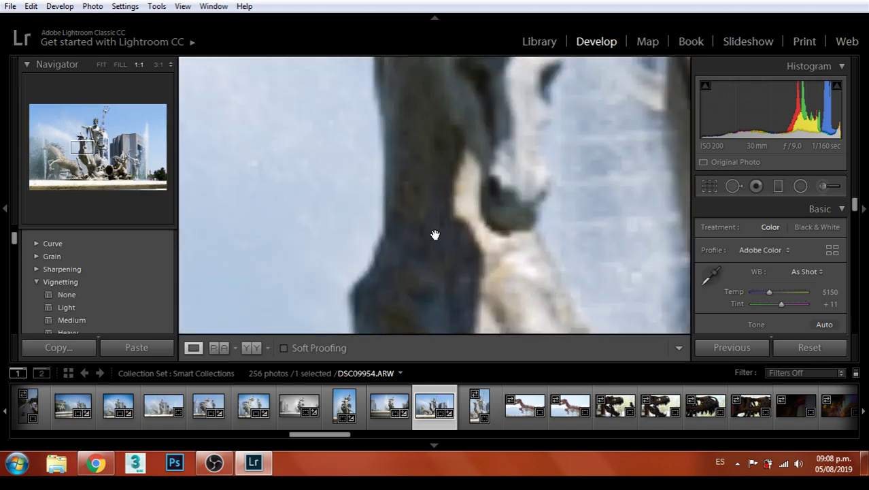
{"action": "left_click", "coordinate": [448, 204]}
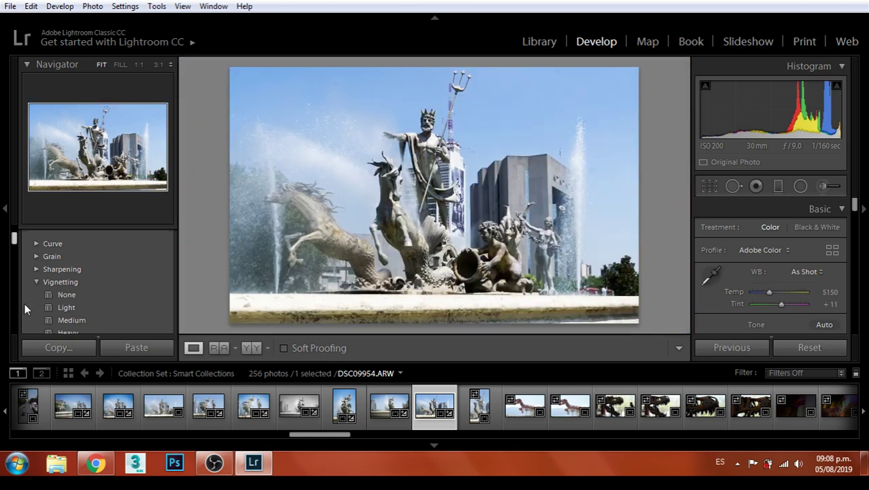
{"action": "scroll", "coordinate": [113, 285], "scroll_direction": "down", "scroll_amount": 2}
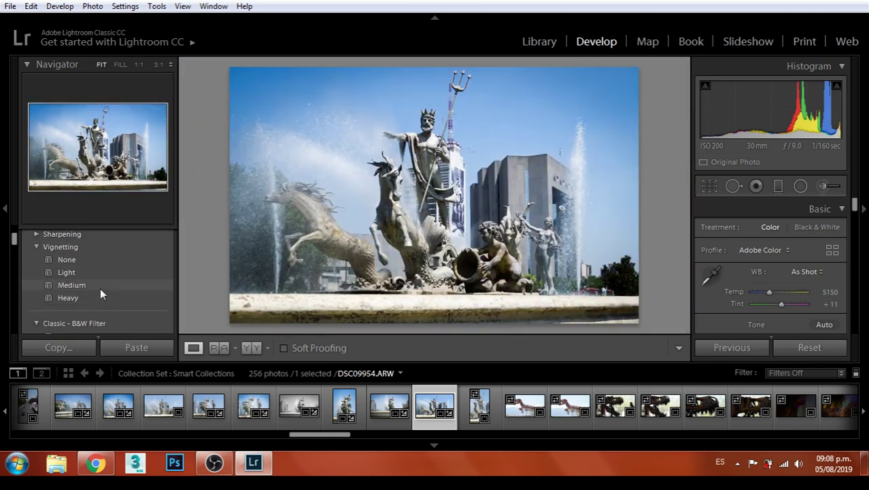
{"action": "left_click", "coordinate": [100, 286]}
Tighten the 16 x 10 crop around the statues by shrinking and shifting the frame
{"action": "left_click", "coordinate": [709, 186]}
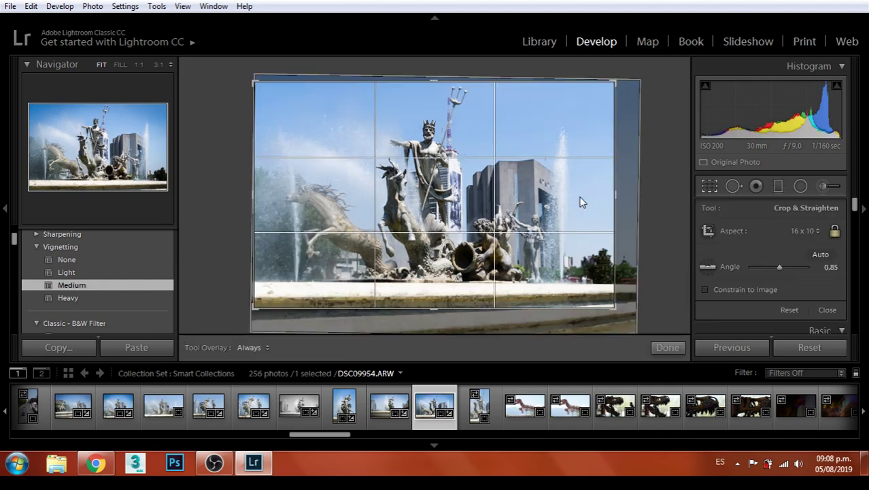
{"action": "left_click", "coordinate": [805, 230]}
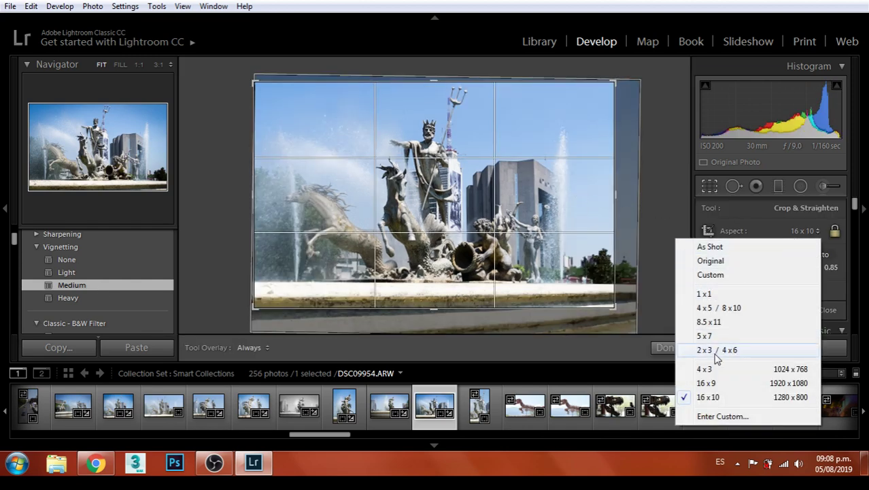
{"action": "left_click", "coordinate": [614, 304]}
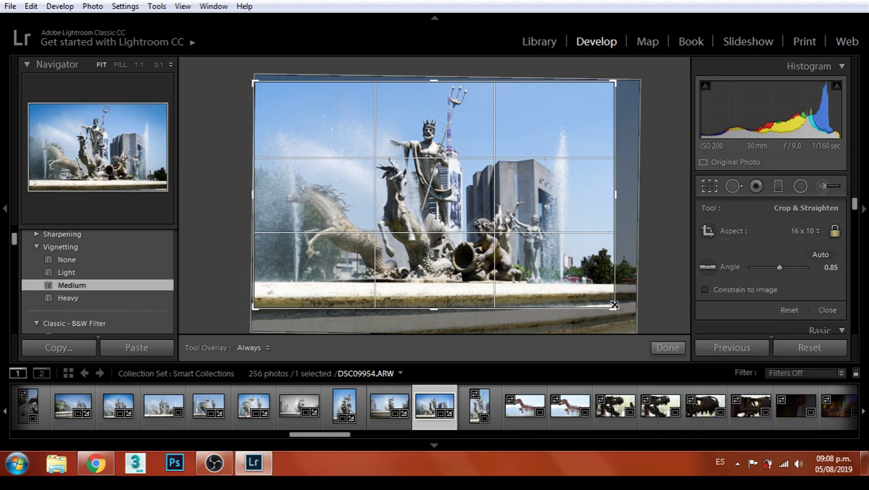
{"action": "left_click_drag", "start_coordinate": [614, 307], "coordinate": [607, 304]}
{"action": "left_click_drag", "start_coordinate": [588, 269], "coordinate": [600, 270]}
{"action": "key", "text": "Return"}
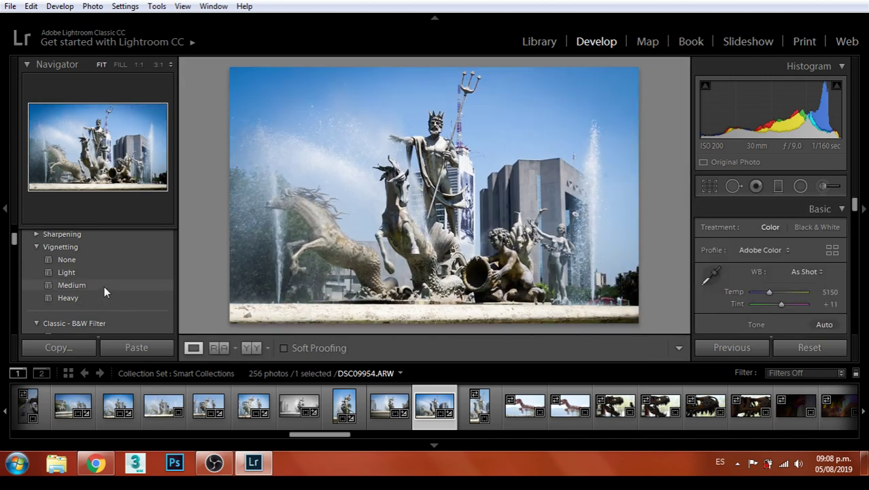
Export DSC09954 as a JPEG to Monterrey and move on to the next photo
{"action": "left_click", "coordinate": [10, 6]}
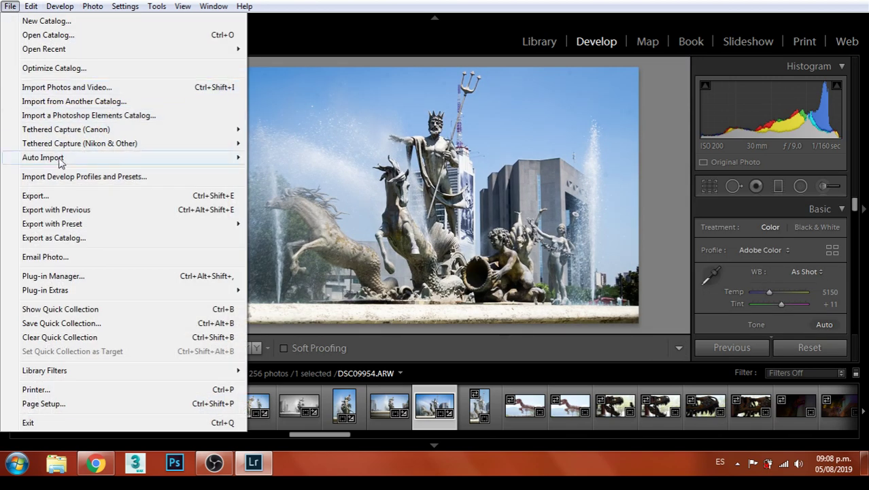
{"action": "left_click", "coordinate": [43, 195]}
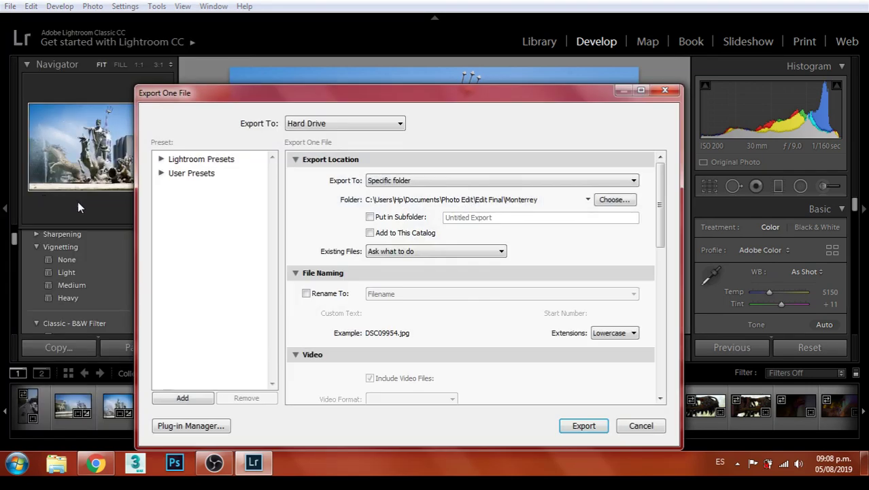
{"action": "left_click", "coordinate": [583, 425]}
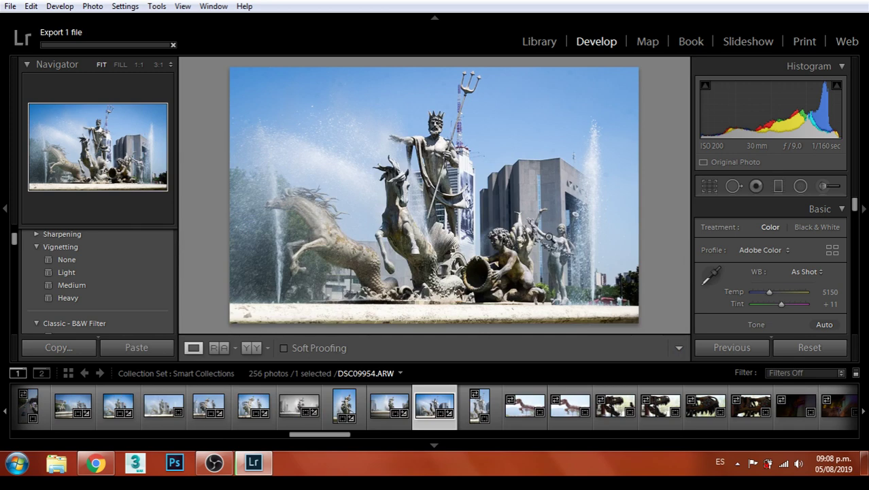
{"action": "key", "text": "Right"}
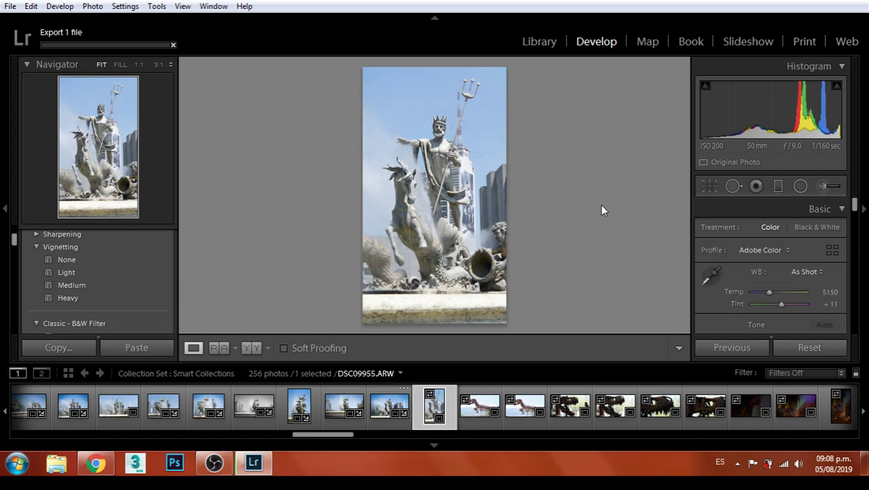
Apply the Vivid look to DSC09955 with Exposure +0.71, Contrast −14 and Highlights −10
{"action": "scroll", "coordinate": [798, 271], "scroll_direction": "down", "scroll_amount": 2}
{"action": "left_click_drag", "start_coordinate": [780, 297], "coordinate": [779, 314]}
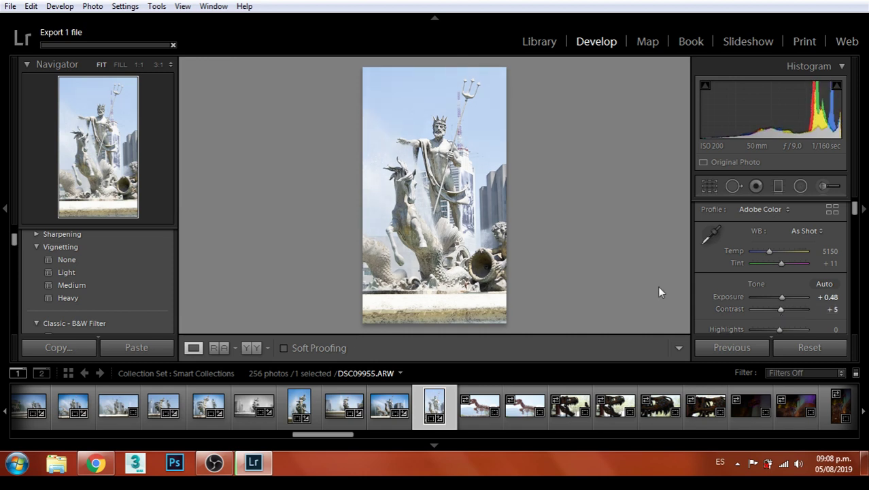
{"action": "scroll", "coordinate": [102, 262], "scroll_direction": "up", "scroll_amount": 10}
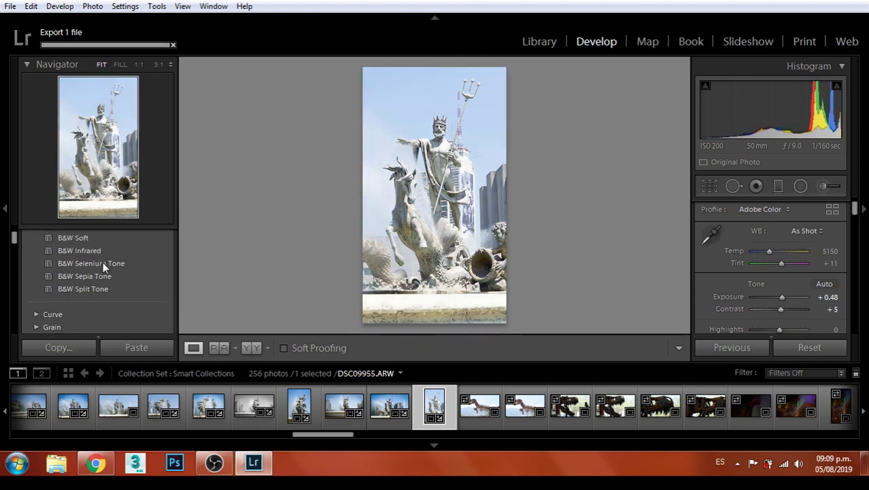
{"action": "scroll", "coordinate": [103, 262], "scroll_direction": "up", "scroll_amount": 2}
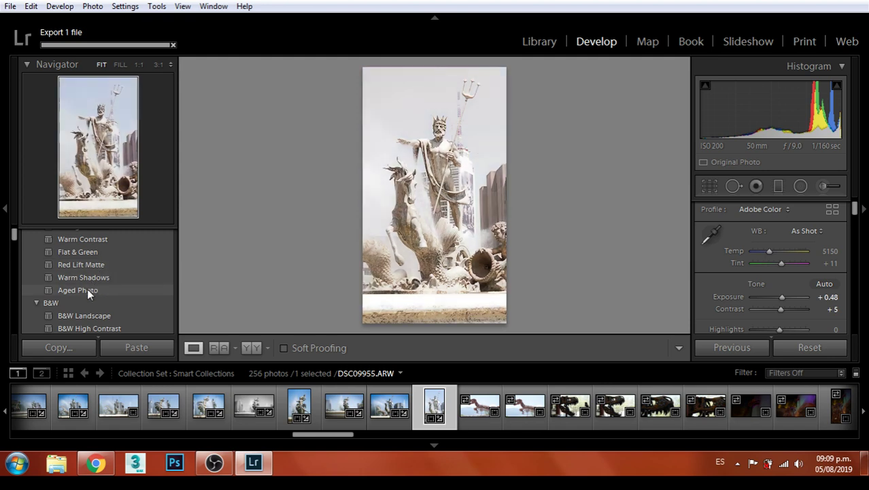
{"action": "scroll", "coordinate": [107, 263], "scroll_direction": "up", "scroll_amount": 3}
{"action": "scroll", "coordinate": [106, 263], "scroll_direction": "up", "scroll_amount": 3}
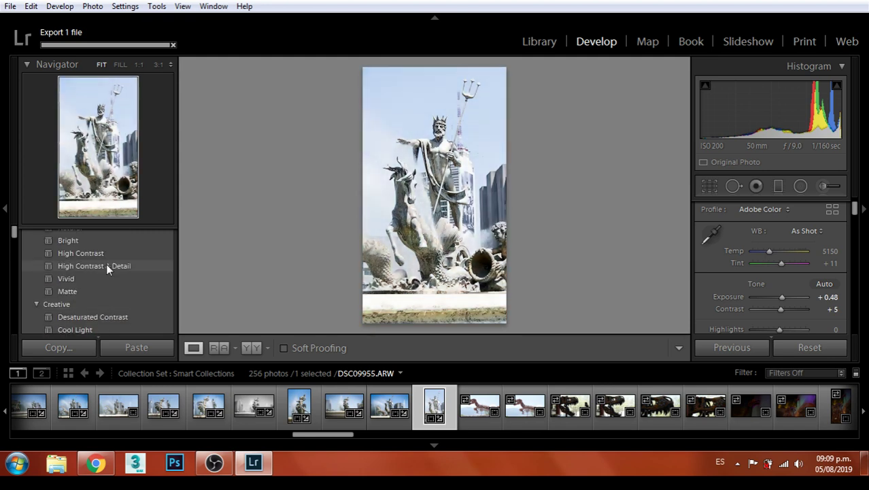
{"action": "left_click", "coordinate": [79, 278]}
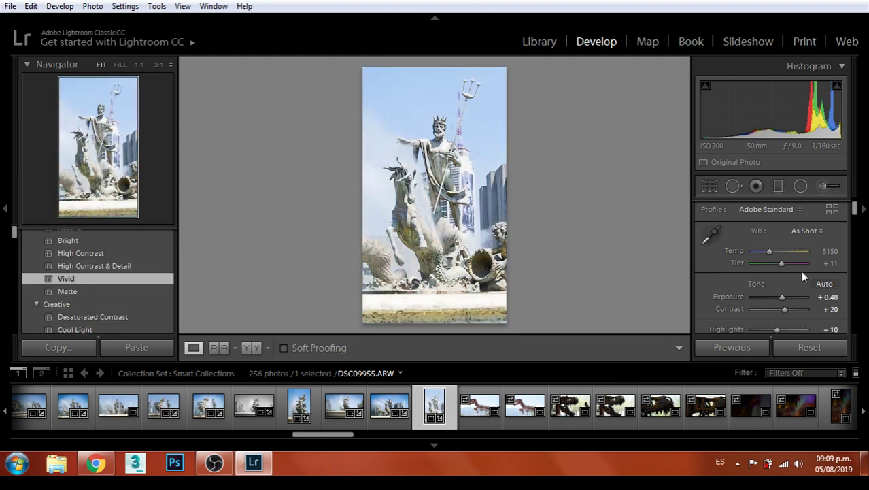
{"action": "mouse_move", "coordinate": [776, 297]}
{"action": "left_mouse_down"}
{"action": "mouse_move", "coordinate": [789, 313]}
{"action": "mouse_move", "coordinate": [775, 309]}
{"action": "left_mouse_up"}
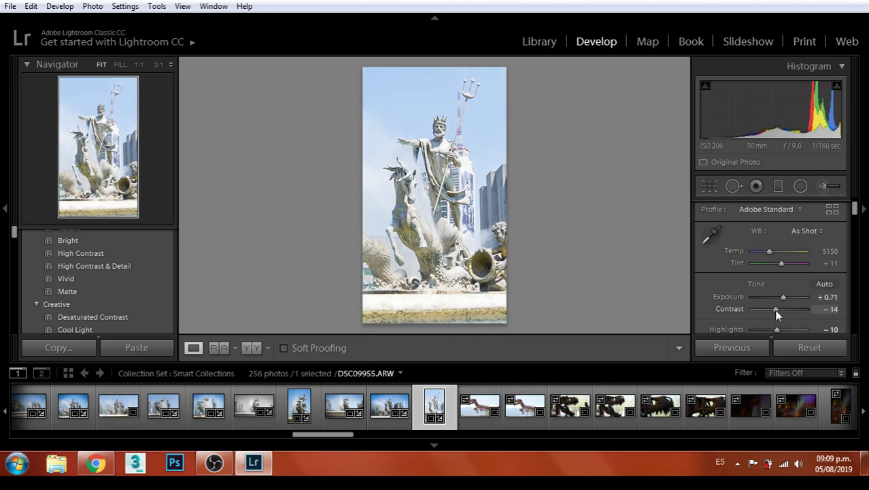
{"action": "left_click", "coordinate": [709, 188]}
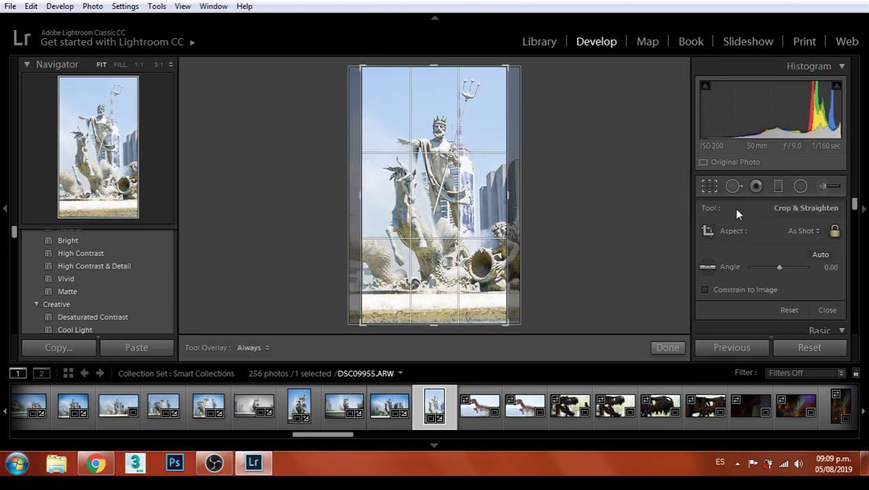
Crop DSC09955 to 8.5 x 11 at a 0.12° angle, framing the Neptune statue group
{"action": "left_click", "coordinate": [807, 231]}
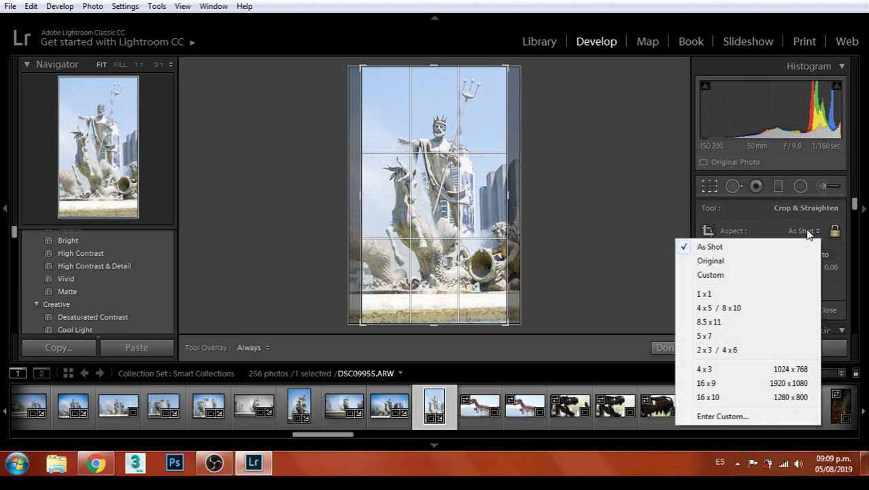
{"action": "left_click", "coordinate": [733, 320]}
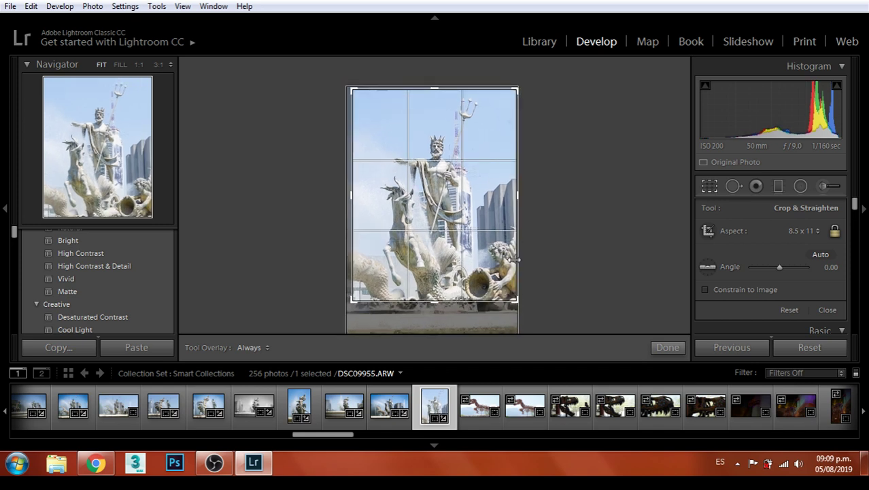
{"action": "left_click_drag", "start_coordinate": [523, 306], "coordinate": [521, 305]}
{"action": "left_click_drag", "start_coordinate": [483, 211], "coordinate": [483, 191]}
{"action": "left_click_drag", "start_coordinate": [514, 300], "coordinate": [489, 266]}
{"action": "left_click_drag", "start_coordinate": [481, 206], "coordinate": [476, 199]}
{"action": "left_click_drag", "start_coordinate": [502, 288], "coordinate": [517, 297]}
{"action": "mouse_move", "coordinate": [491, 235]}
{"action": "left_mouse_down"}
{"action": "mouse_move", "coordinate": [484, 226]}
{"action": "mouse_move", "coordinate": [492, 239]}
{"action": "left_mouse_up"}
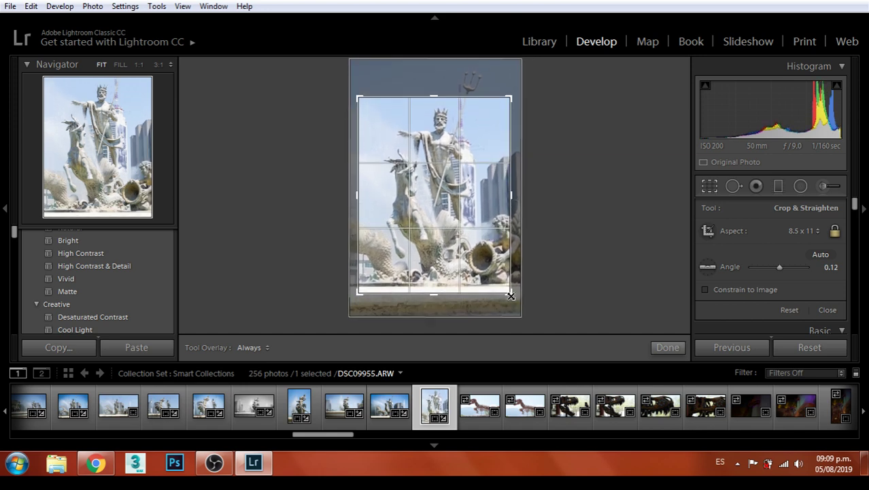
{"action": "left_click_drag", "start_coordinate": [511, 296], "coordinate": [514, 300]}
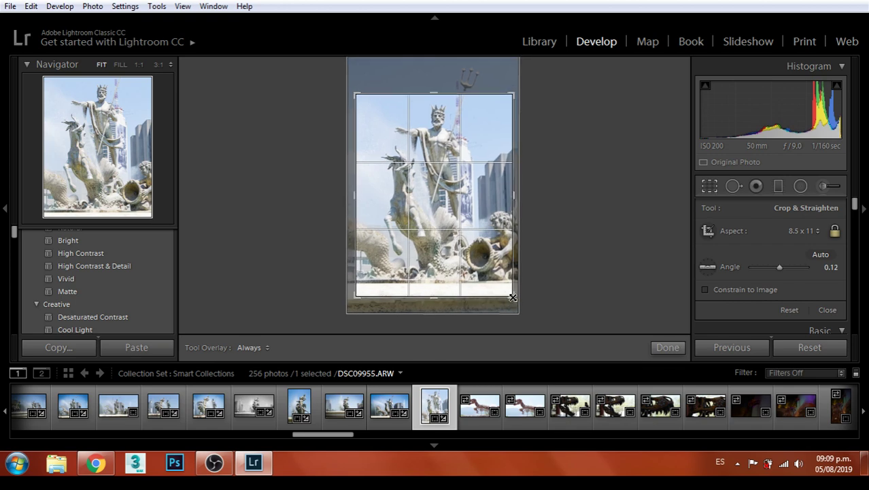
{"action": "double_click", "coordinate": [488, 238]}
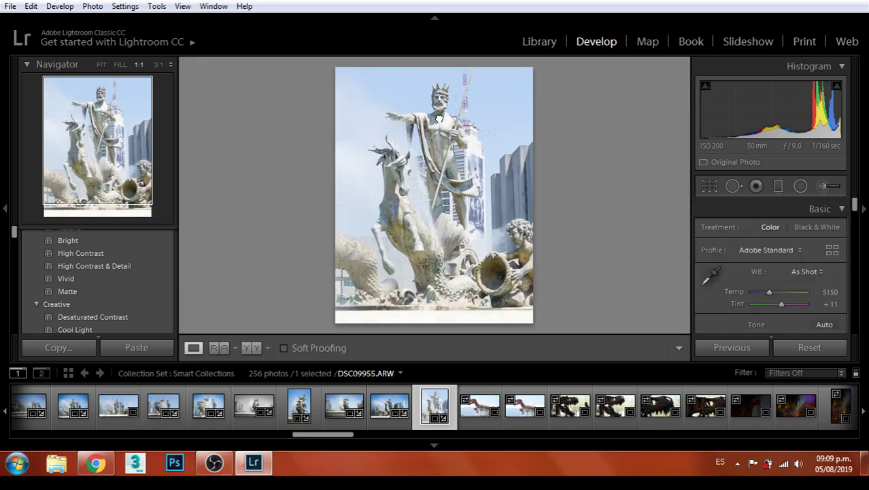
{"action": "left_click", "coordinate": [439, 117]}
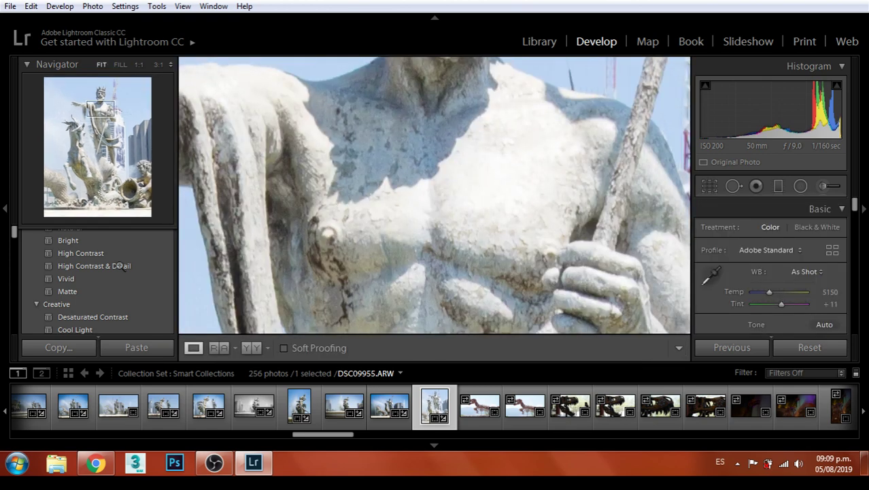
Return DSC09955 to Fit view and apply the Medium vignetting preset
{"action": "key", "text": "z"}
{"action": "scroll", "coordinate": [116, 282], "scroll_direction": "down", "scroll_amount": 10}
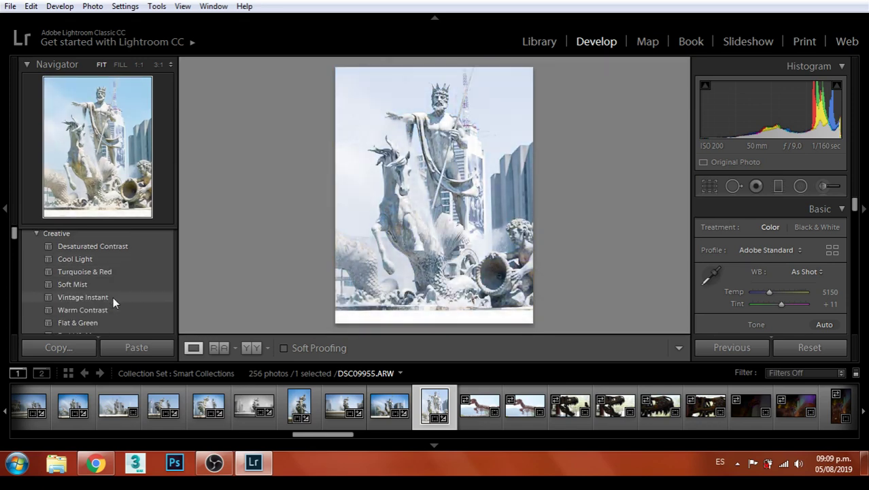
{"action": "scroll", "coordinate": [115, 286], "scroll_direction": "down", "scroll_amount": 6}
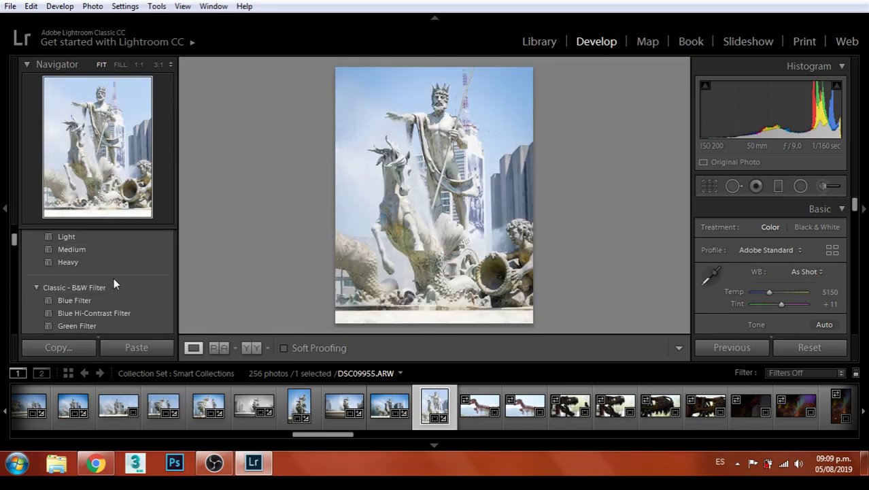
{"action": "left_click", "coordinate": [98, 250]}
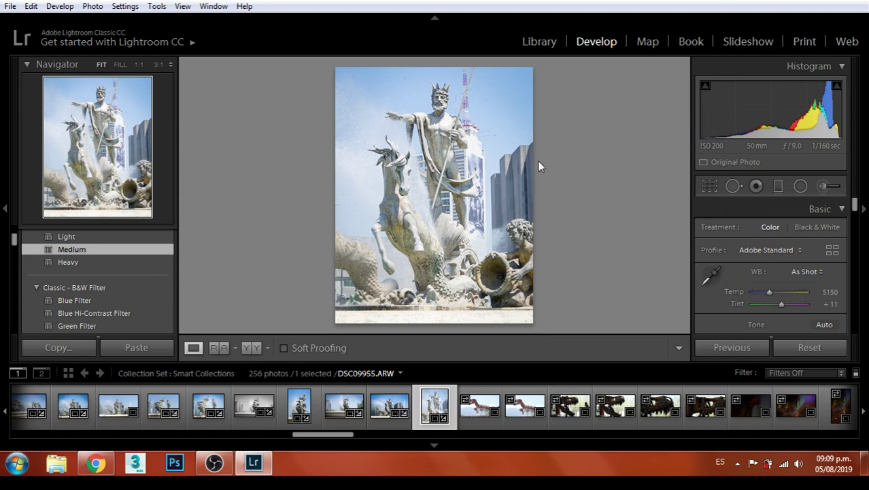
{"action": "left_click", "coordinate": [12, 7]}
Export DSC09955 as one JPEG, then load dinosaur photo DSC09956 from the filmstrip
{"action": "left_click", "coordinate": [30, 195]}
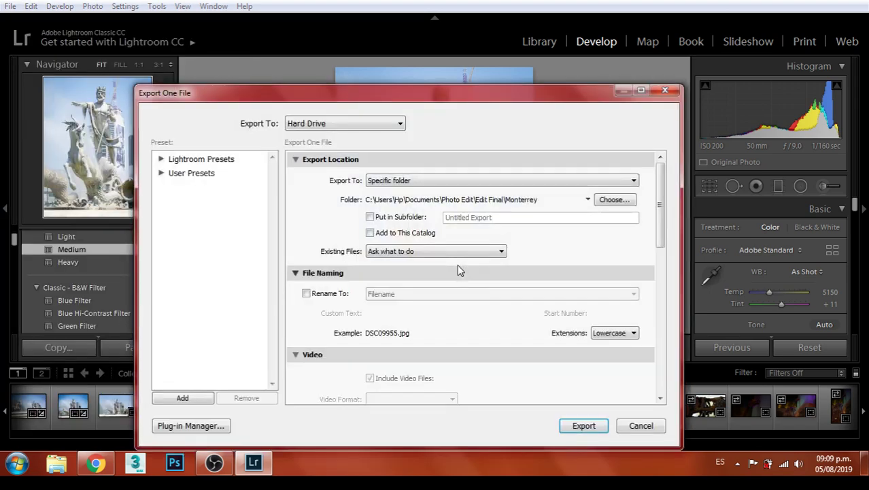
{"action": "left_click", "coordinate": [583, 425]}
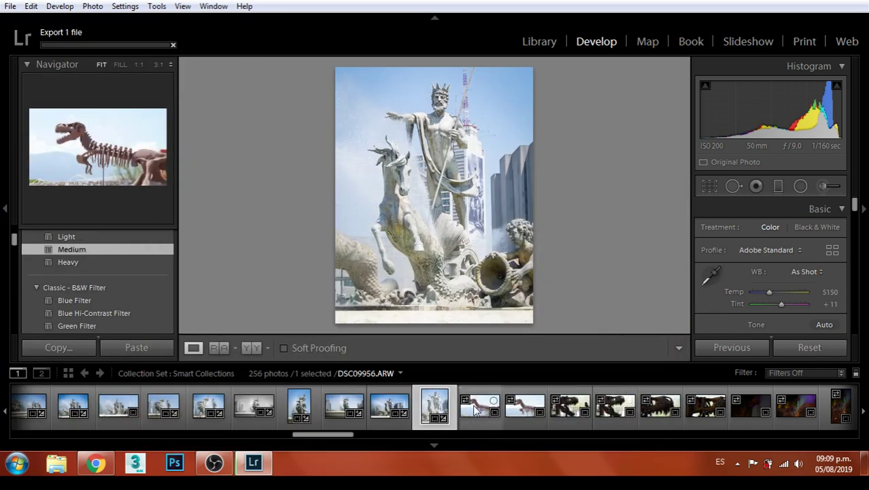
{"action": "left_click", "coordinate": [475, 406]}
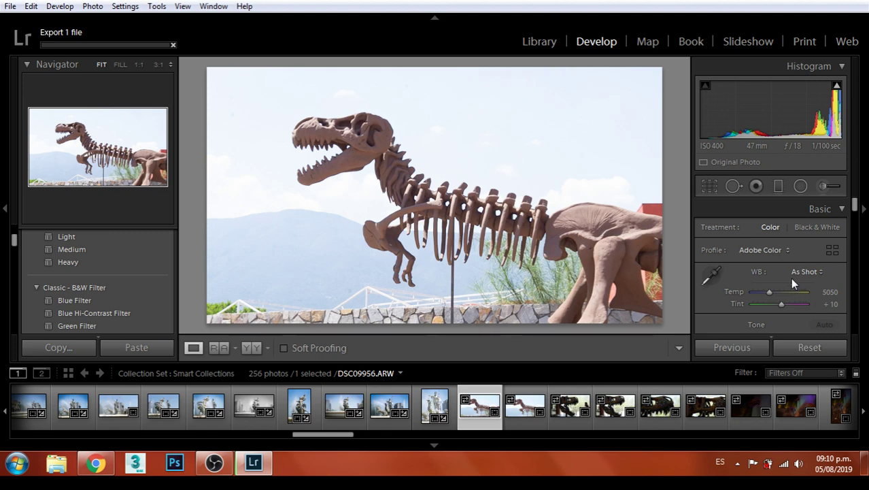
Pull the dinosaur photo's highlights down and raise exposure to +0.12
{"action": "scroll", "coordinate": [780, 283], "scroll_direction": "down", "scroll_amount": 3}
{"action": "scroll", "coordinate": [781, 289], "scroll_direction": "up", "scroll_amount": 2}
{"action": "left_click_drag", "start_coordinate": [782, 290], "coordinate": [779, 290]}
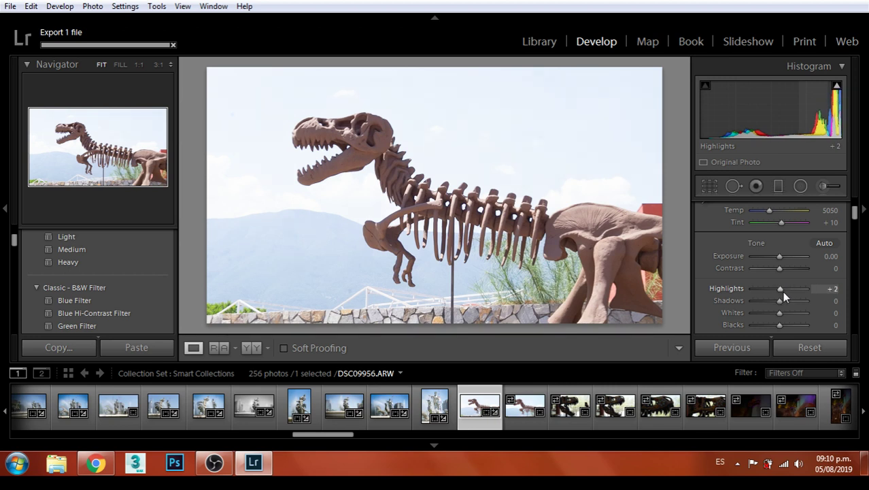
{"action": "mouse_move", "coordinate": [782, 289]}
{"action": "left_mouse_down"}
{"action": "mouse_move", "coordinate": [766, 290]}
{"action": "mouse_move", "coordinate": [776, 294]}
{"action": "left_mouse_up"}
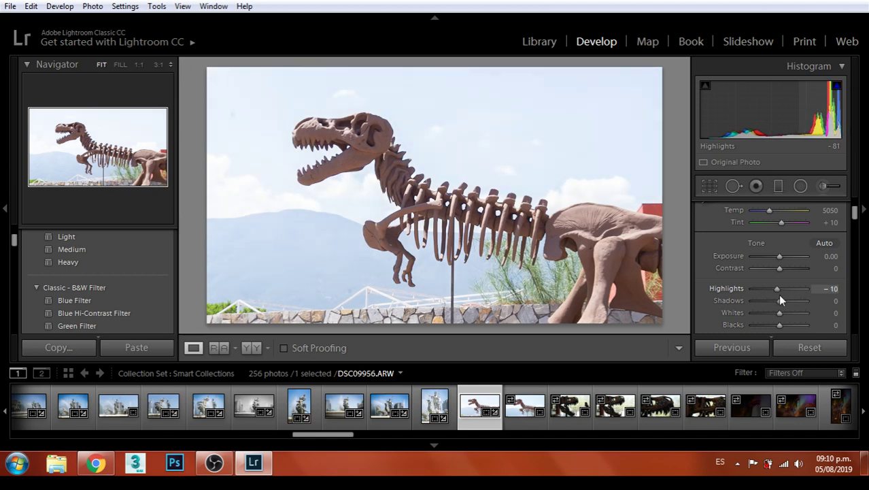
{"action": "scroll", "coordinate": [799, 275], "scroll_direction": "up", "scroll_amount": 3}
{"action": "scroll", "coordinate": [800, 275], "scroll_direction": "down", "scroll_amount": 3}
{"action": "left_click_drag", "start_coordinate": [780, 217], "coordinate": [759, 284]}
Apply the Heavy vignetting preset to DSC09956
{"action": "scroll", "coordinate": [816, 272], "scroll_direction": "down", "scroll_amount": 1}
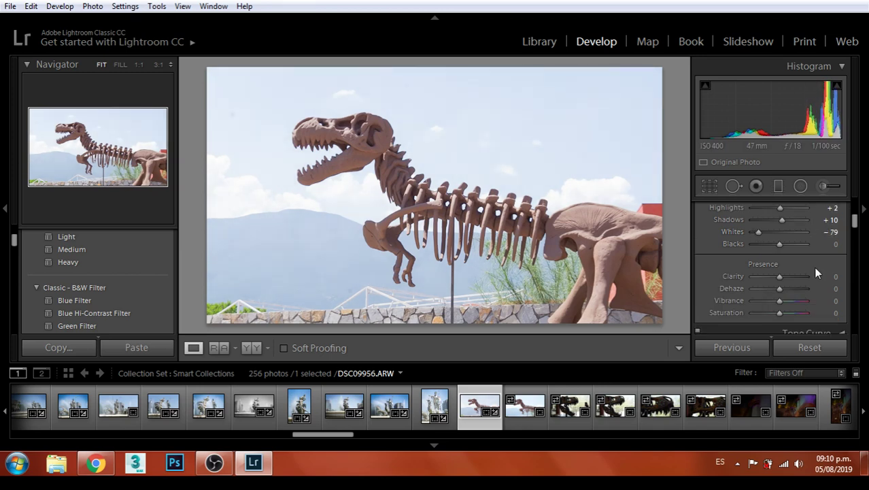
{"action": "scroll", "coordinate": [818, 259], "scroll_direction": "down", "scroll_amount": 2}
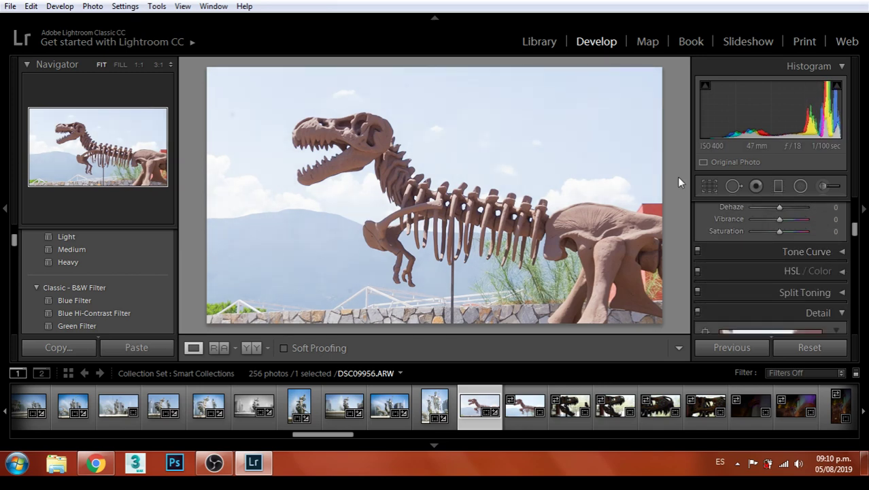
{"action": "scroll", "coordinate": [785, 252], "scroll_direction": "up", "scroll_amount": 3}
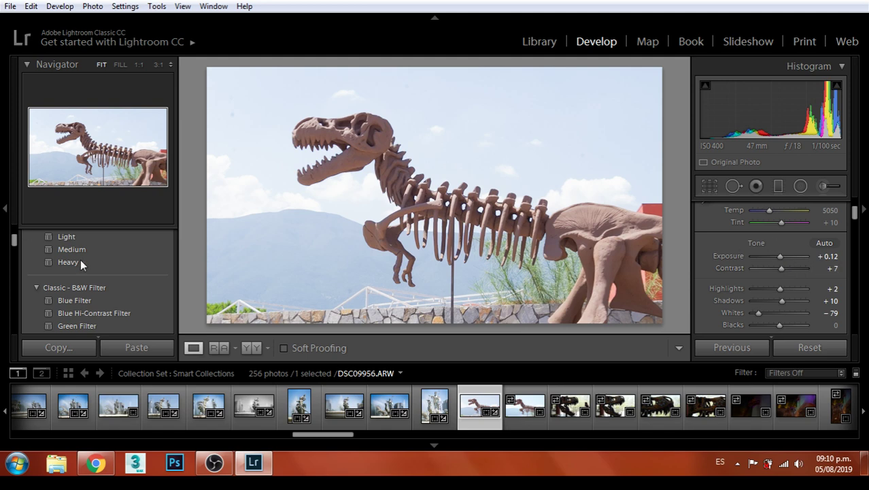
{"action": "left_click", "coordinate": [76, 261]}
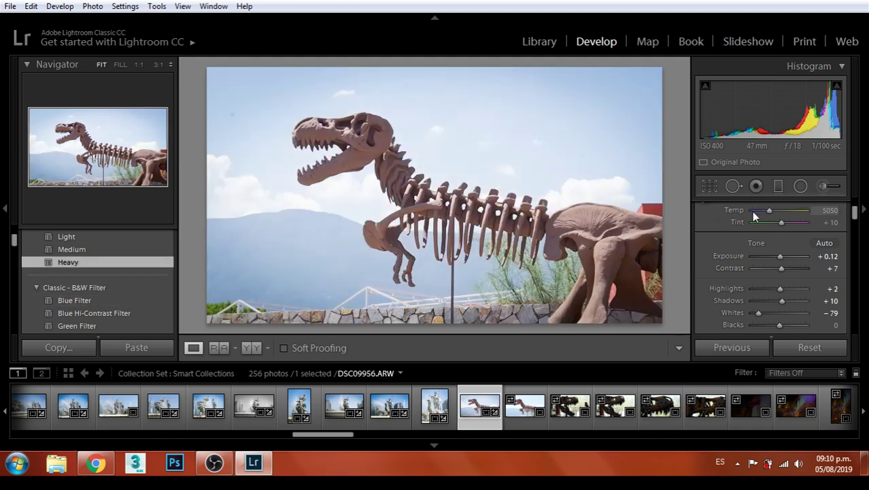
{"action": "left_click", "coordinate": [710, 187]}
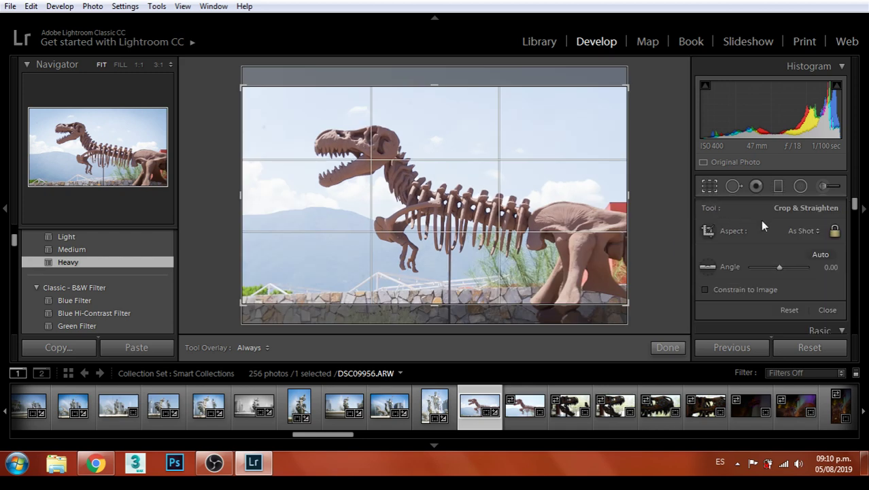
Try an 8.5 x 11 portrait crop, adjust the frame and commit it
{"action": "left_click", "coordinate": [806, 231]}
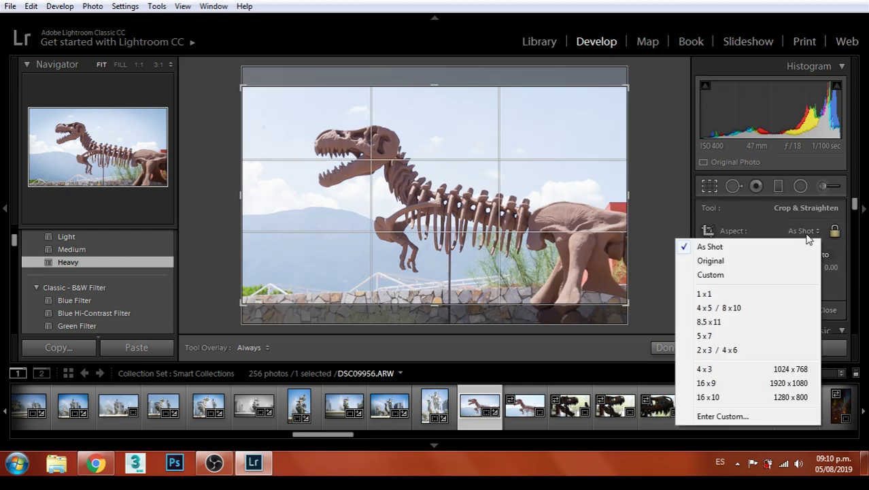
{"action": "left_click", "coordinate": [709, 322]}
{"action": "mouse_move", "coordinate": [572, 304]}
{"action": "left_mouse_down"}
{"action": "mouse_move", "coordinate": [596, 321]}
{"action": "mouse_move", "coordinate": [576, 317]}
{"action": "left_mouse_up"}
{"action": "left_click_drag", "start_coordinate": [574, 263], "coordinate": [580, 266]}
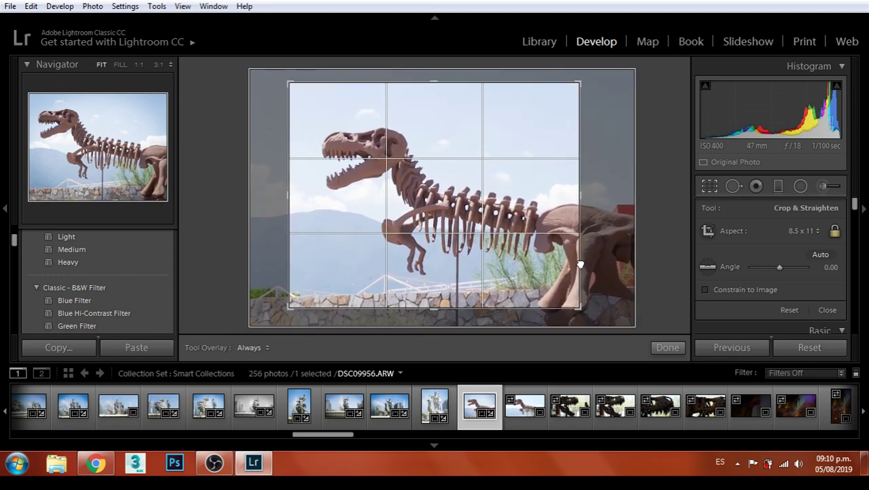
{"action": "key", "text": "Return"}
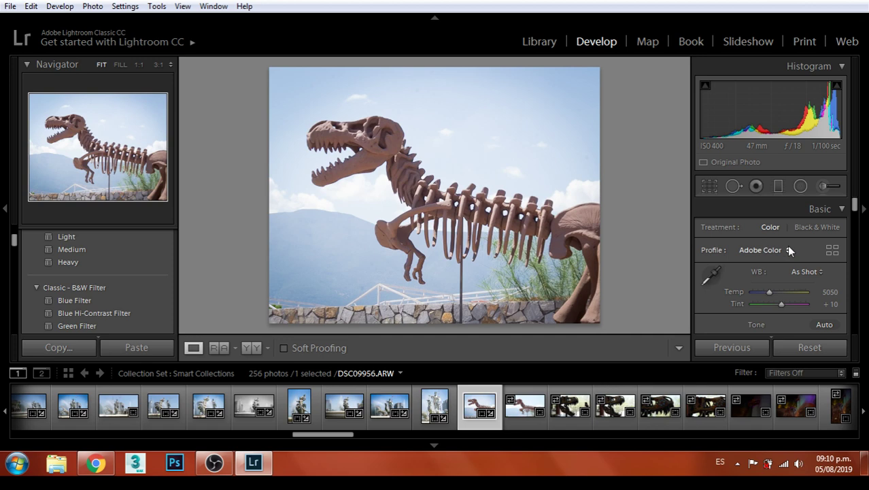
Recrop at 16 x 10, resizing and repositioning the frame around the skeleton
{"action": "left_click", "coordinate": [707, 188]}
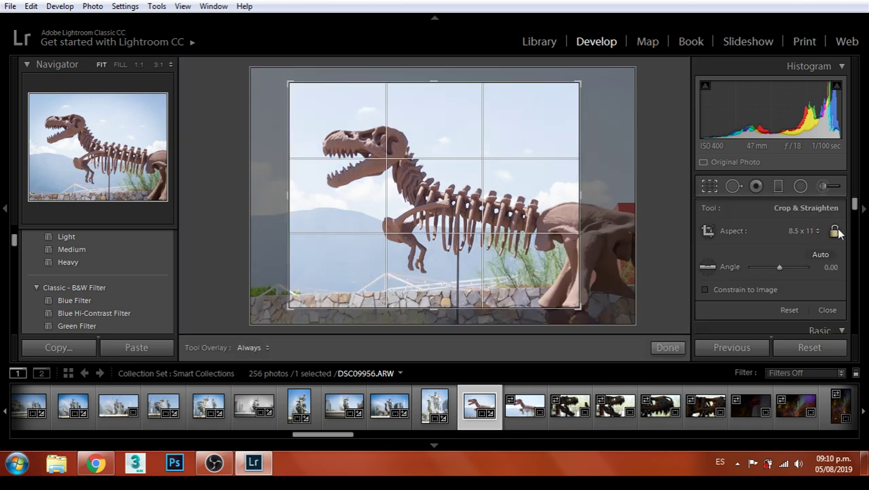
{"action": "left_click", "coordinate": [818, 231]}
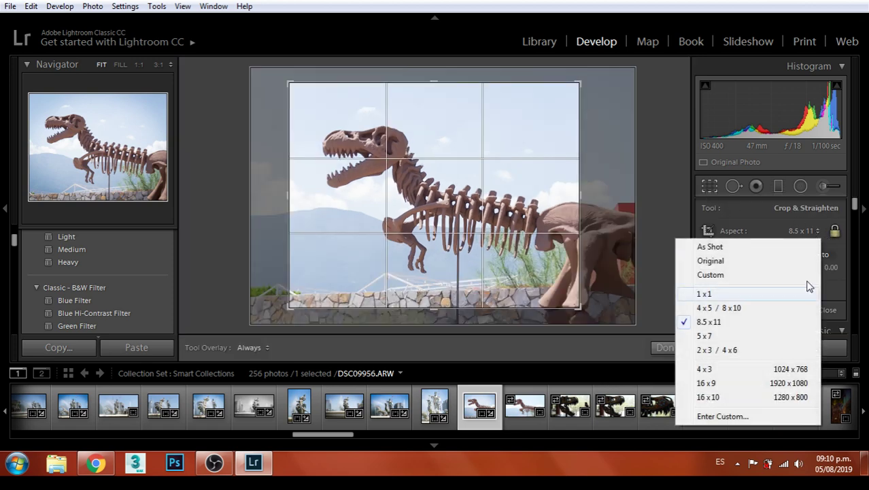
{"action": "left_click", "coordinate": [680, 397]}
{"action": "left_click_drag", "start_coordinate": [575, 283], "coordinate": [606, 302]}
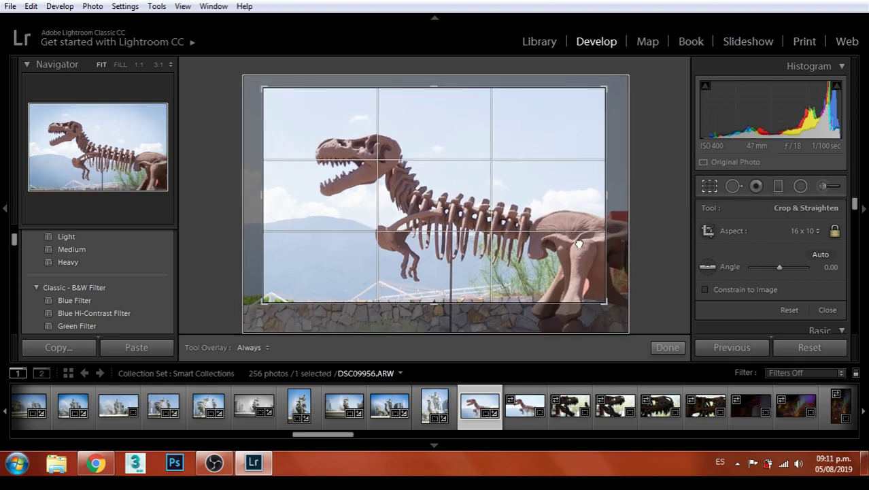
{"action": "left_click_drag", "start_coordinate": [574, 239], "coordinate": [581, 241]}
{"action": "key", "text": "Return"}
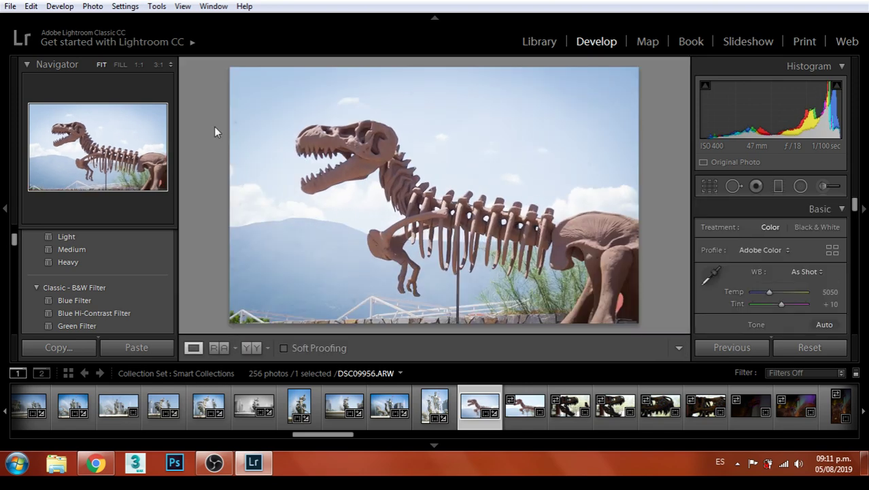
{"action": "left_click", "coordinate": [10, 7]}
Export DSC09956 into a new 'Coahuila' folder created under Edit Final
{"action": "left_click", "coordinate": [34, 193]}
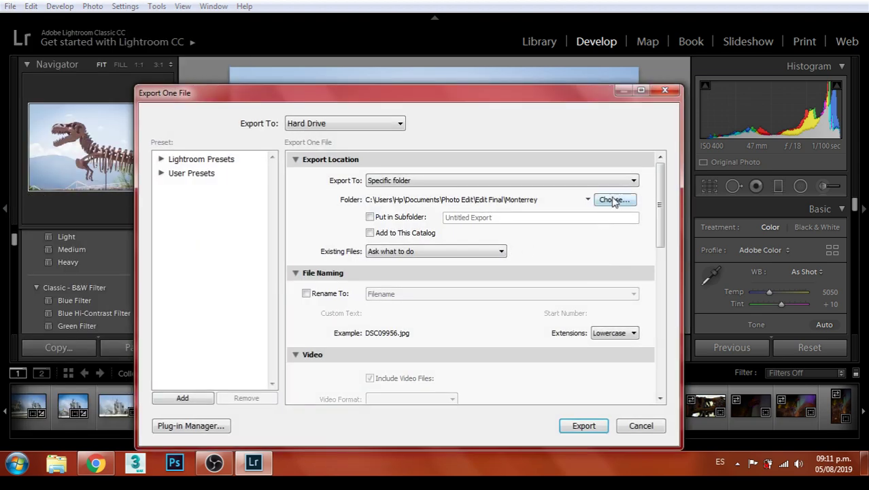
{"action": "left_click", "coordinate": [614, 200]}
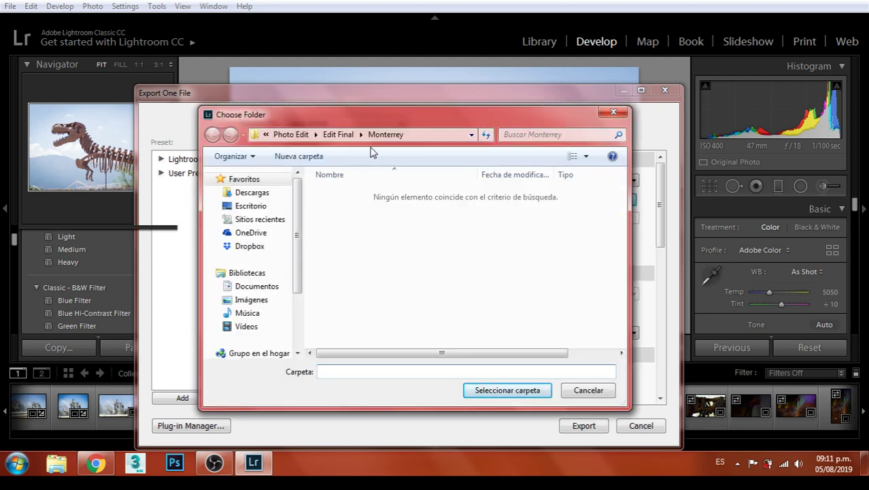
{"action": "left_click", "coordinate": [338, 134]}
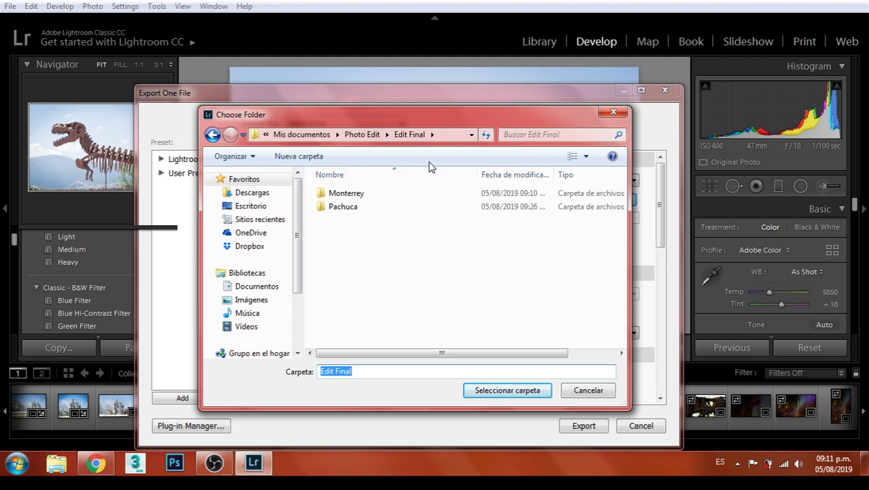
{"action": "left_click", "coordinate": [285, 158]}
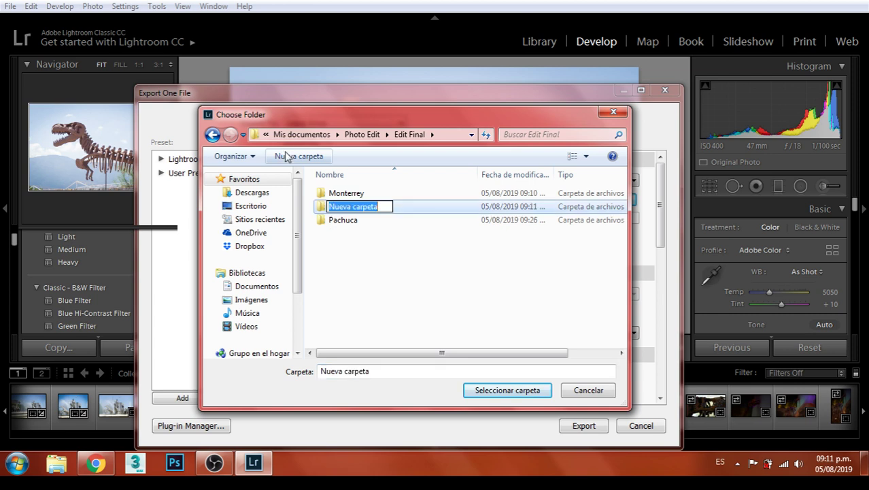
{"action": "type", "text": "C"}
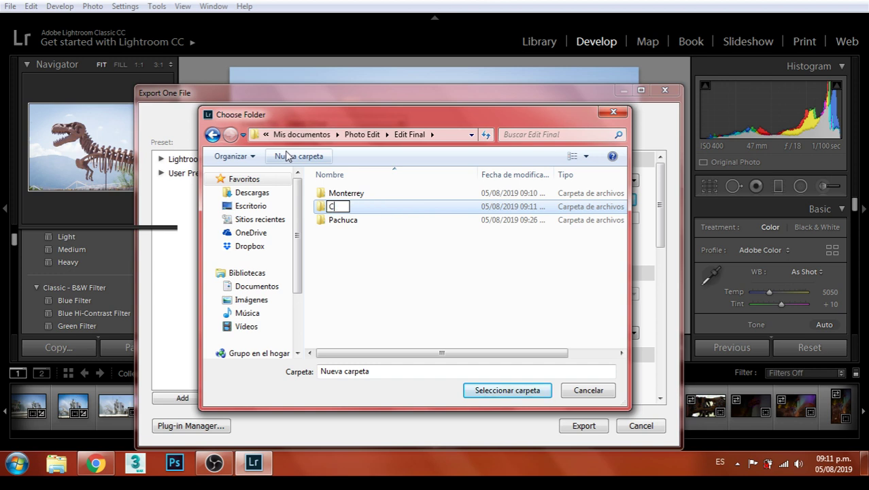
{"action": "type", "text": "oahuila"}
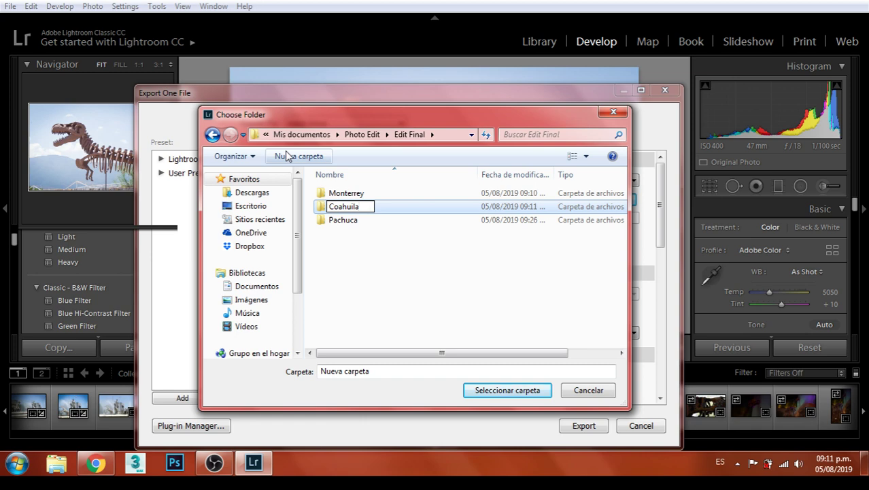
{"action": "key", "text": "Return"}
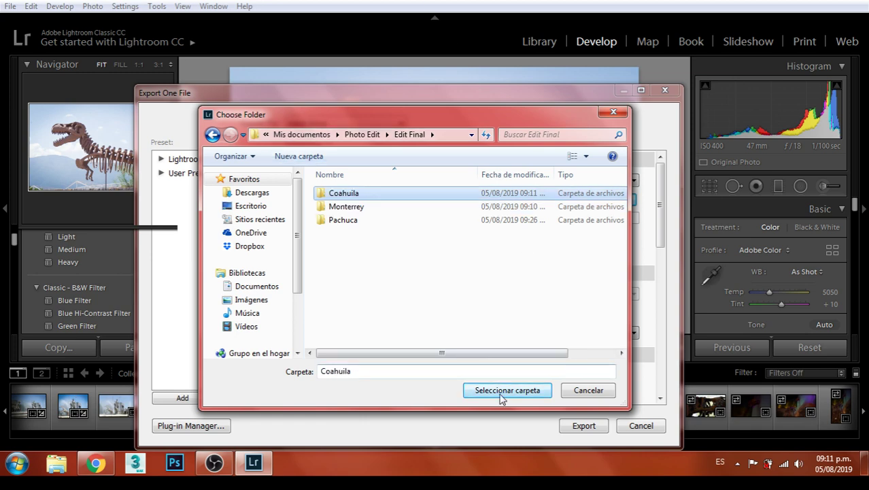
{"action": "left_click", "coordinate": [503, 390]}
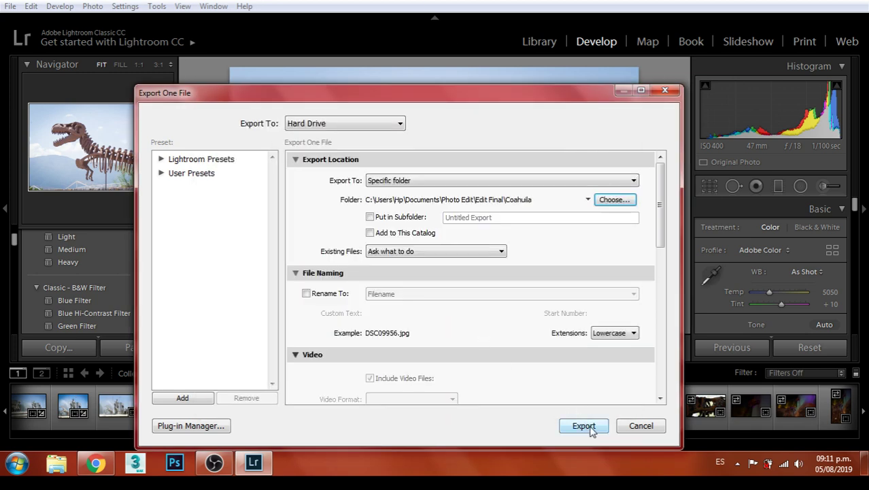
{"action": "left_click", "coordinate": [587, 427]}
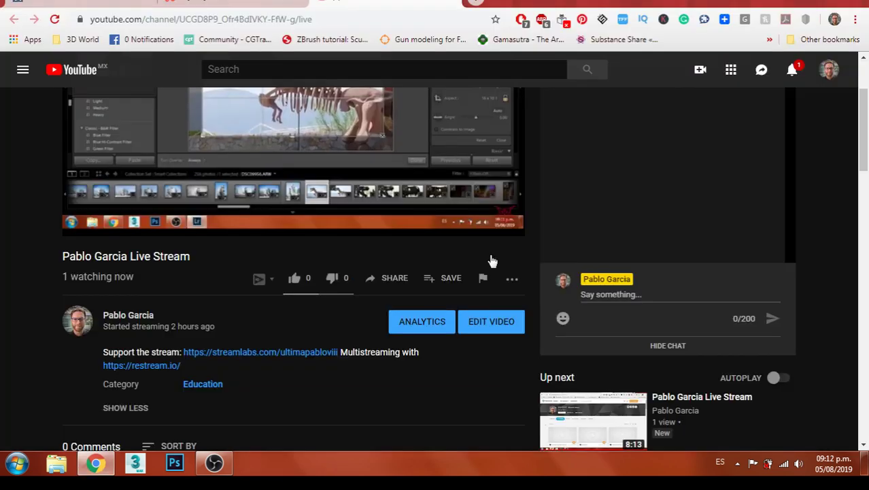
Switch from the YouTube stream page to the restream.io tab, then bring OBS Studio forward
{"action": "scroll", "coordinate": [300, 405], "scroll_direction": "up", "scroll_amount": 3}
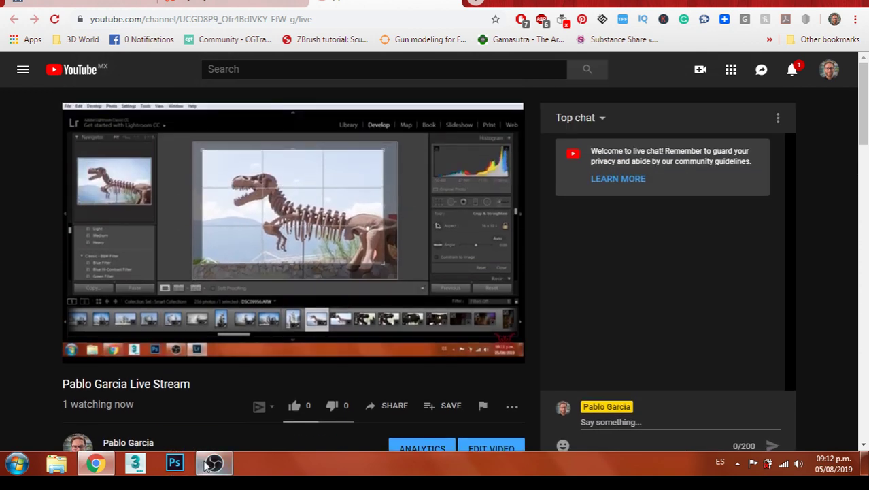
{"action": "left_click", "coordinate": [294, 4]}
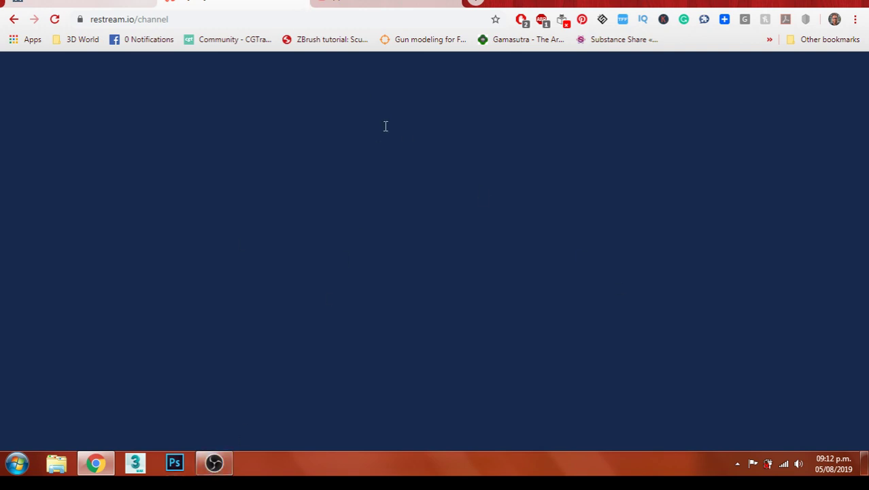
{"action": "left_click", "coordinate": [350, 4]}
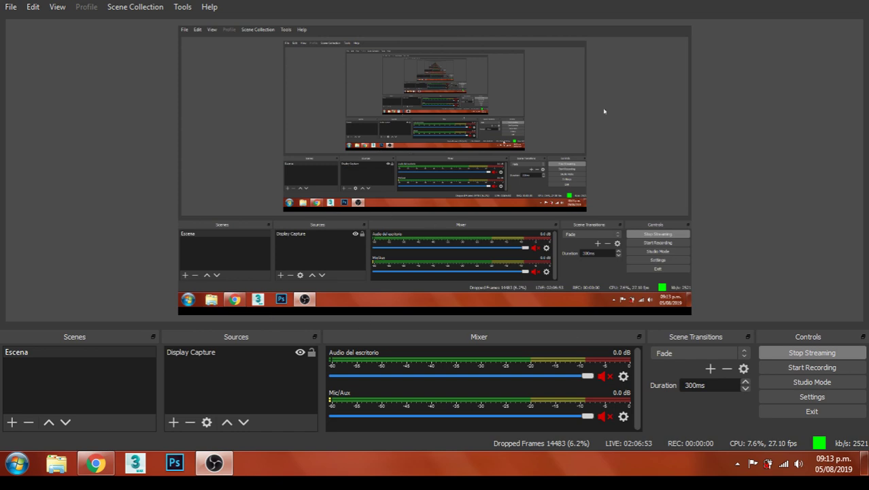
Quit OBS Studio with Alt+F4, bringing up the active-stream shutdown warning
{"action": "key", "text": "alt+F4"}
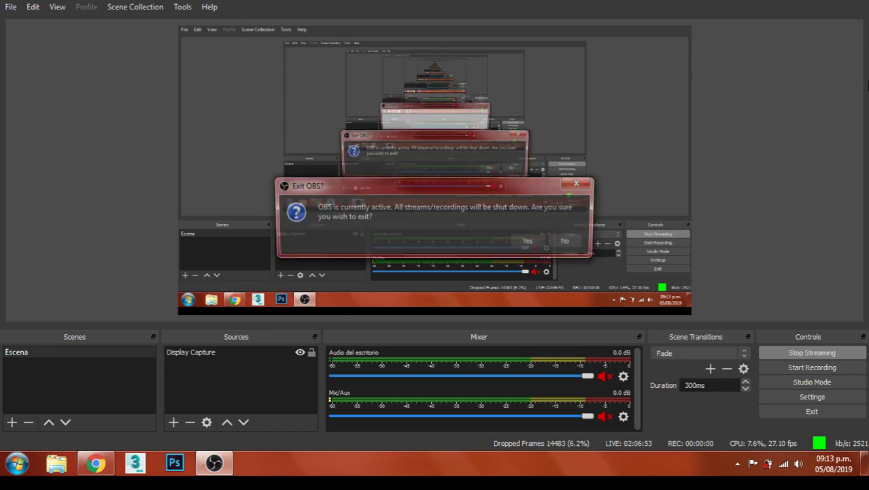